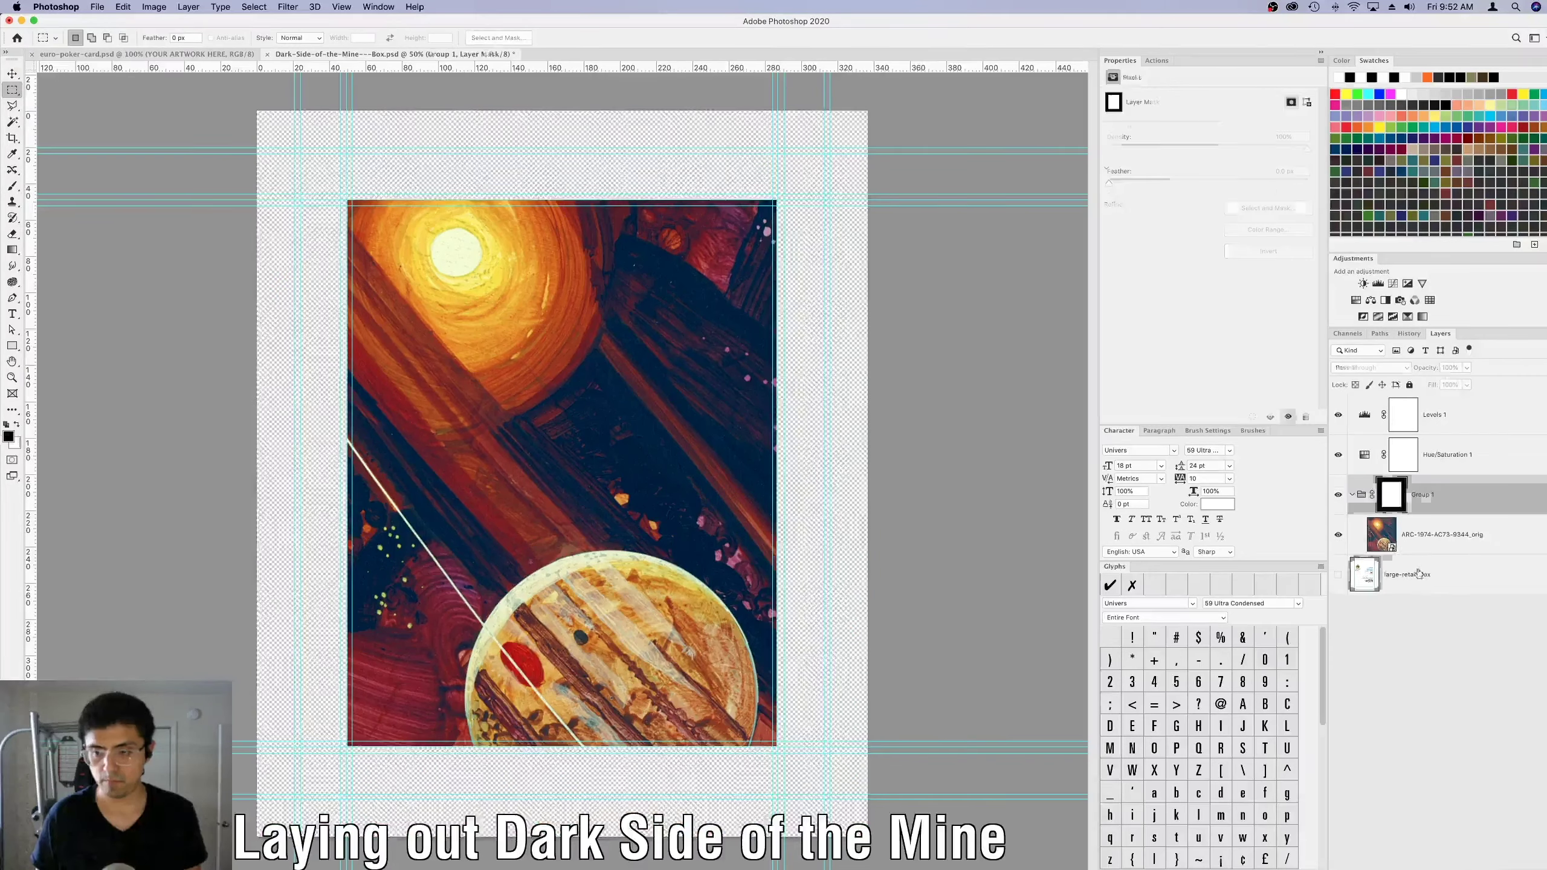
Add a white solid colour fill layer beneath Group 1 and hide the guides.
click(188, 7)
mouse_move(244, 162)
click(380, 161)
key(Return)
key(super+semicolon)
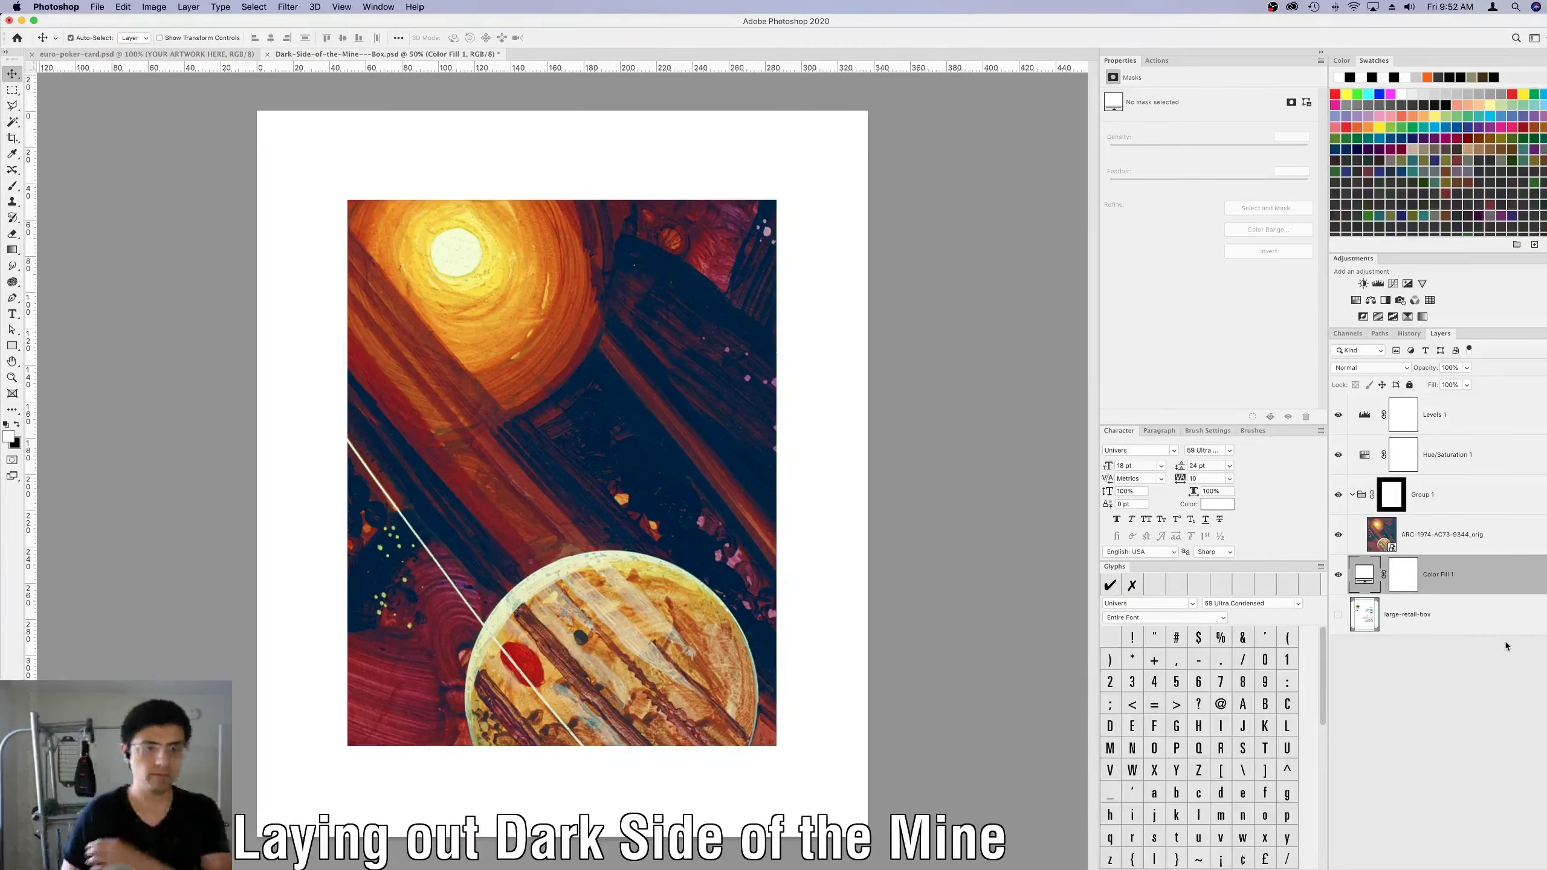
key(v)
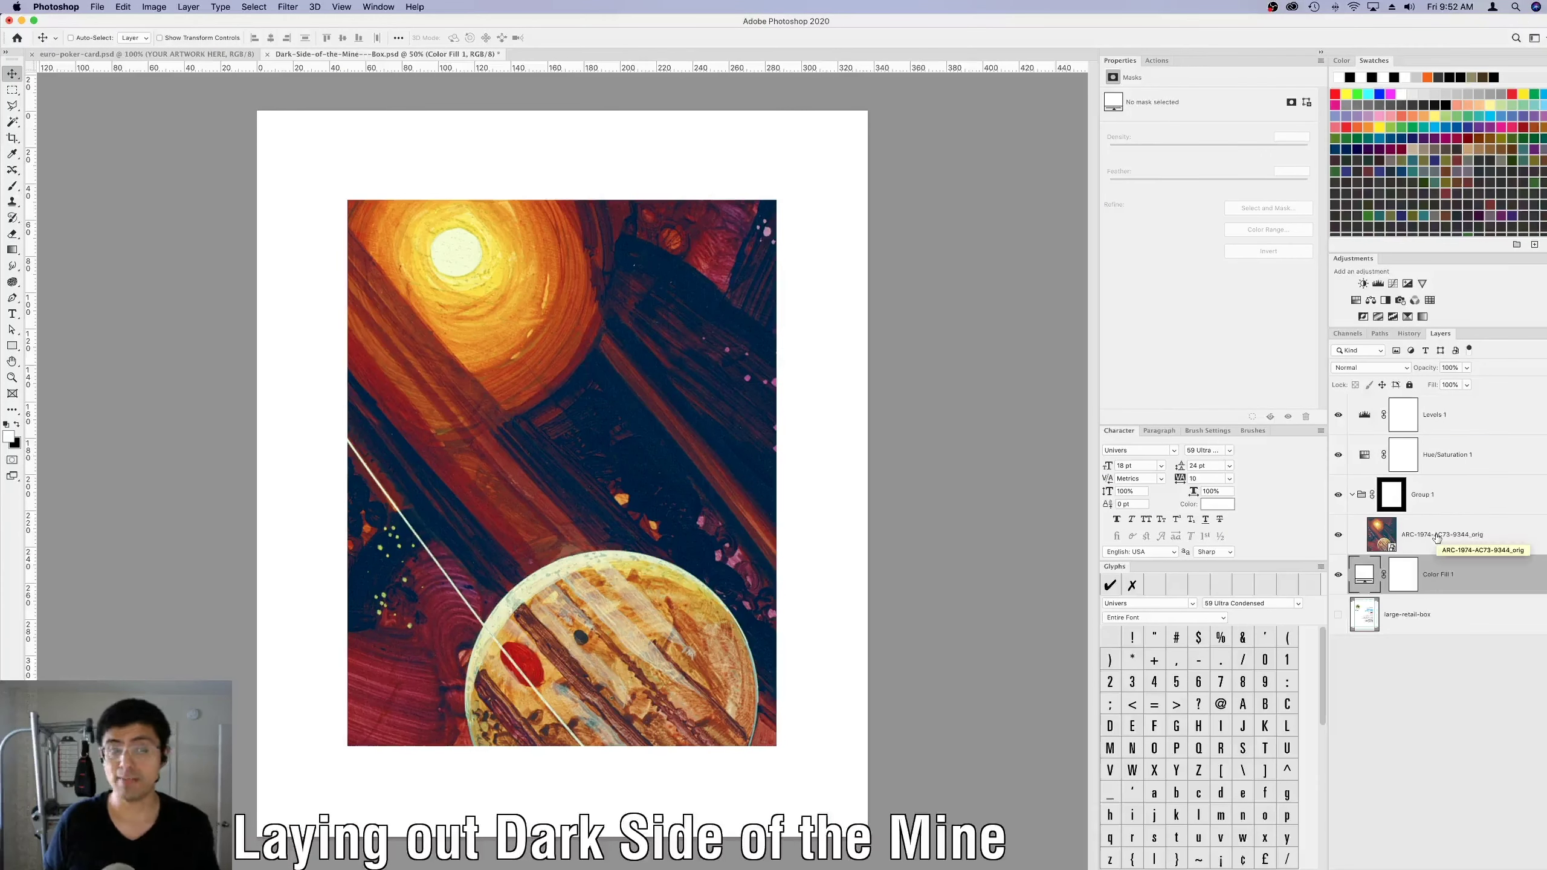
Place PIA06283_orig above the ARC image inside Group 1 and scale it to cover the artwork frame.
click(242, 38)
text(100)
key(Return)
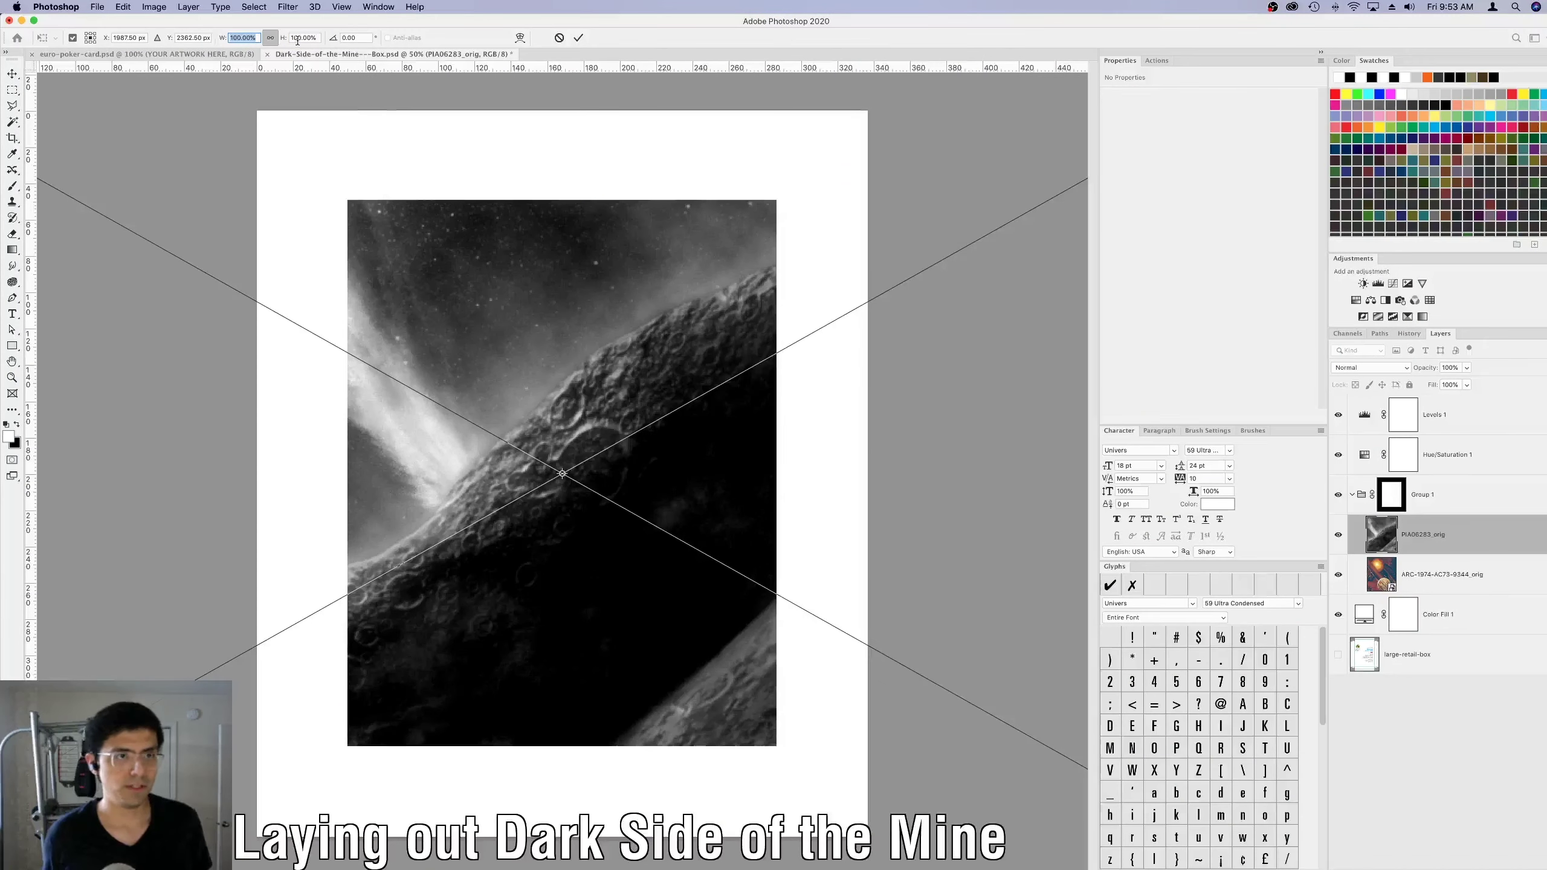
click(298, 39)
key(Return)
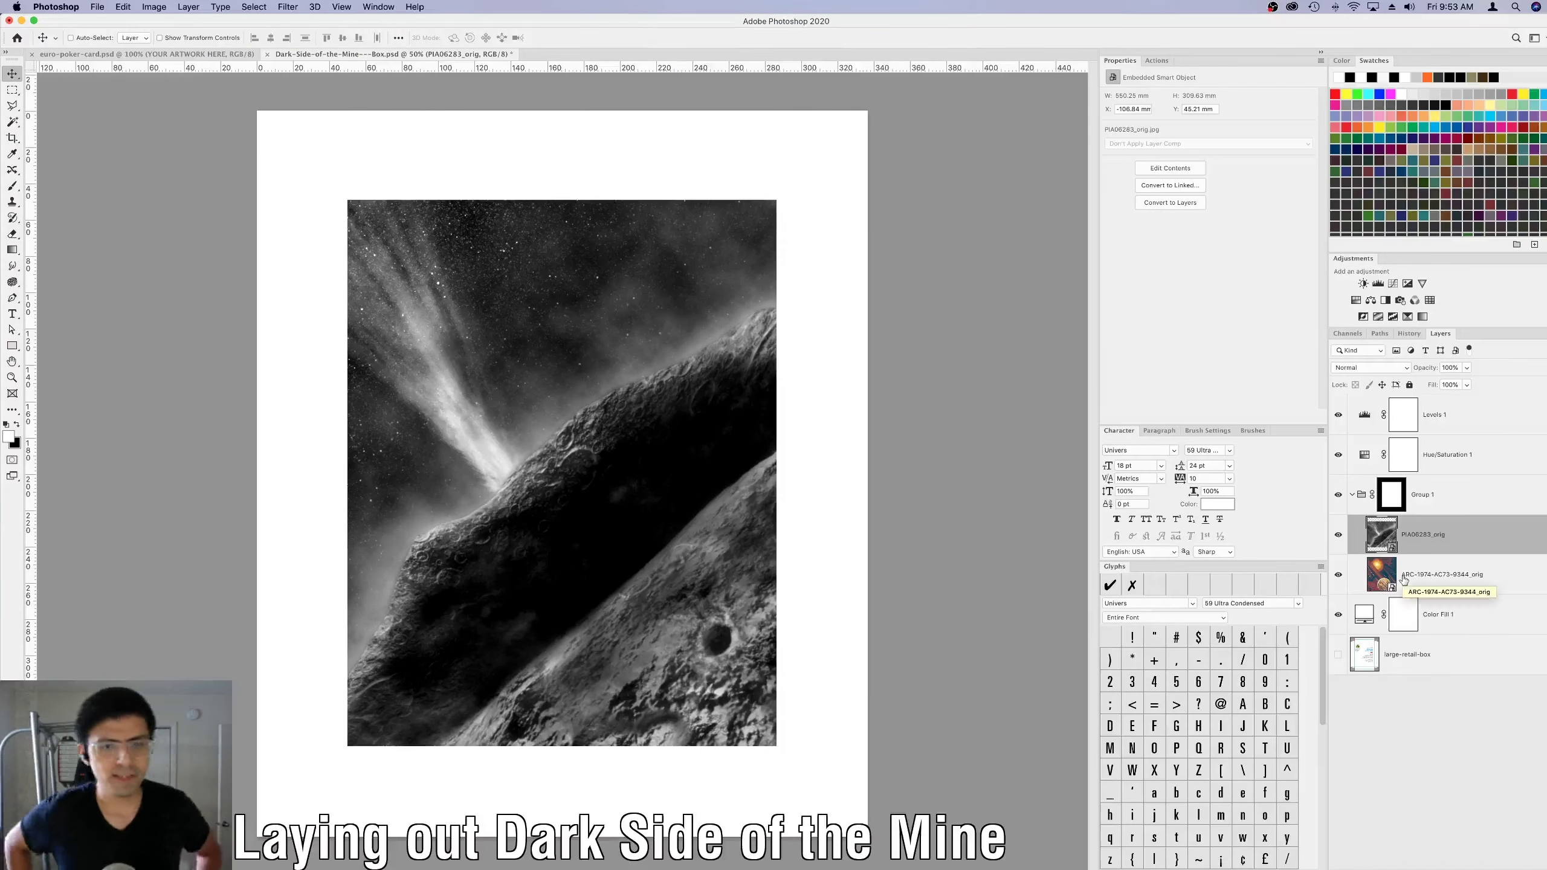
Add a Gradient Map adjustment above PIA06283_orig and try presets such as Blue, Yellow, Blue and Violet, Orange.
click(1421, 316)
click(1206, 101)
click(1066, 504)
click(1145, 486)
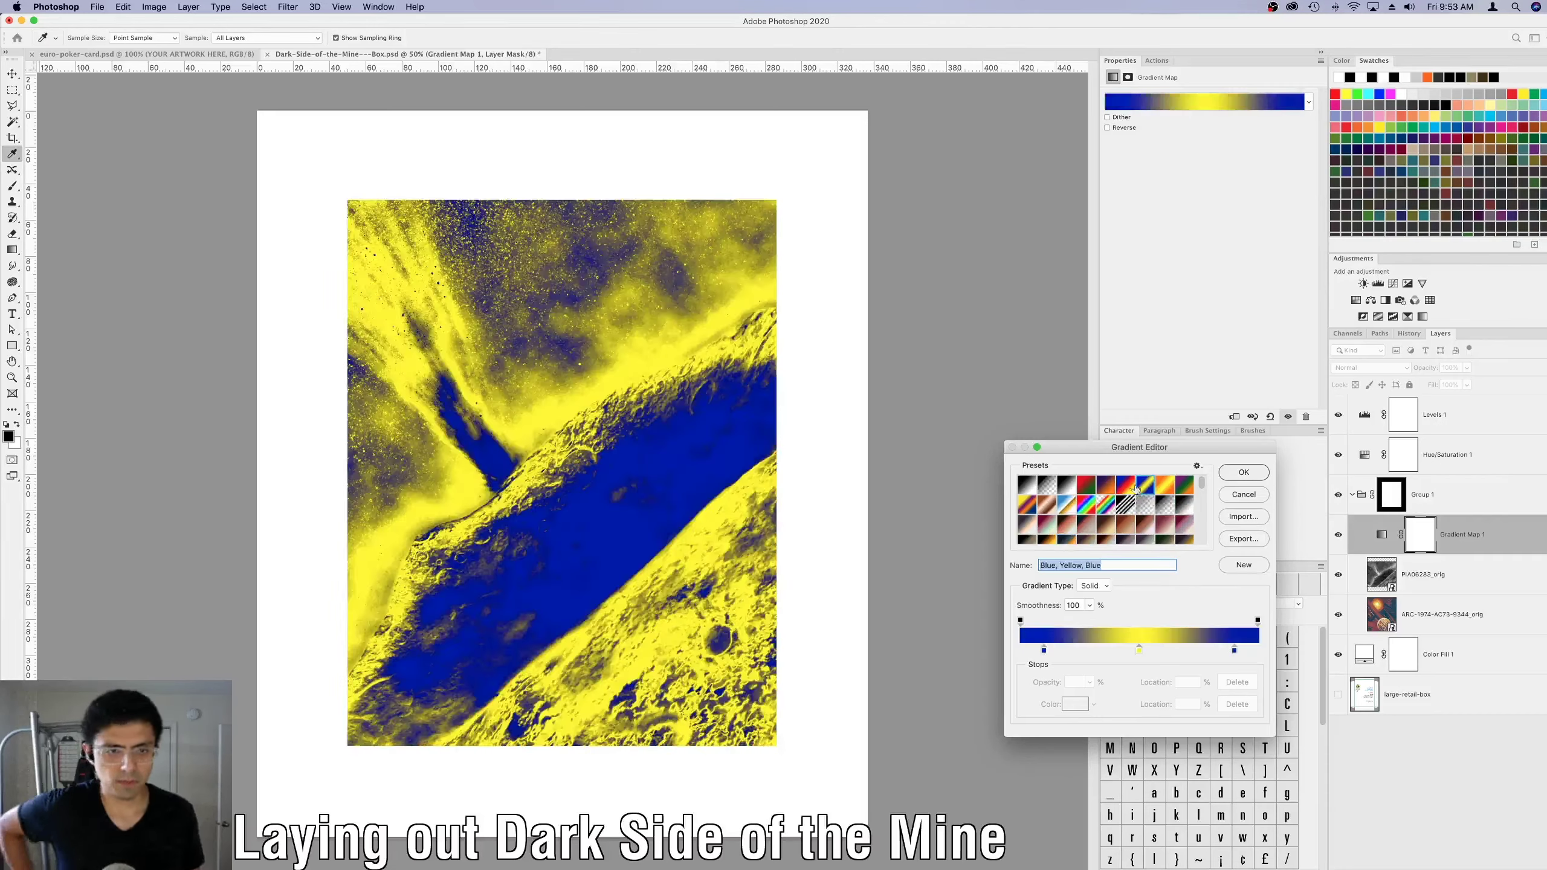
click(1126, 484)
click(1106, 485)
click(1046, 504)
click(1128, 483)
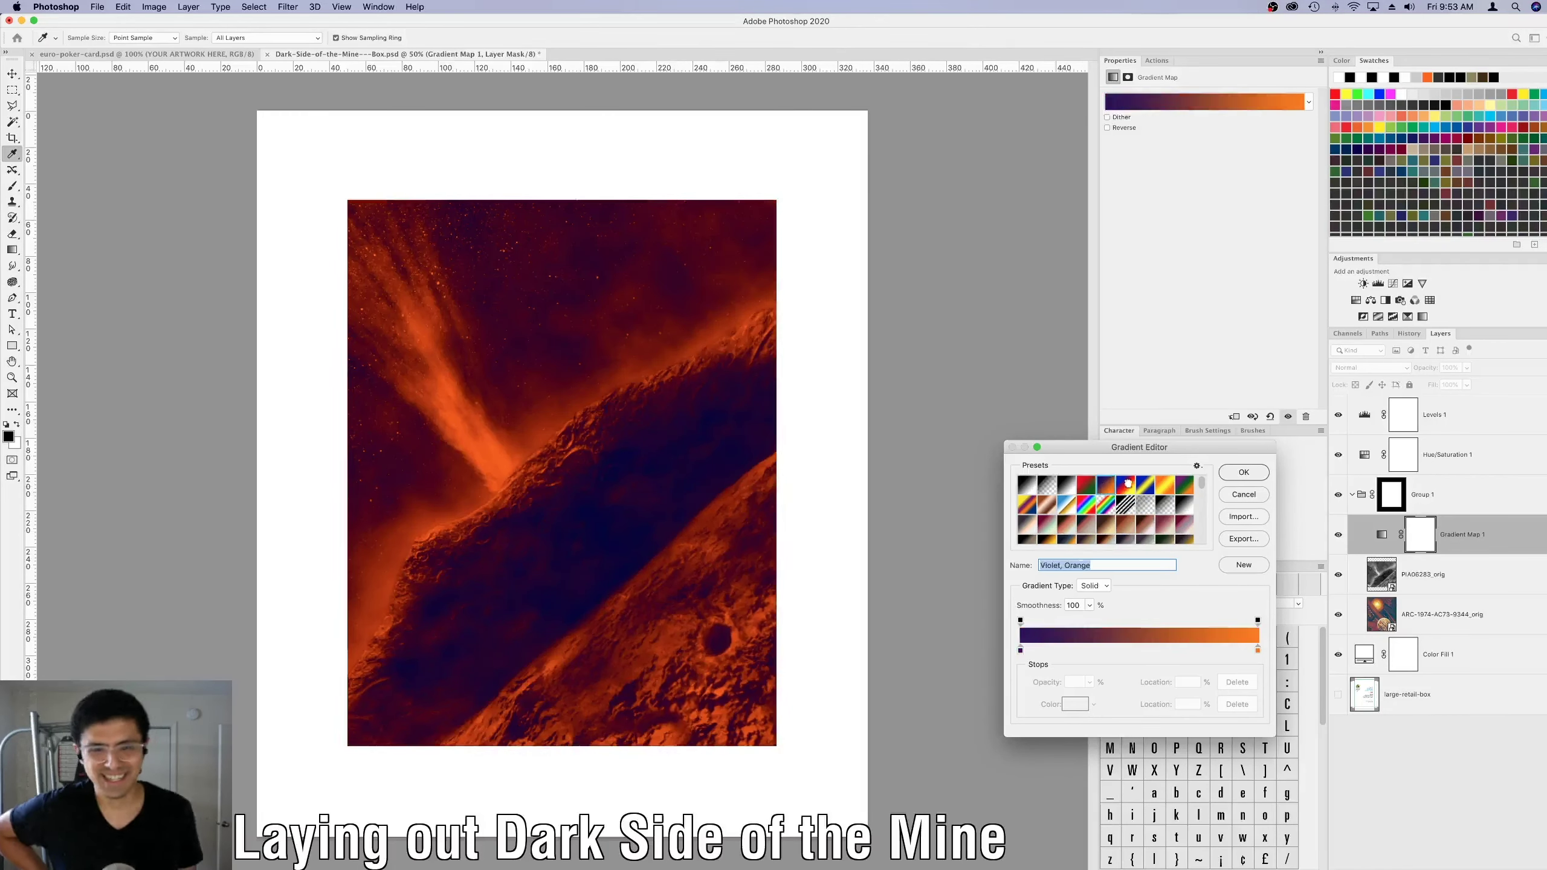
Apply the custom dark-brown-to-yellow preset to Gradient Map 1 and recolour its end stop at location 100% to white.
click(1145, 486)
scroll(1105, 506, down, 3)
click(1086, 506)
scroll(1085, 505, down, 3)
click(1065, 513)
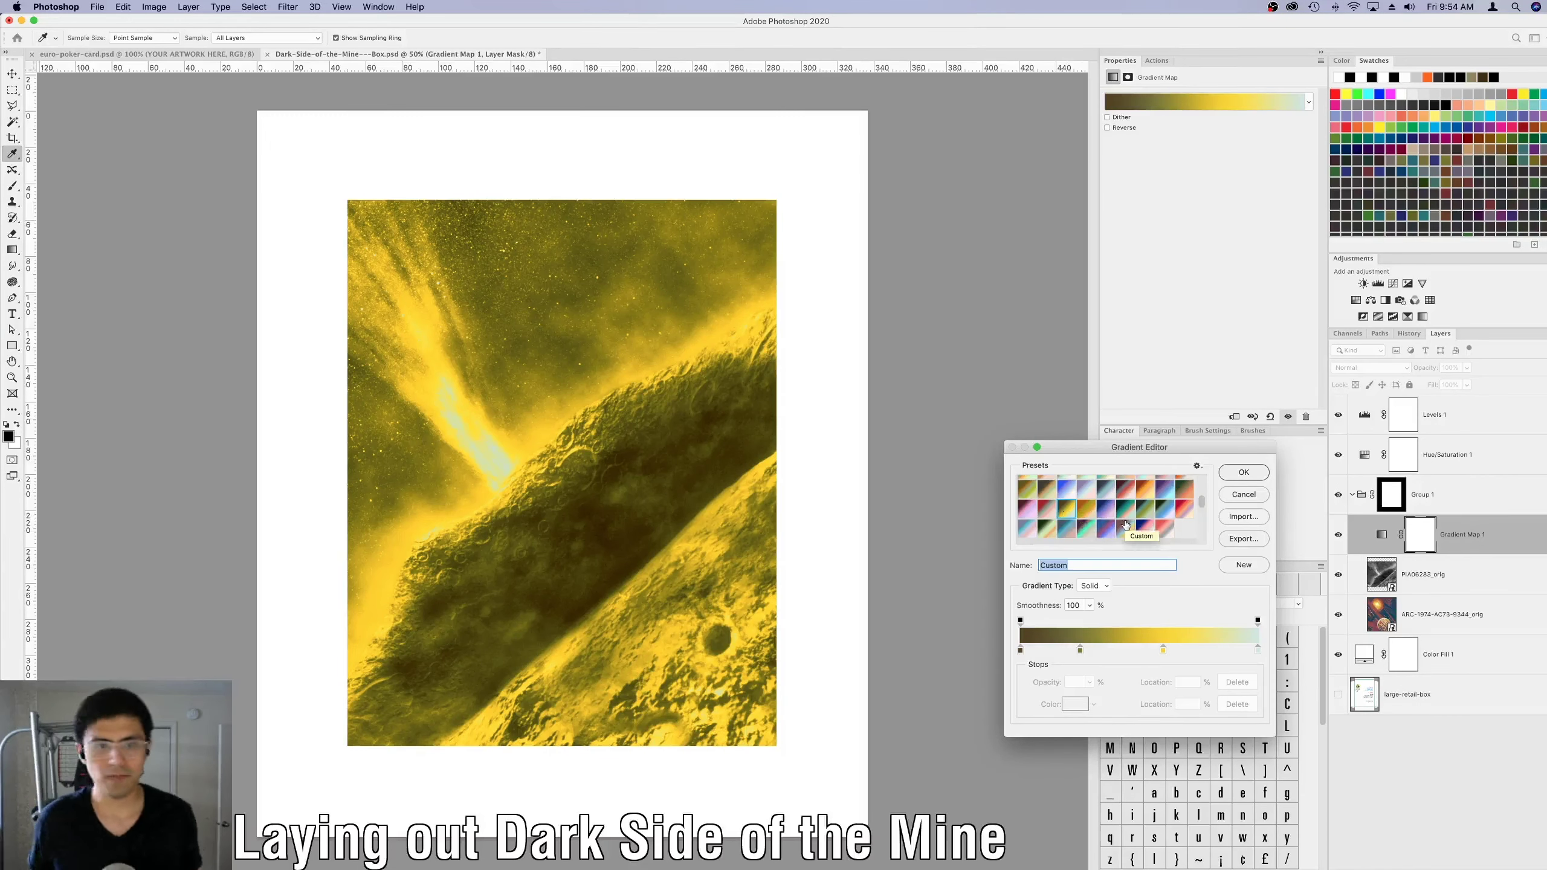
click(1068, 706)
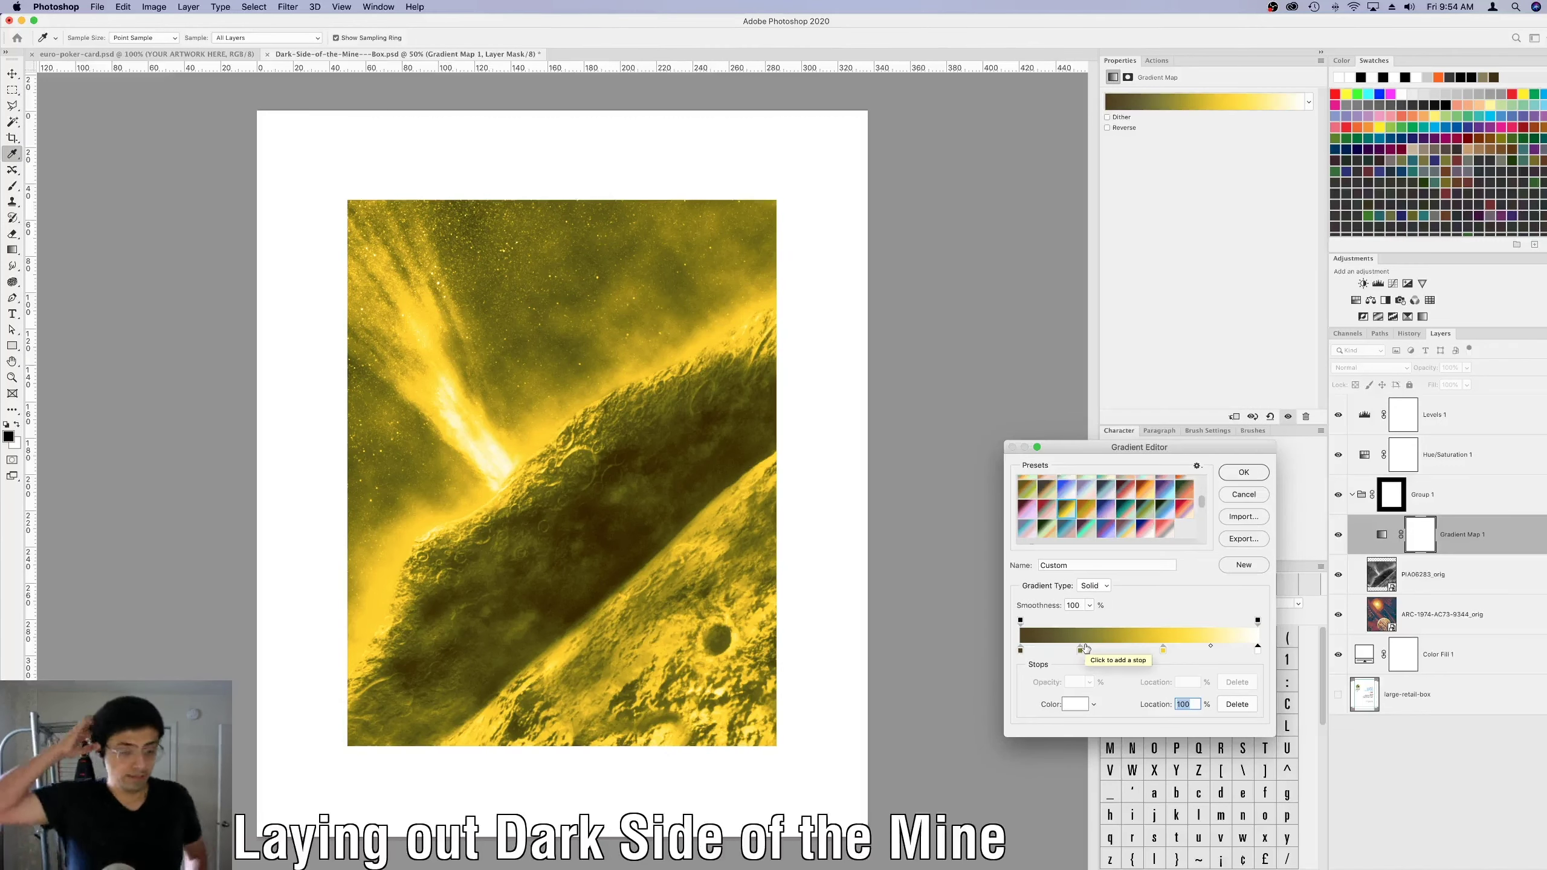
click(1243, 473)
Add a second Gradient Map adjustment, hide the first one and rename it BIG YELLOW BOX.
click(1407, 315)
click(1337, 574)
double_click(1461, 574)
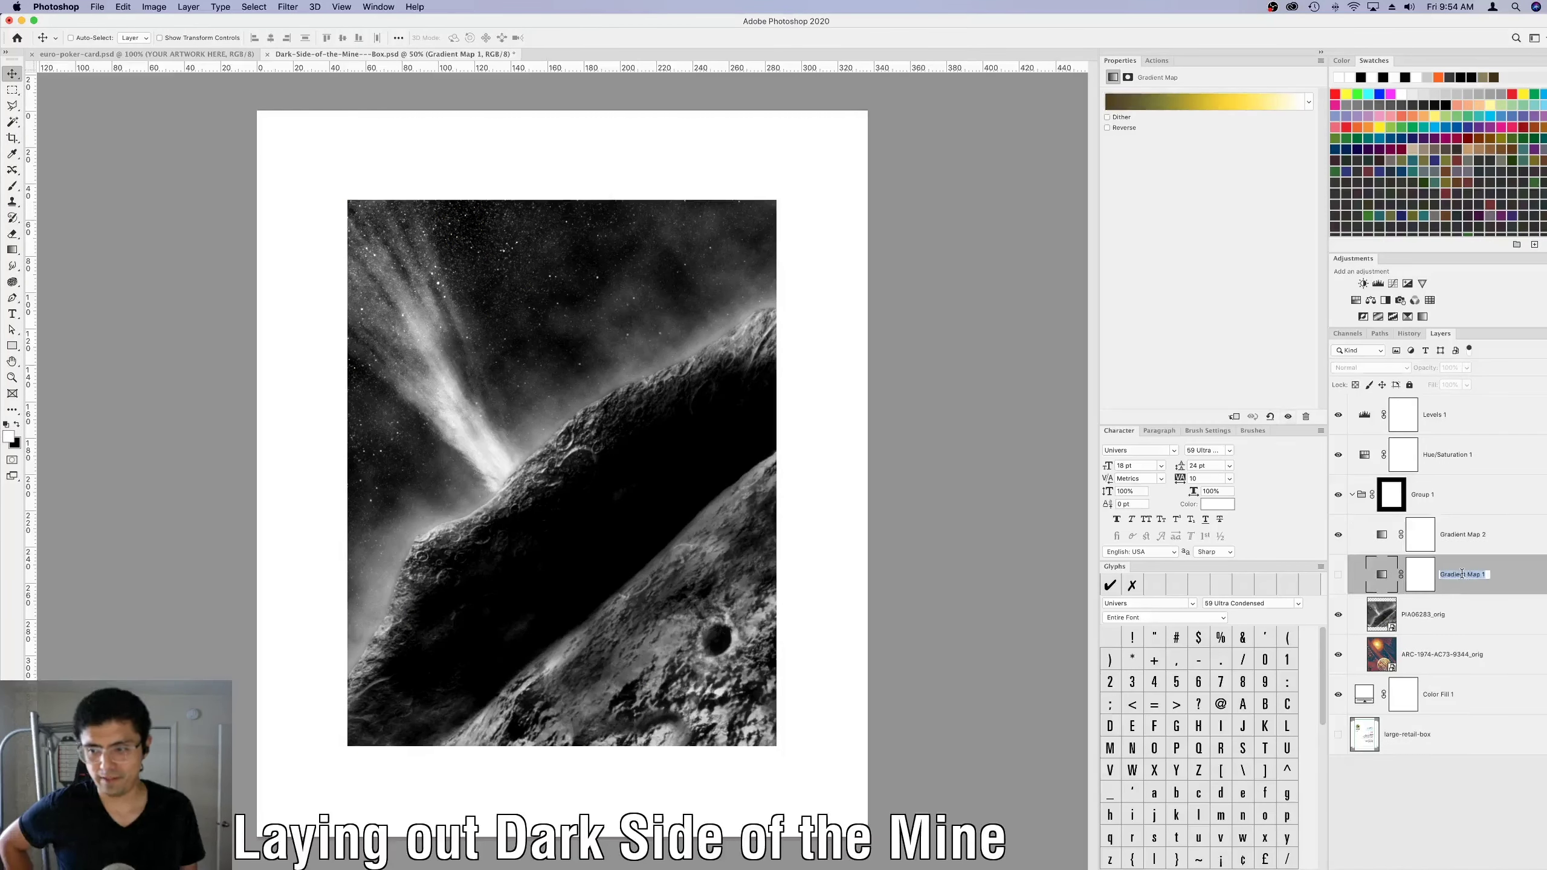
click(1419, 534)
Try several preset gradients on Gradient Map 2, including the purple-to-mint and green-to-orange ones.
click(1206, 100)
scroll(1105, 505, up, 3)
click(1122, 506)
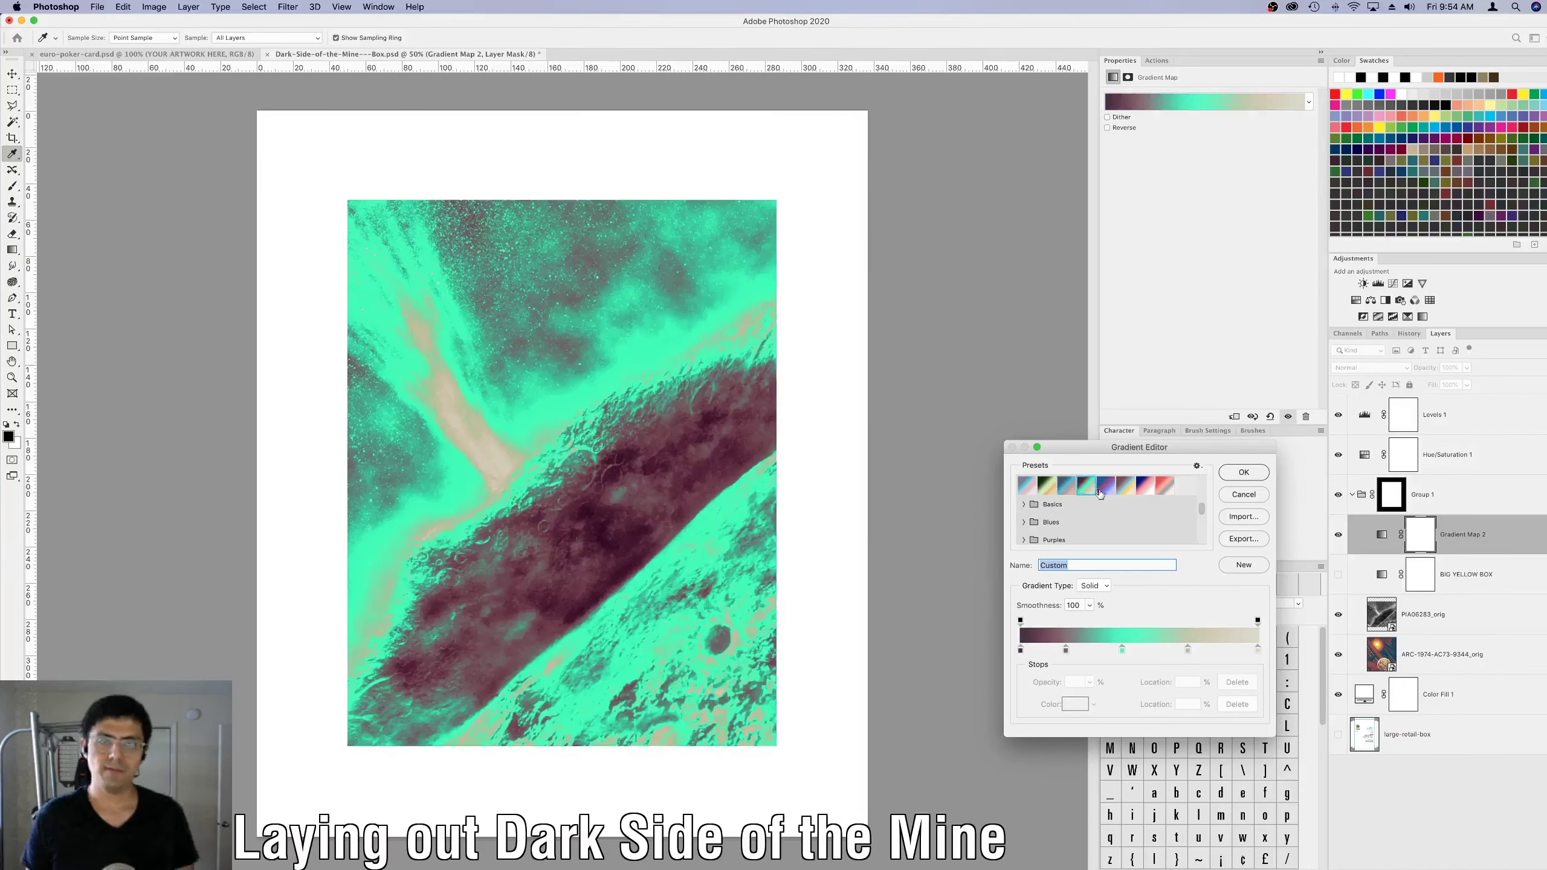
click(1122, 485)
click(1122, 506)
click(1102, 506)
scroll(1096, 512, down, 3)
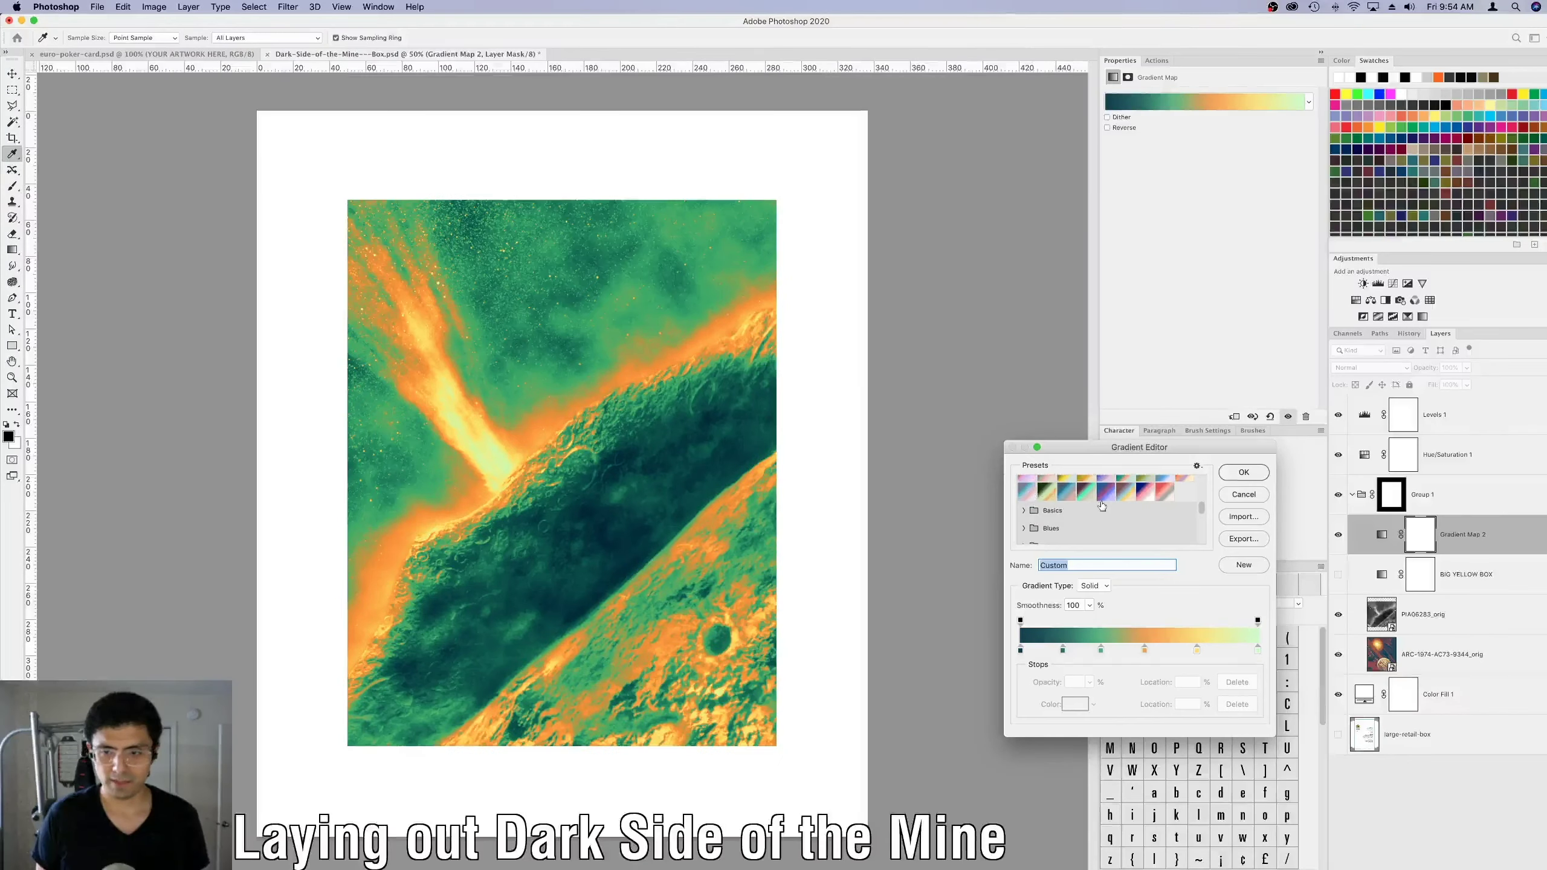
click(1084, 487)
scroll(1076, 518, down, 2)
click(1070, 539)
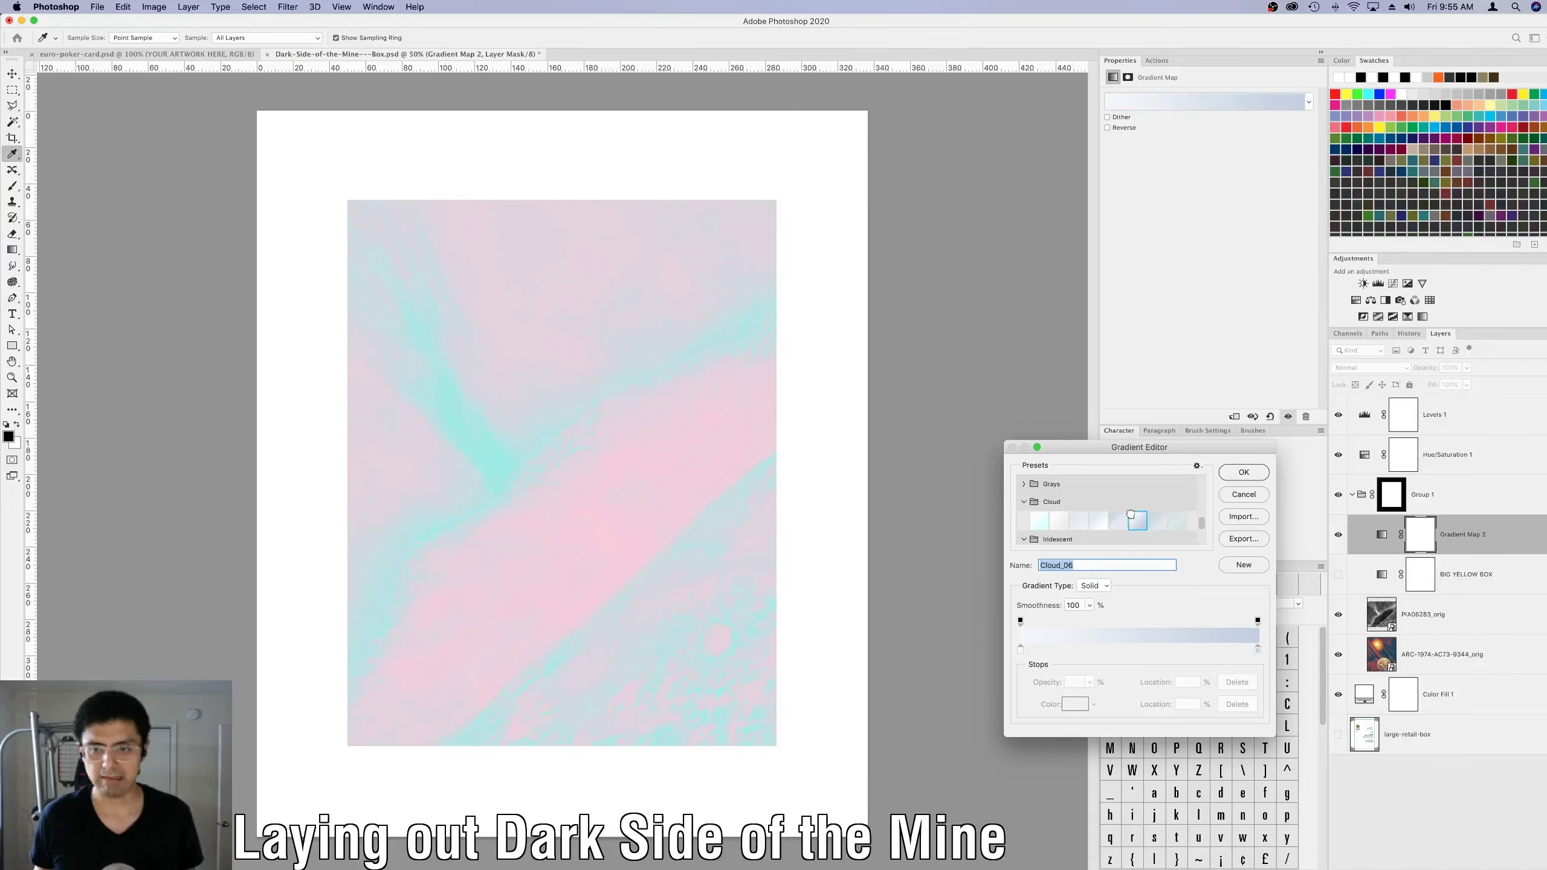
Set Gradient Map 2 to the custom preset running from black through red to cream.
click(1139, 518)
scroll(1108, 518, up, 2)
click(1054, 518)
scroll(1062, 515, up, 3)
scroll(1063, 514, down, 3)
click(1108, 512)
click(1177, 512)
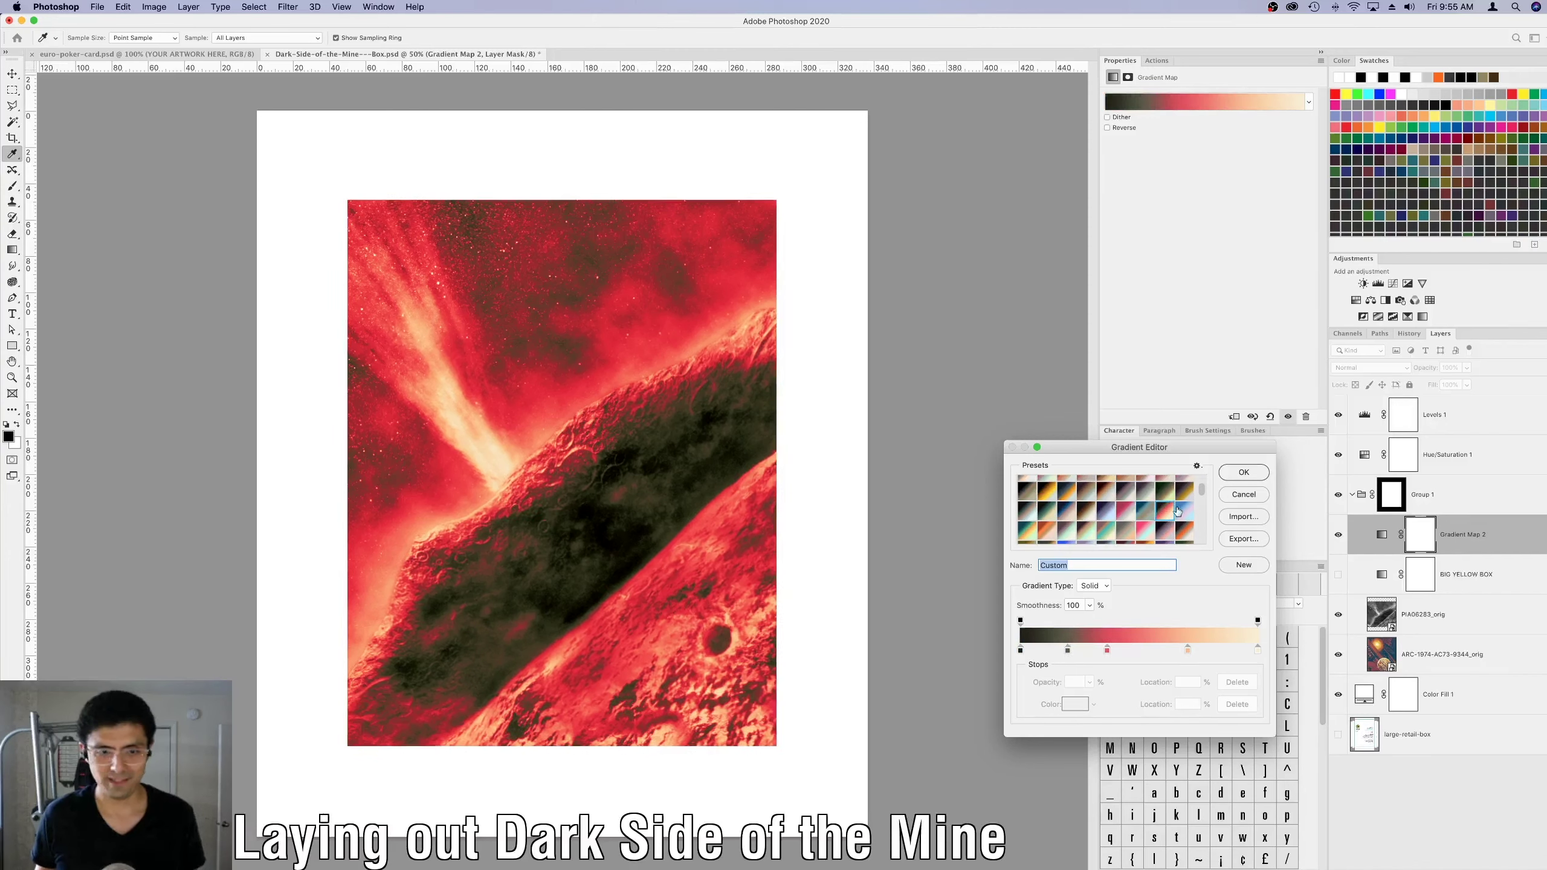
key(Return)
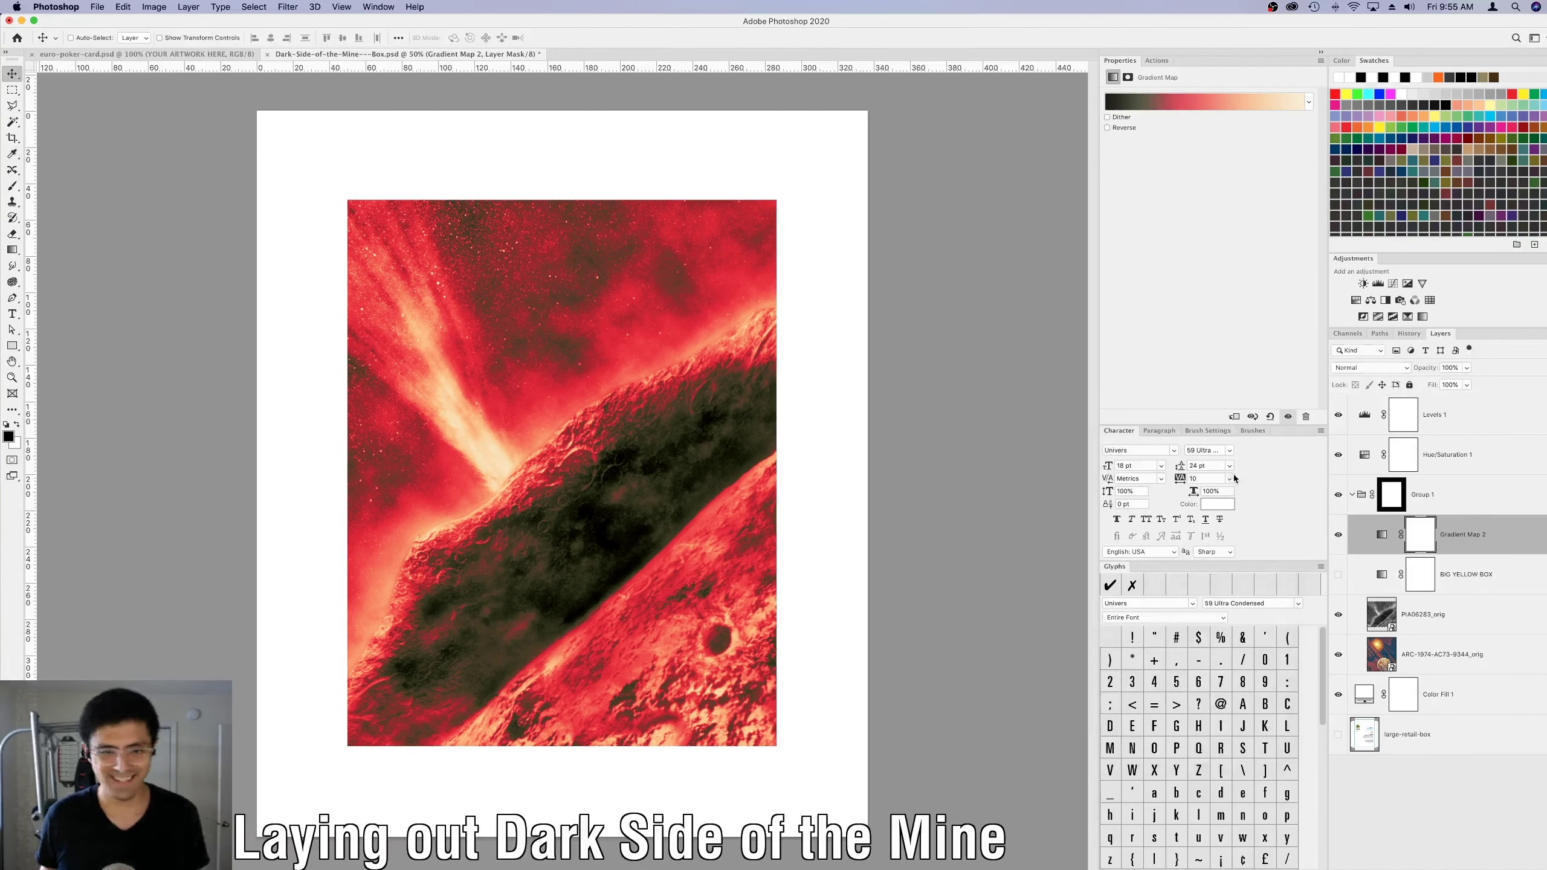
Mask Gradient Map 2 with a diagonal gradient fading out towards the image's upper-left corner, and show the BIG YELLOW BOX layer.
key(g)
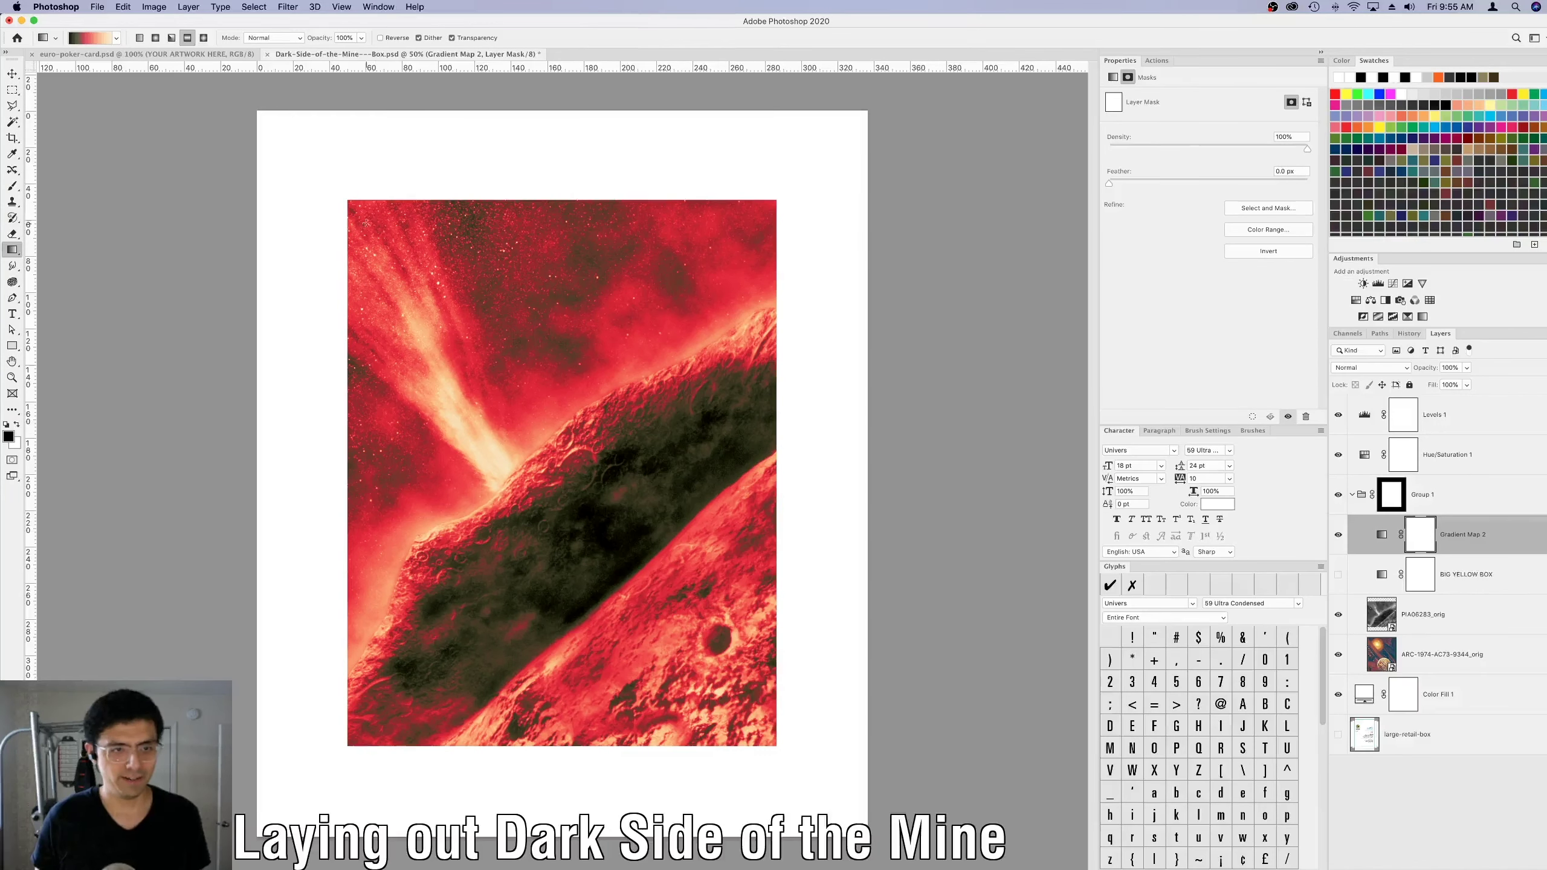
drag(366, 223, 548, 487)
key(ctrl+z)
drag(454, 336, 636, 585)
click(1337, 574)
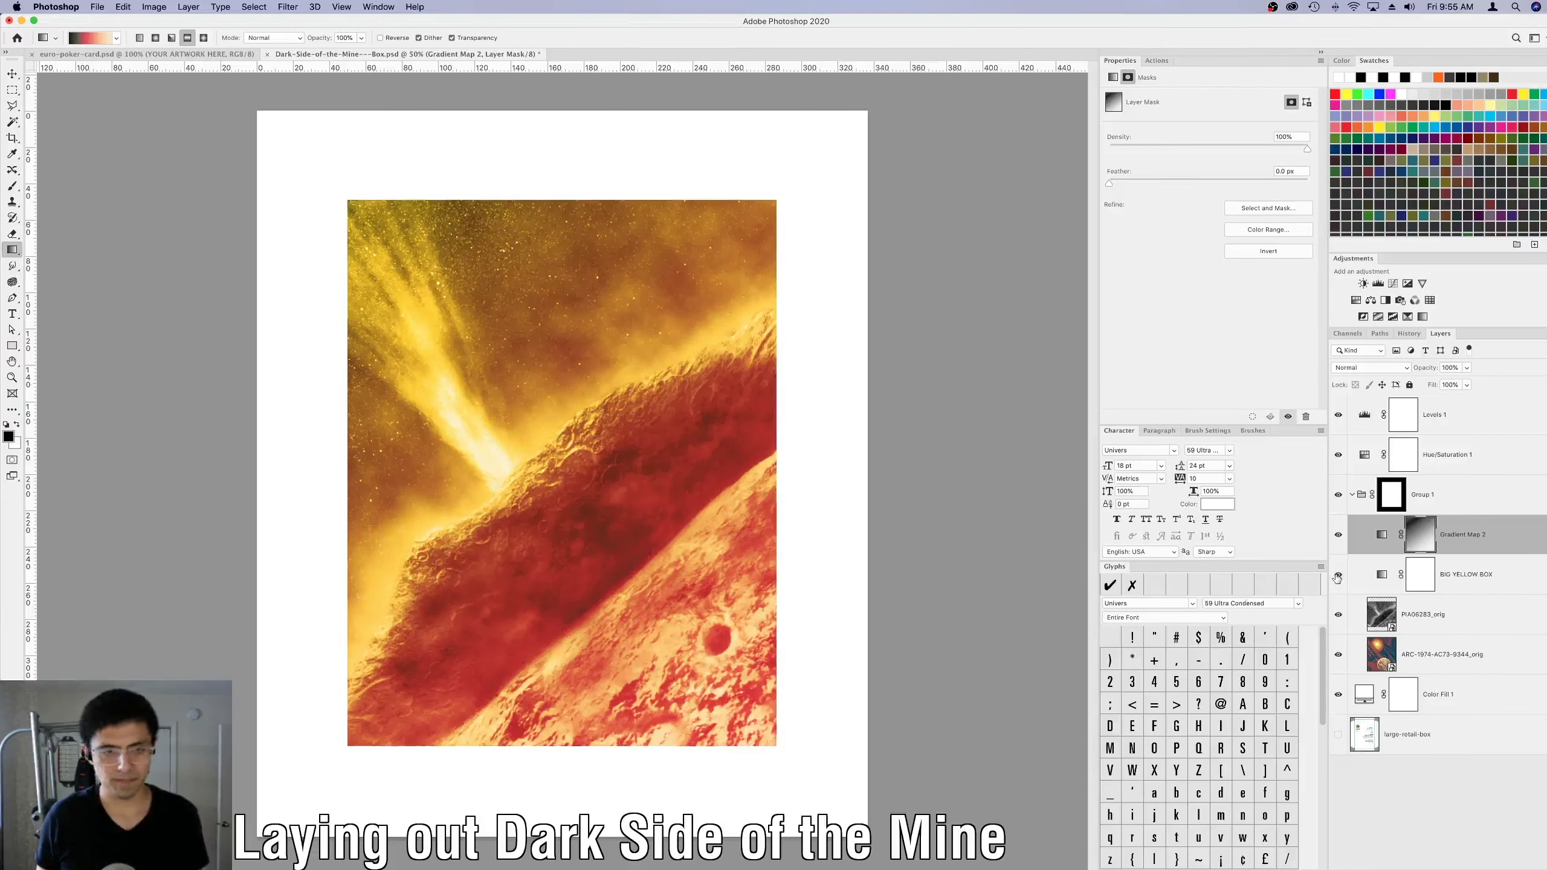
Mask BIG YELLOW BOX with a diagonal black-to-white gradient from the image's upper-left corner, and redo the Gradient Map 2 mask likewise.
click(1420, 574)
drag(389, 206, 548, 488)
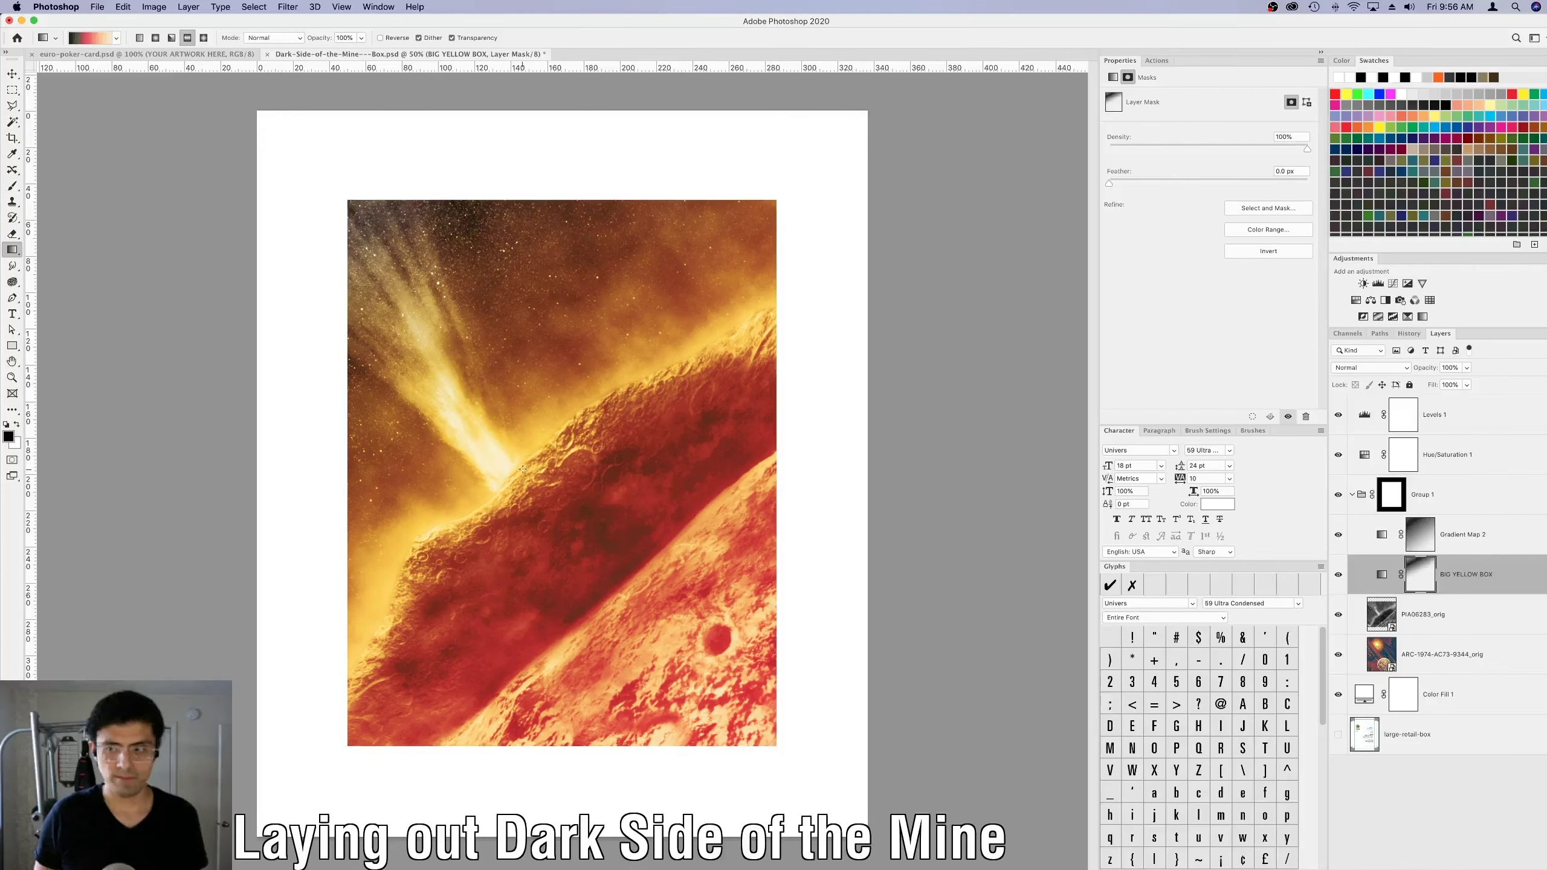
click(91, 38)
click(1057, 487)
key(Return)
drag(347, 204, 515, 462)
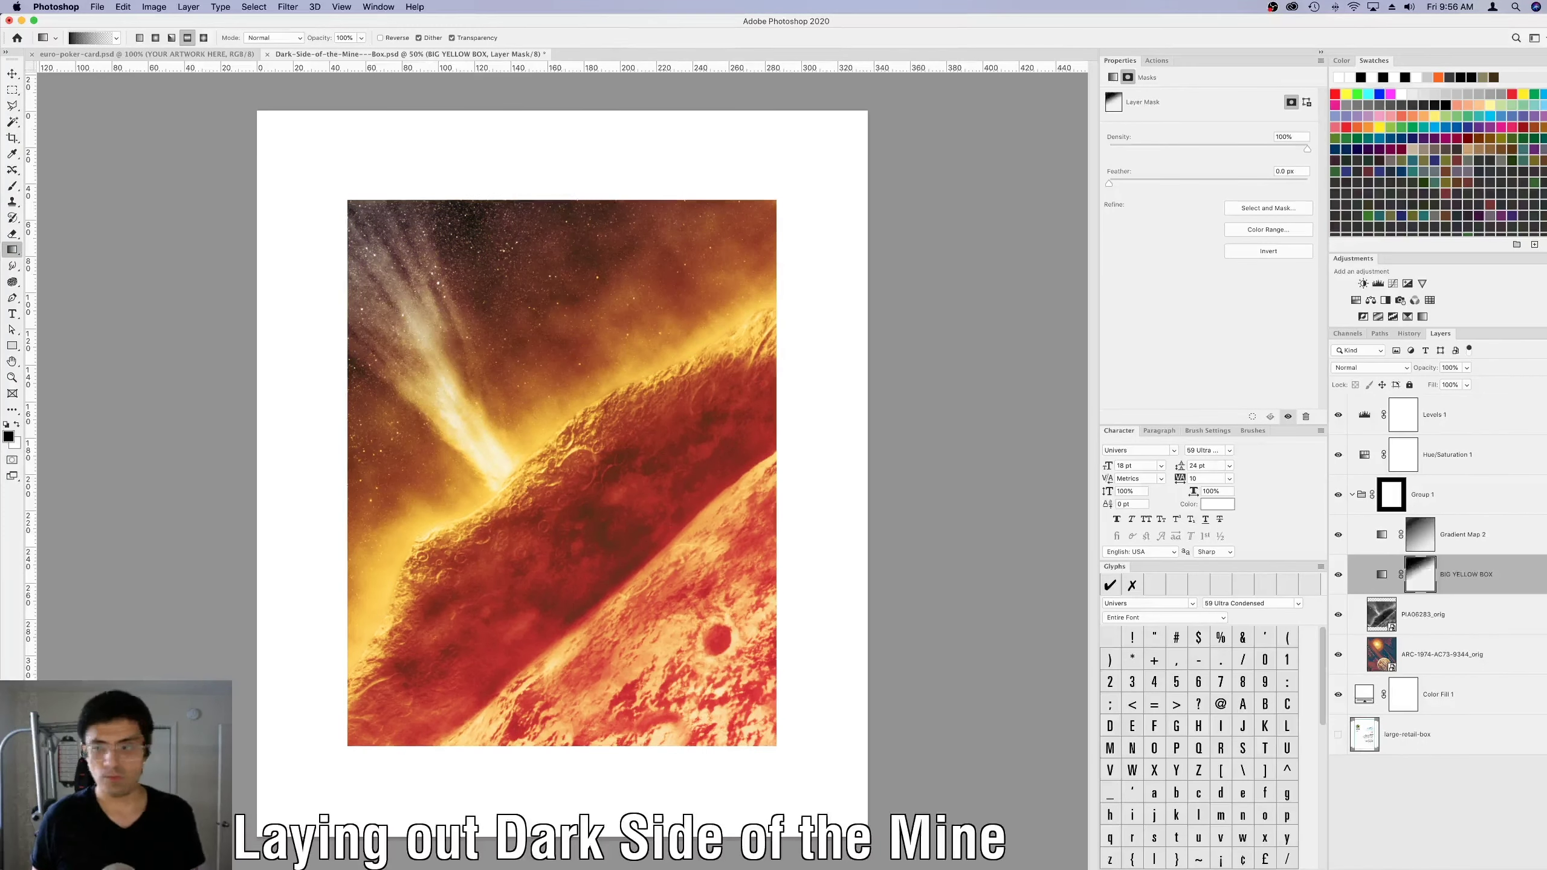
key(alt+bracketright)
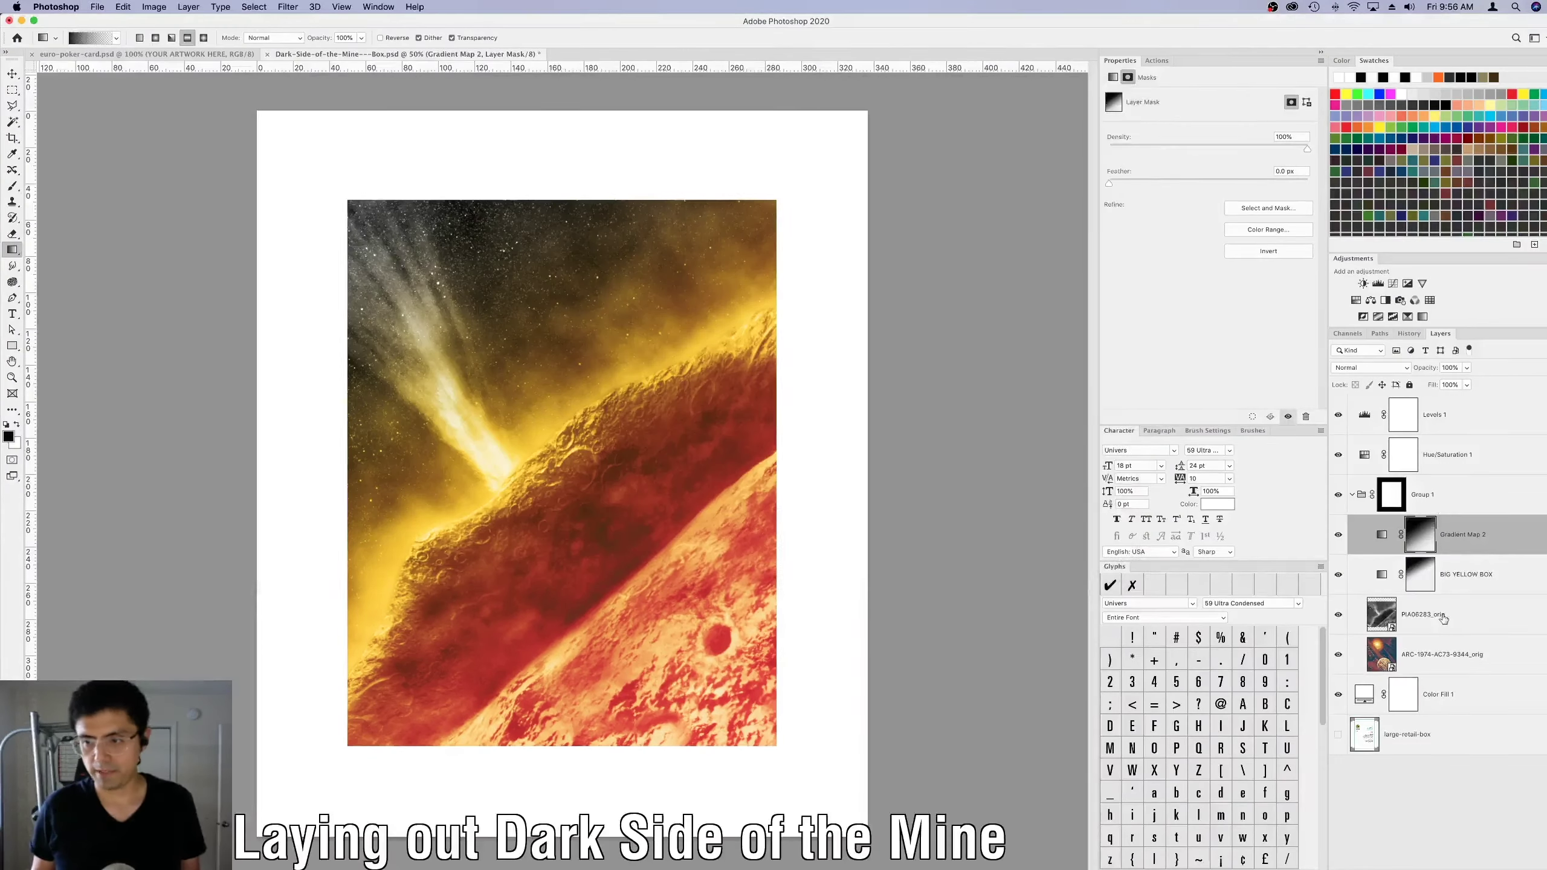
Collapse Group 1, rename it OPTION 1 and hide it.
click(1363, 494)
click(1353, 495)
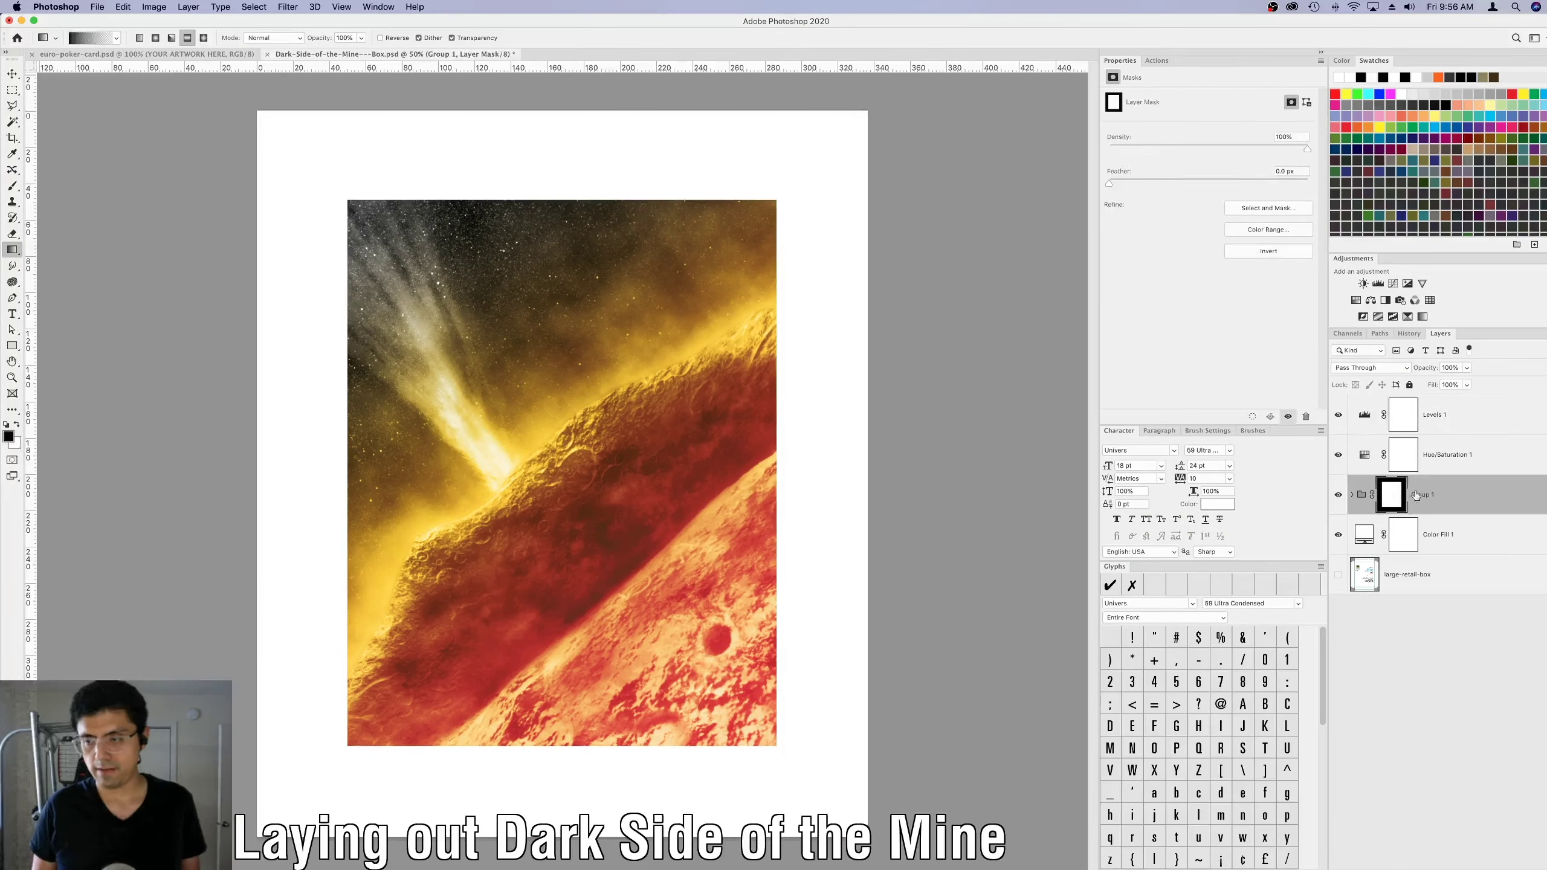
click(1337, 494)
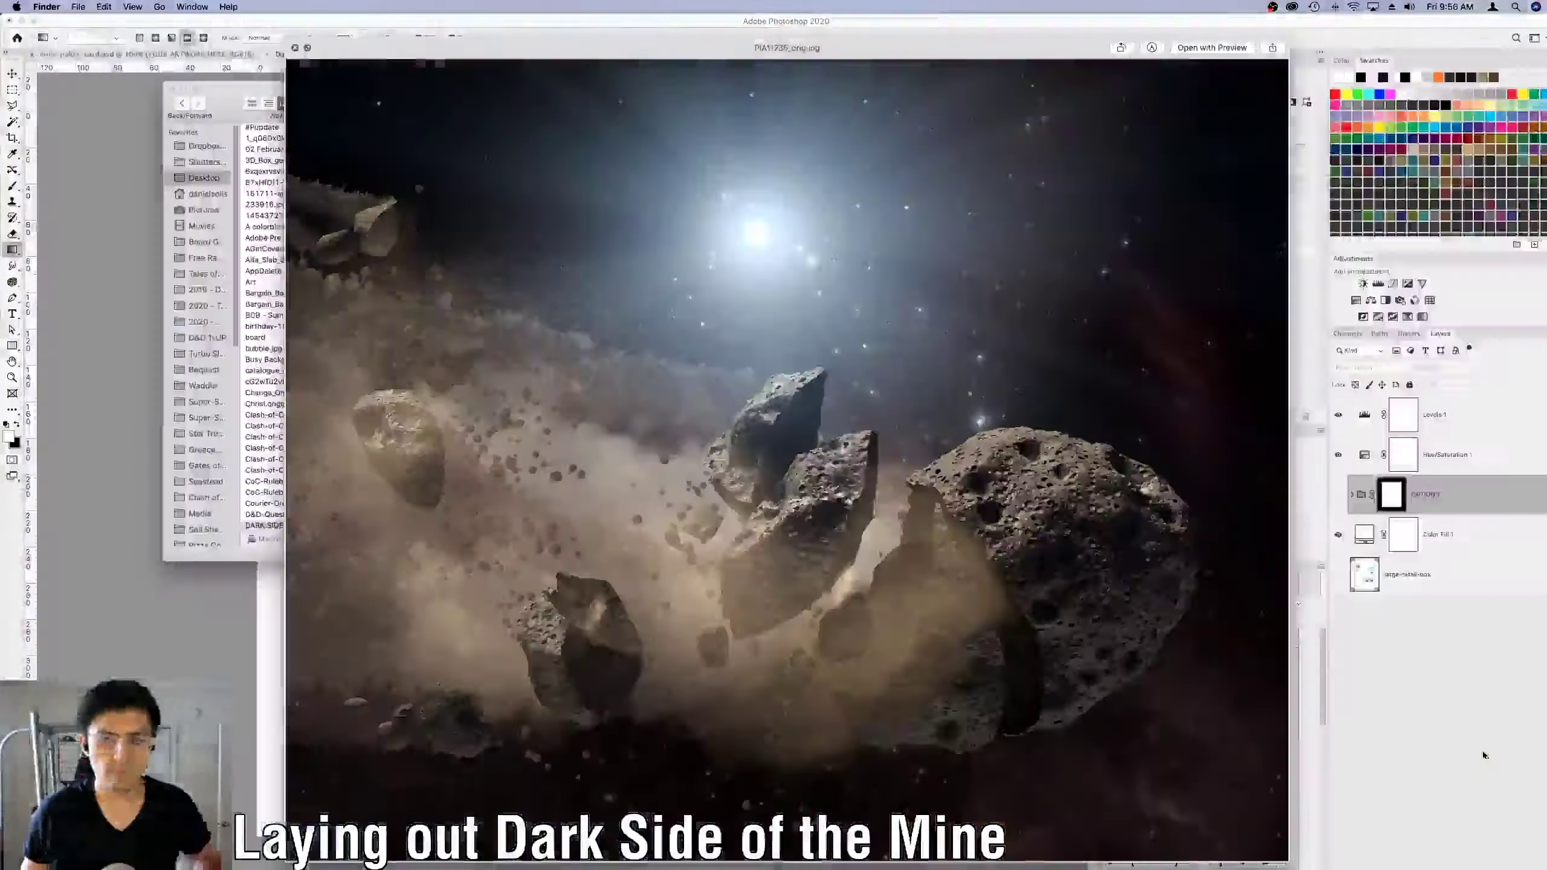
Preview the space images in Finder's NASA stock folder and try to place stsci-h-p1904a-m-2000x1143_orig.jpg in the artwork.
key(Down)
key(Down)
key(Down)
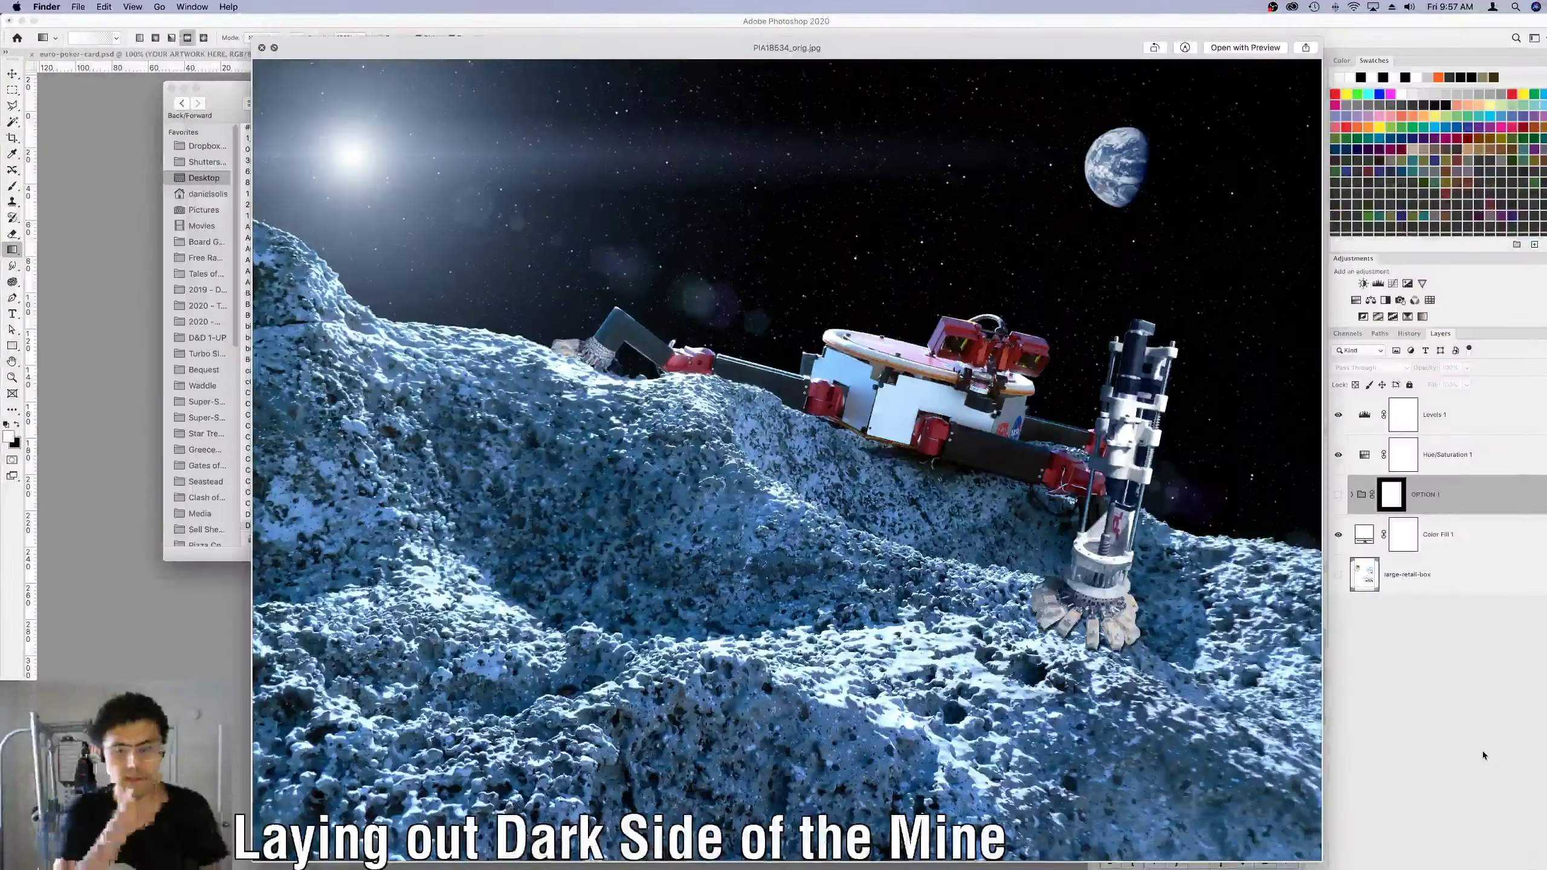
key(Down)
key(Down)
key(Down)
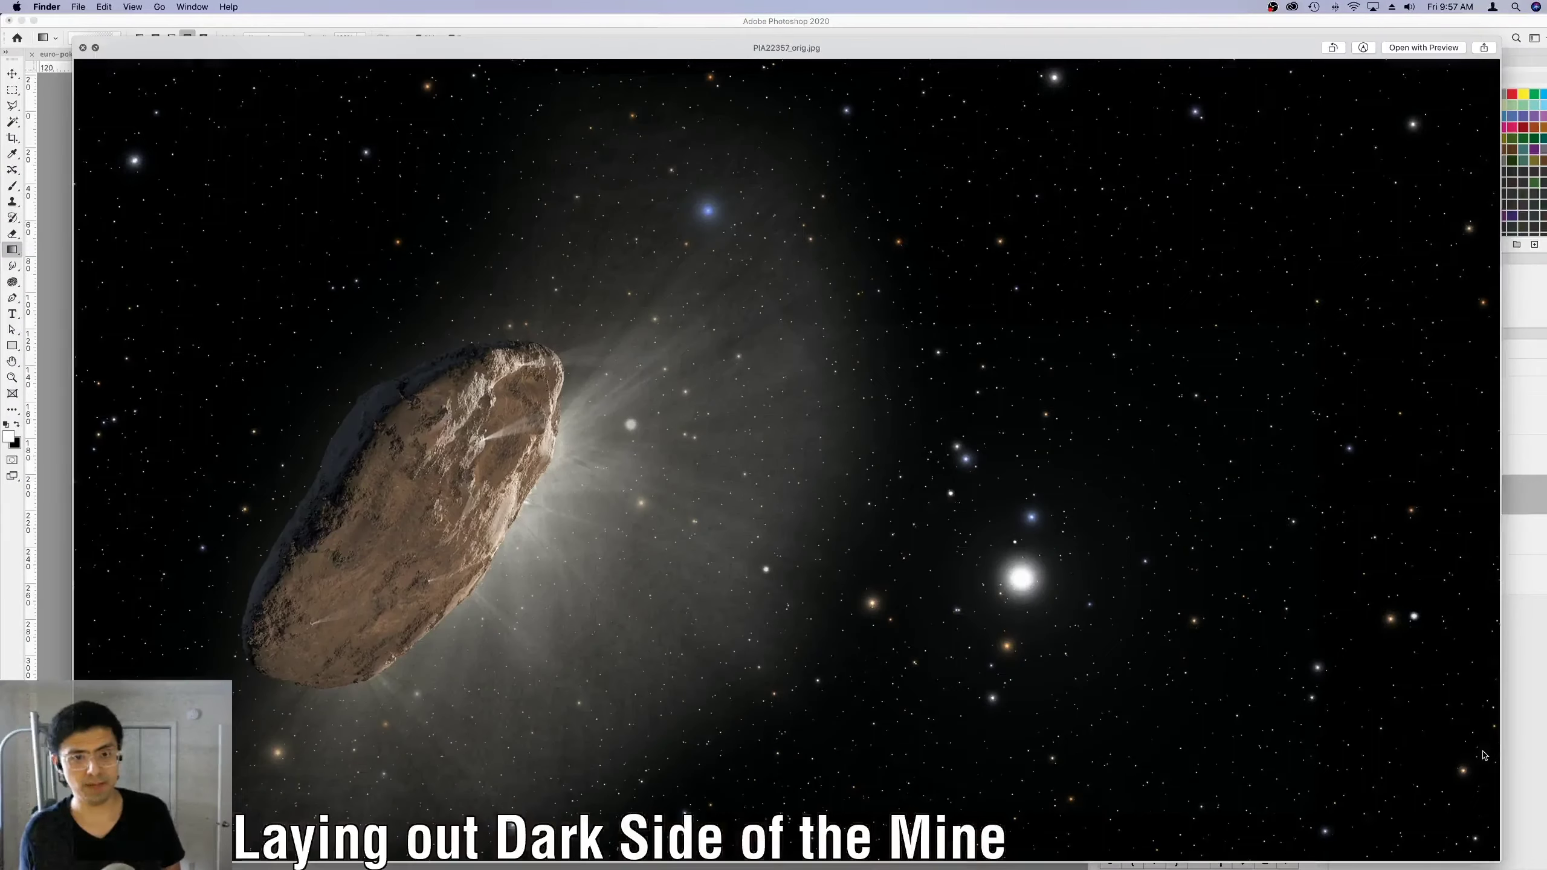
key(Down)
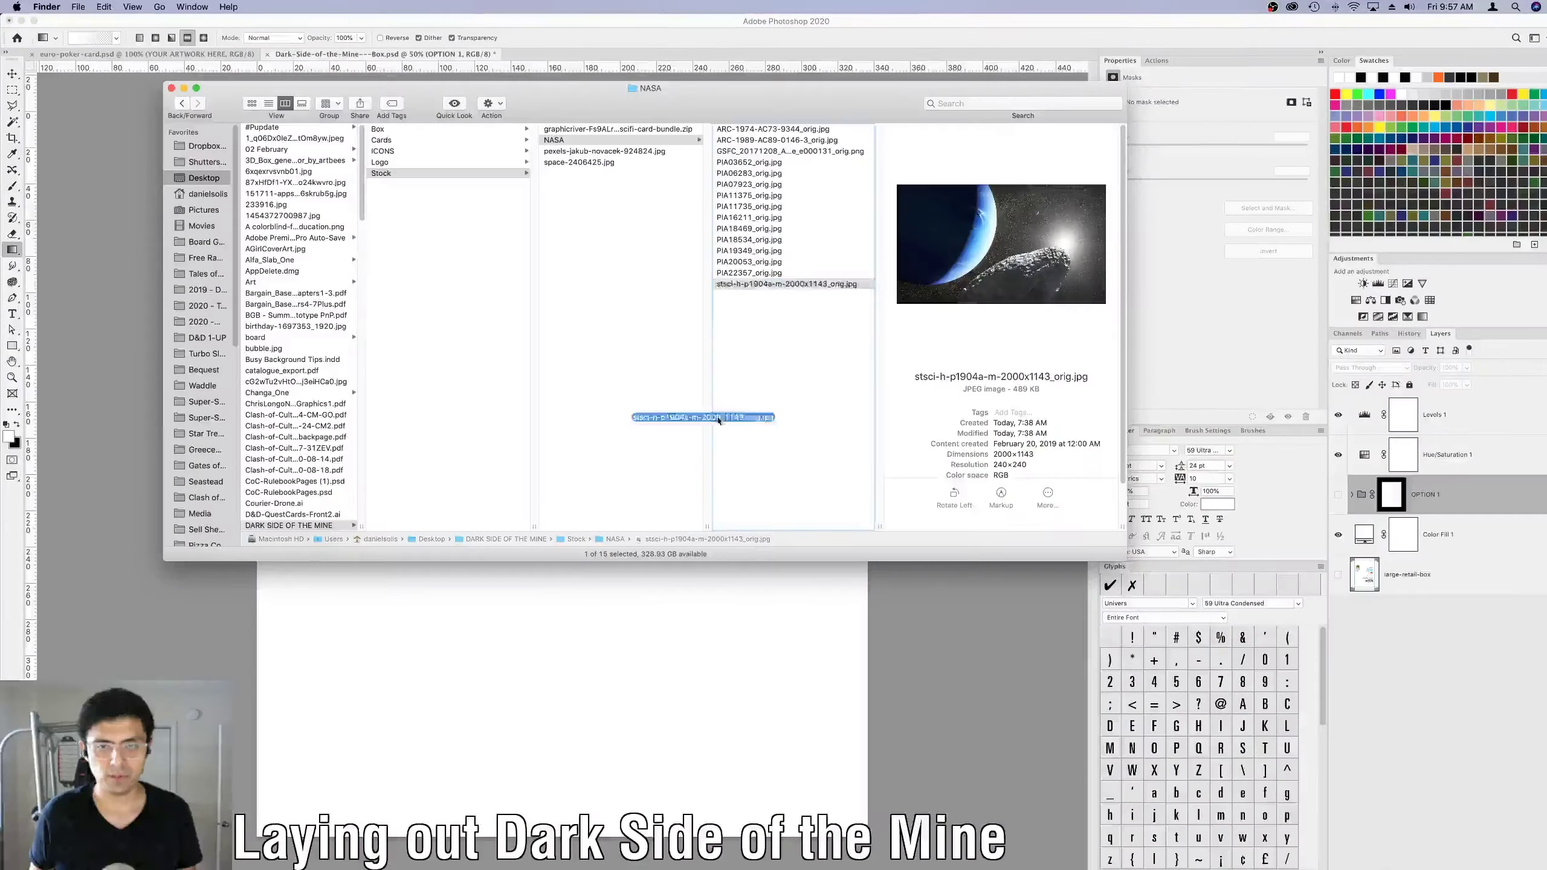
drag(710, 416, 569, 632)
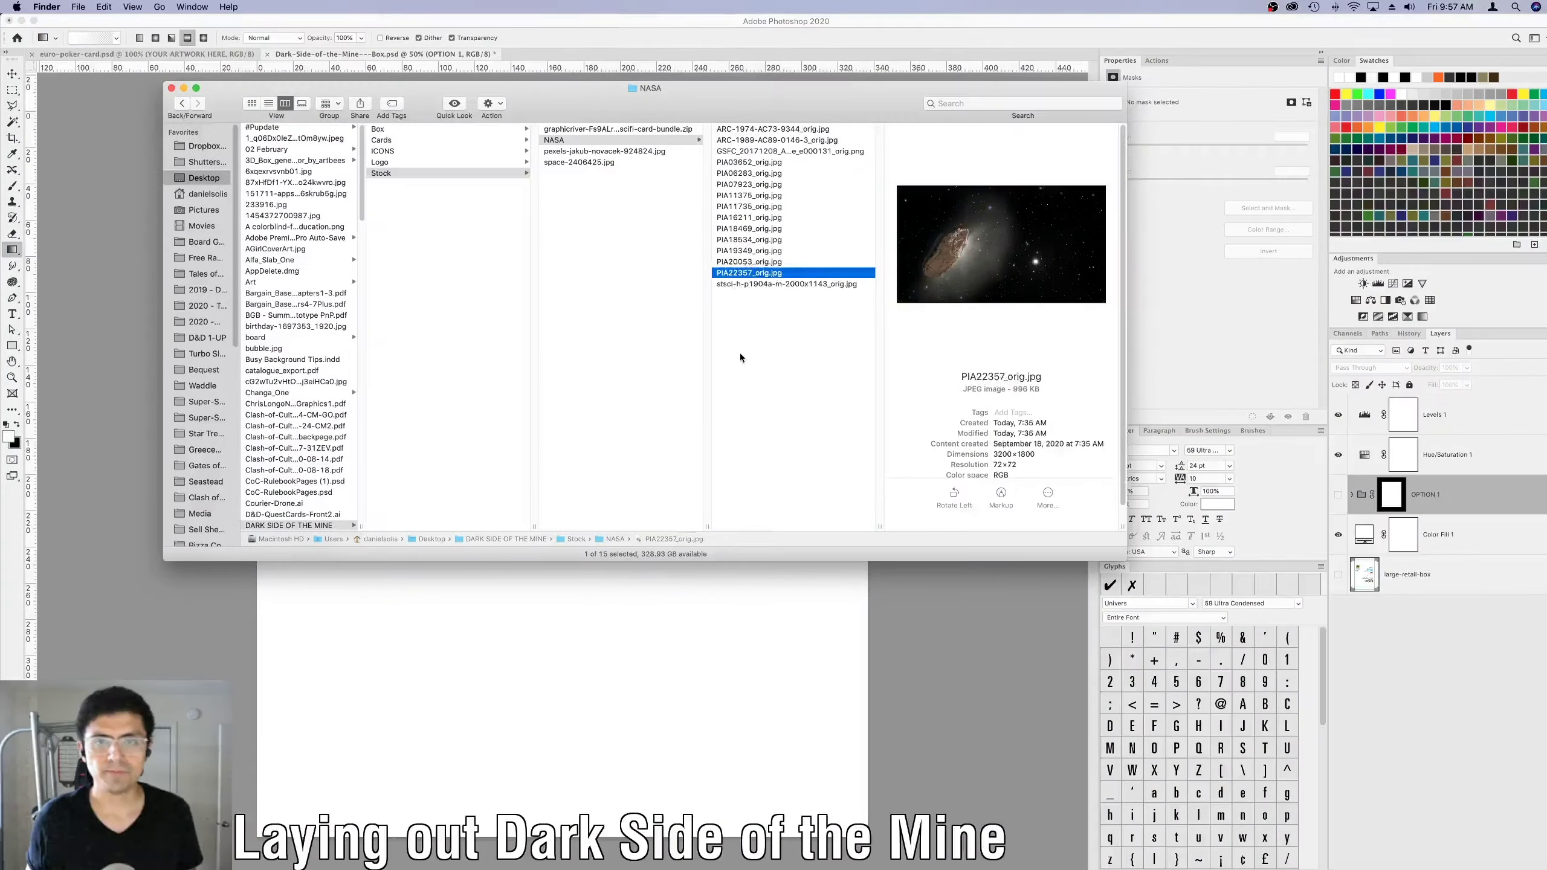
Place PIA18534_orig.jpg from the NASA folder into the Photoshop document at 60% scale and add a group named OPTION 2.
key(space)
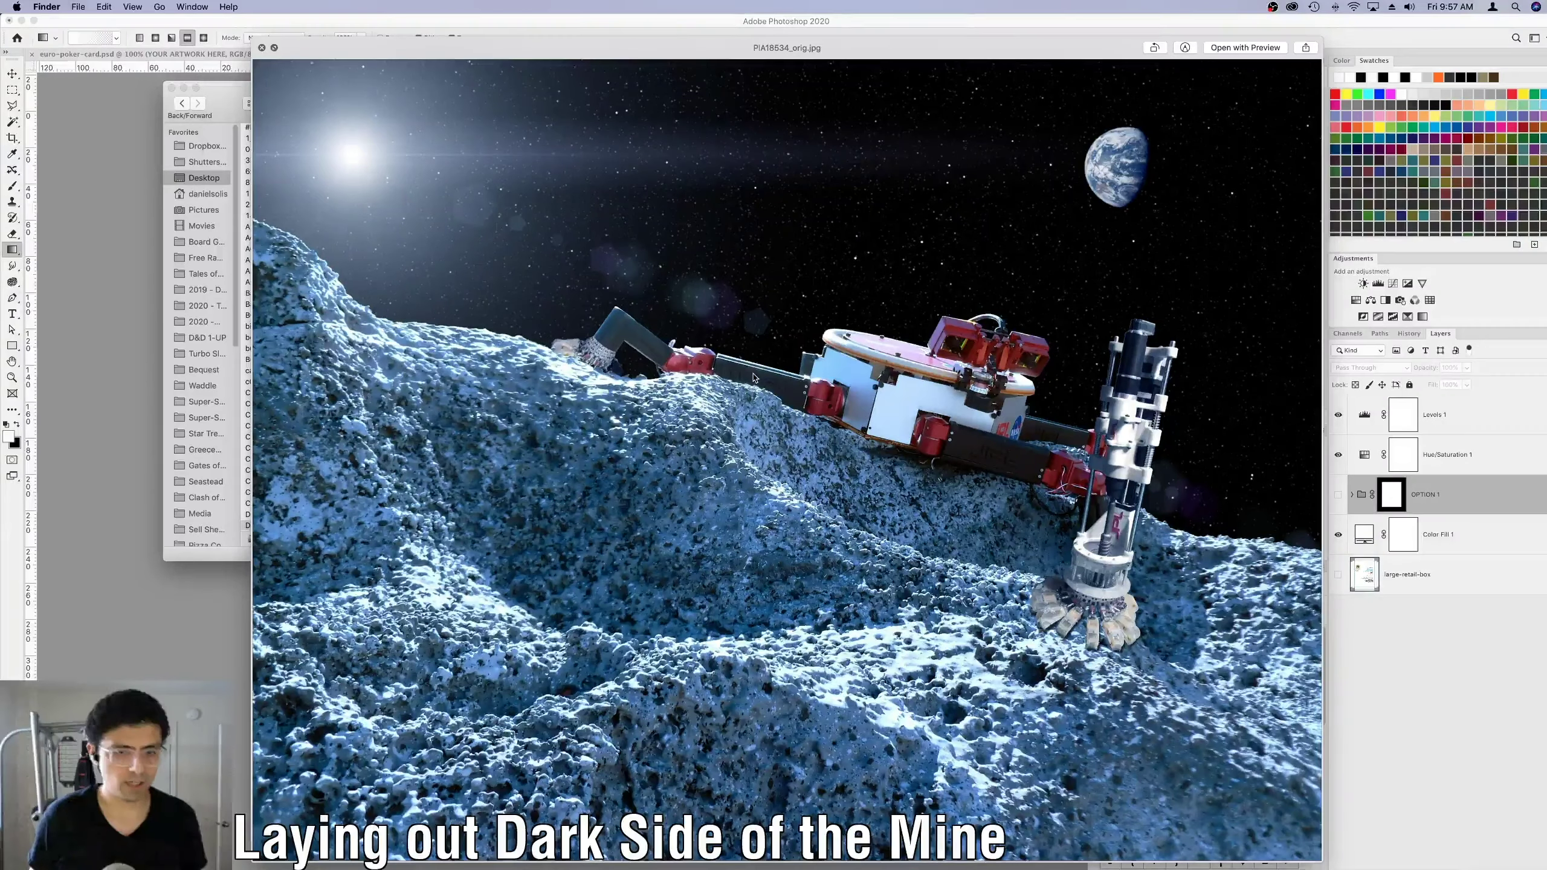
key(space)
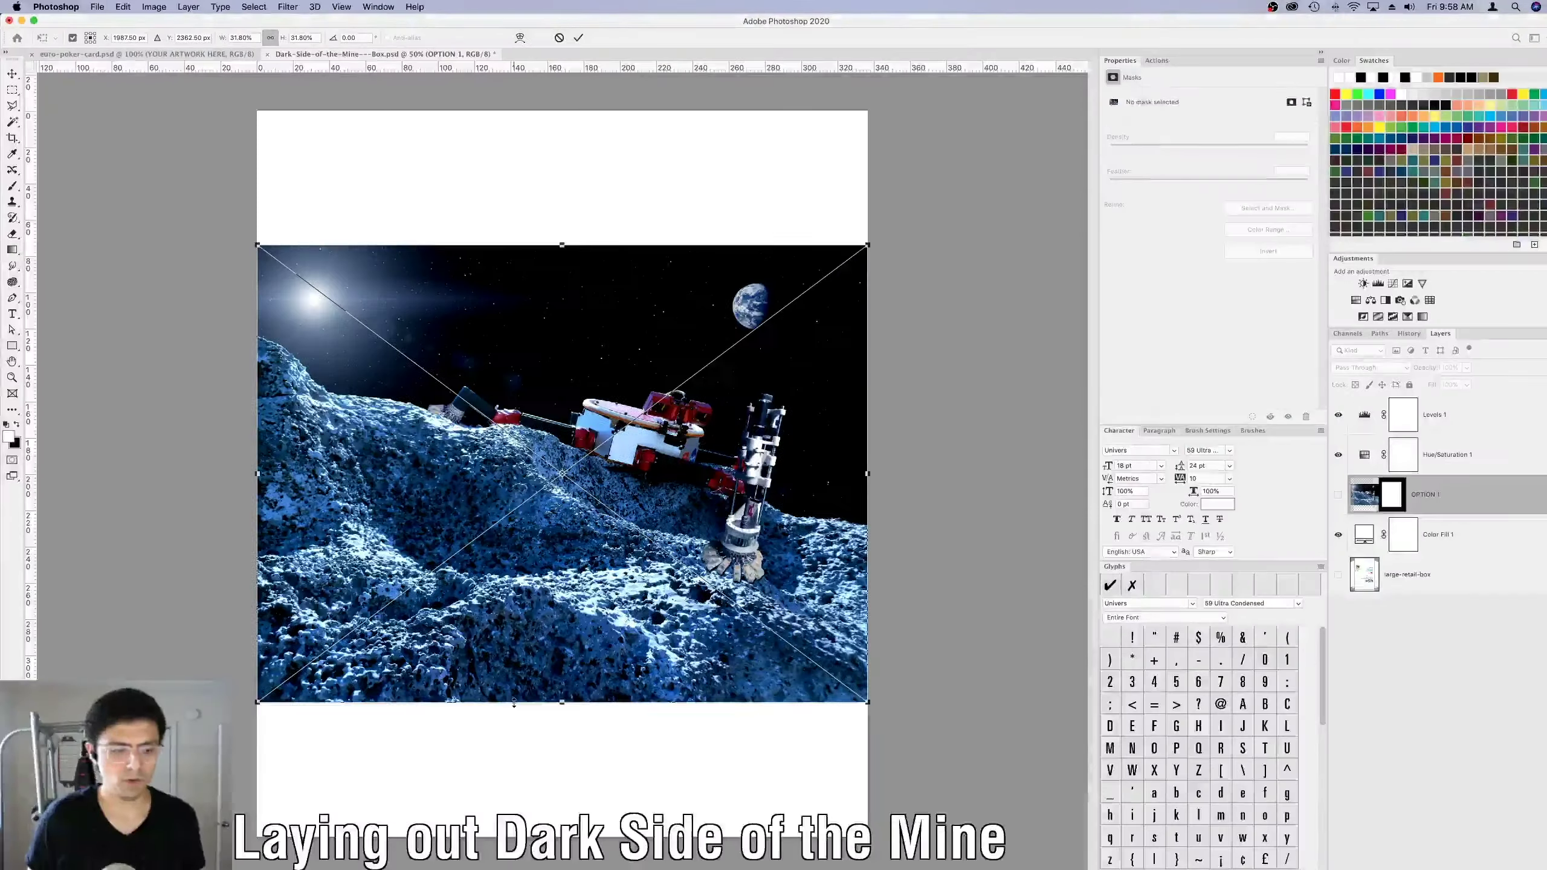
click(298, 38)
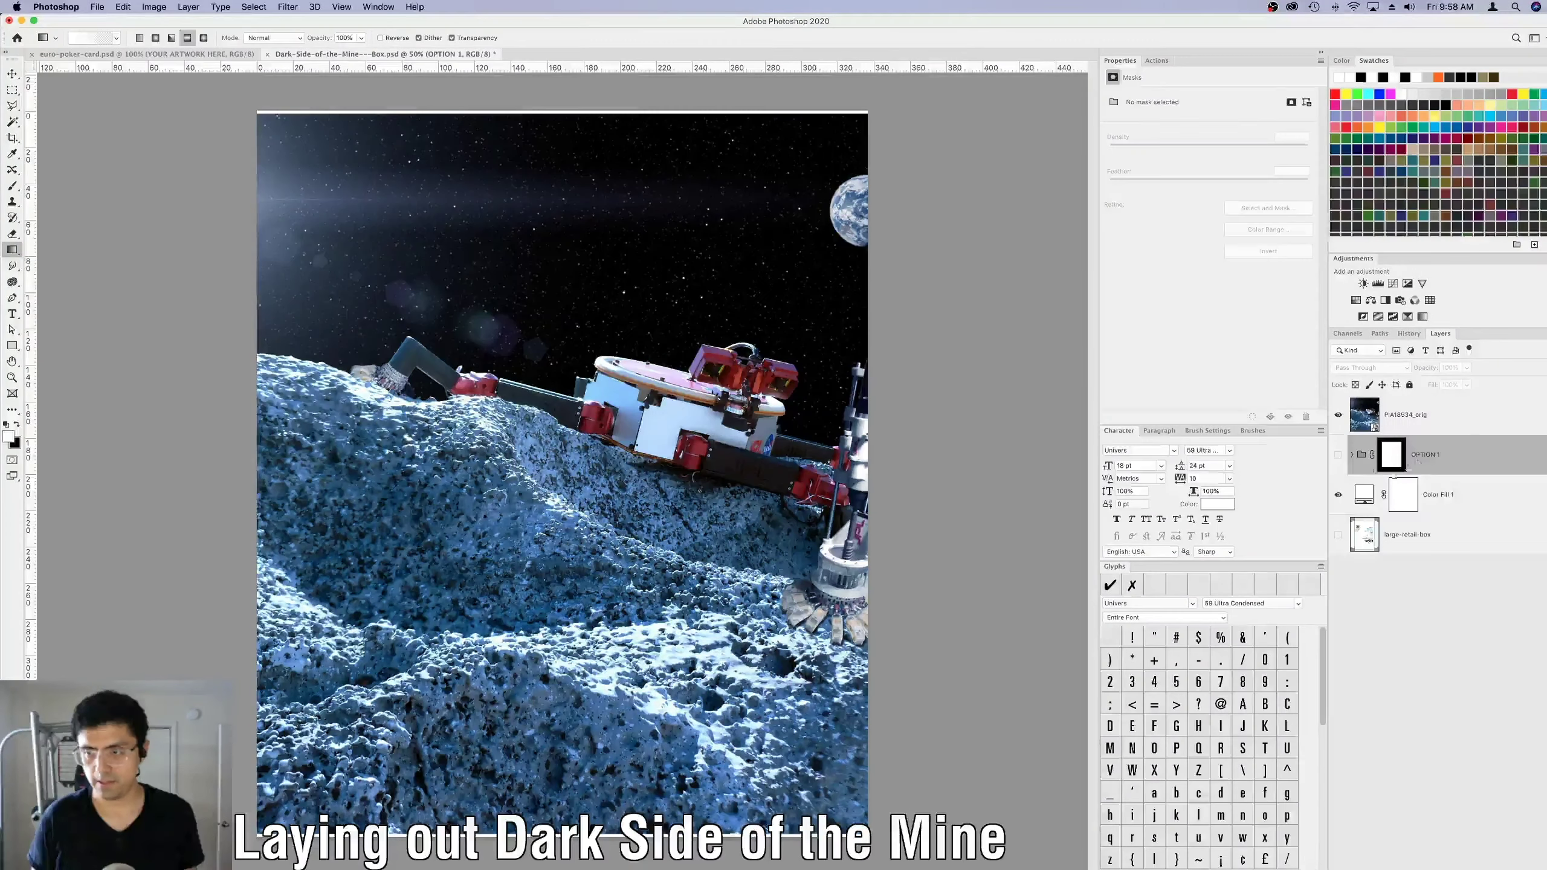
key(super+g)
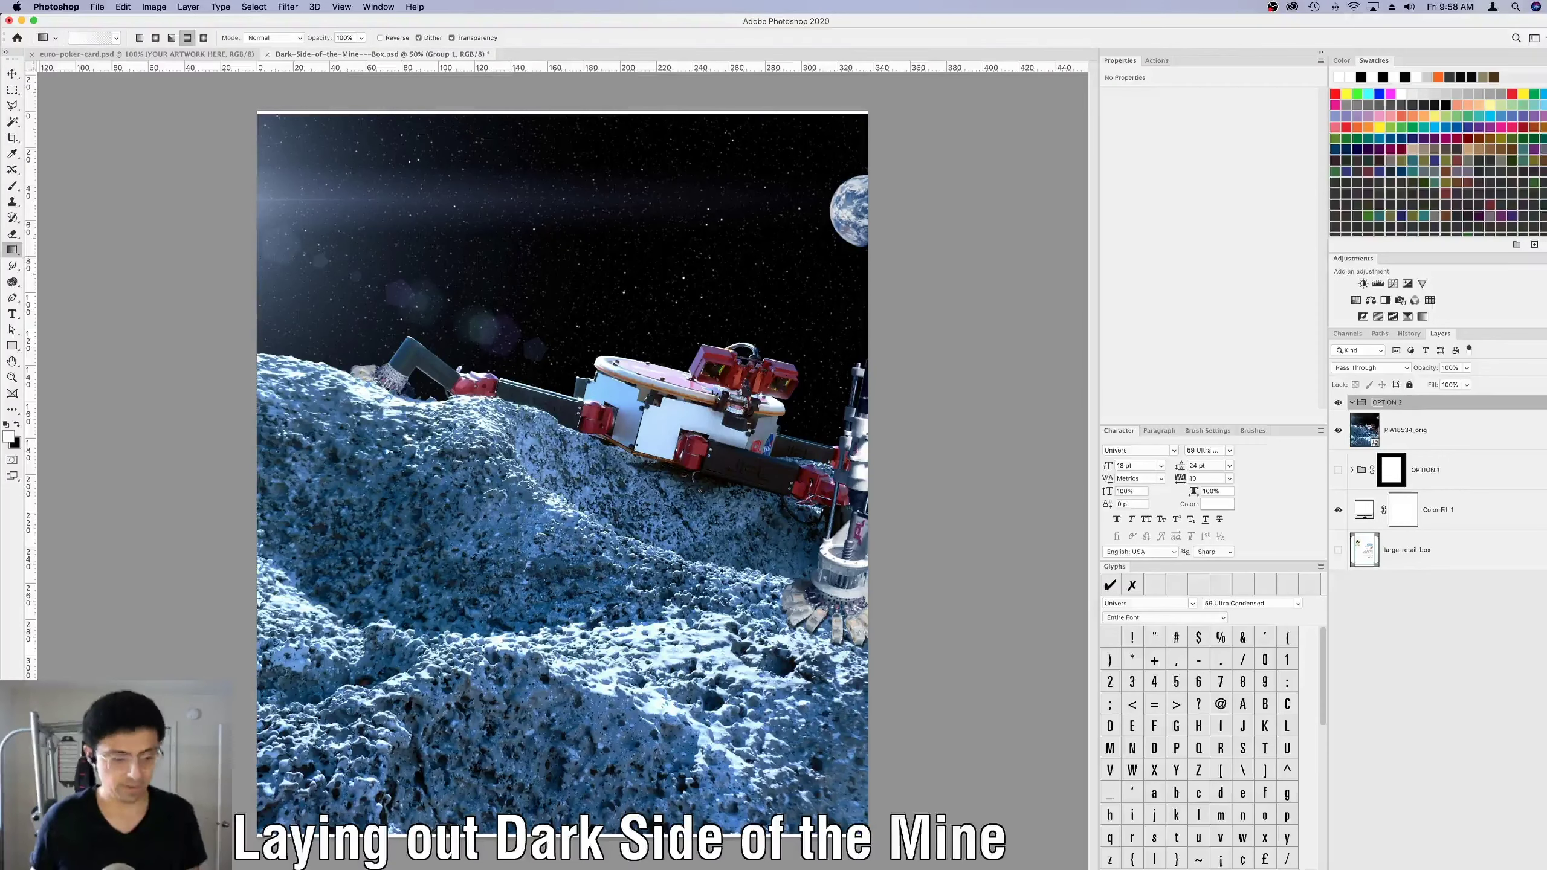
Mask OPTION 2 to the artwork frame and transform PIA18534_orig to 41.6% at 0° rotation, fitting the rover and Earth inside.
click(1404, 430)
key(v)
drag(388, 489, 430, 515)
key(super+t)
drag(1047, 304, 776, 240)
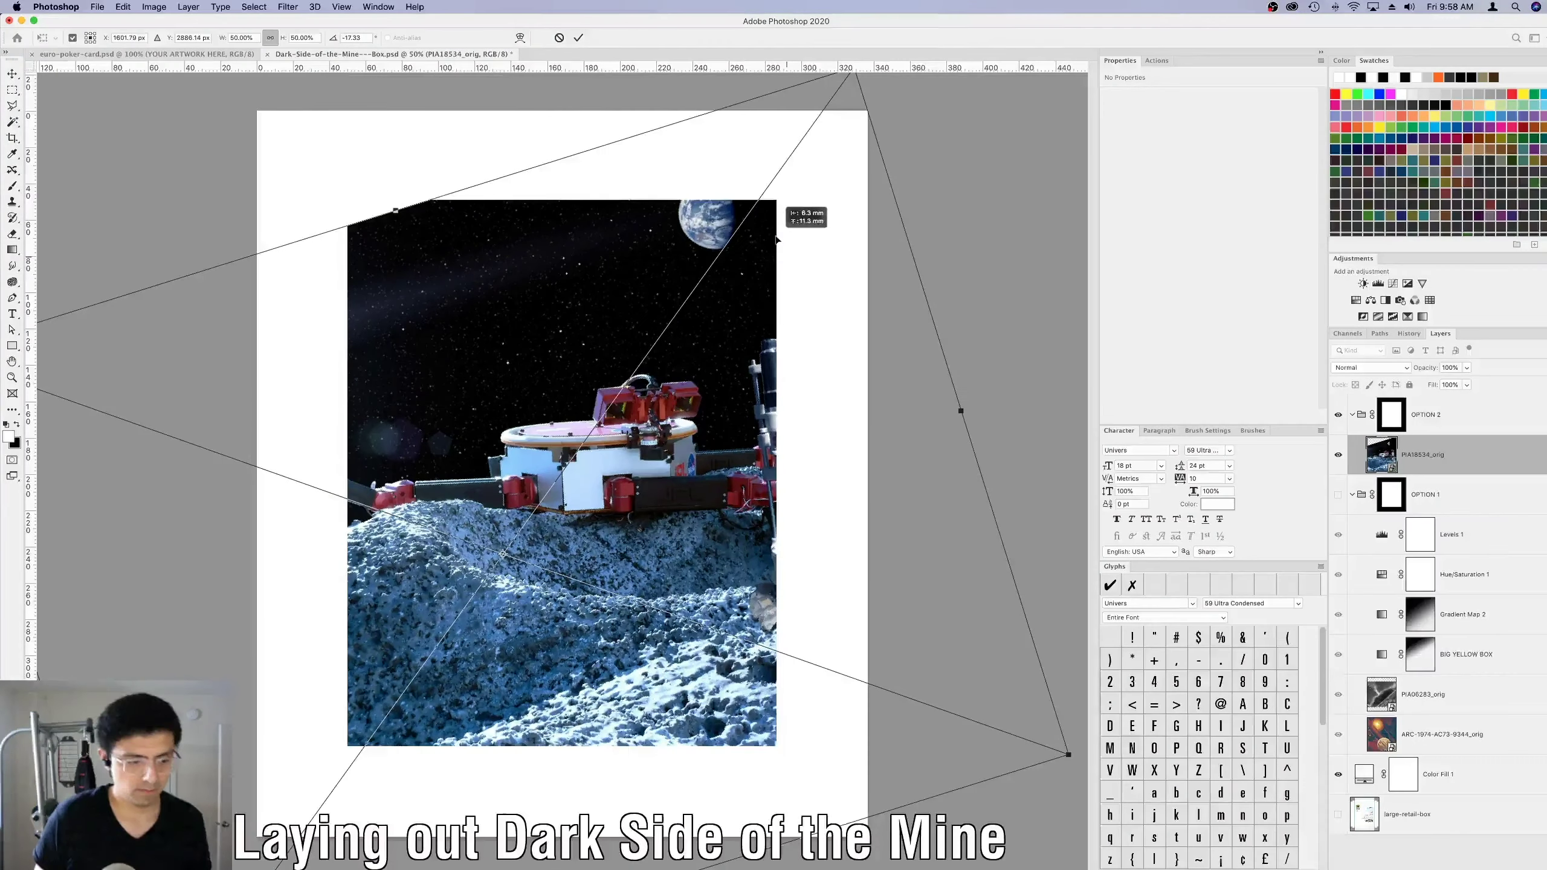
drag(886, 299, 950, 341)
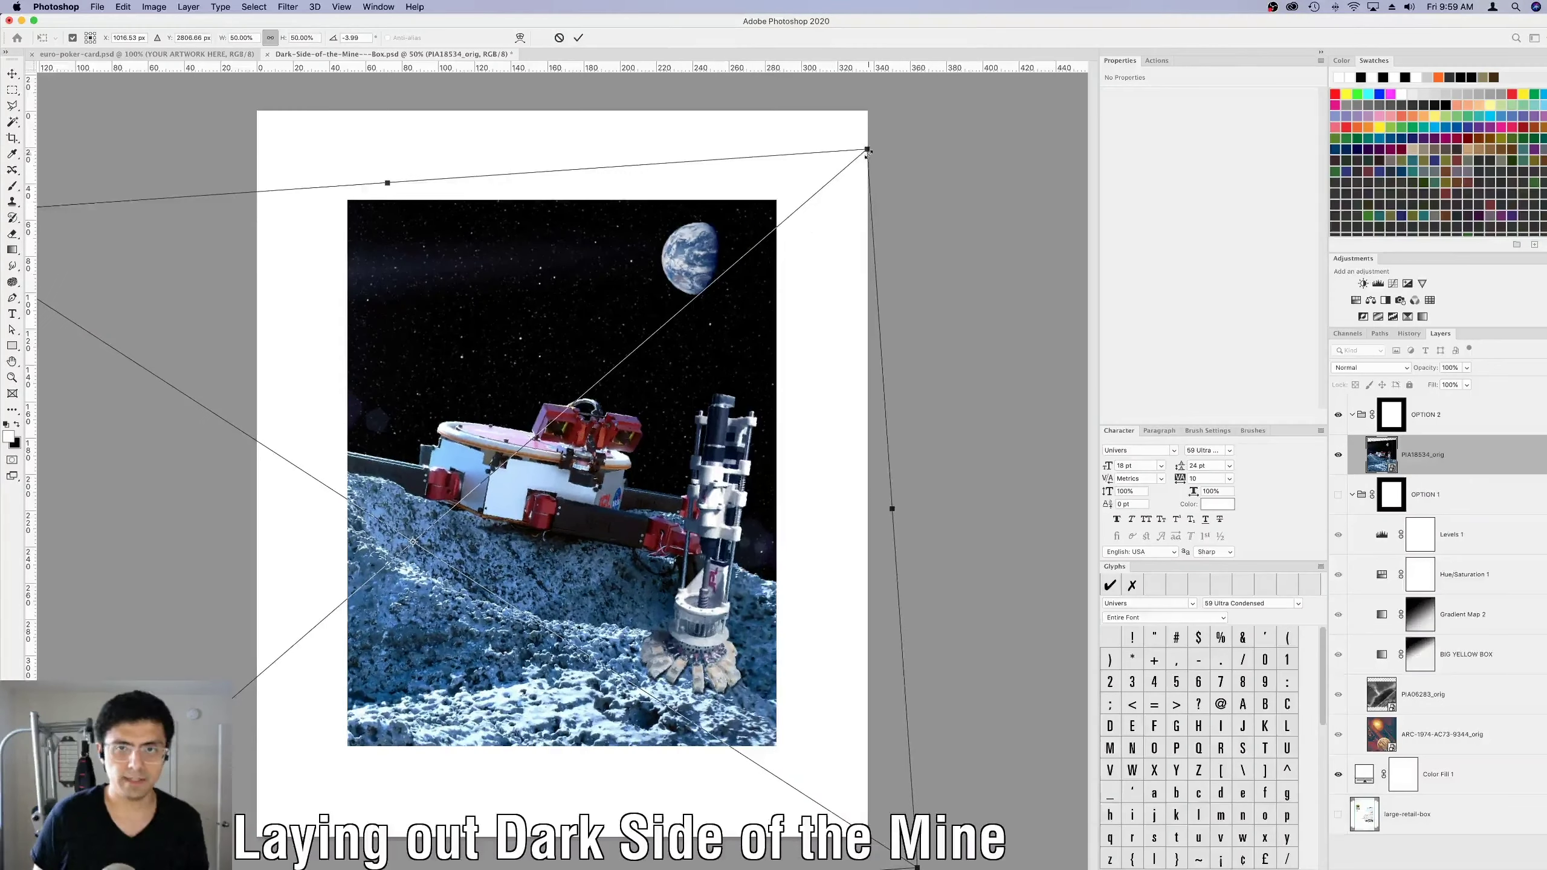
drag(676, 341, 722, 341)
drag(852, 183, 895, 175)
drag(808, 227, 804, 226)
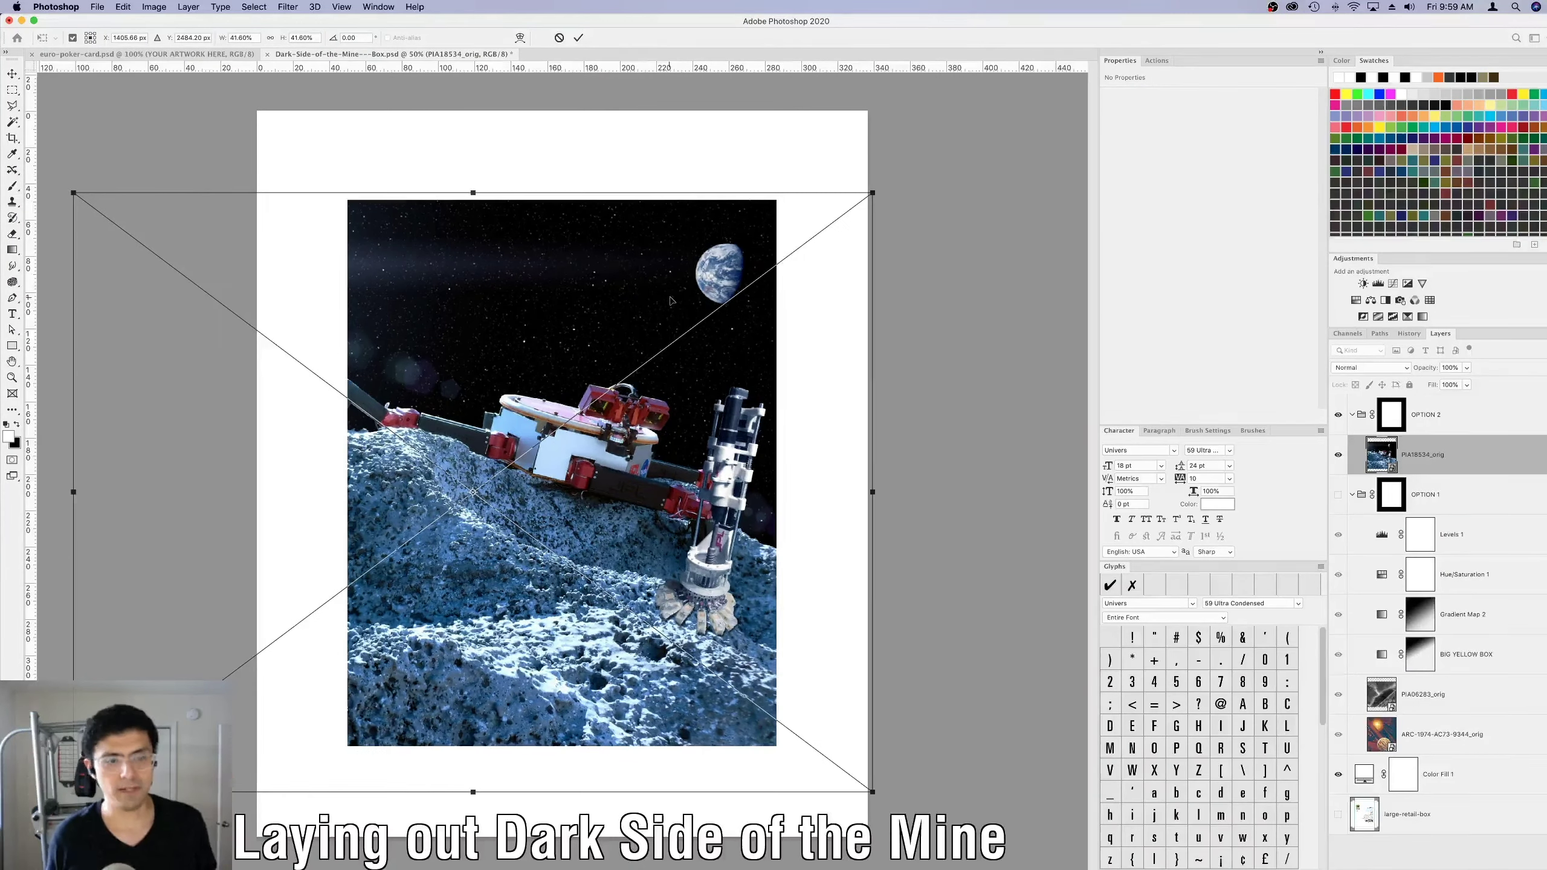
key(Return)
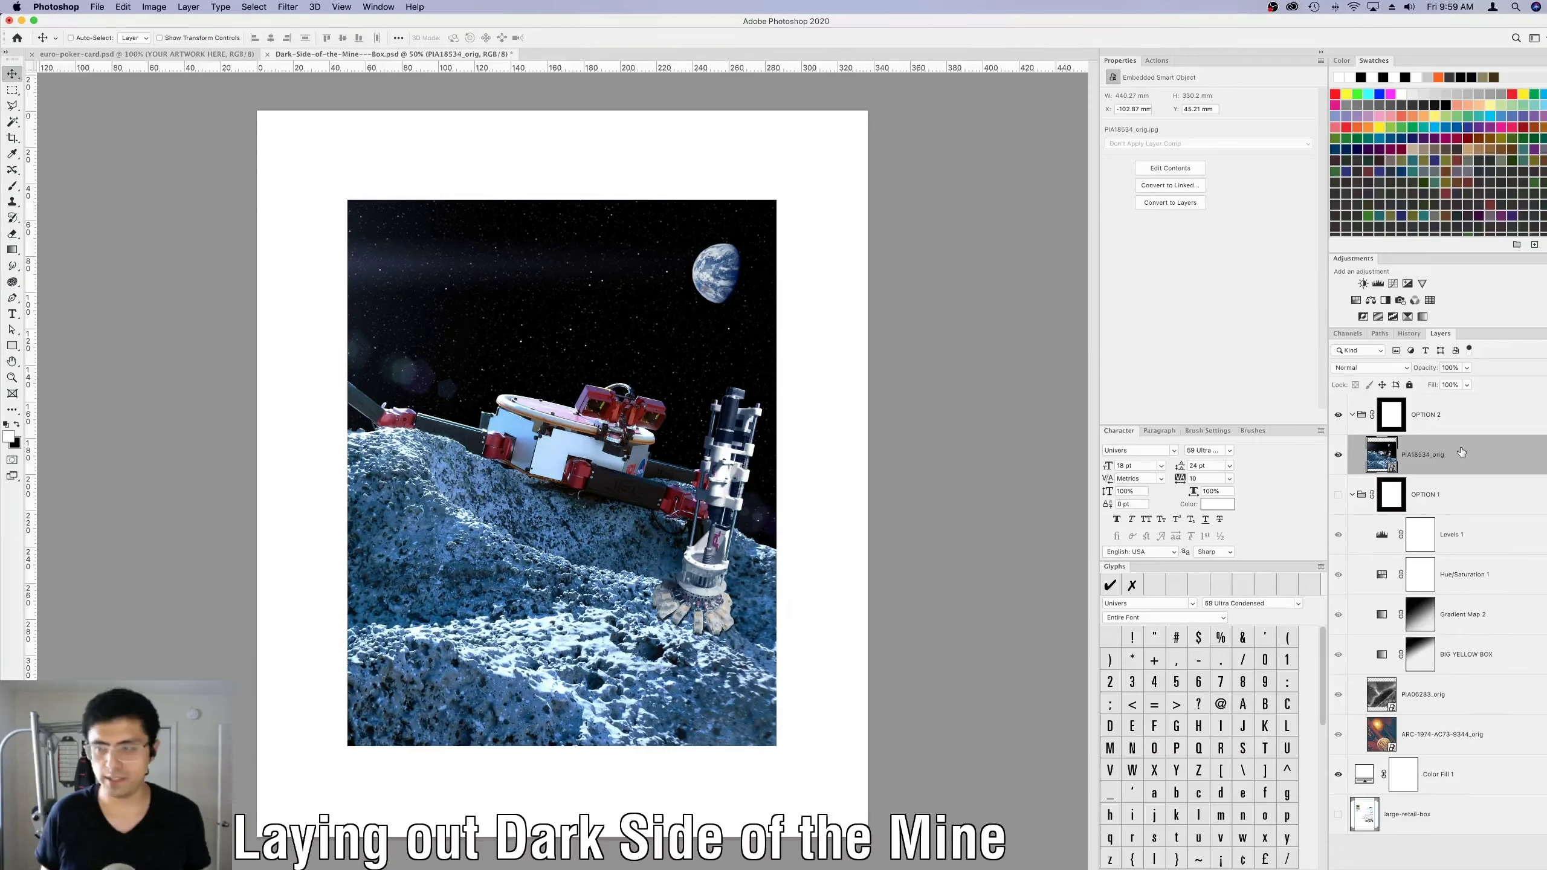
key(super+plus)
key(super+plus)
key(super+minus)
key(super+minus)
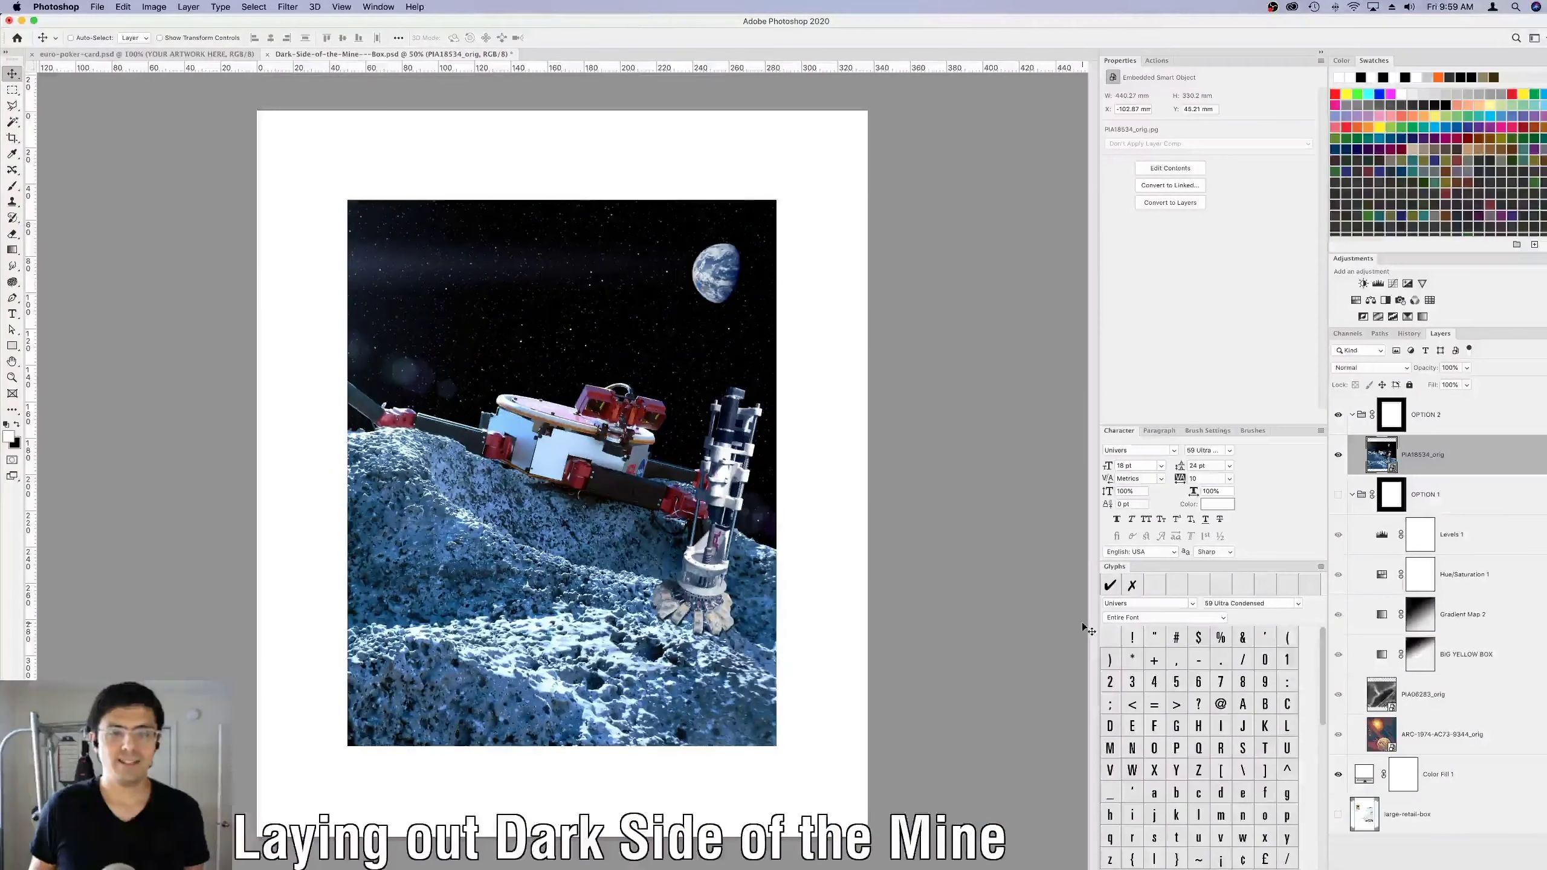
Collapse the OPTION 2 group and preview PIA11375_orig.jpg in Finder's NASA stock folder.
key(super+Tab)
key(Down)
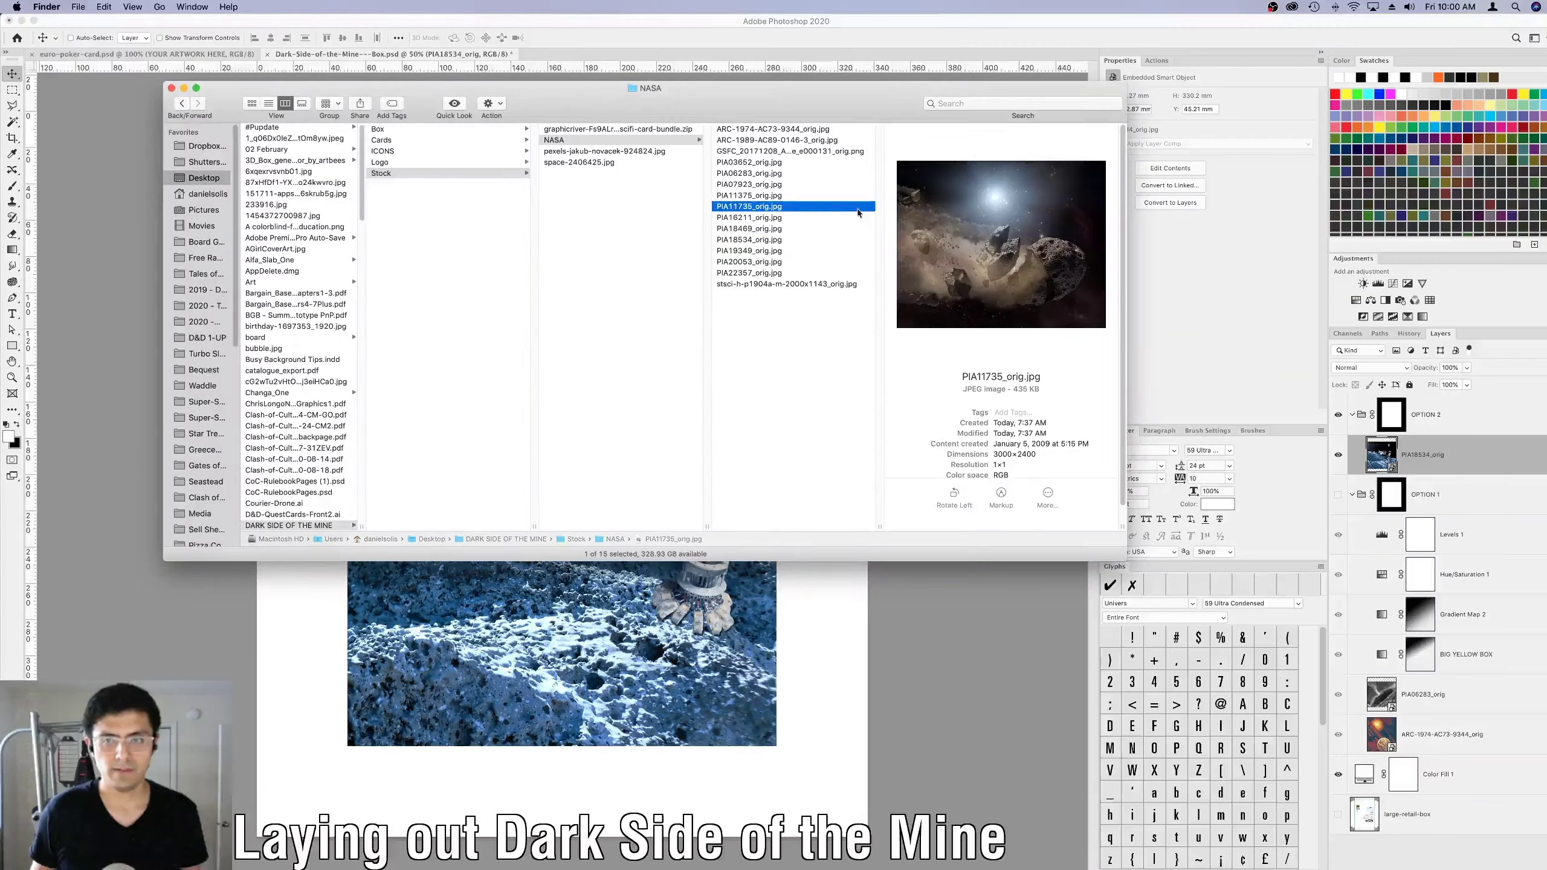
key(super+Tab)
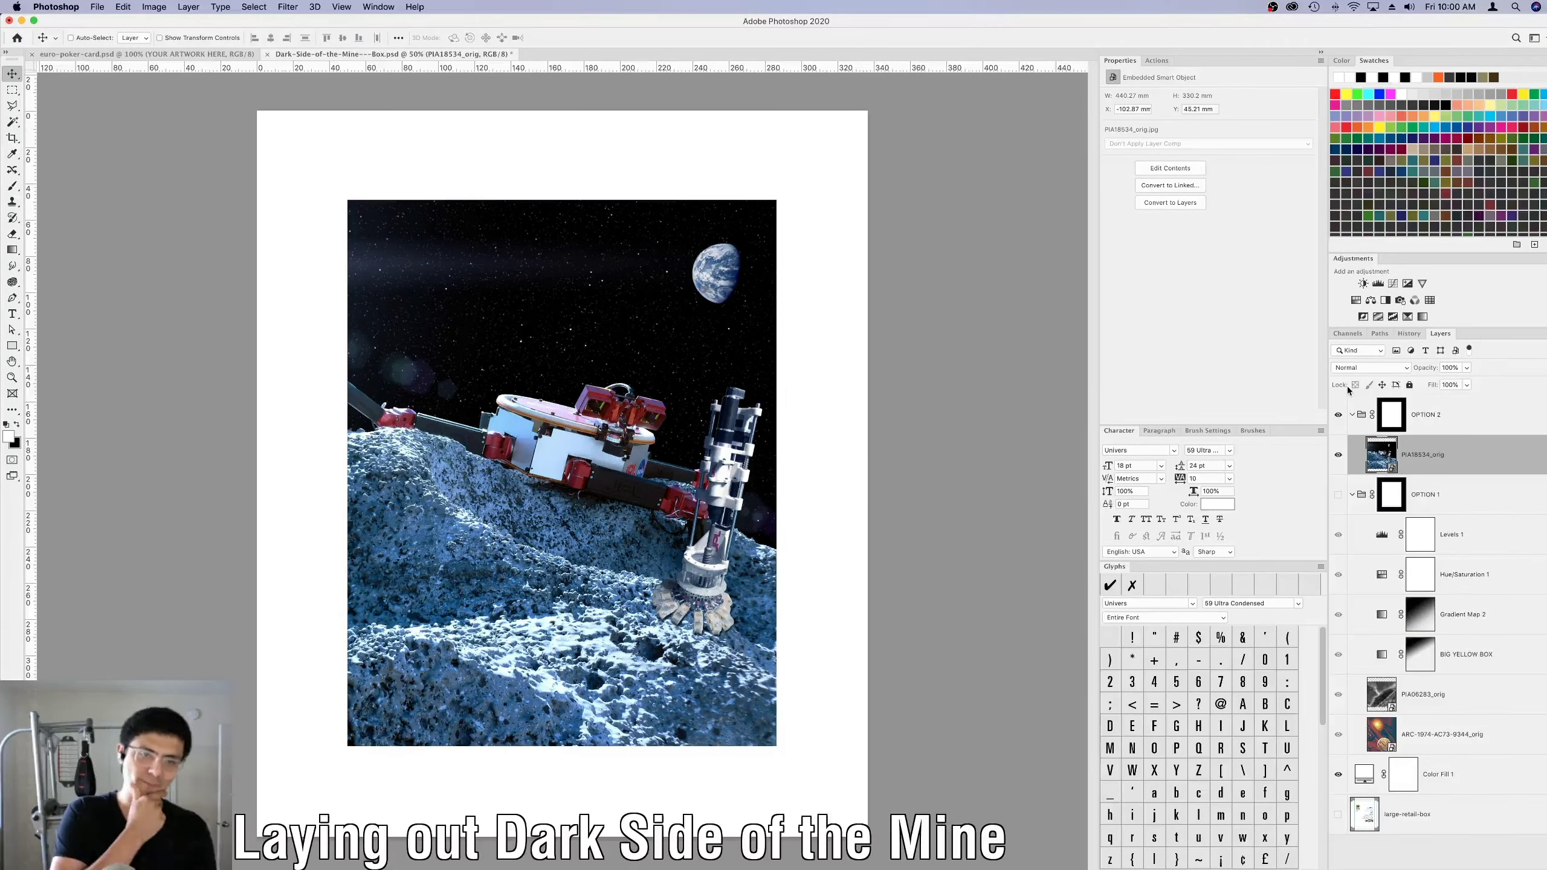
click(1350, 414)
key(super+Tab)
key(space)
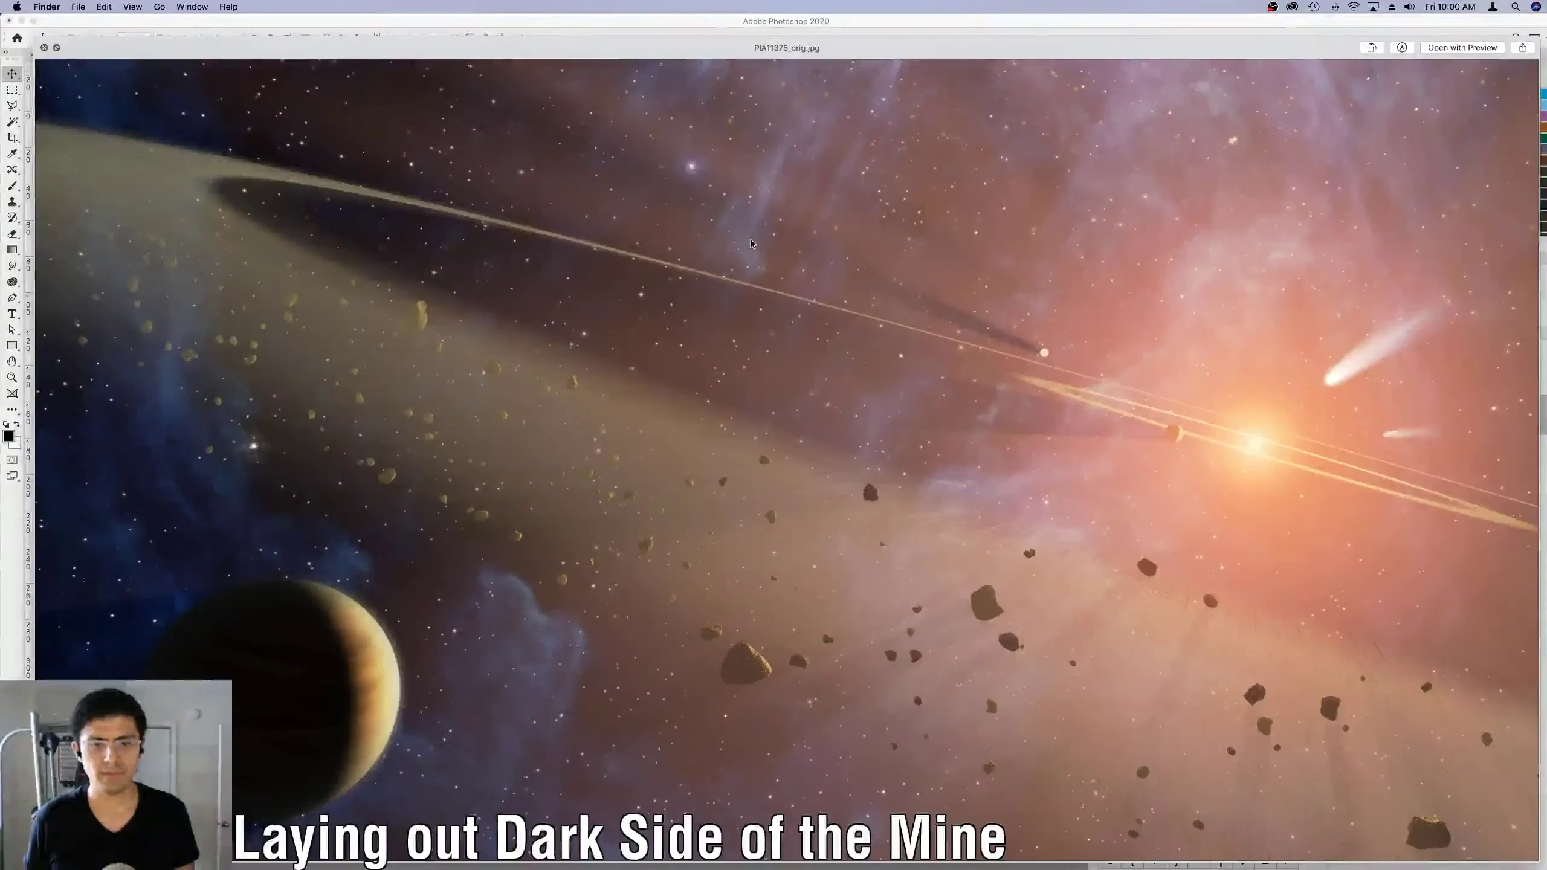
key(space)
Place PIA11375_orig.jpg from Finder into the Photoshop document at 60% scale, shifting its bright sun over the artwork area.
drag(694, 245, 547, 609)
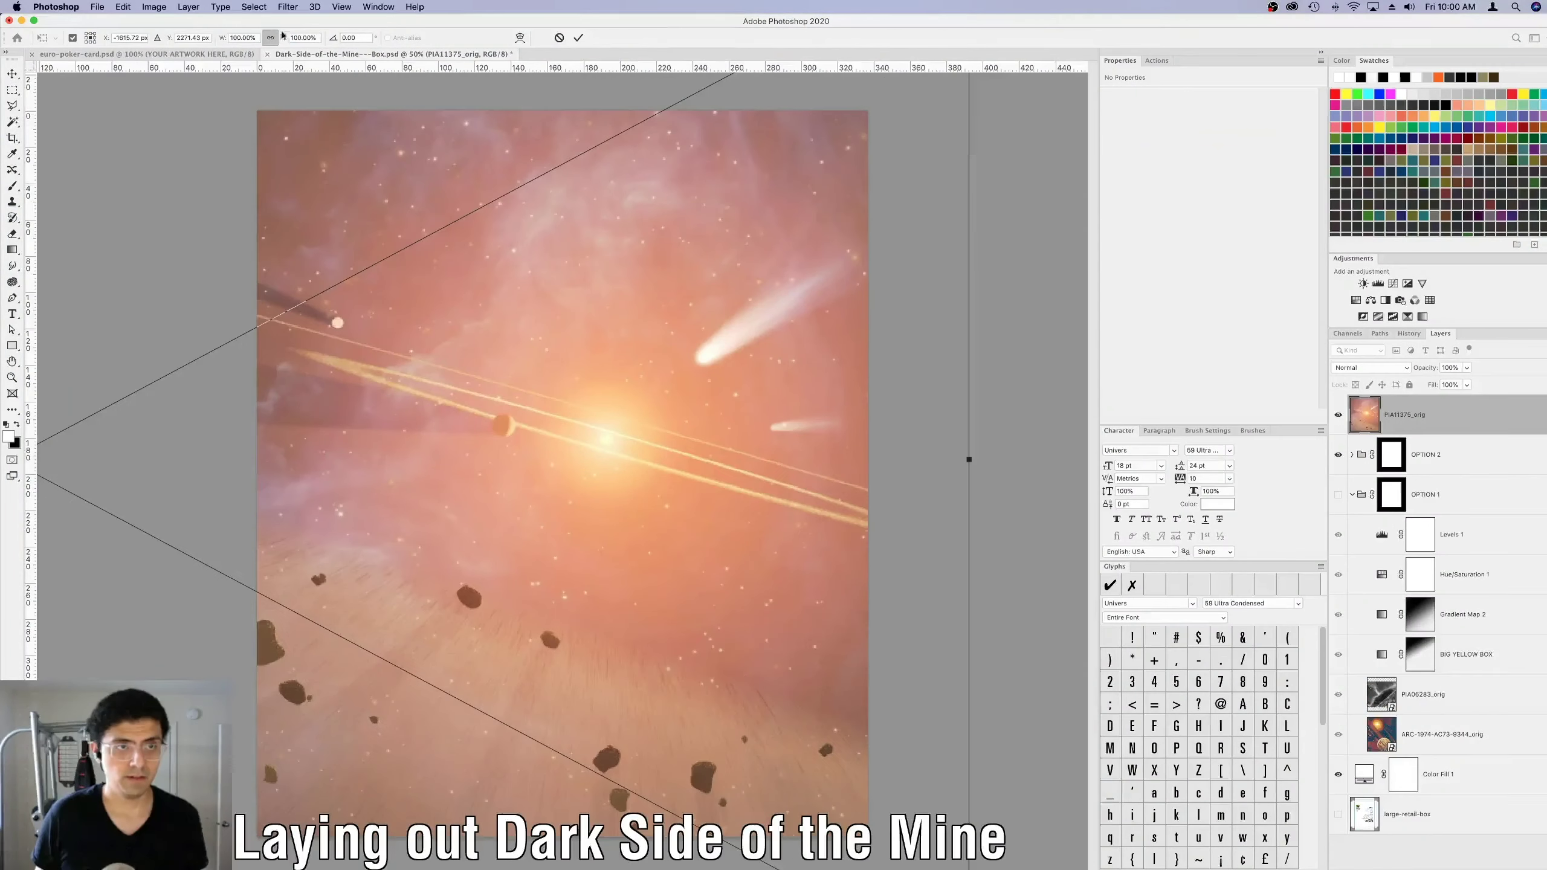
click(299, 37)
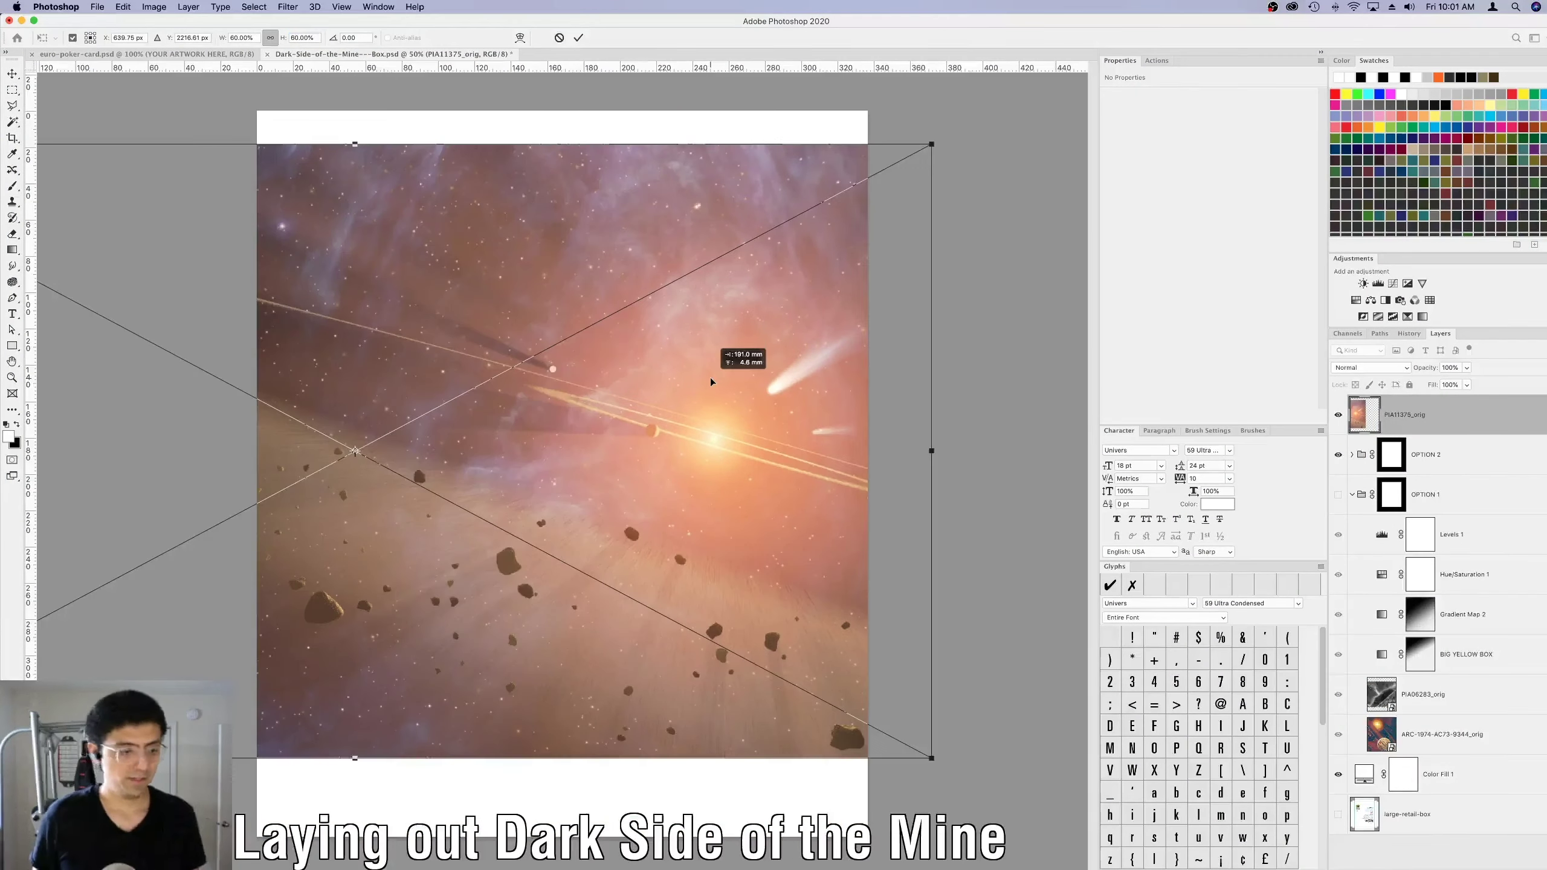
drag(931, 777, 846, 762)
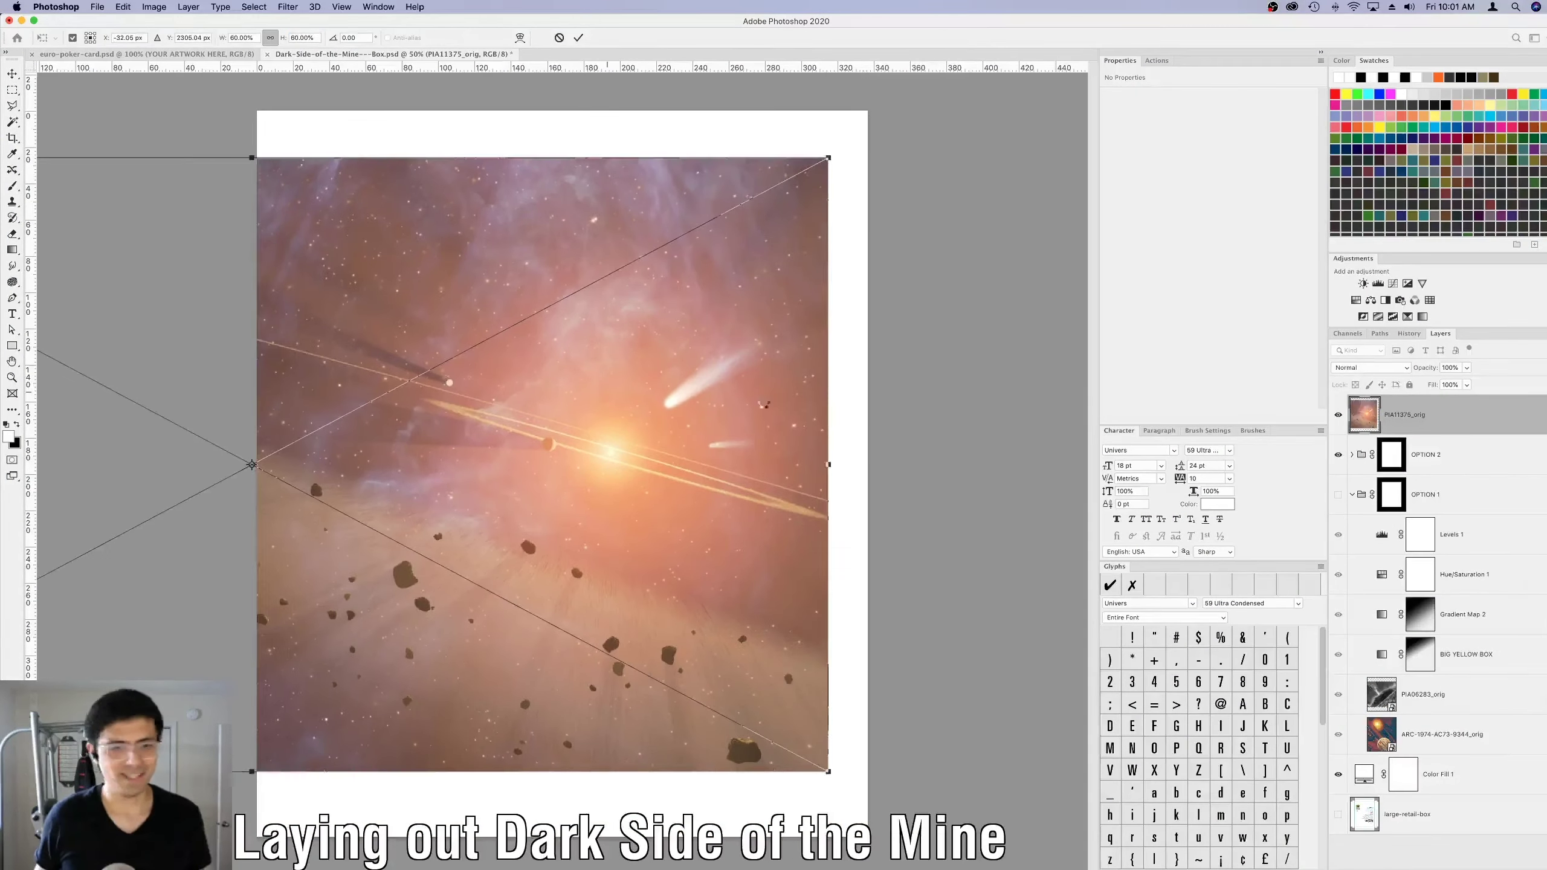
key(Return)
Group PIA11375_orig under a copy of the artwork frame mask and scale the image to about 305 mm high inside the frame.
key(super+g)
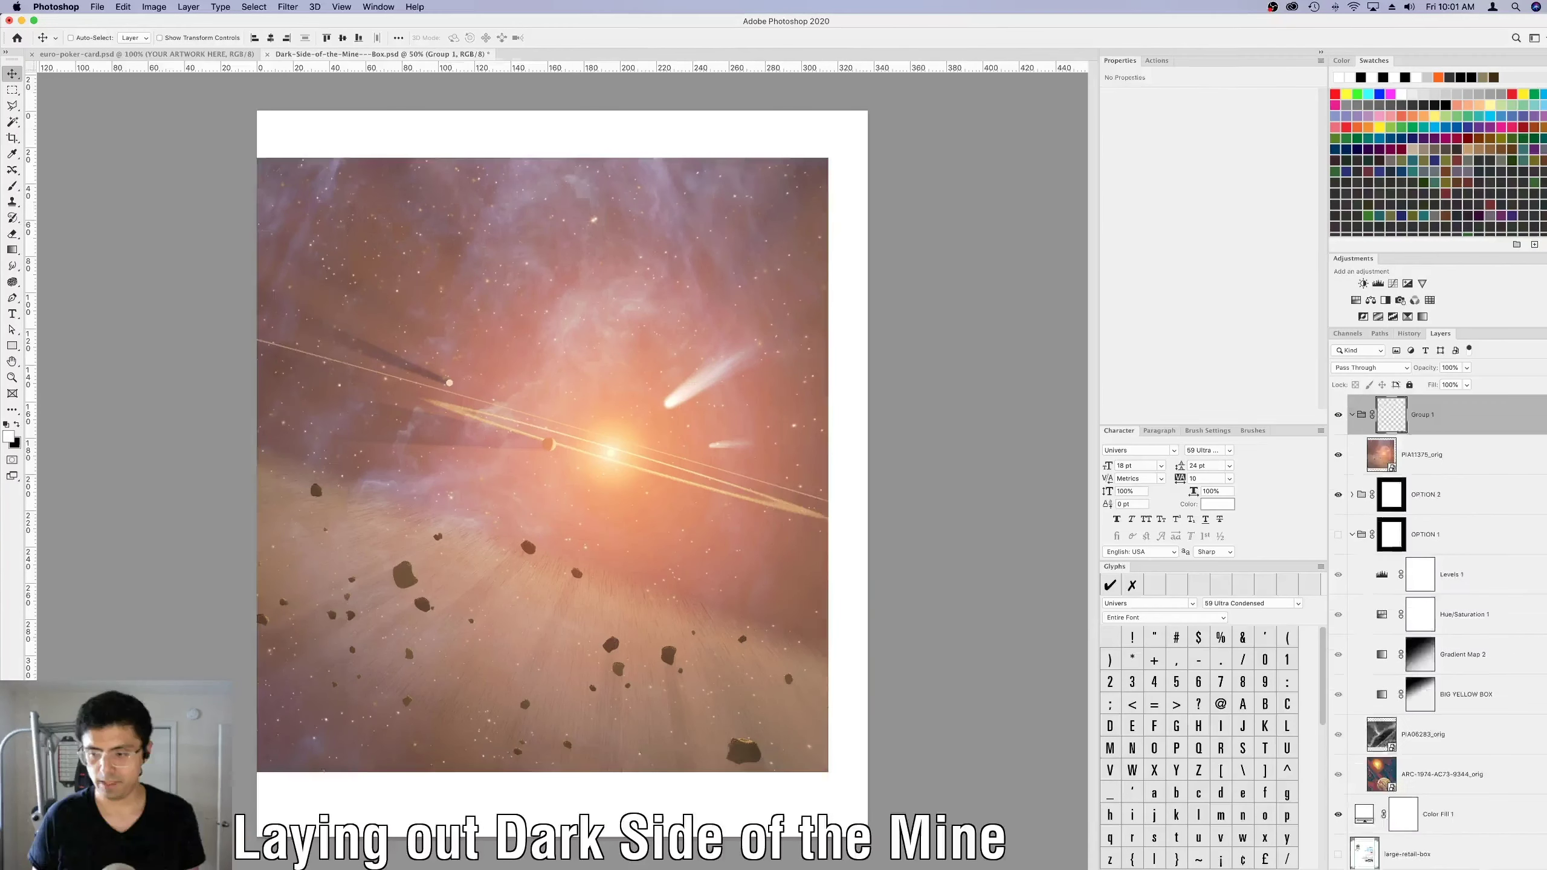
drag(1392, 454, 1392, 414)
click(1455, 453)
key(super+t)
mouse_move(487, 314)
mouse_down()
mouse_move(432, 316)
mouse_move(511, 327)
mouse_up()
drag(650, 400, 602, 427)
key(Return)
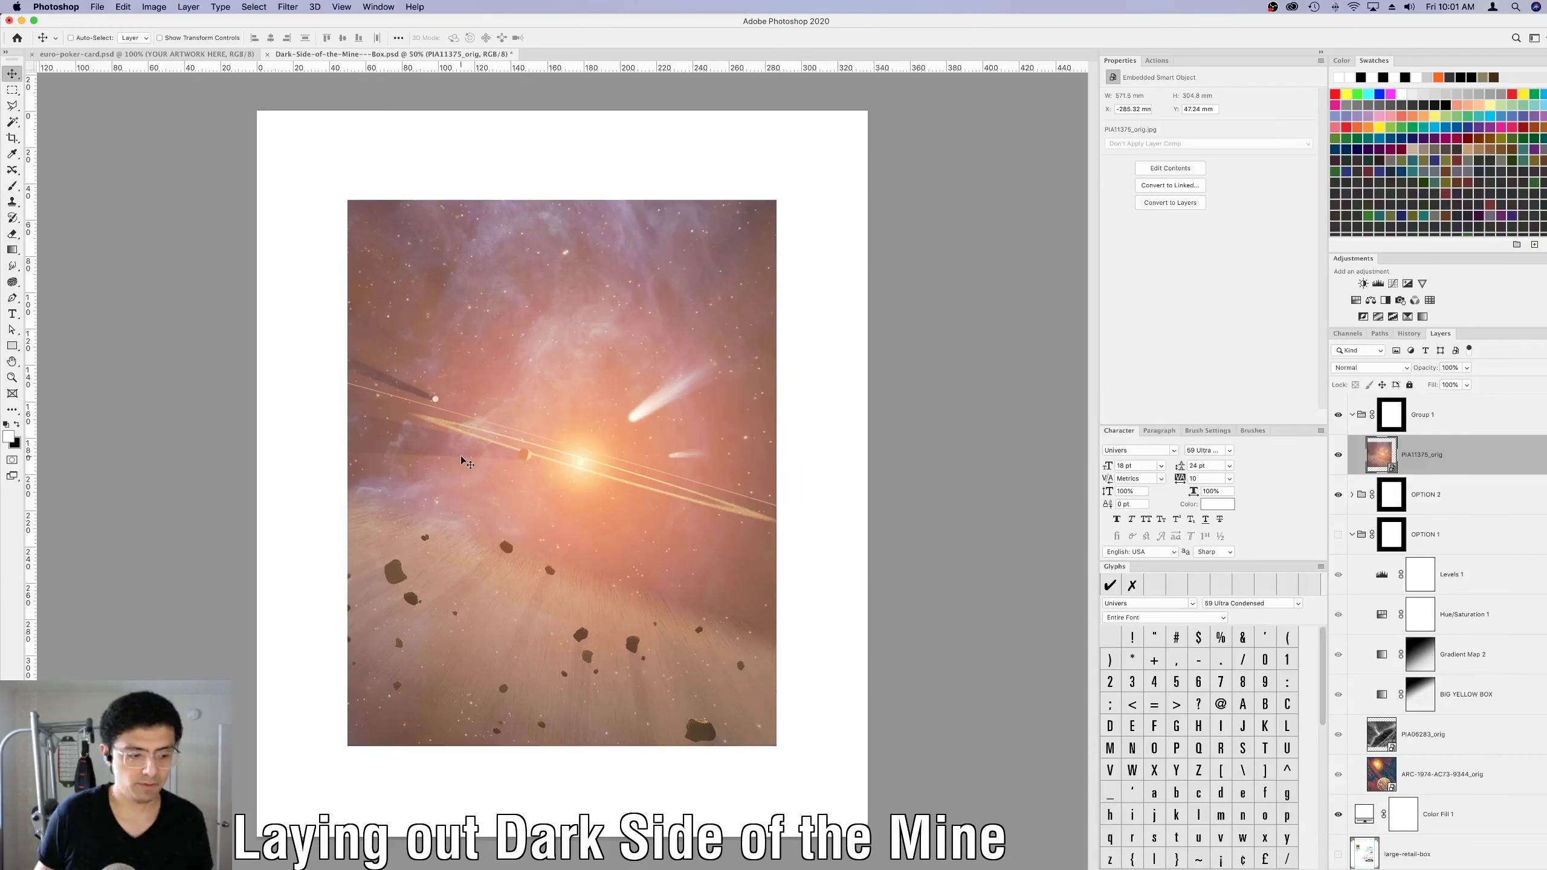
Copy the Levels 1 adjustment above PIA11375_orig and set its black input to 67 and midtones to 0.75.
drag(1450, 574, 1449, 436)
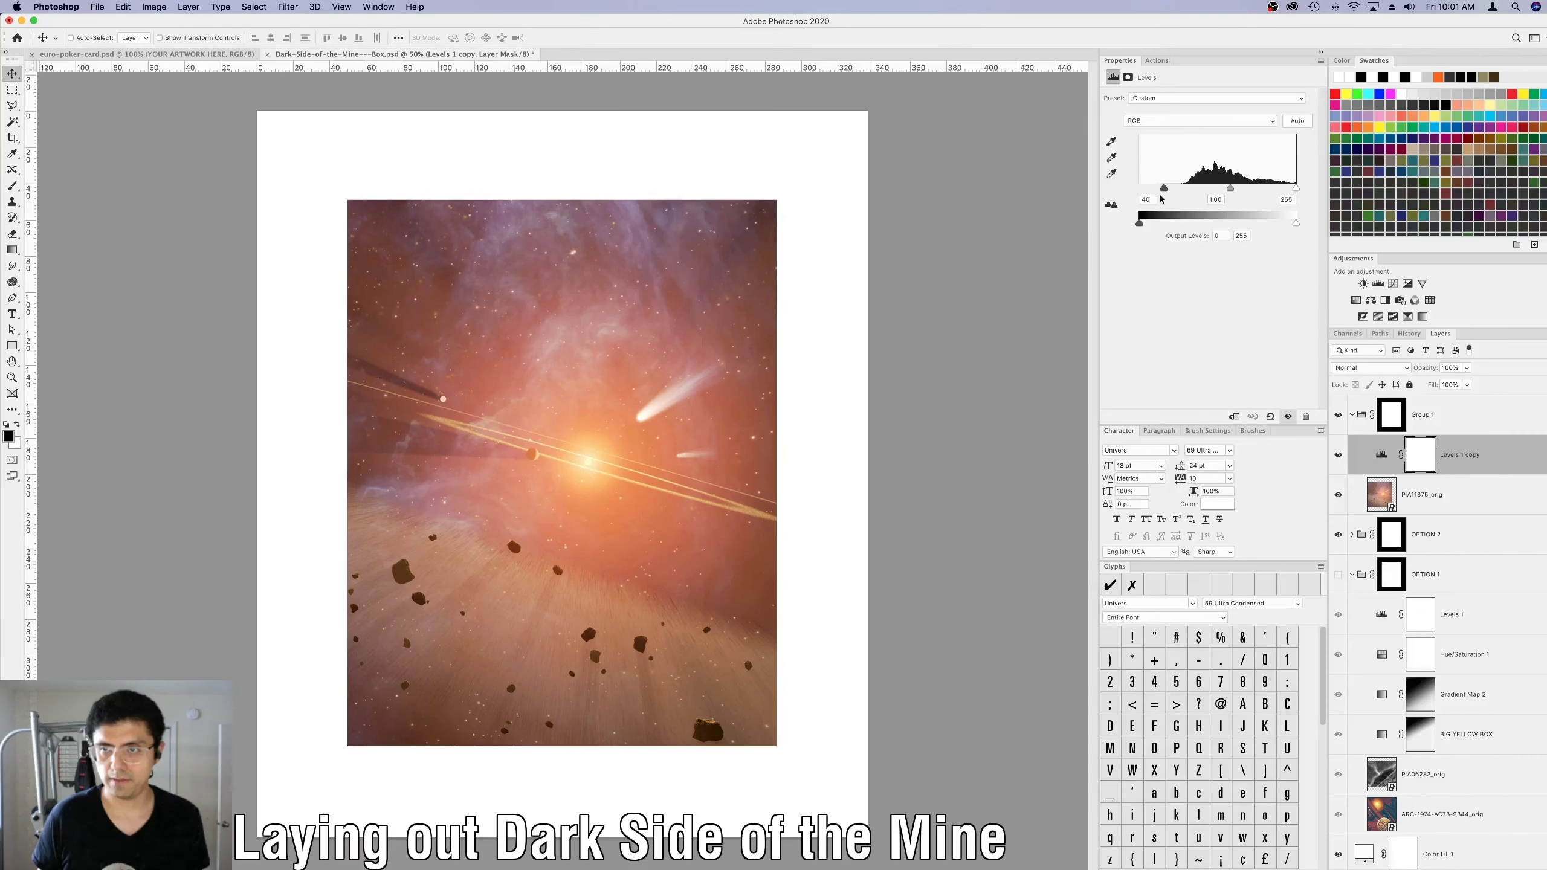
click(1148, 200)
drag(1238, 189, 1175, 193)
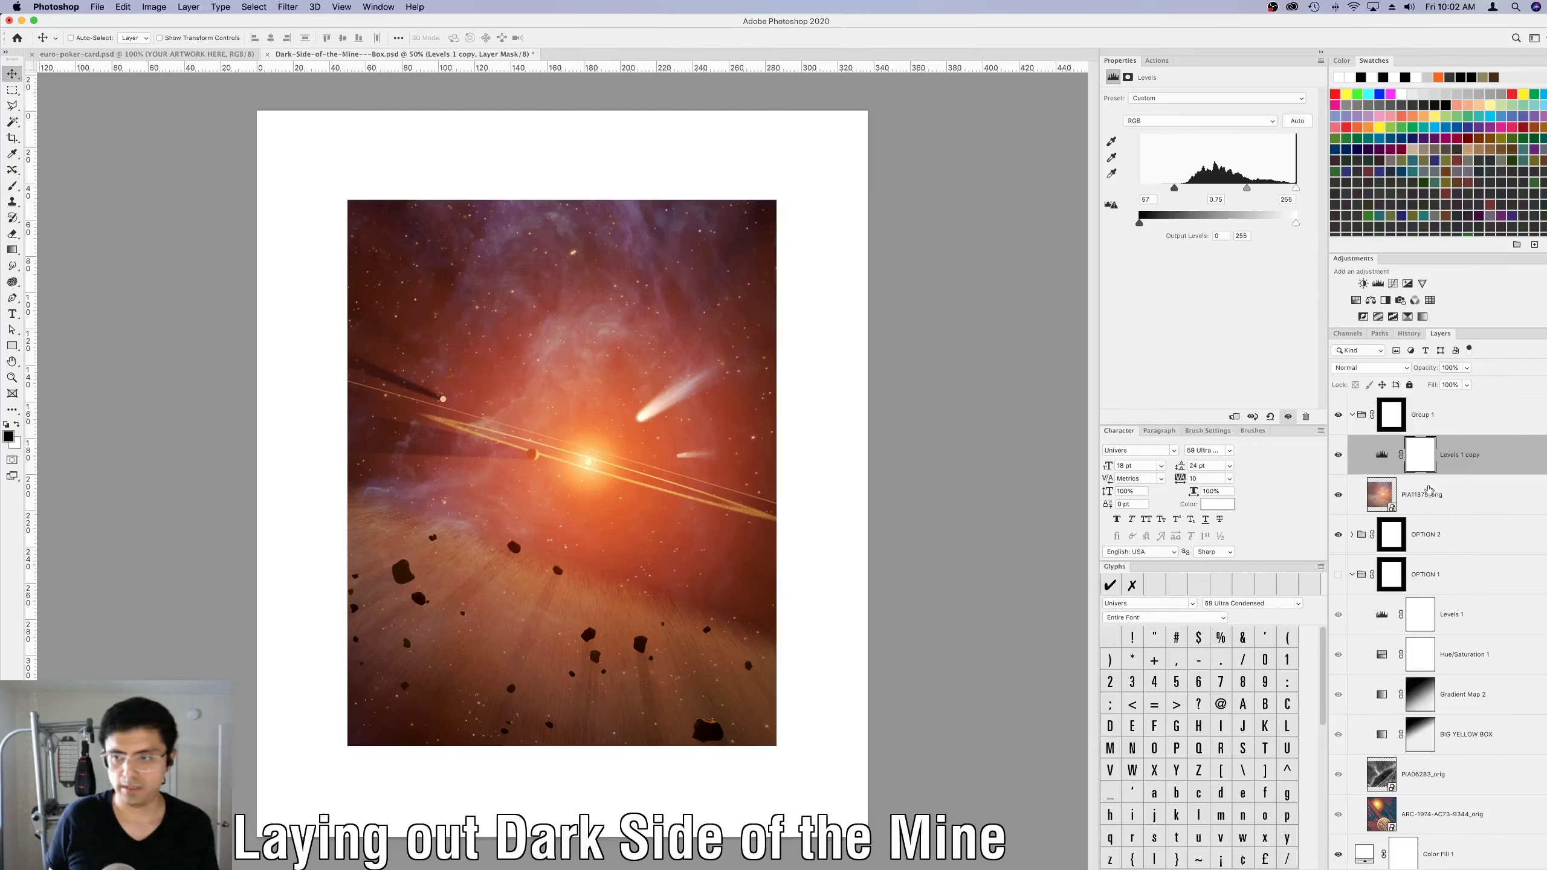
Rename Group 1 as OPTION 3 and add a new group named OPTION 4.
double_click(1422, 415)
text(OPTION 3)
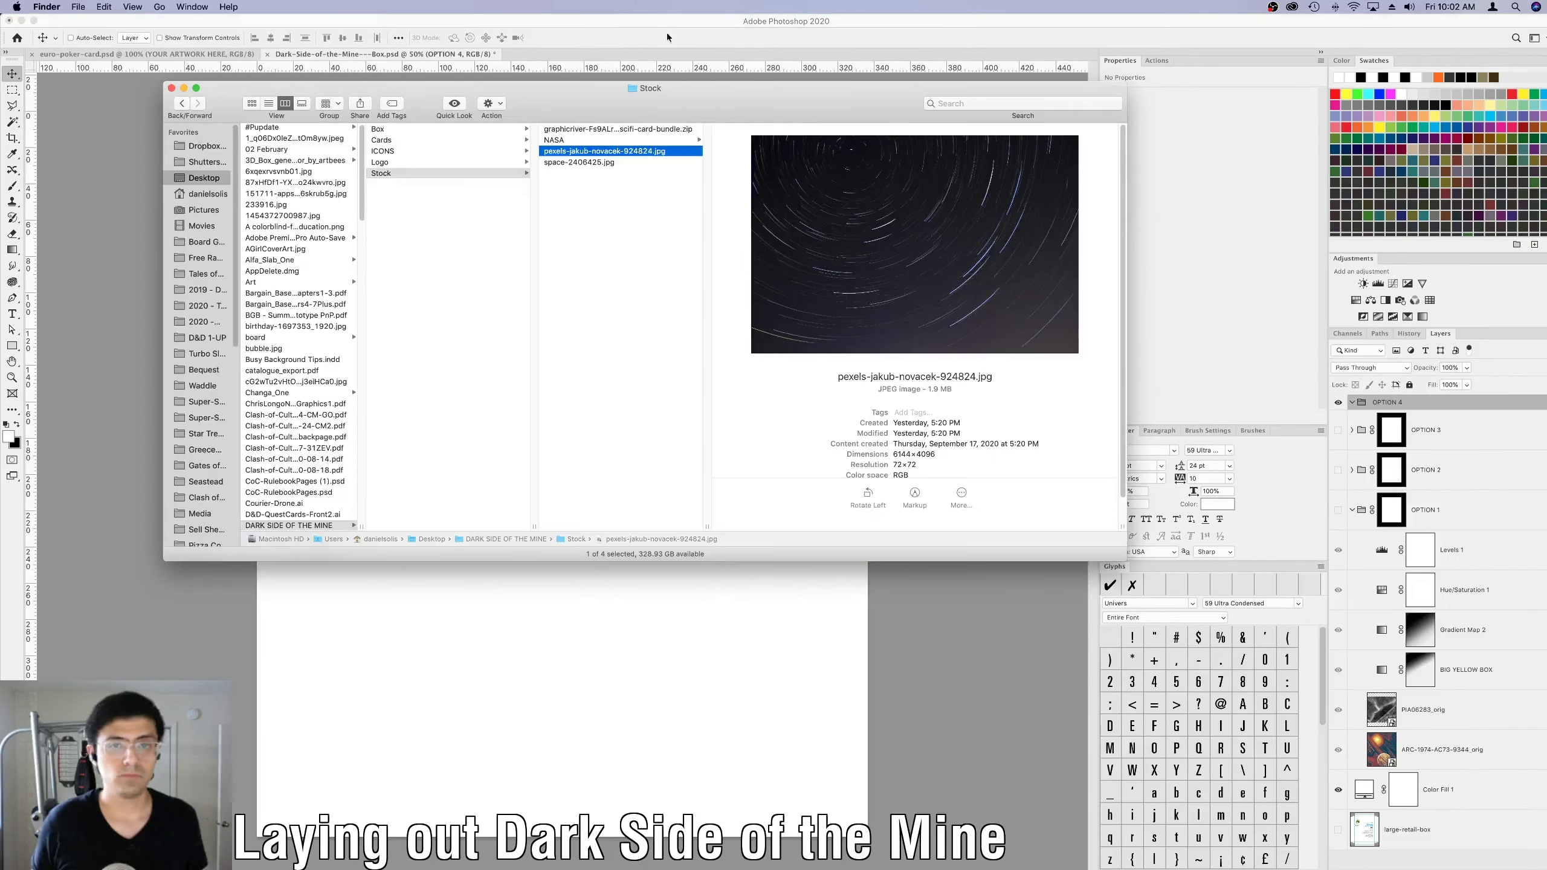
Place the Pexels star-trail photo and space-2406425.jpg from the Stock folder into the document, scaling space-2406425 to 100%.
shift+click(578, 162)
drag(612, 152, 548, 639)
key(Return)
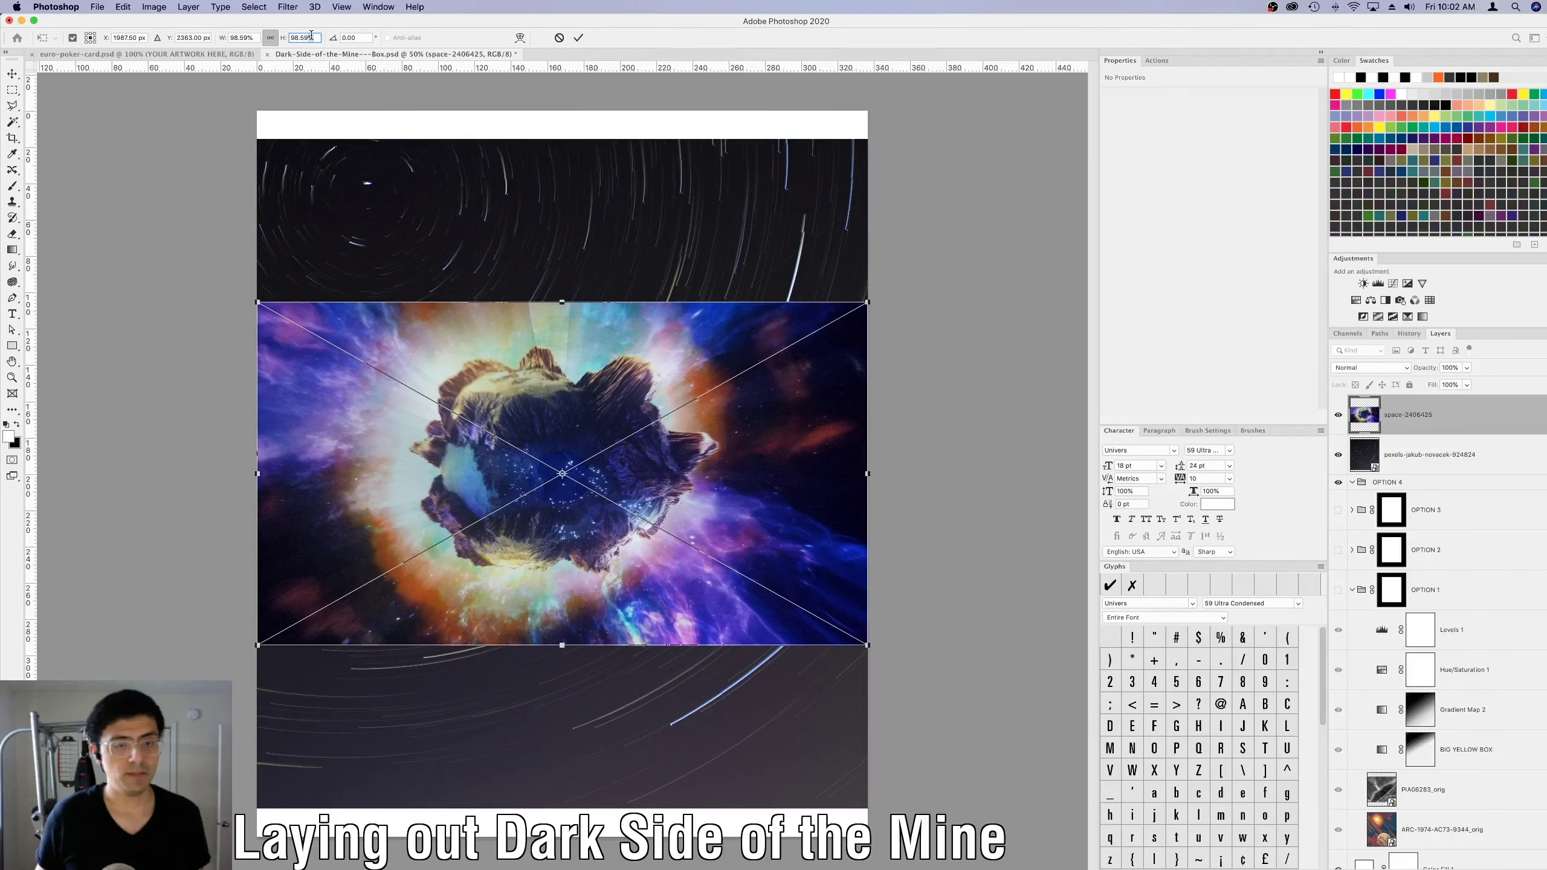
key(Return)
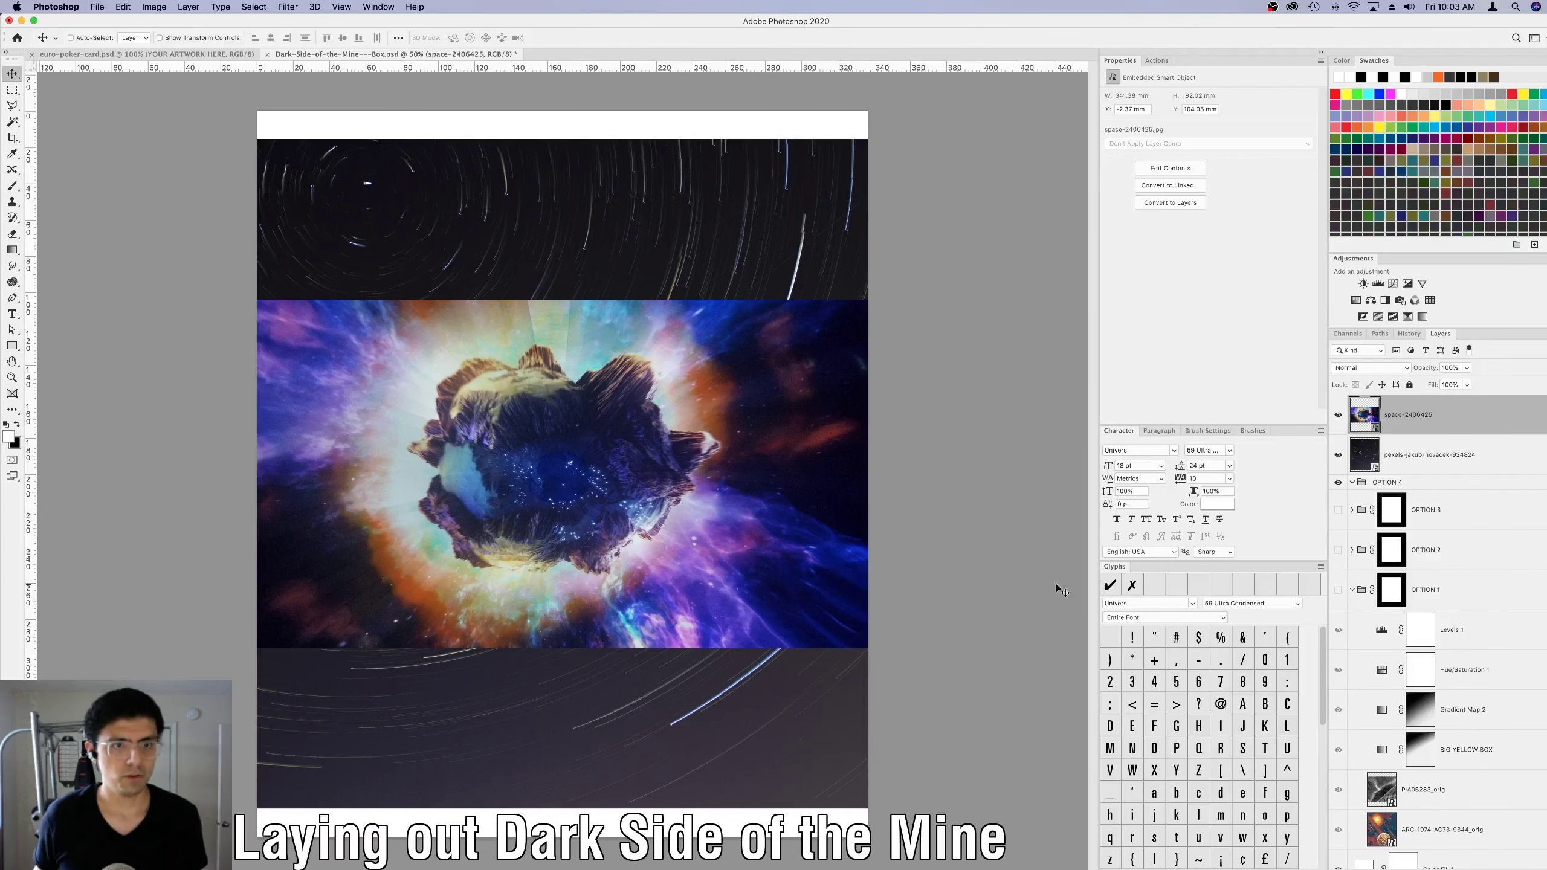
Move both placed images into OPTION 4 with the frame mask and rotate space-2406425 by 90°.
drag(1415, 468, 1400, 483)
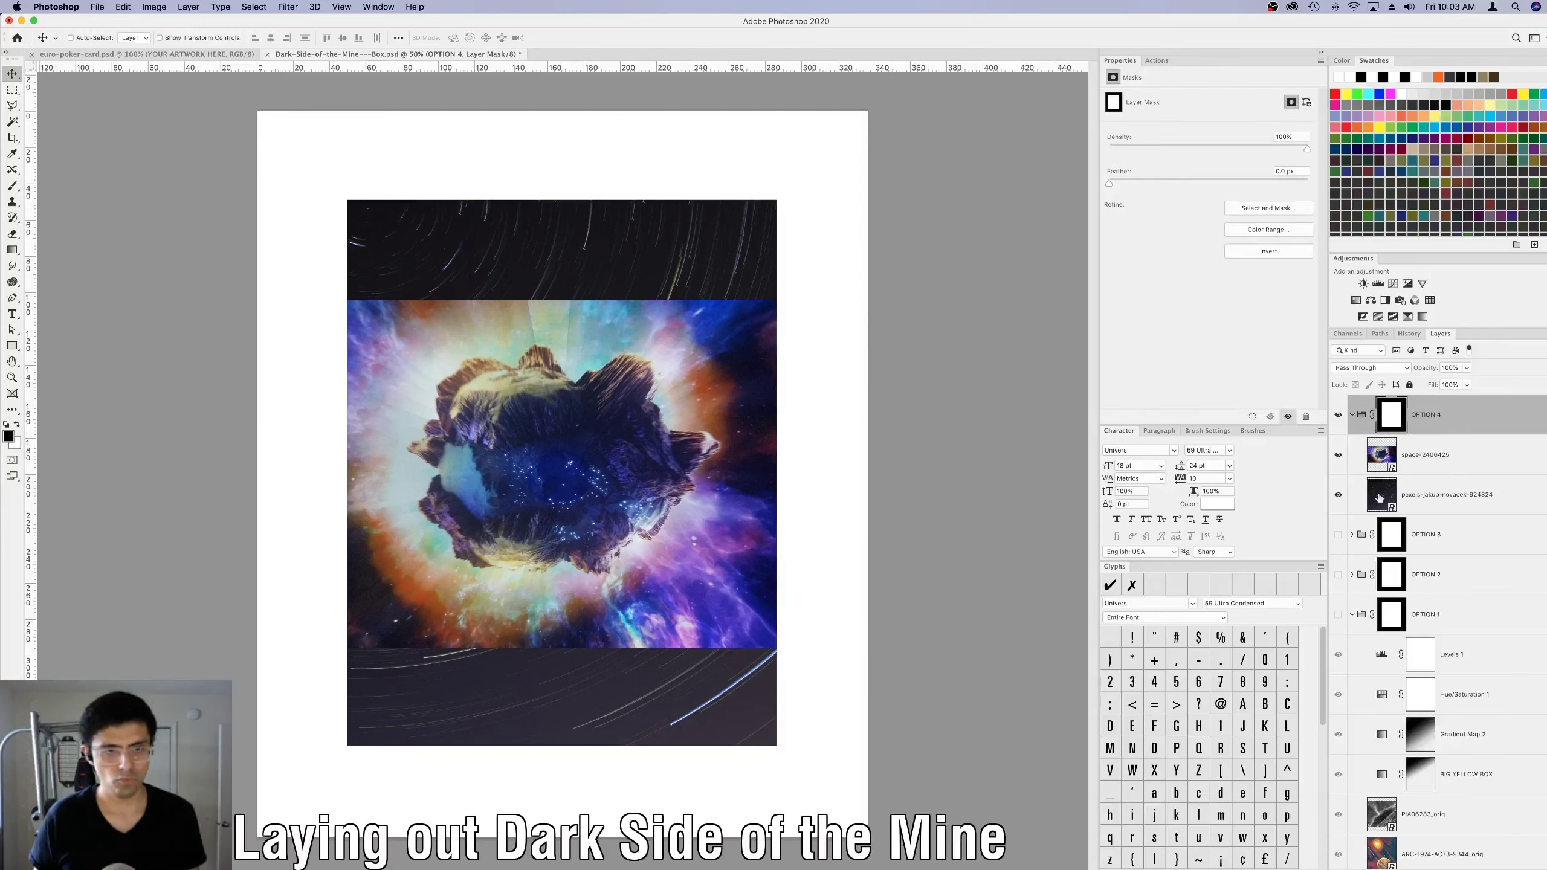
key(d)
key(super+t)
drag(589, 261, 776, 500)
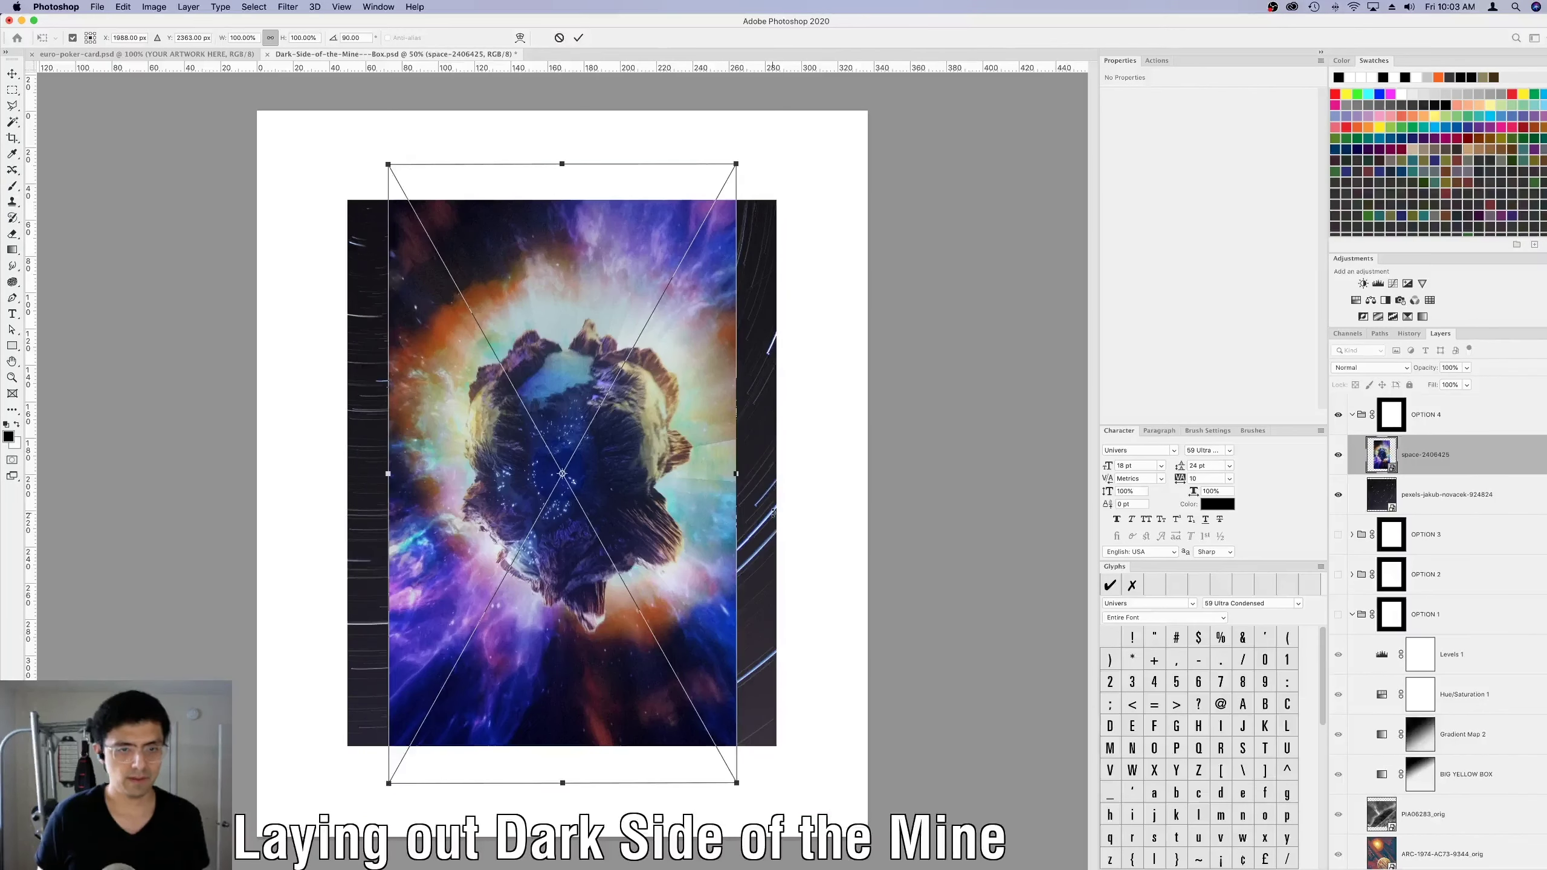
key(Return)
Move the star-trail layer above space-2406425 and change its blend mode so only the light trails overlay the image.
click(1371, 367)
key(Escape)
mouse_move(1450, 494)
mouse_down()
mouse_move(1449, 449)
mouse_move(1449, 534)
mouse_up()
click(1370, 368)
key(Escape)
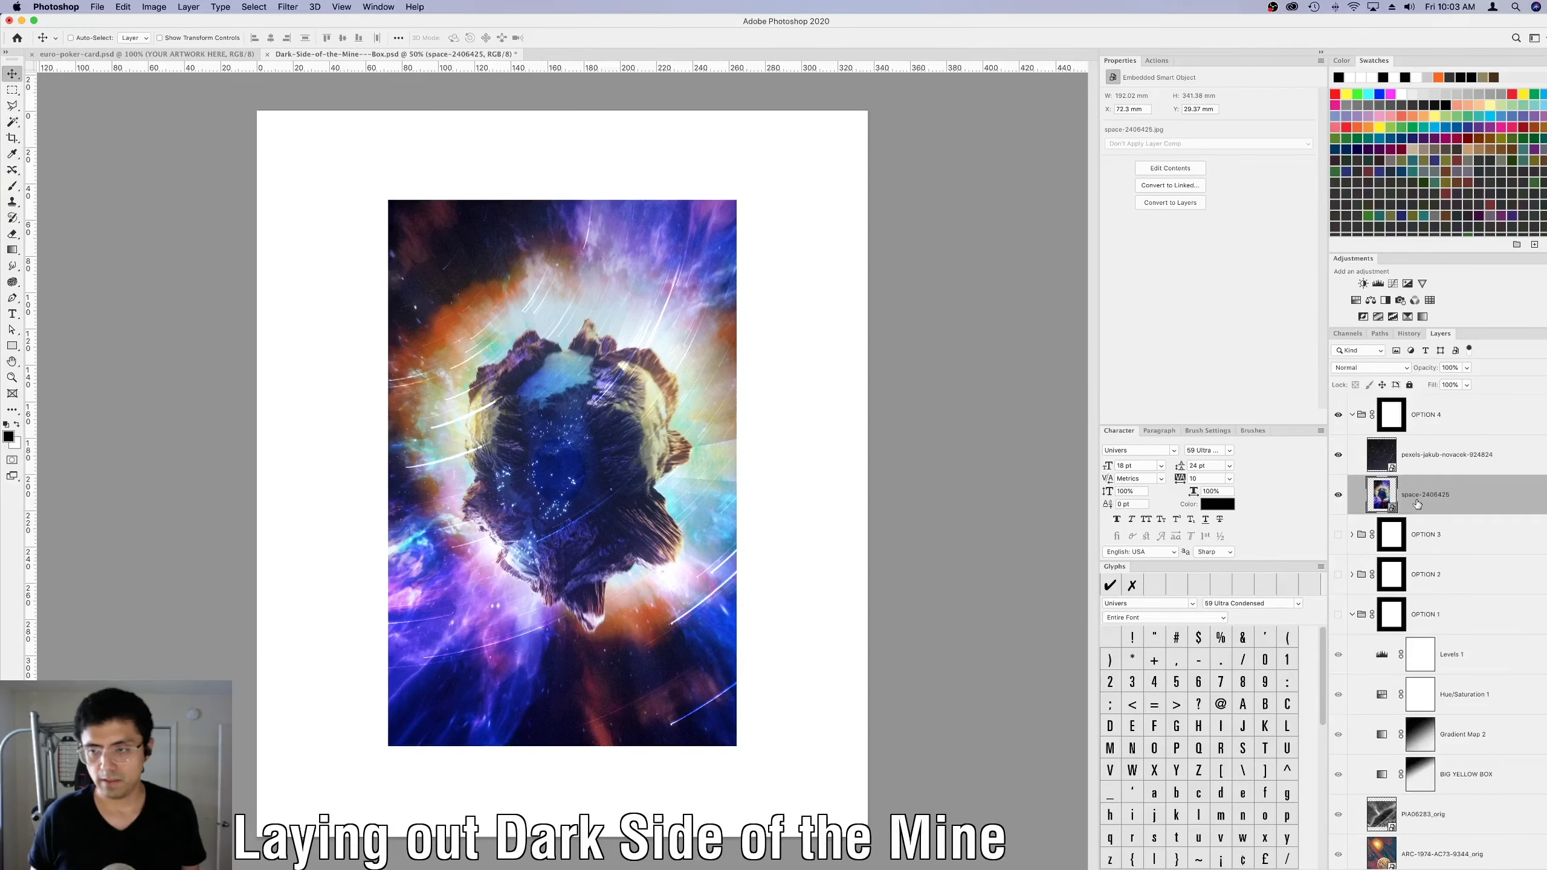
Make a rasterized copy of space-2406425 beneath it and content-aware fill the empty strip along the copy's left side.
right_click(1366, 534)
click(1354, 560)
key(m)
mouse_move(256, 163)
mouse_down()
mouse_move(294, 474)
mouse_move(390, 784)
mouse_up()
key(shift+BackSpace)
click(660, 257)
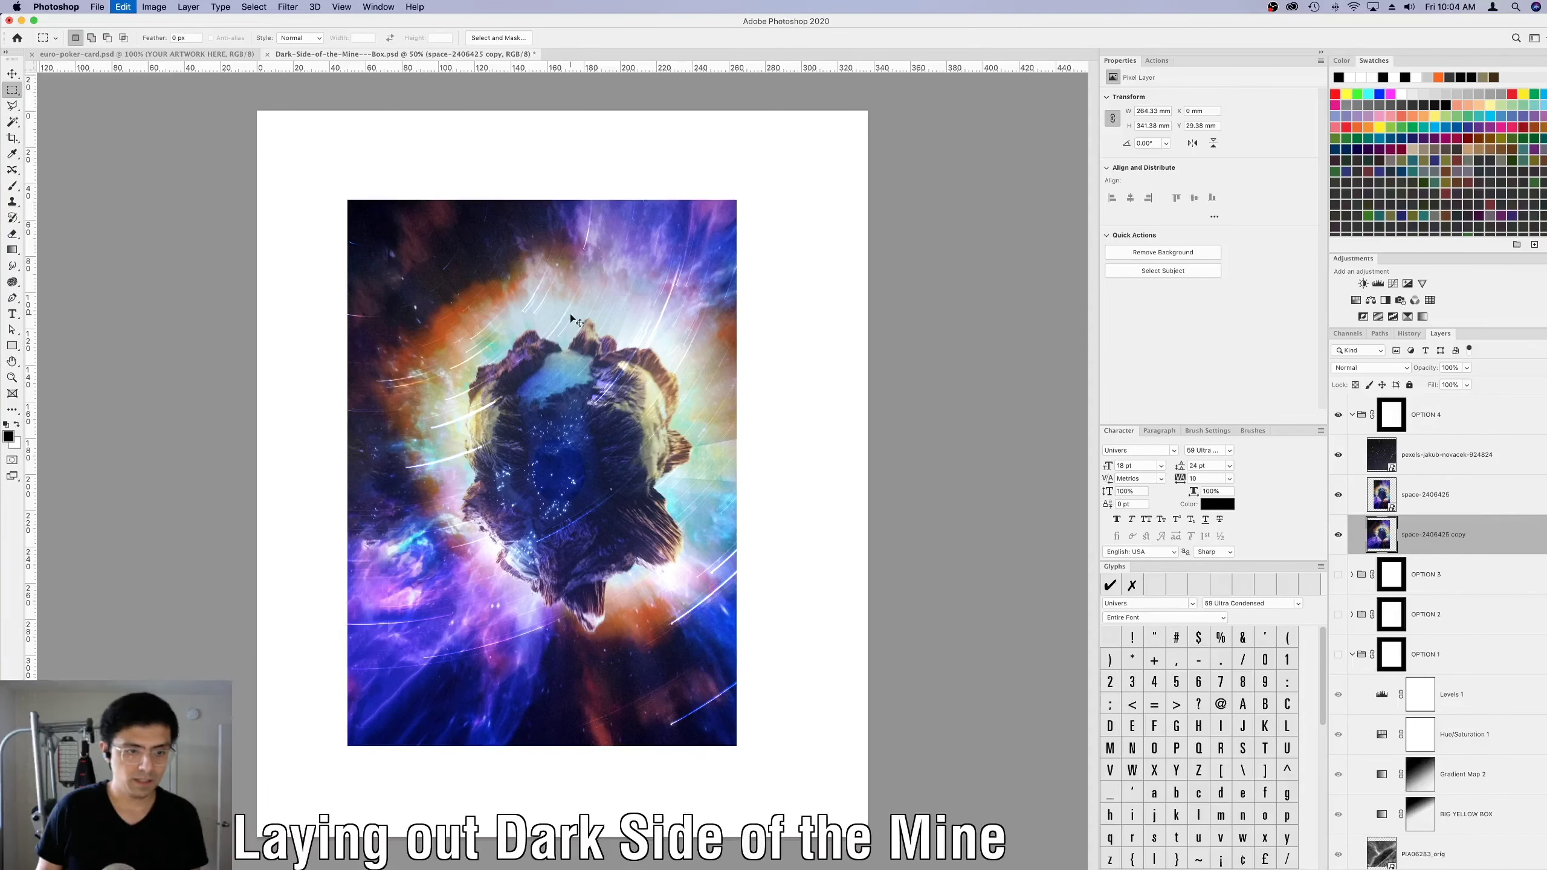
Undo the fill and try a quick-mask gradient along the image's left edge for a soft-edged selection.
scroll(570, 313, up, 5)
key(BackSpace)
key(q)
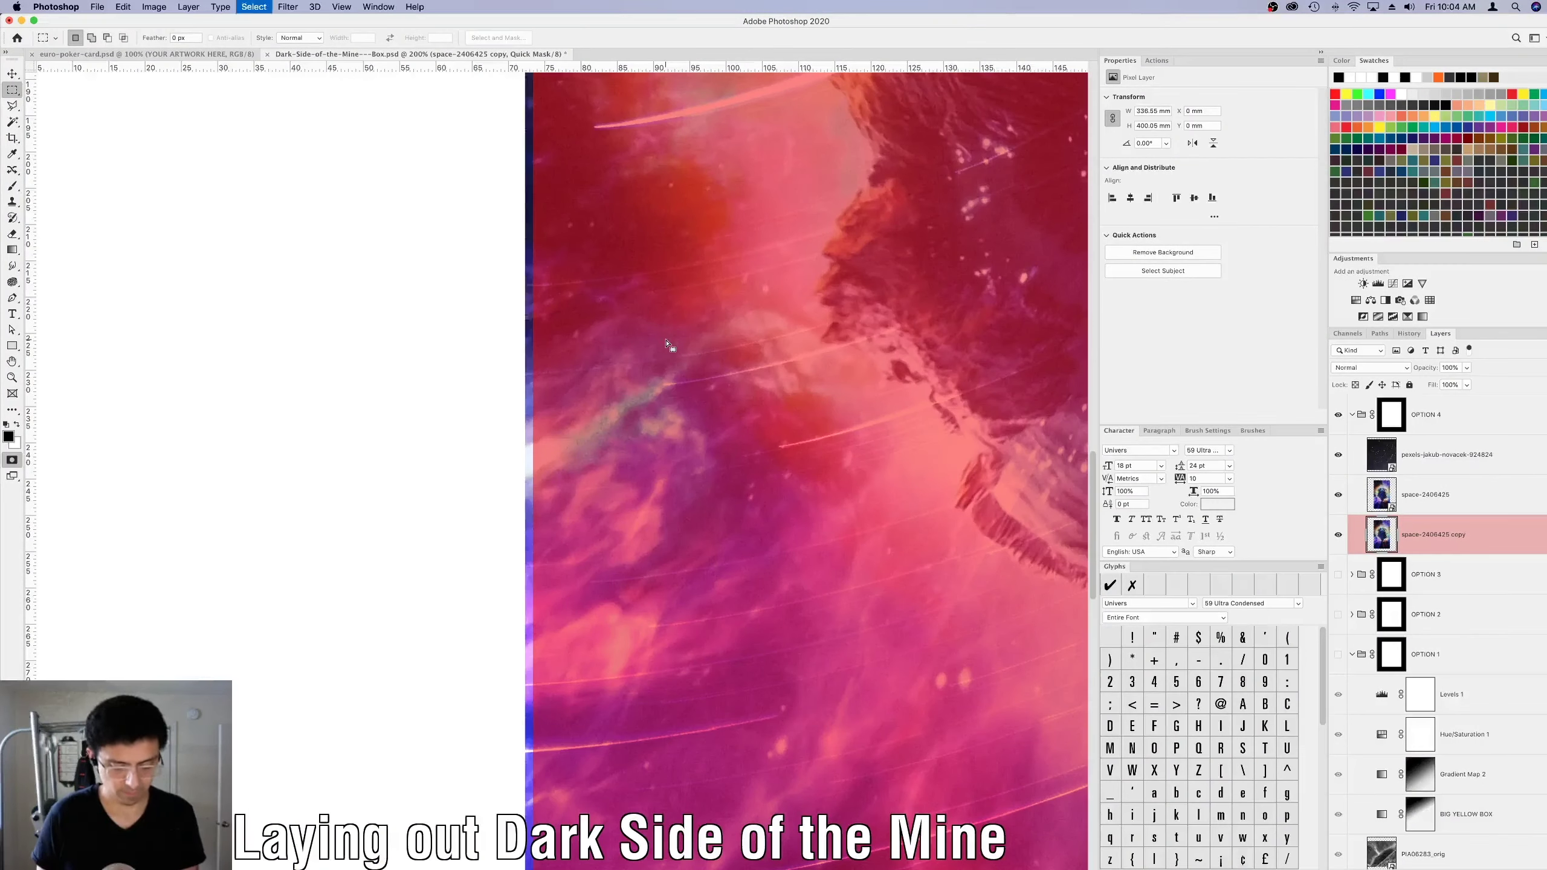
key(g)
drag(527, 418, 585, 418)
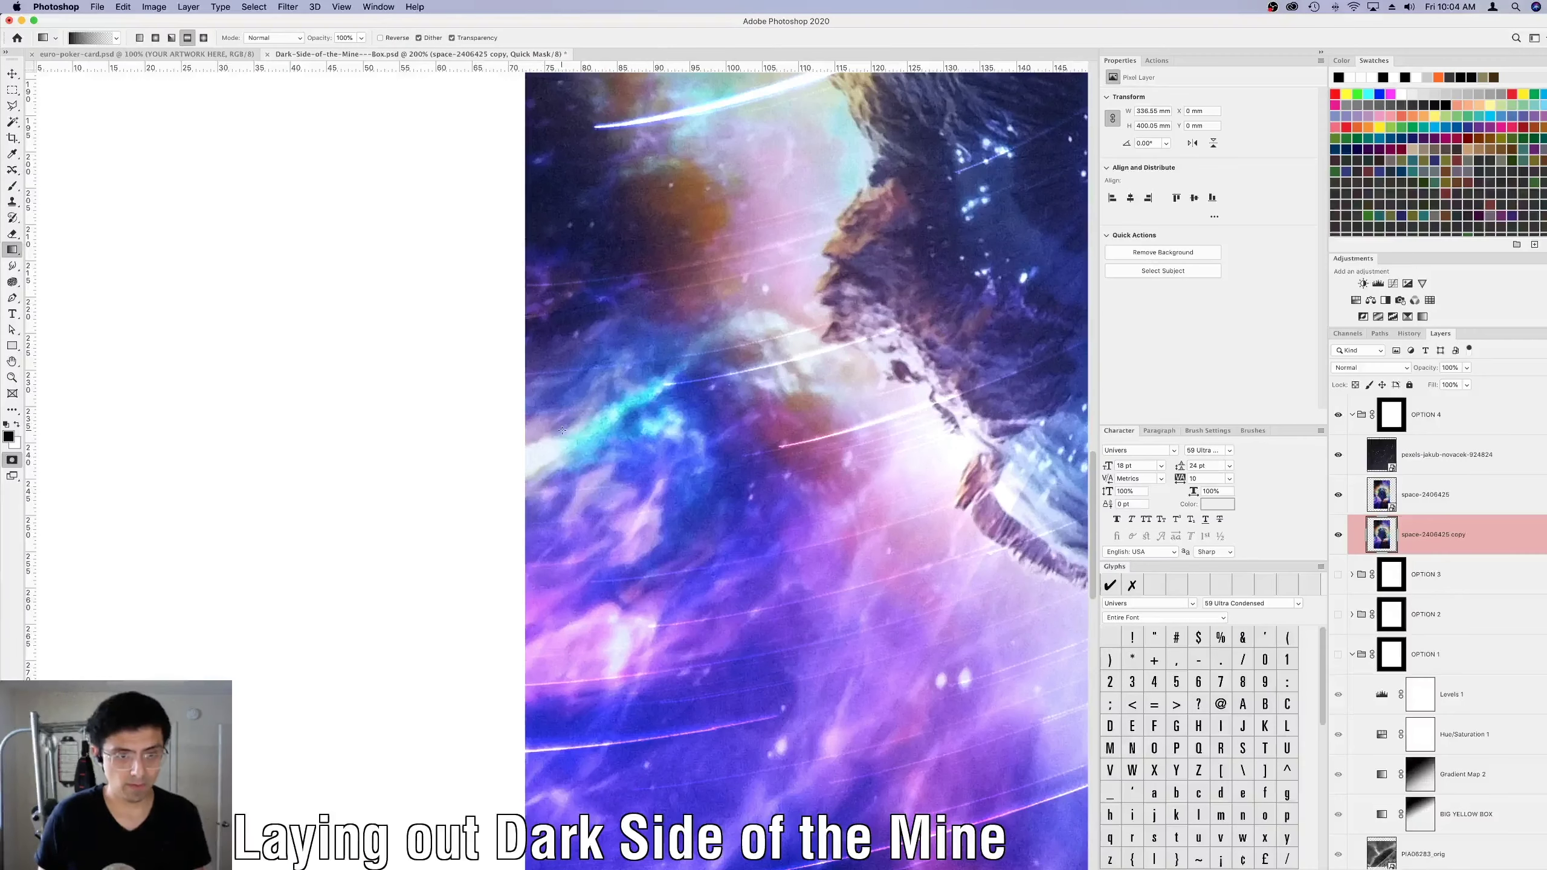
key(super+z)
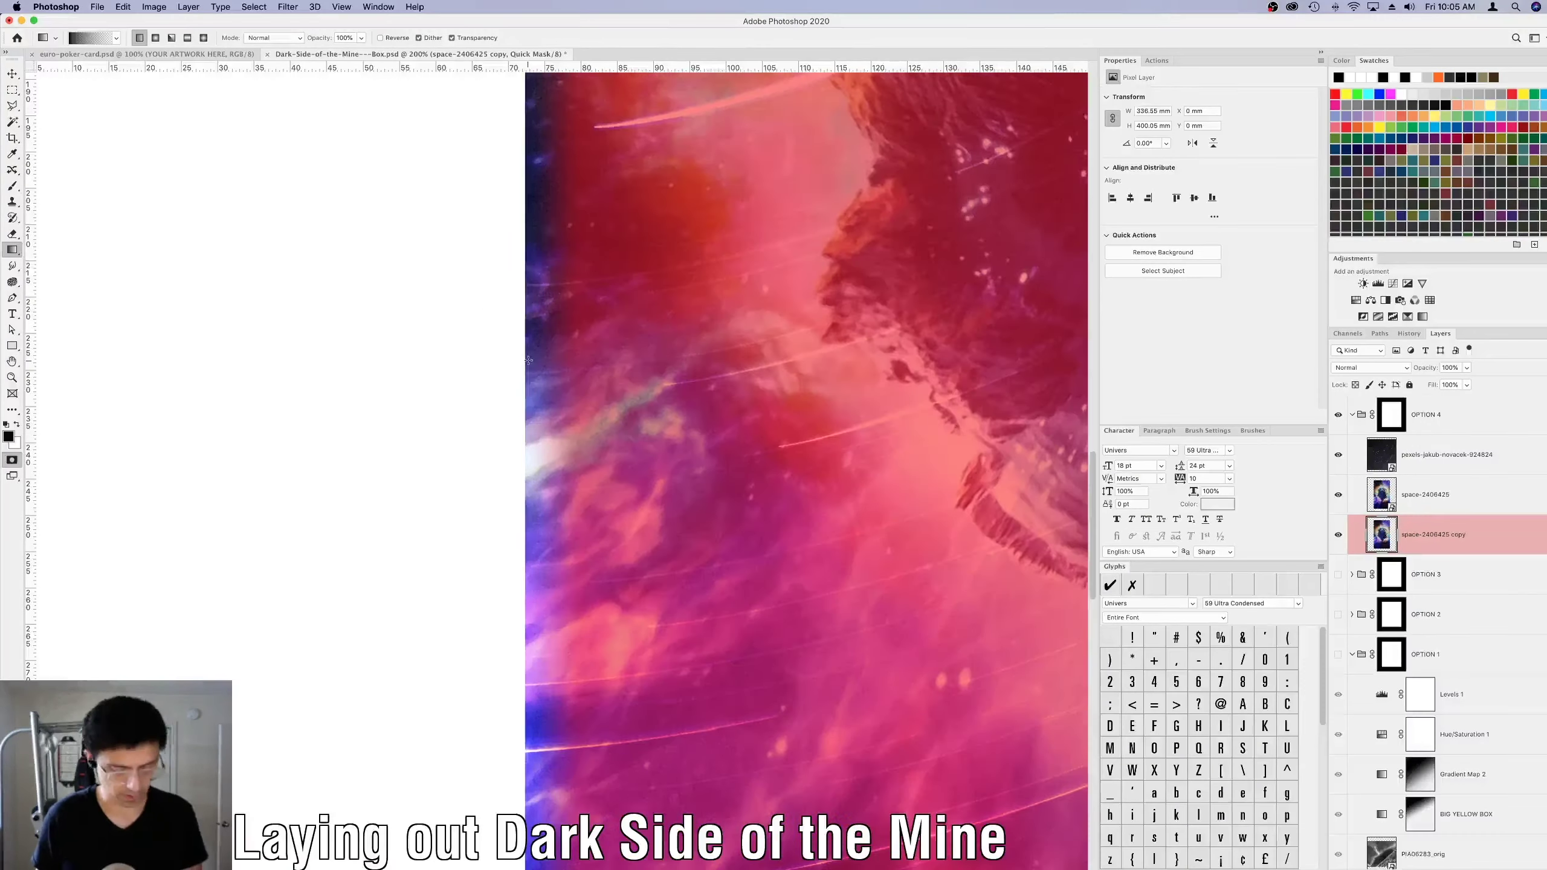
key(q)
Try a Content-Aware fill of the selected left strip with Color Adaptation, Normal mode and 100% opacity.
key(super+0)
key(m)
key(shift+BackSpace)
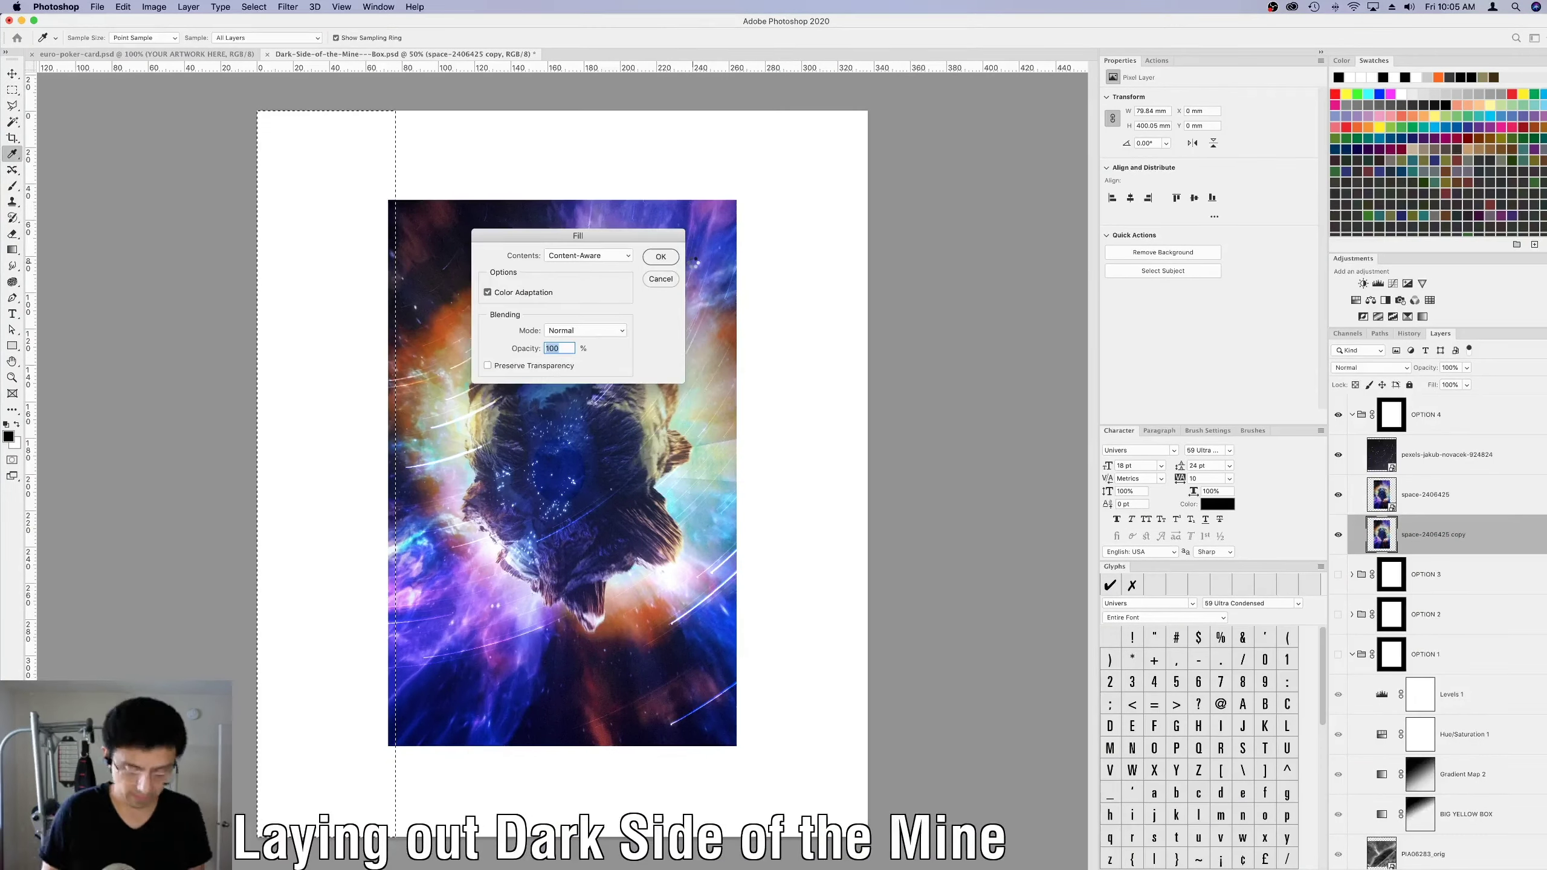
key(Return)
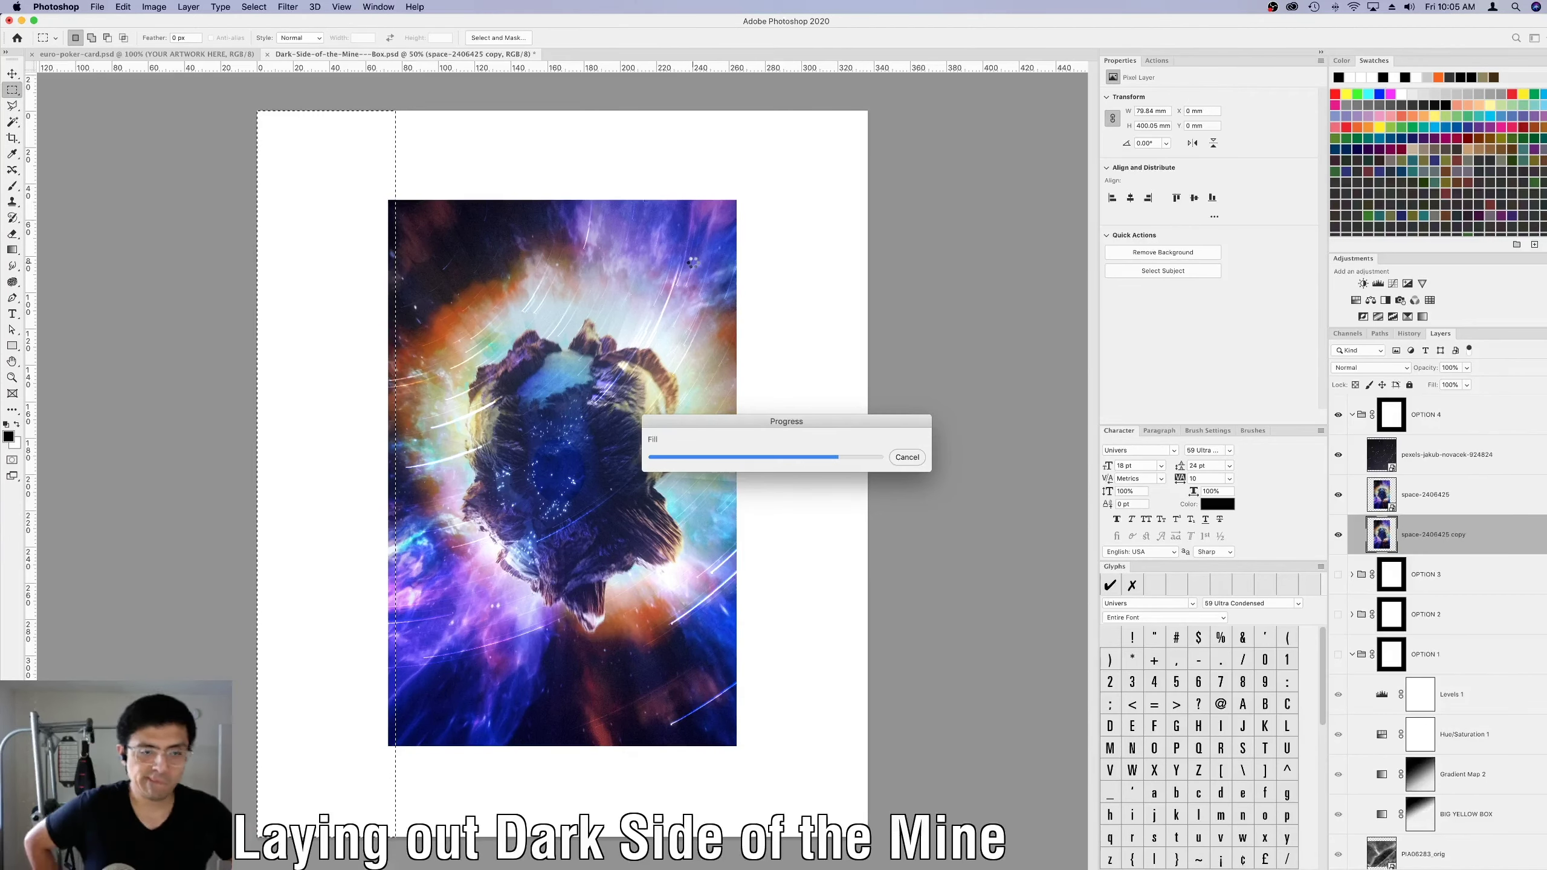
Try the Content-Aware Fill workspace on the left strip with Very High color adaptation, Full rotation adaptation and New Layer output.
scroll(374, 567, up, 2)
click(288, 6)
mouse_move(198, 159)
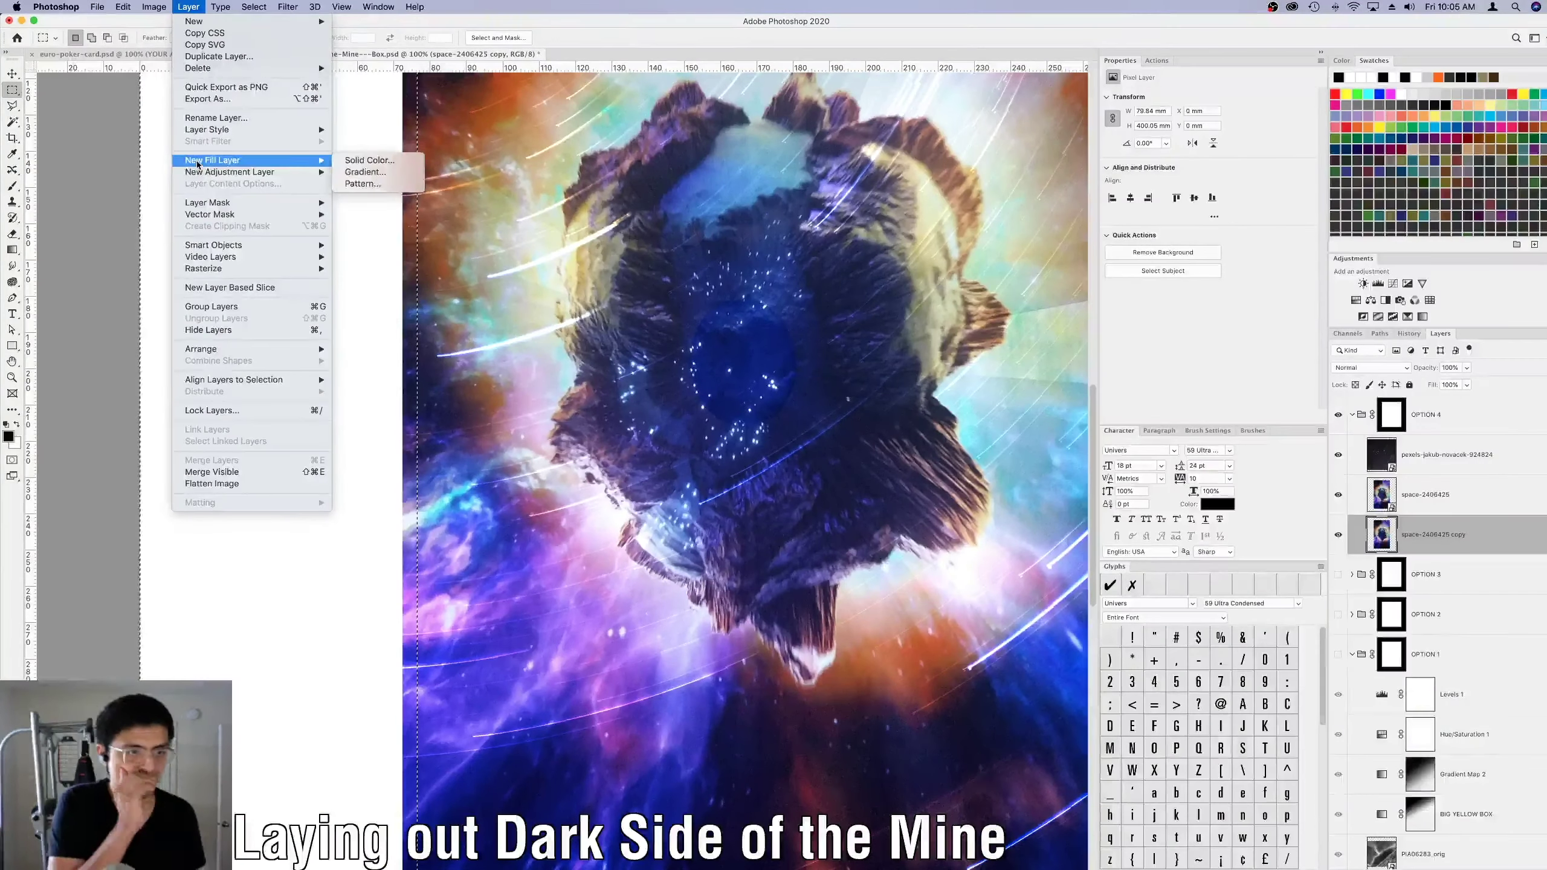
click(153, 226)
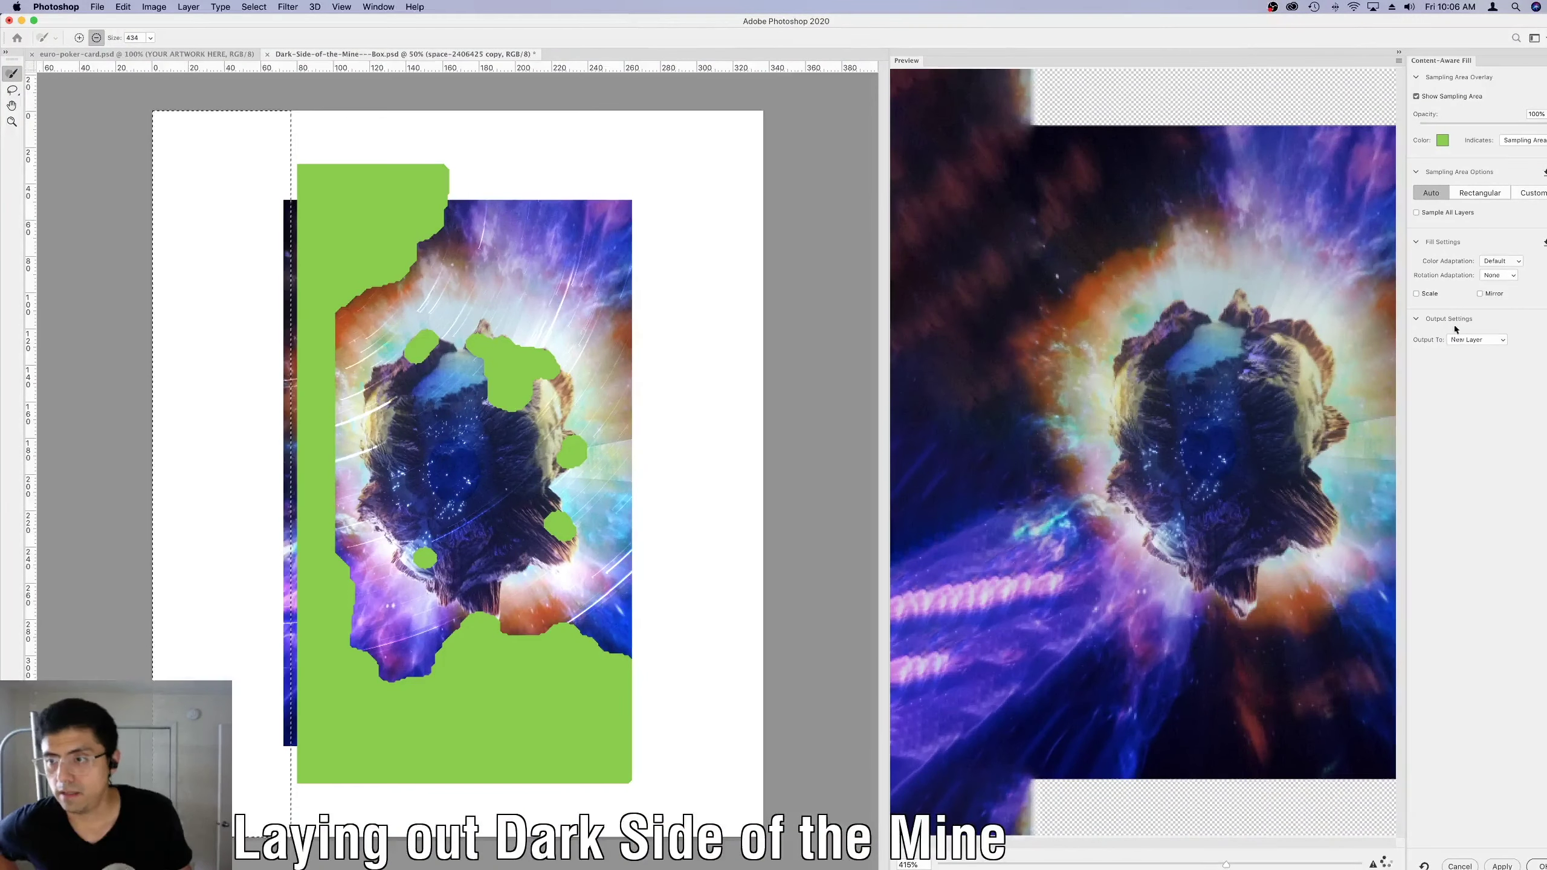
click(1498, 275)
click(1491, 320)
click(1499, 261)
click(1497, 290)
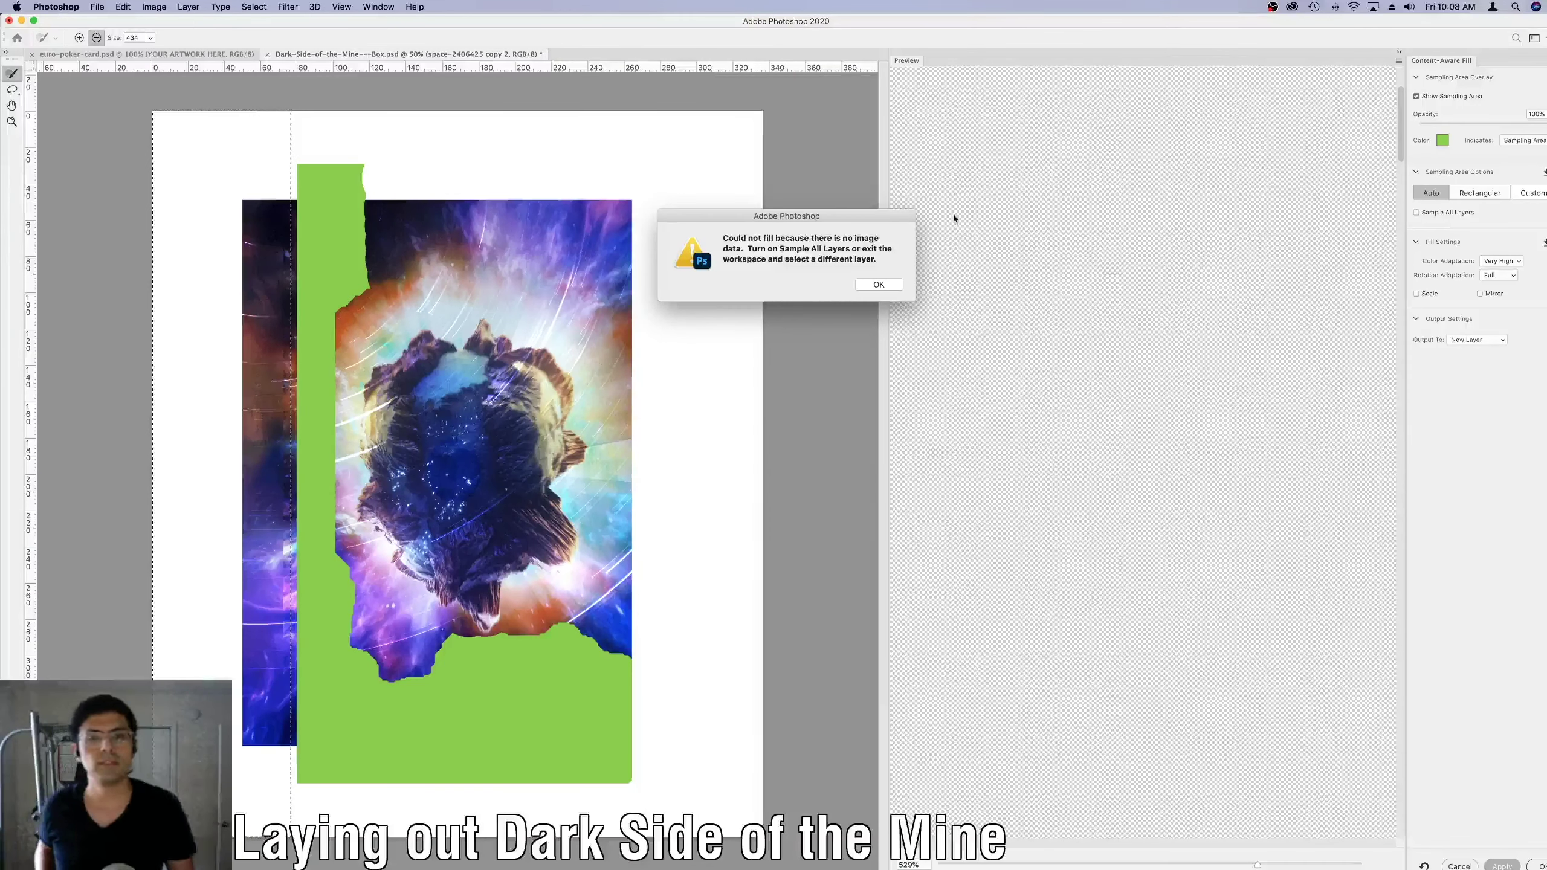
key(Return)
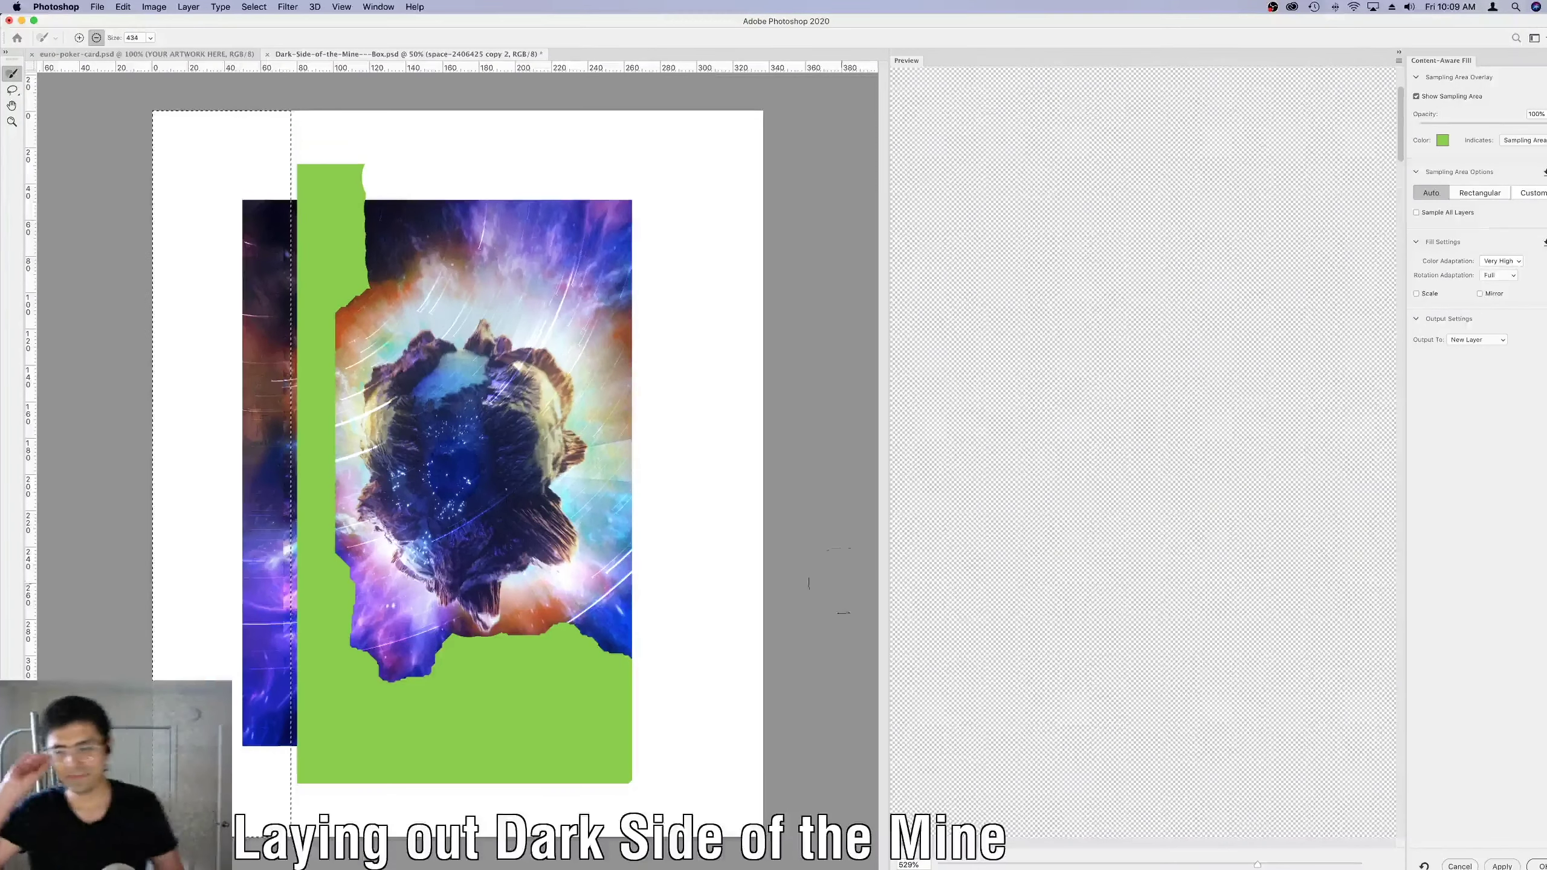
key(Escape)
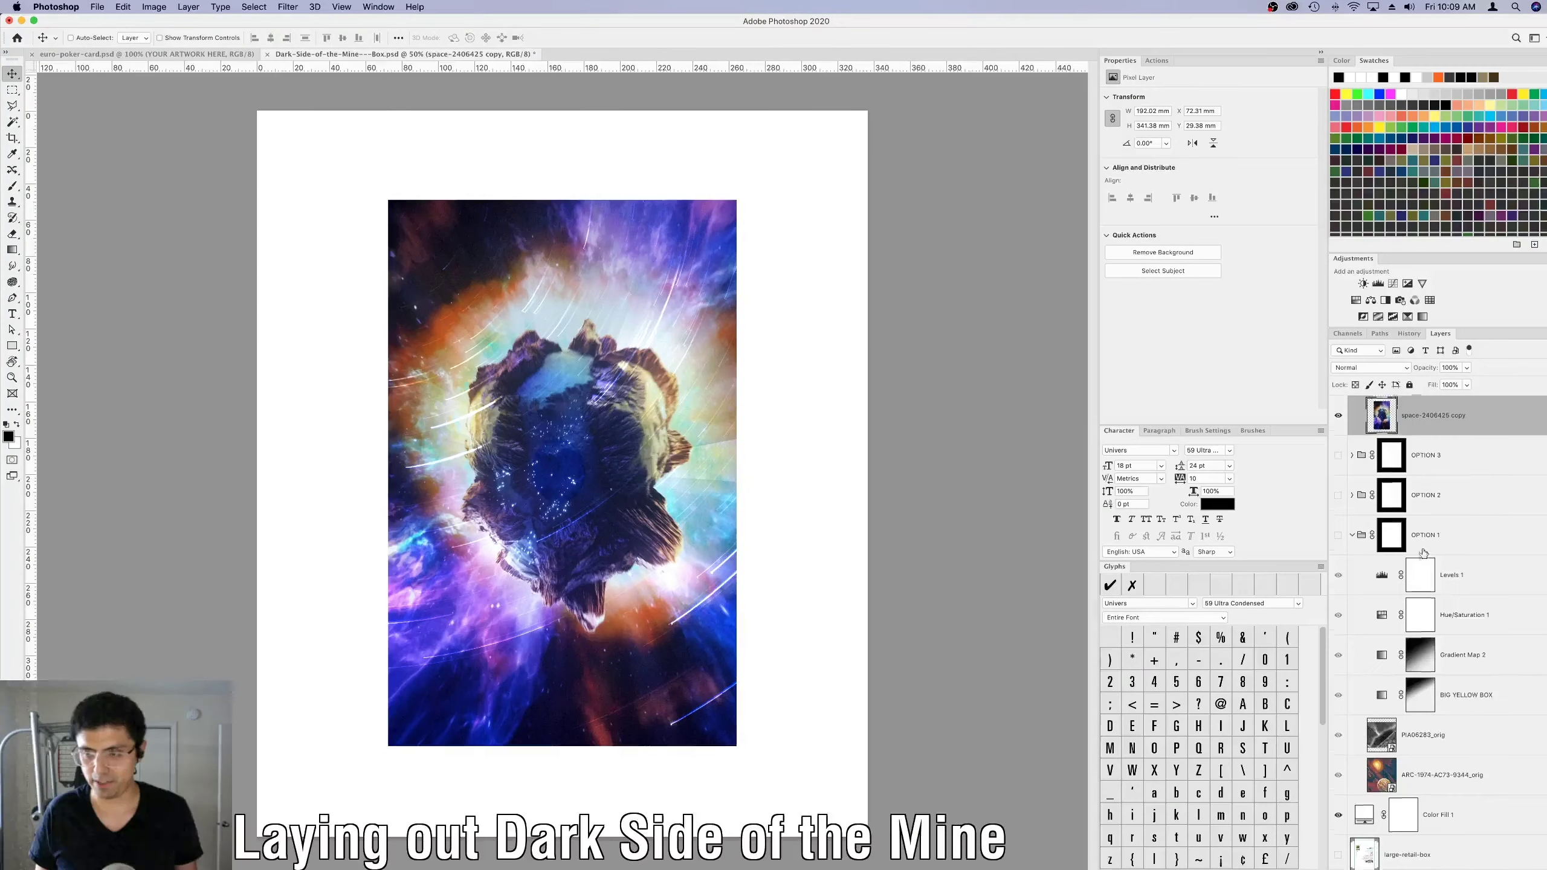
Show the document's guides.
key(super+semicolon)
key(super+equal)
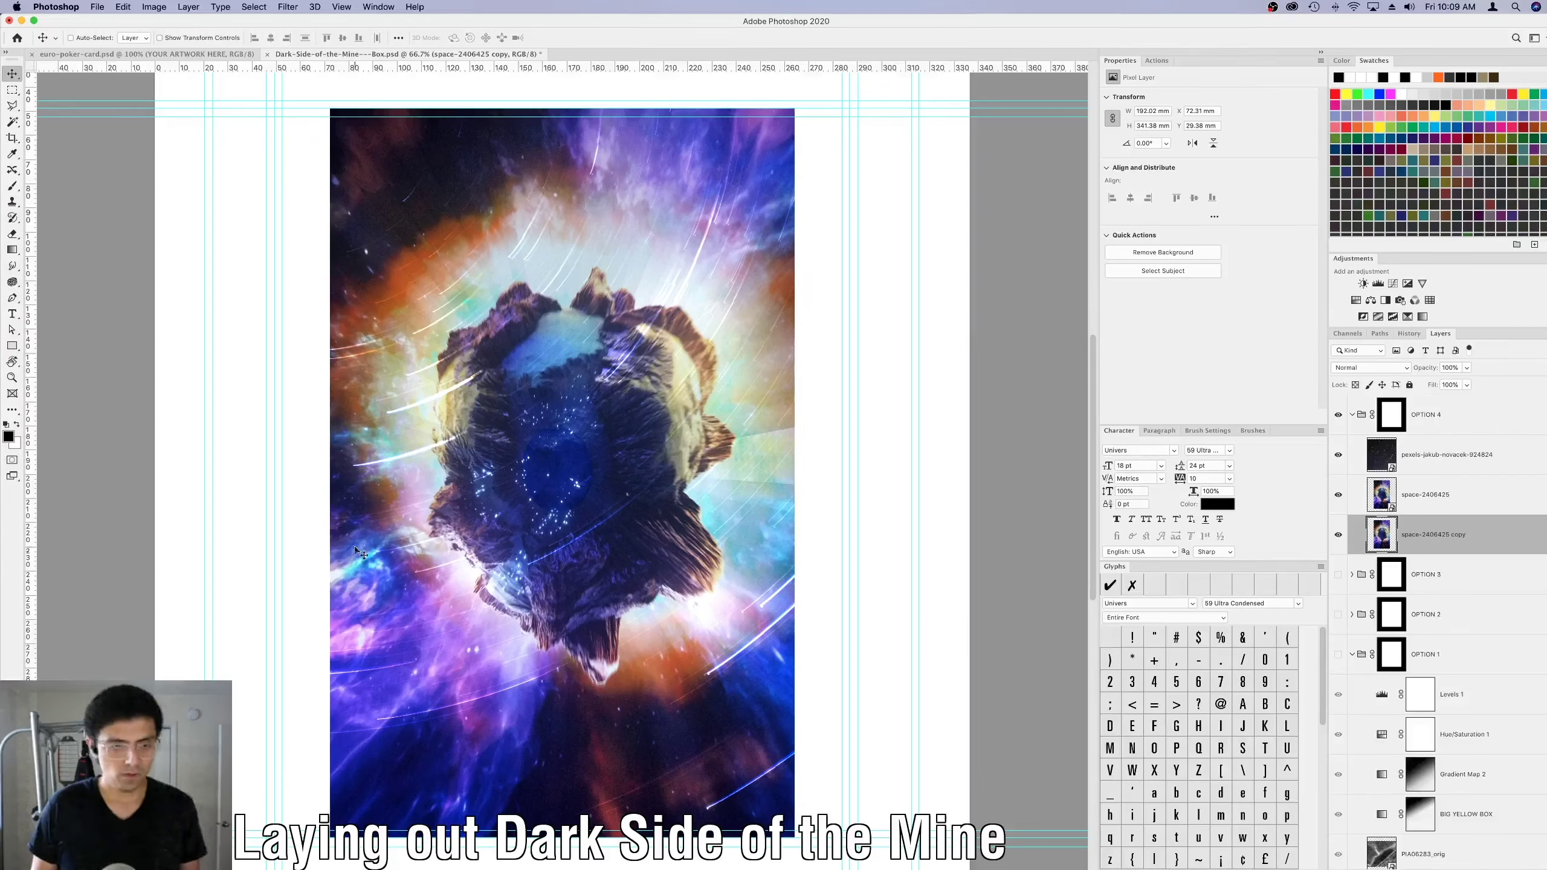
Try covering the left gap with a horizontally flipped, masked duplicate of the space-2406425 copy shifted to the left.
drag(1441, 534, 1441, 487)
drag(791, 420, 403, 414)
click(123, 7)
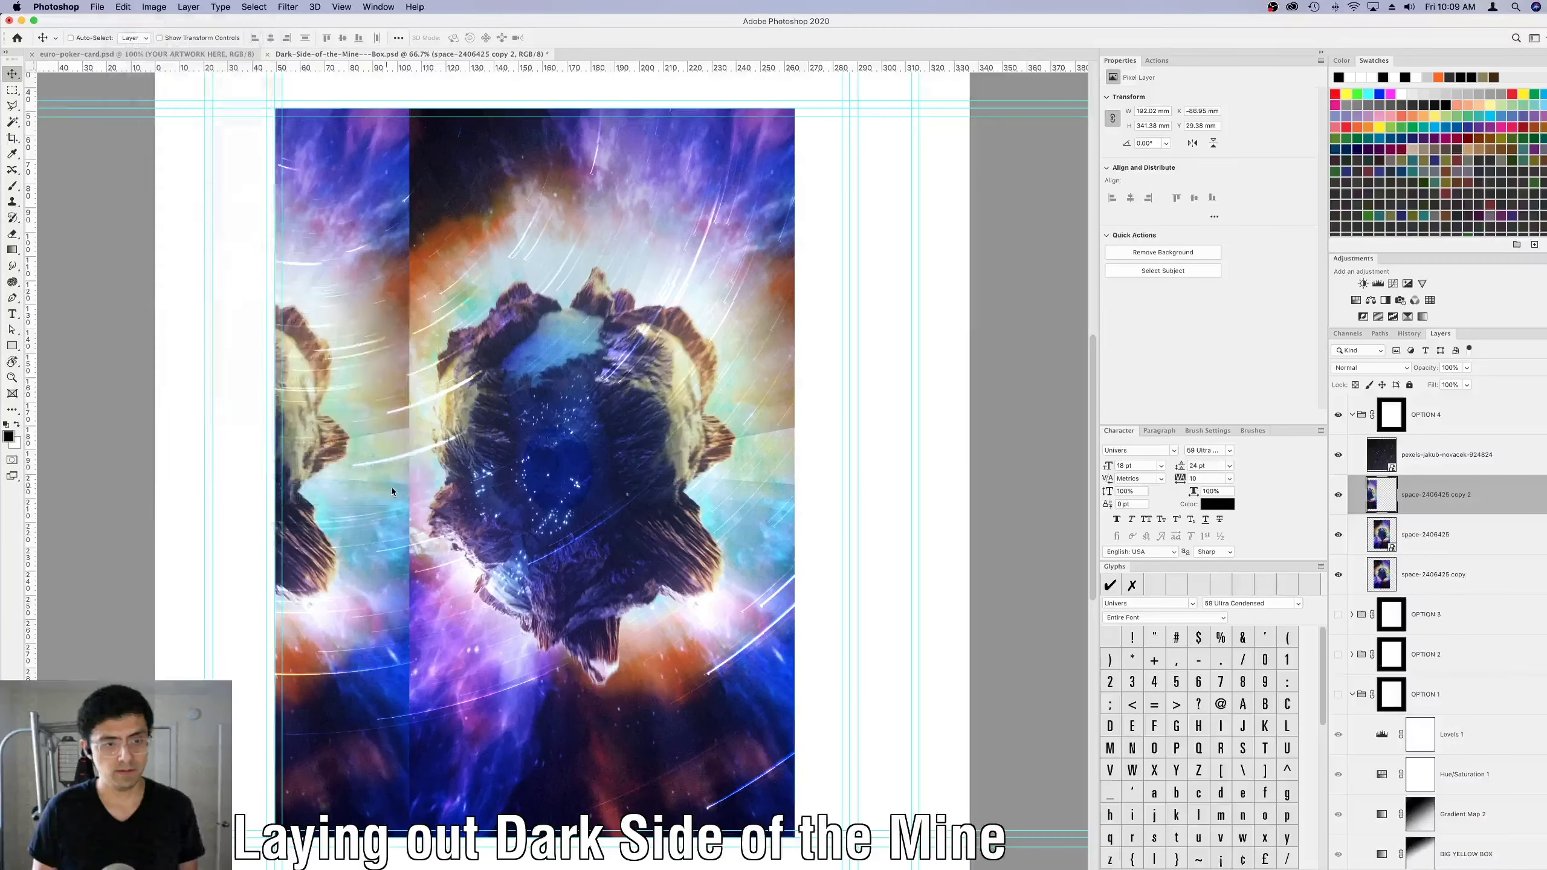
click(288, 7)
click(312, 21)
key(Return)
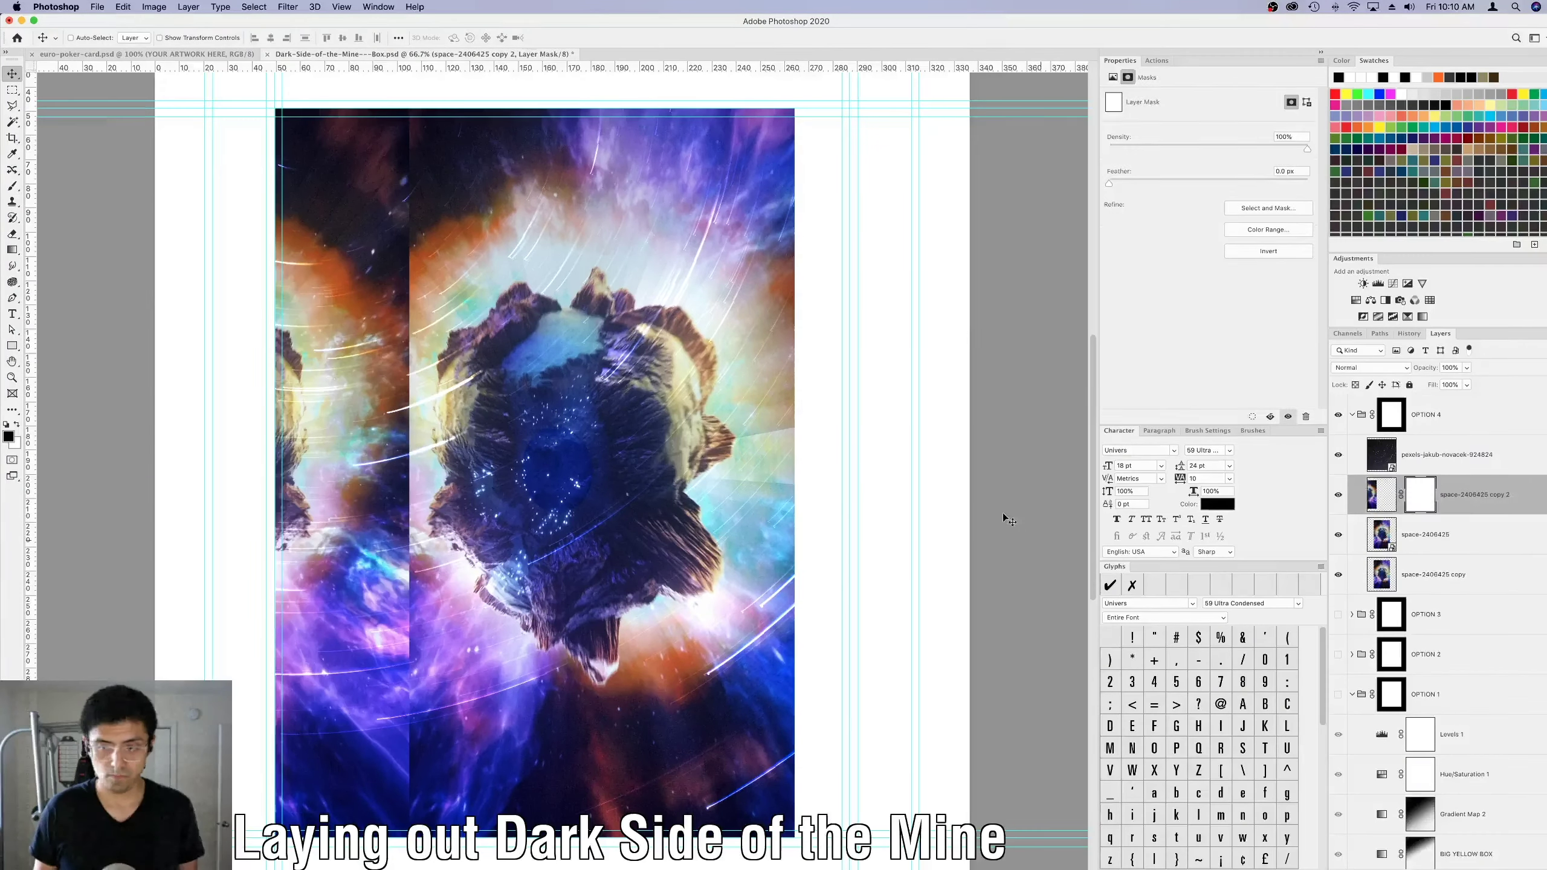
key(g)
key(Delete)
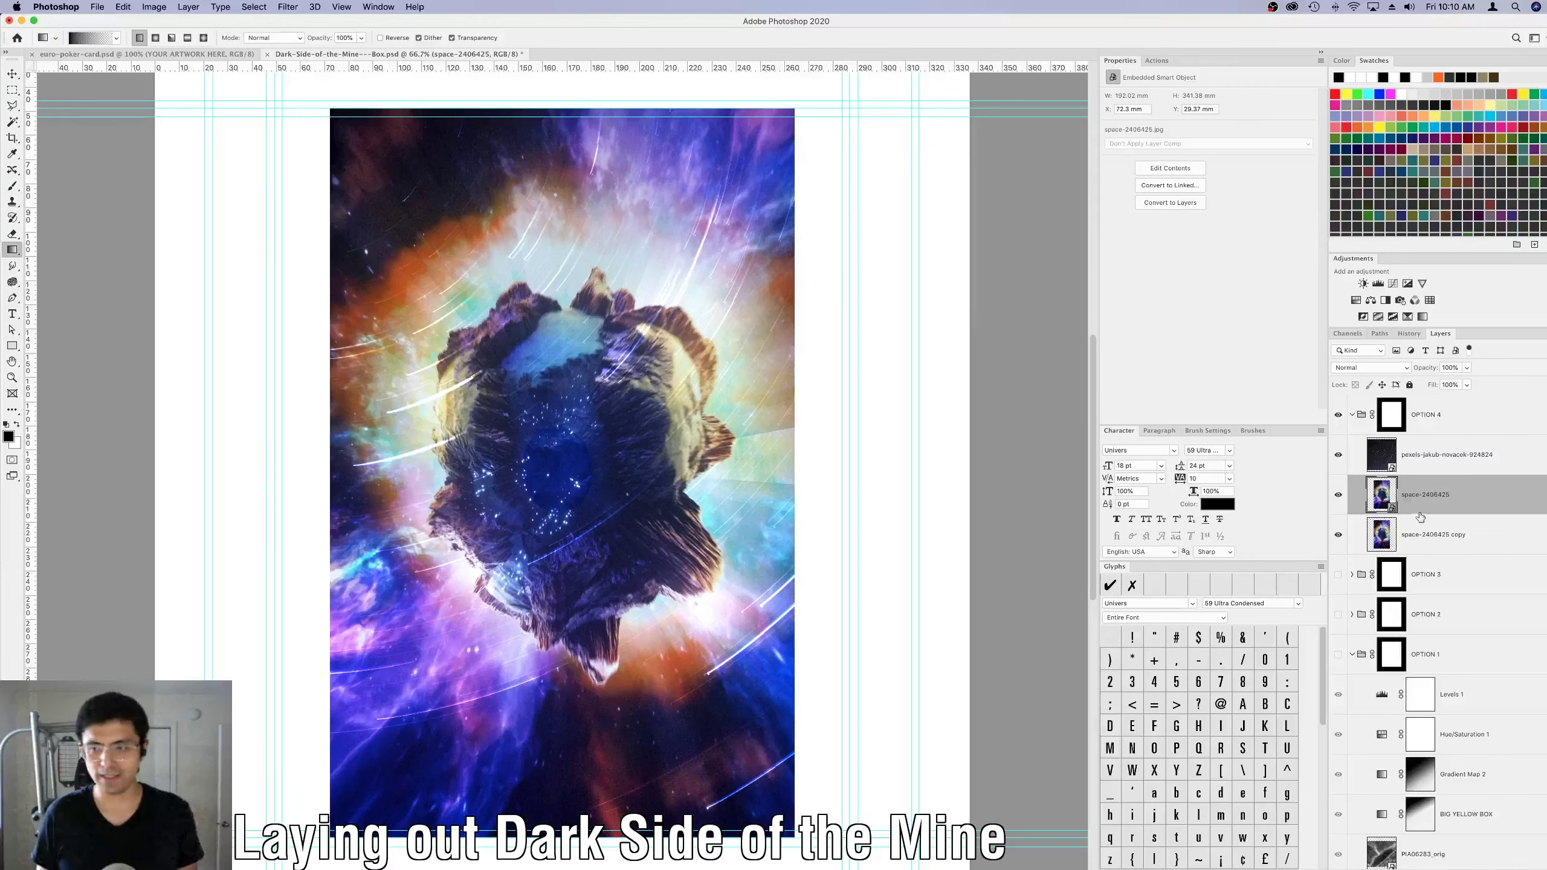
Move the space-2406425 copy above the original and content-aware fill the empty strip along its left side.
click(1415, 534)
drag(1406, 530, 1406, 494)
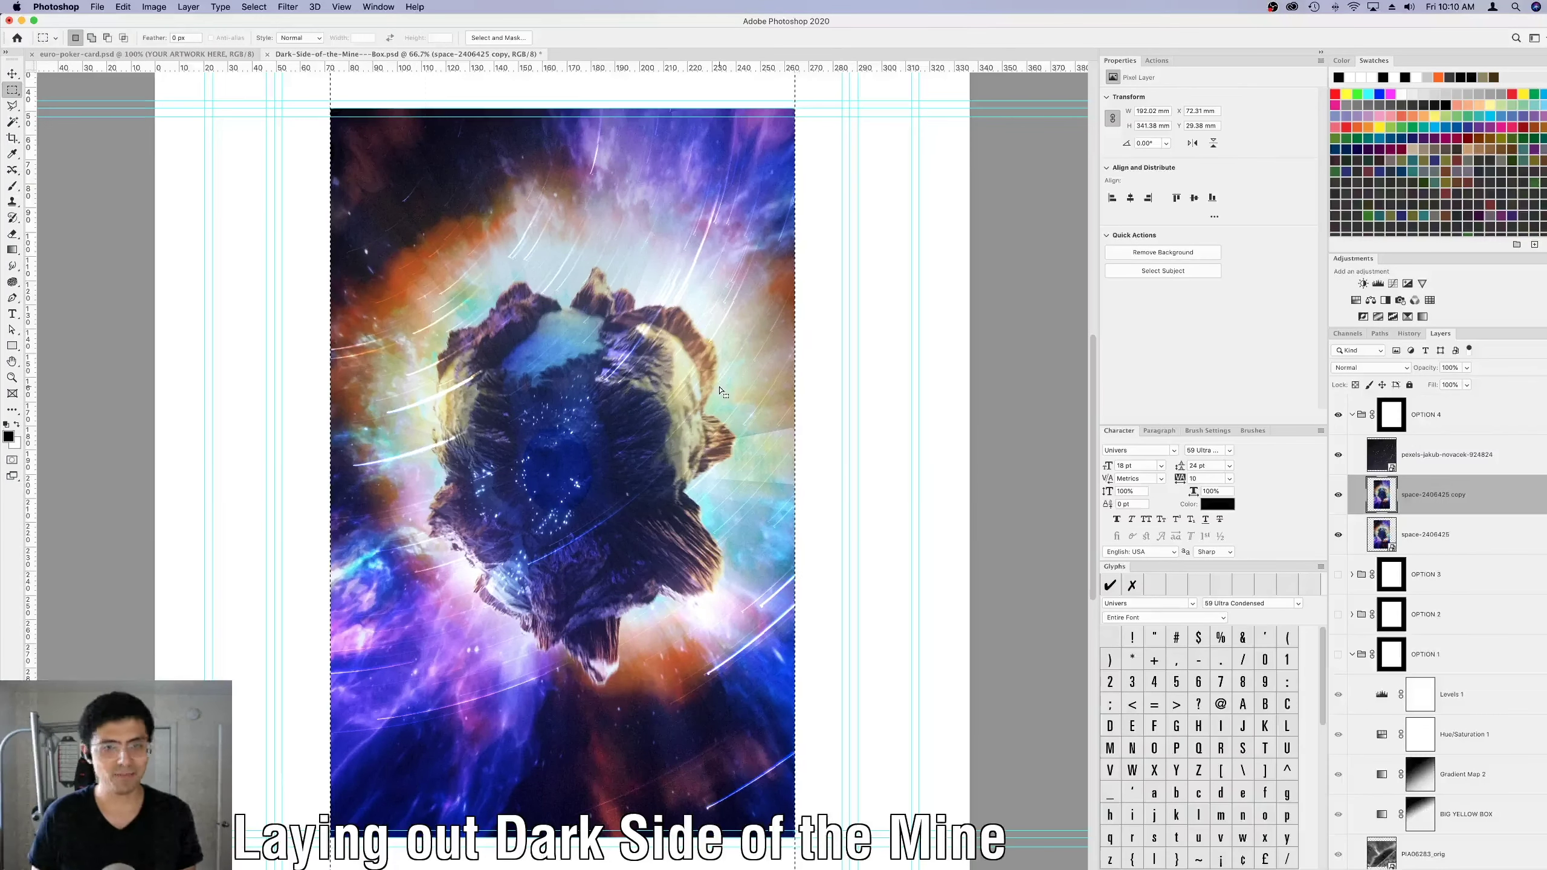
key(shift+BackSpace)
key(Return)
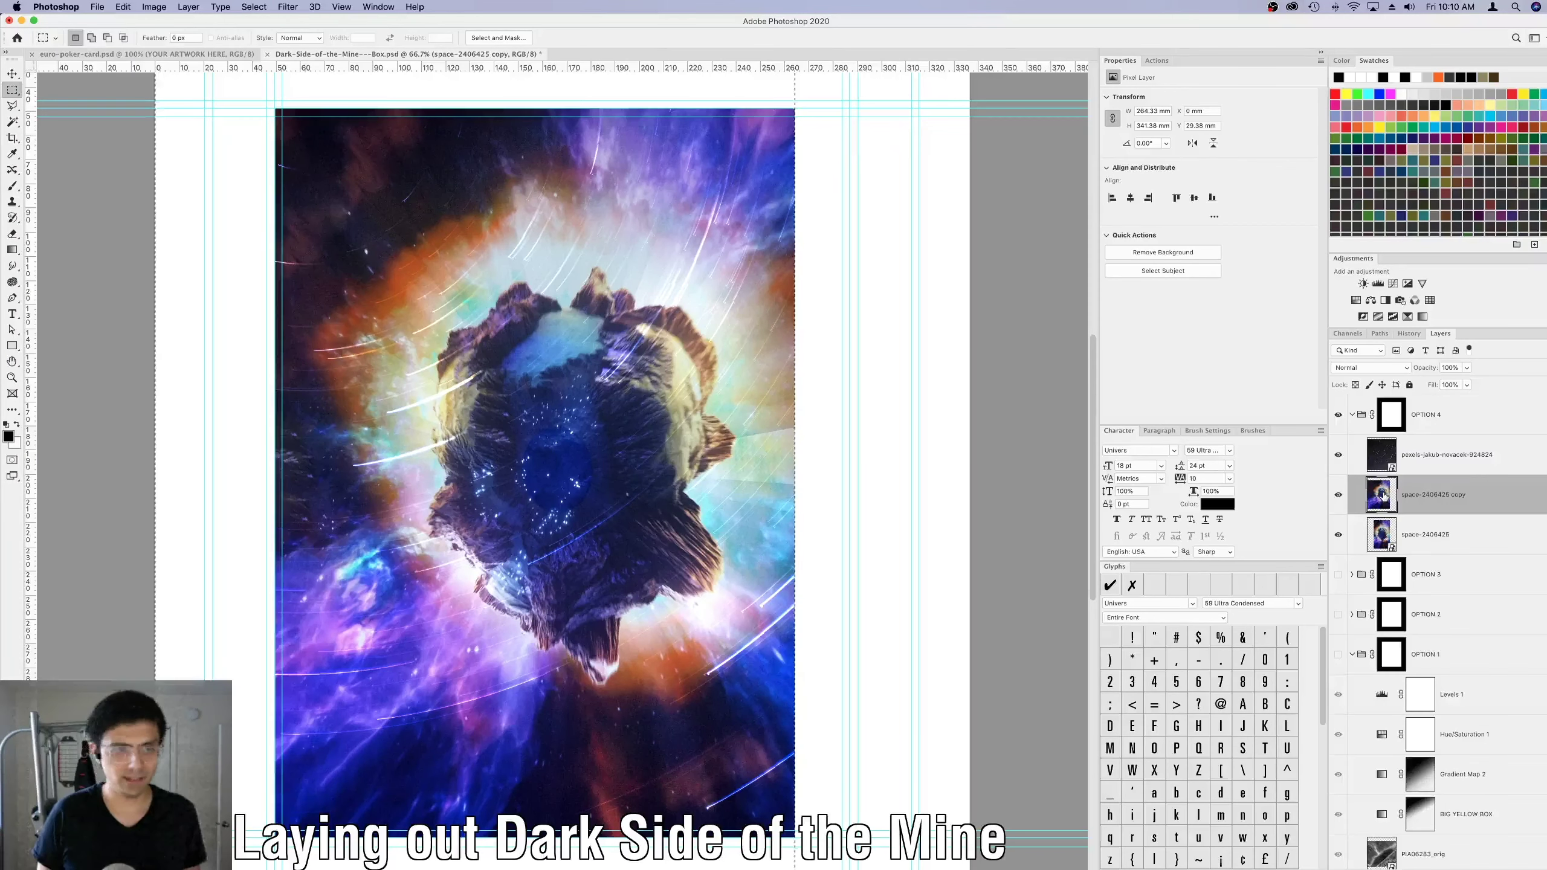
Content-aware fill the empty strip on the right side of the space-2406425 copy and disable OPTION 4's mask.
drag(372, 523, 987, 513)
key(shift+BackSpace)
key(Return)
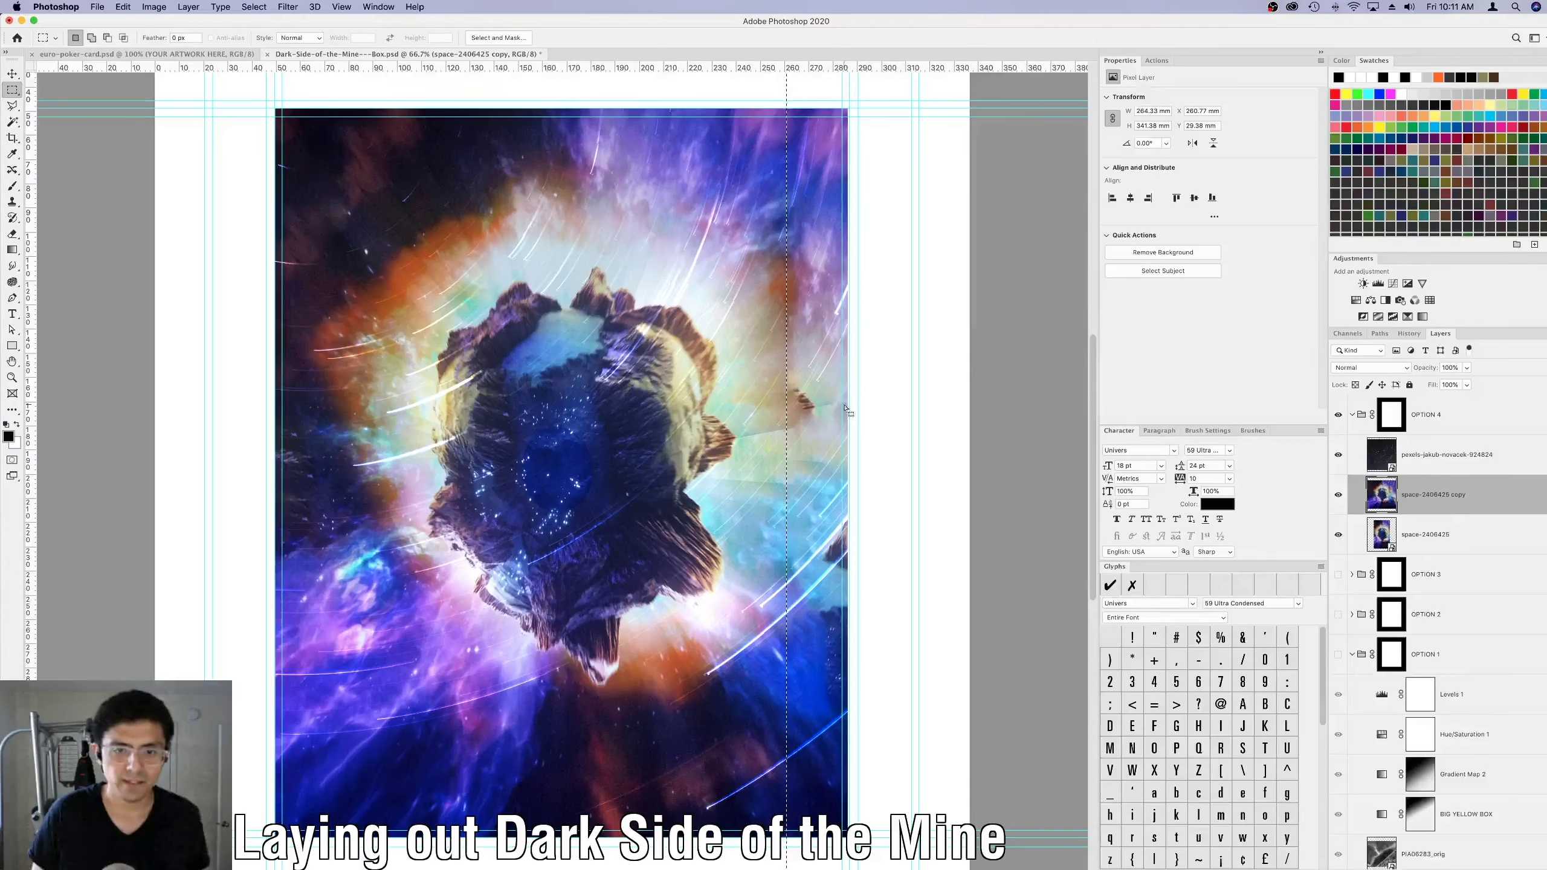
shift+click(1390, 415)
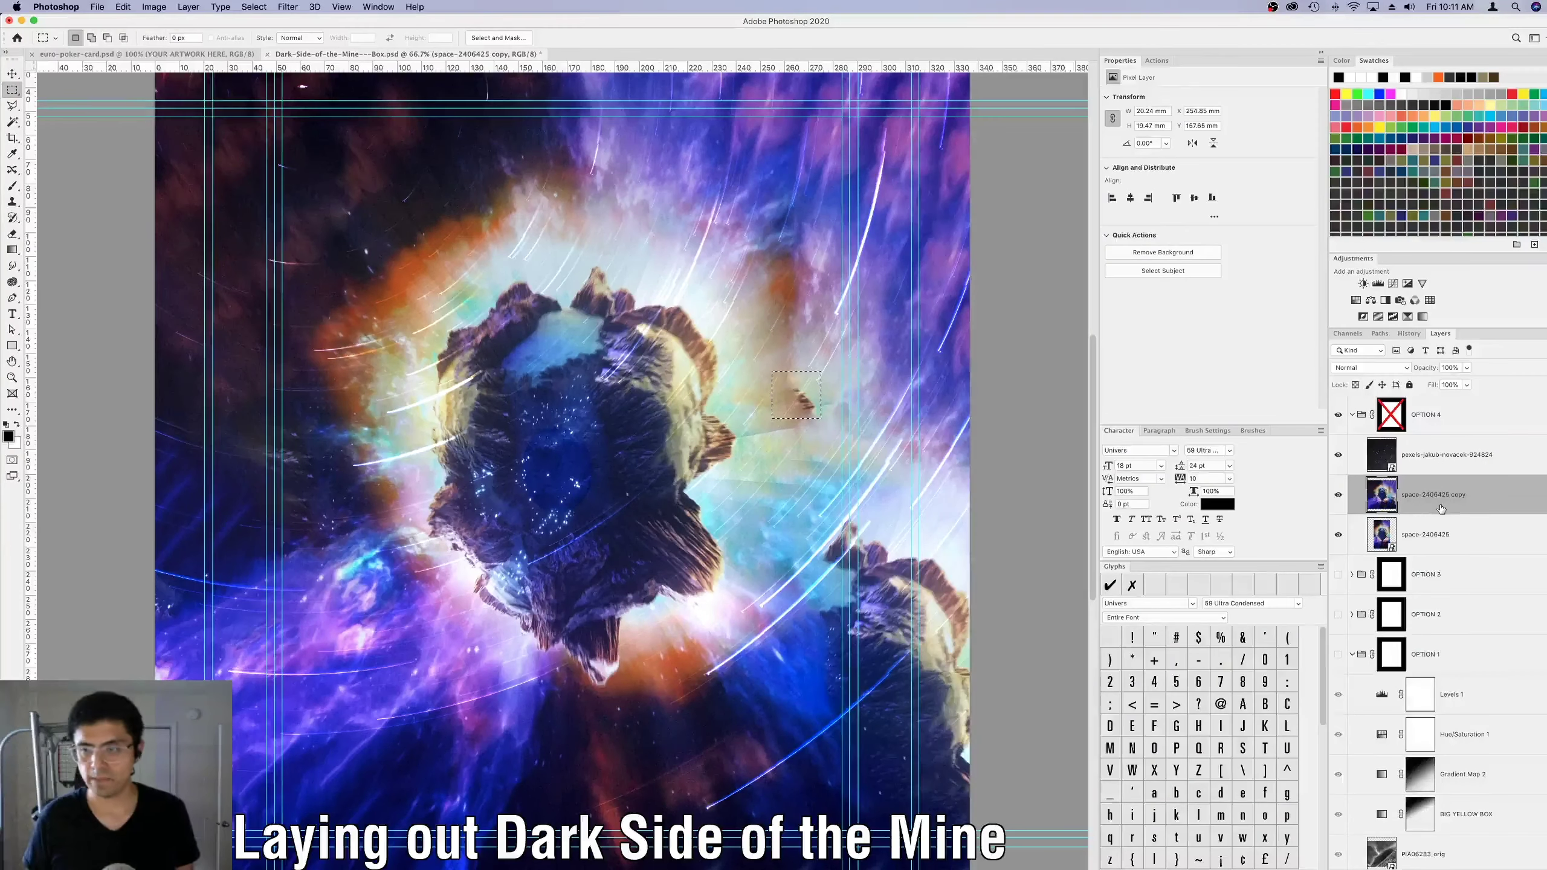
Content-aware fill the stray rock fragment beside the asteroid on the space-2406425 copy and hide the original space-2406425 layer.
click(703, 253)
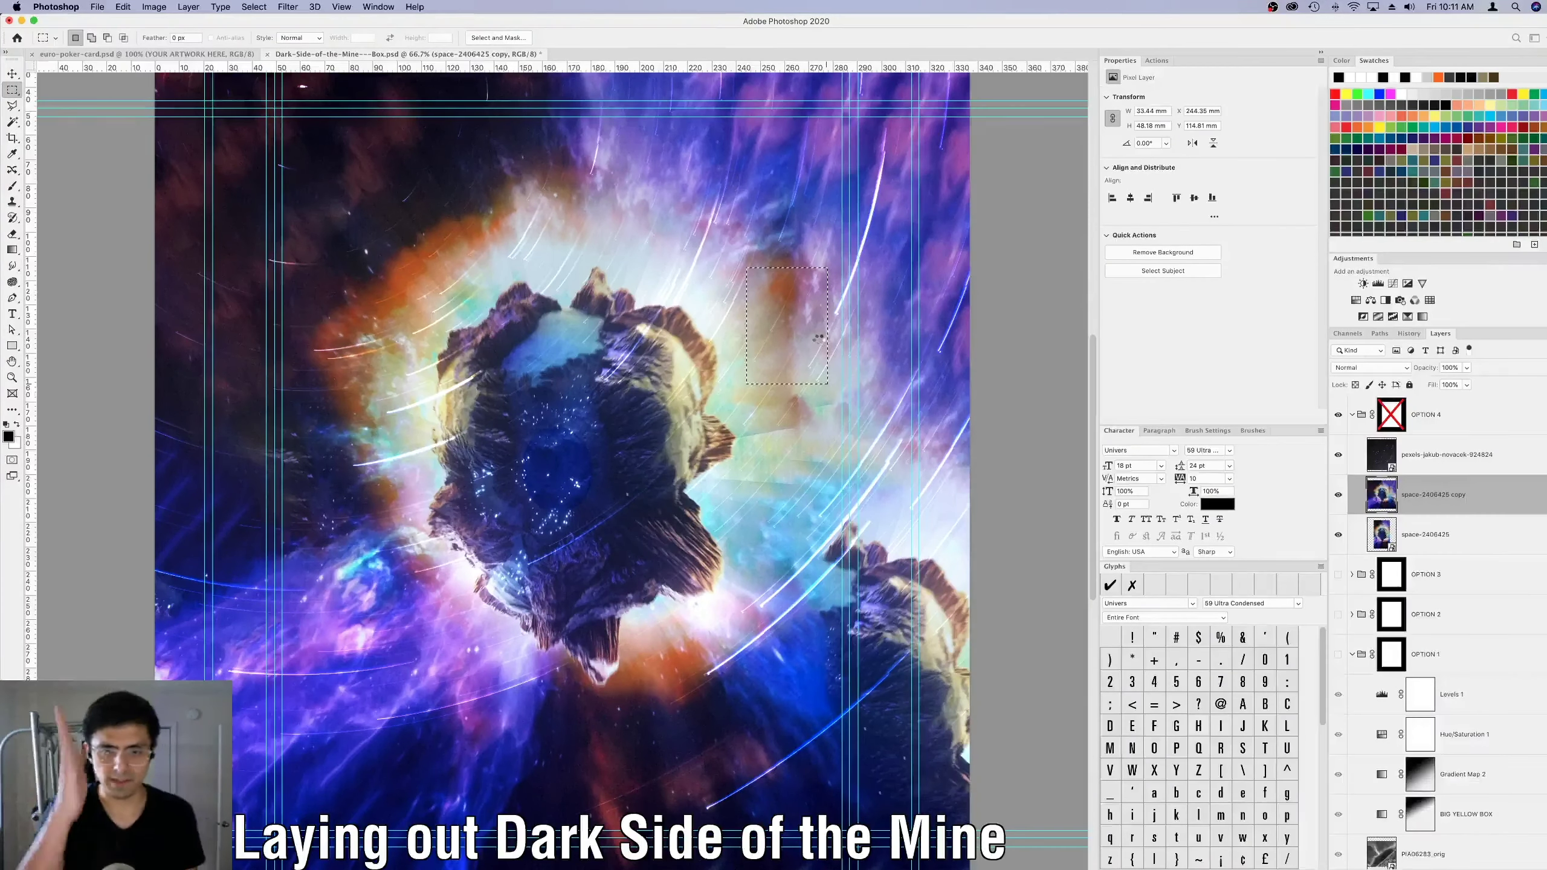
click(1338, 534)
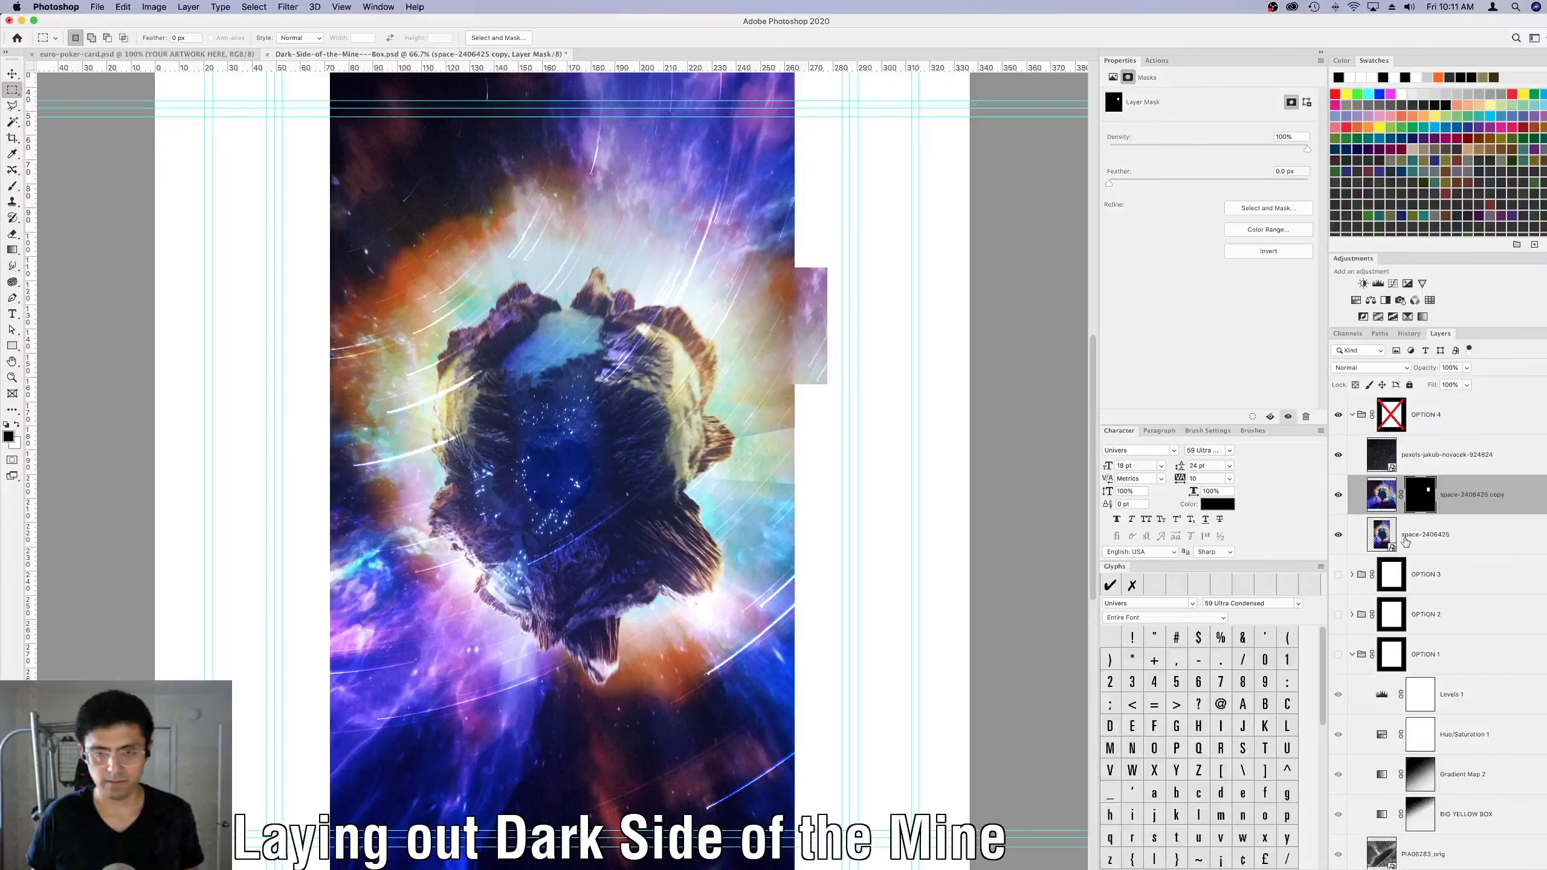
Mask the space-2406425 copy with gradients that fade out its left and right edges.
click(1421, 494)
drag(748, 358, 835, 359)
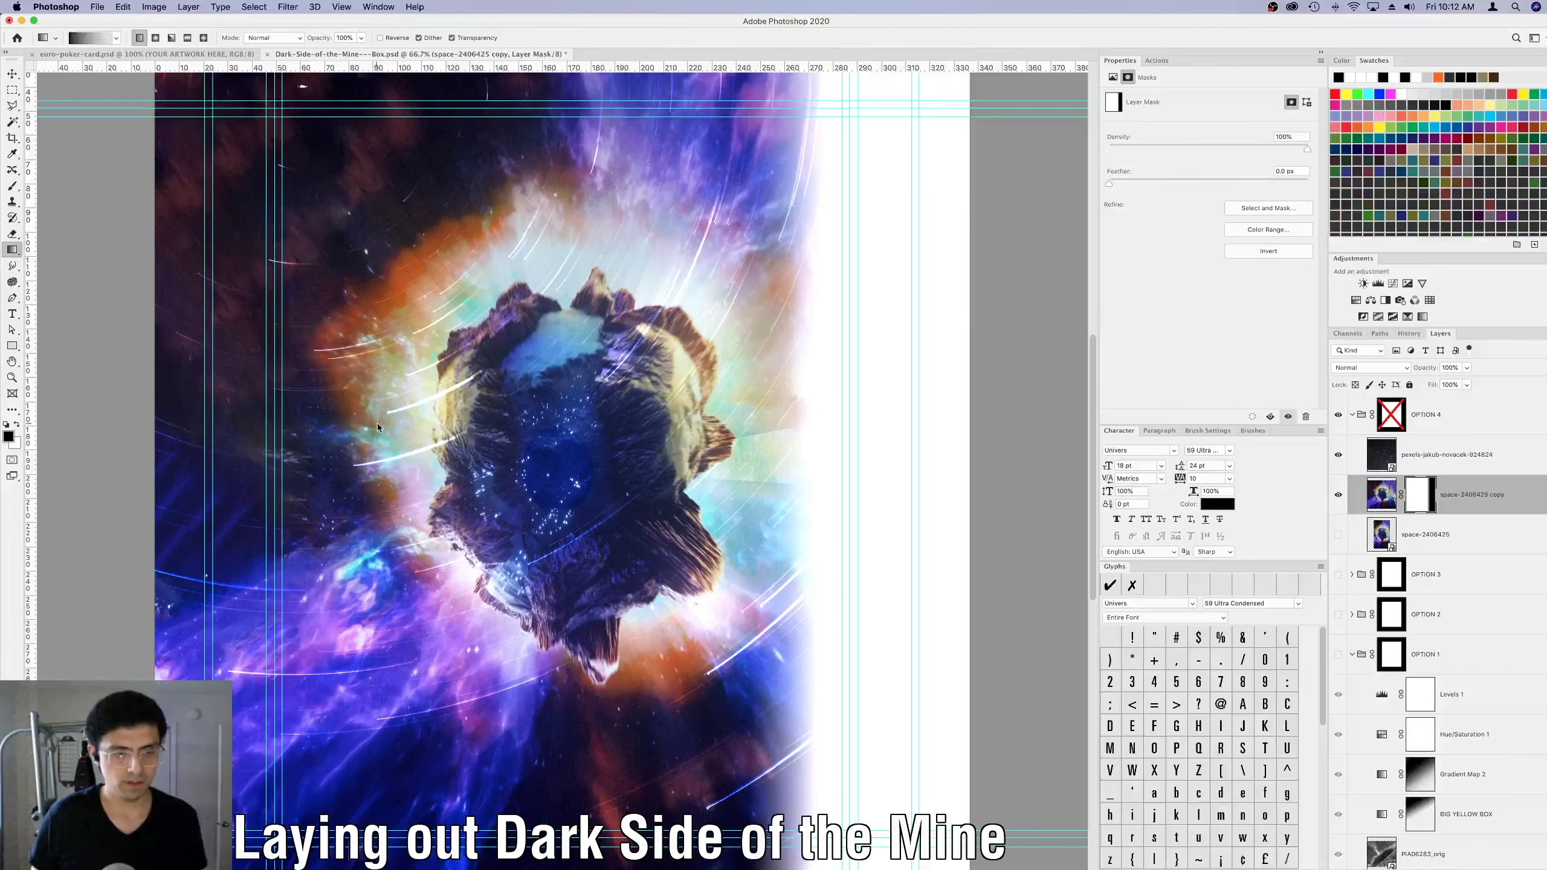
key(super+z)
key(super+z)
drag(861, 491, 783, 491)
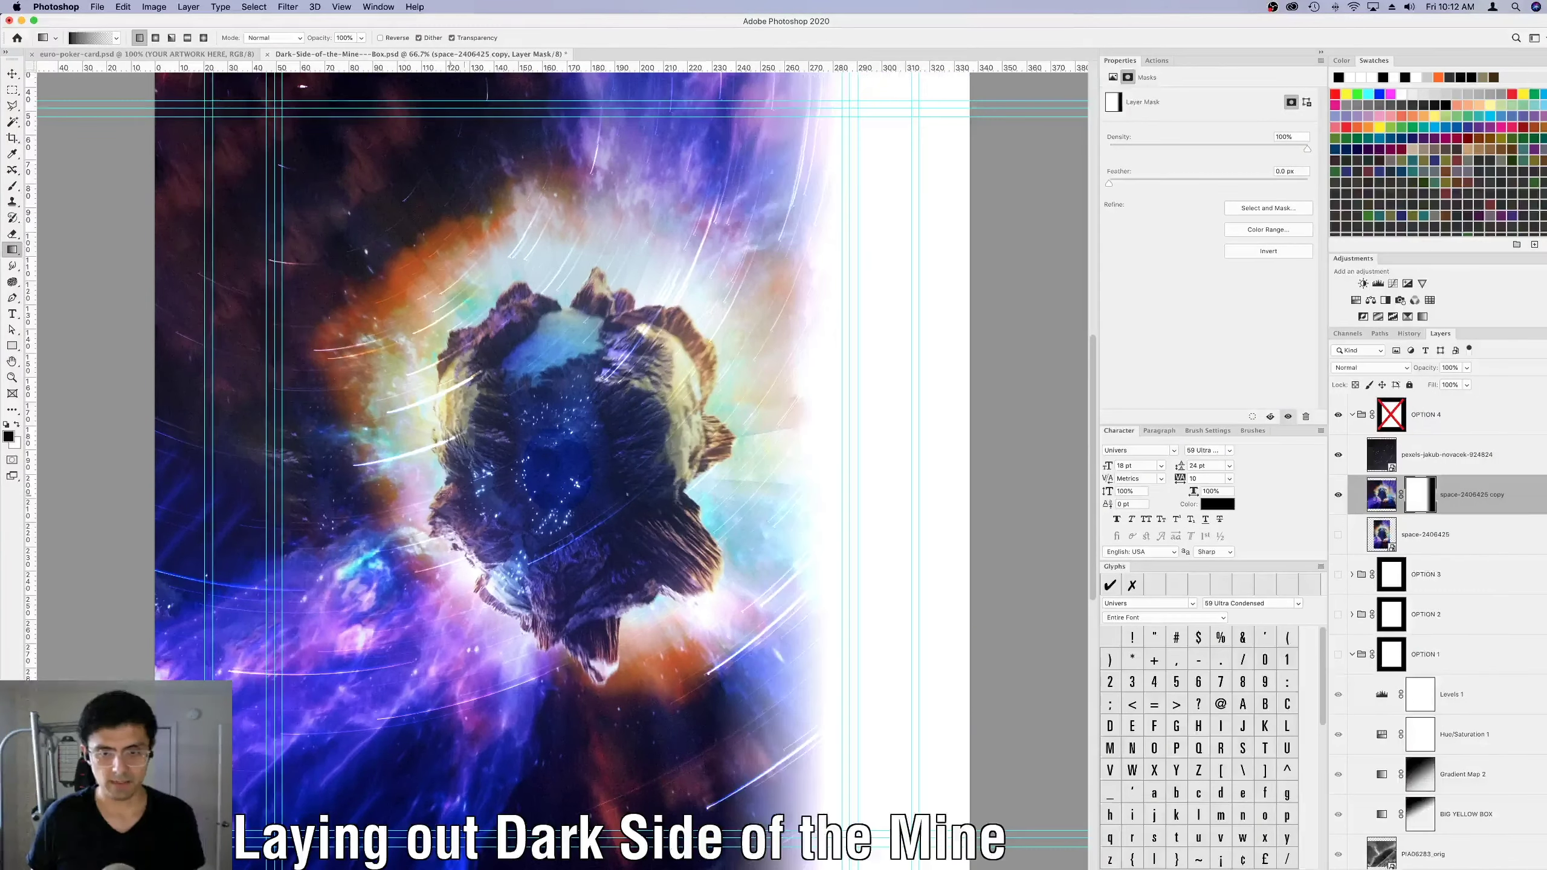
drag(380, 516, 382, 516)
Show the original space-2406425 layer, and place the masked copy beneath it at 50% opacity.
click(1425, 534)
click(1338, 534)
key(v)
key(super+minus)
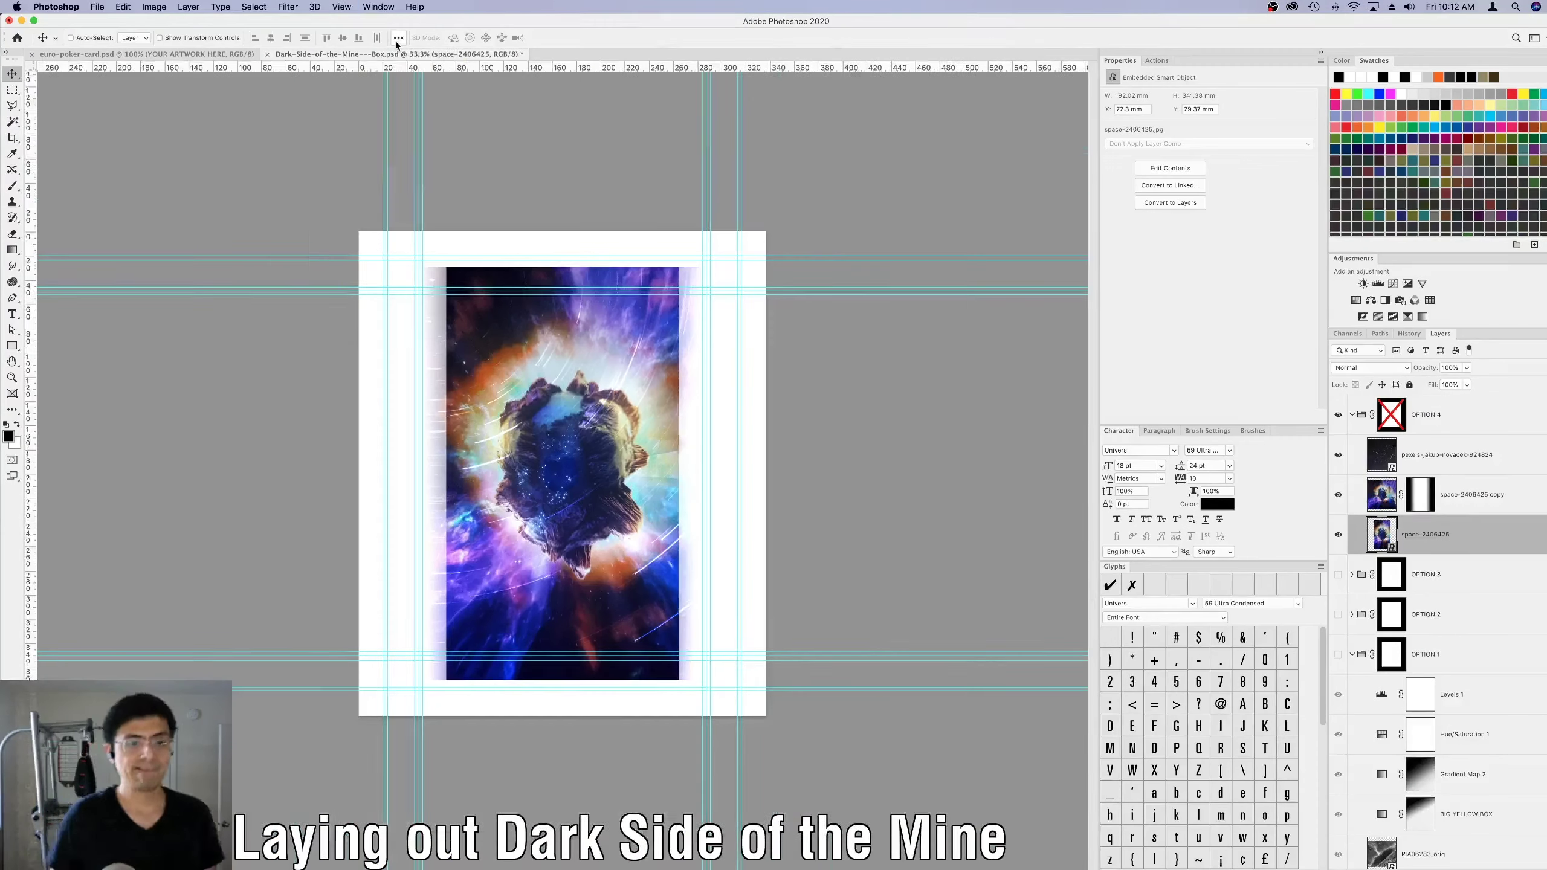
key(super+equal)
drag(1424, 494, 1436, 547)
key(5)
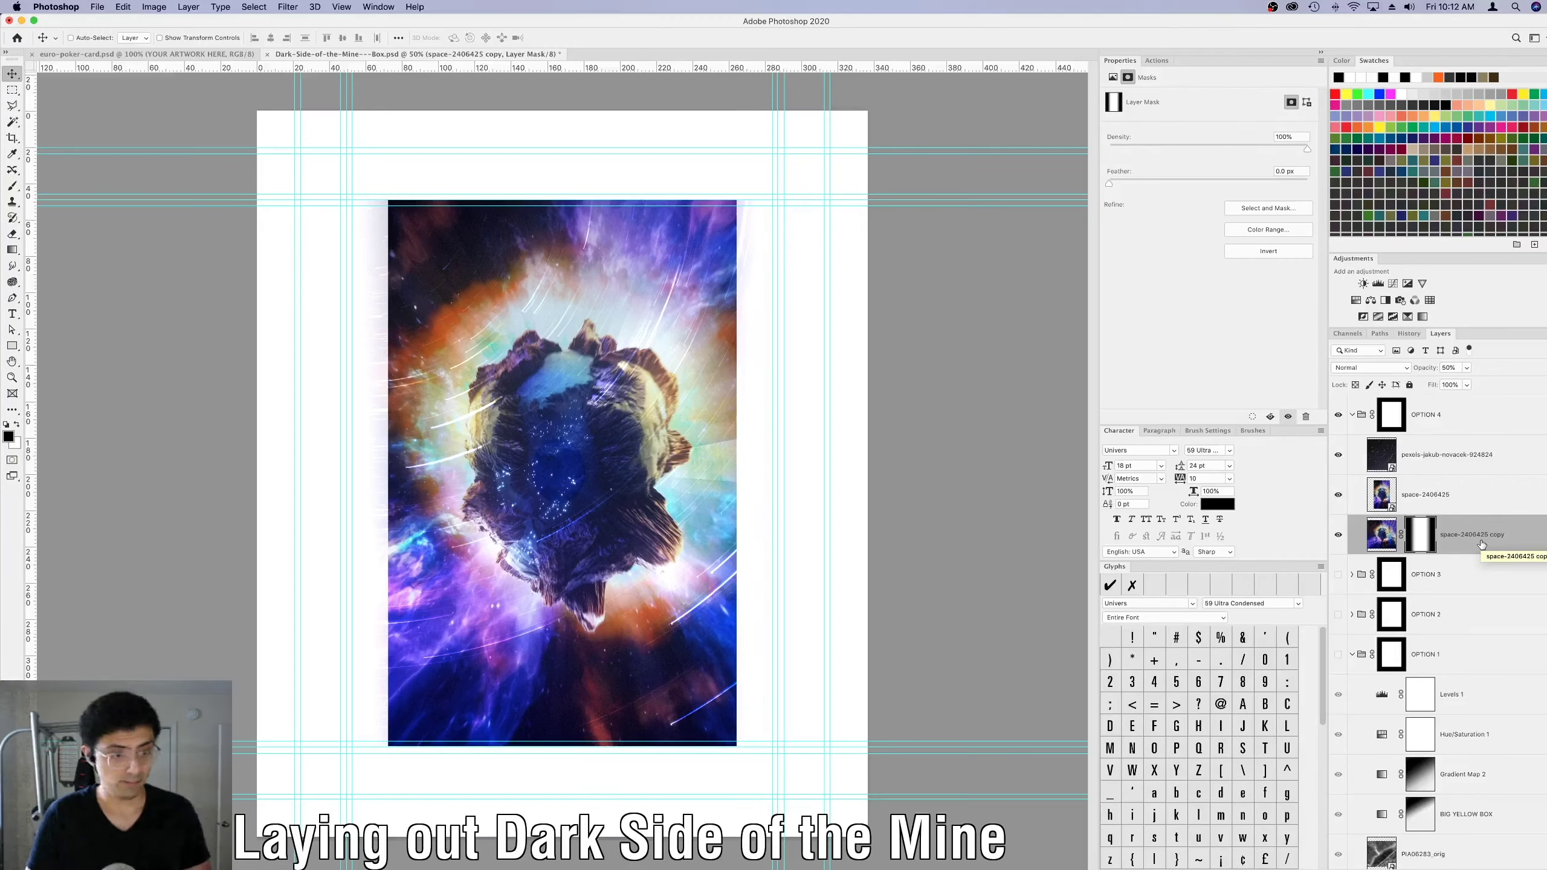
With the Pen tool, draw a closed magenta strip with a notched inner edge along the left side of the space-2406425 image.
click(1461, 494)
key(super+equal)
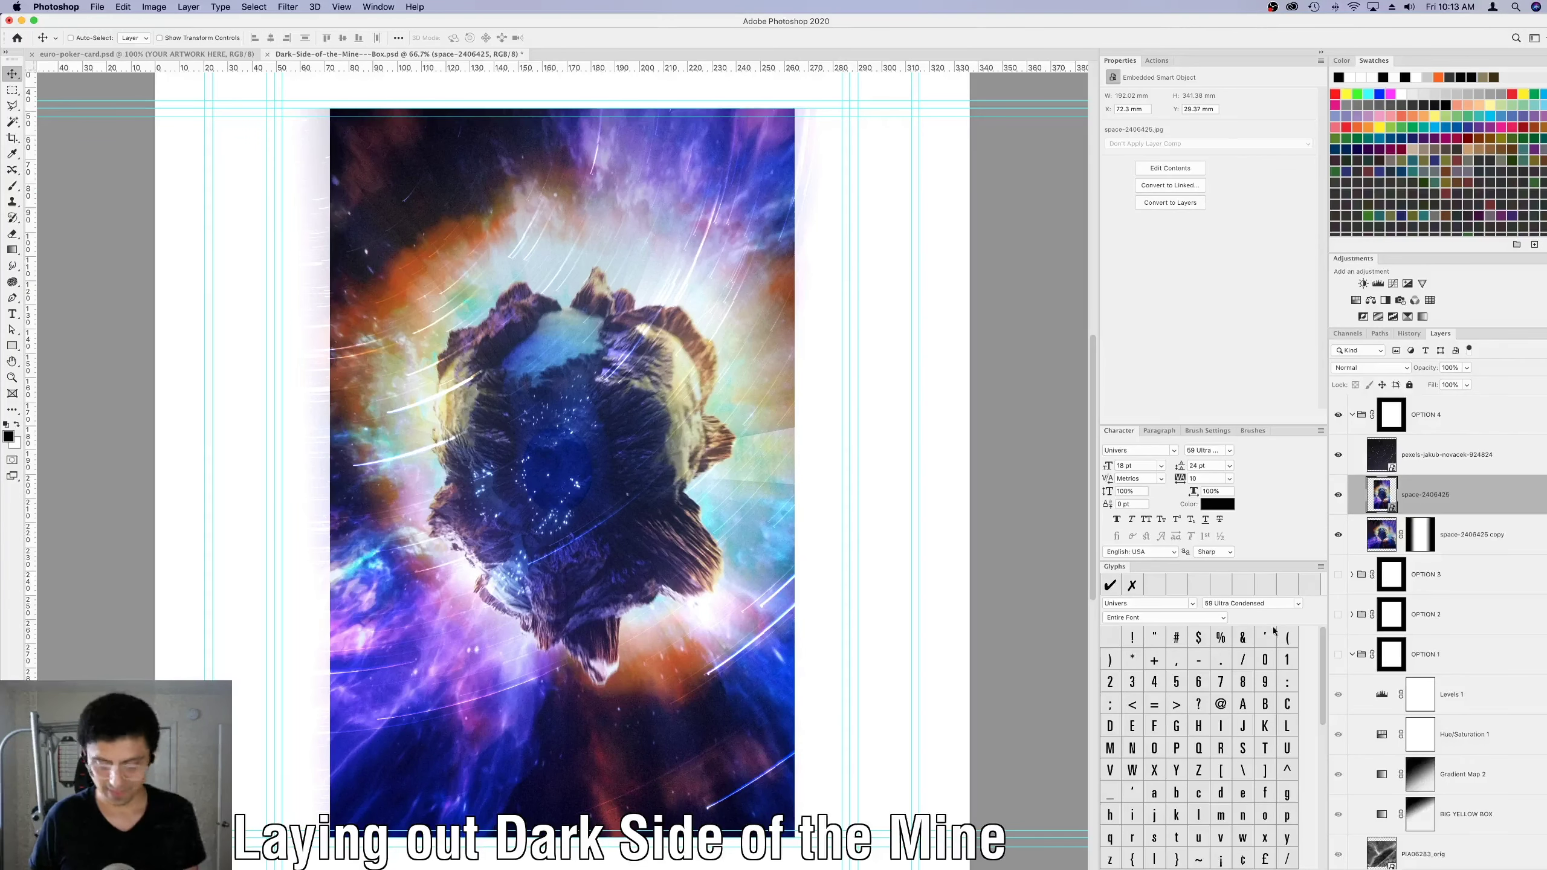
key(p)
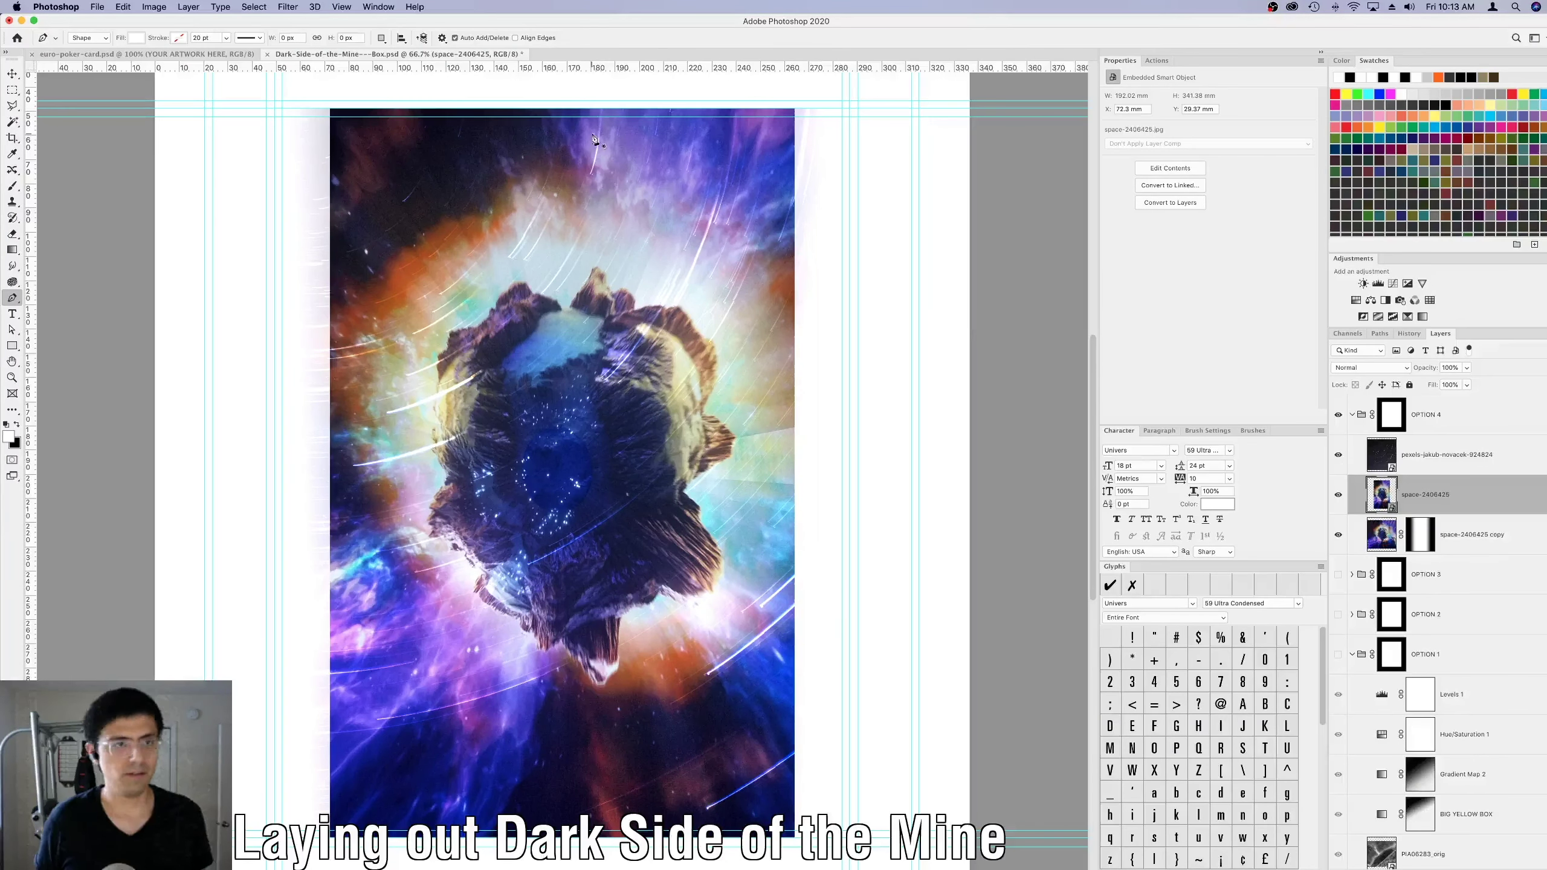
click(136, 38)
click(1084, 445)
key(Return)
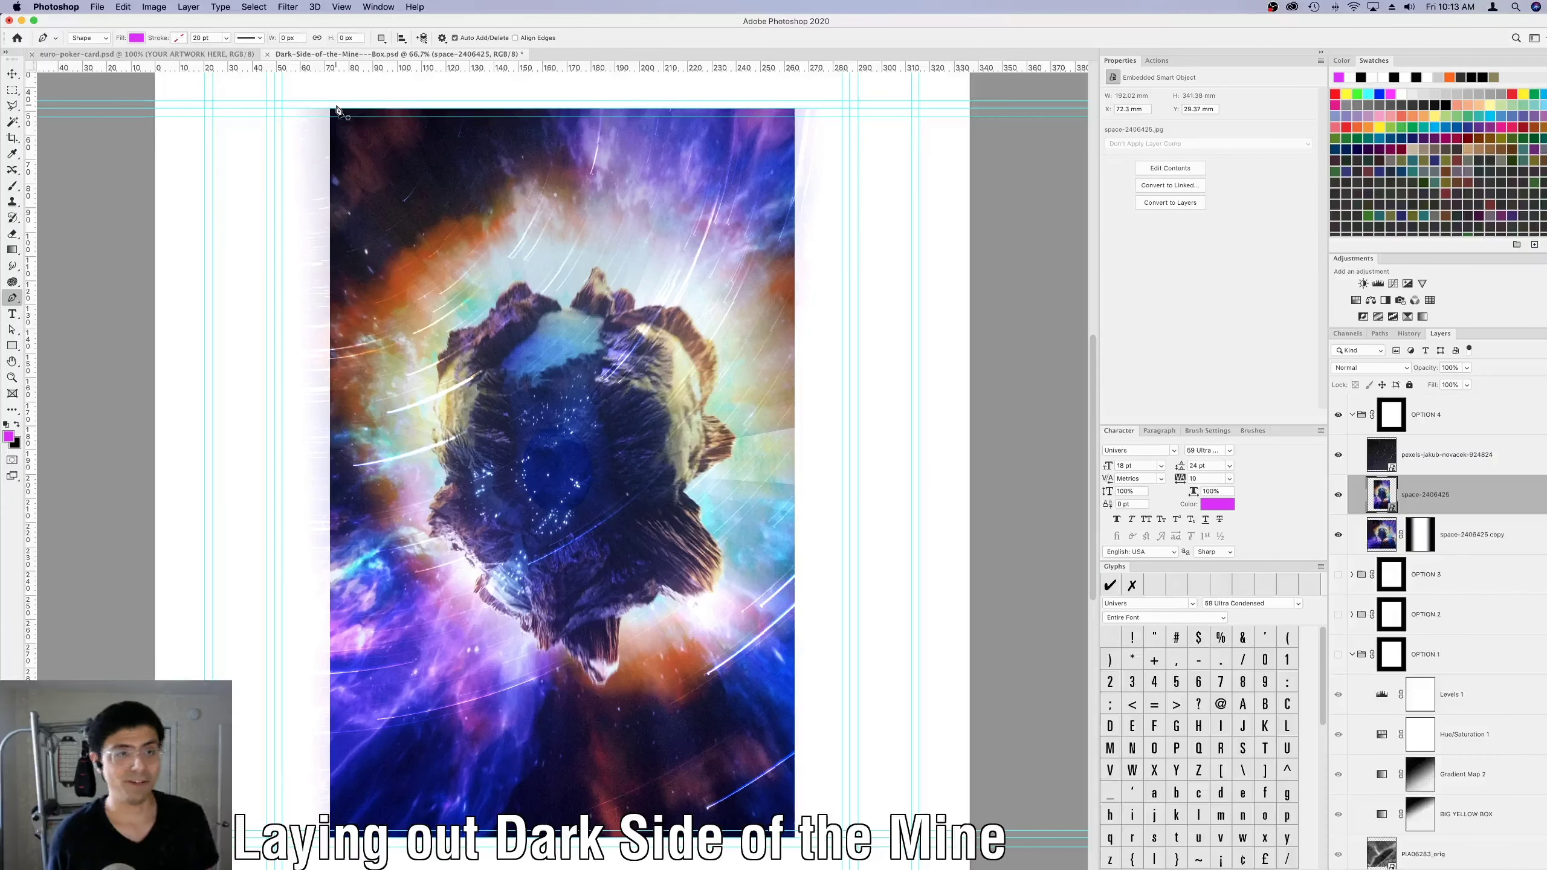
click(334, 98)
click(334, 206)
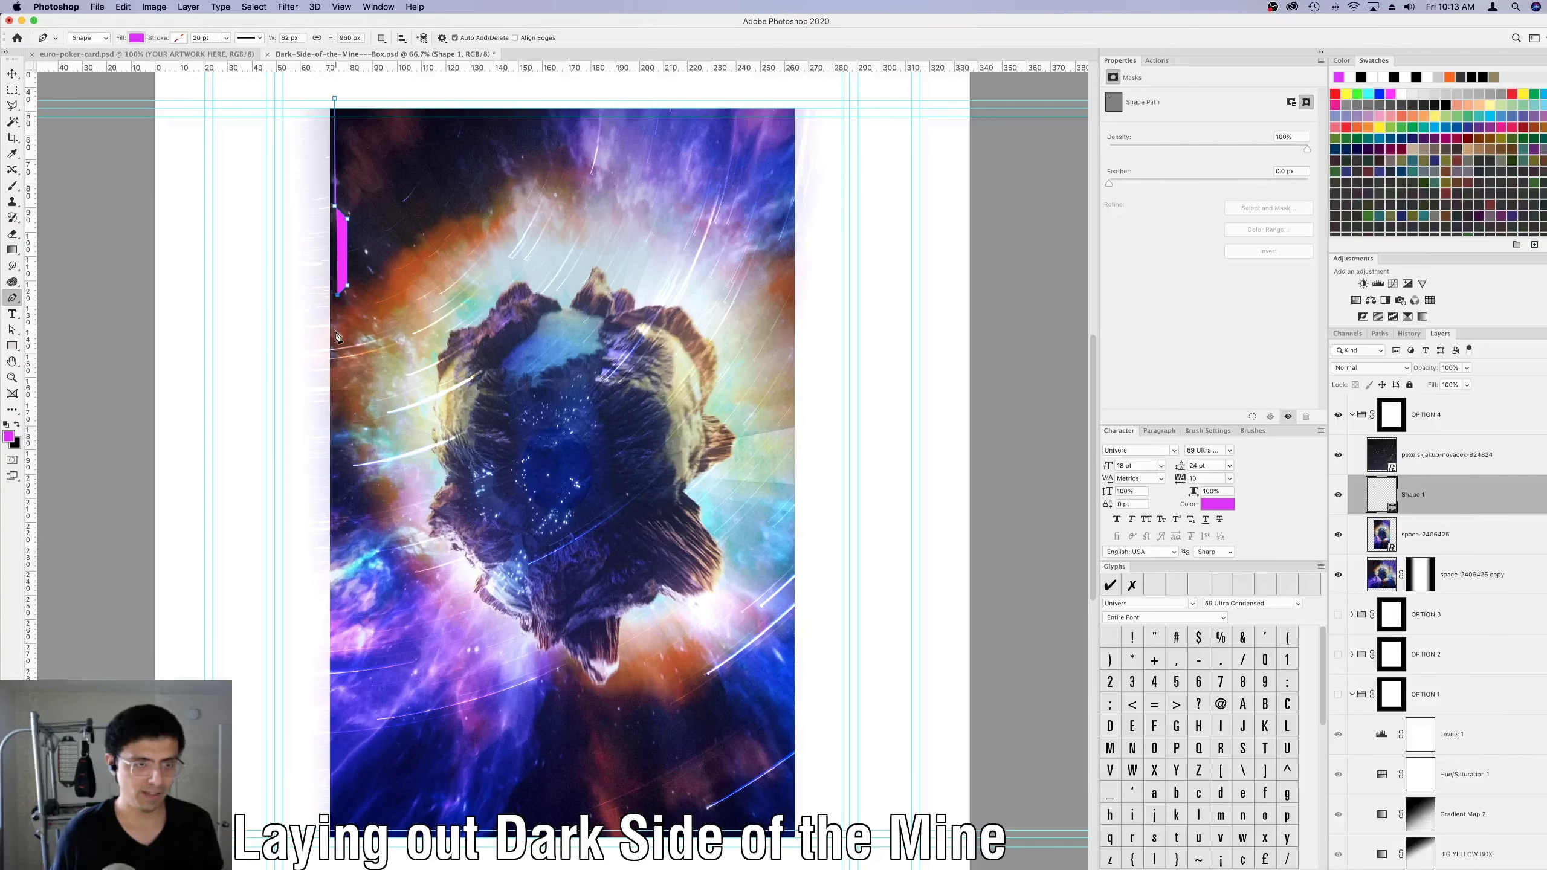
click(355, 509)
click(355, 620)
click(347, 630)
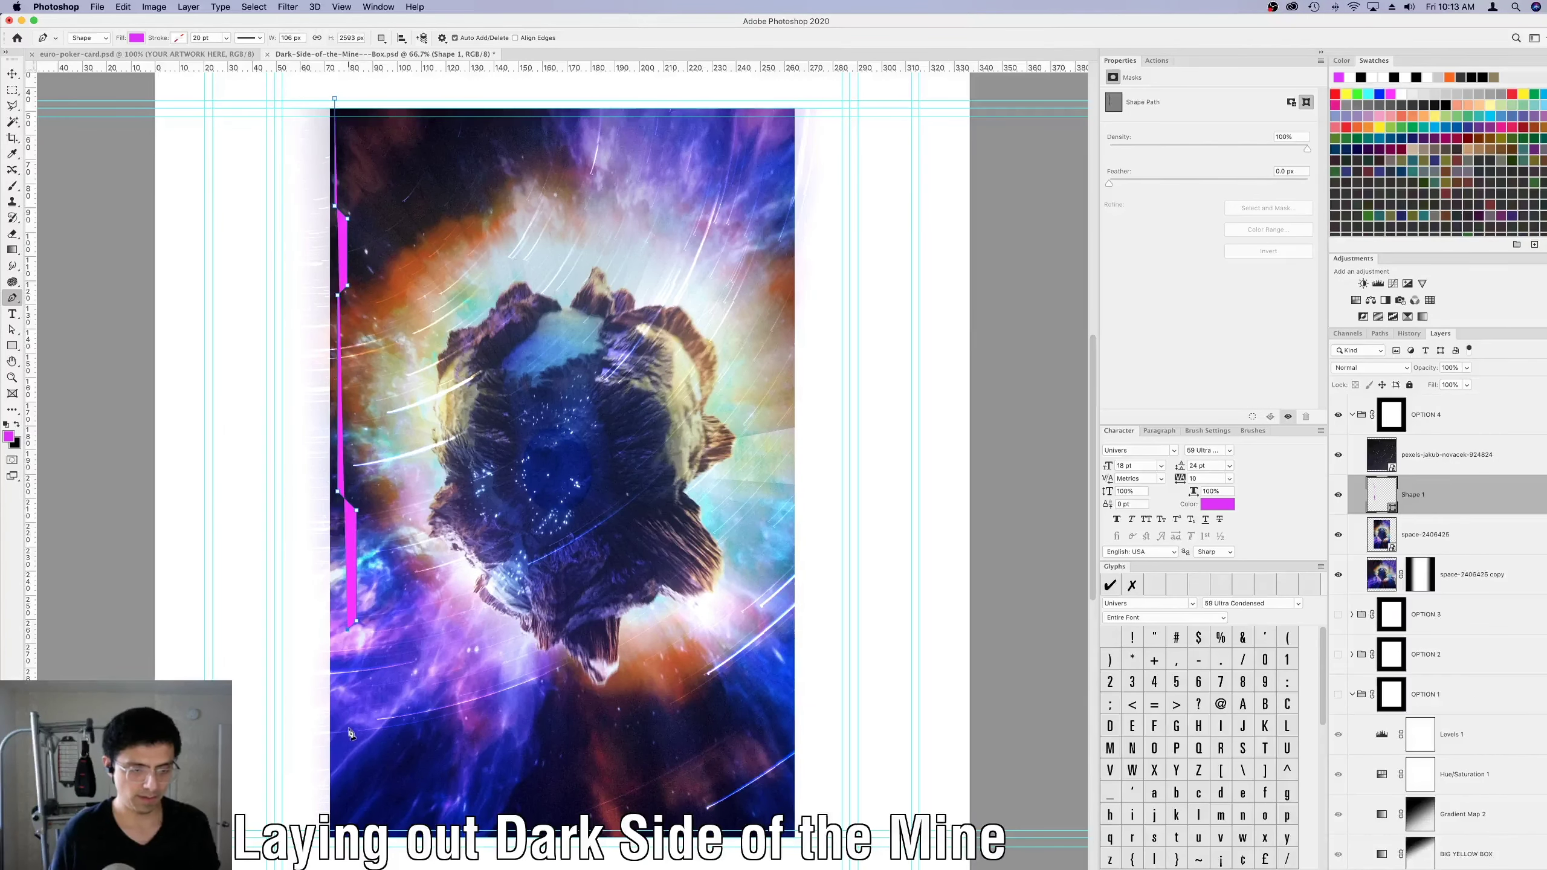
click(344, 841)
click(307, 841)
click(307, 98)
click(334, 98)
key(v)
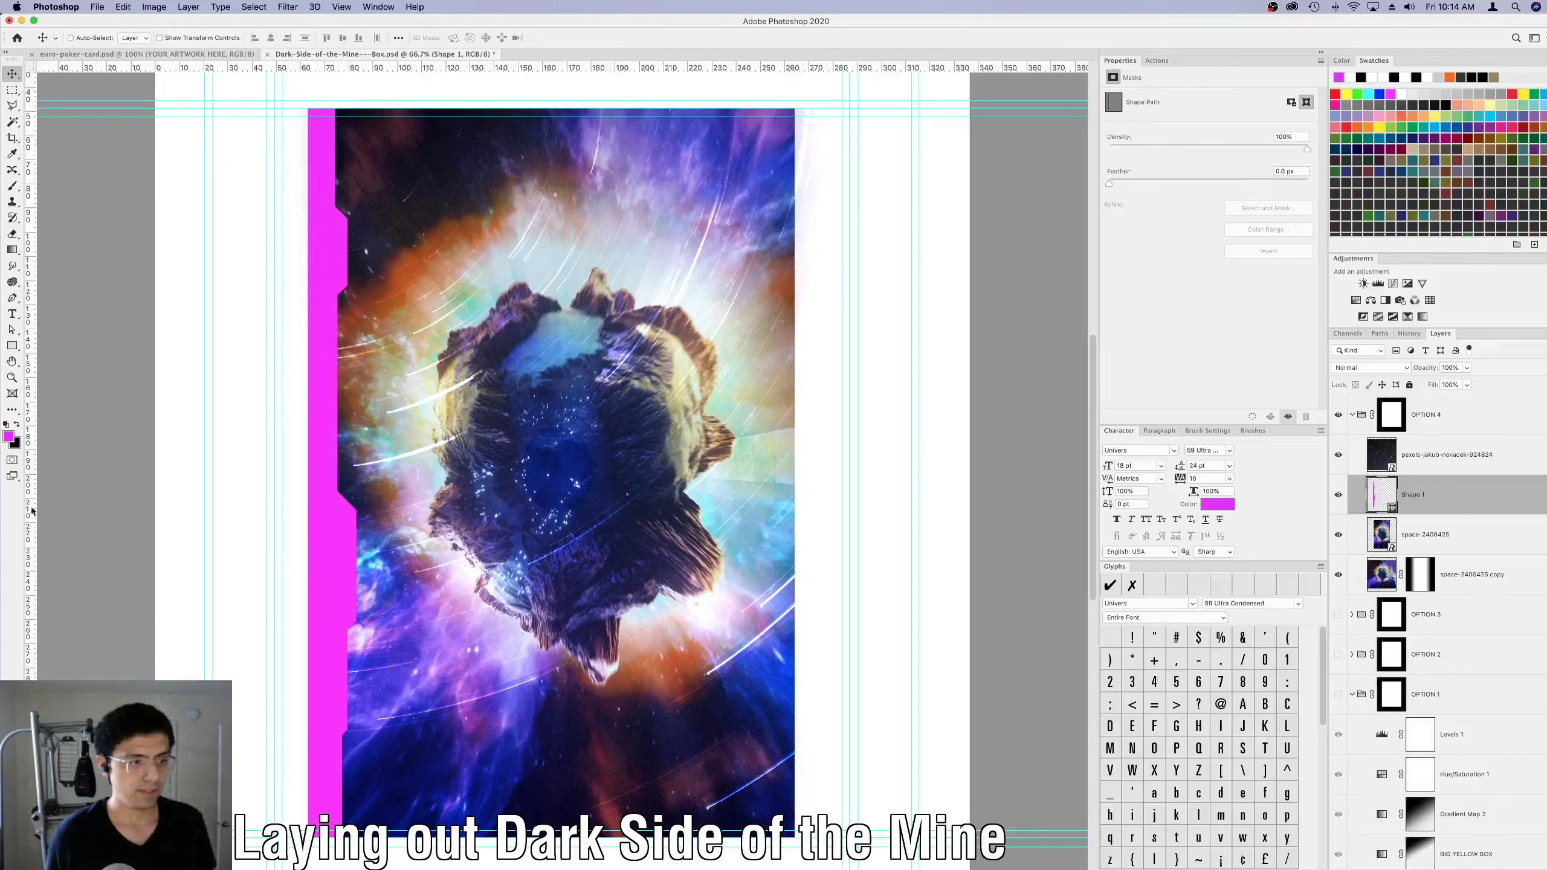
Fill the notched strip with white and place a duplicate rotated 180° along the right side of the space image.
key(super+BackSpace)
key(ctrl+j)
key(ctrl+t)
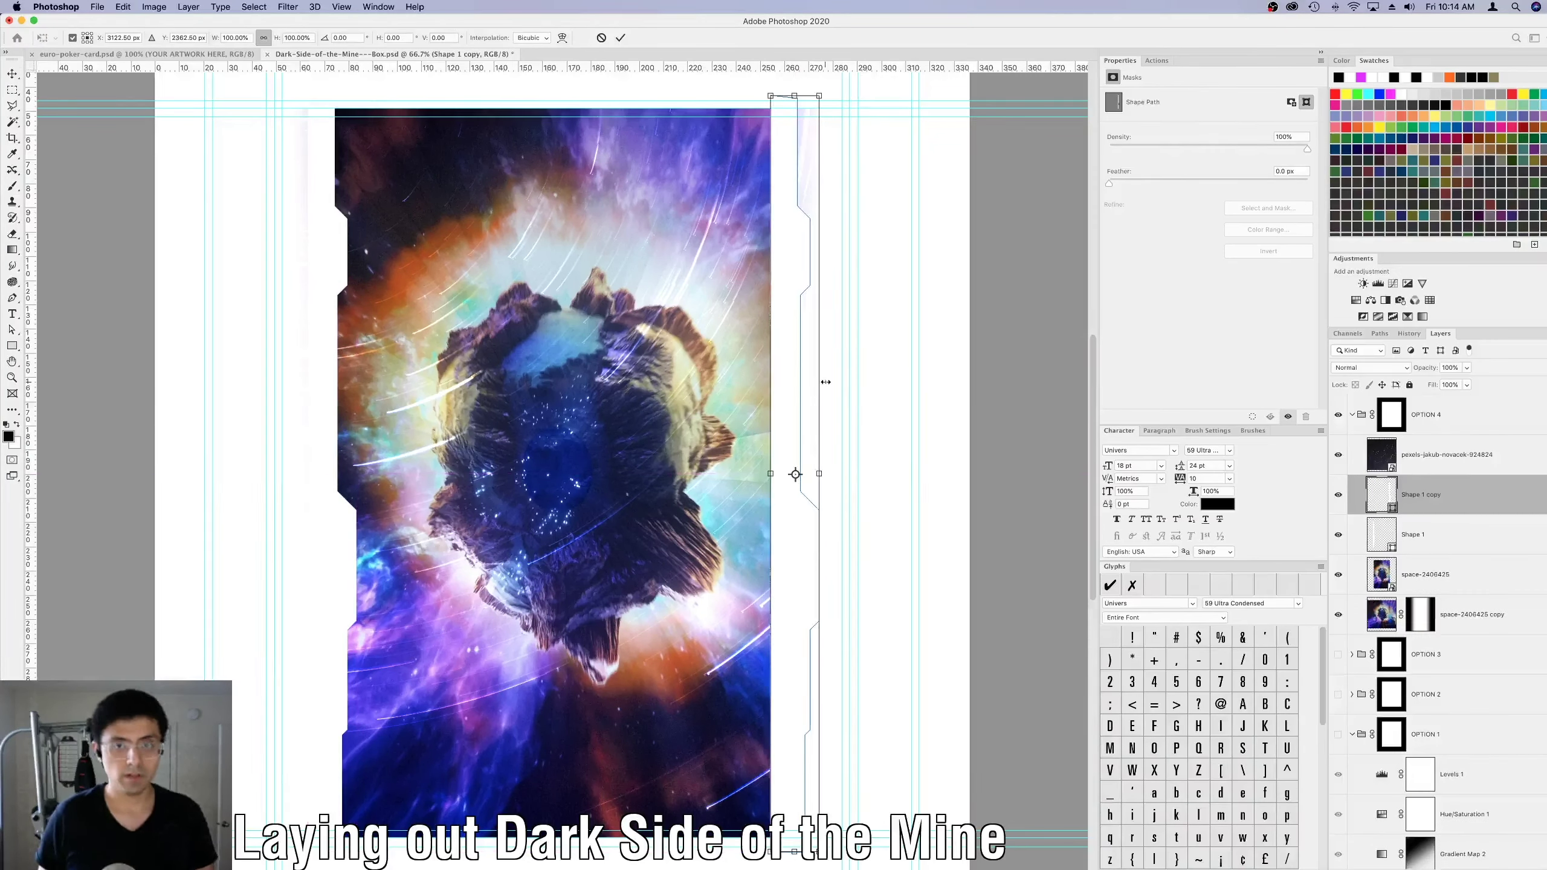
drag(797, 474, 898, 640)
key(Return)
Hide both strip shapes and use their outlines as a layer mask that notches the sides of space-2406425.
super+click(1381, 494)
click(1338, 494)
click(1338, 534)
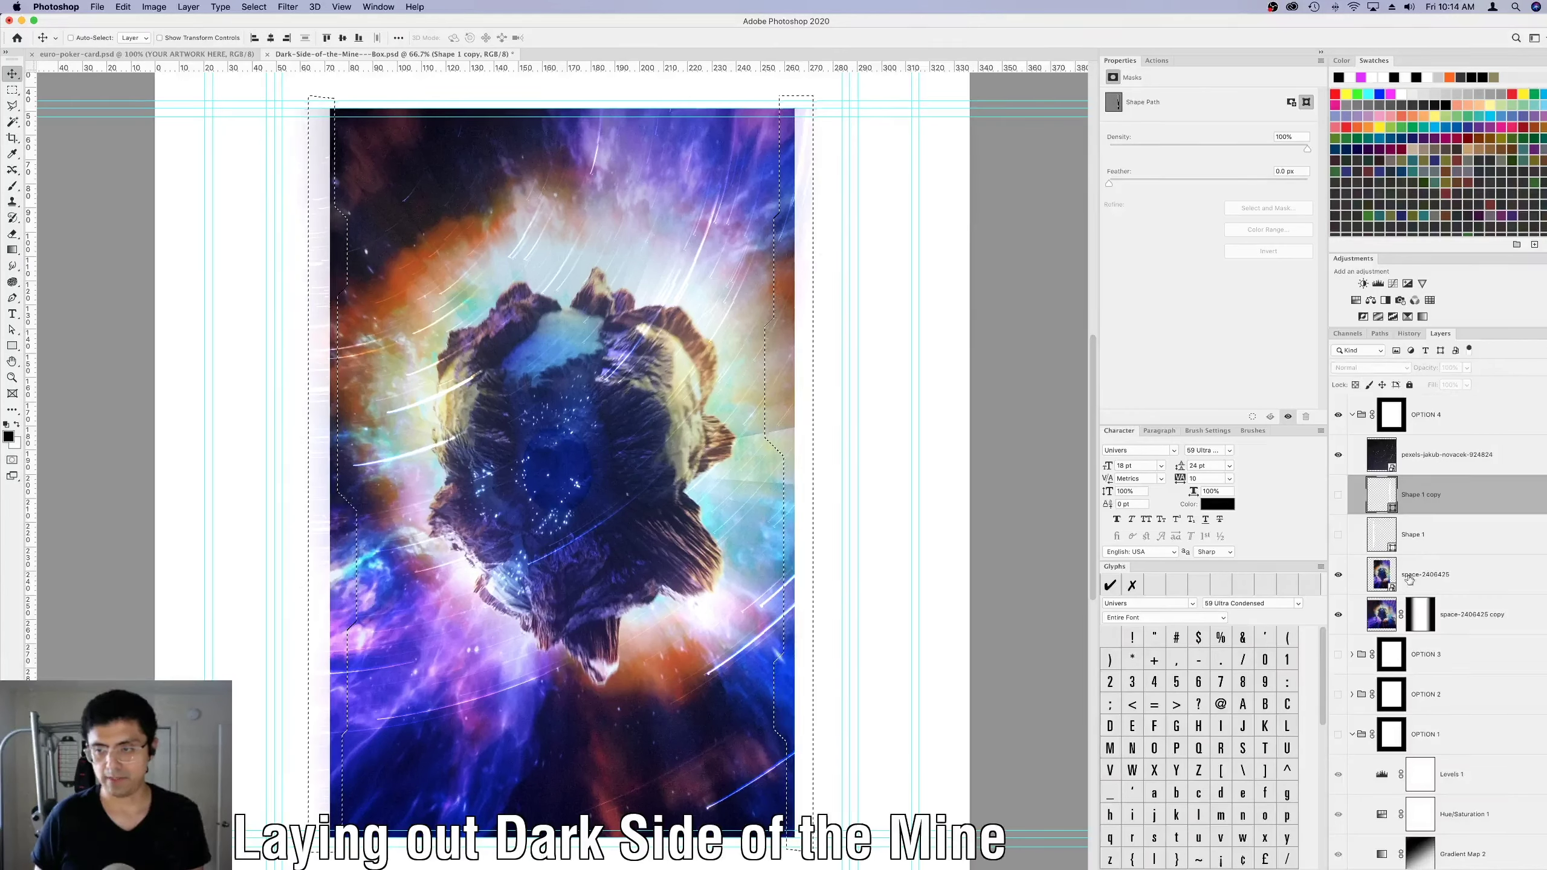
click(1461, 574)
click(1498, 865)
key(super+minus)
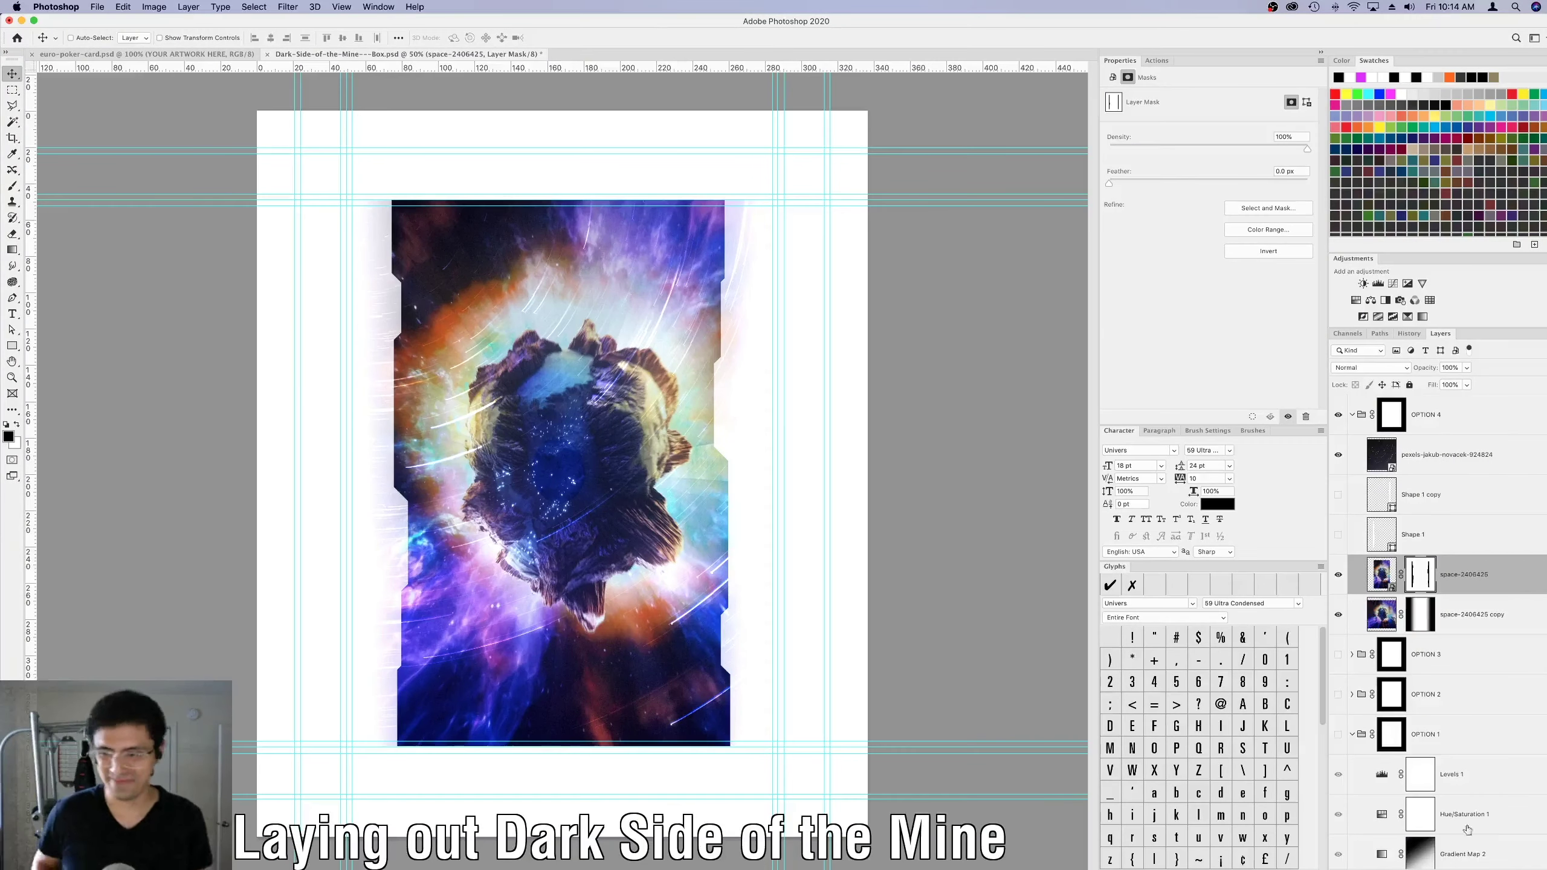
Show both strip shapes and move their outer edges out beyond the left and right sides of the canvas.
click(1337, 494)
click(1338, 534)
click(1441, 499)
click(1337, 534)
click(1474, 613)
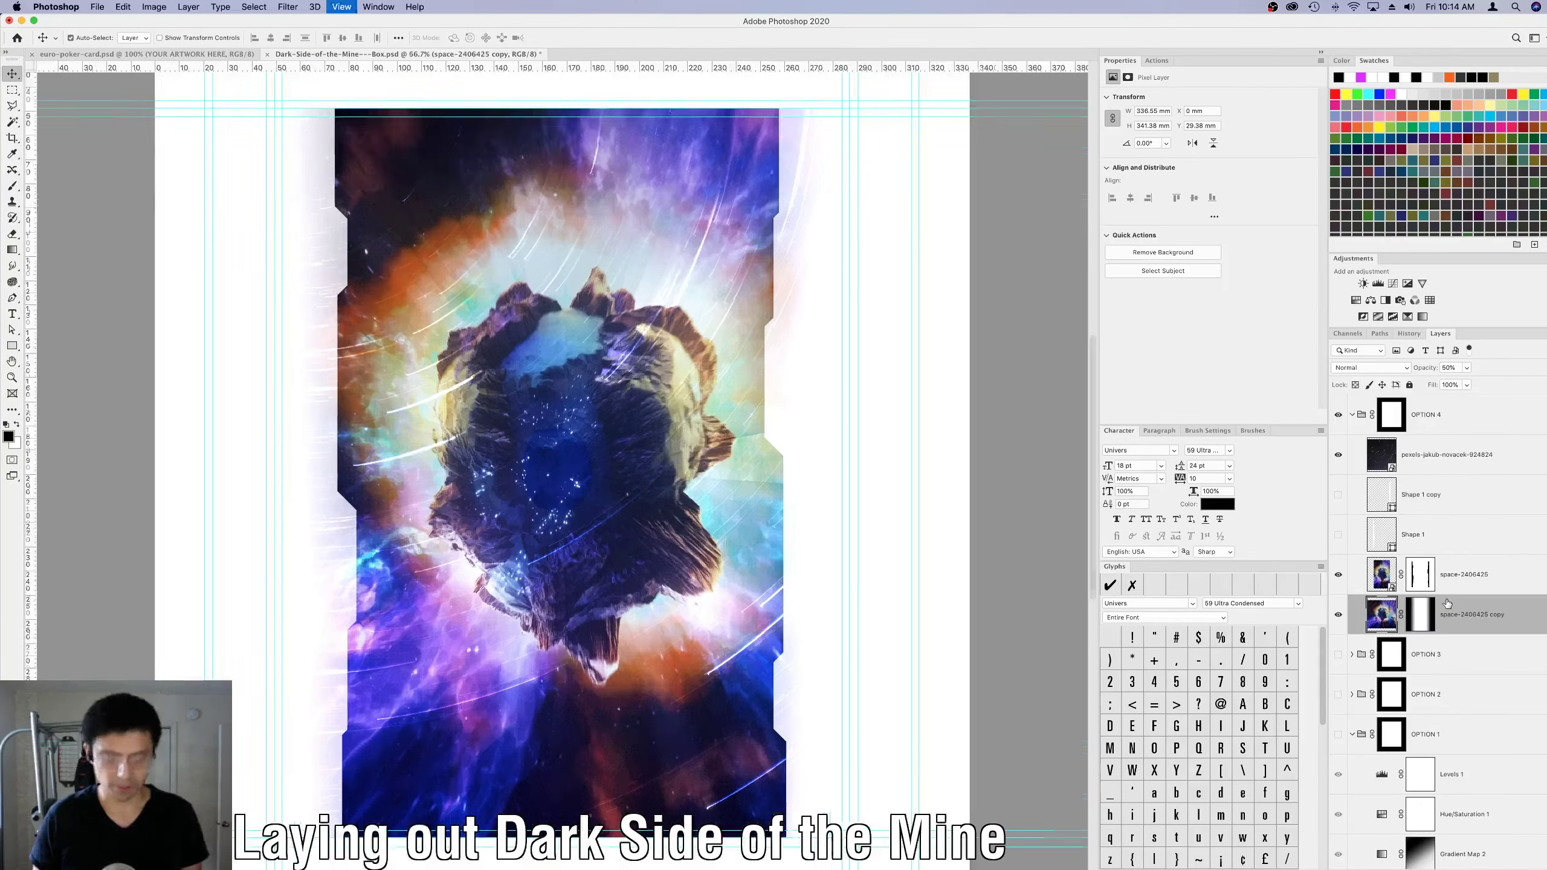
key(super+plus)
click(1337, 494)
click(1412, 534)
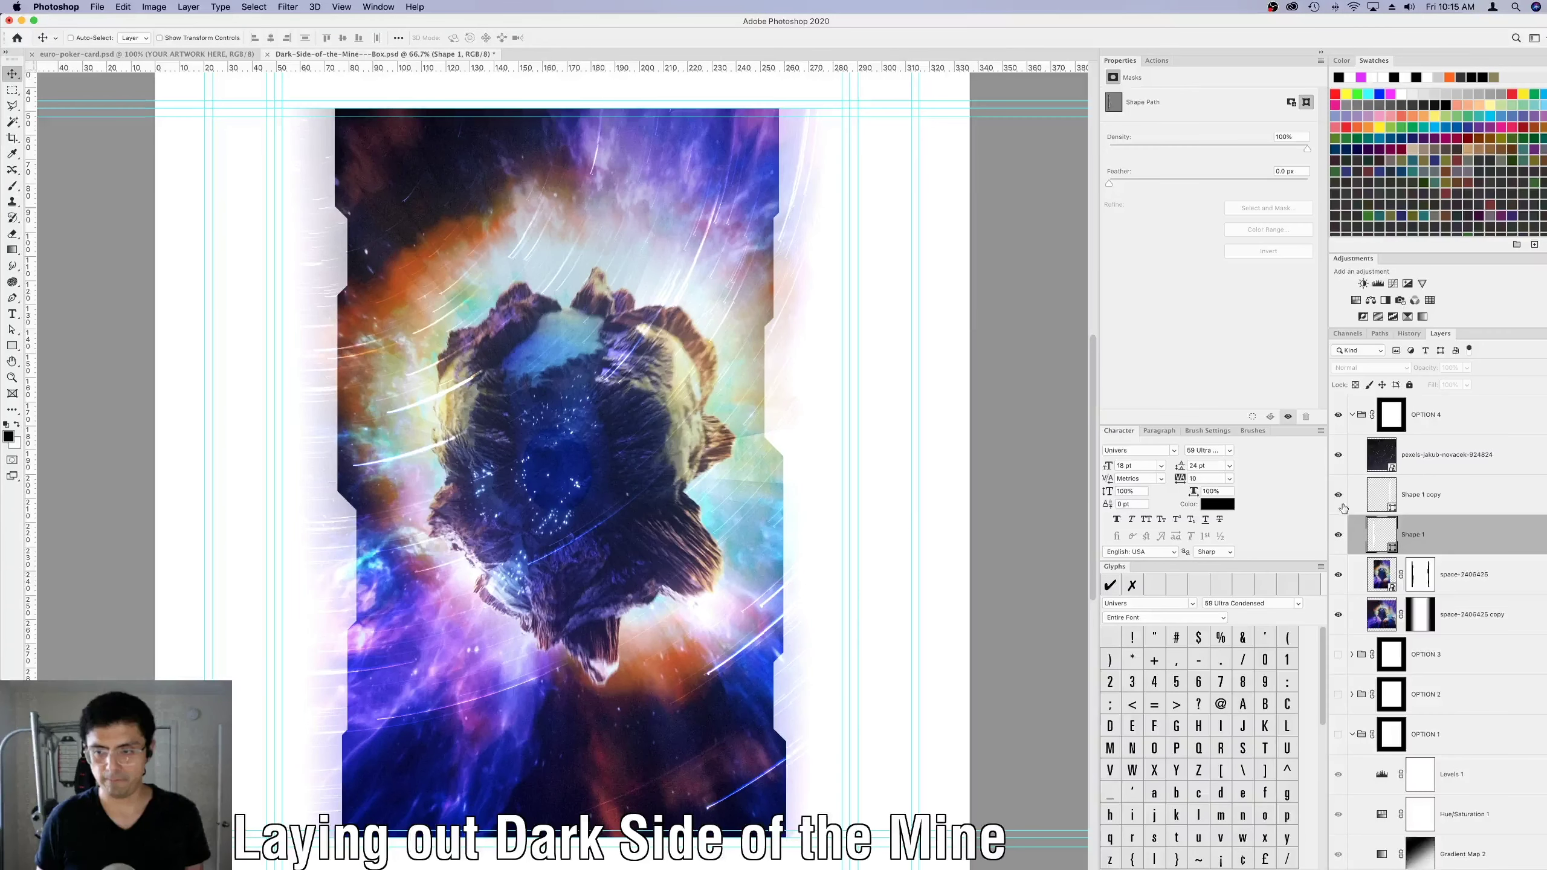
click(1338, 494)
click(1337, 534)
key(a)
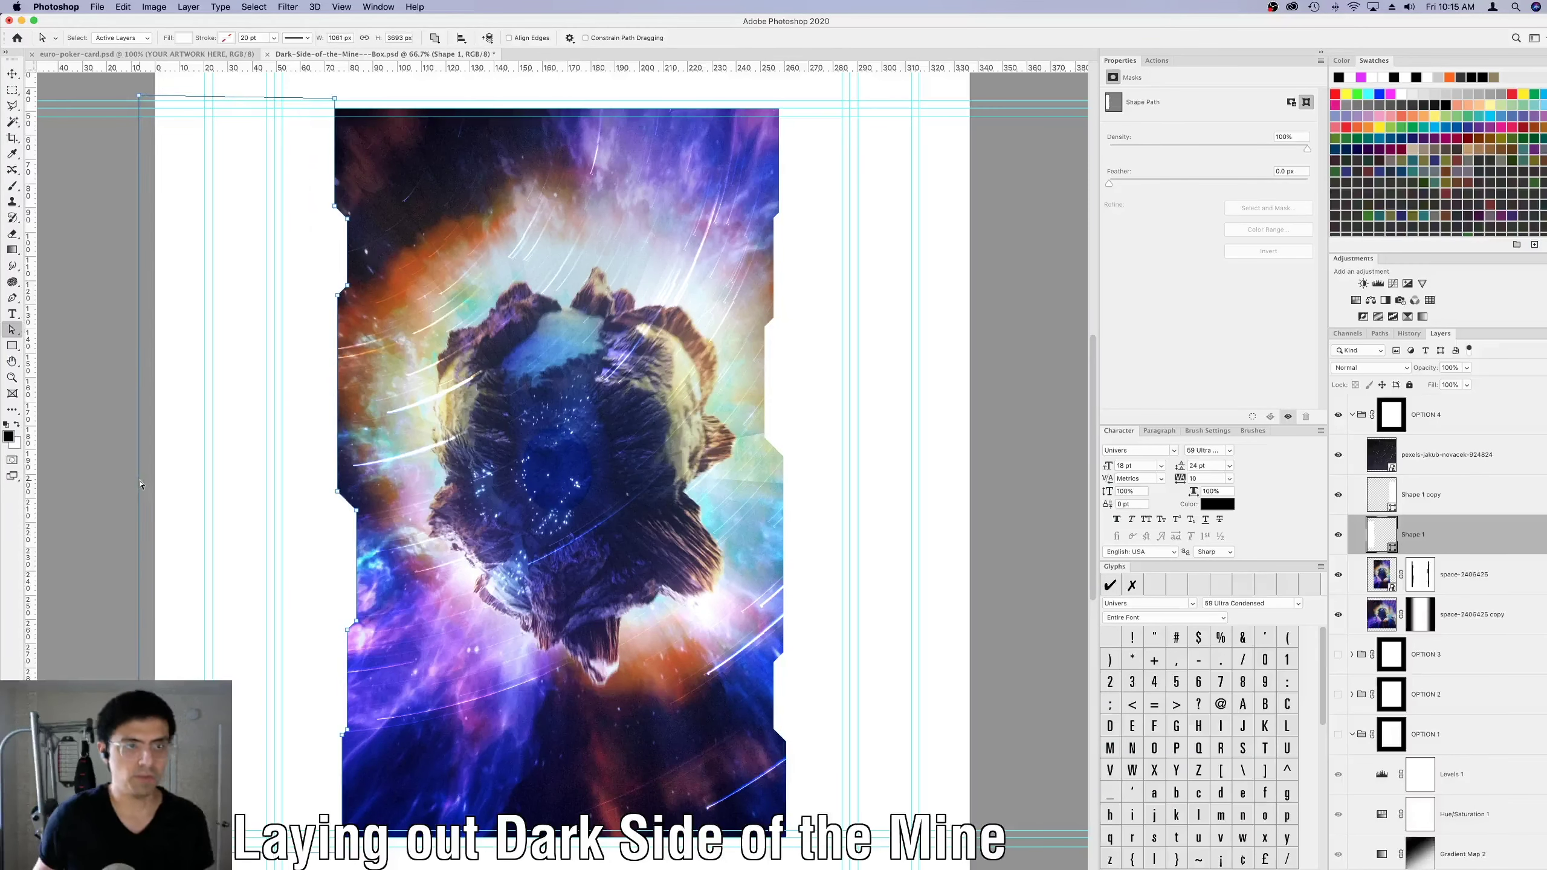
Remove the fill from both strip shapes and give them a 5 pt white stroke.
shift+click(1413, 494)
click(183, 38)
click(171, 102)
click(250, 37)
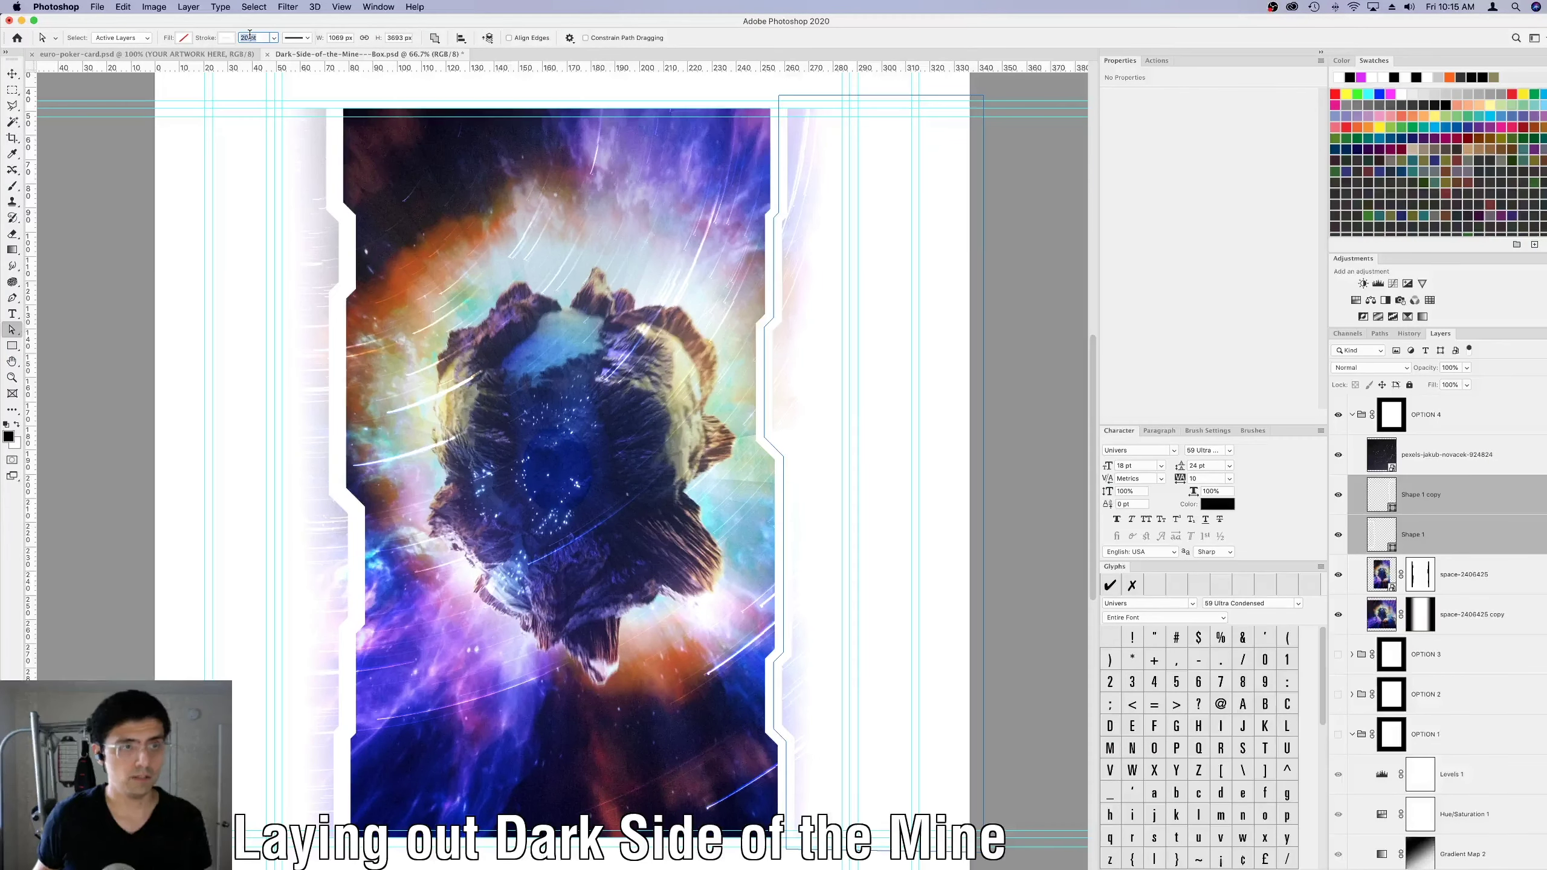
key(Return)
text(5)
key(Return)
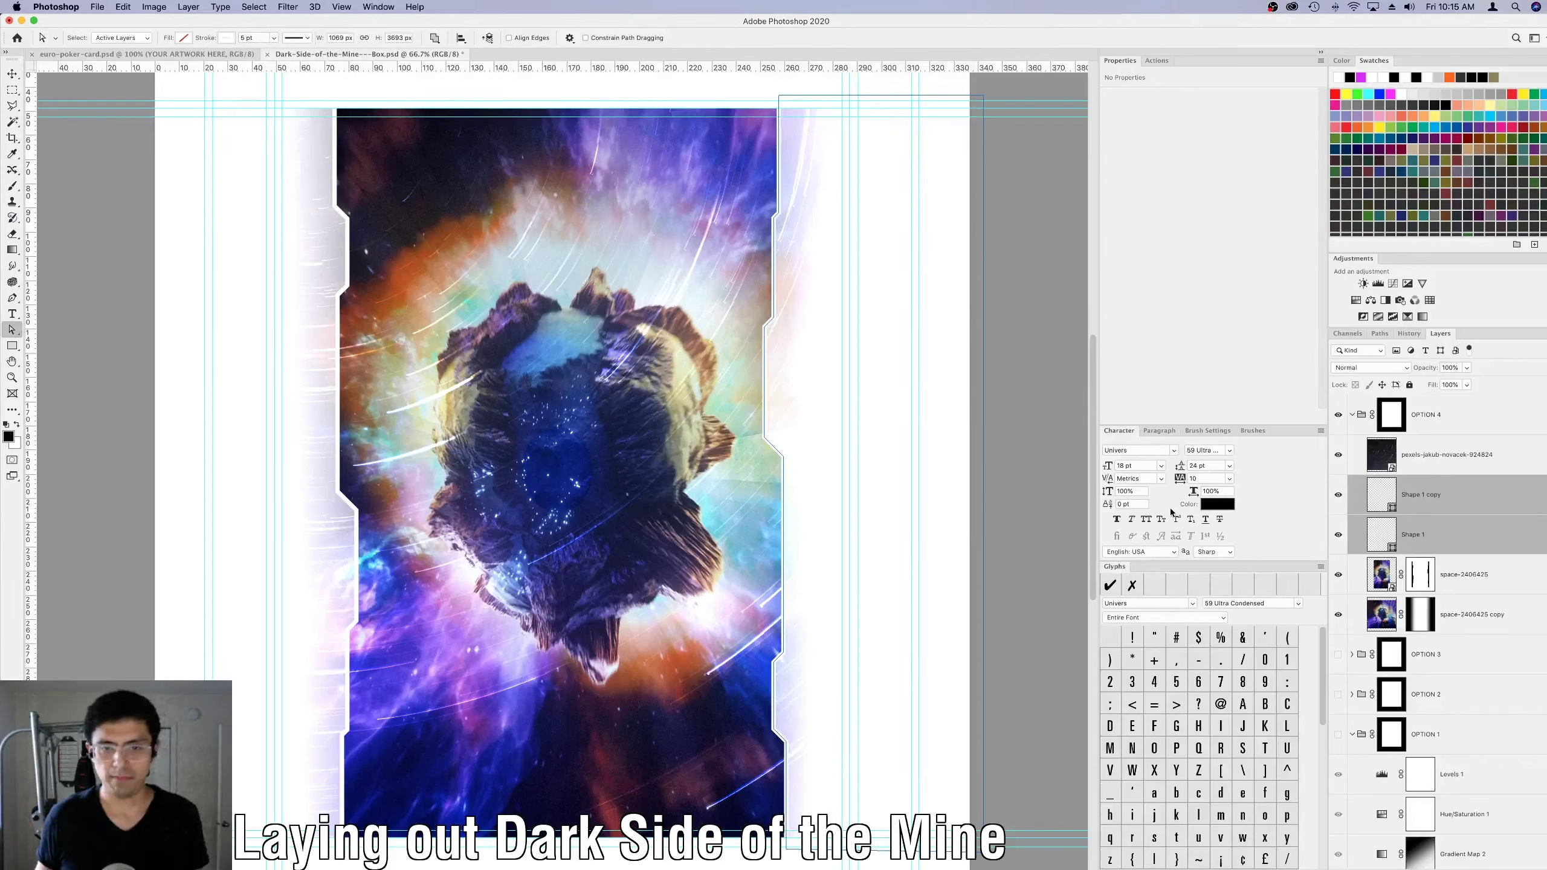
Add an Outer Glow and a Drop Shadow to Shape 1 copy, resetting both effects to their default settings.
double_click(1460, 505)
click(1006, 533)
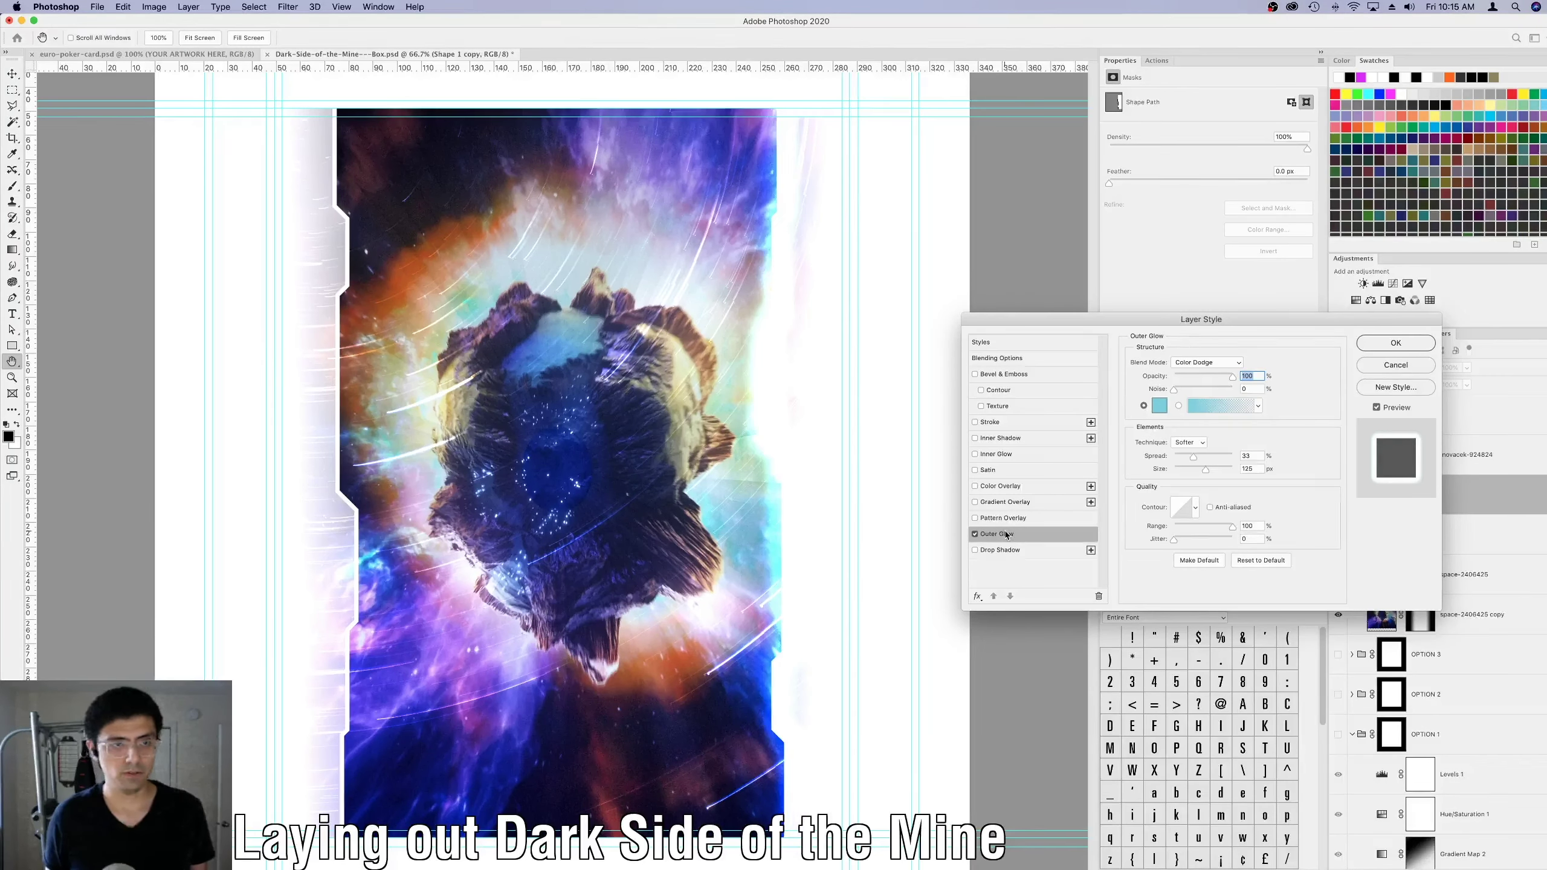
click(1249, 560)
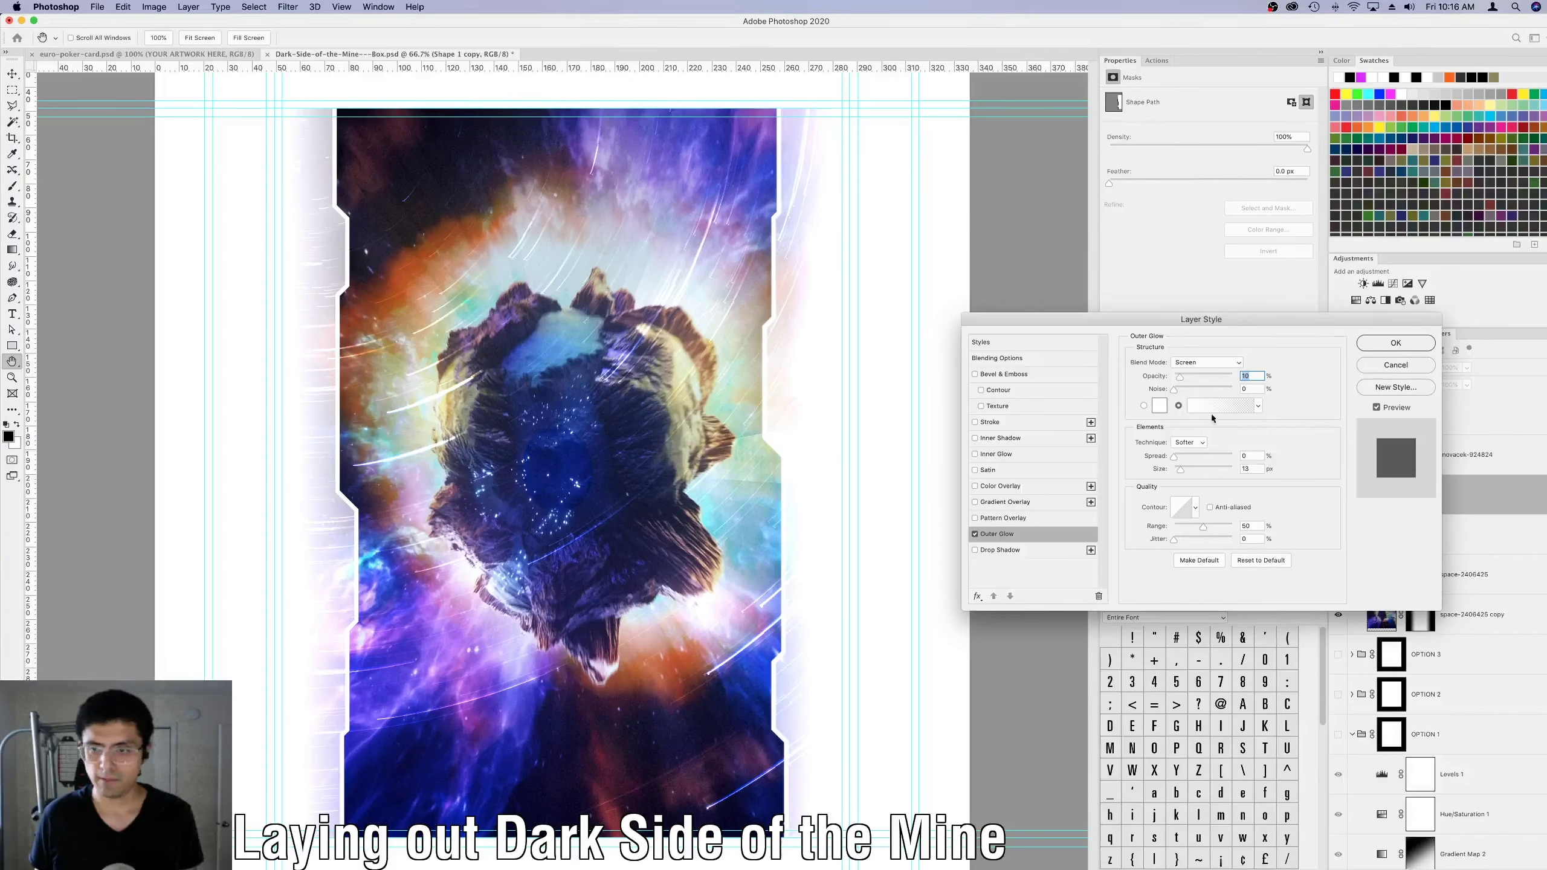
click(1032, 550)
click(1259, 532)
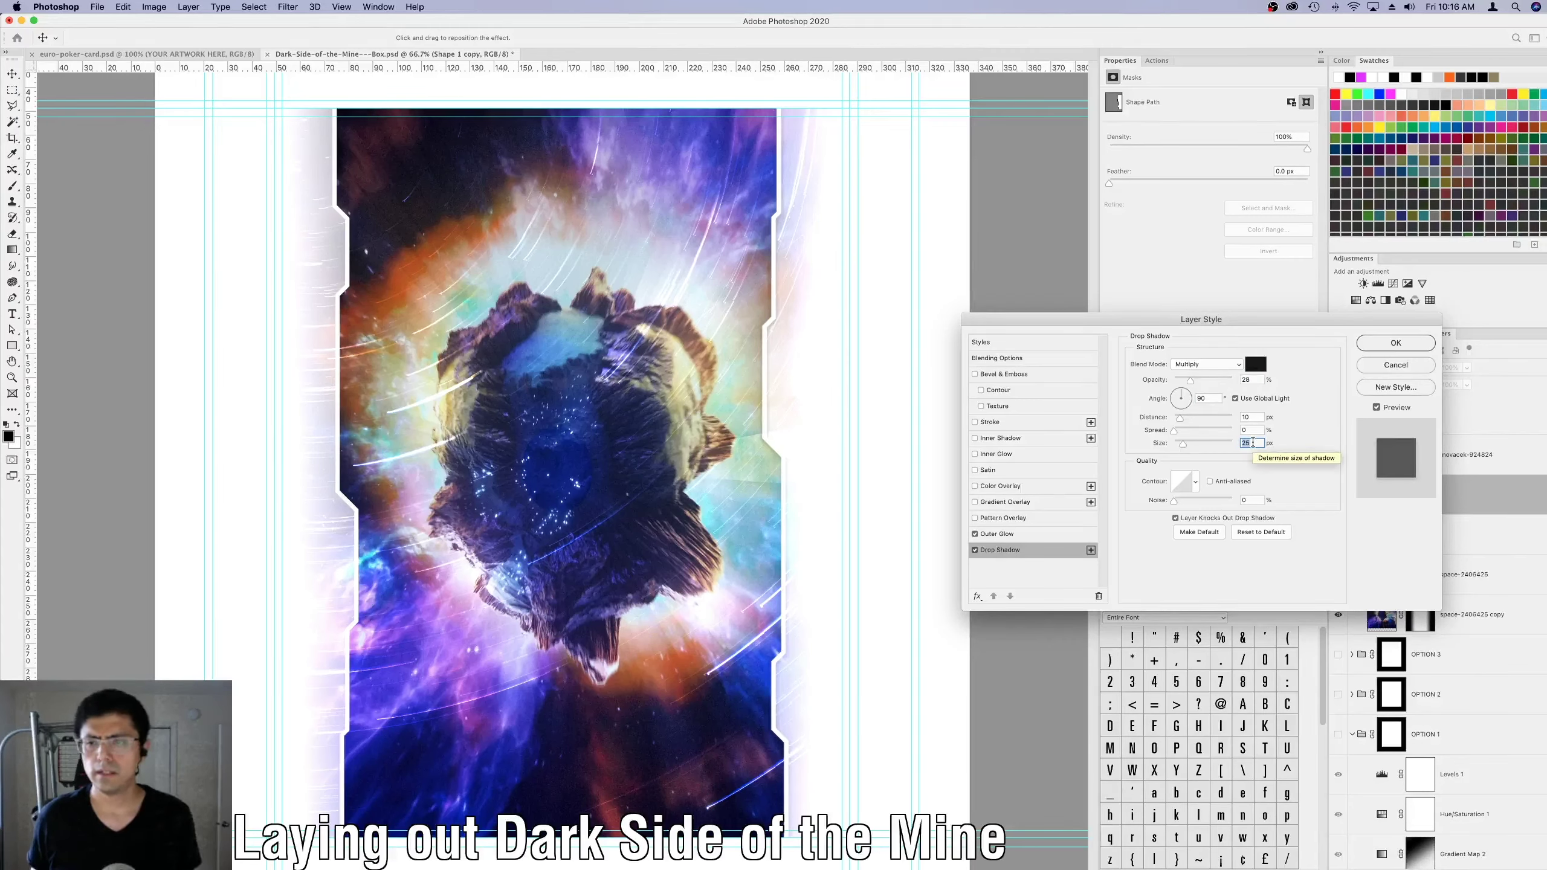
key(Return)
Copy the layer style of Shape 1 copy onto Shape 1.
right_click(1482, 503)
click(1401, 609)
right_click(1486, 536)
click(1406, 628)
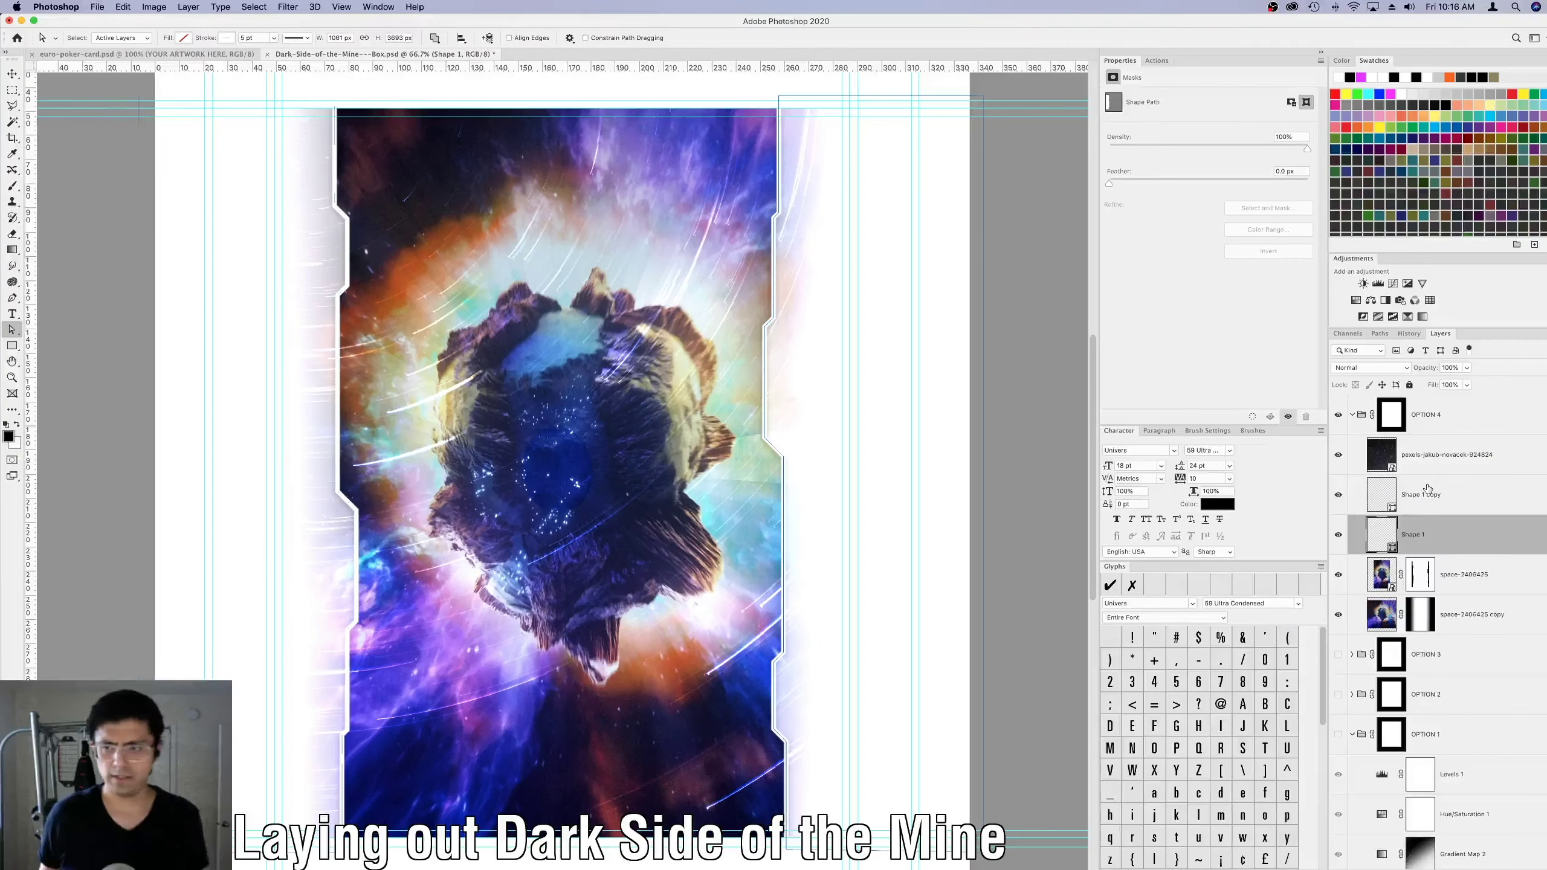
Set Shape 1's Outer Glow to a solid white at 42% opacity with a larger size, and copy its layer style to Shape 1 copy.
double_click(1488, 538)
double_click(1246, 376)
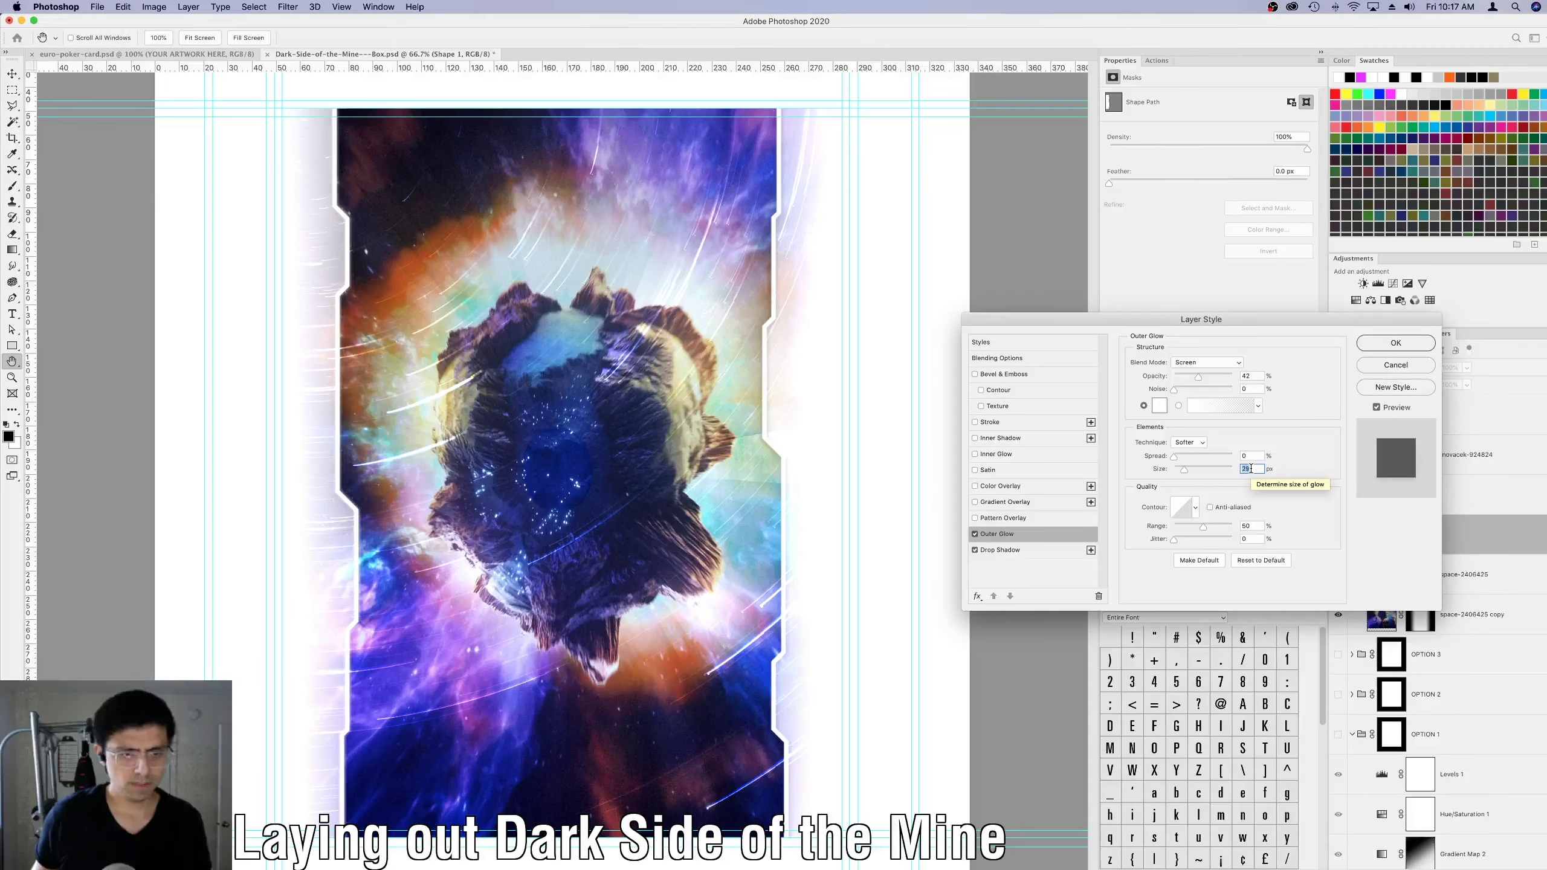
key(Return)
right_click(1448, 524)
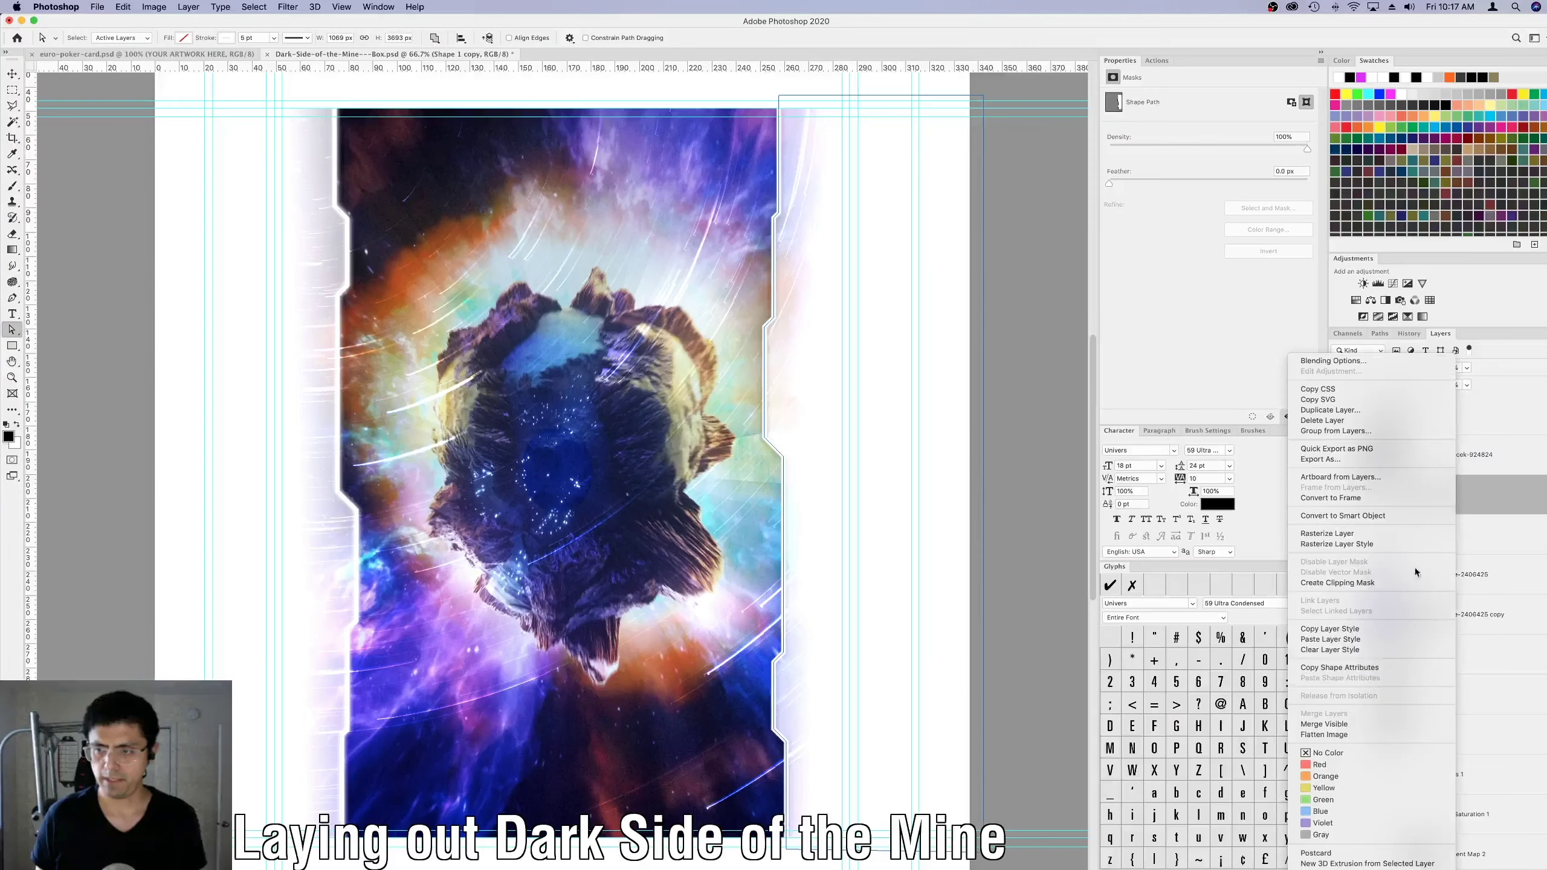
click(1414, 567)
Add a Hue/Saturation adjustment layer above space-2406425 and set its saturation to 20.
click(1474, 572)
key(super+minus)
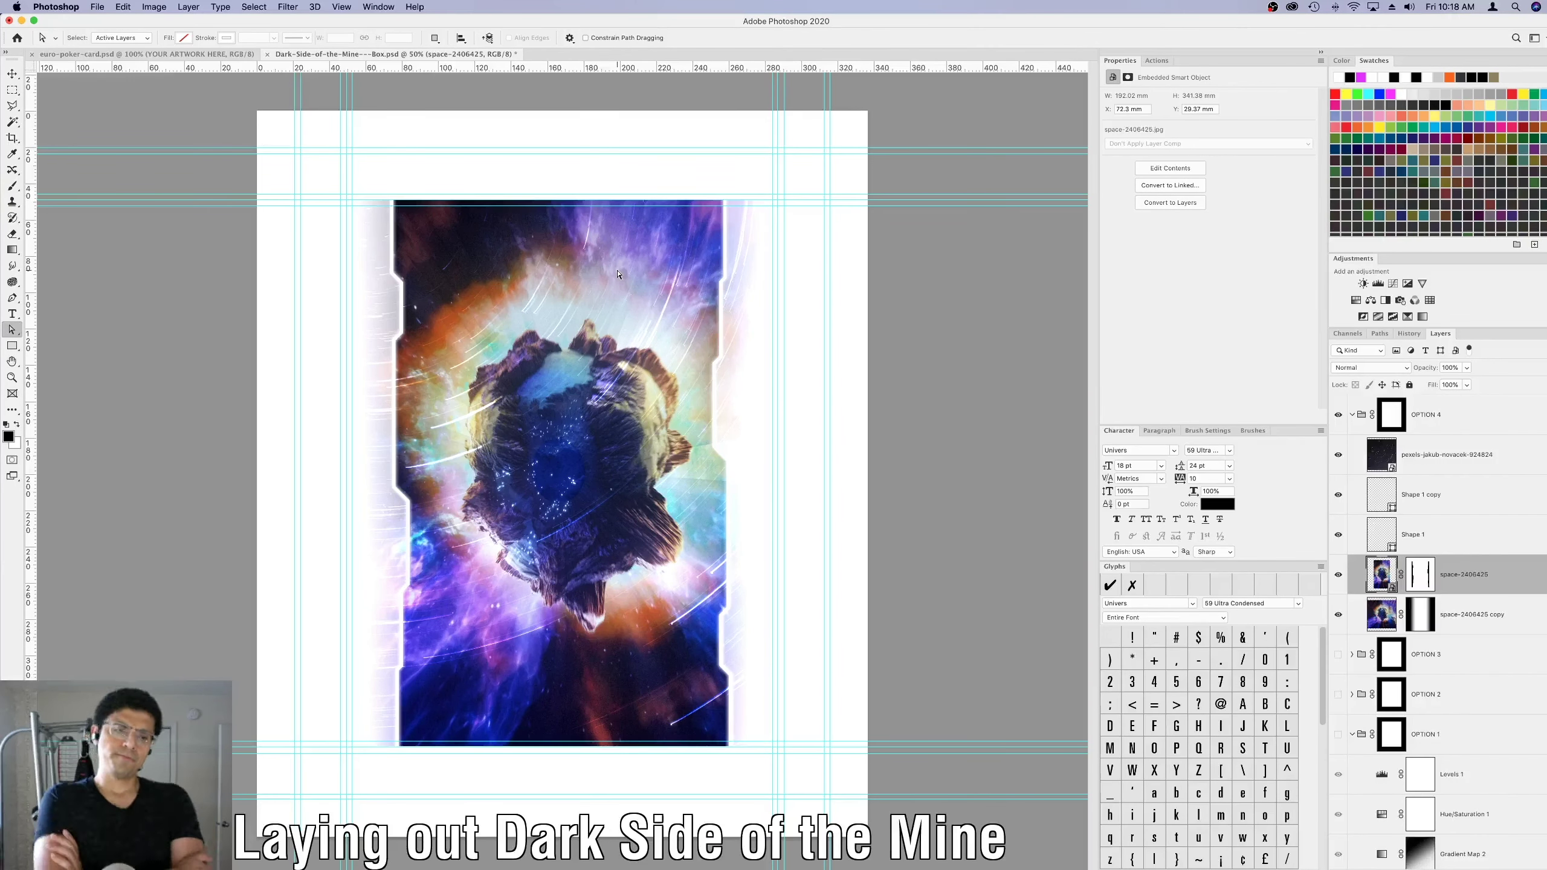
click(1356, 300)
click(1294, 155)
text(20)
key(Return)
Convert the box document to CMYK color while keeping its layers separate.
click(1428, 417)
click(153, 6)
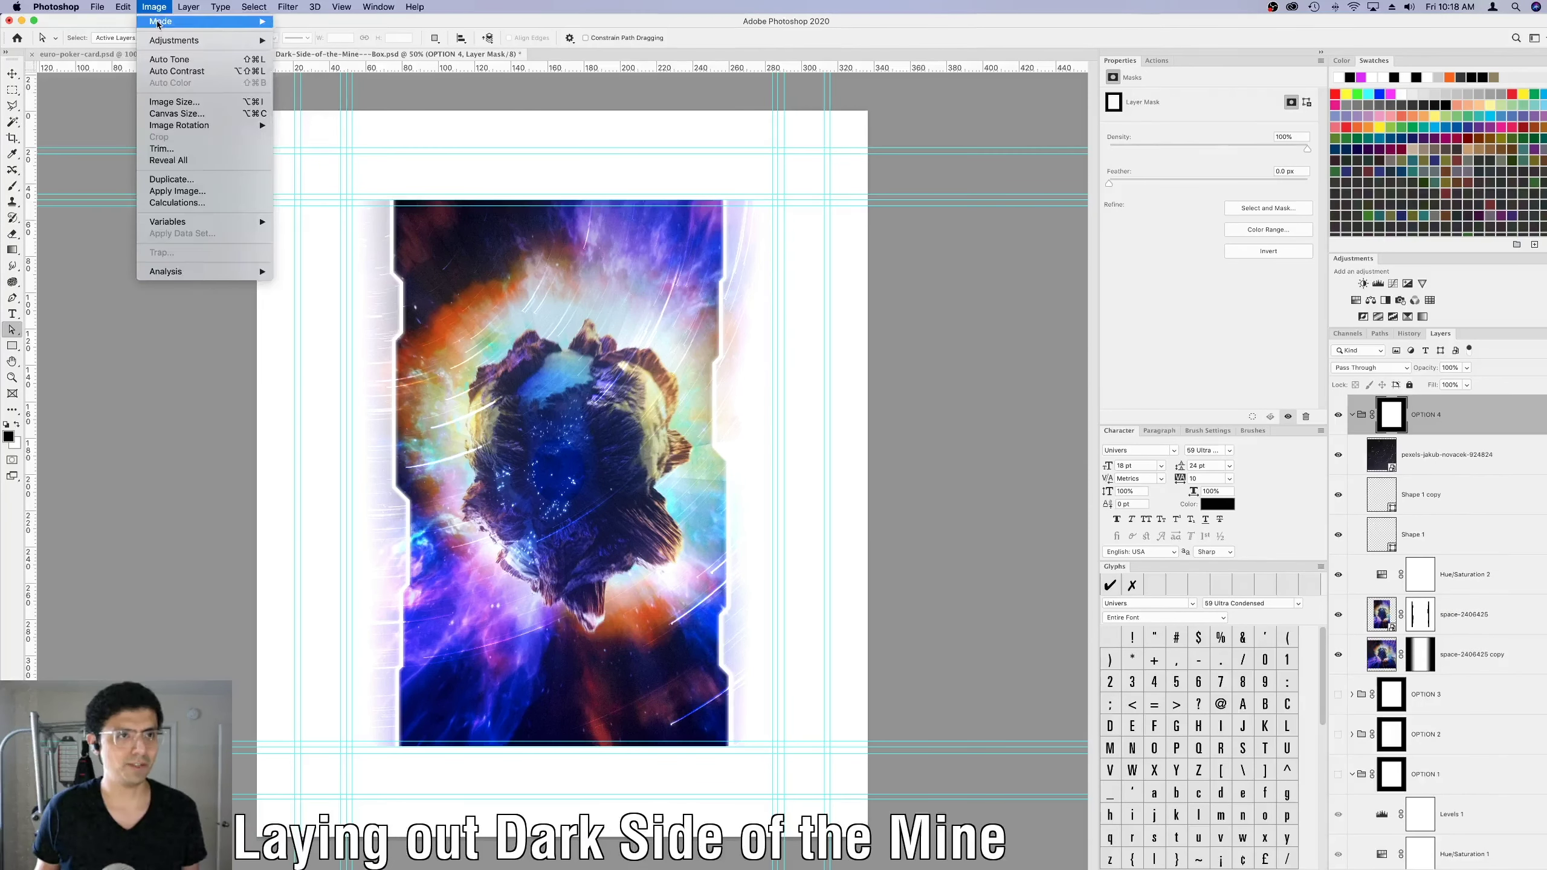
mouse_move(170, 20)
click(316, 102)
click(741, 284)
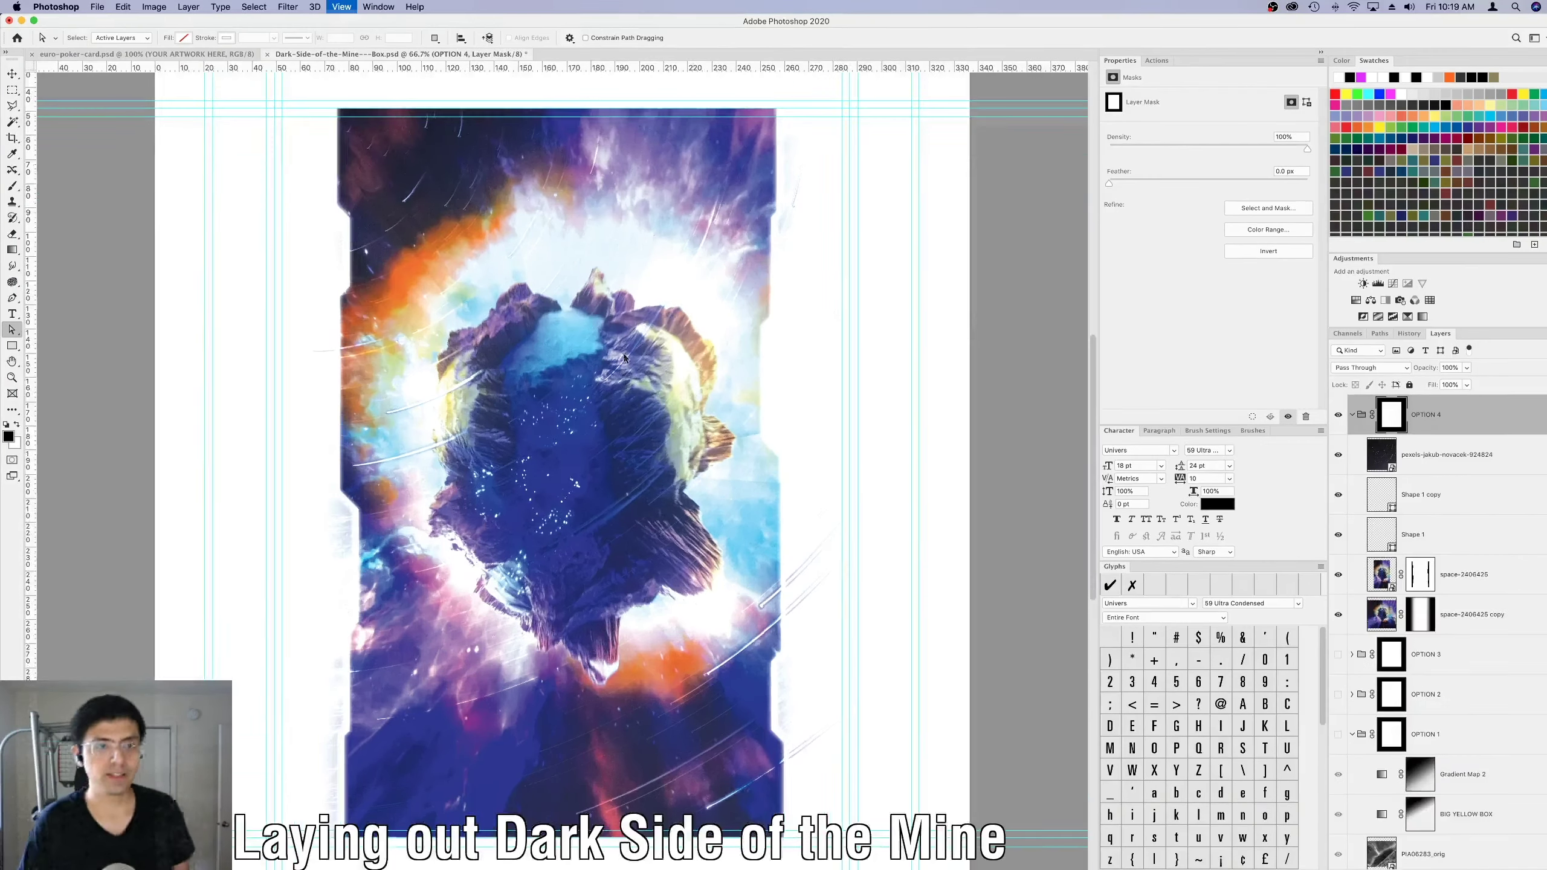
Open the embedded space-2406425 image, convert it to CMYK color and close it.
click(1461, 574)
double_click(1377, 574)
click(154, 6)
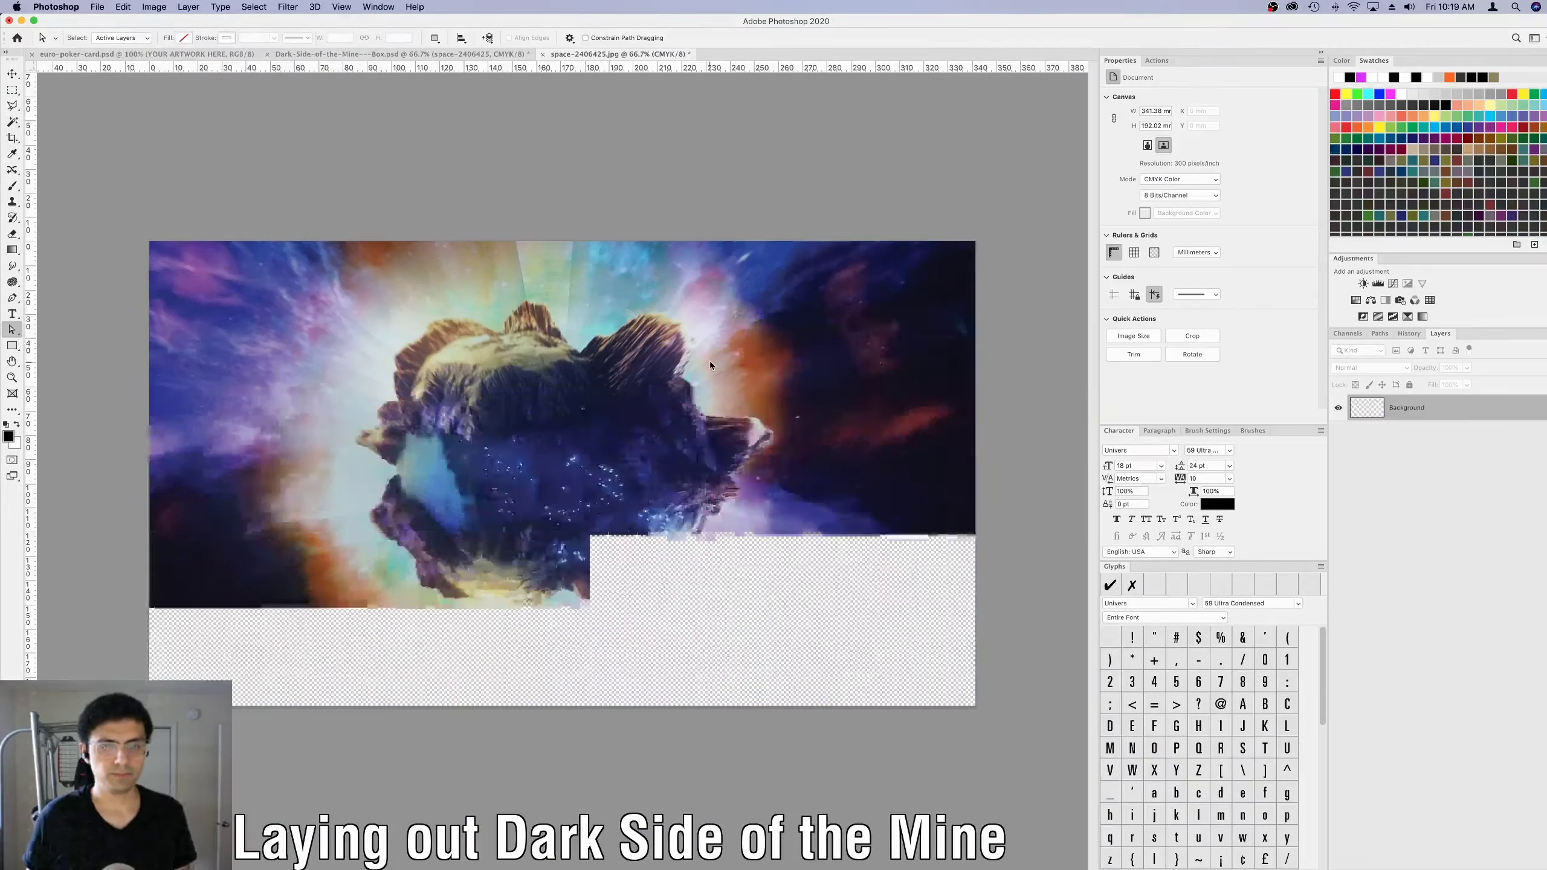
click(709, 360)
key(super+w)
Open the embedded star-trail image, convert it to CMYK color, save it at maximum JPEG quality 12 and close it.
click(1416, 514)
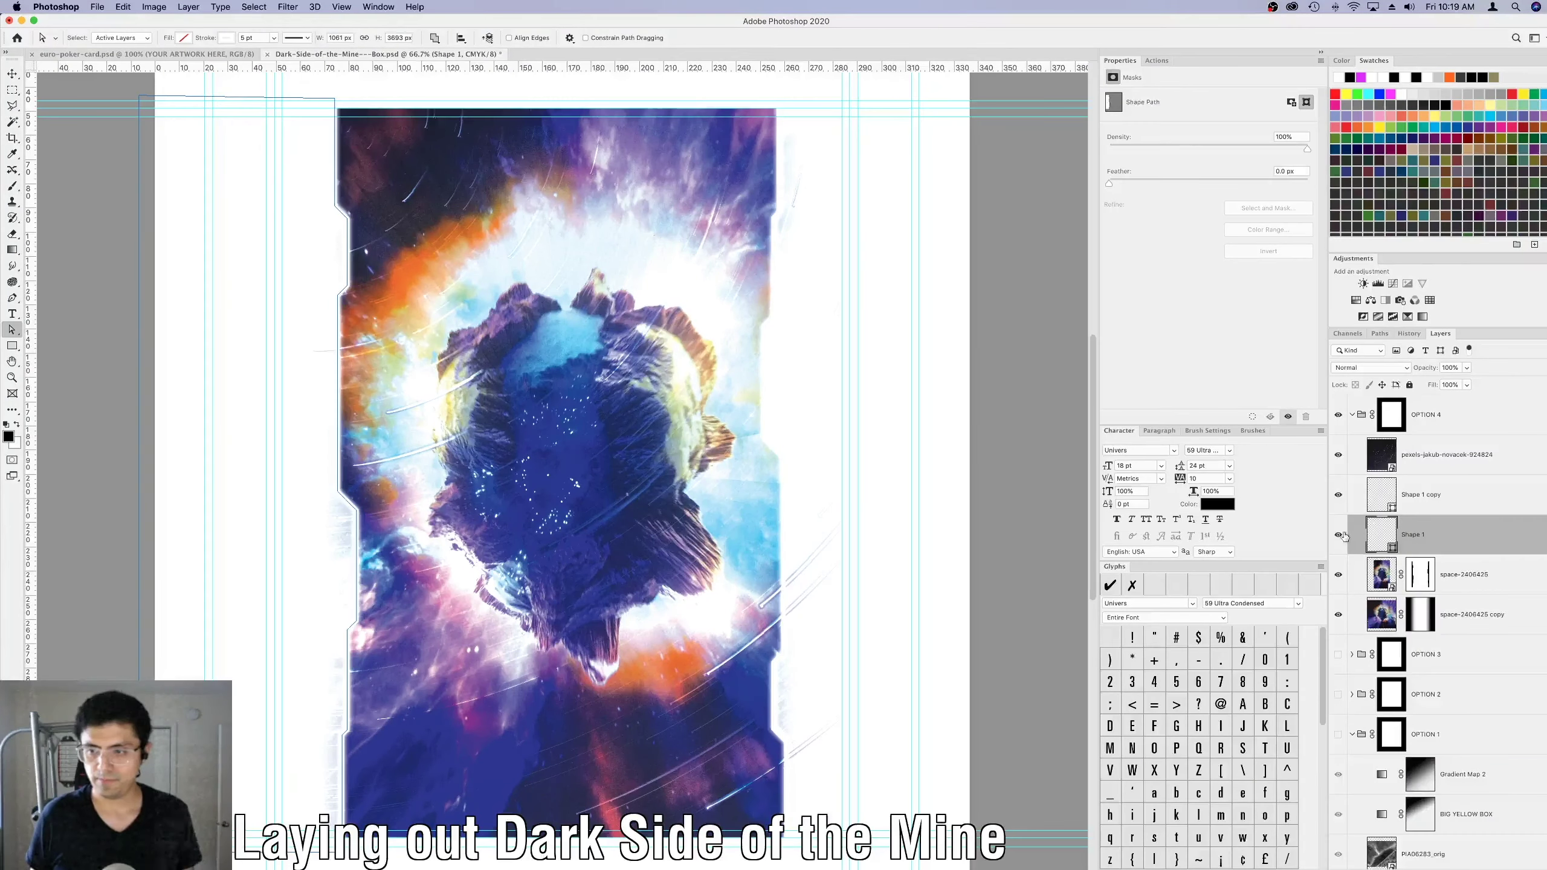
click(1338, 534)
click(1446, 455)
click(1338, 534)
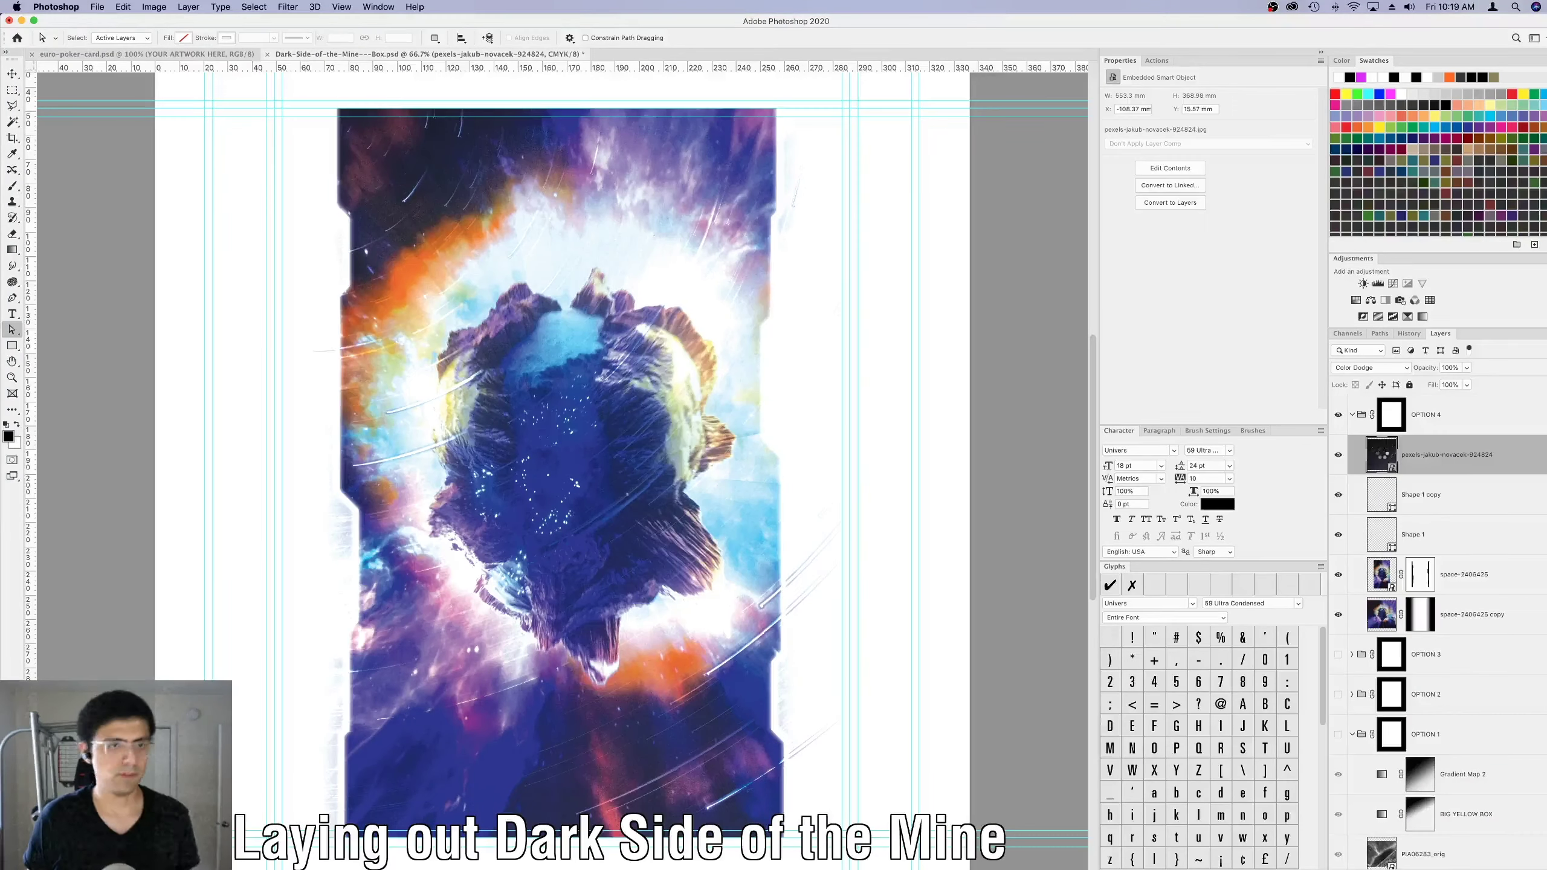
double_click(1381, 455)
click(154, 6)
key(super+s)
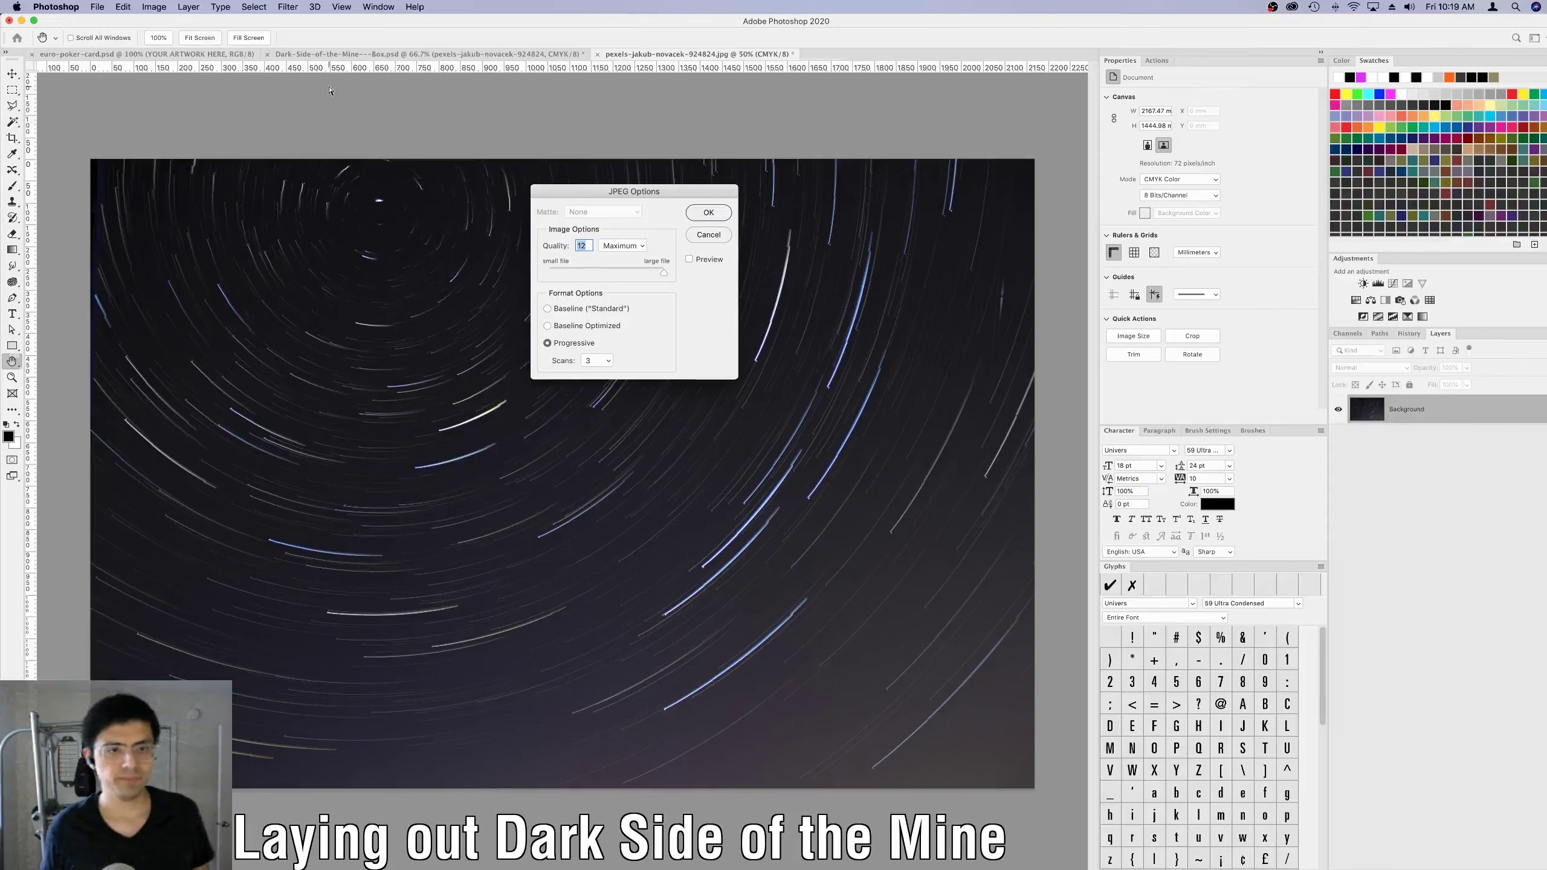
key(Return)
key(super+w)
Open the embedded star-trail image for editing and convert it to Grayscale.
click(1370, 367)
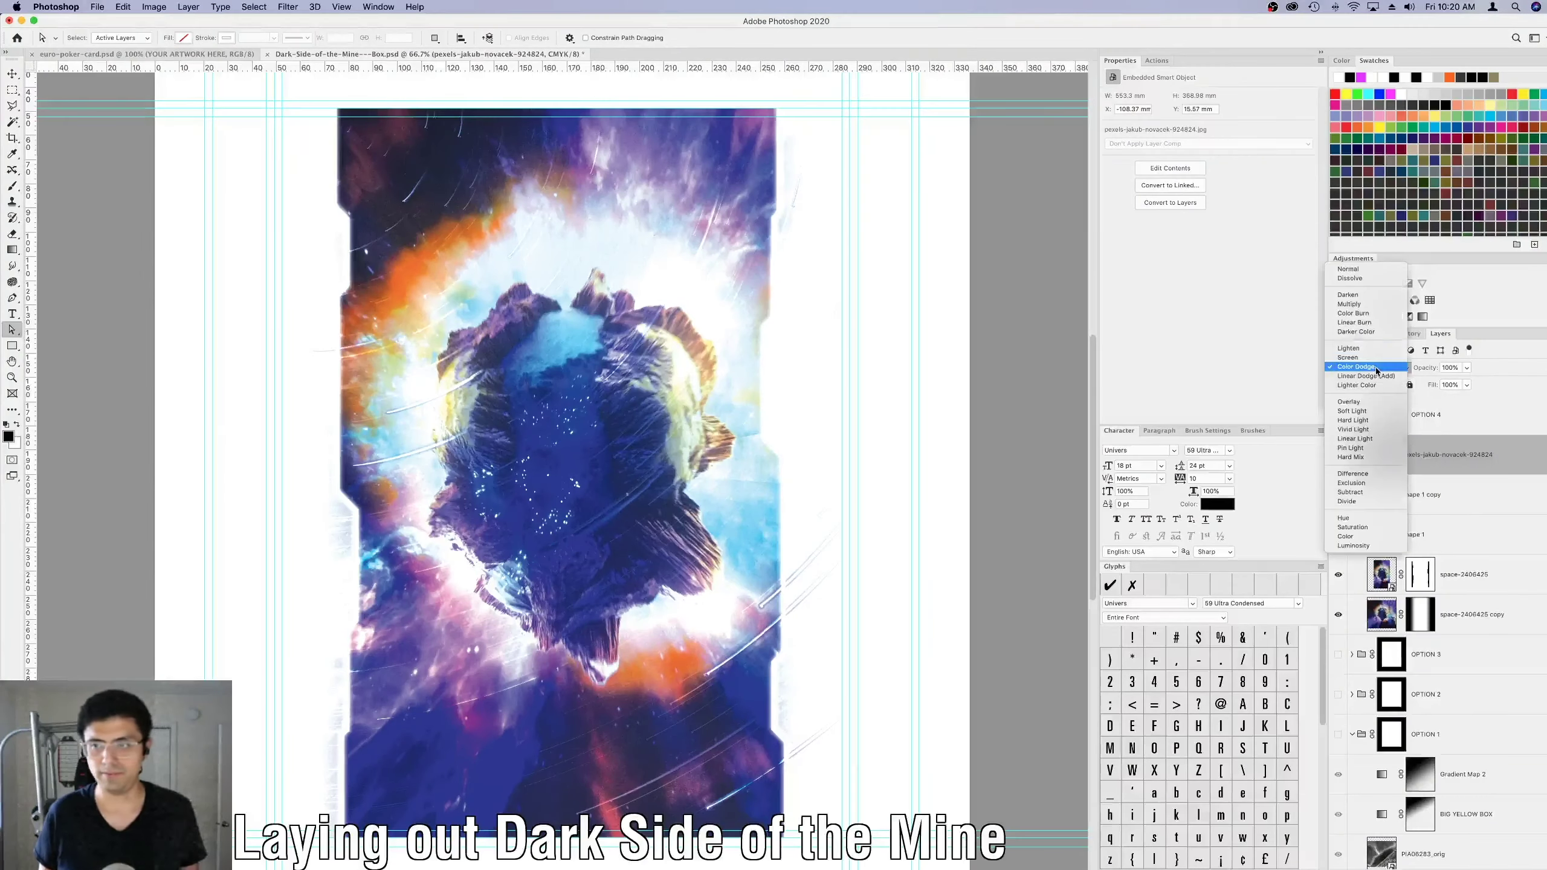
click(1422, 412)
double_click(1381, 455)
click(154, 7)
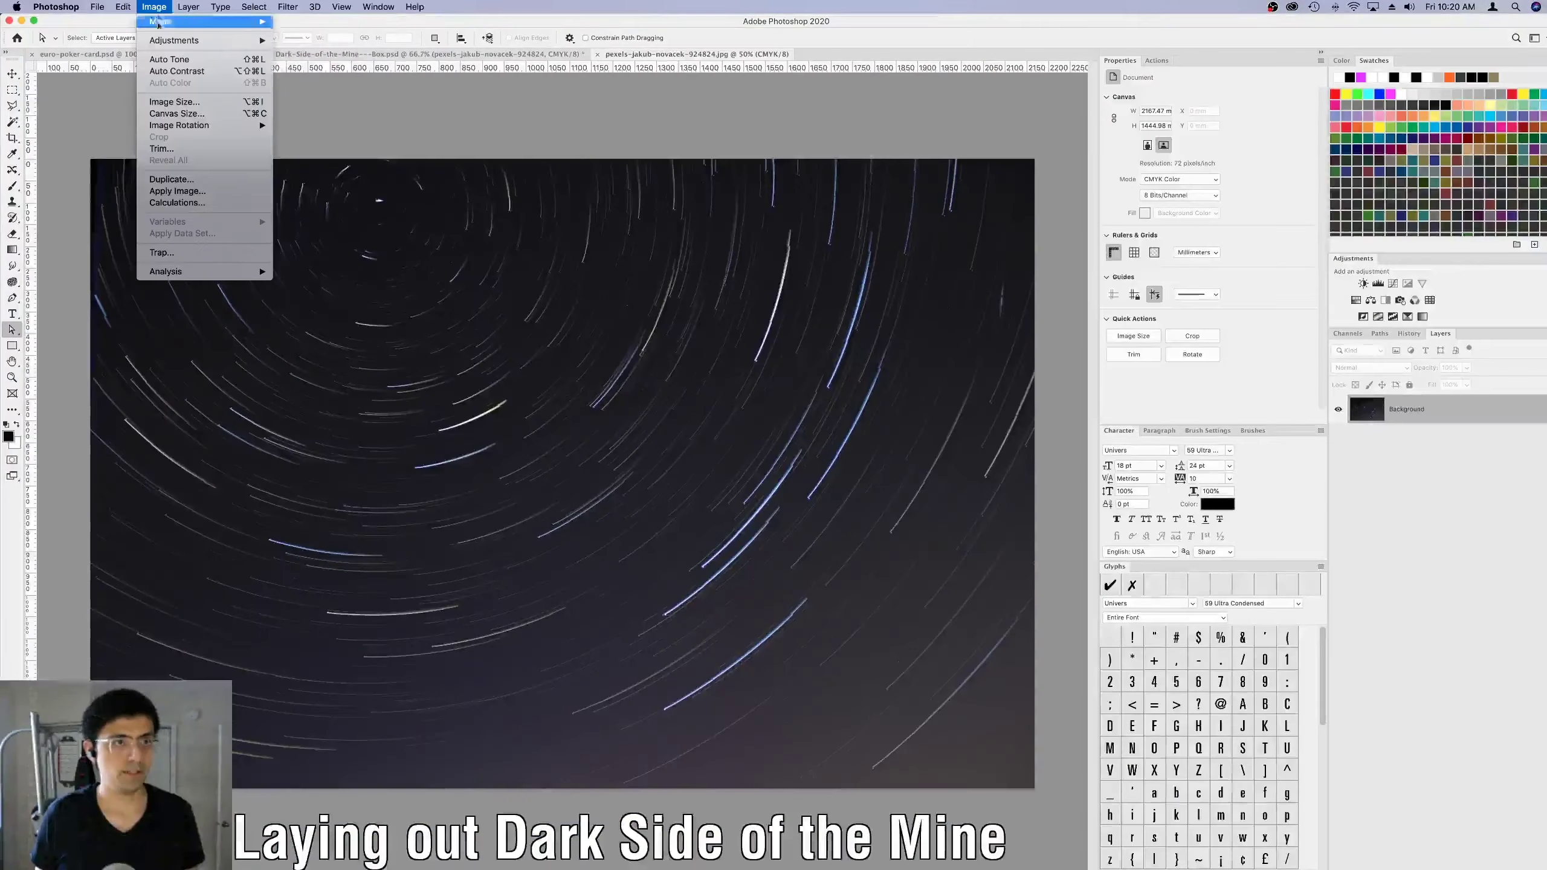
click(681, 345)
Darken the shadows of the grayscale star-trail image with Levels, save it and close it.
key(super+alt+l)
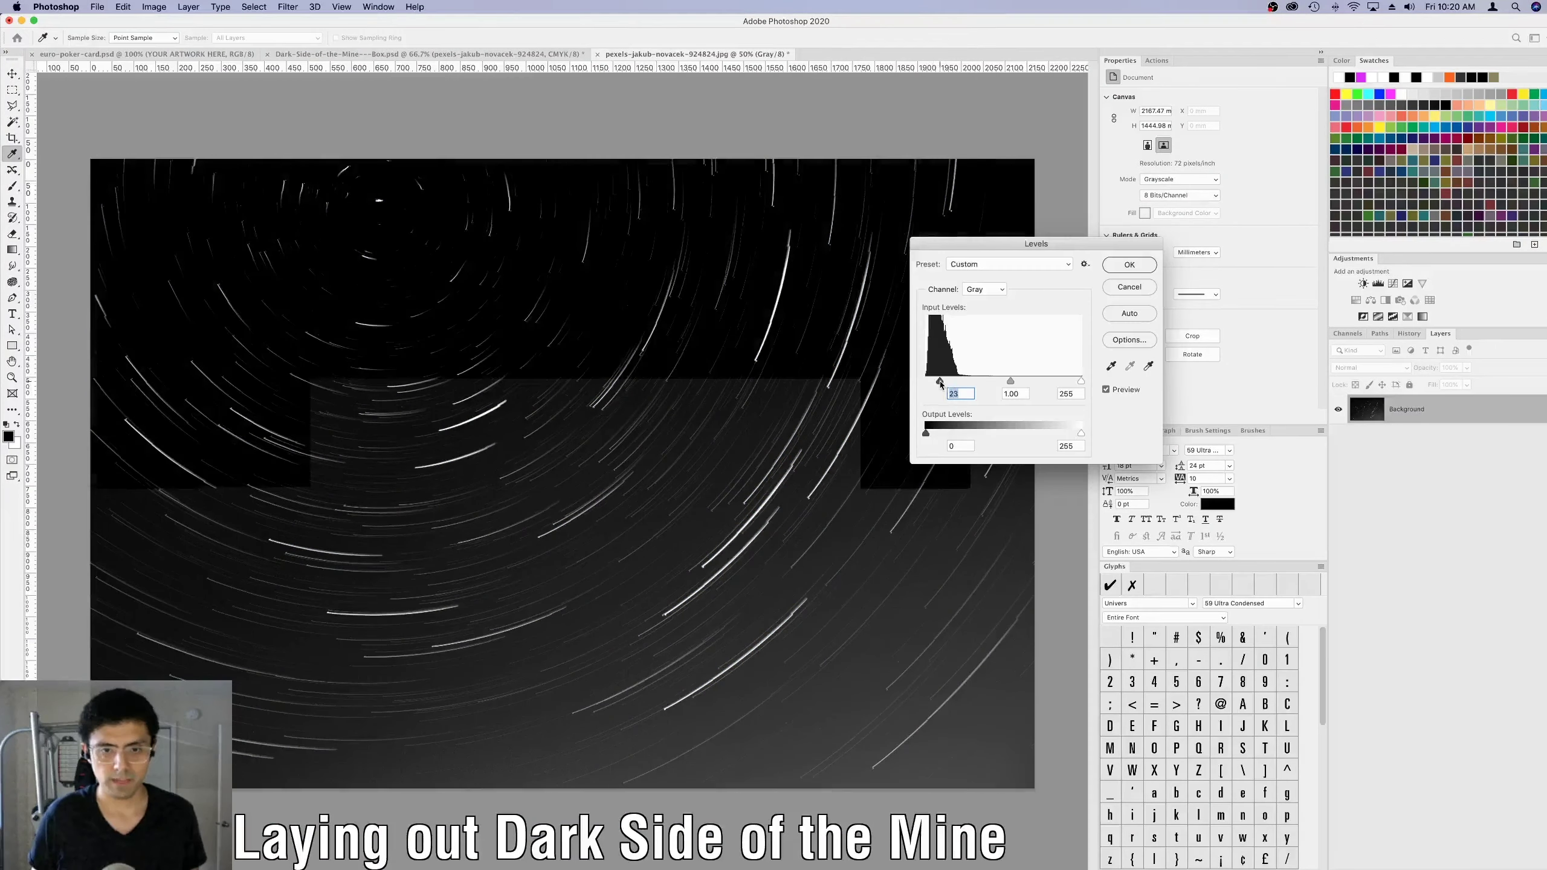
key(Tab)
key(Tab)
key(Return)
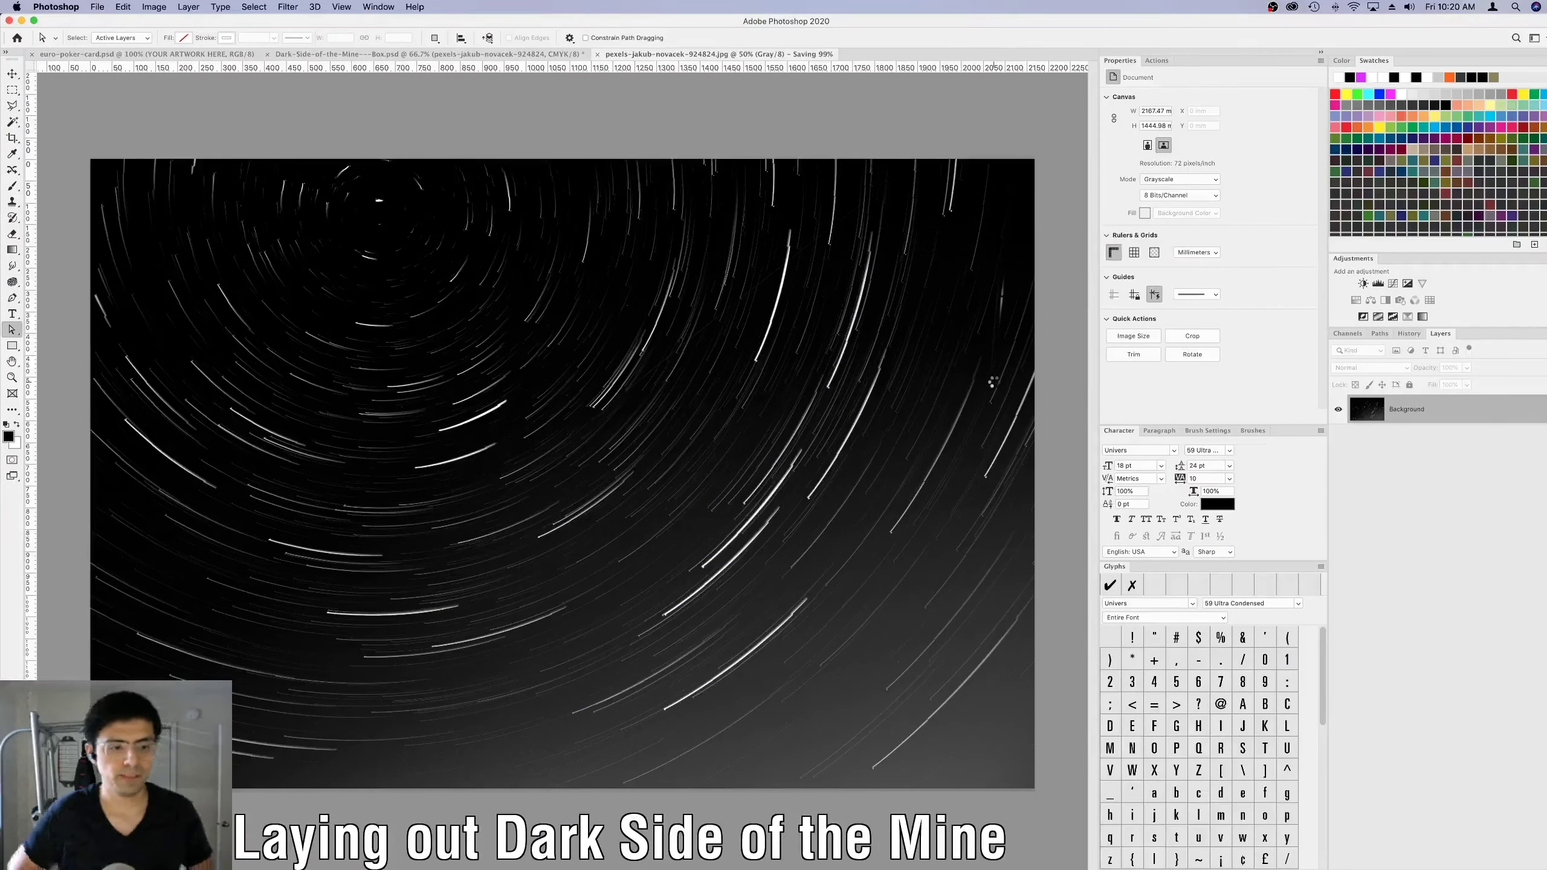
key(super+s)
key(super+w)
Duplicate the star-trail layer beneath space-2406425 copy, with Normal blending and 30% opacity.
drag(1375, 476, 1378, 635)
click(1370, 368)
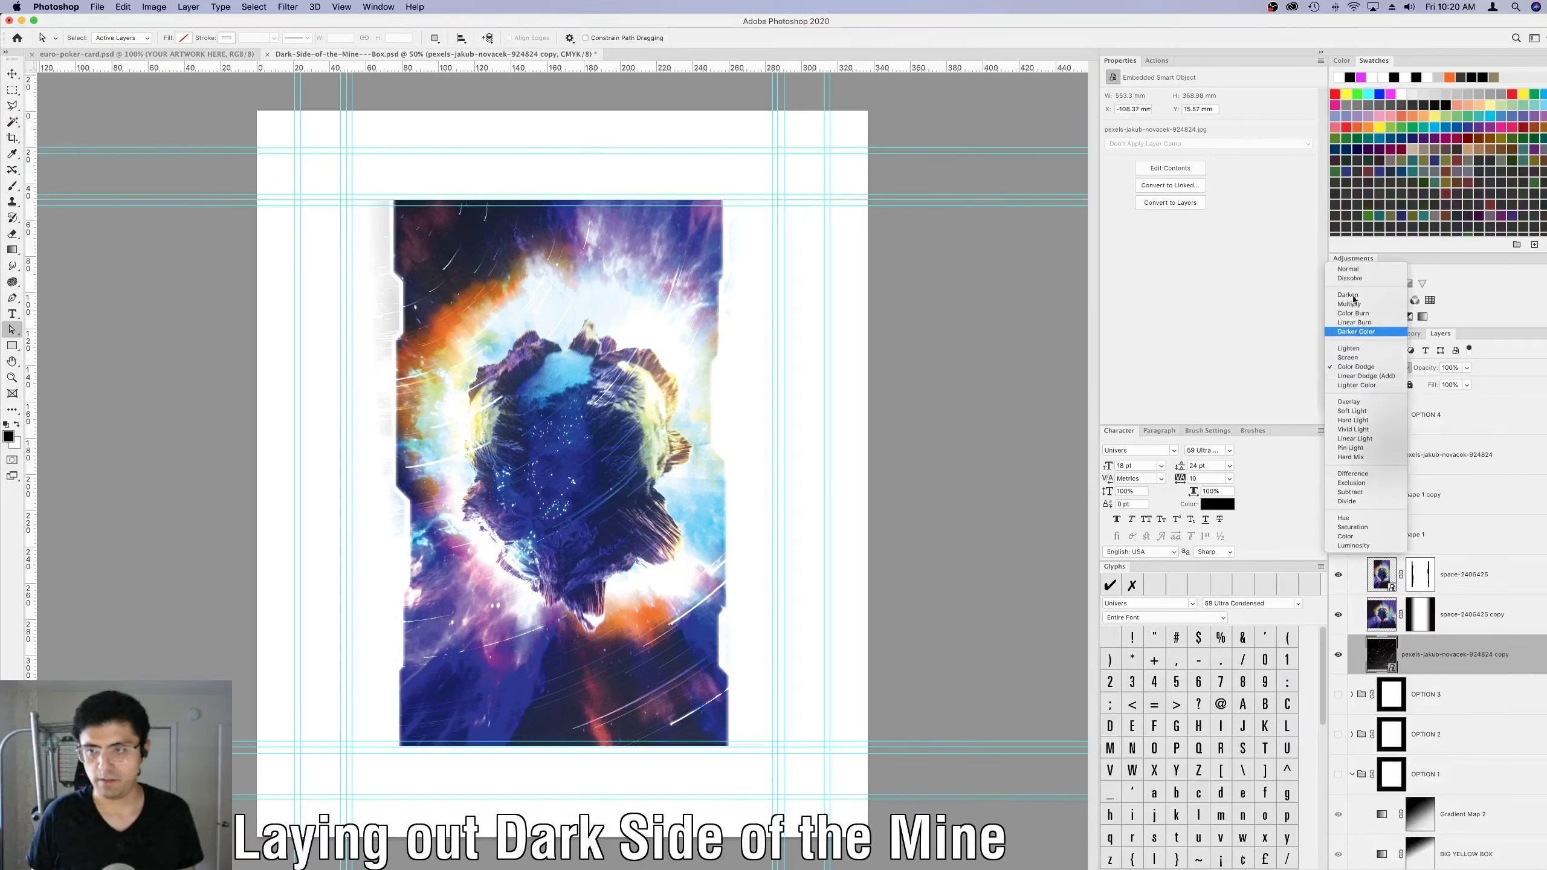
click(1349, 299)
key(v)
key(2)
key(3)
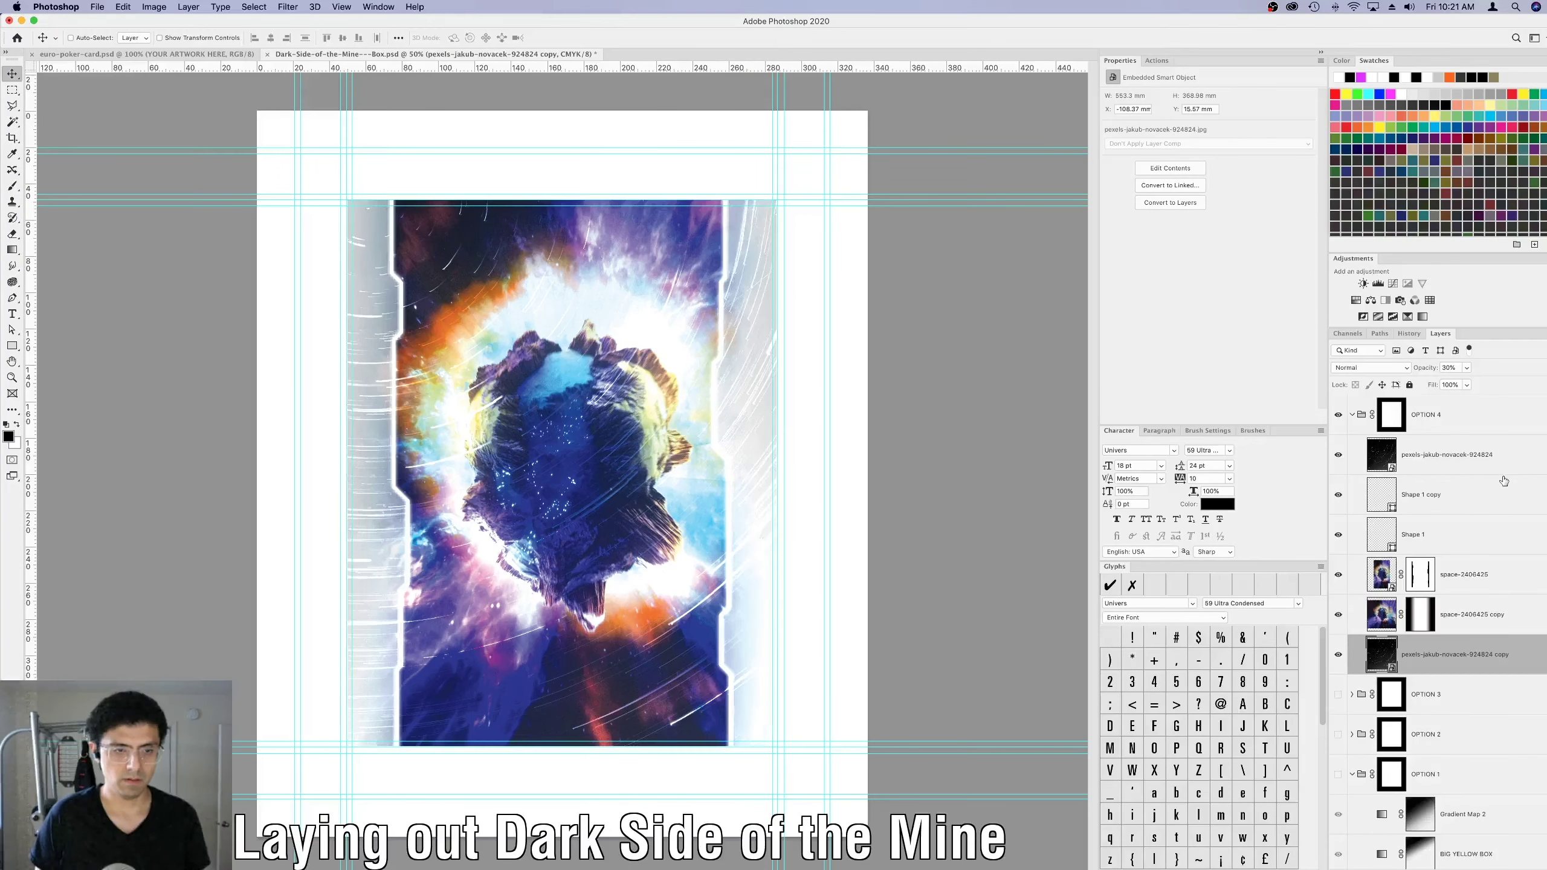
Apply an Invert smart filter to the star-trail copy at the base of OPTION 4.
click(1501, 487)
click(1465, 657)
key(super+l)
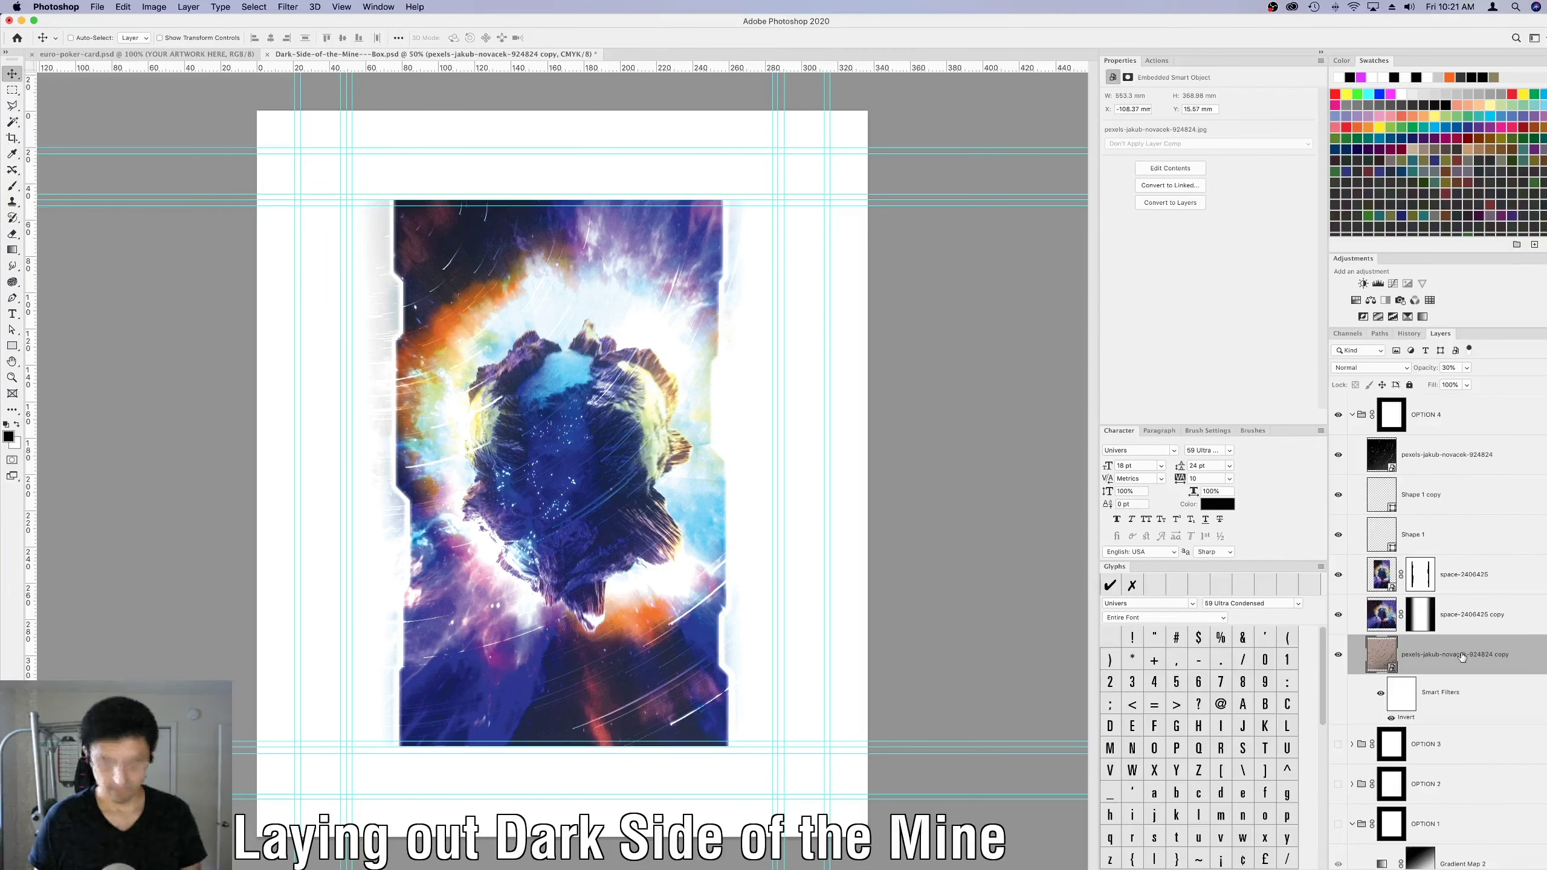
Place the original star-trail layer directly above space-2406425 and clip it to that image.
click(1446, 459)
drag(1445, 459, 1450, 552)
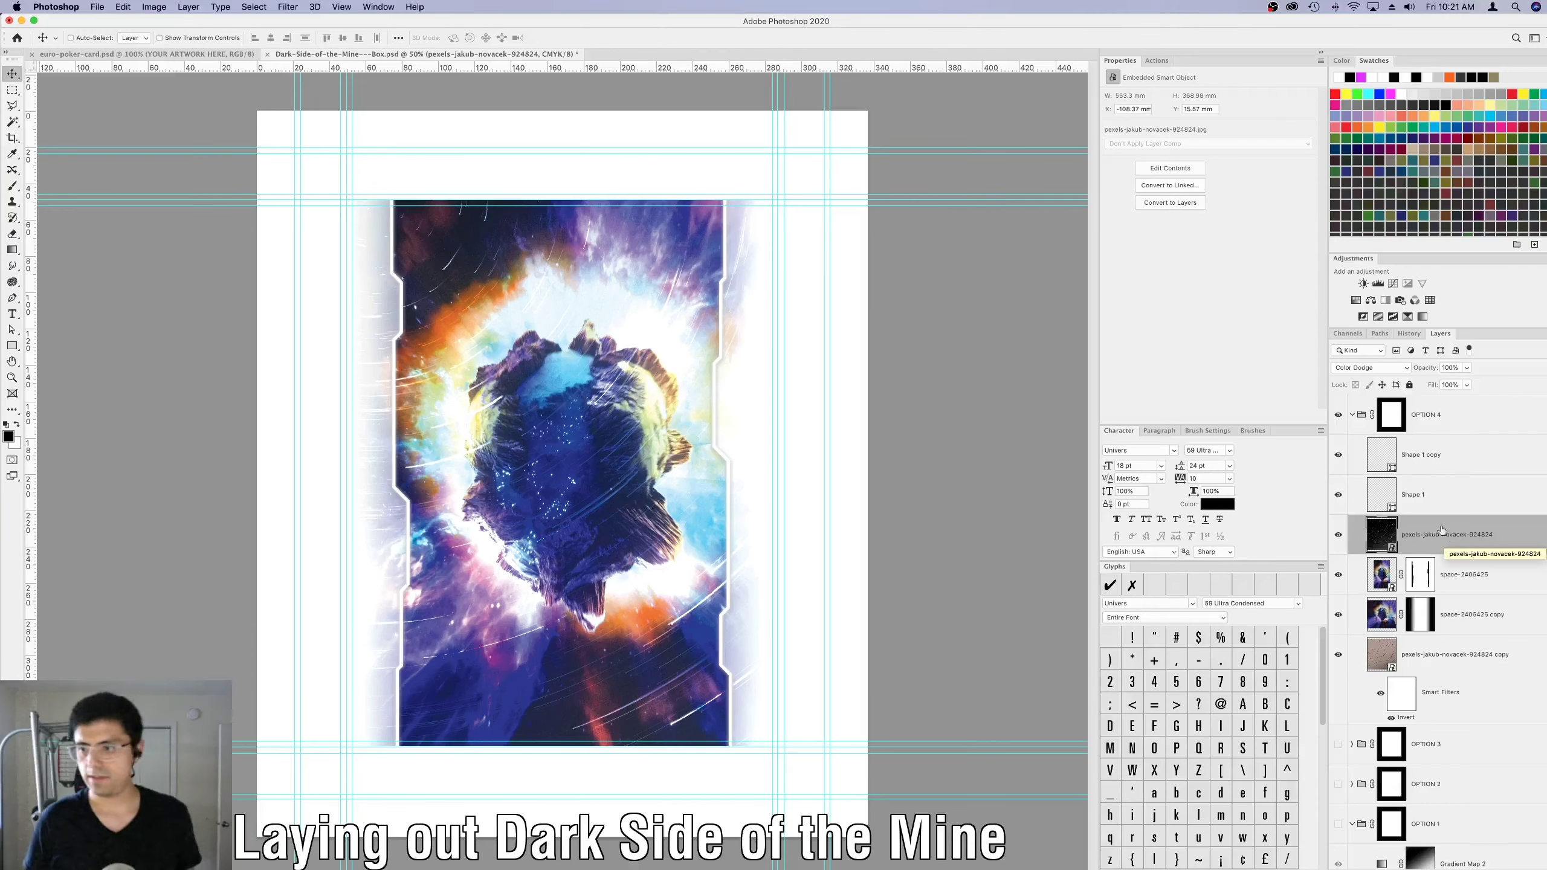
right_click(1470, 536)
click(1419, 615)
Set the lower star-trail copy's opacity to 10% and turn off its Invert filter.
click(1486, 647)
key(1)
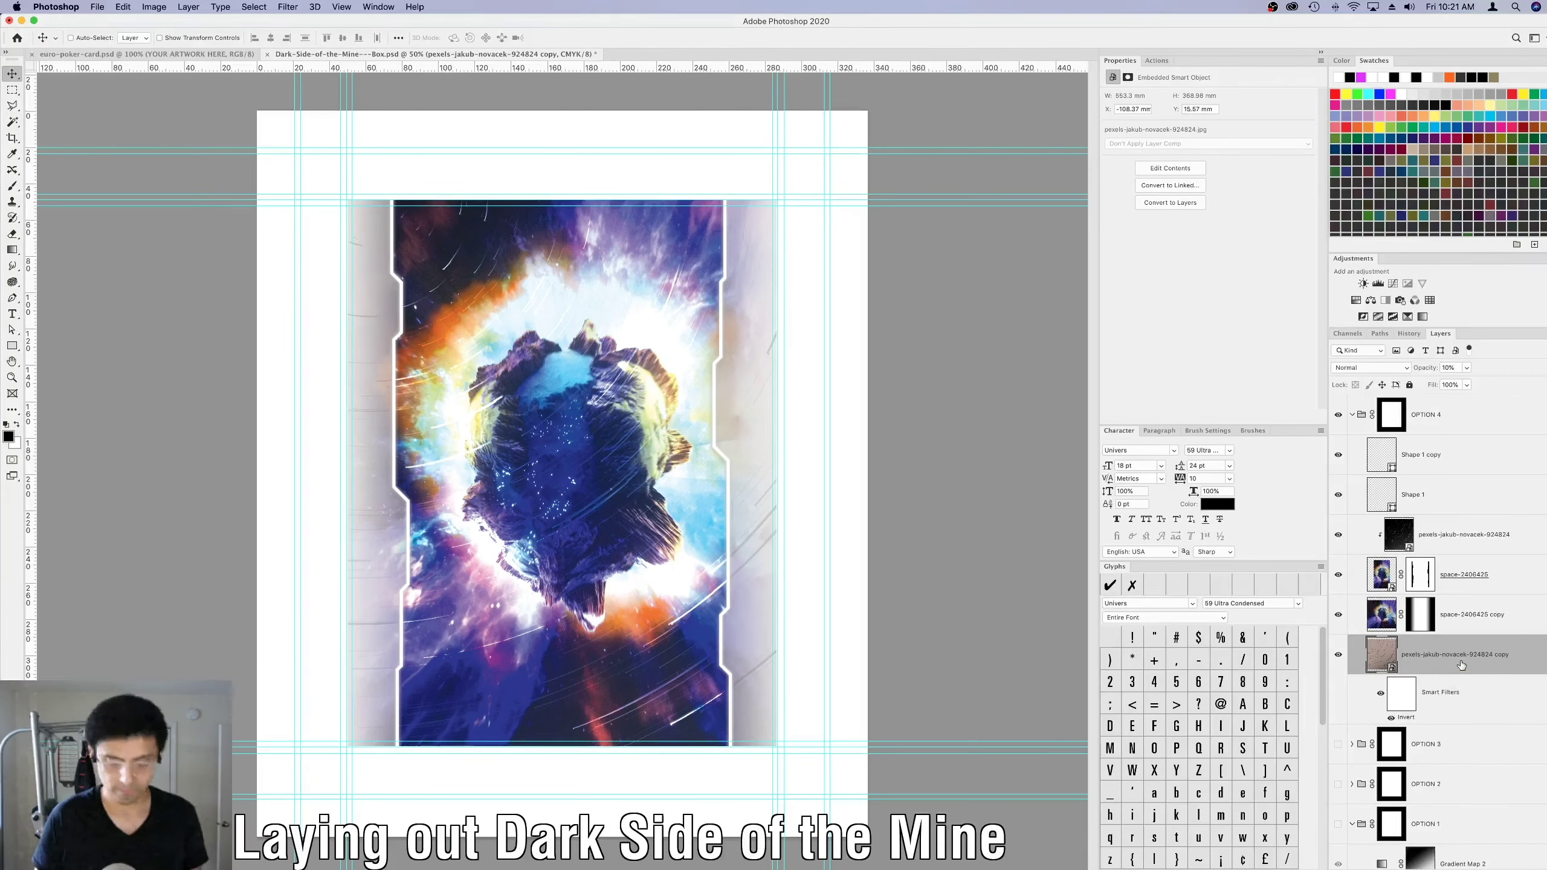
click(1382, 695)
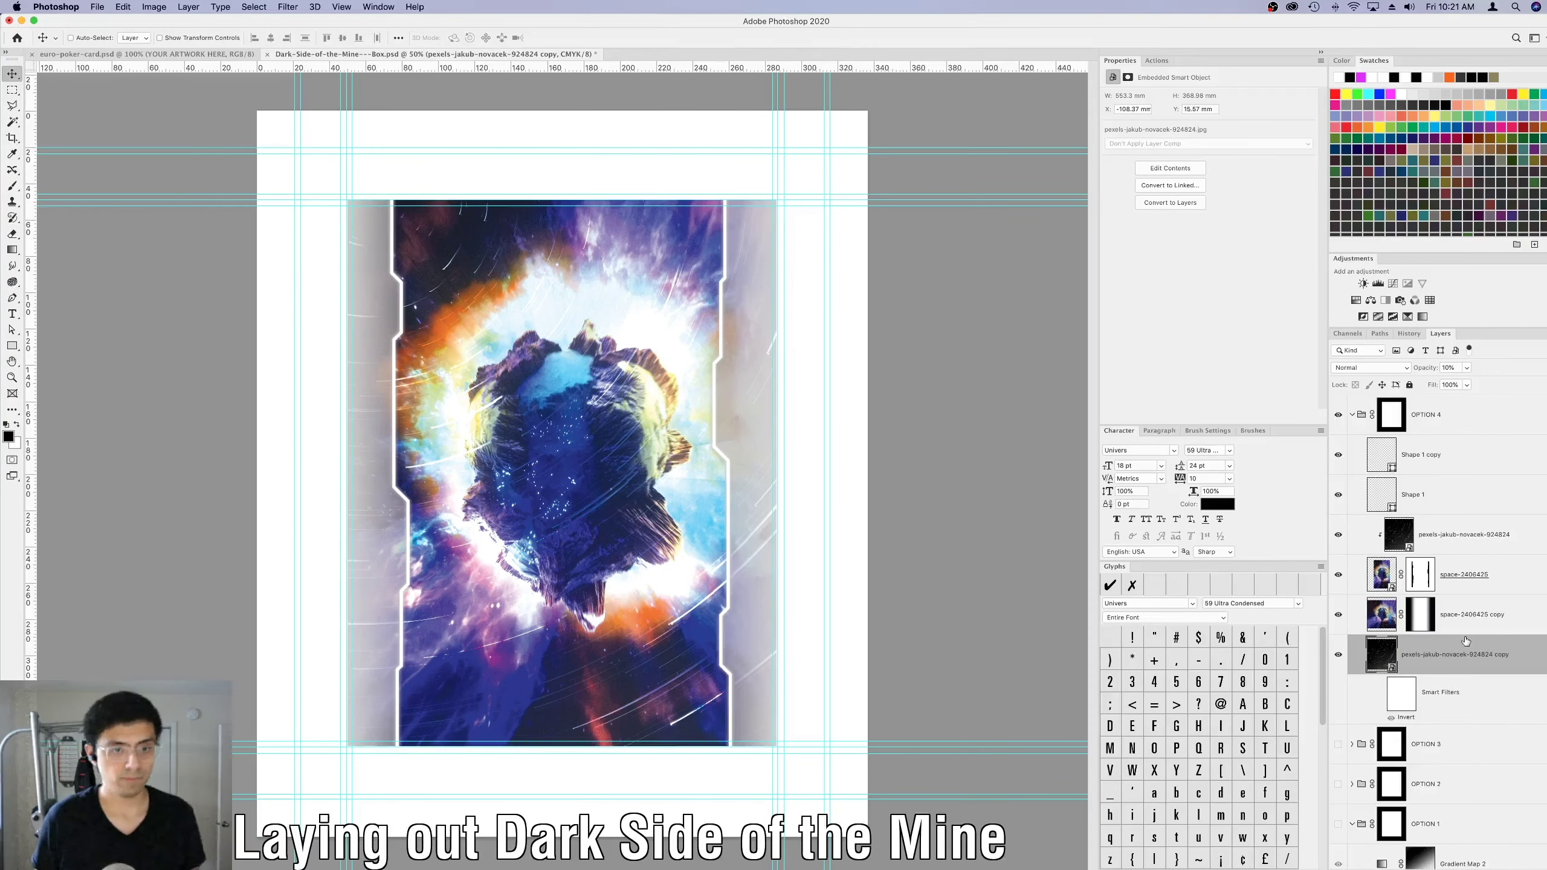
Shift both star-trail layers together down and to the right, and undo the space image's move.
super+click(1461, 535)
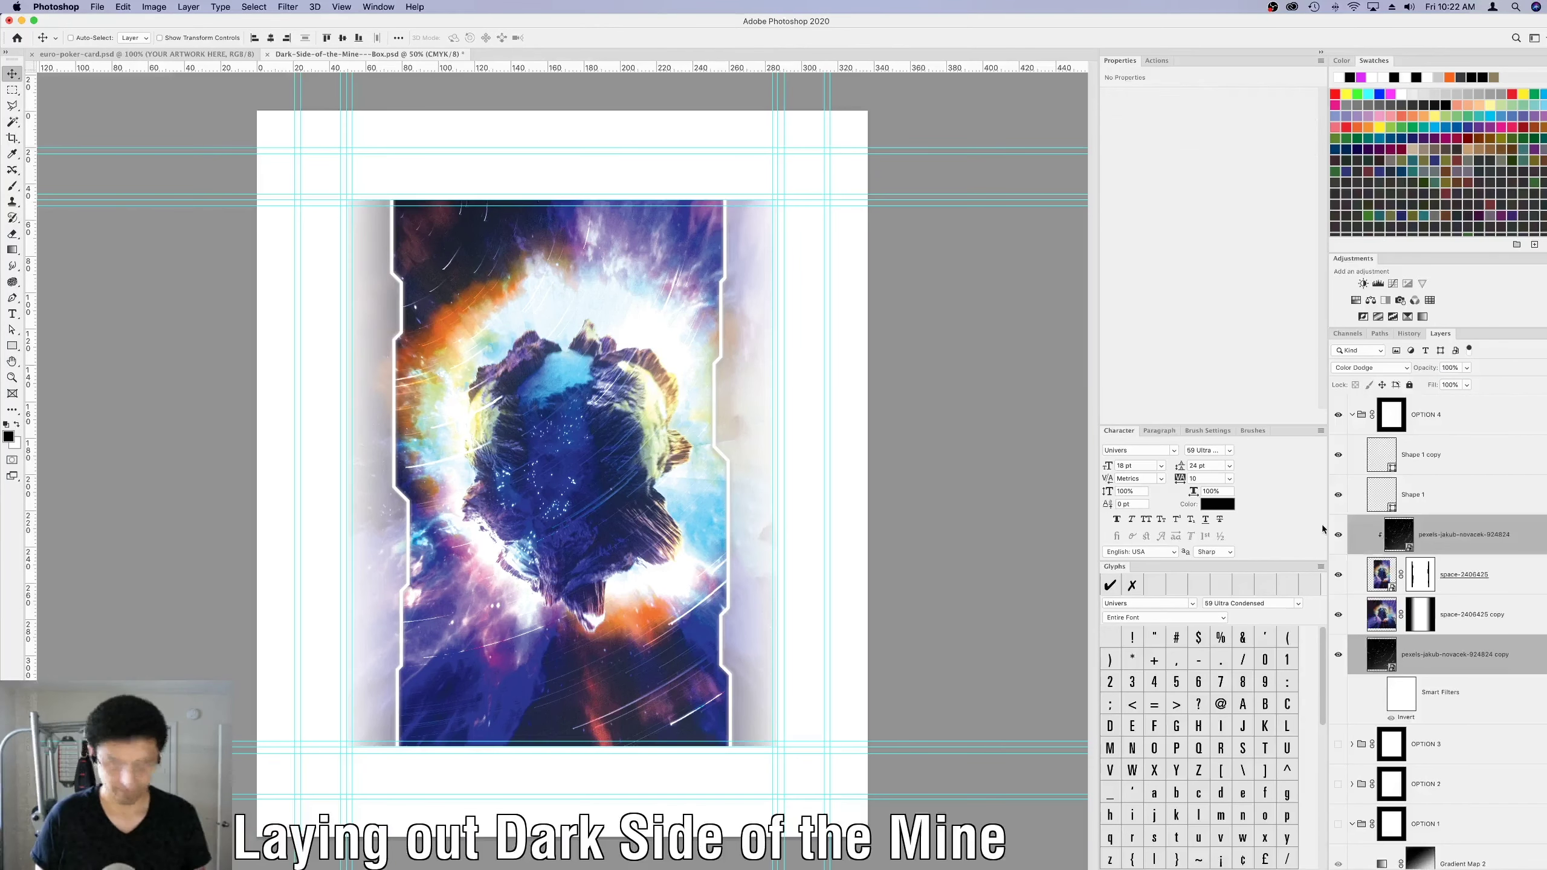
drag(463, 347, 527, 420)
click(1432, 590)
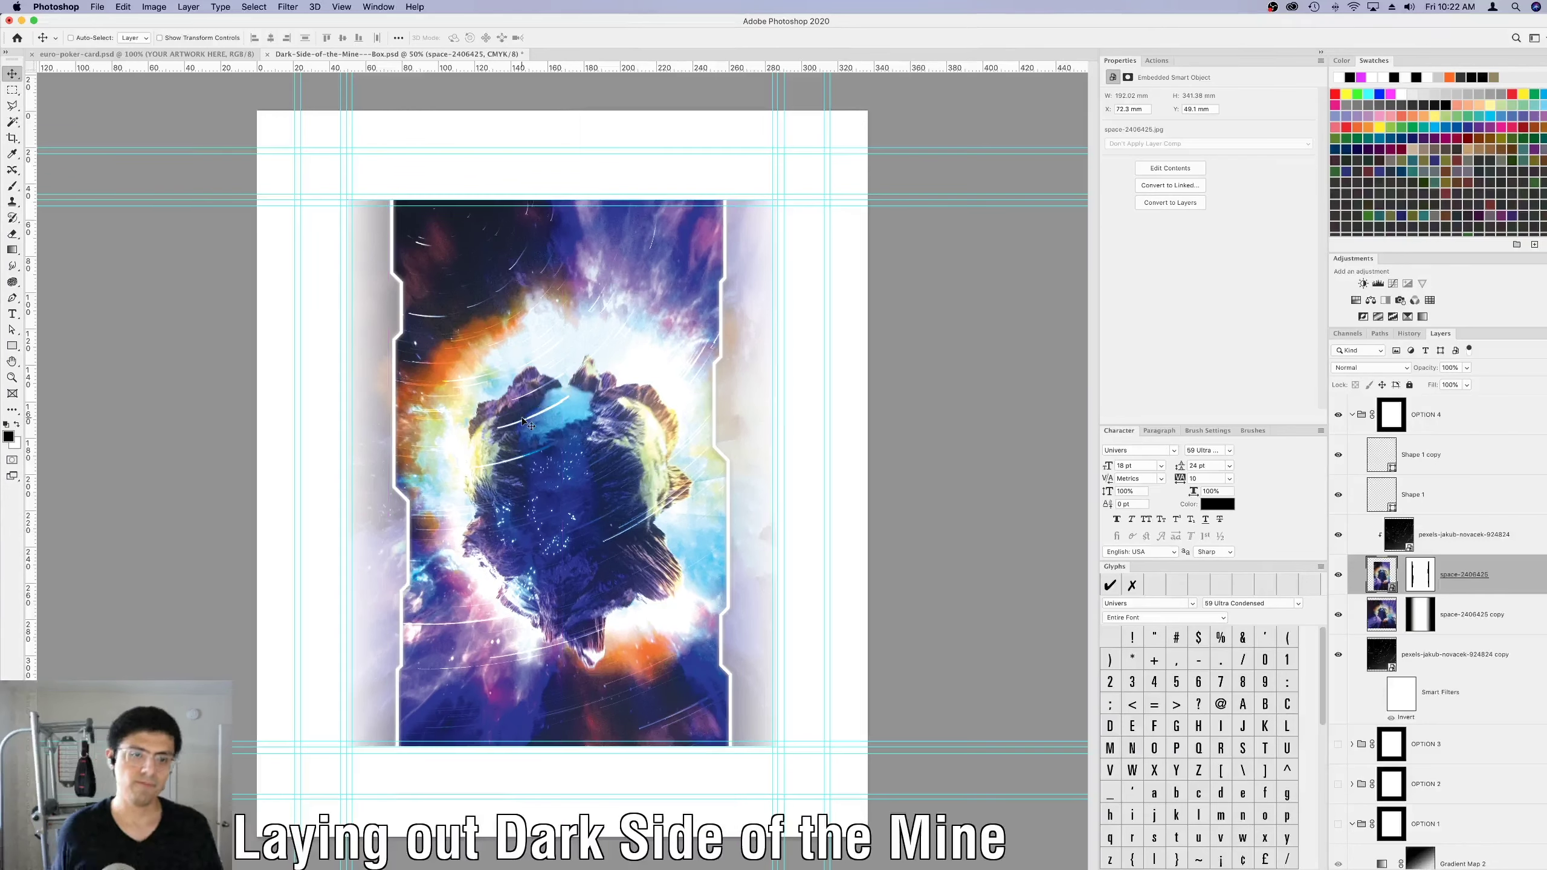
key(super+z)
Duplicate the OPTION 4 group as OPTION 5 and hide the original group.
click(1441, 468)
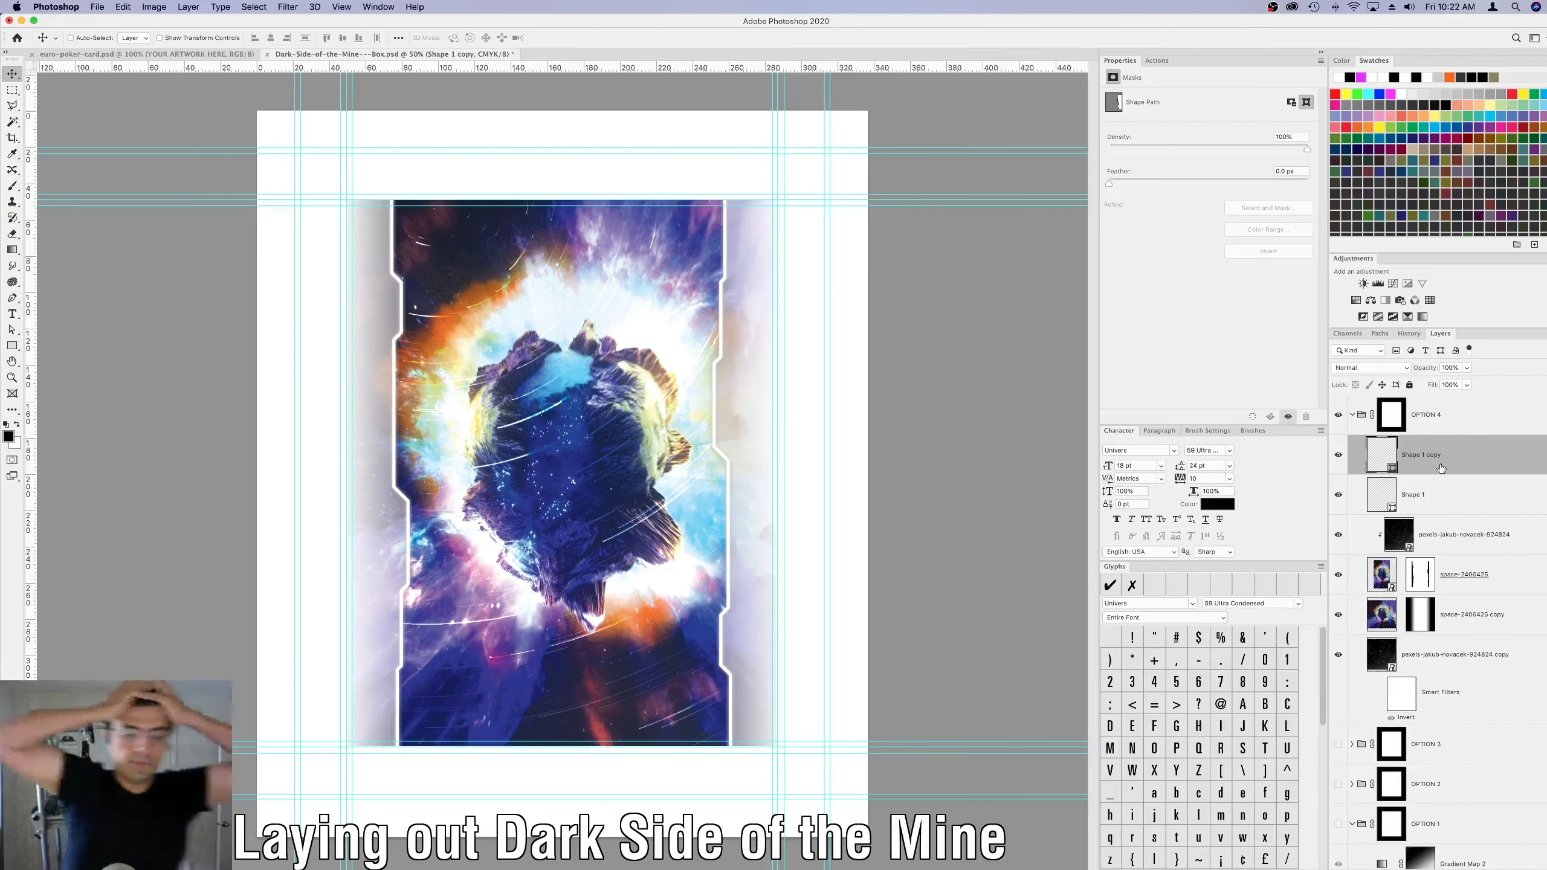
click(1391, 414)
click(1352, 415)
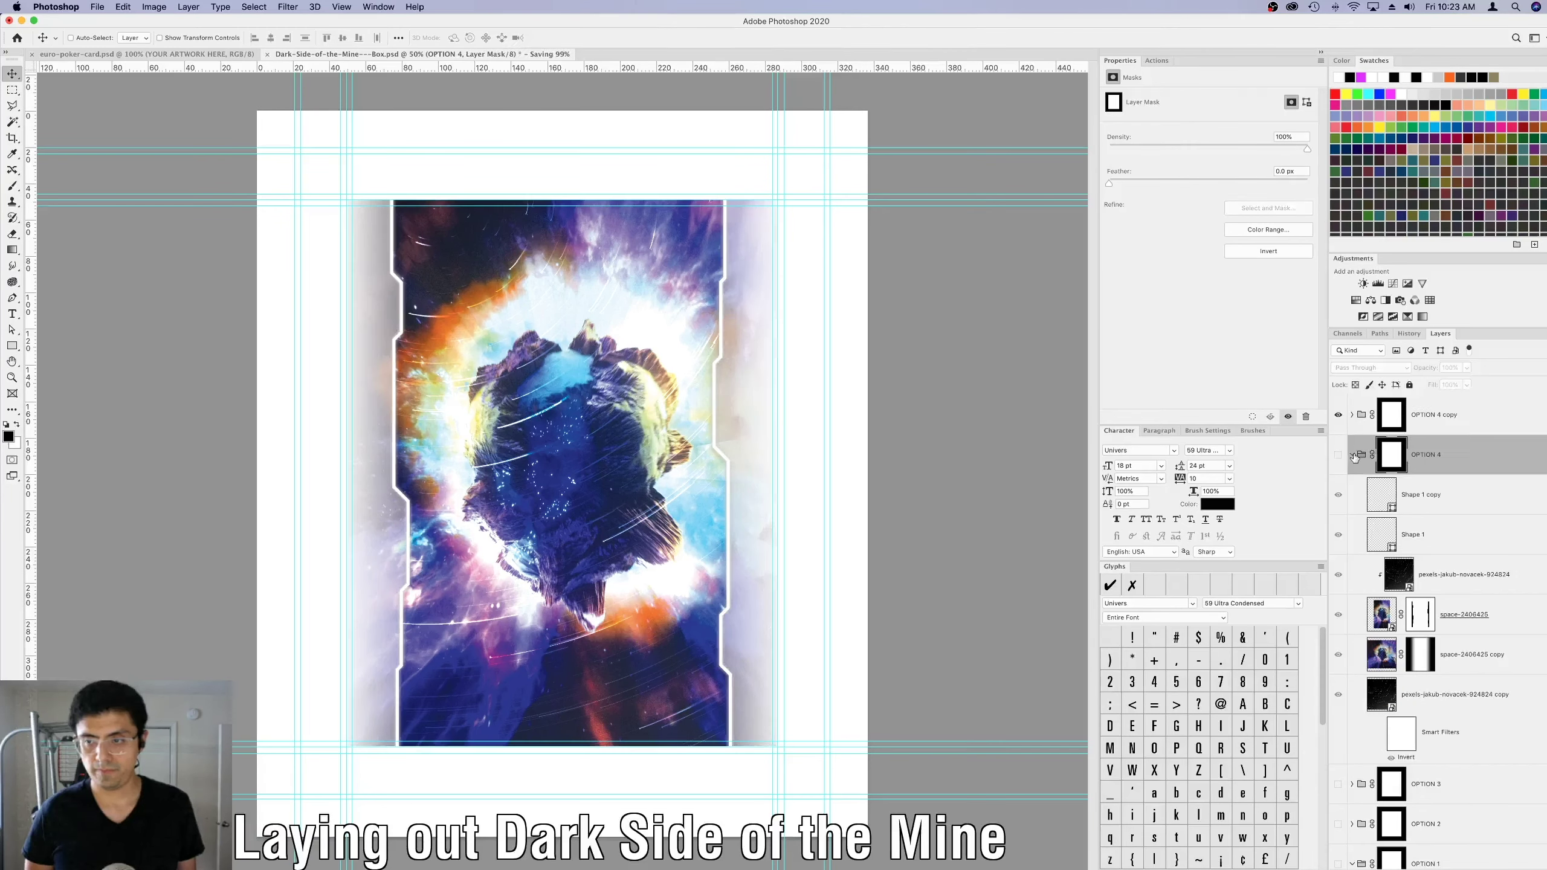
key(super+j)
Rotate the OPTION 5 group 90° counterclockwise and restore its upright portrait mask.
key(super+t)
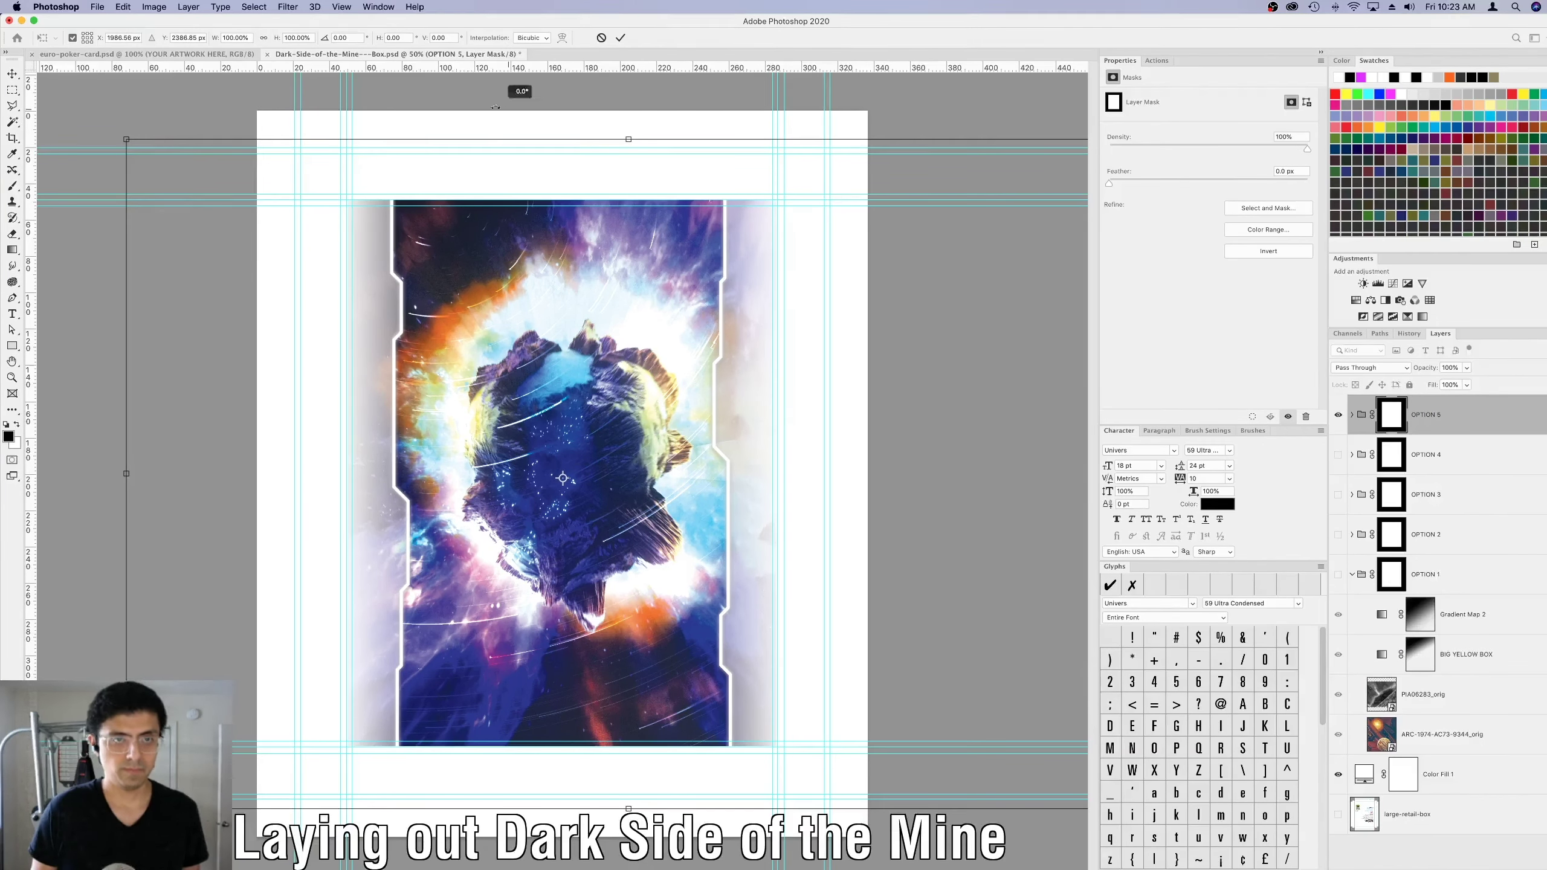
drag(518, 91, 164, 556)
key(Return)
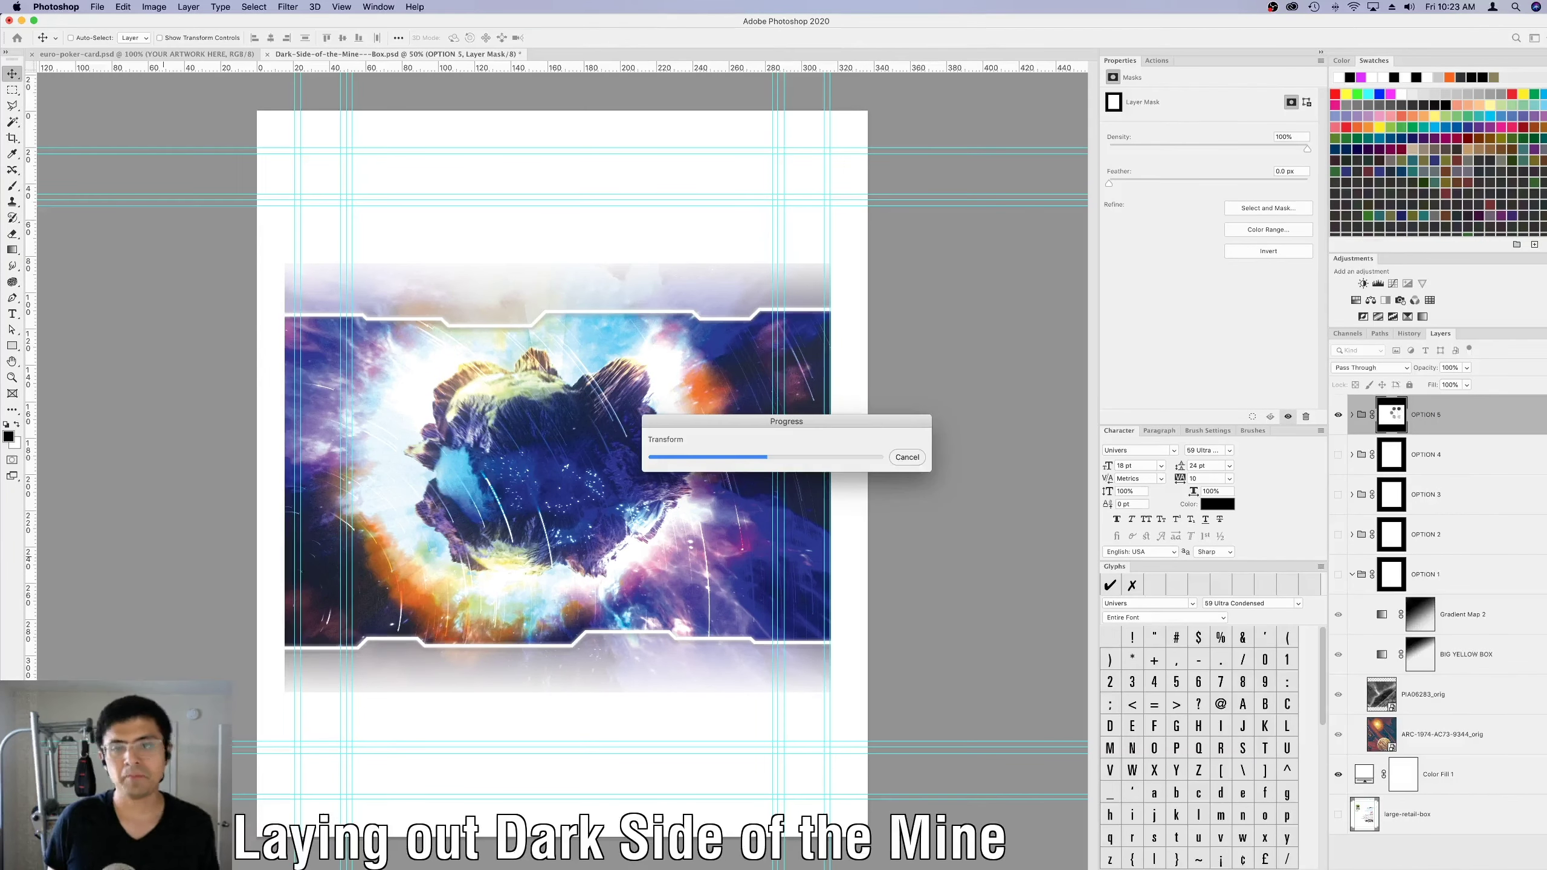
click(1485, 860)
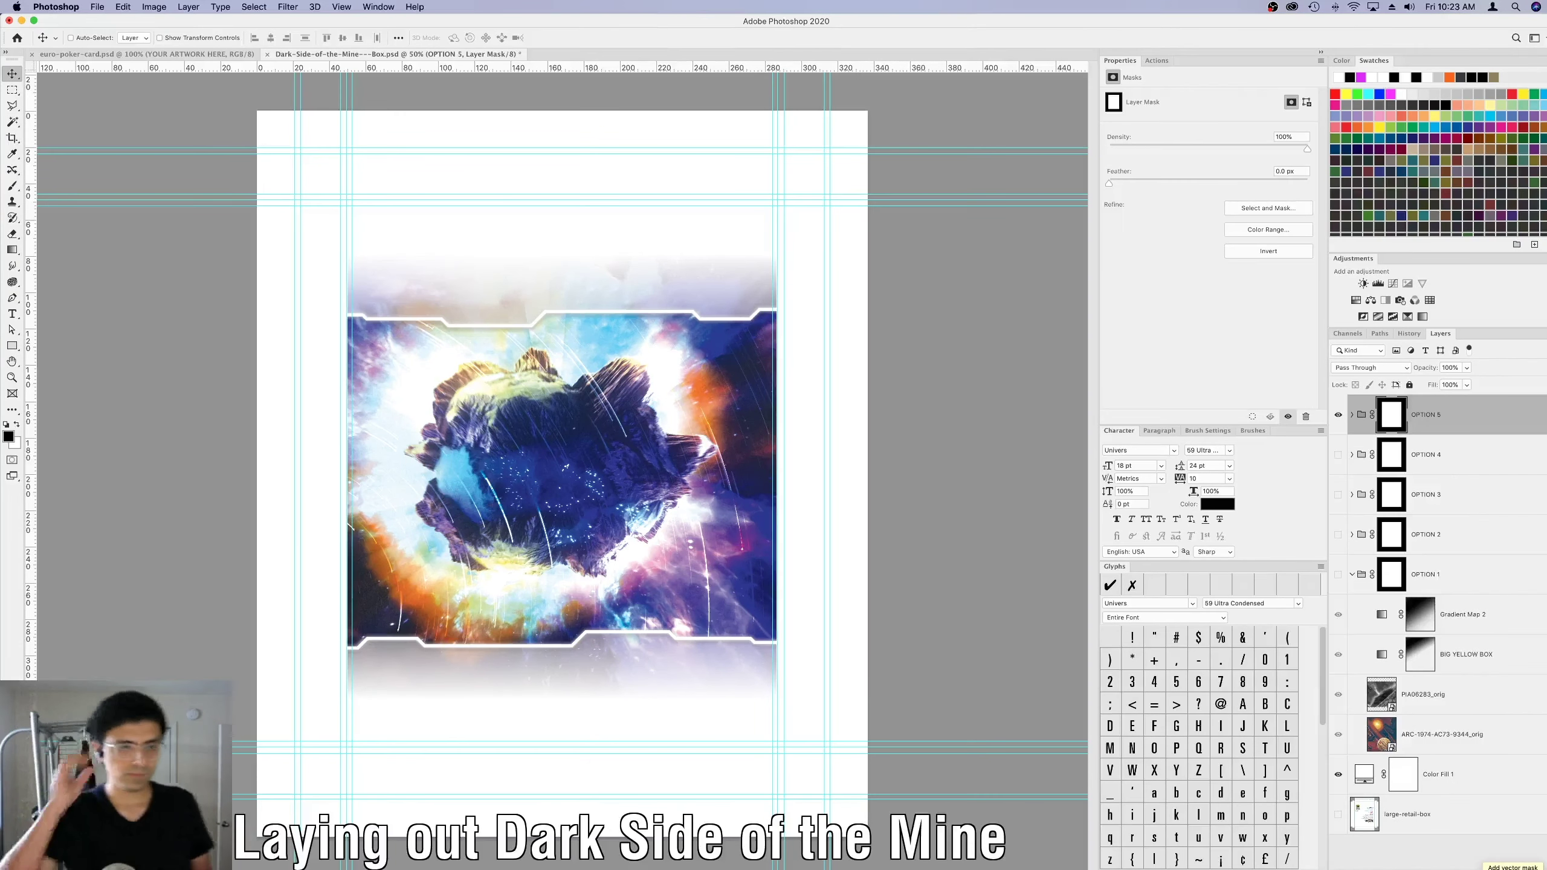
key(super+z)
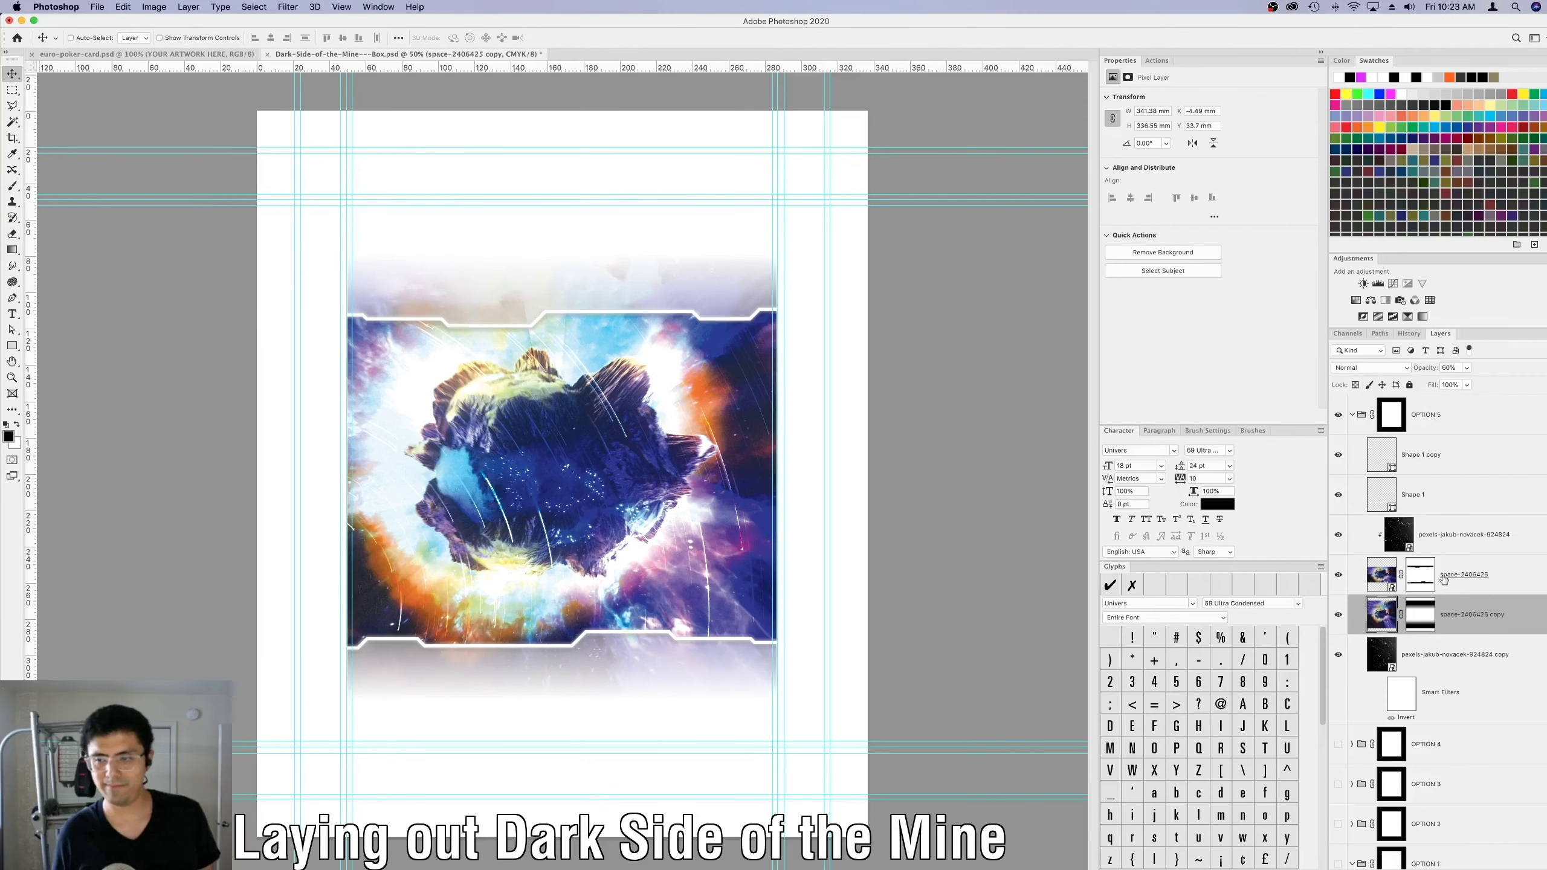
Lower OPTION 5's two space images slightly, and rotate both star-trail layers 90° at about 85% scale over the cover.
shift+click(1396, 575)
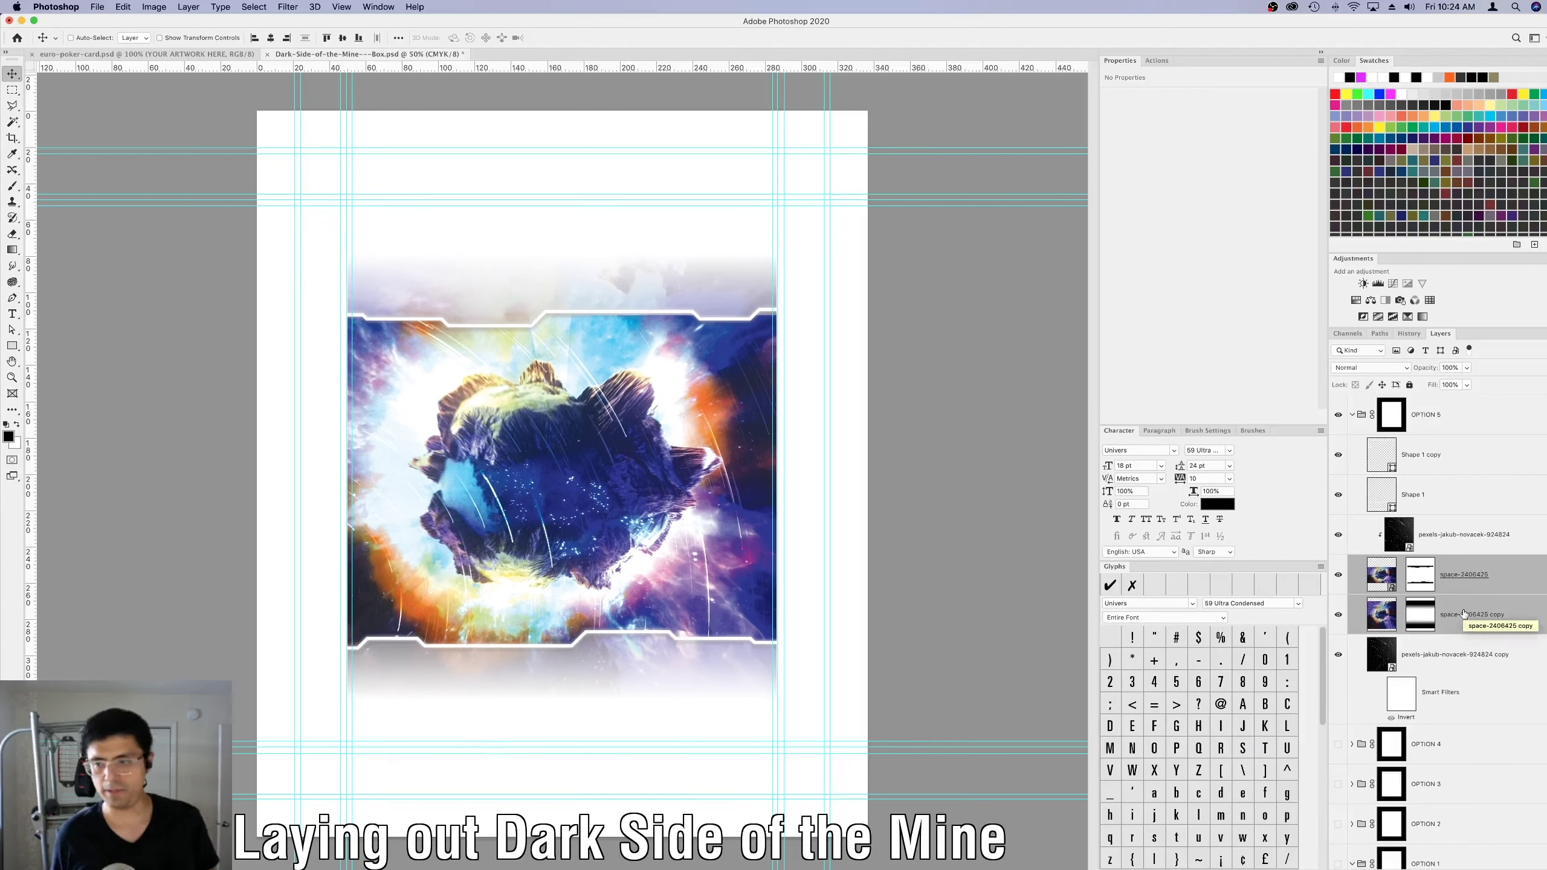
click(1461, 534)
super+click(1455, 654)
key(super+t)
double_click(295, 38)
text(90)
key(Return)
drag(512, 85, 642, 166)
drag(552, 329, 470, 236)
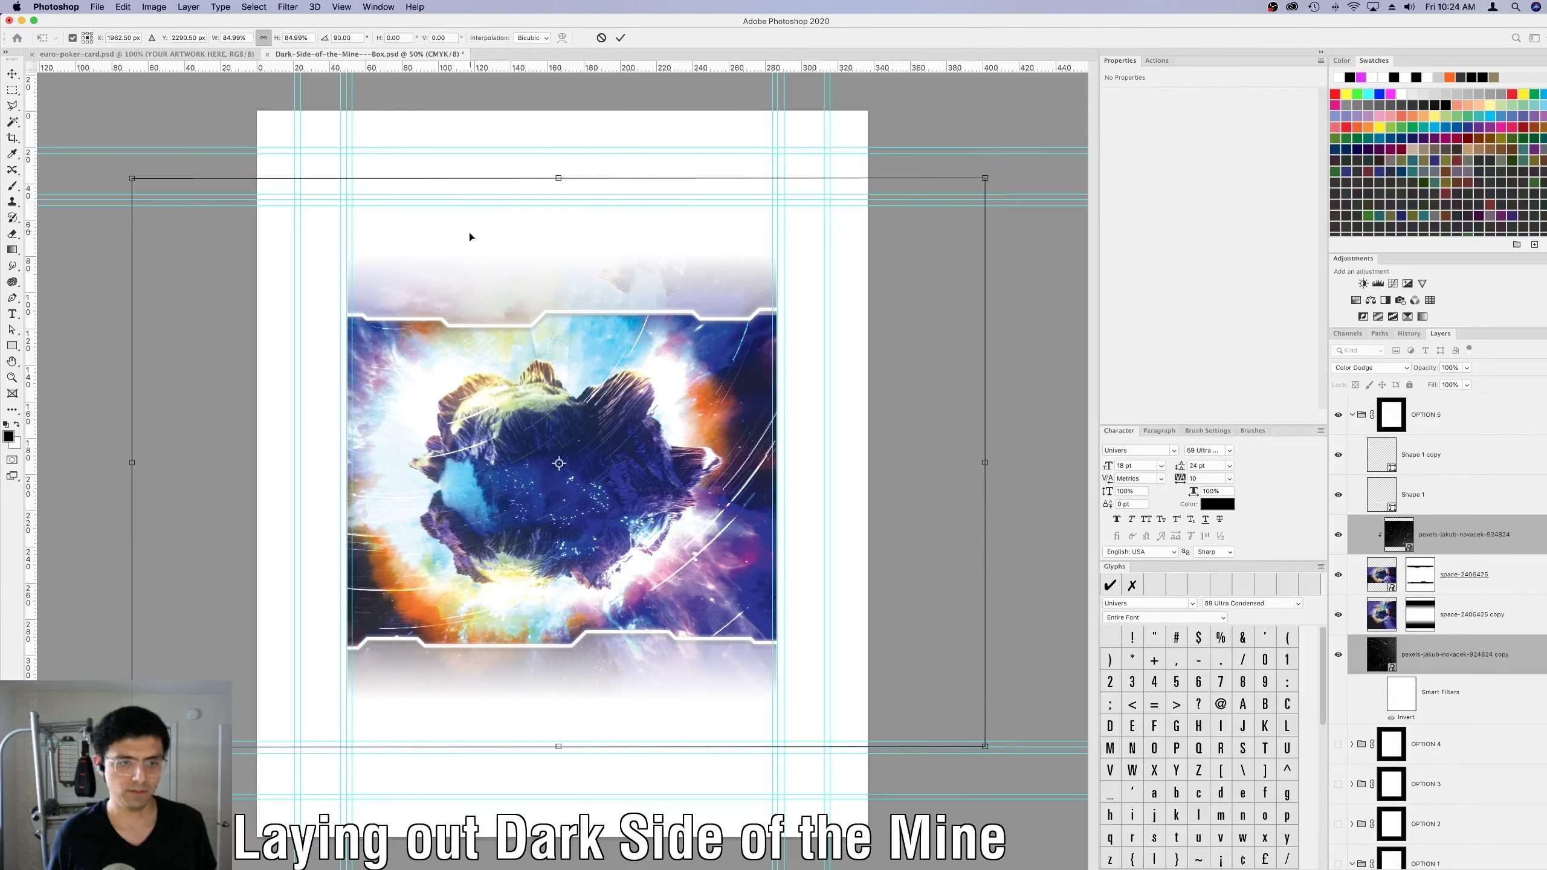
key(Return)
Duplicate the lower star-trail layer as an independent smart object at 20% opacity and open its contents.
click(1462, 654)
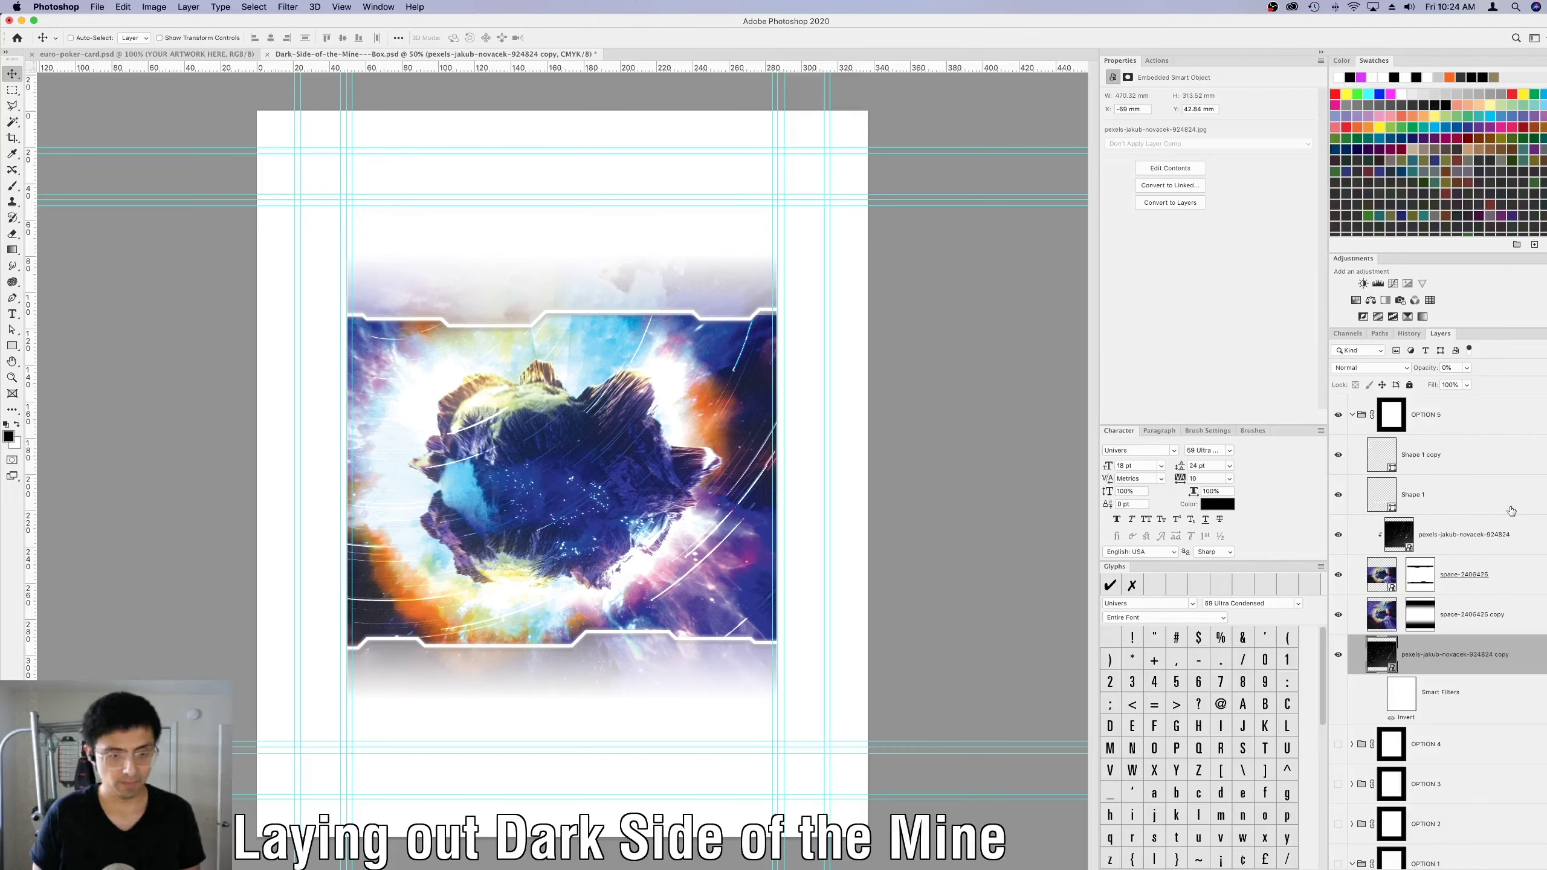
key(super+j)
key(2)
right_click(1457, 670)
click(1412, 677)
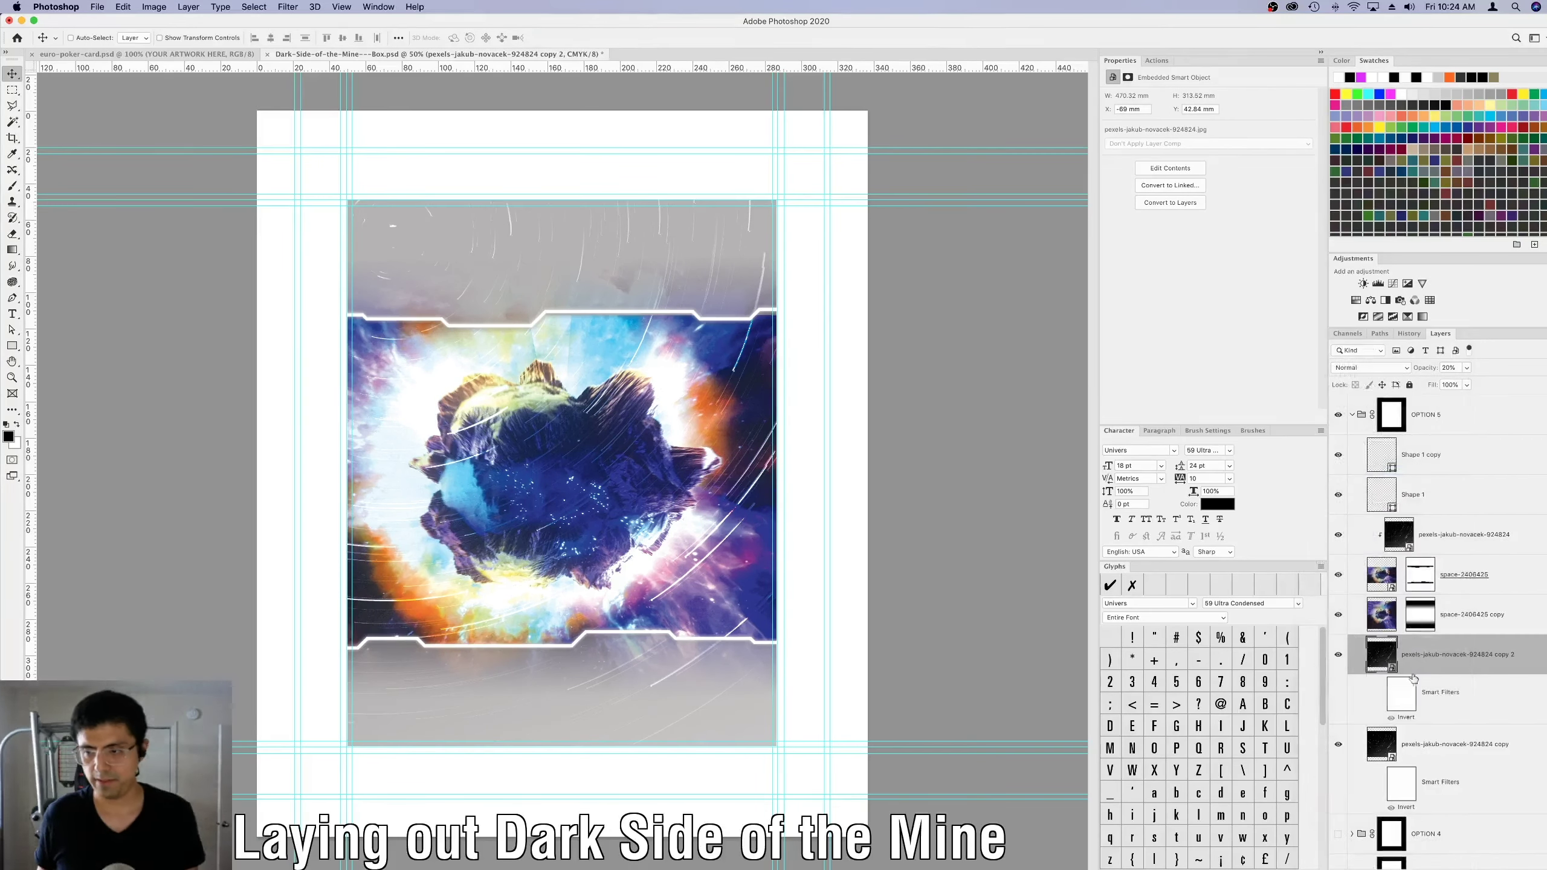
Invert the duplicated star-trail image to dark trails on white, save it and close it.
key(super+i)
key(super+s)
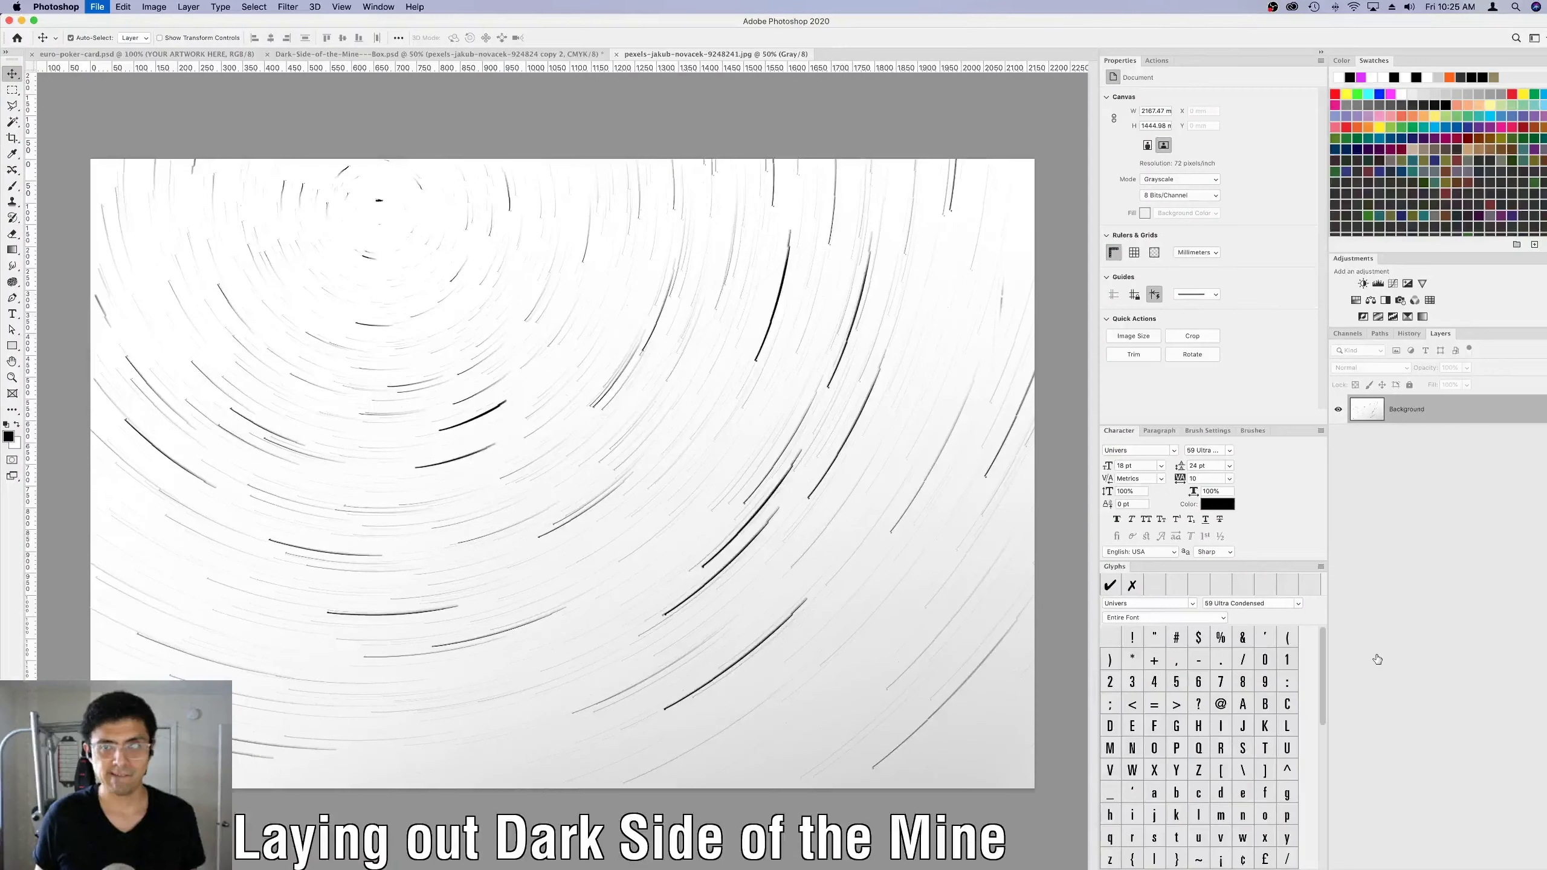
key(super+w)
Turn off the new star-trail copy's Invert filter and give it a Levels filter with input black 156 and midtone 0.80.
key(super+alt+l)
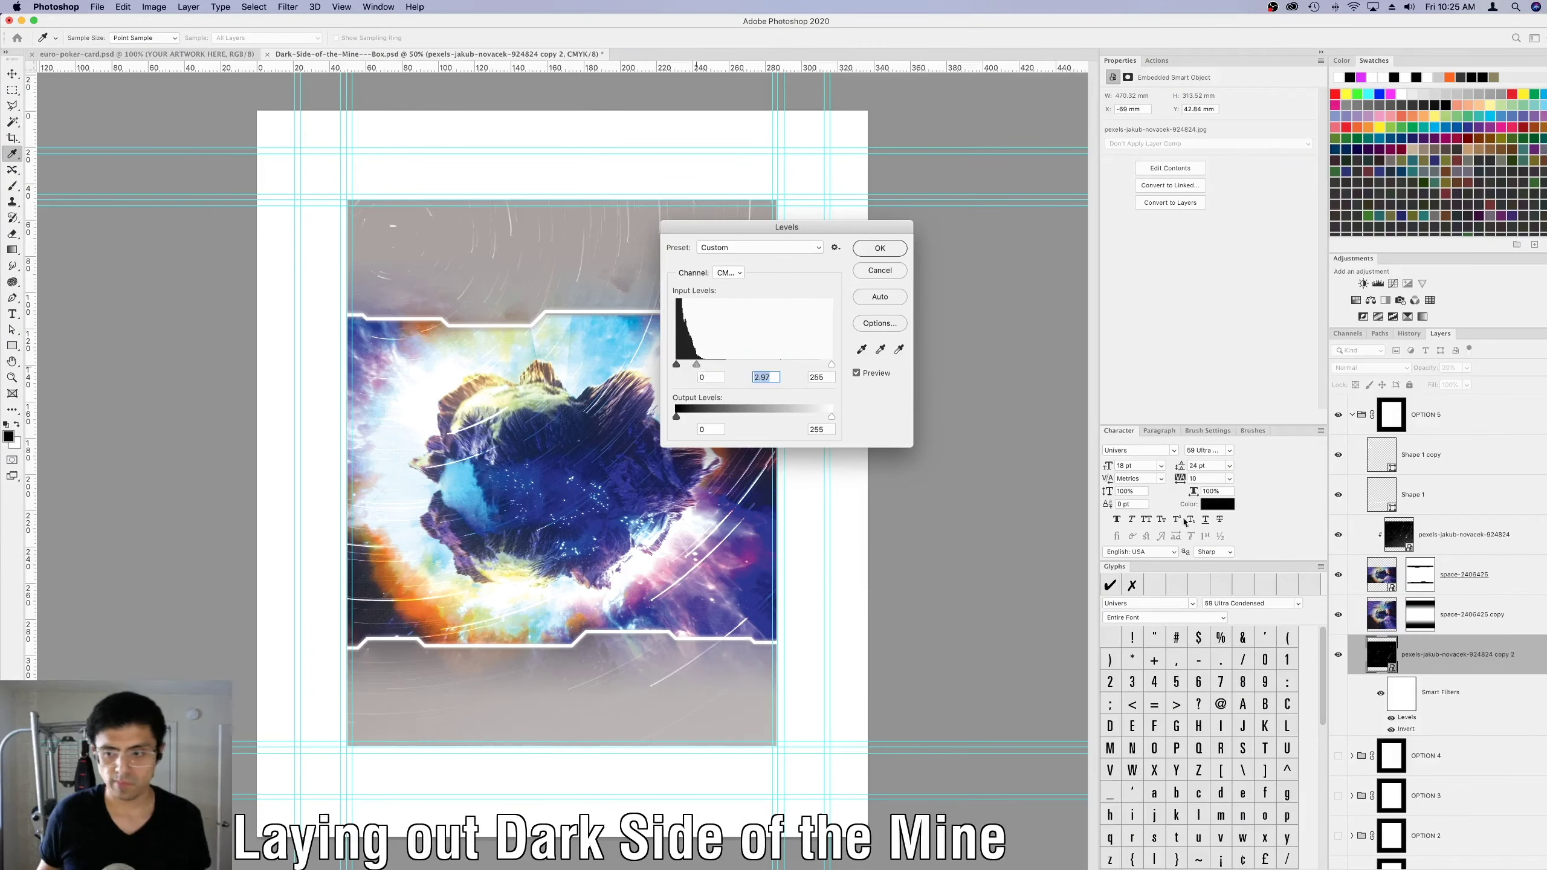
key(Return)
right_click(1461, 654)
click(1370, 512)
key(super+alt+l)
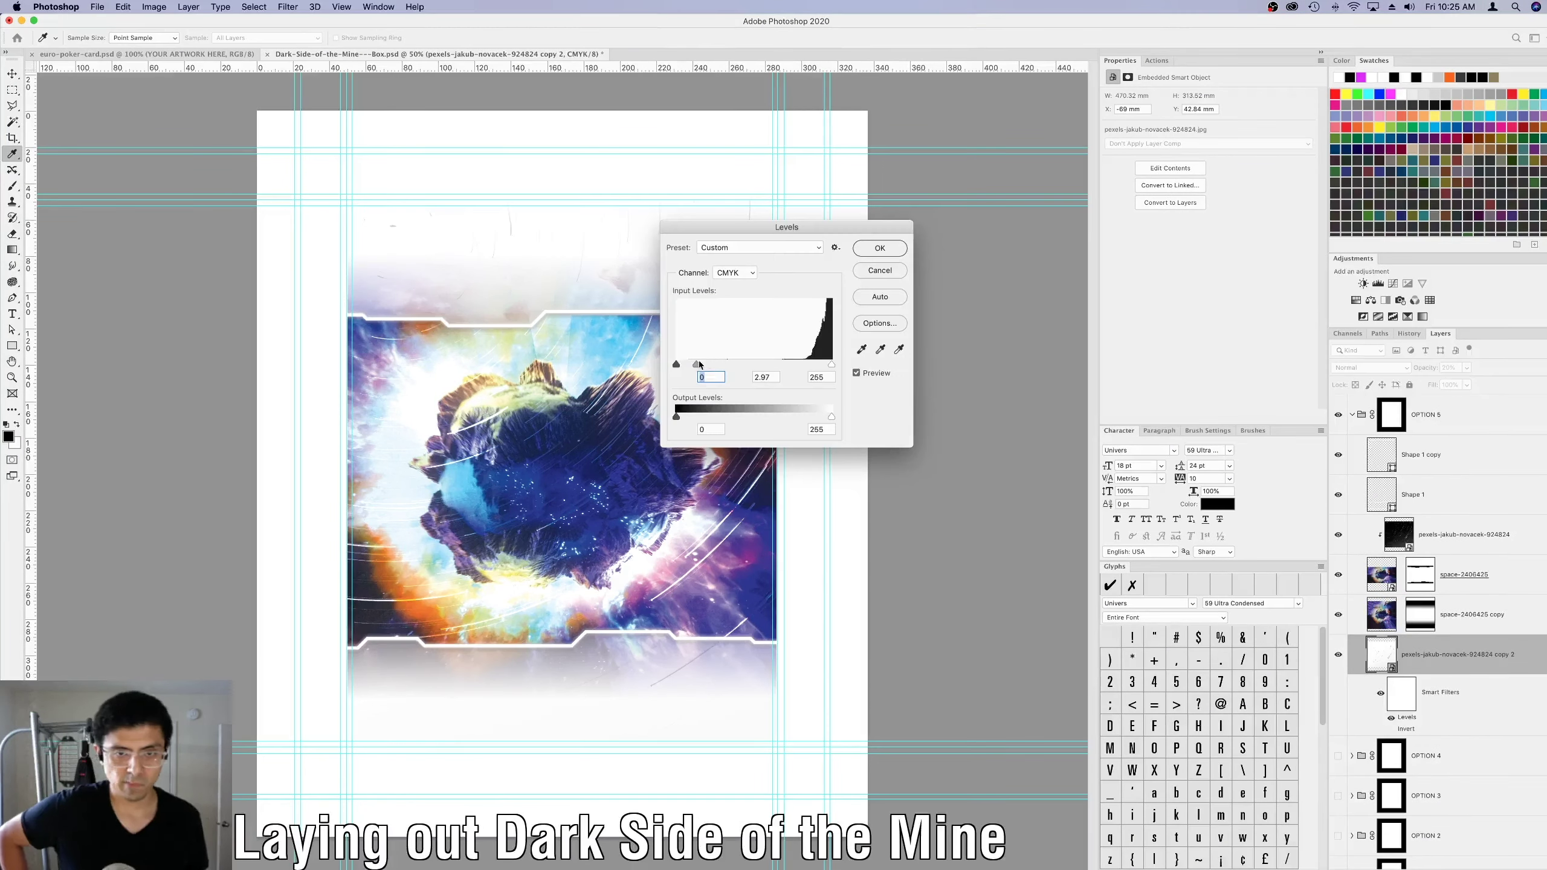
key(Down)
key(Down)
key(Up)
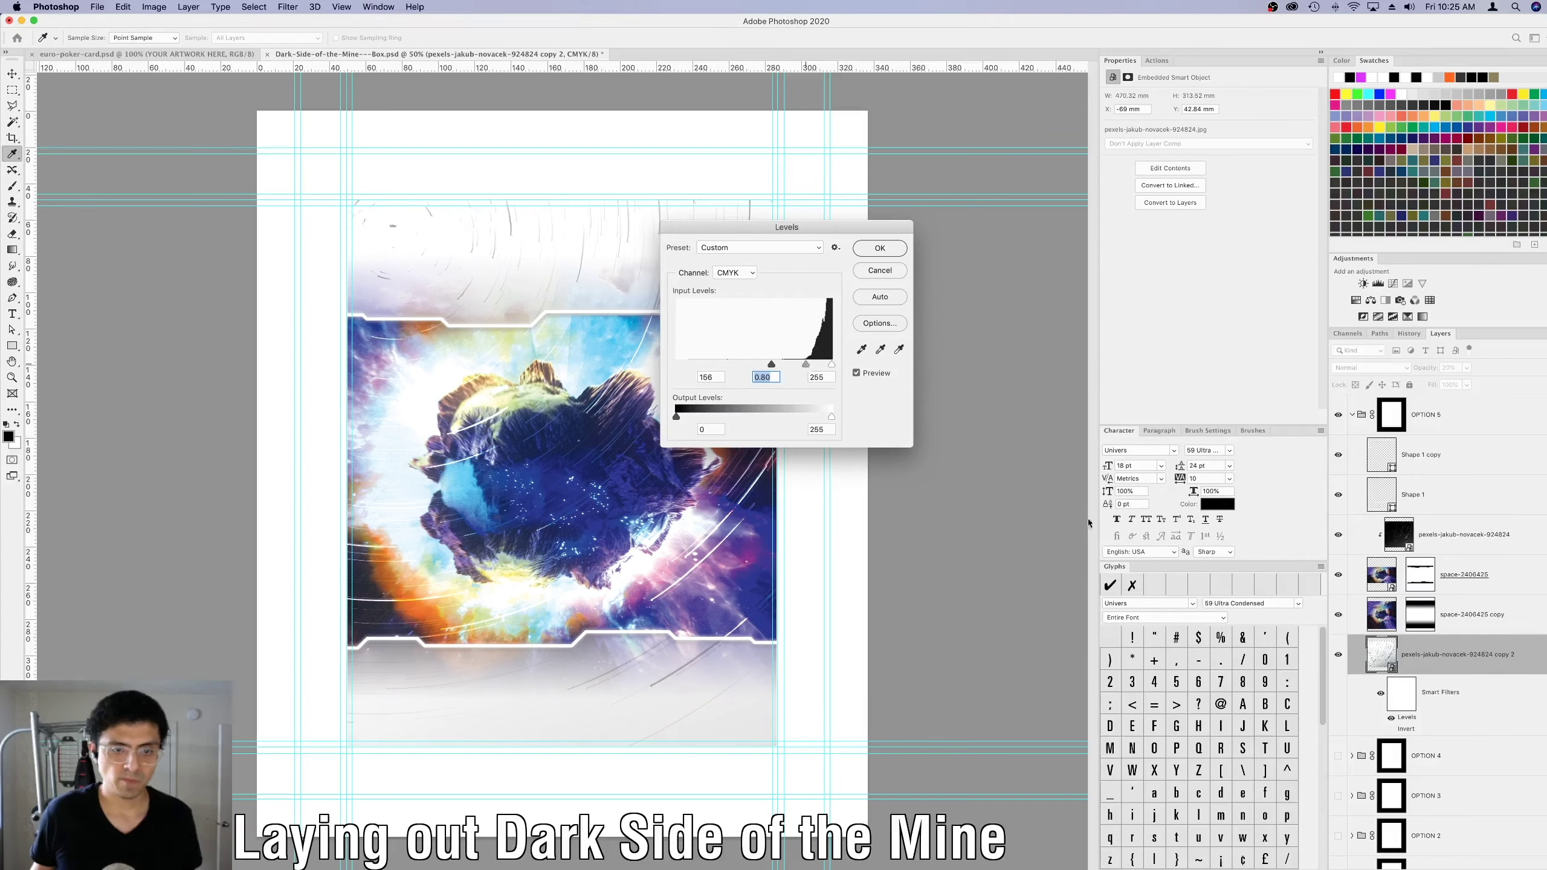
key(Return)
Add a Gradient Map above the inverted star-trail layer using the Yellow, Violet, Orange, Blue preset.
click(1407, 316)
click(1155, 101)
click(1026, 482)
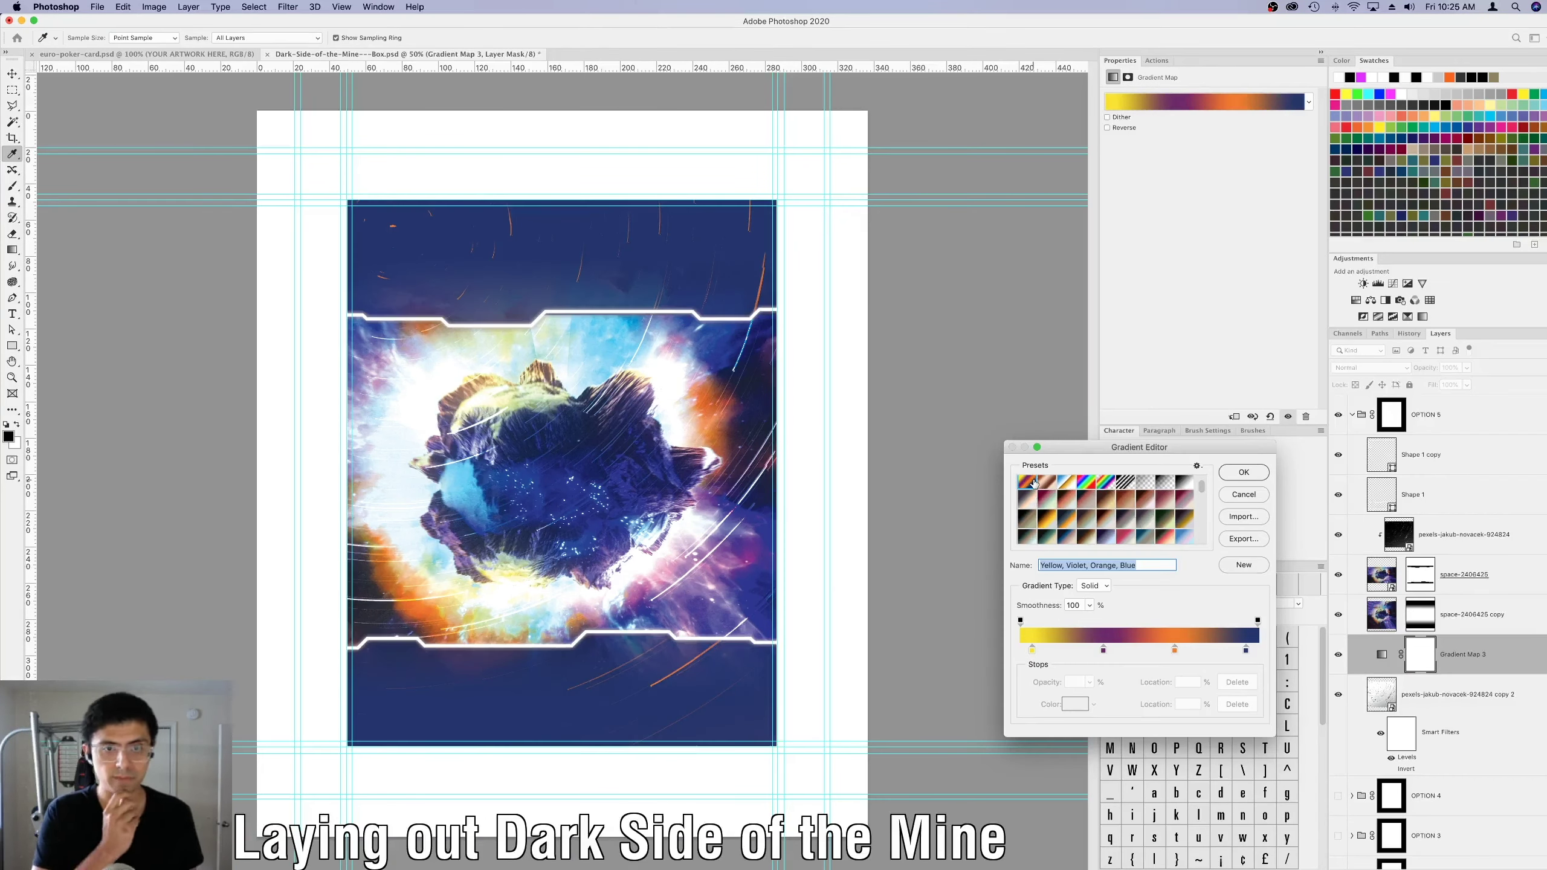
Try other gradient presets on the Gradient Map and return to Yellow, Violet, Orange, Blue.
click(1064, 482)
click(1073, 503)
click(1087, 503)
scroll(1072, 512, down, 2)
click(1066, 522)
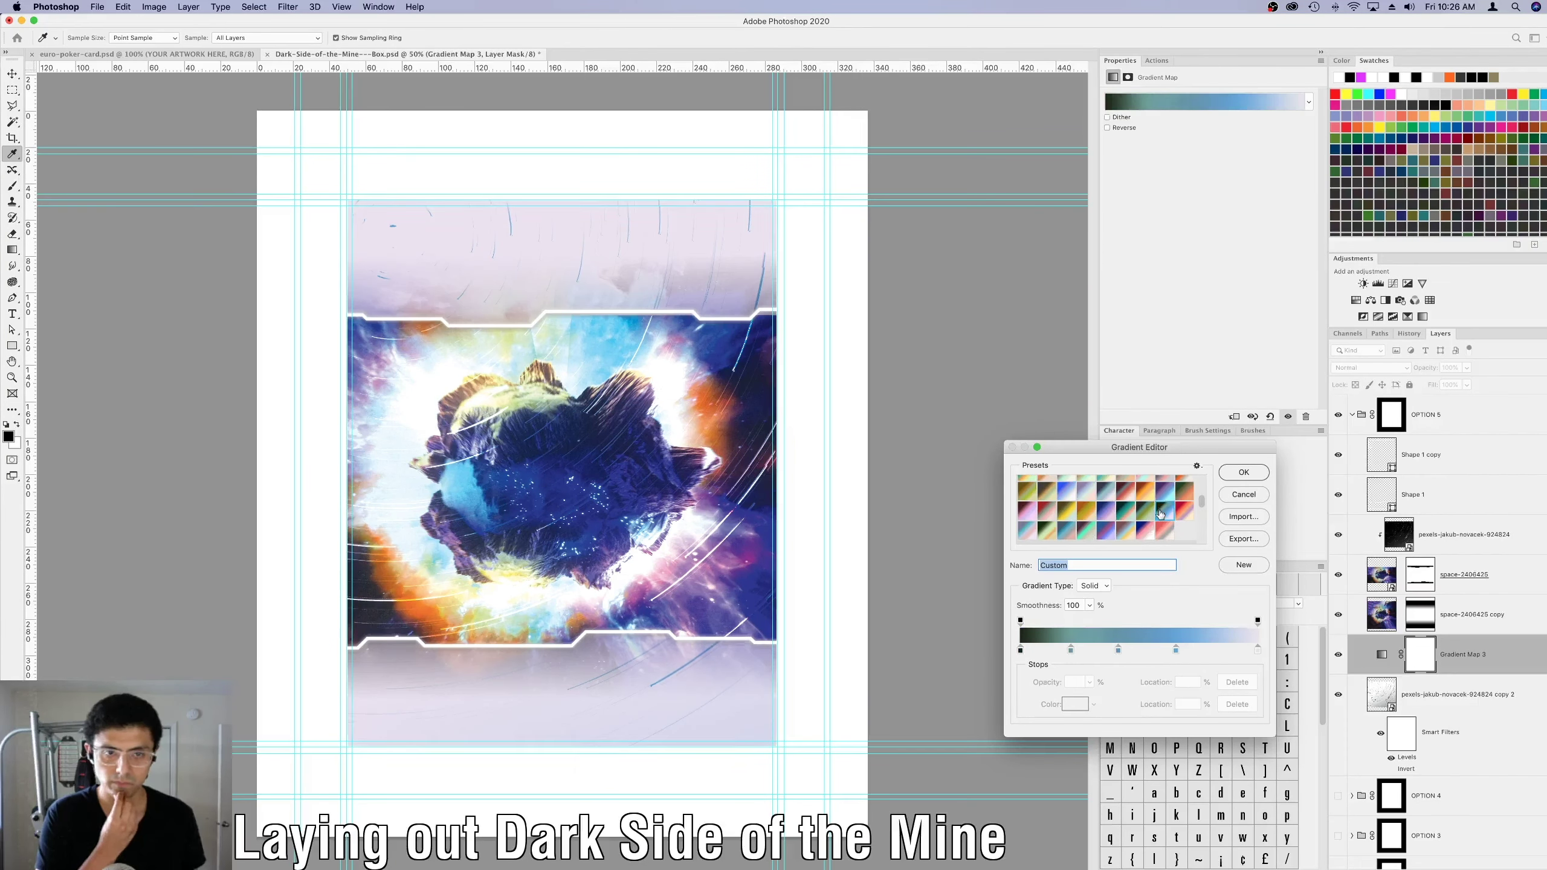
scroll(1059, 518, down, 2)
click(1056, 521)
click(1056, 521)
scroll(1057, 512, up, 3)
click(1047, 503)
scroll(1050, 499, up, 2)
click(1050, 500)
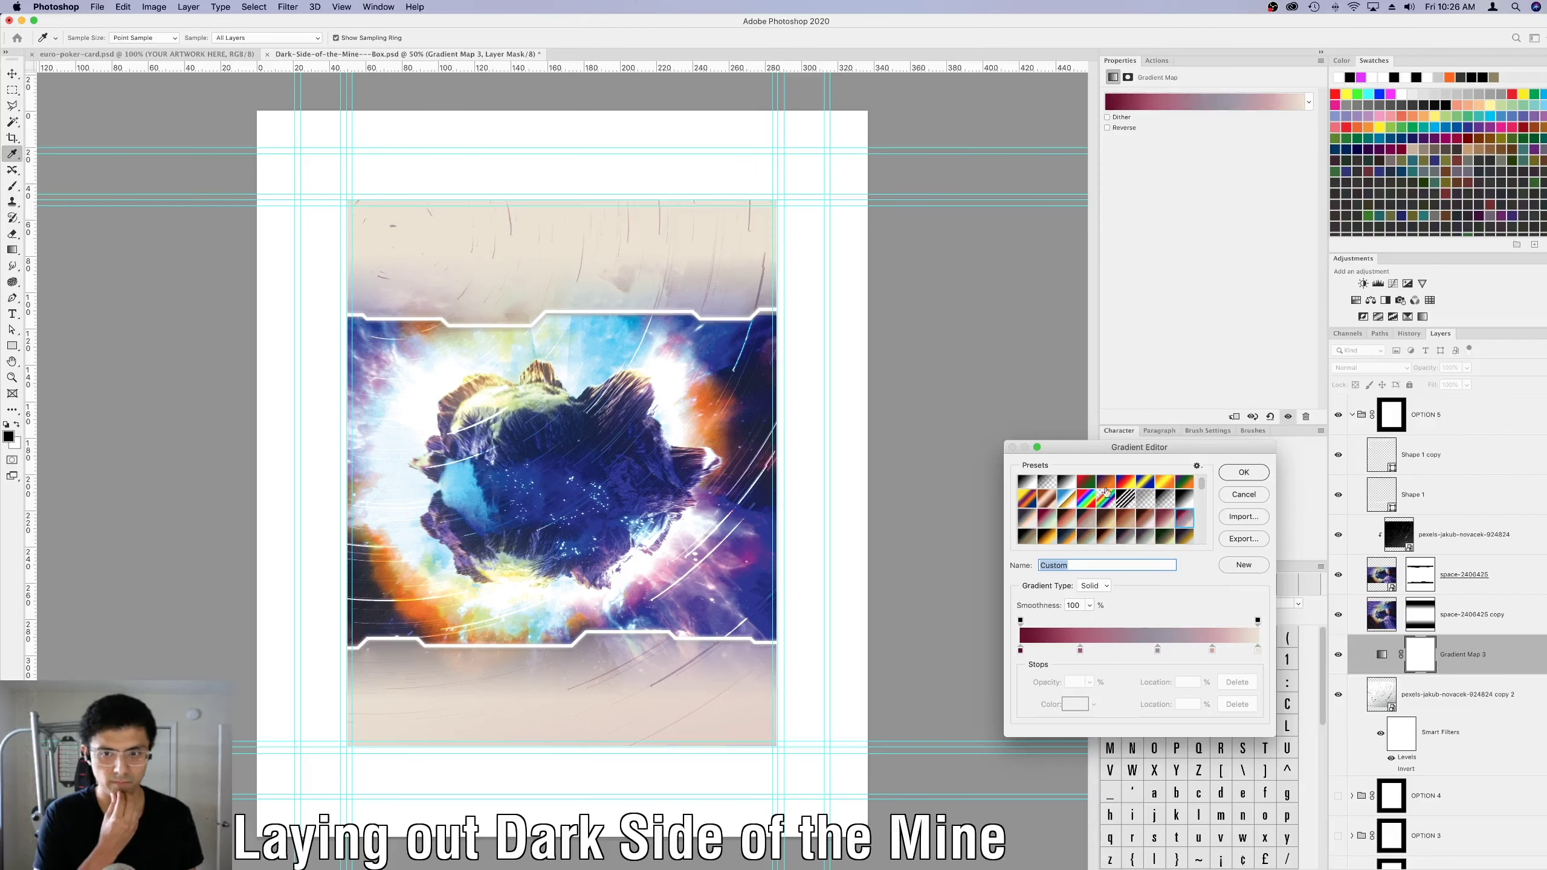
click(1053, 499)
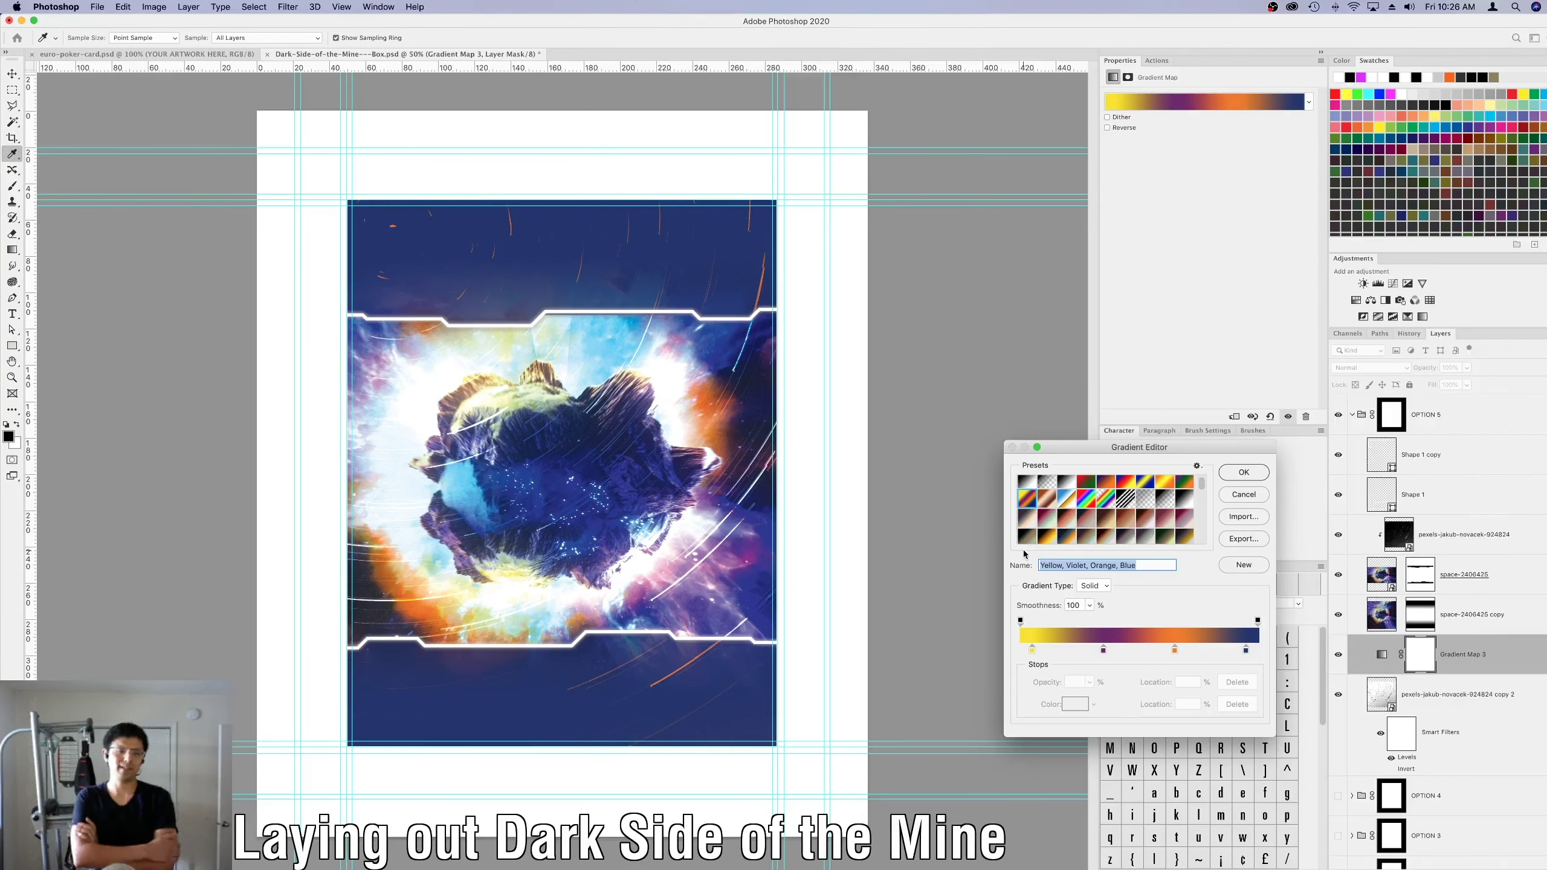
Change the gradient's blue end stop to white (ffffff) and accept the gradient.
double_click(1246, 650)
click(863, 383)
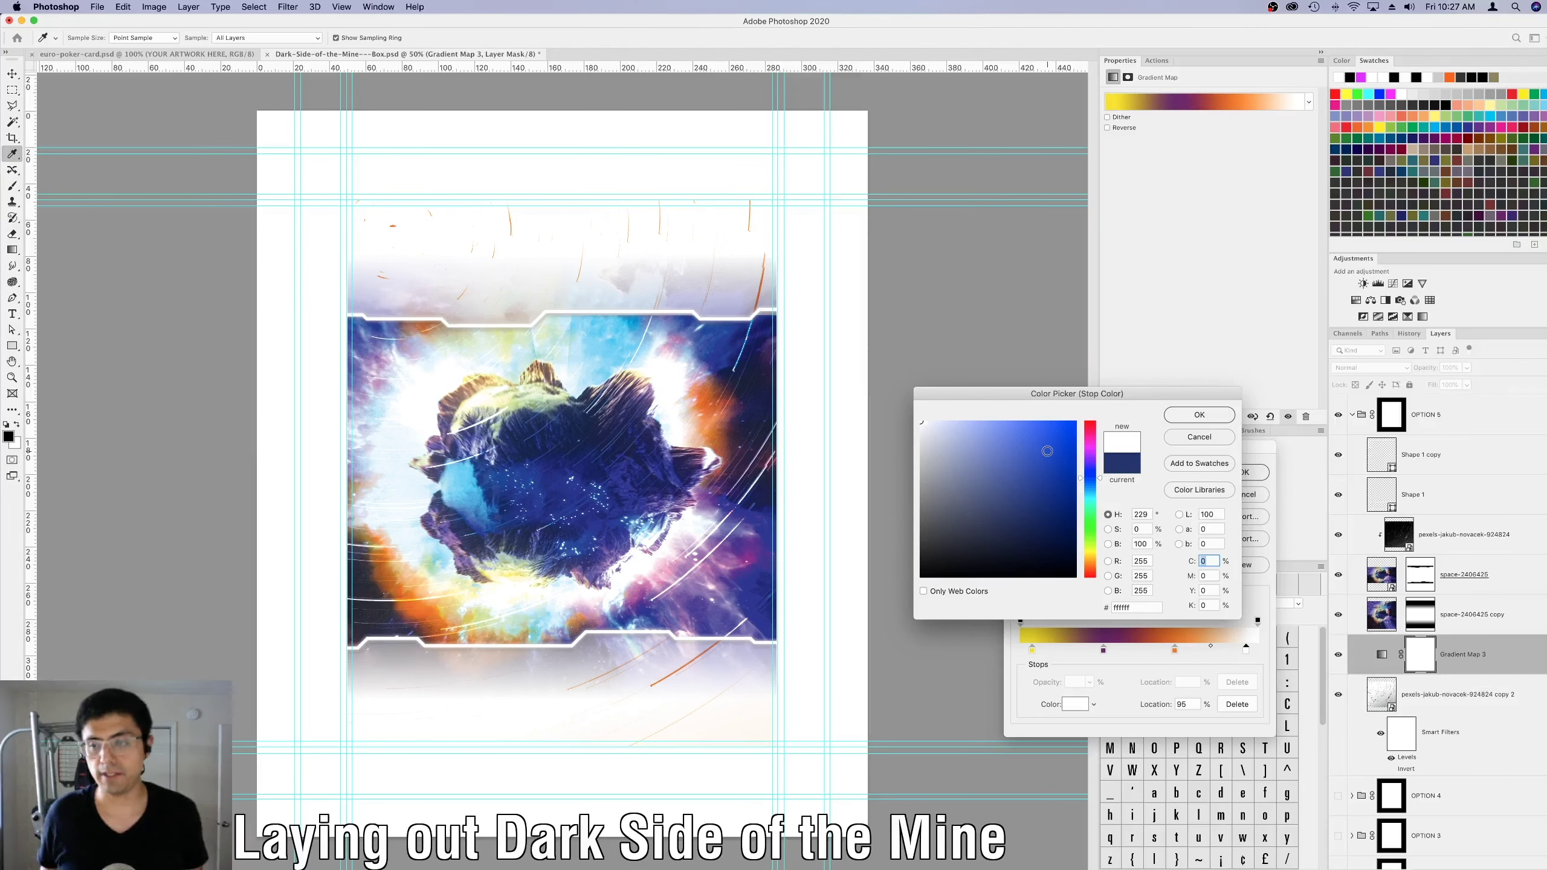
key(Return)
key(Return)
key(v)
Move OPTION 5's upper and lower glowing notched borders inward toward the center of the artwork.
click(1379, 579)
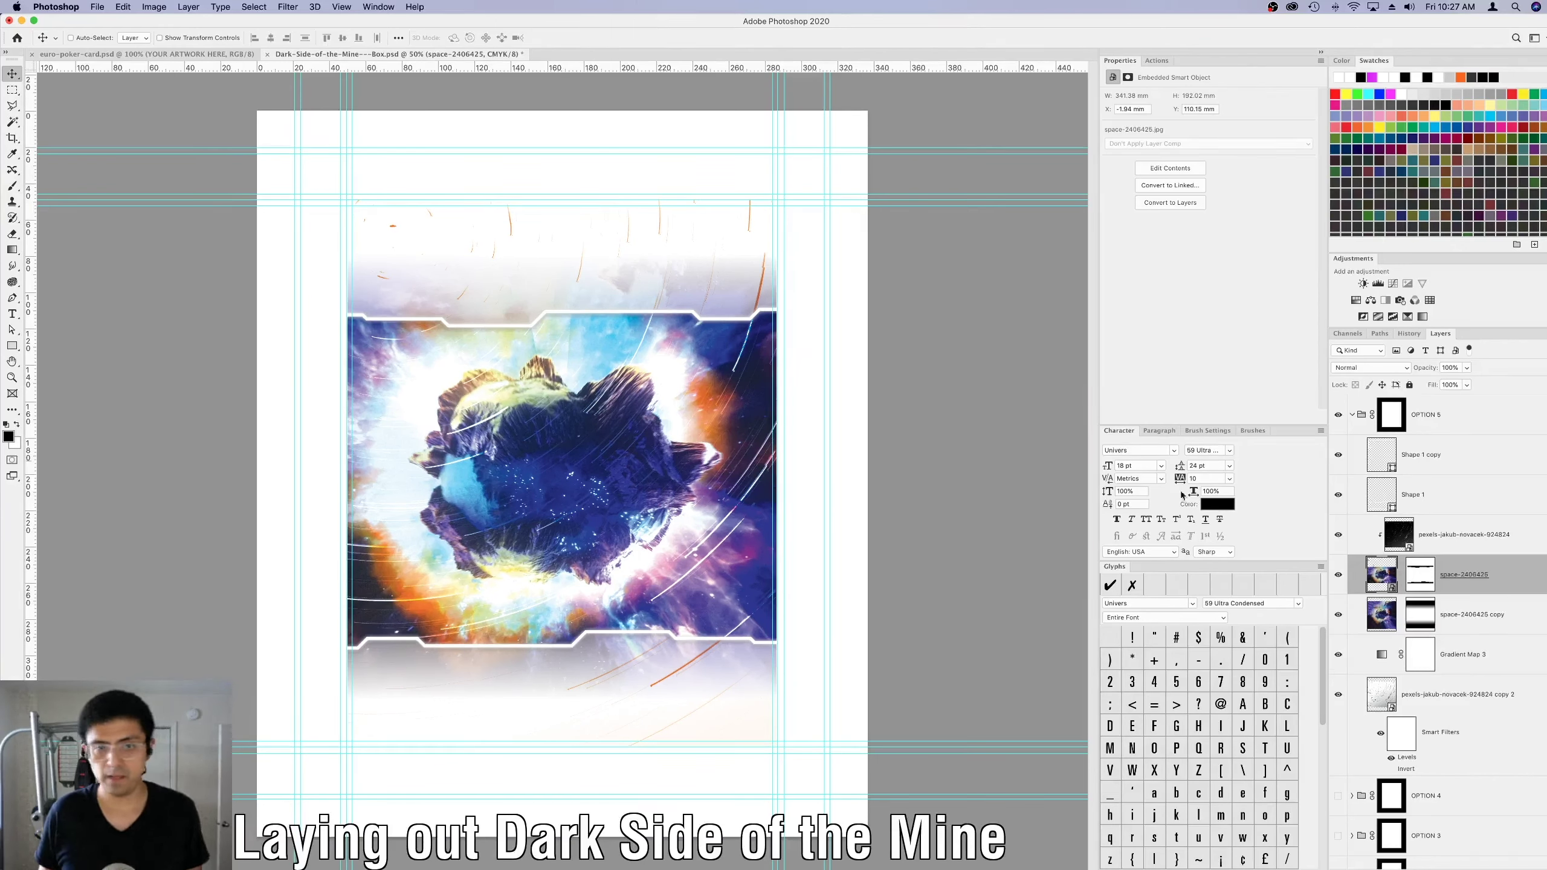
click(1418, 455)
key(a)
drag(561, 536, 561, 576)
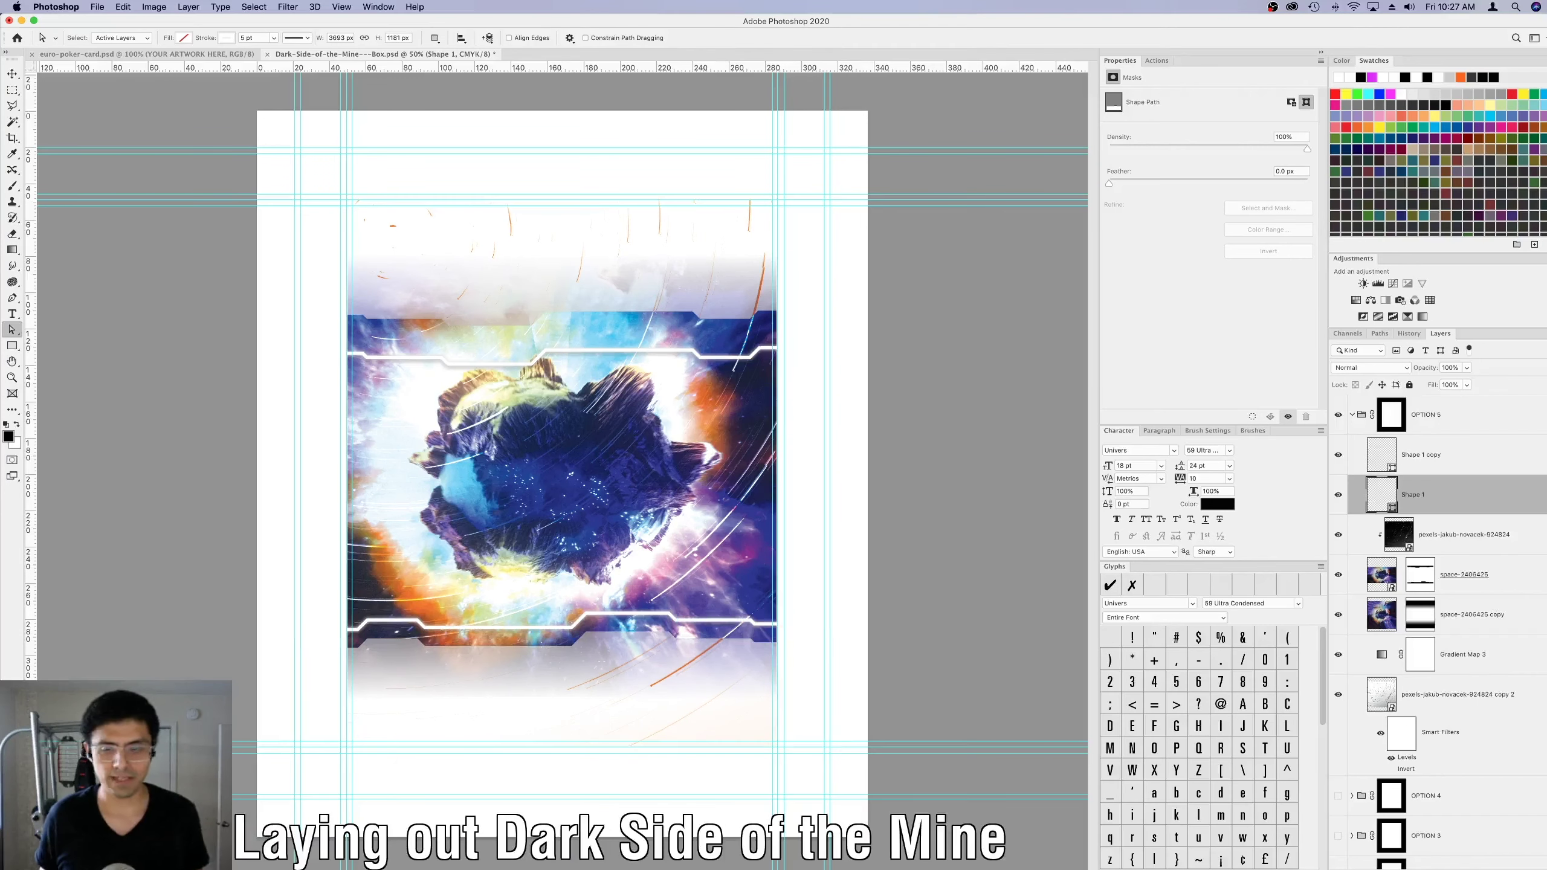
Fill the space-2406425 mask outside the repositioned borders so the image is hidden beyond them.
click(1421, 566)
key(m)
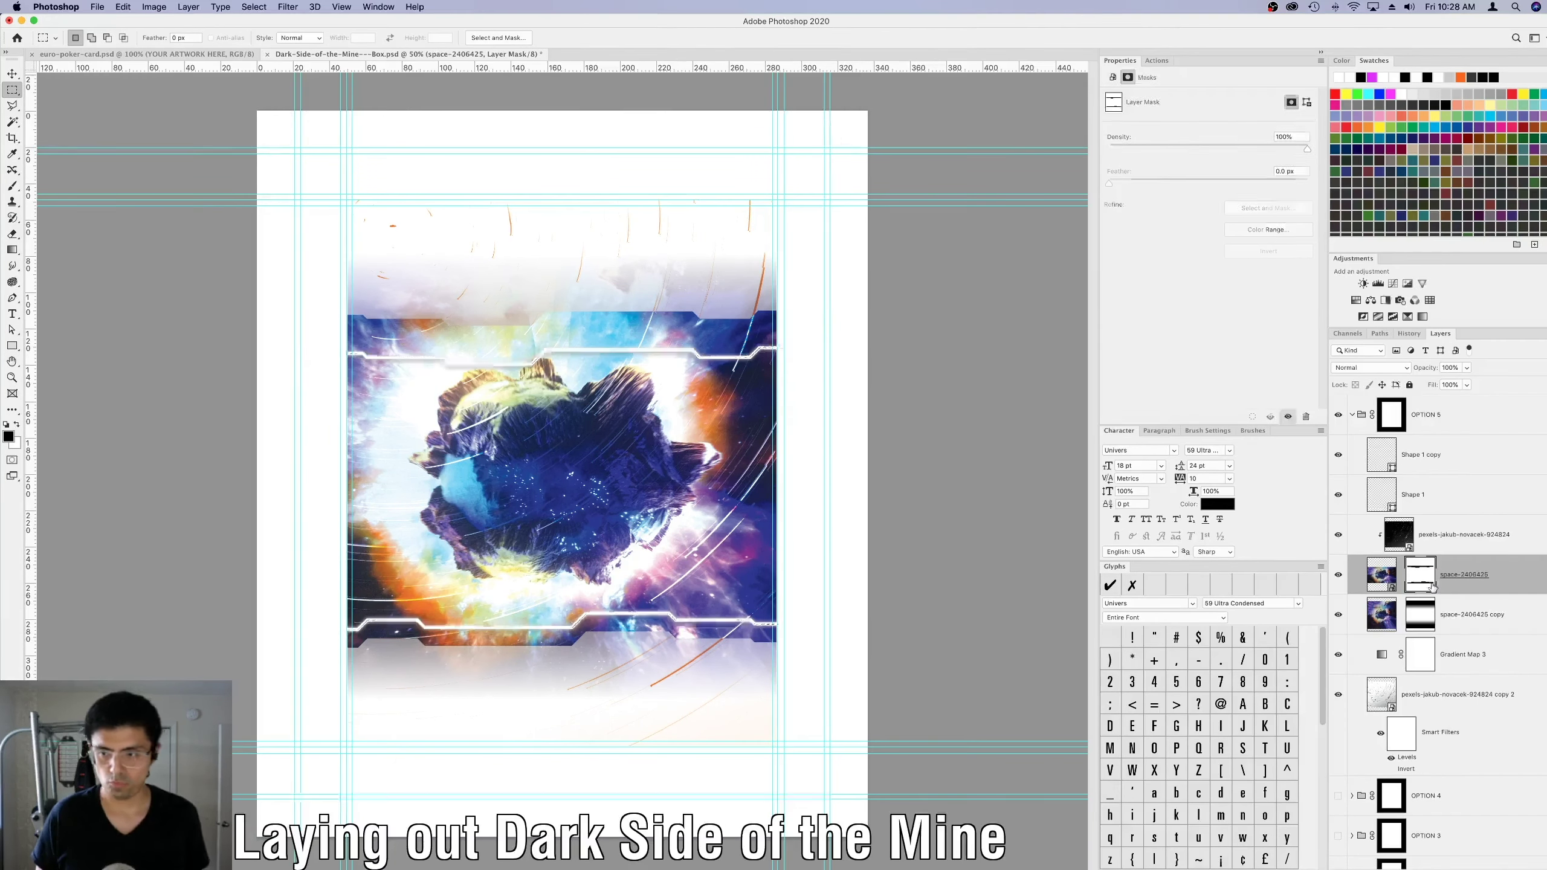
key(shift+BackSpace)
key(Return)
Set the faded space-2406425 copy layer's opacity to 40%.
key(v)
click(1419, 614)
key(3)
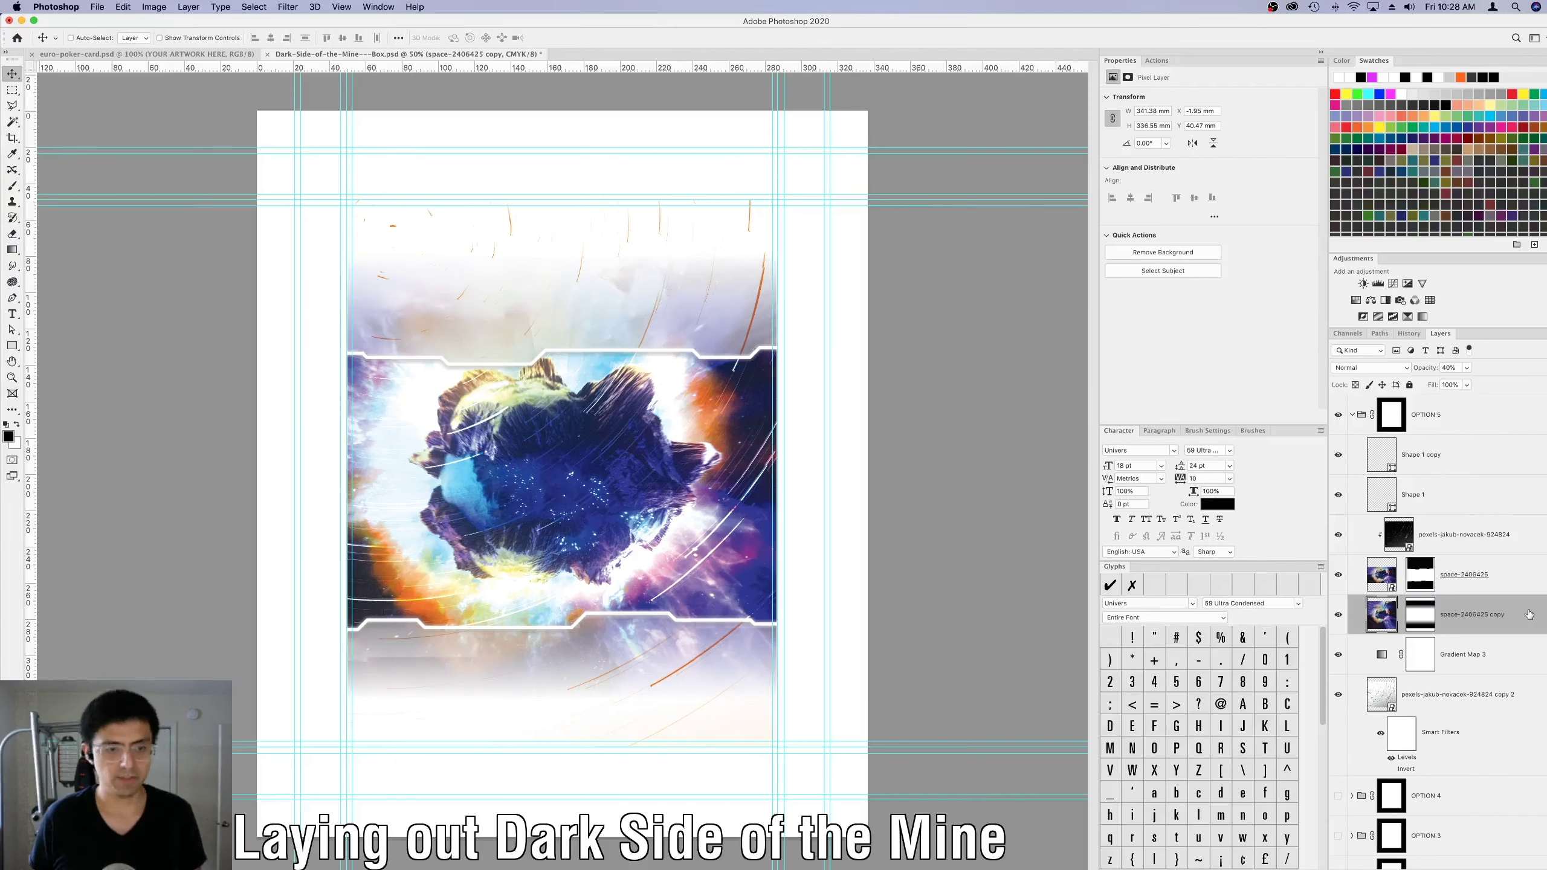
Fade the lower part of the space-2406425 copy layer's mask with a gradient and set the layer's opacity to 30%.
key(g)
drag(544, 570, 547, 701)
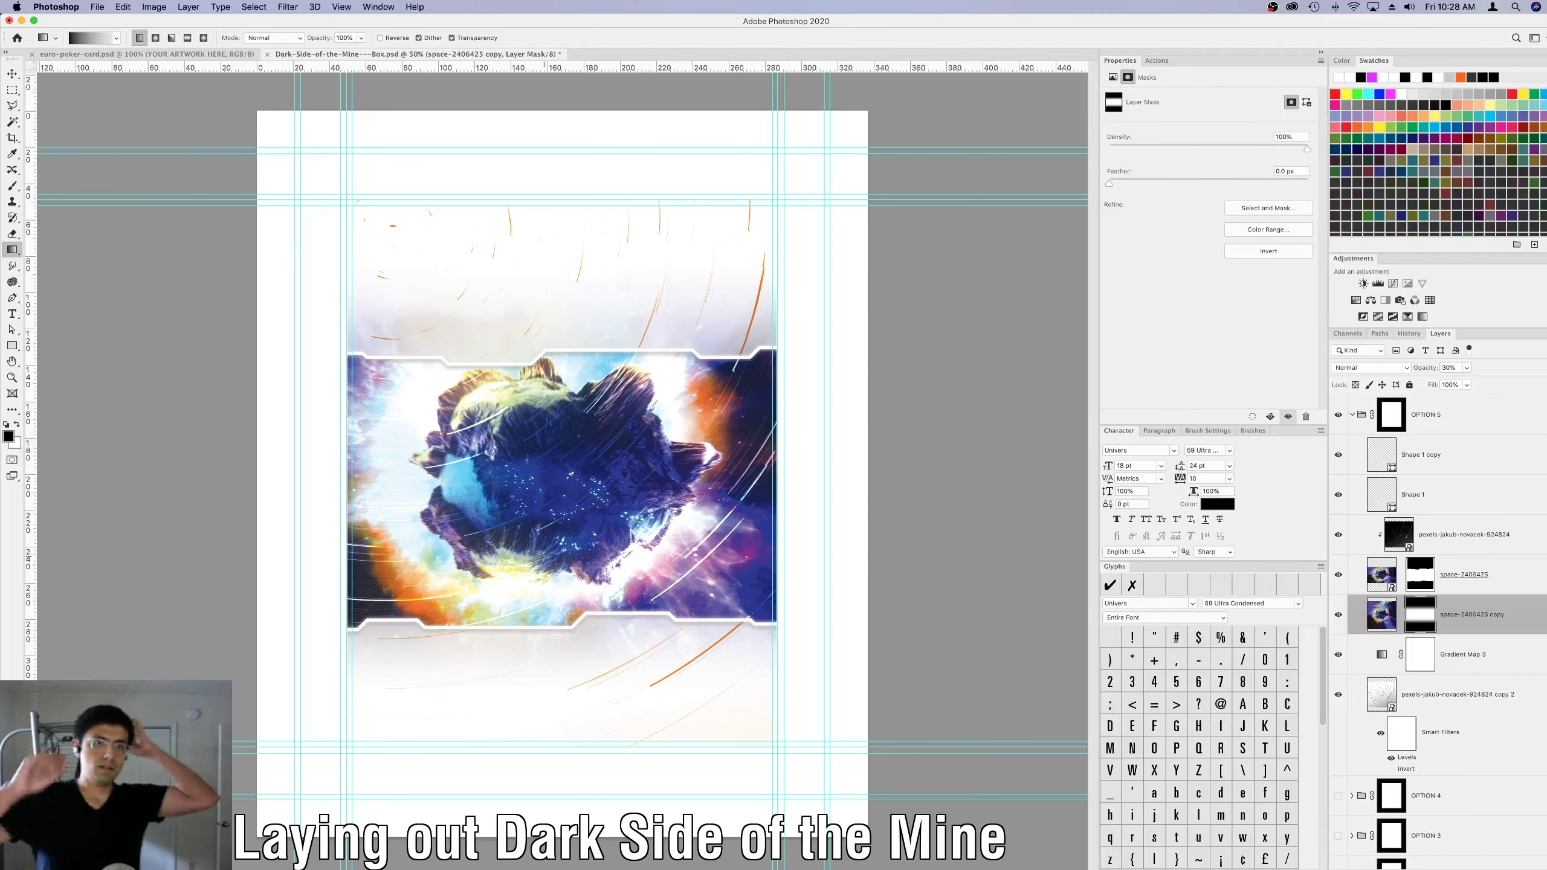
Shift the star trails slightly right and change Gradient Map 3 to a gradient from yellow through purple to white.
key(v)
drag(633, 430, 667, 423)
click(1391, 660)
click(1206, 101)
click(1174, 664)
key(Return)
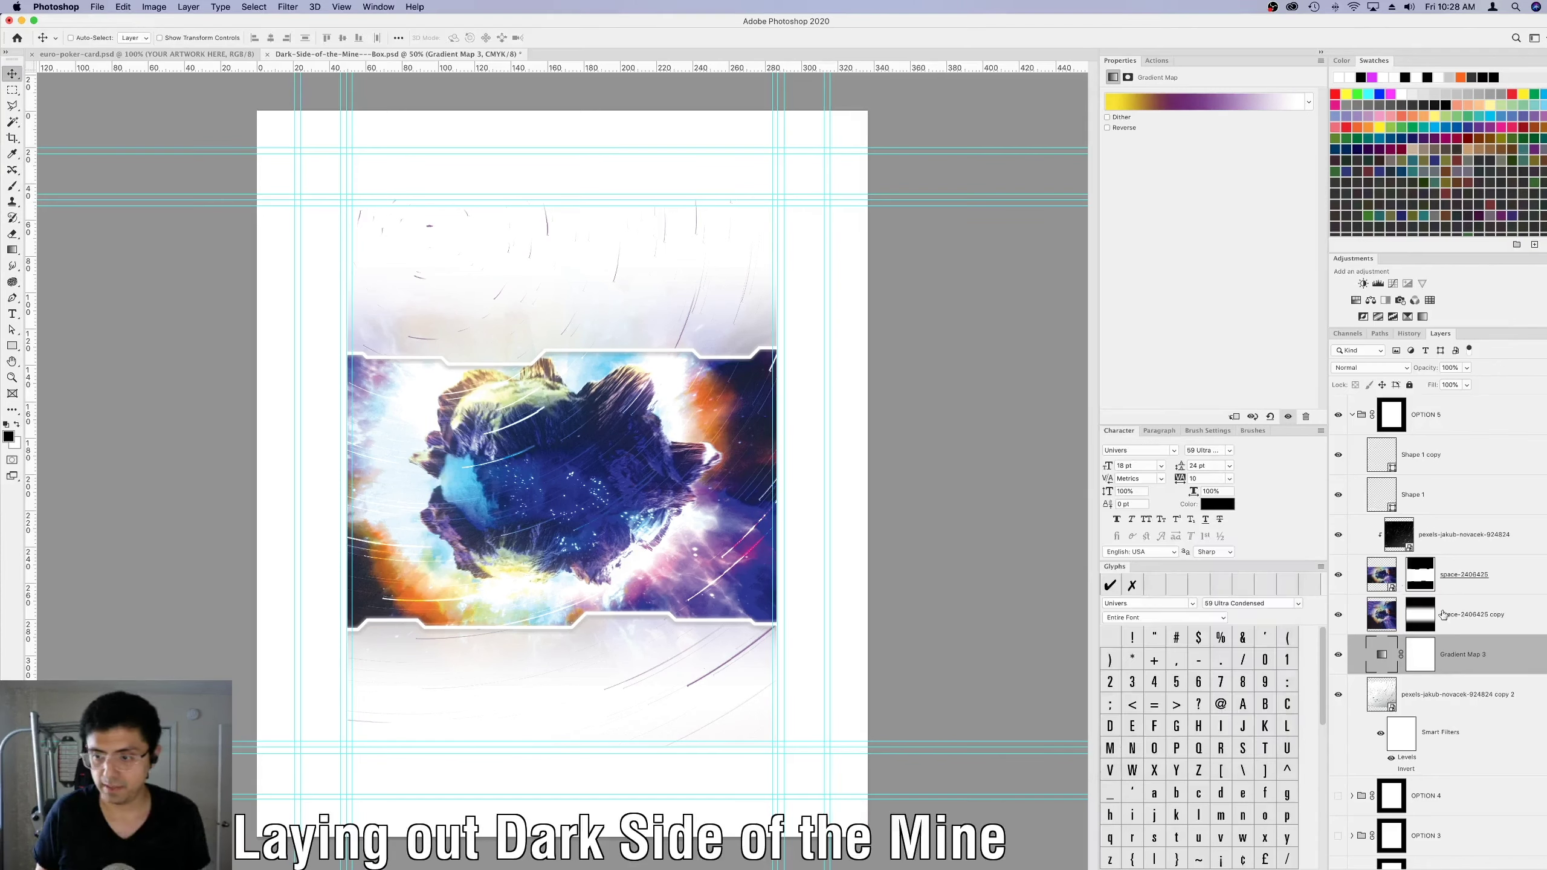
Move the artwork of both space-2406425 layers slightly down within the central band.
shift+click(1461, 573)
drag(645, 425, 645, 440)
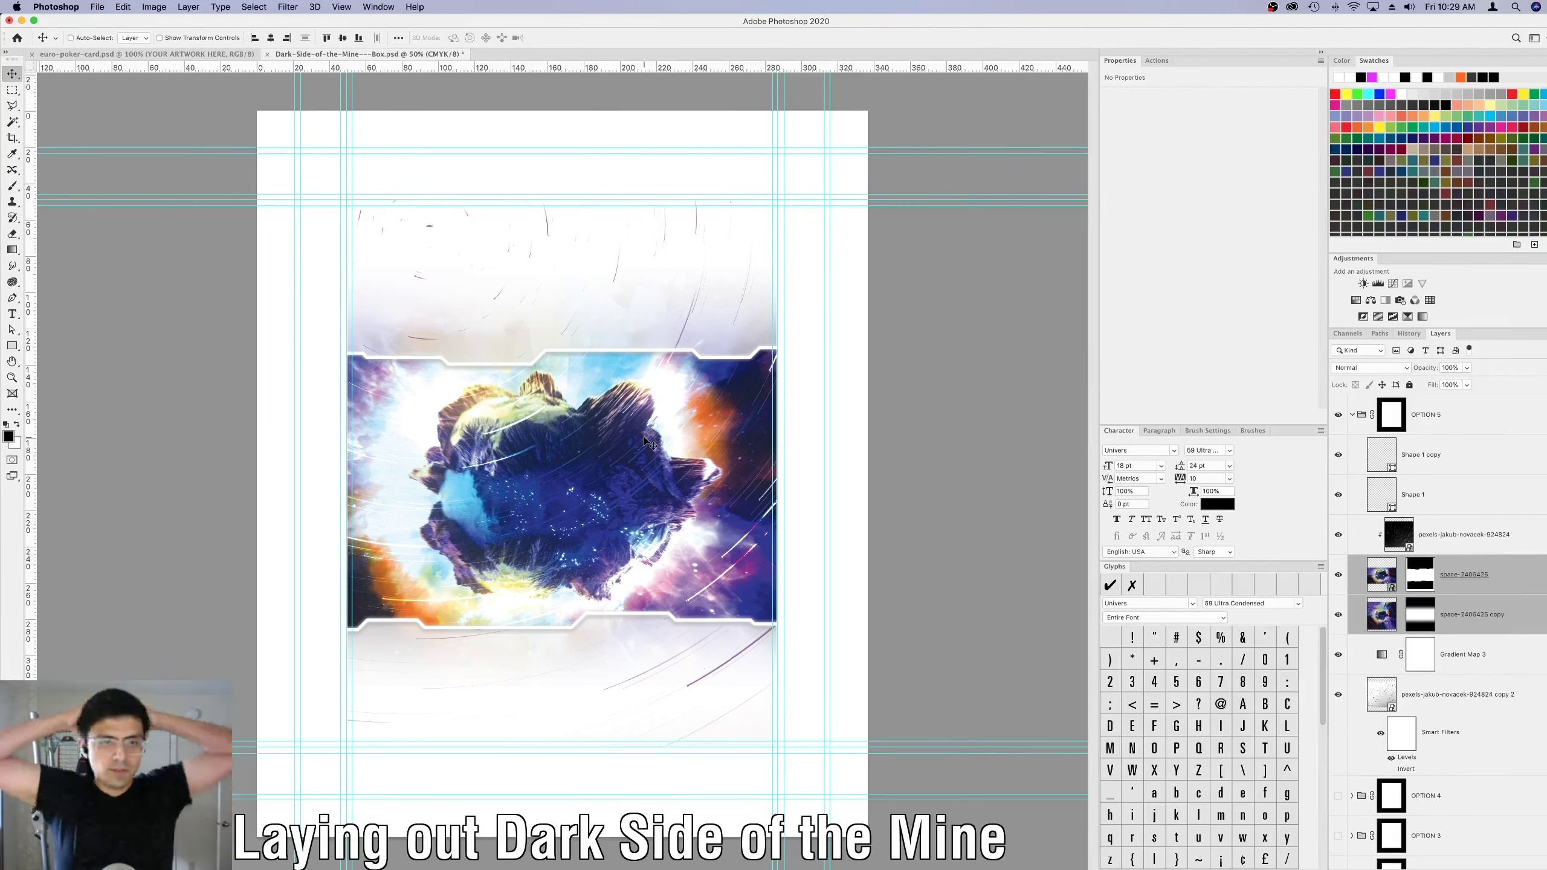
Create a new layer group named TITLE above the OPTION 5 group.
click(1351, 414)
double_click(1389, 402)
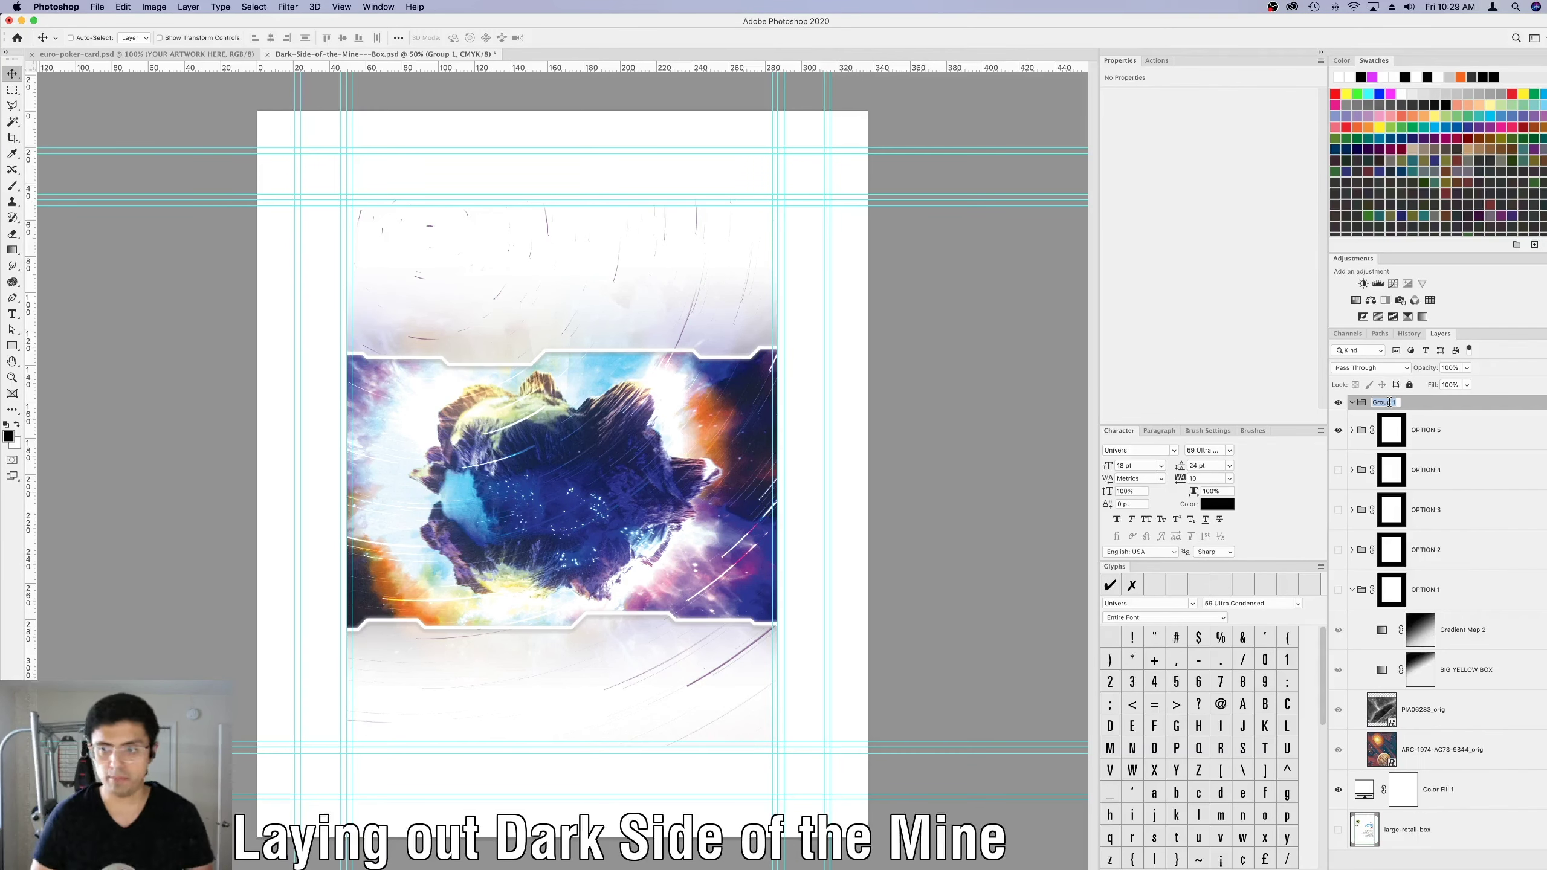
text(TITLE)
key(Return)
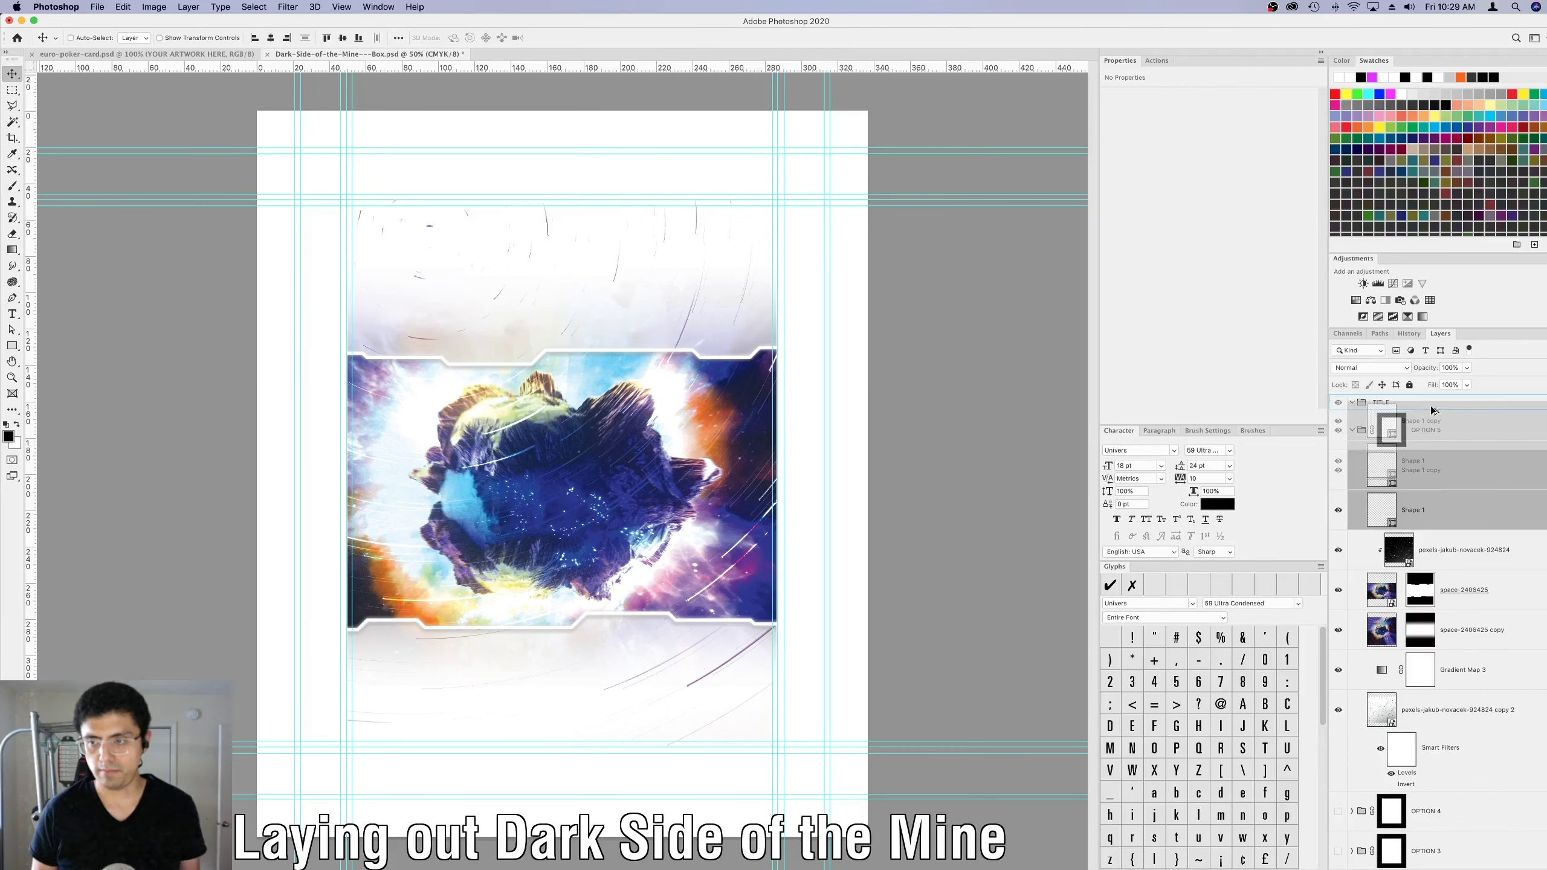
Flip duplicates of the two notched border shapes vertically and move them toward the cover's upper and lower edges.
click(124, 7)
click(341, 420)
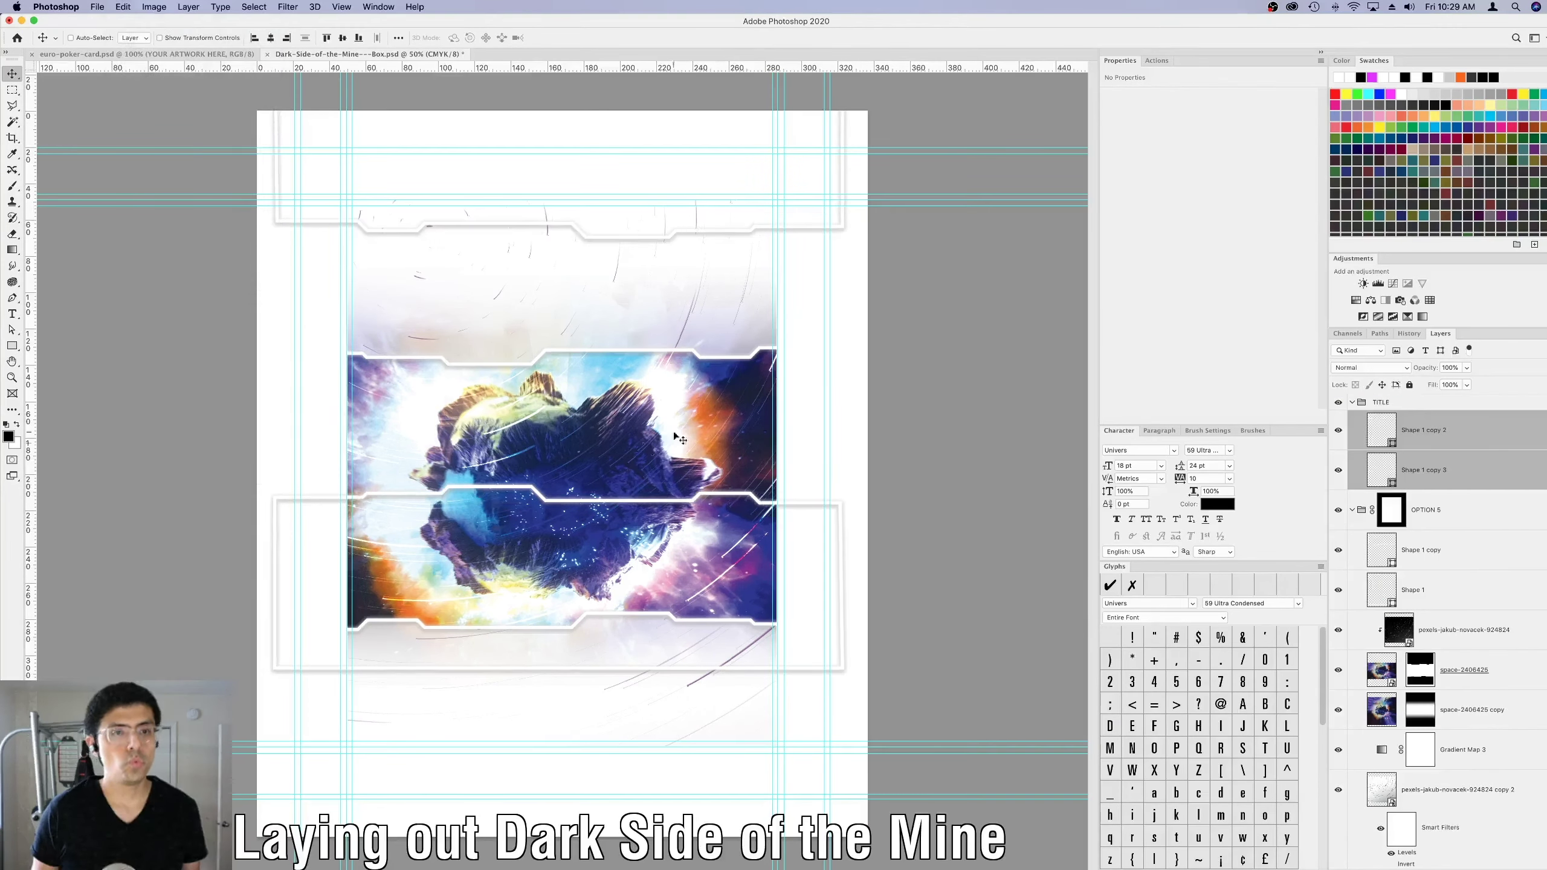
Remove the stroke from the two flipped border copies and place them inside the OPTION 5 group.
key(a)
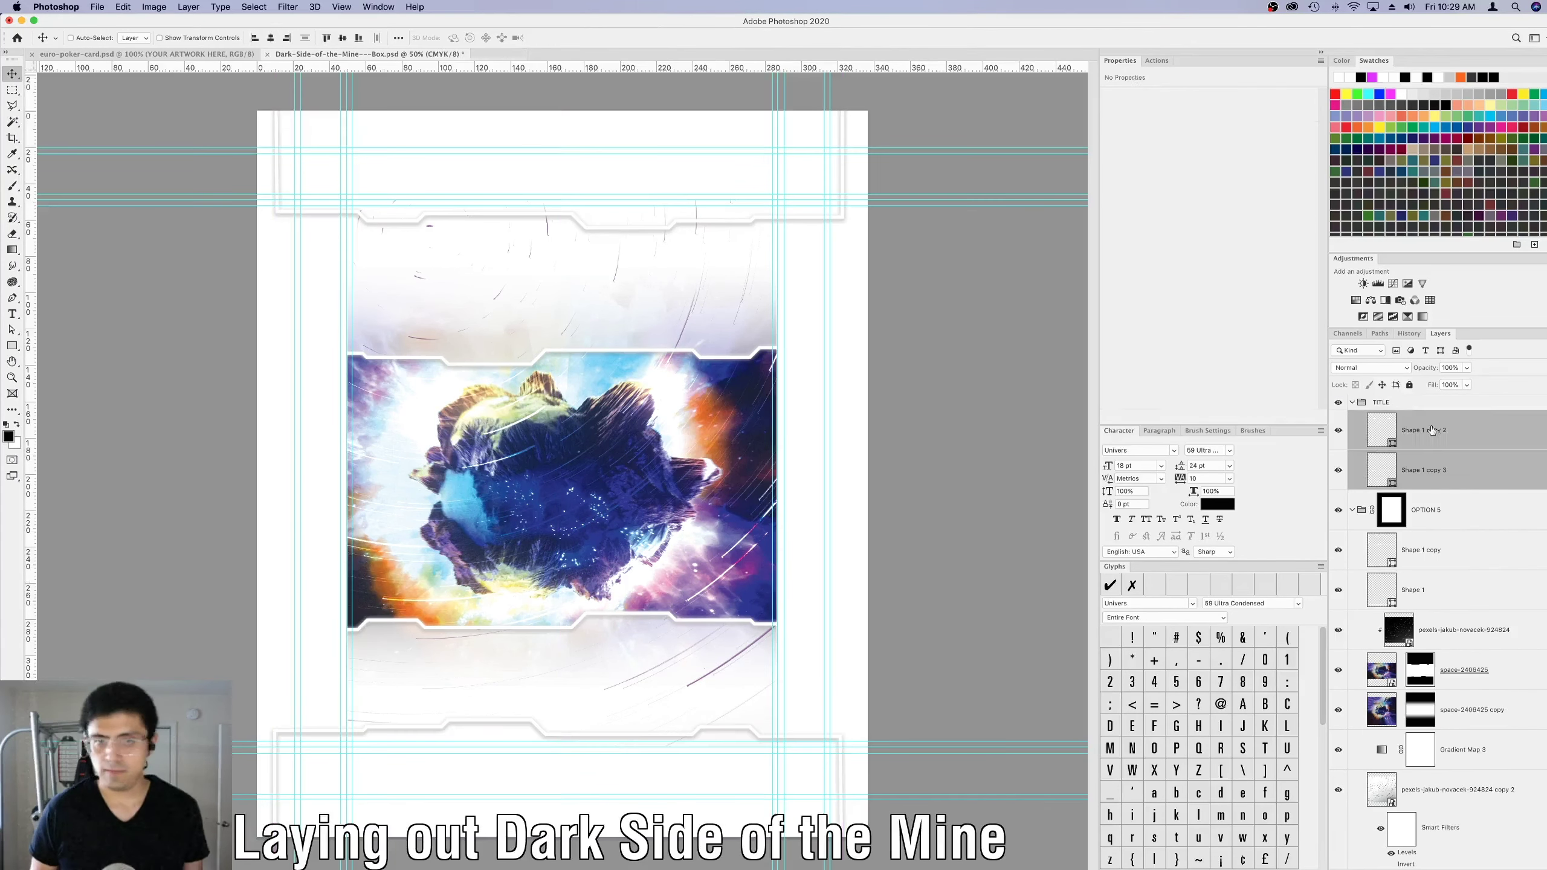
click(182, 38)
click(204, 114)
key(v)
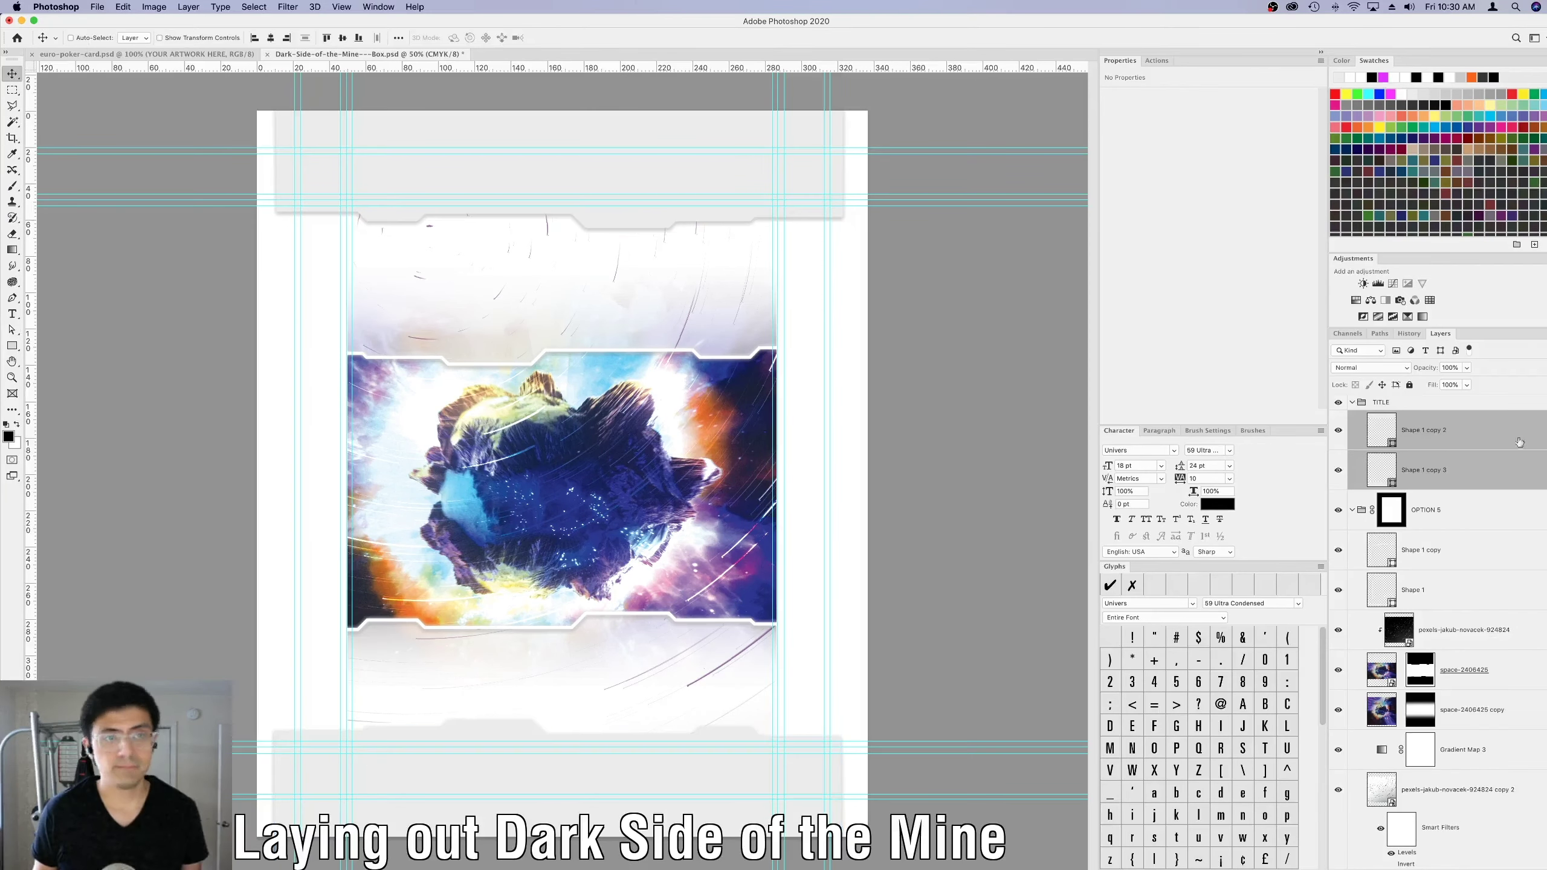
drag(1462, 451, 1468, 531)
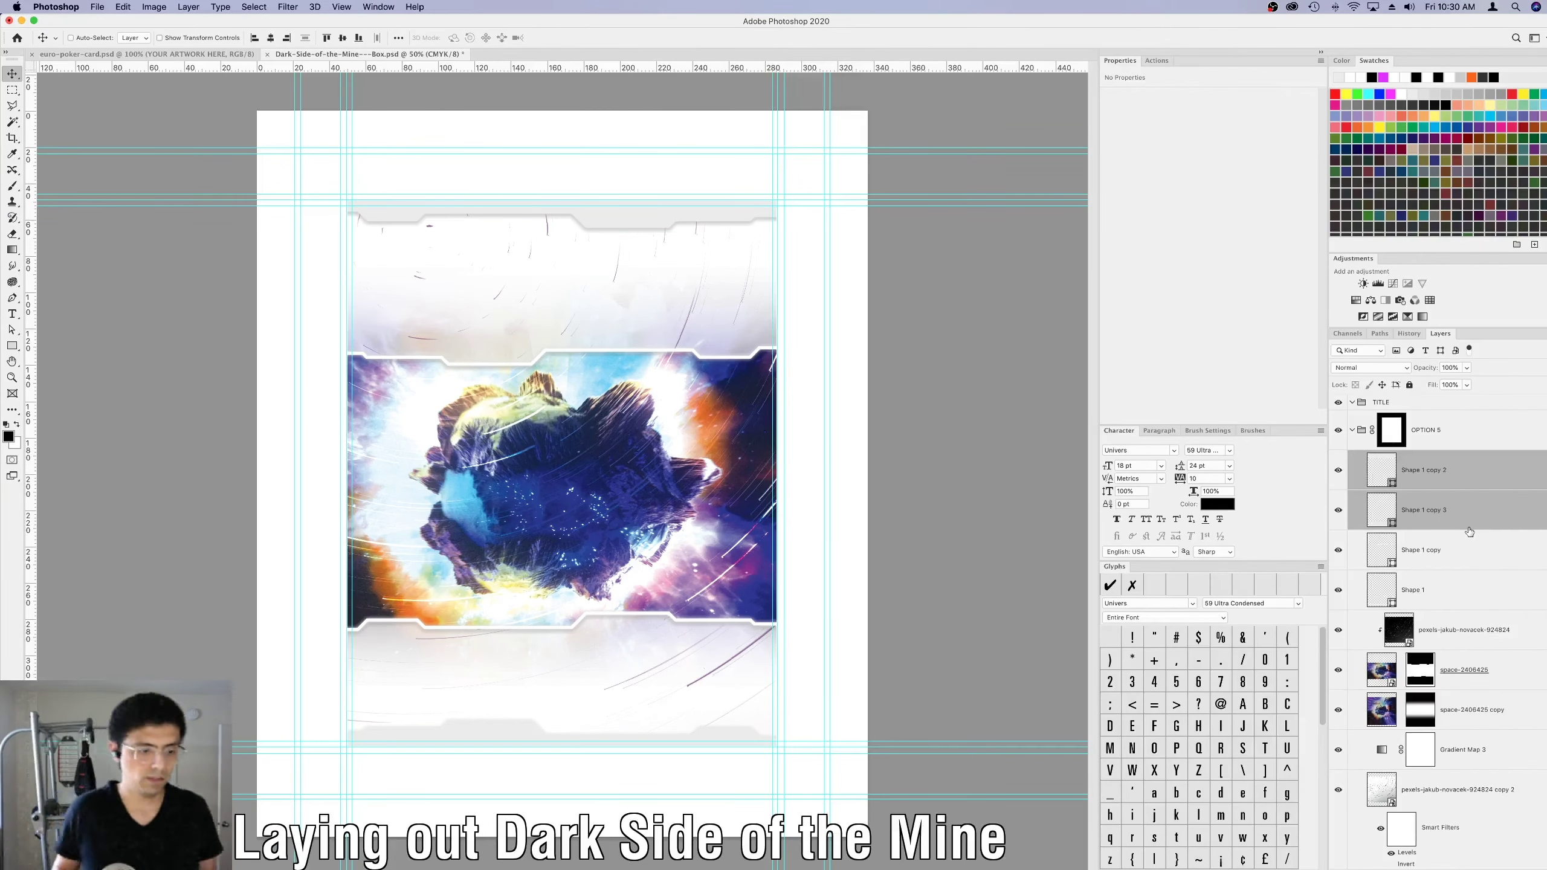
Switch to the Chrome rulebook document and copy the first name listed under Other Playtesters.
key(super+Tab)
scroll(790, 427, down, 20)
drag(790, 415, 708, 413)
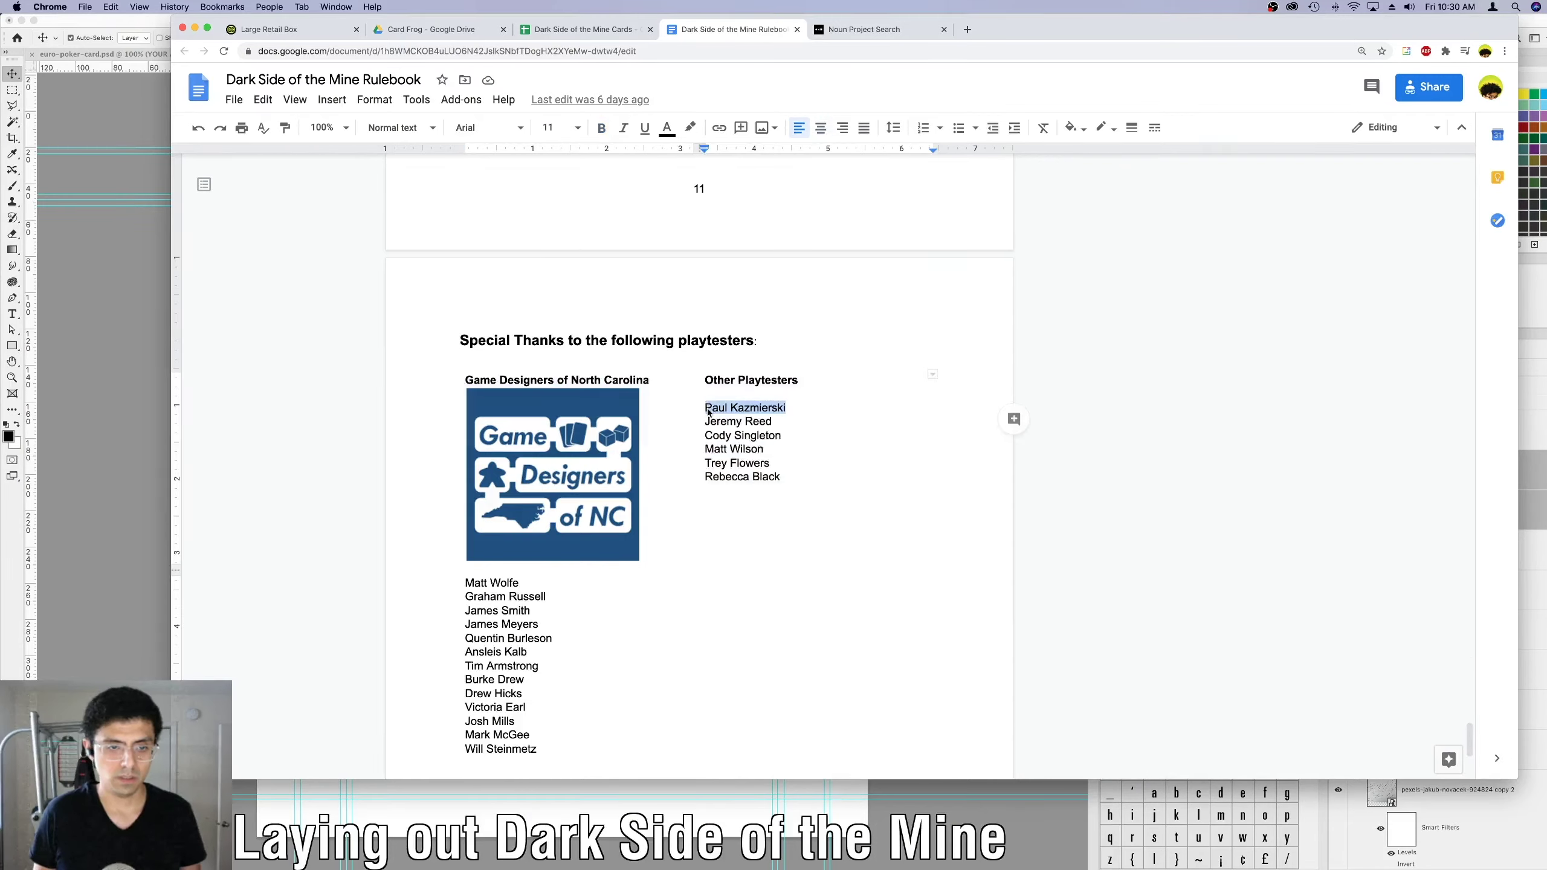
key(super+Up)
key(super+Tab)
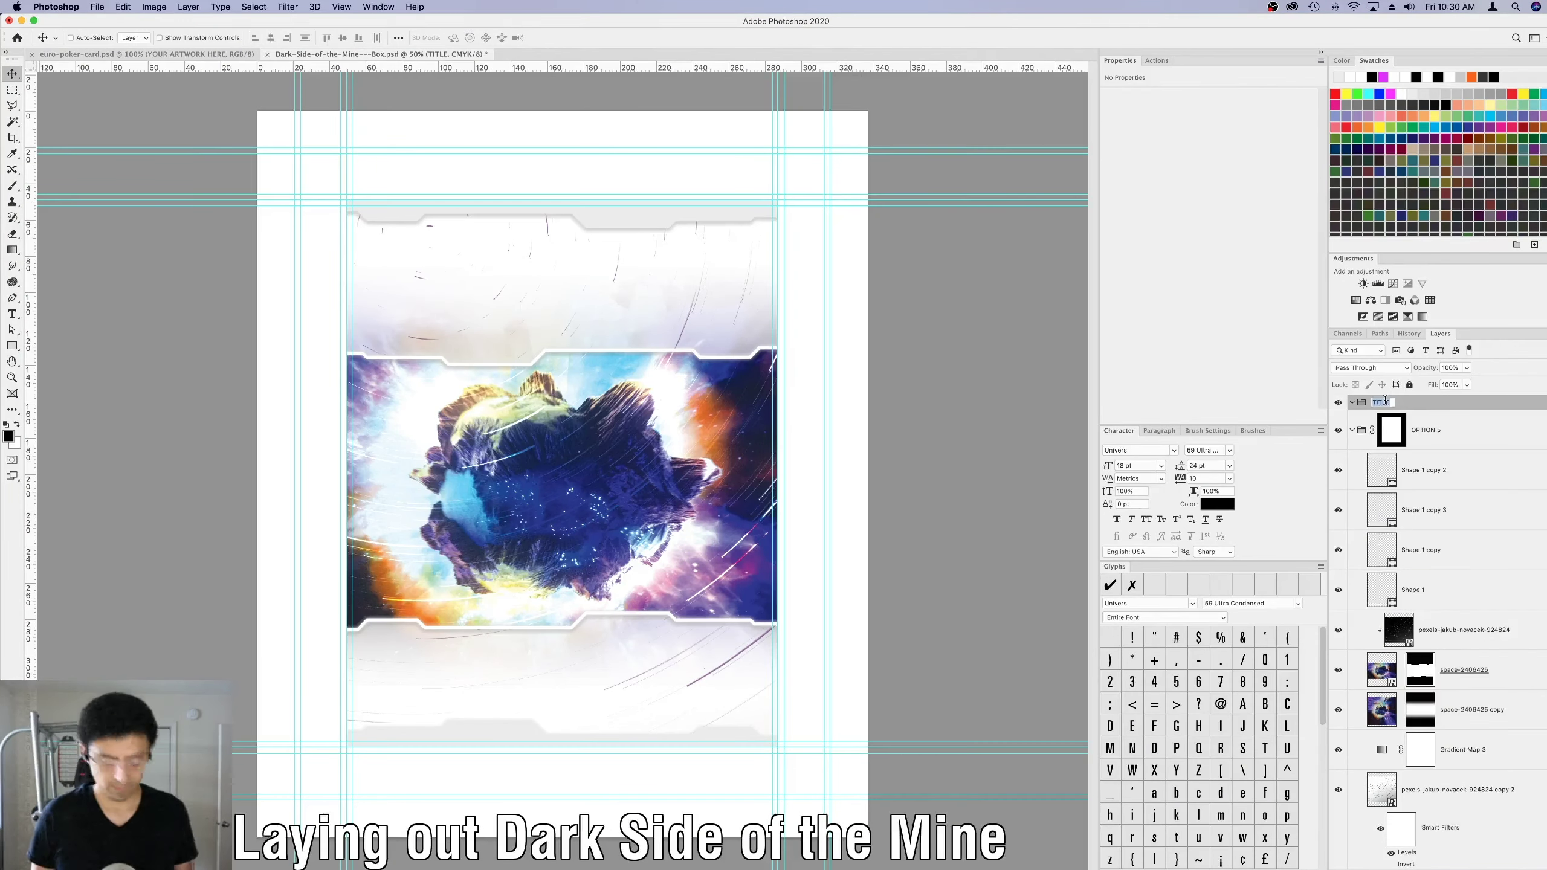
Rename the TITLE group as TEXT and create another group named CREDITS.
key(super+g)
text(CREDITS)
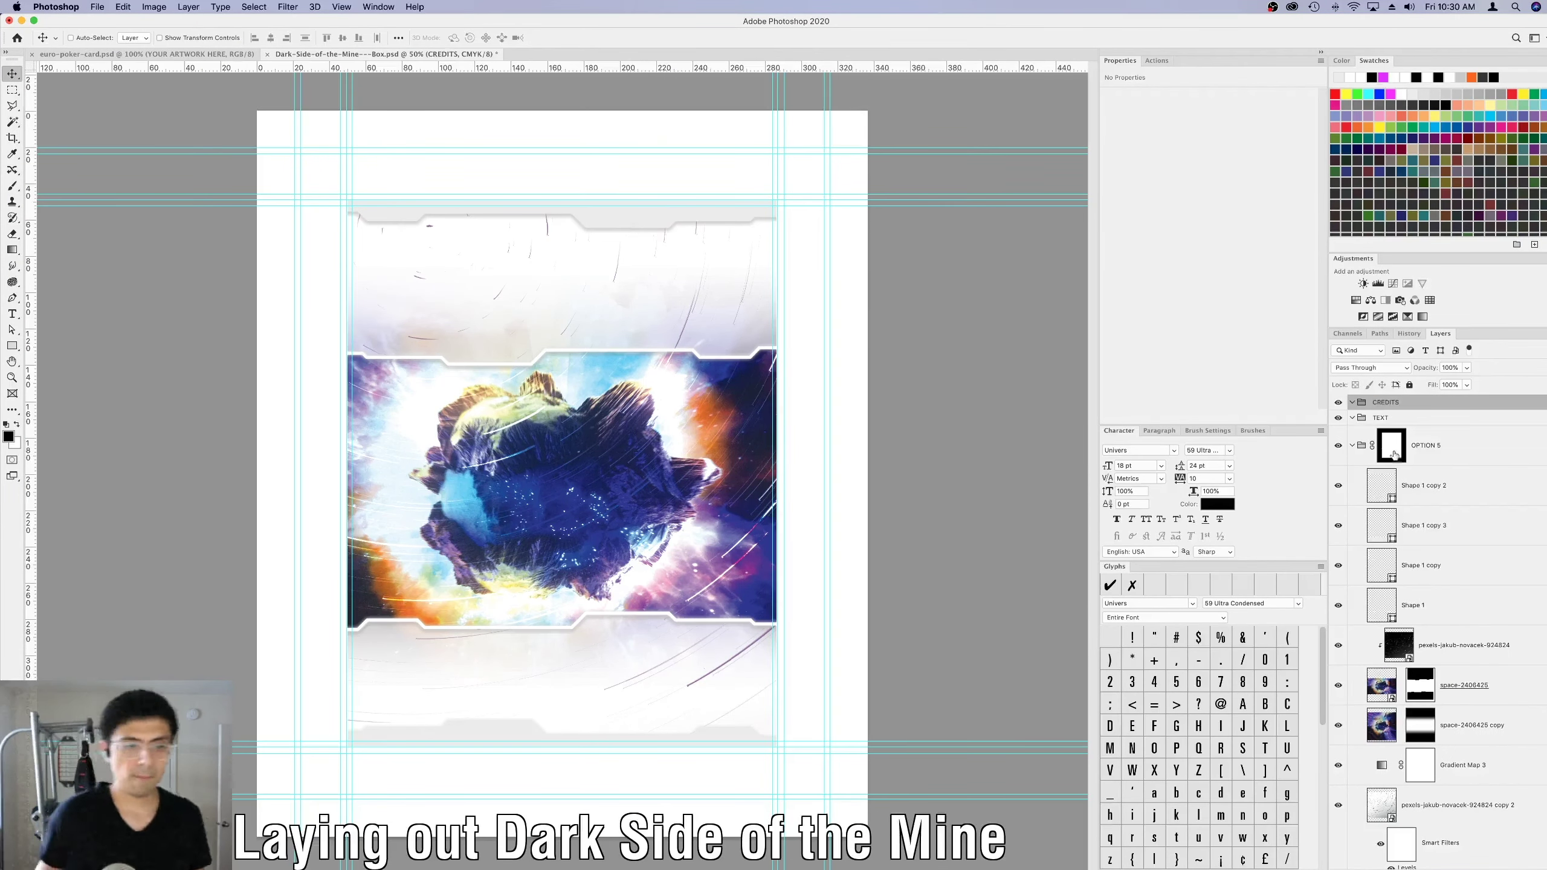
Add a credit line with both designers' full names in the lower white area, with the names in all caps.
text(t)
click(456, 703)
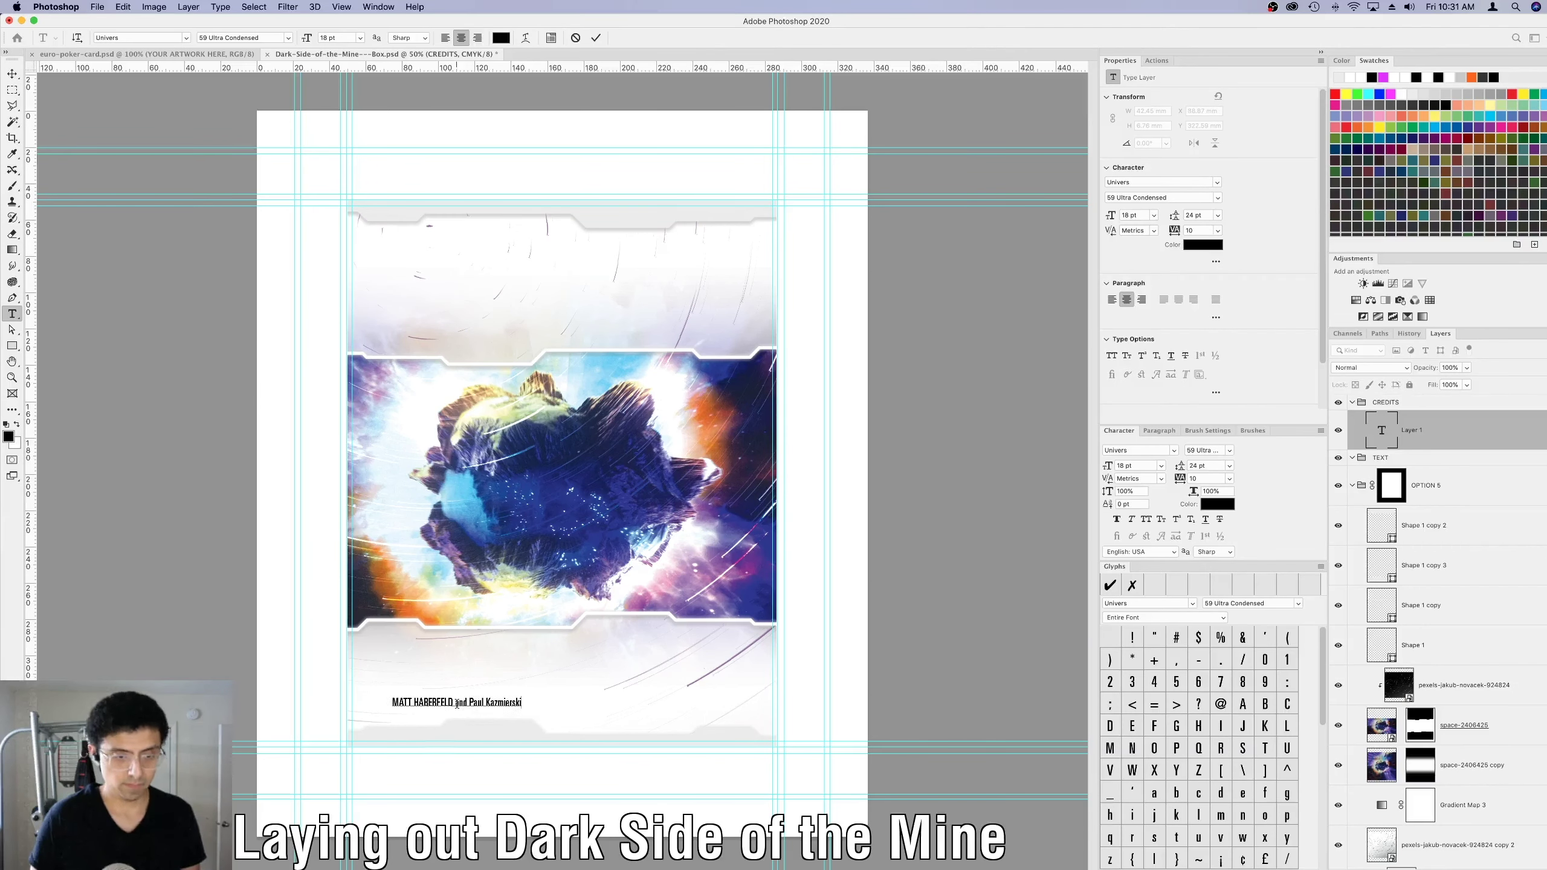
key(super+shift+k)
key(super+Return)
key(v)
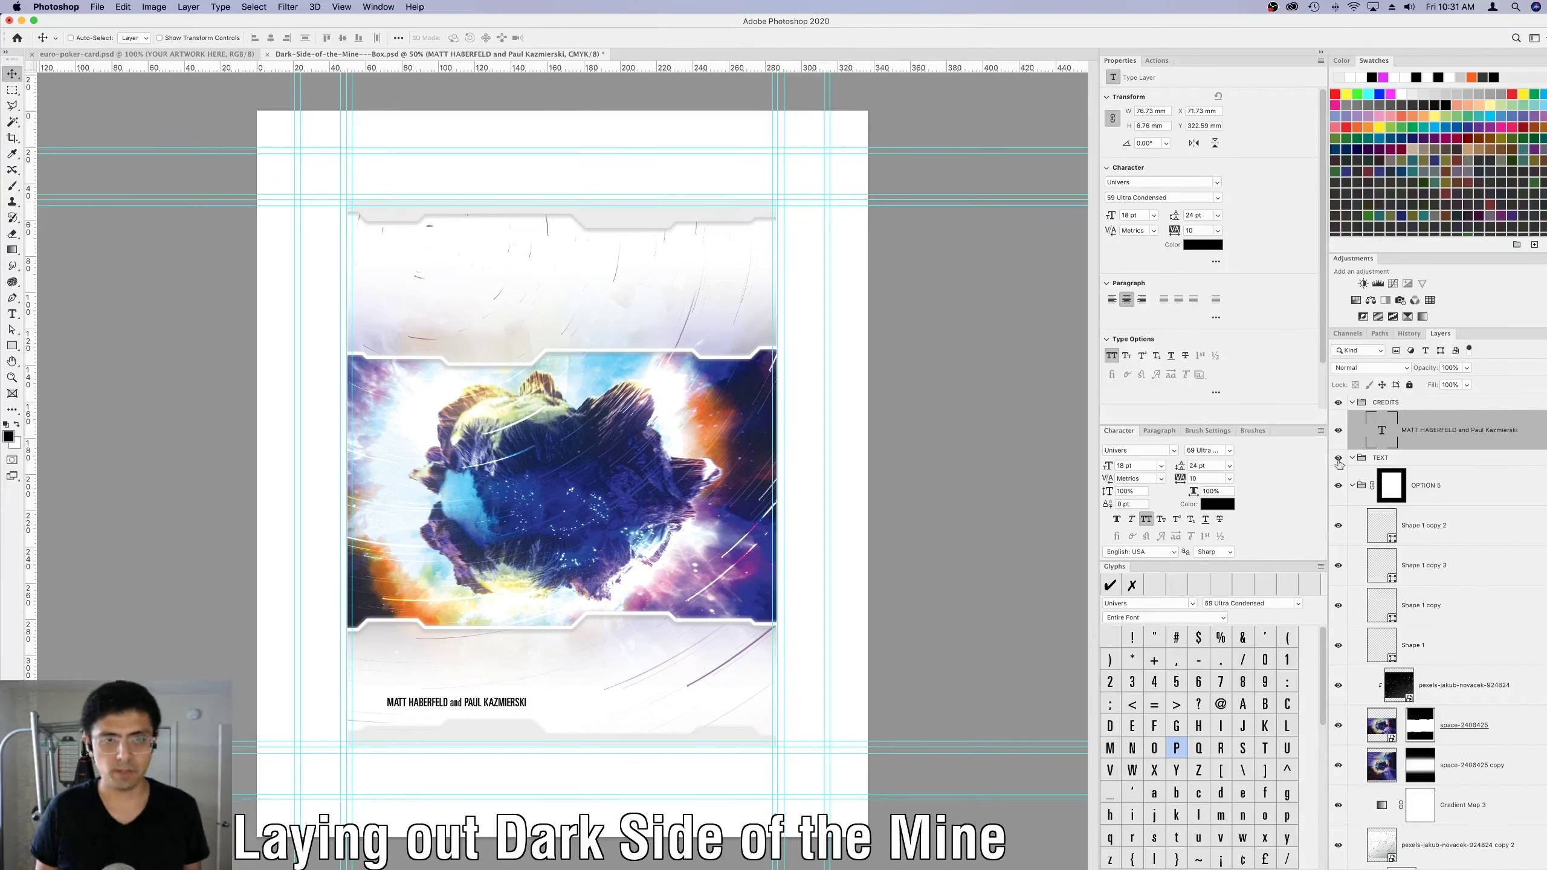
Shift the upper and lower grey notched panels slightly outward and place the credit line over the lower panel.
click(1460, 525)
click(1434, 576)
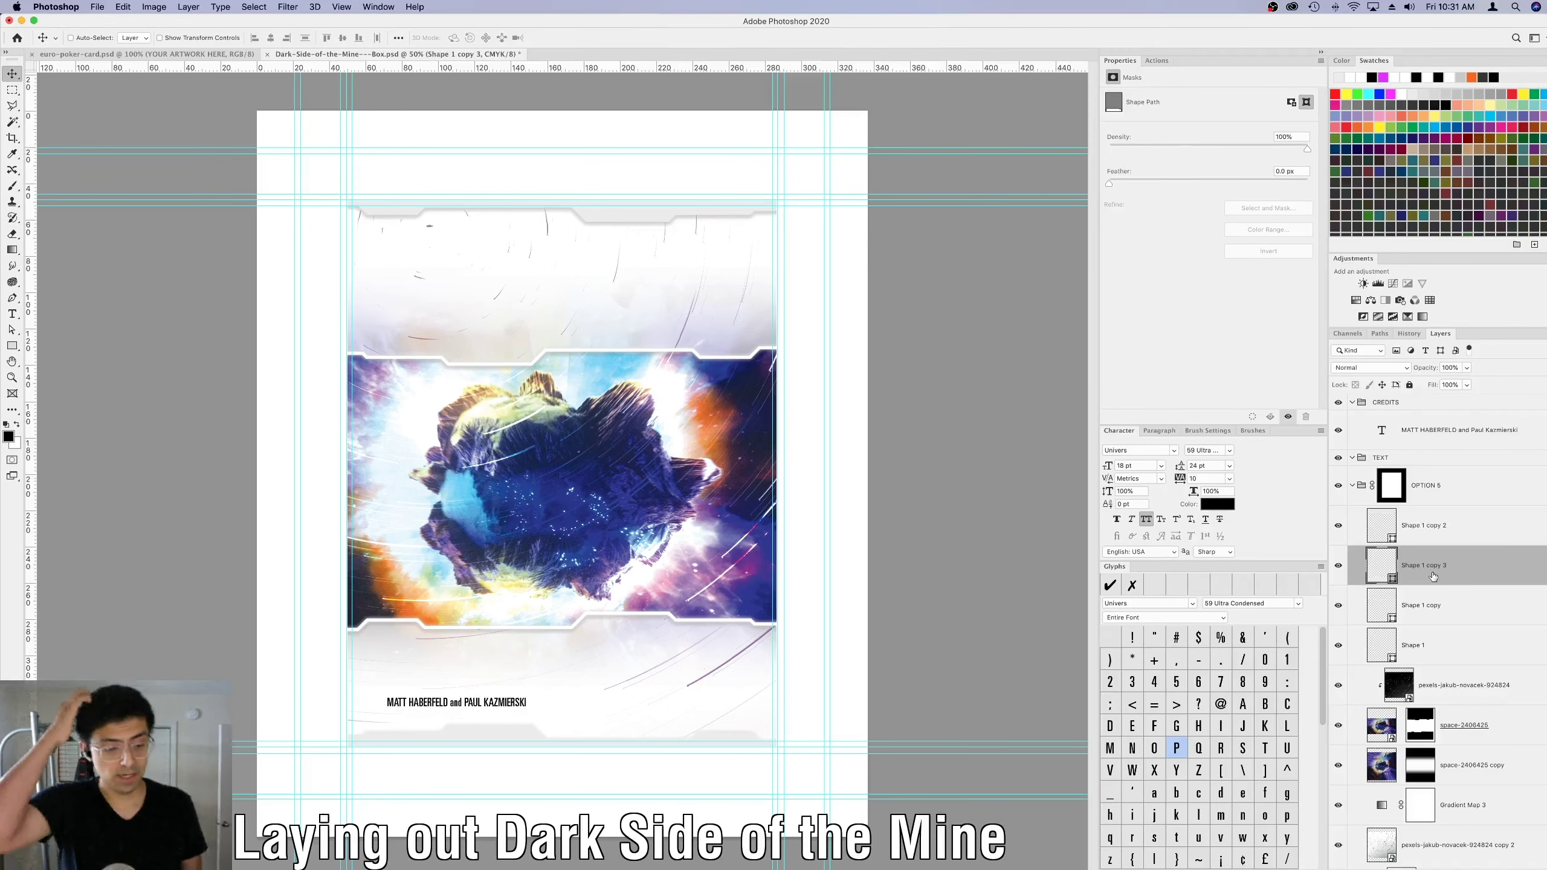
click(1413, 434)
Move the lower grey panel's notch points to the right, beyond the end of the credit line.
click(1406, 564)
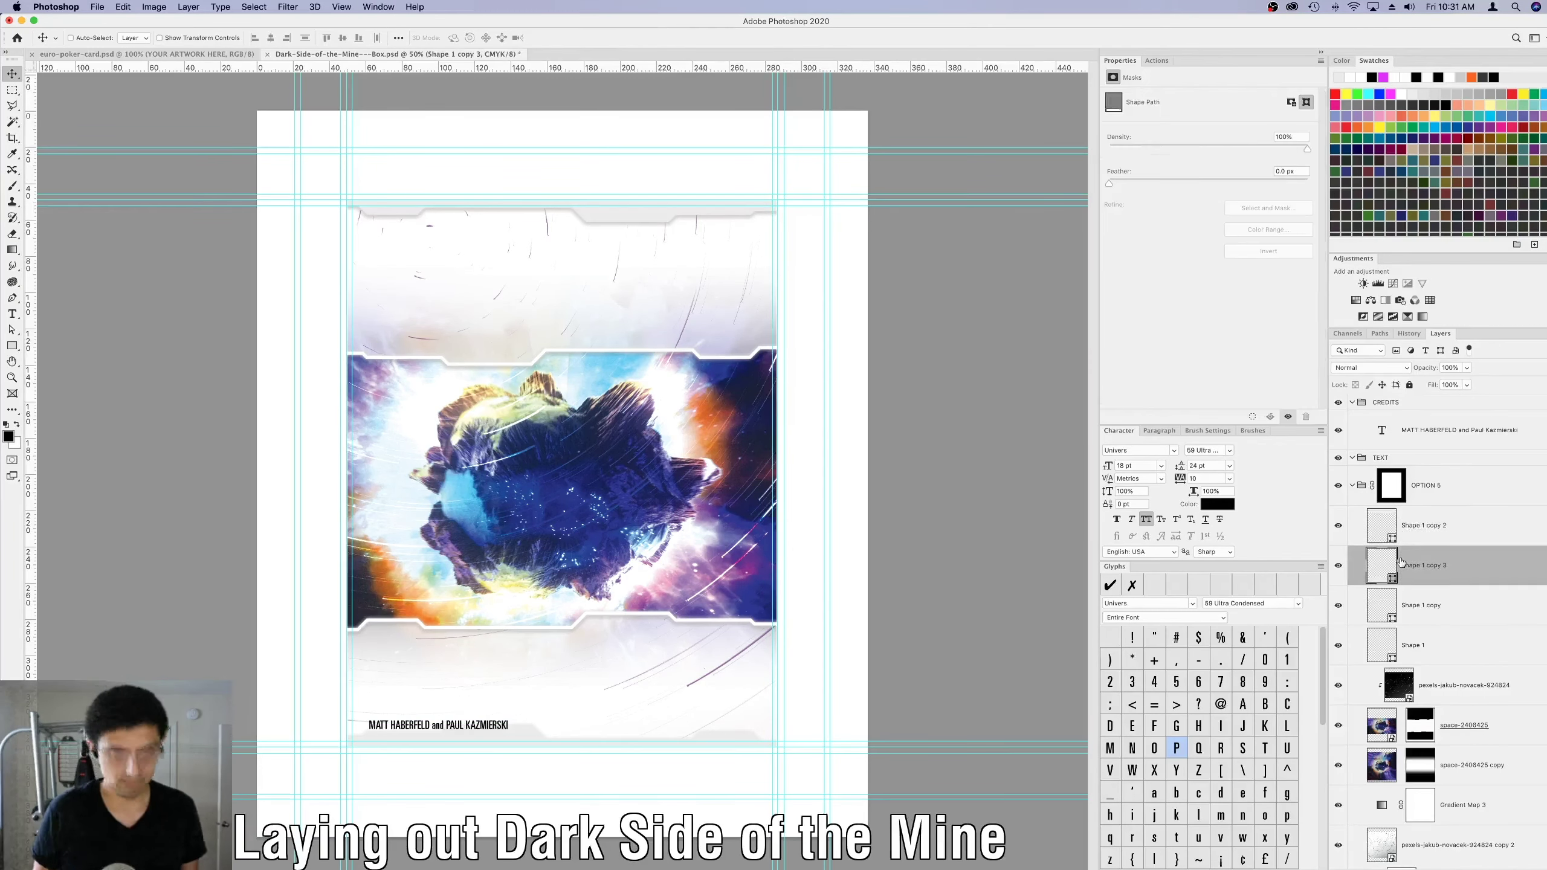
scroll(568, 618, up, 4)
key(super+minus)
key(super+minus)
key(super+minus)
key(a)
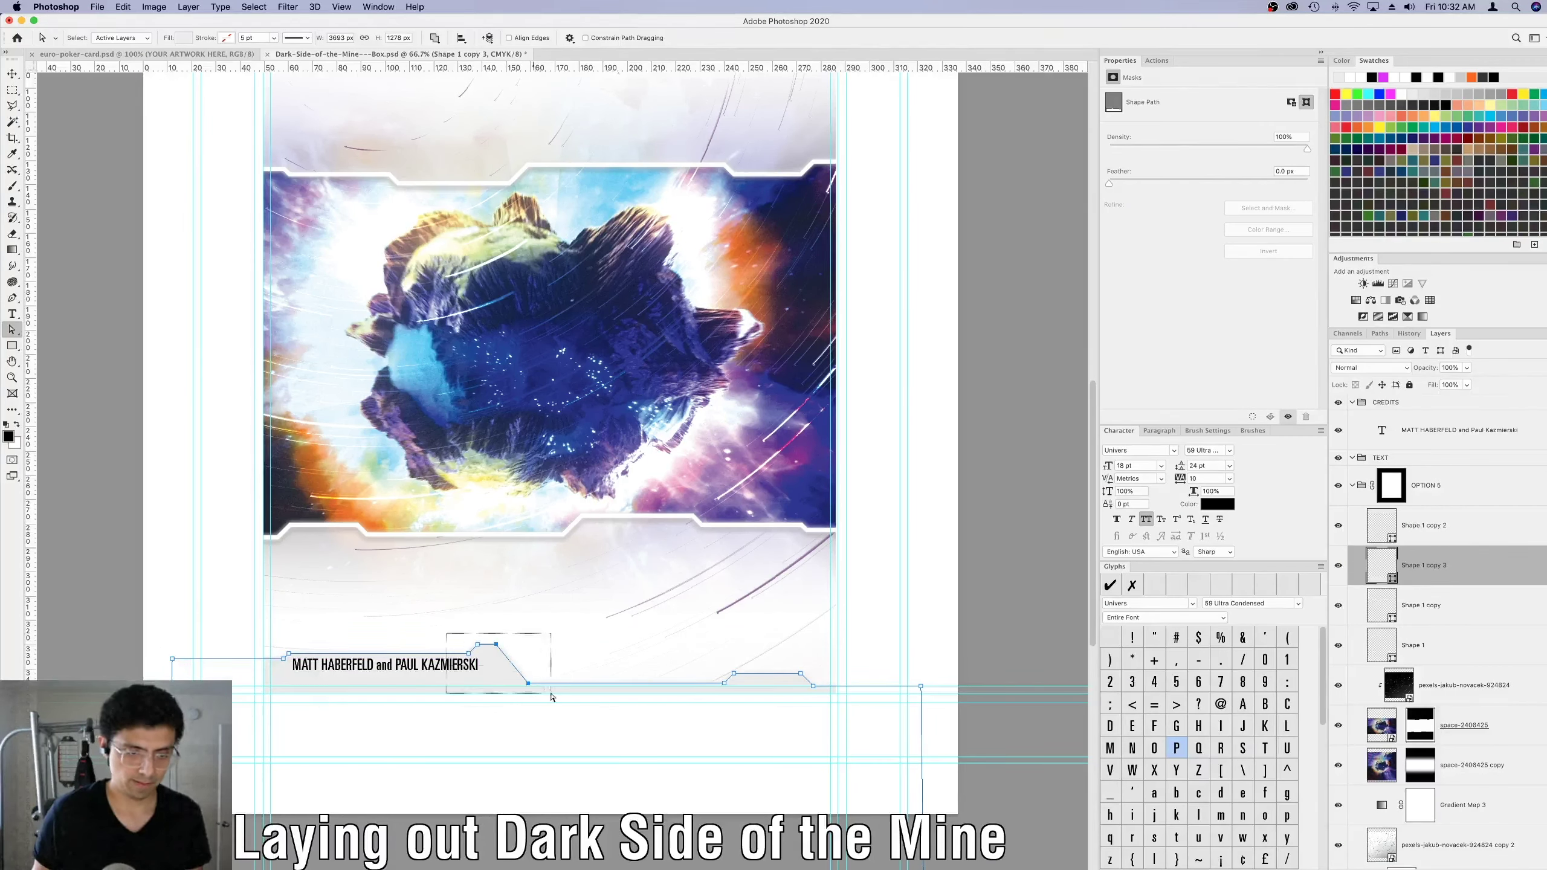
click(723, 666)
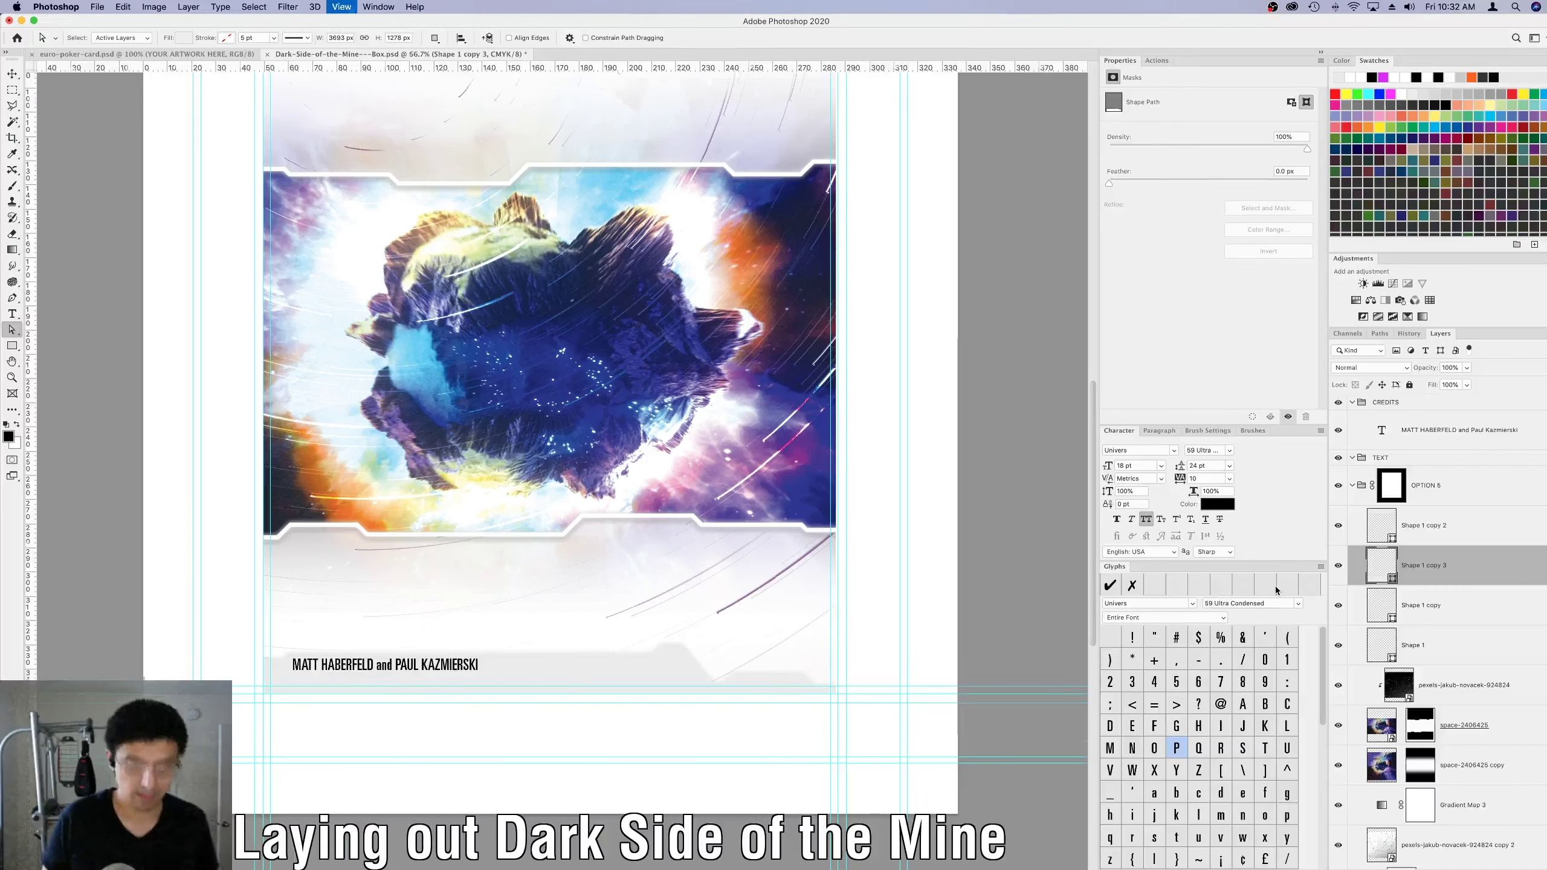
key(super+minus)
Duplicate the credit line into the white area above the artwork and nest the CREDITS group inside TEXT.
click(1435, 443)
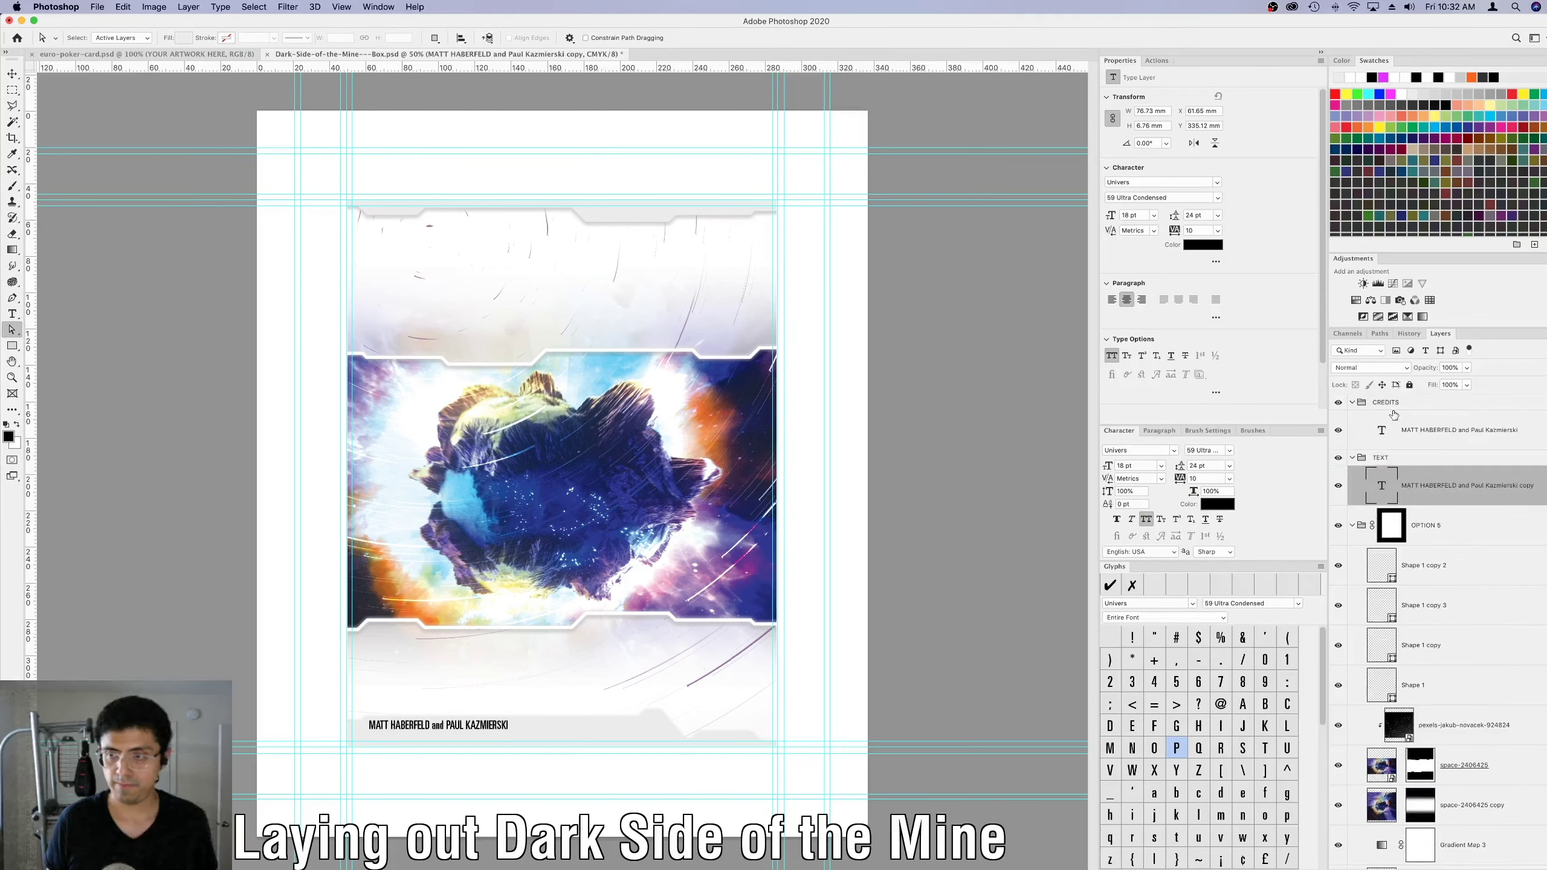
key(v)
Switch to Chrome and review the Dark Side of the Mine Rulebook for cover text.
key(super+Tab)
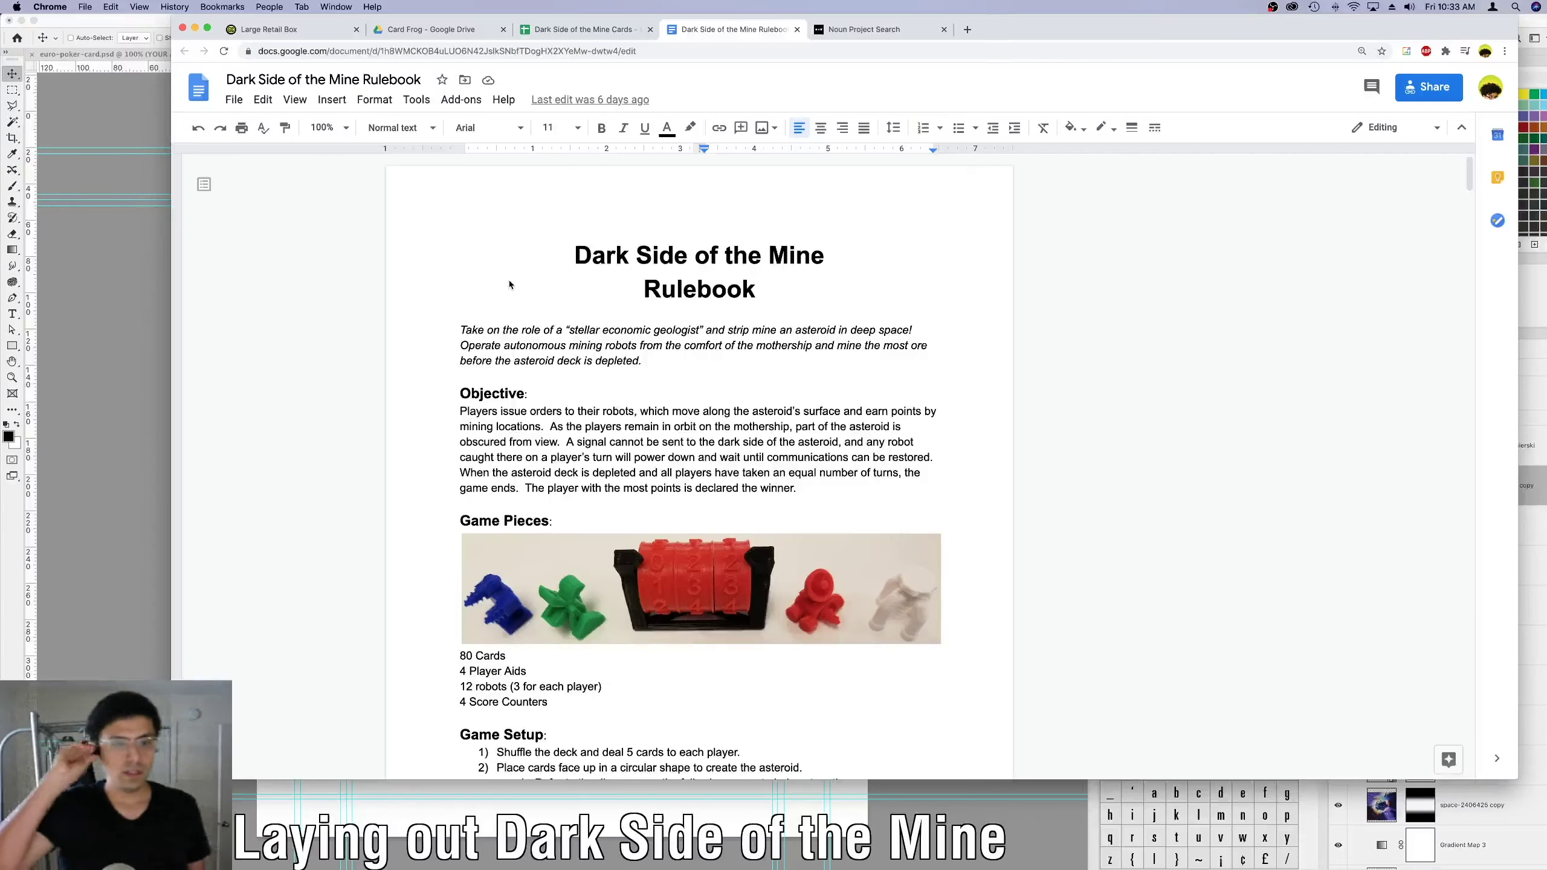
scroll(698, 462, down, 10)
scroll(699, 463, up, 10)
key(super+Tab)
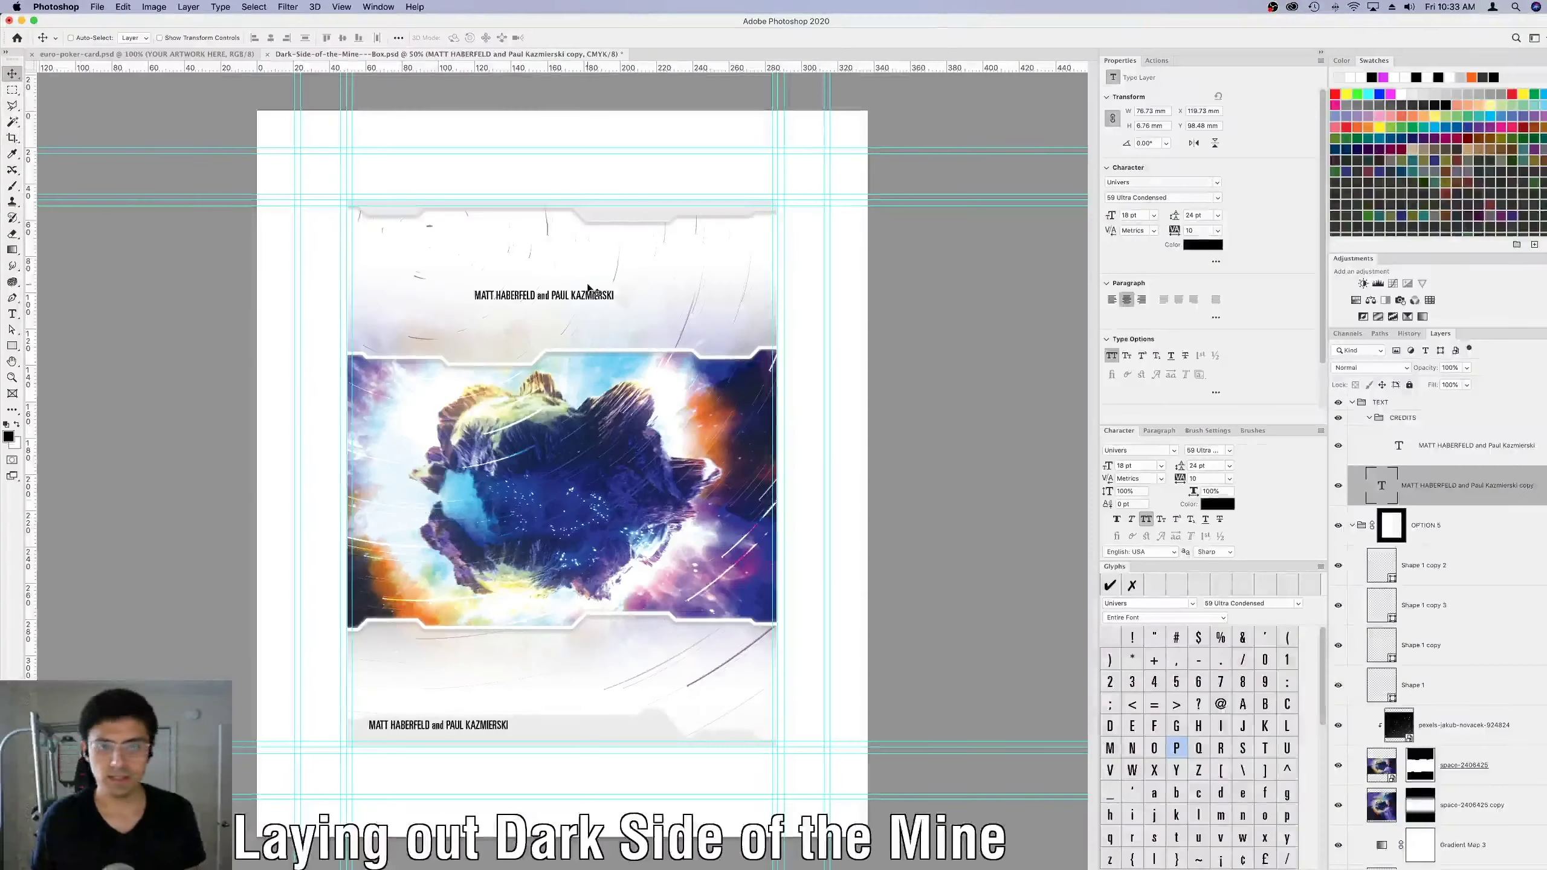
Replace the duplicated text with DARK SIDE OF THE MINE and set its font size to 96 pt.
double_click(583, 295)
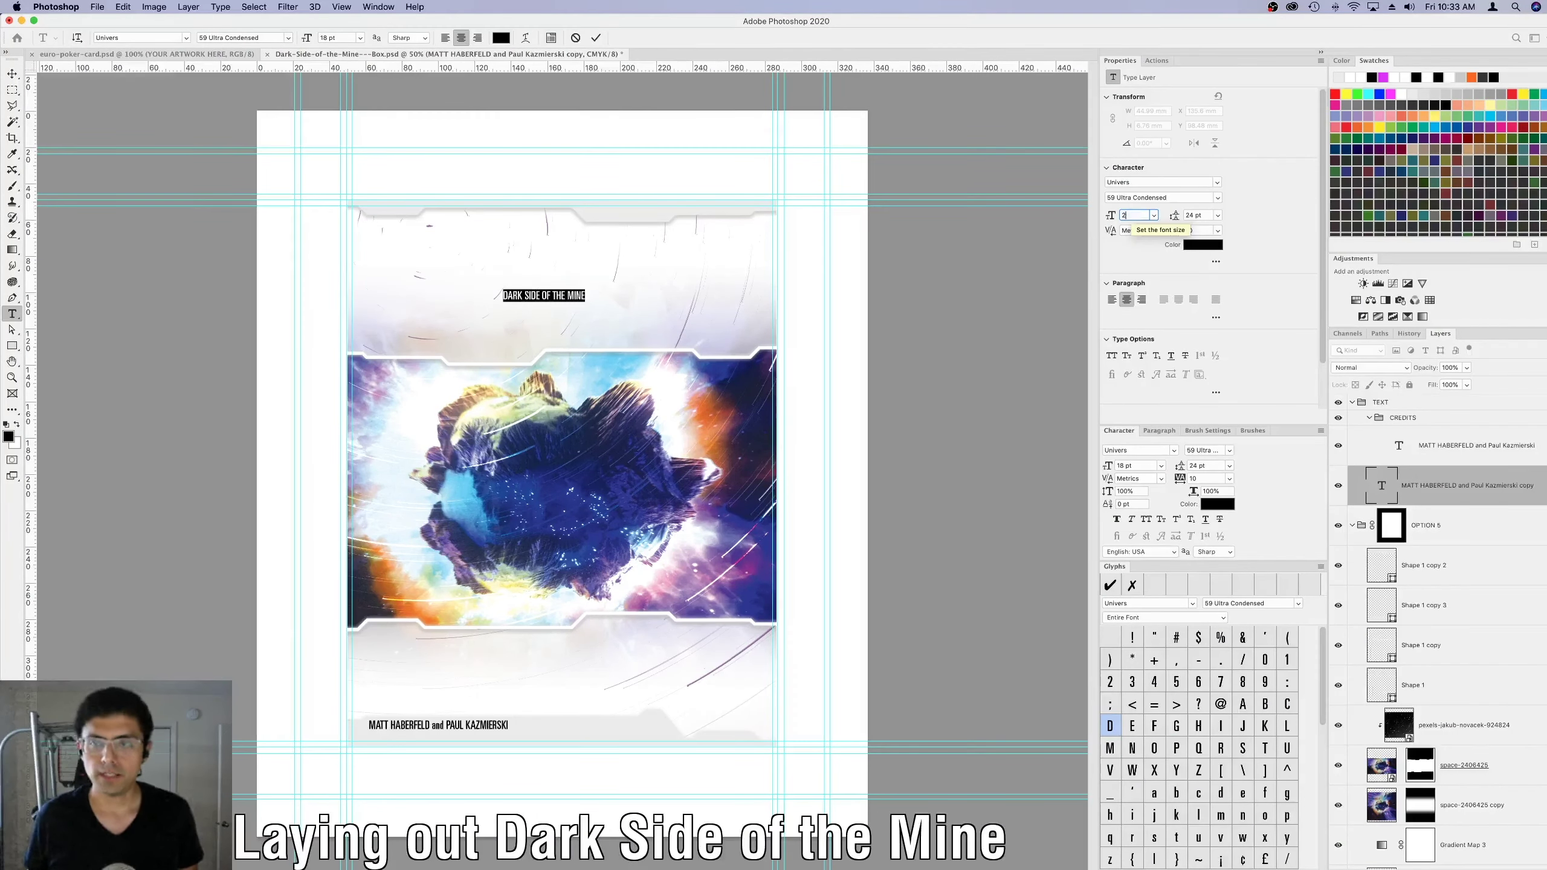
text(96)
key(Return)
key(super+Return)
key(v)
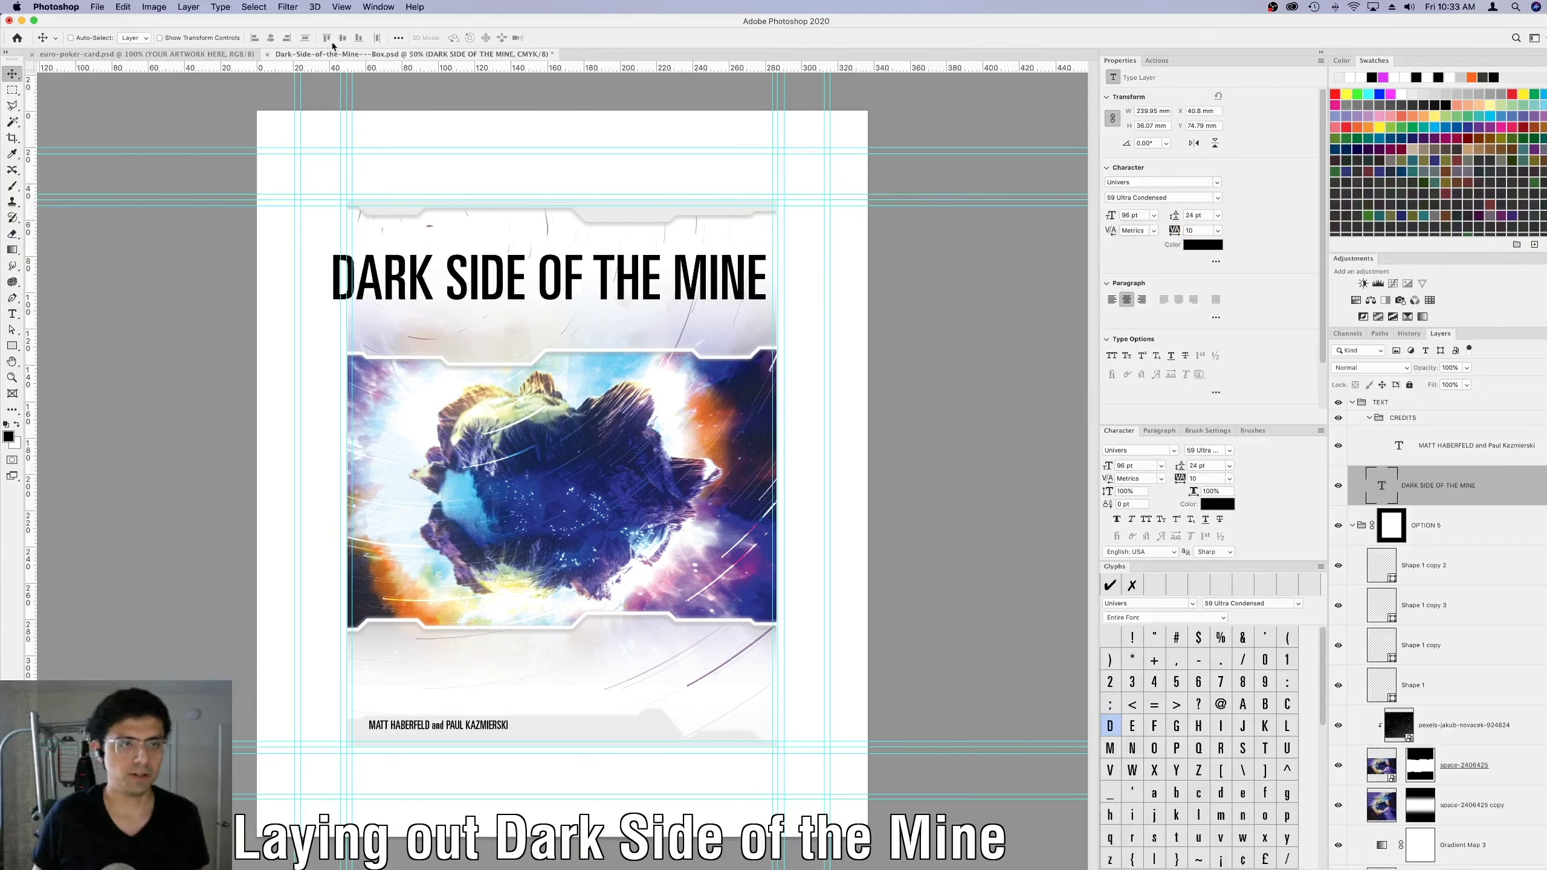
Center the DARK SIDE OF THE MINE title horizontally on the canvas.
click(398, 38)
click(432, 149)
click(428, 160)
click(361, 71)
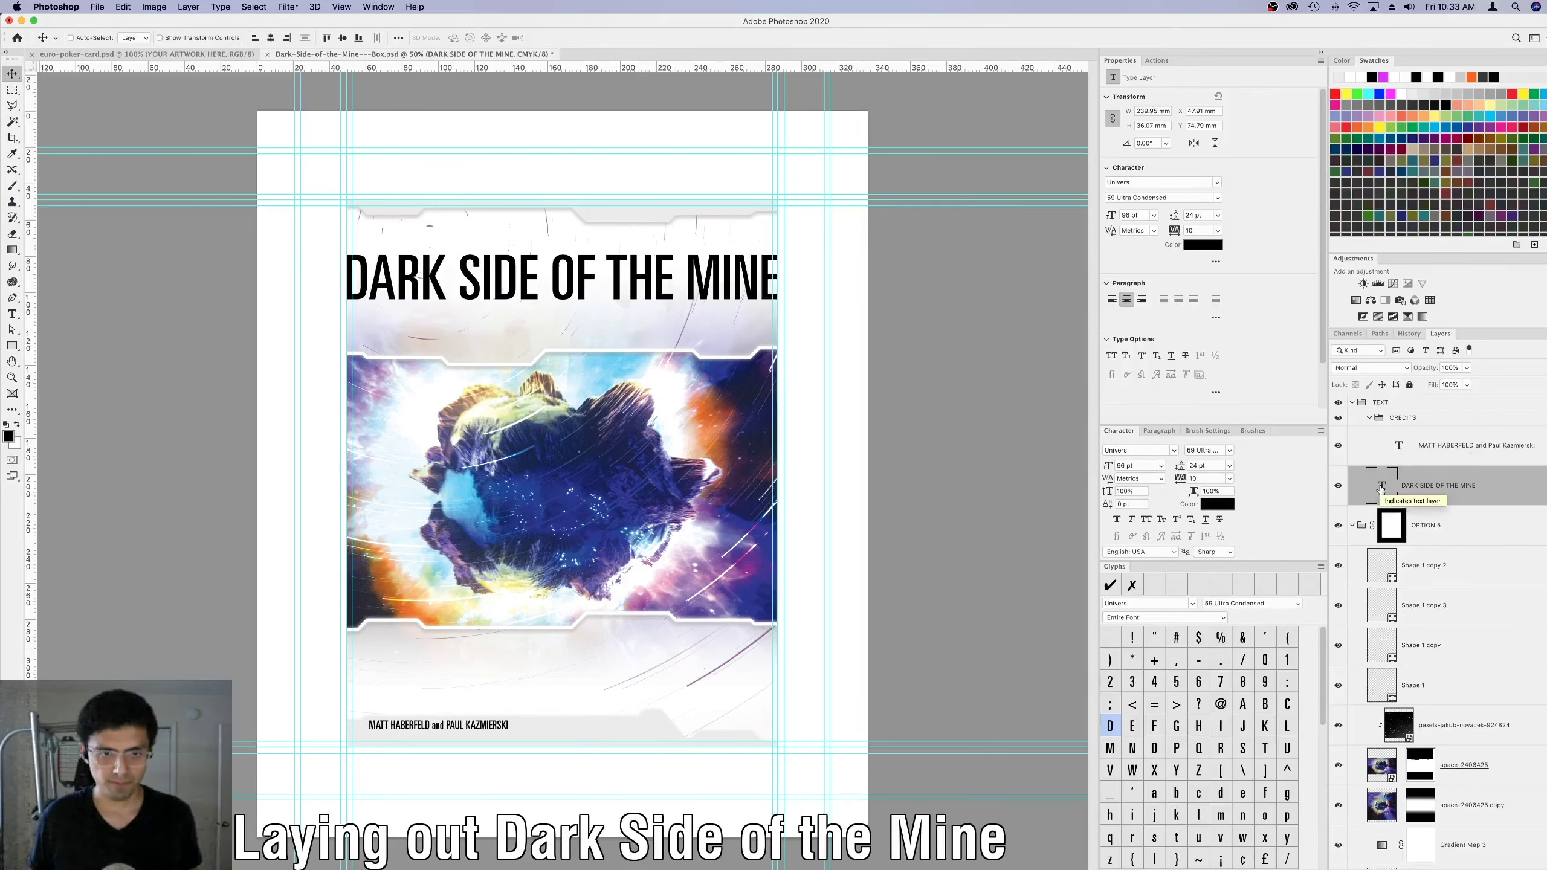
Break the title into two lines after SIDE and set its font size to 106 pt with 94 pt leading.
double_click(1380, 489)
key(super+alt+shift+period)
click(1200, 215)
text(94)
key(Return)
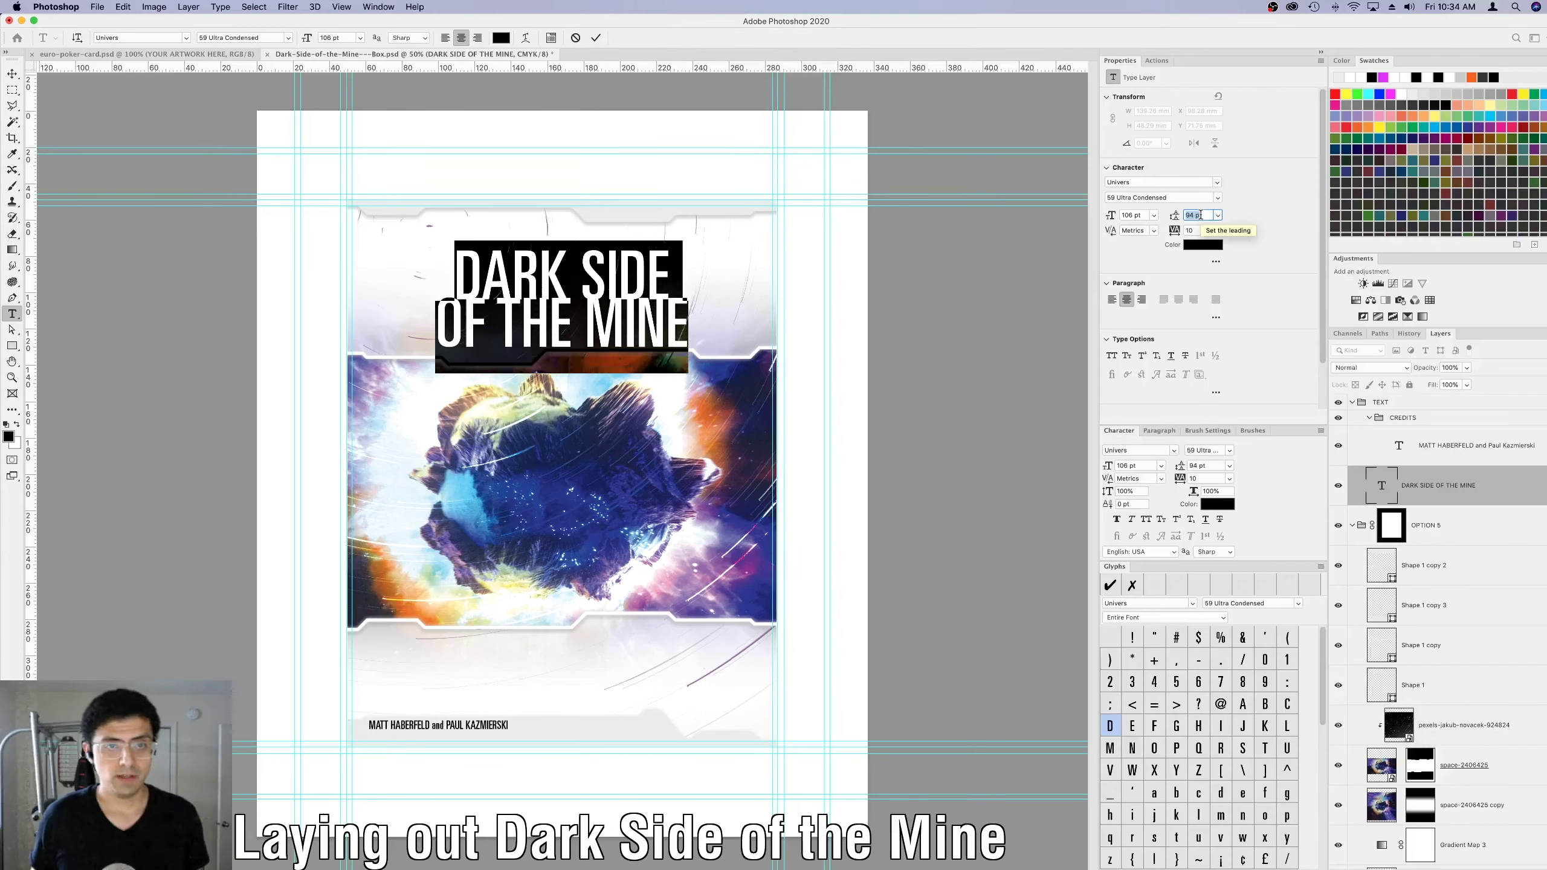
Reduce the font size of the words OF THE so they are smaller than the rest of the title.
drag(437, 322, 572, 323)
key(super+alt+shift+comma)
key(super+alt+shift+comma)
key(super+alt+shift+comma)
key(super+alt+shift+comma)
key(super+Return)
key(v)
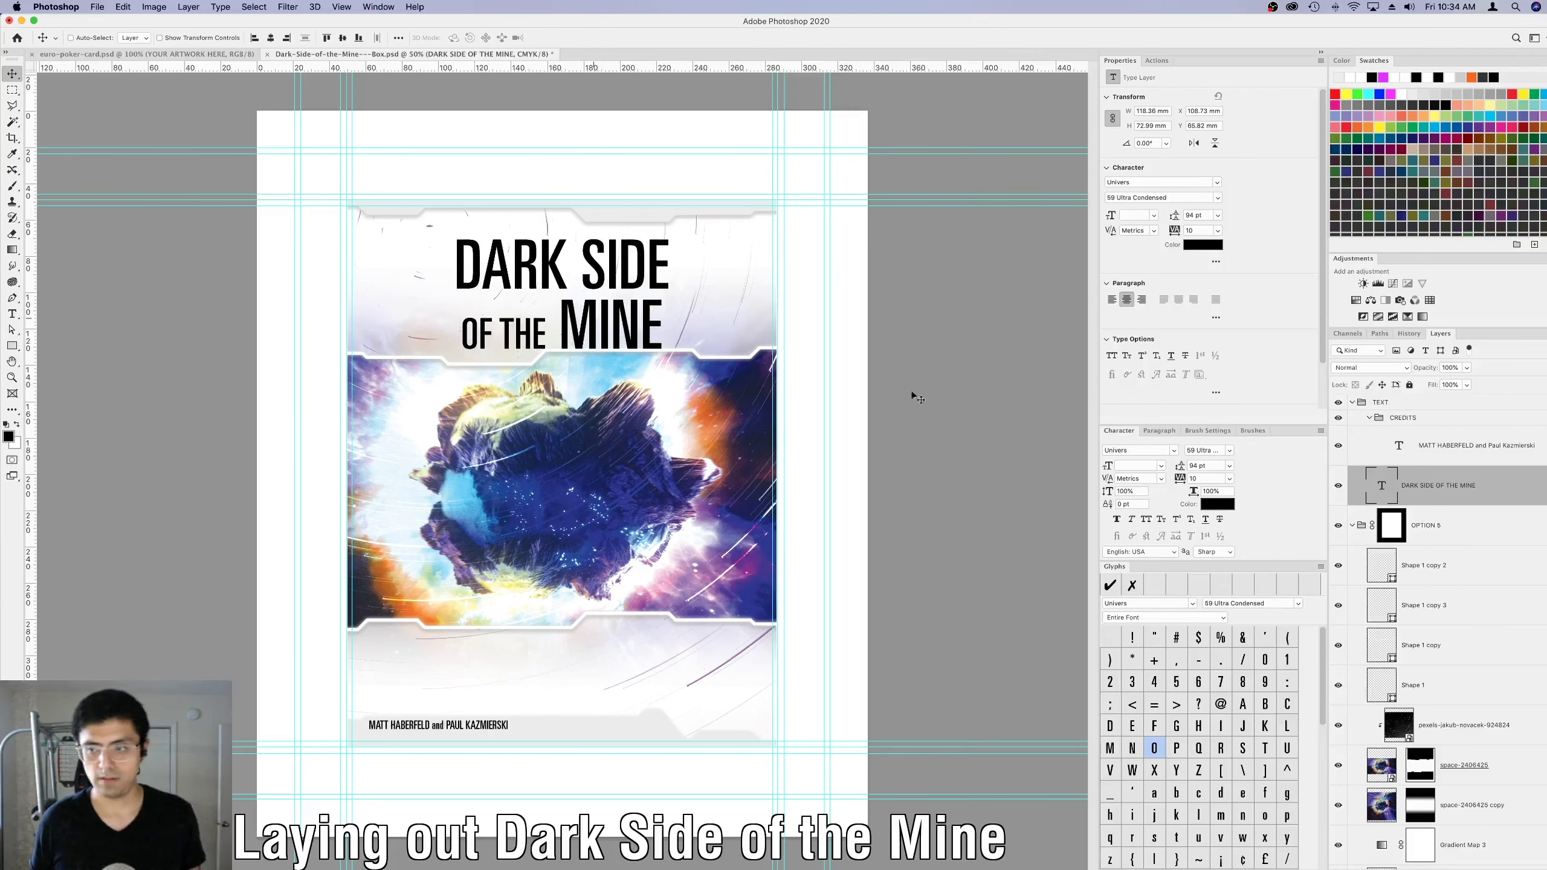
Put the title in its own TITLE group and set its font to Eurostile Bold Extended 2.
key(super+g)
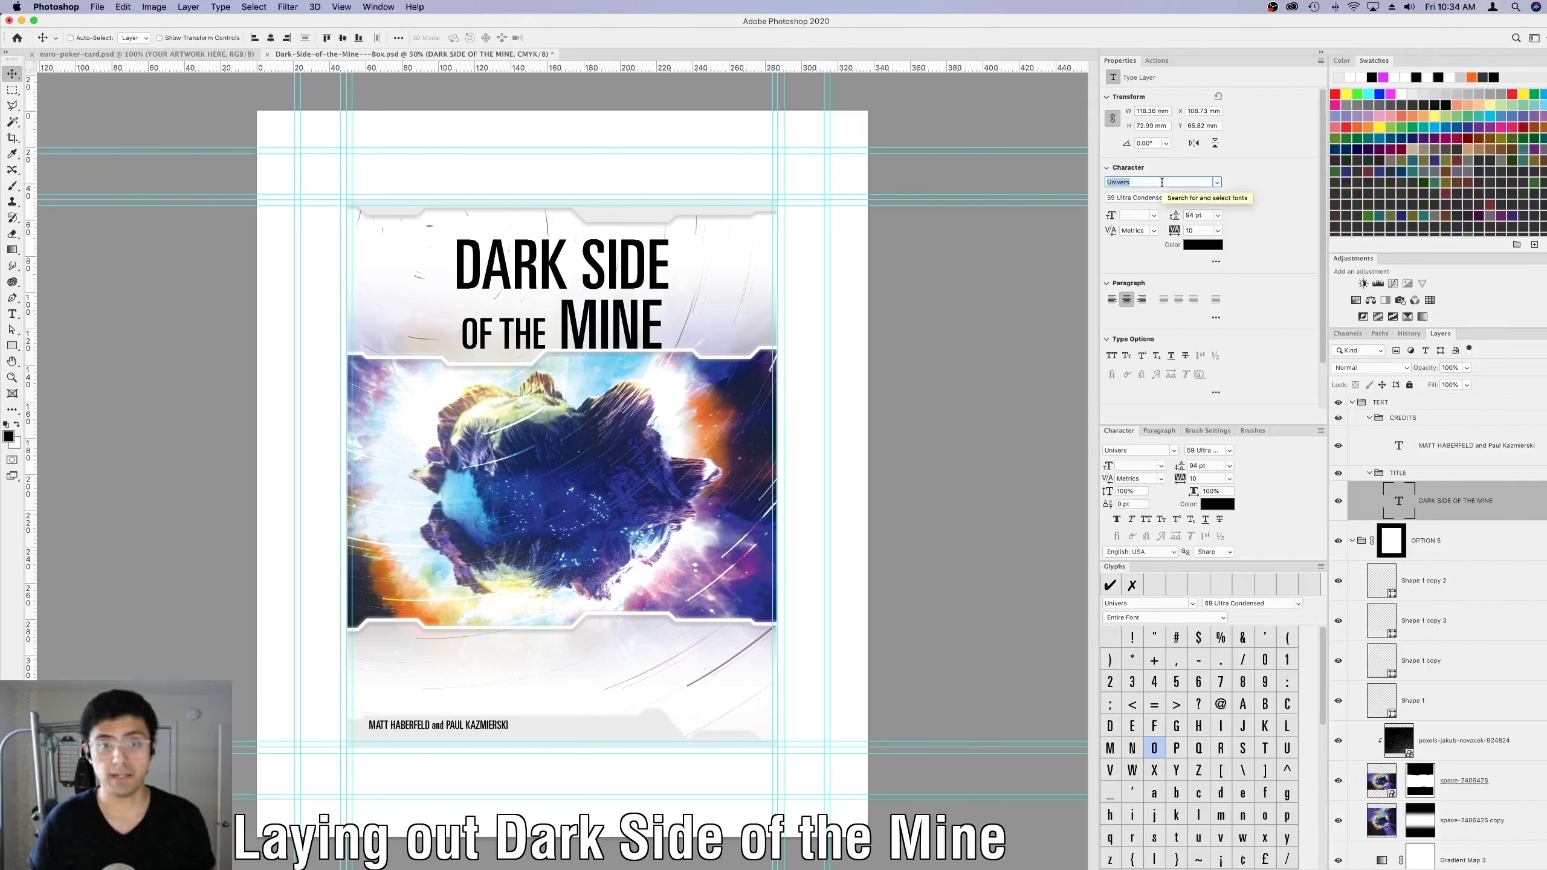
text(euro)
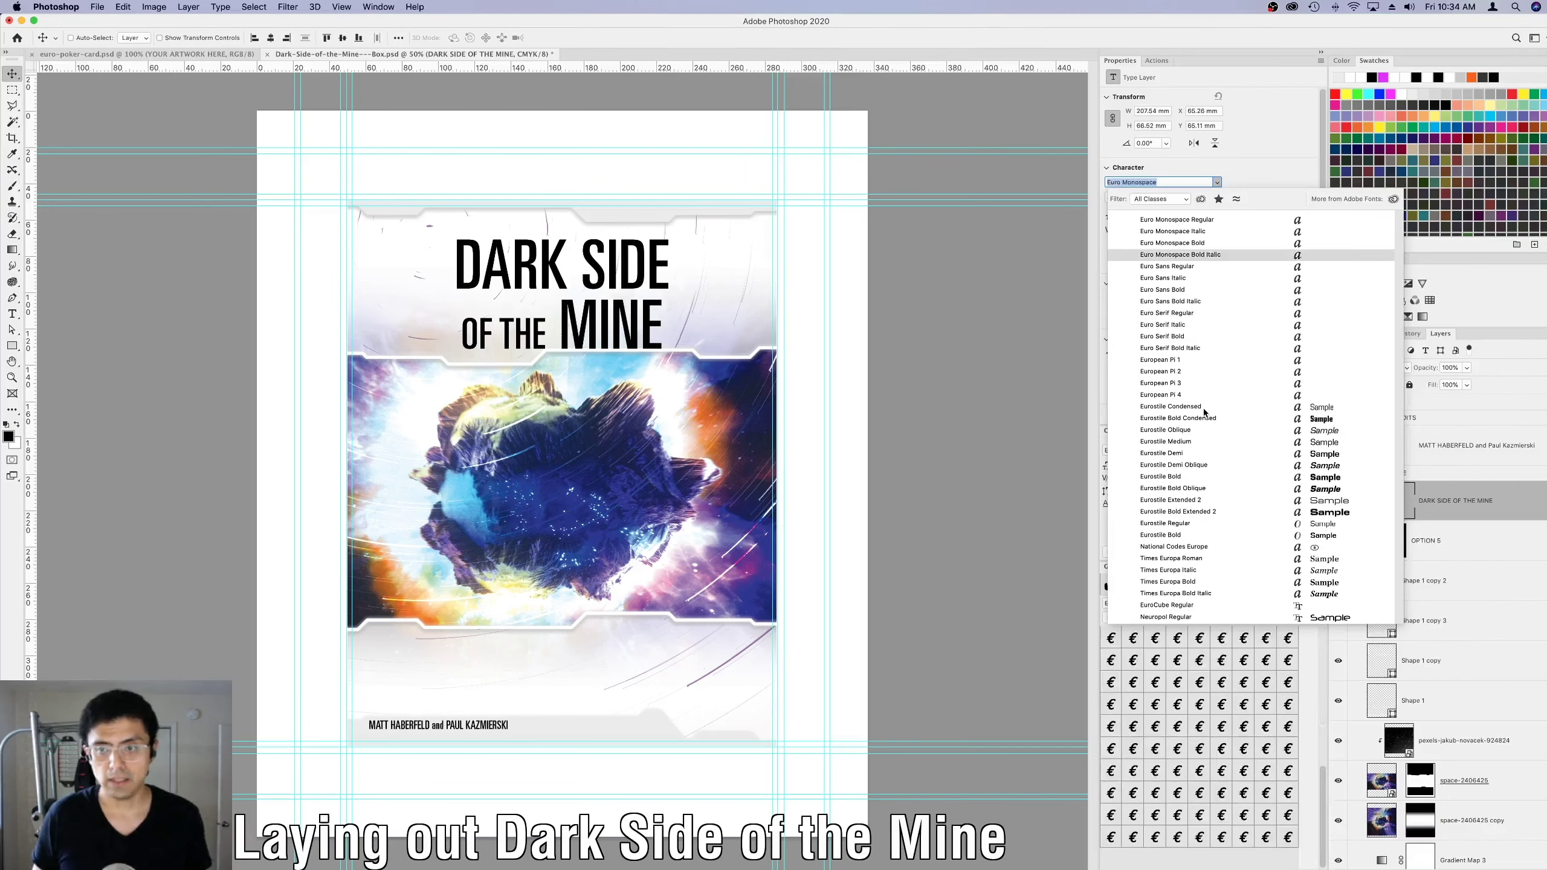
key(Down)
key(Down)
key(Down)
key(Down)
key(Down)
key(Down)
key(Down)
key(Down)
key(Down)
key(Down)
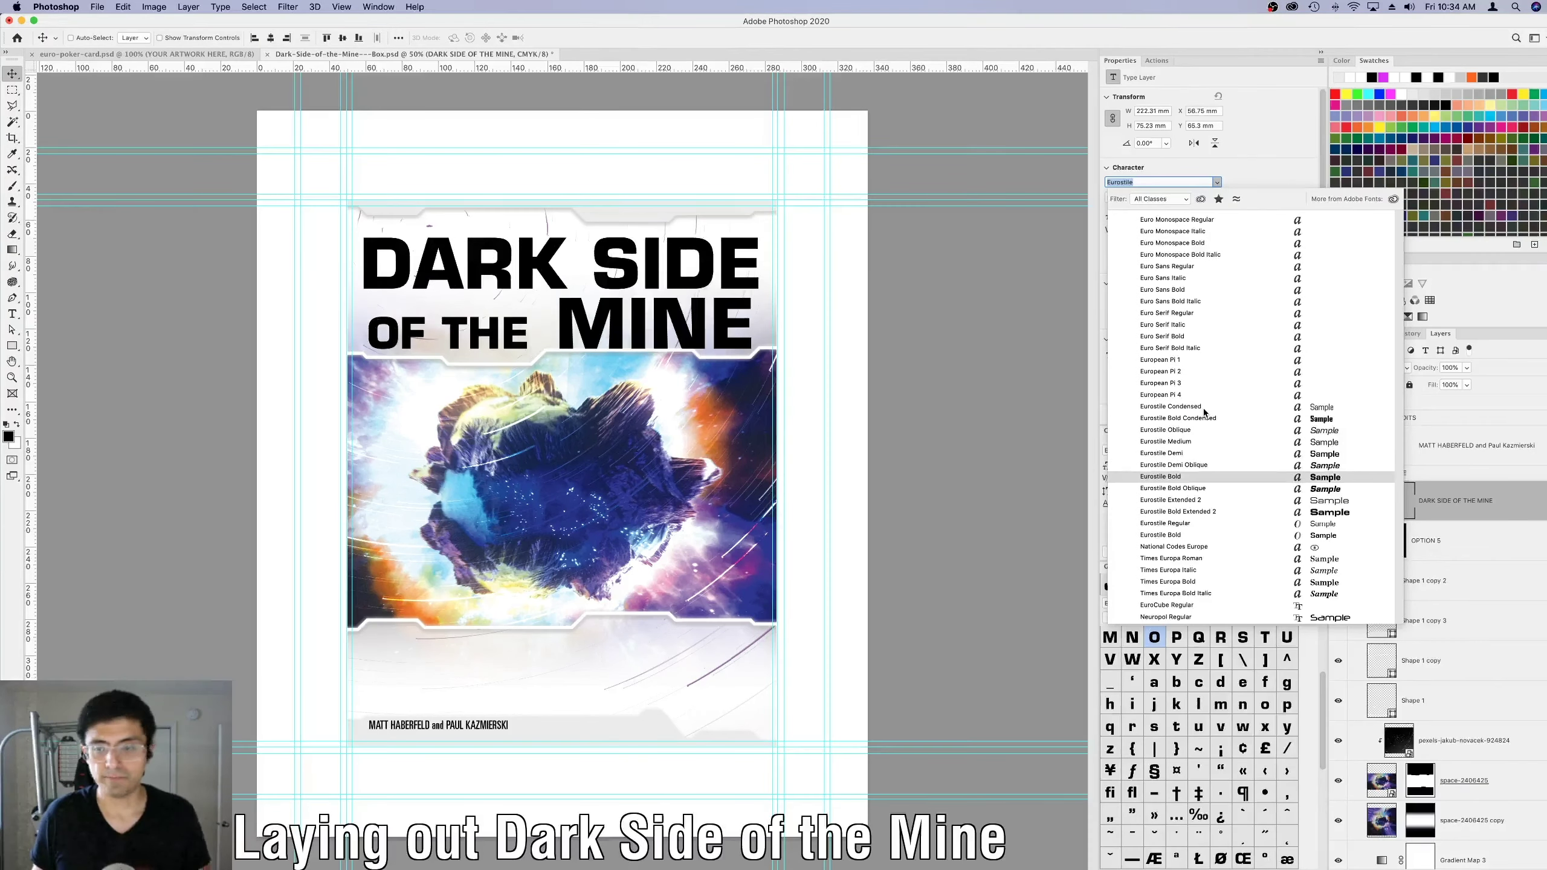
key(Return)
Scale the title down to about 224 mm wide so it fits within the front cover.
key(super+t)
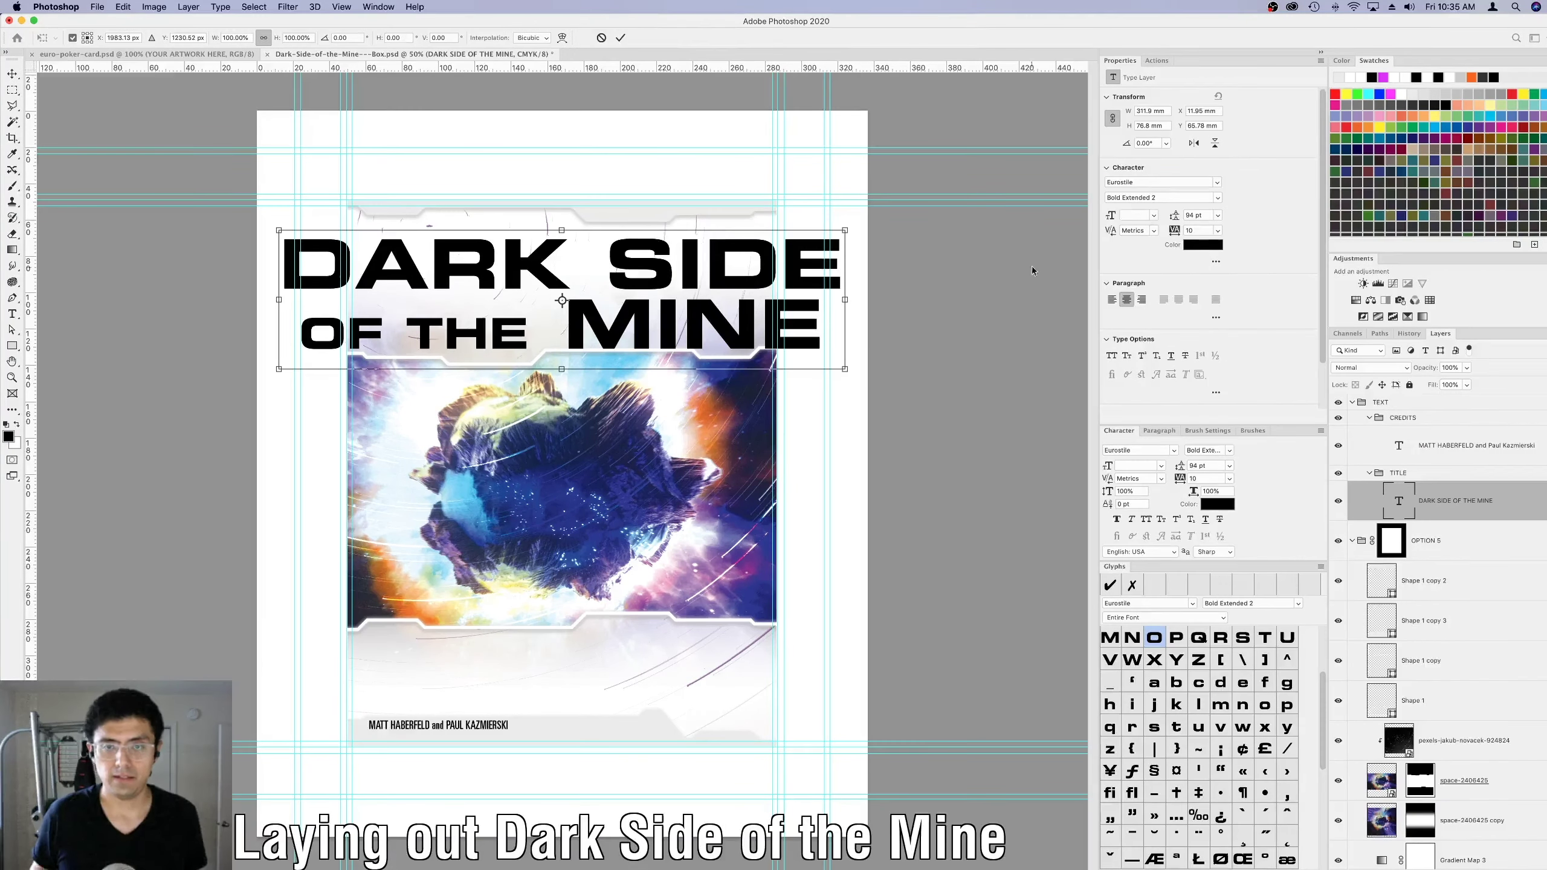
drag(844, 230, 763, 247)
key(Return)
Duplicate the title over the central artwork in white and hide the TITLE group.
drag(603, 269, 597, 476)
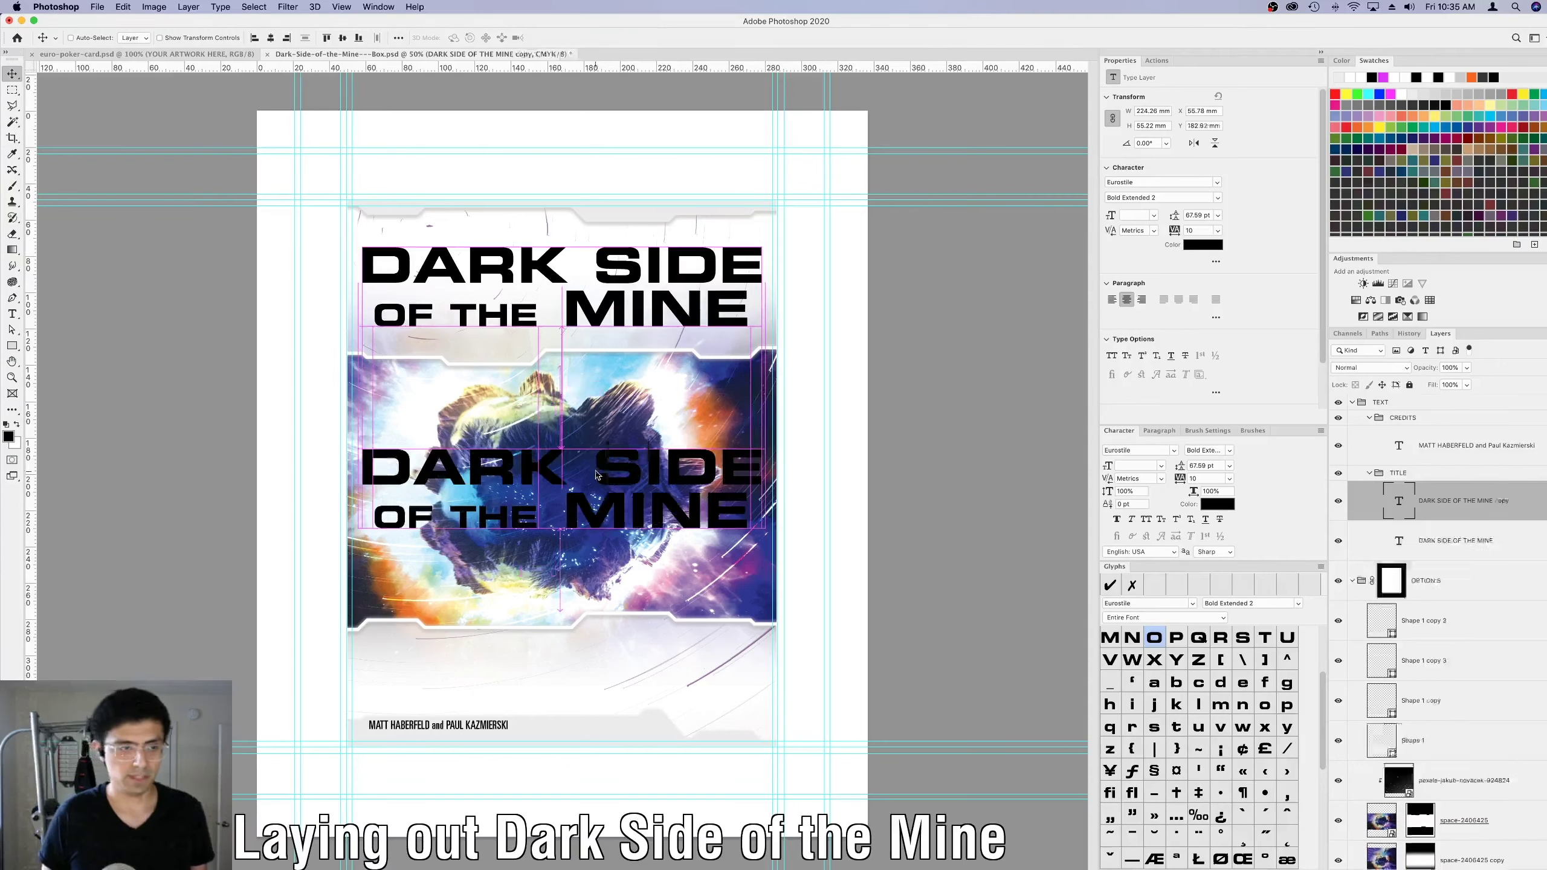
key(super+BackSpace)
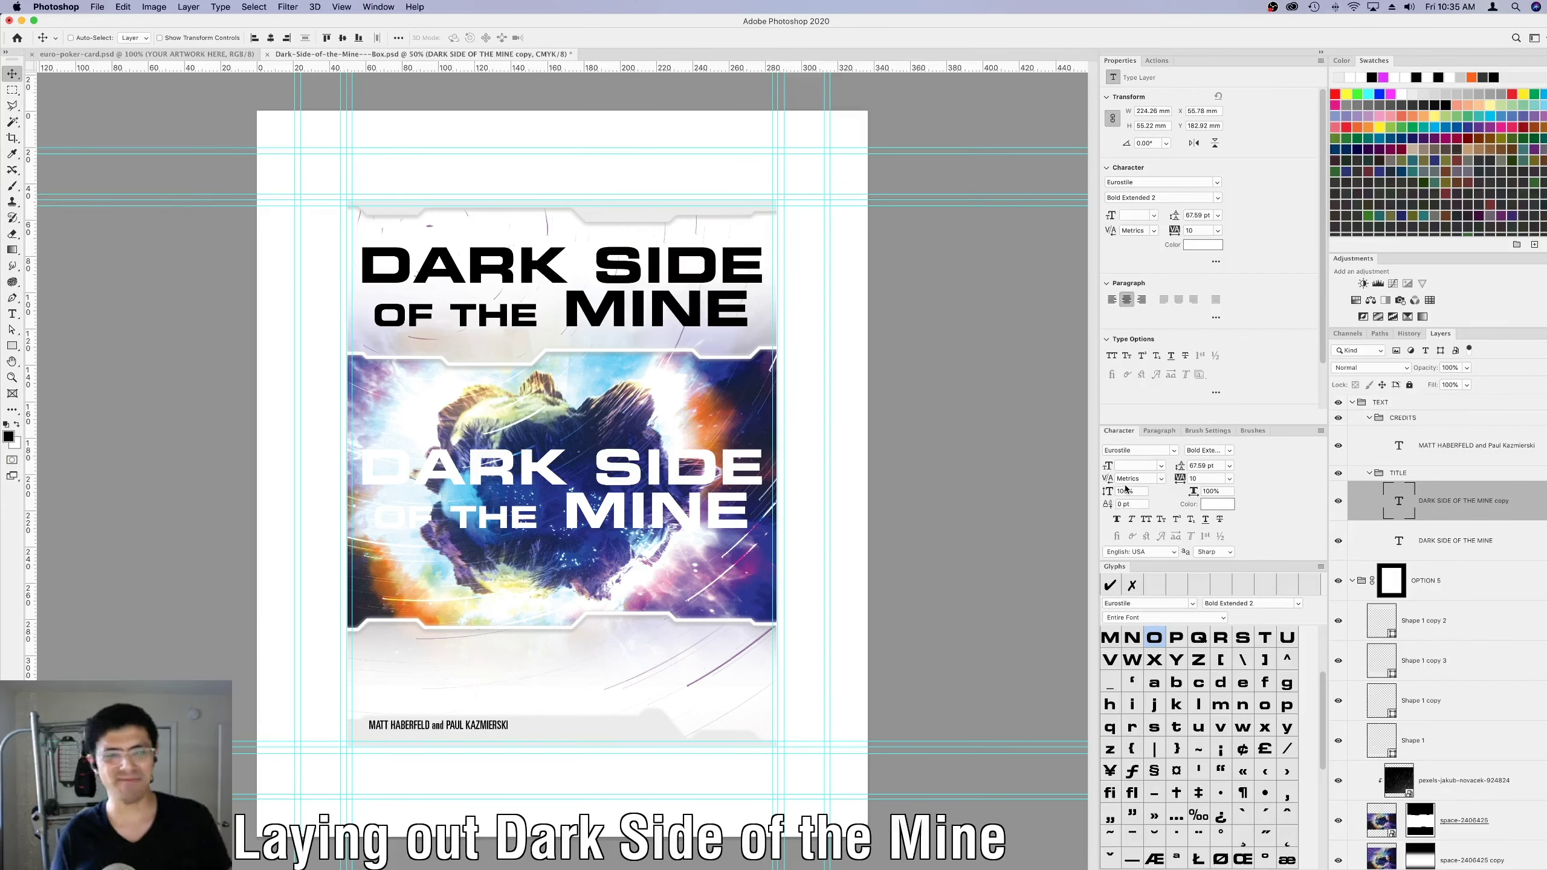
click(1337, 474)
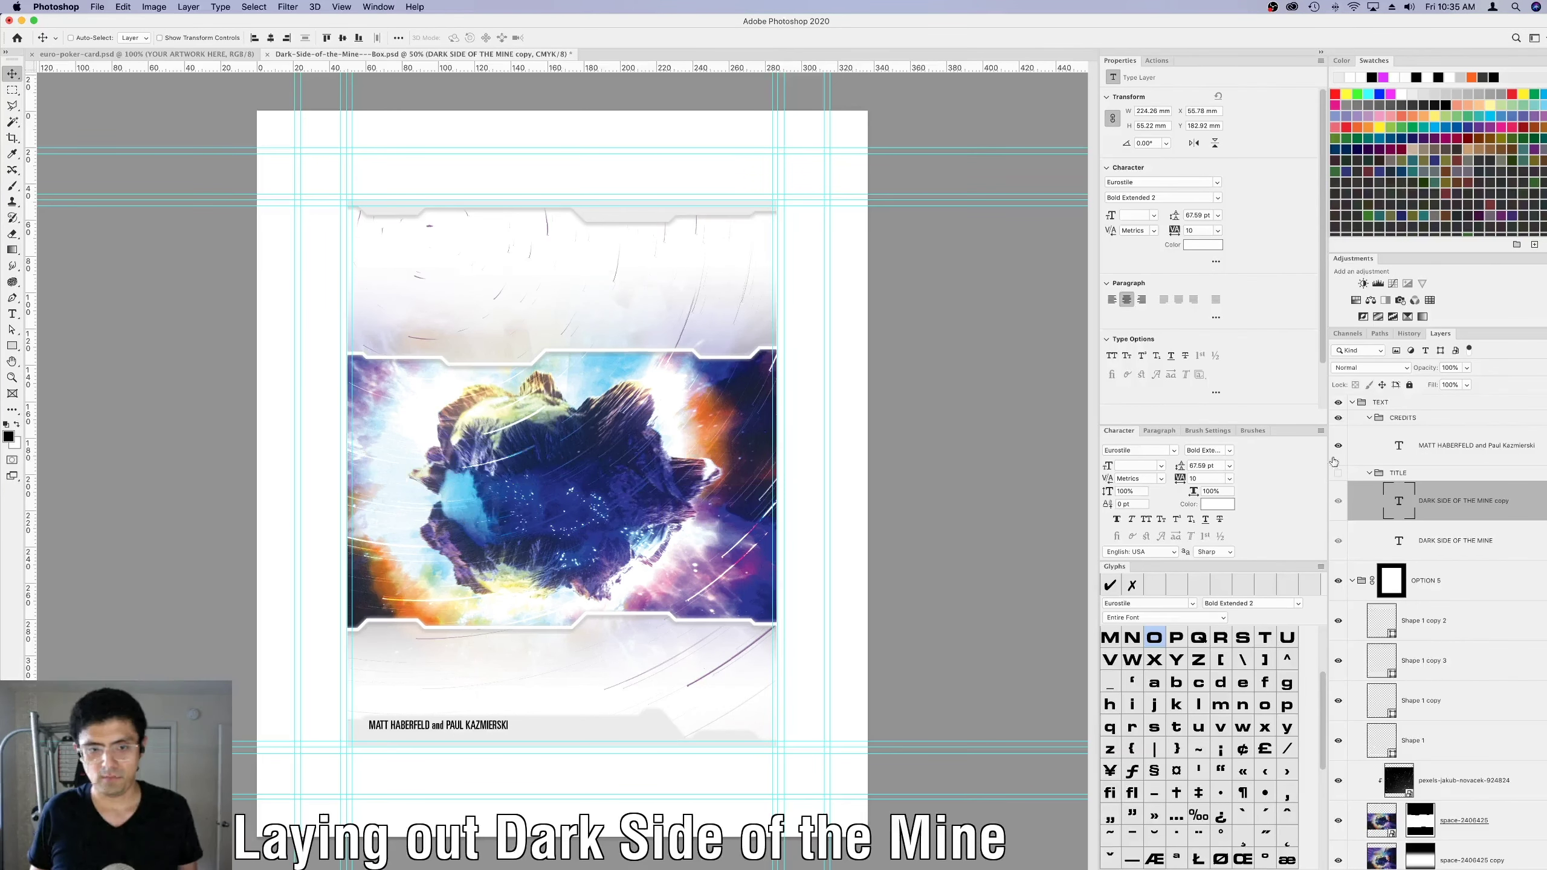
Invert the masks of both space-2406425 layers to show the artwork in the outer bands, and duplicate both layers.
scroll(1415, 603, down, 3)
click(1464, 680)
key(super+i)
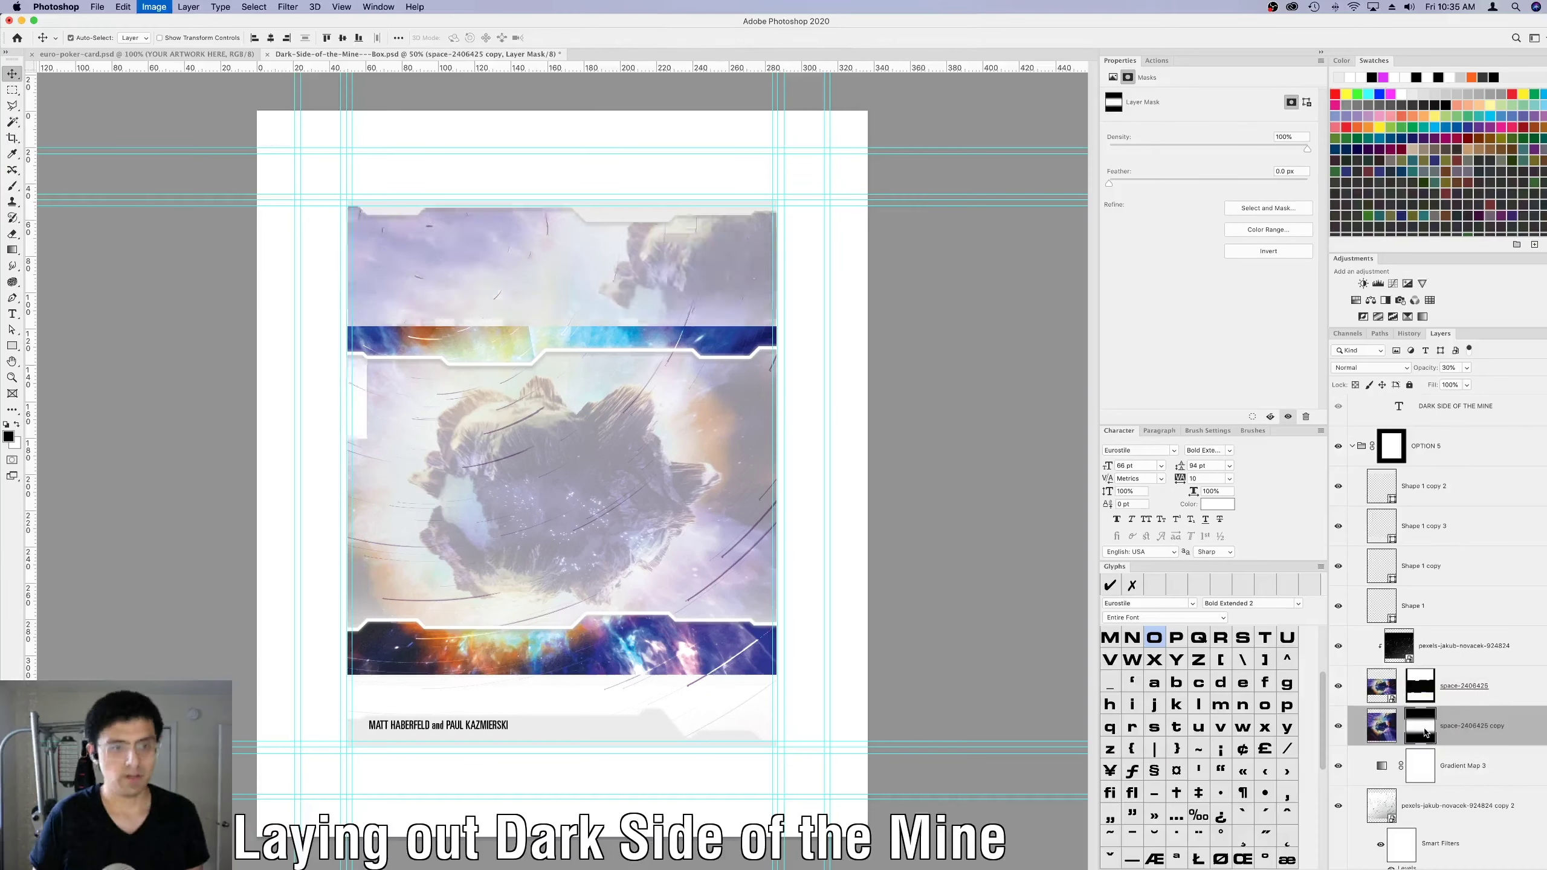
shift+click(1472, 725)
drag(554, 467, 565, 530)
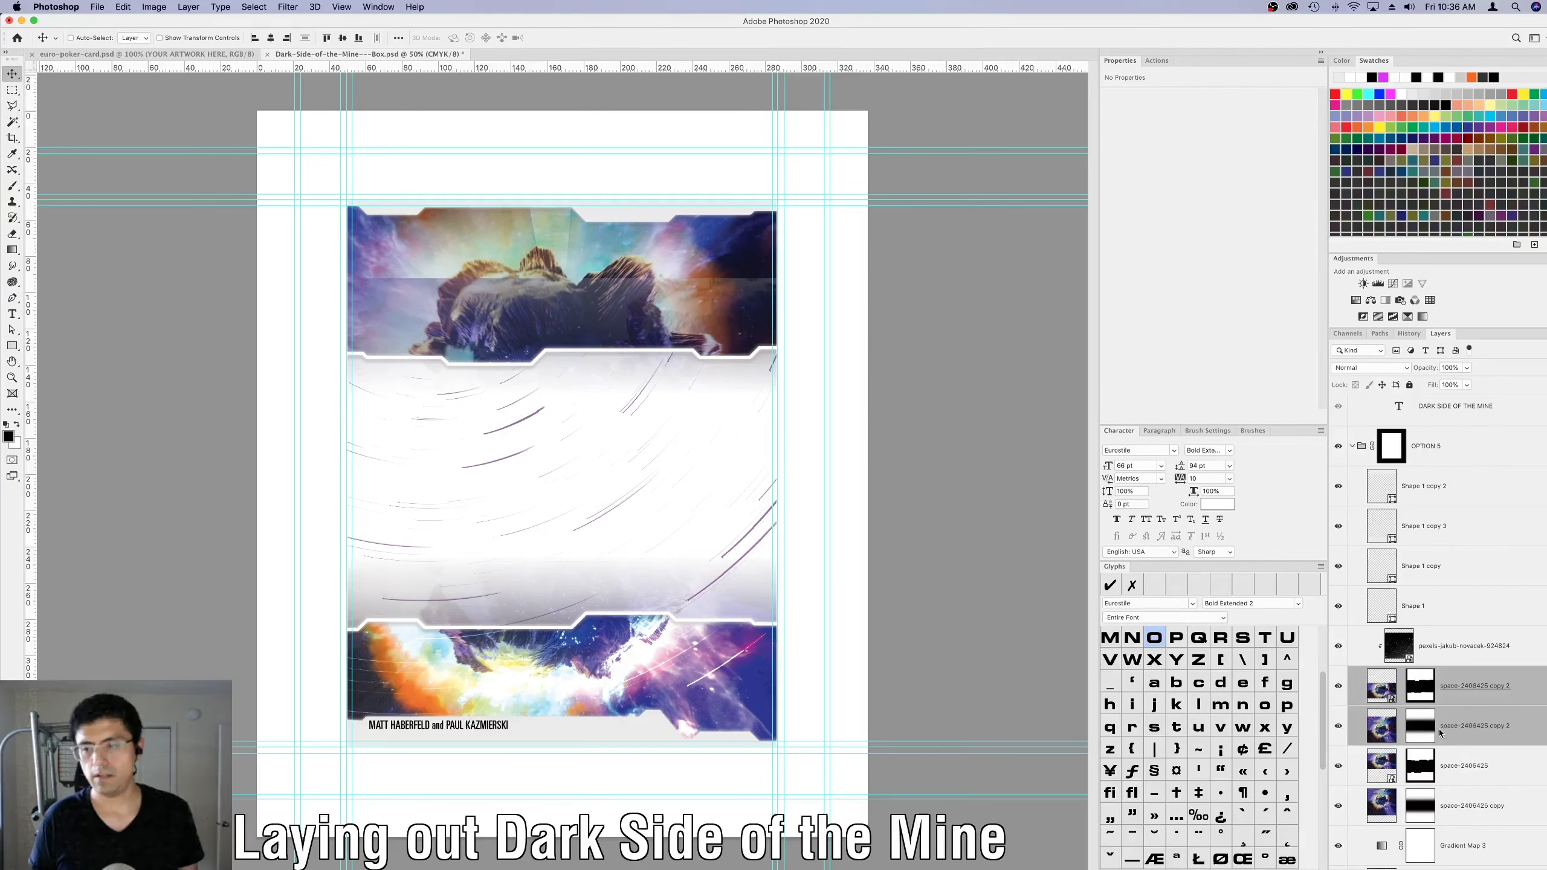
Unclip the star-trail layer from the space artwork and hide the two low-opacity space-2406425 copies.
click(1476, 688)
right_click(1476, 698)
click(1340, 701)
click(1419, 685)
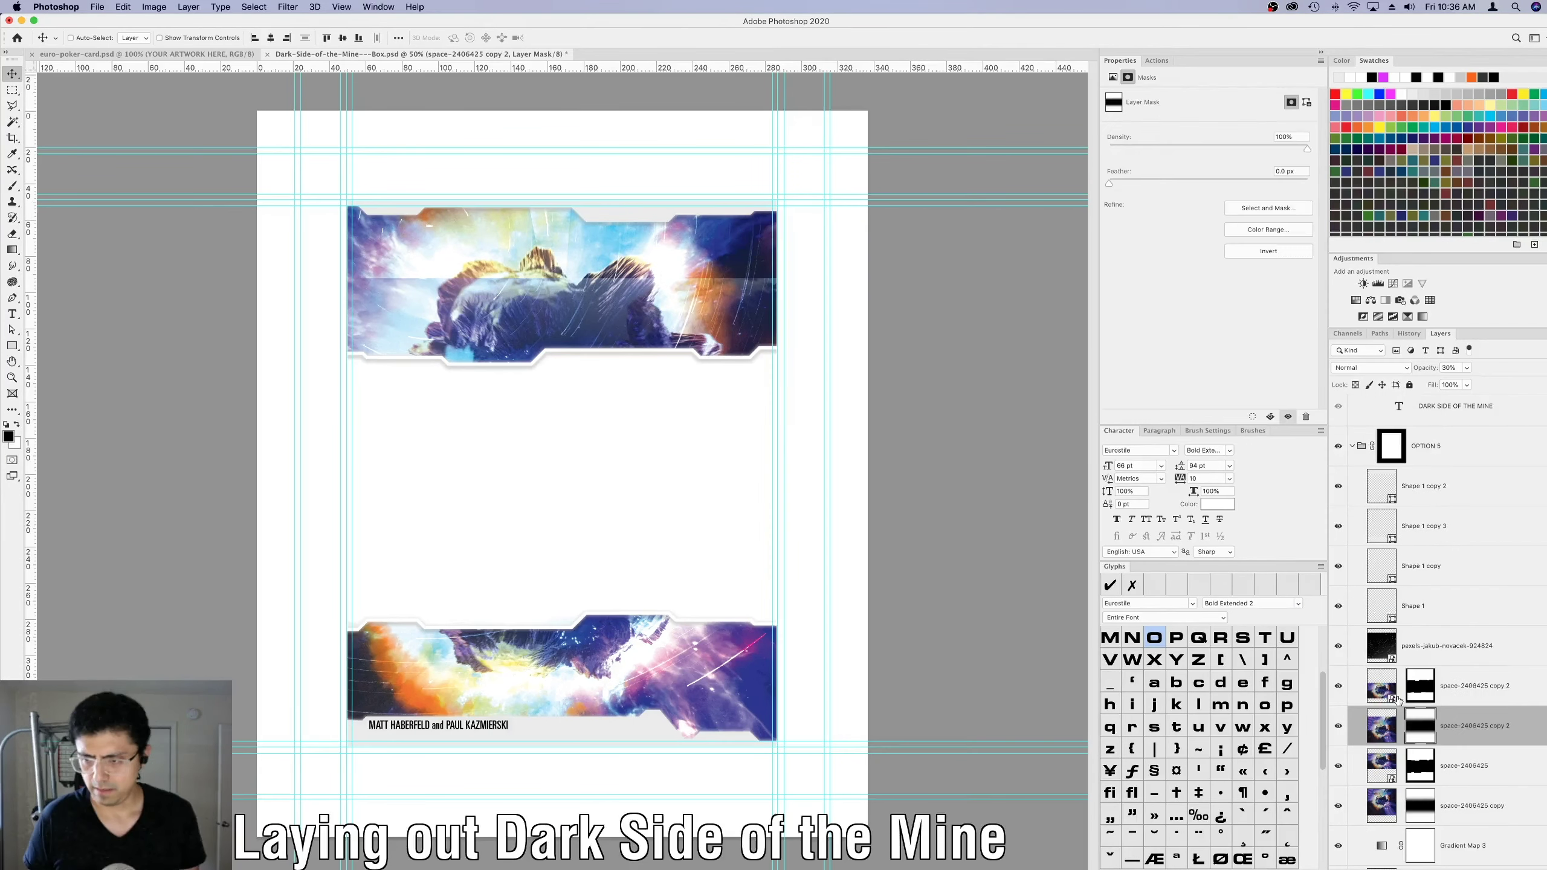
click(1338, 725)
click(1481, 734)
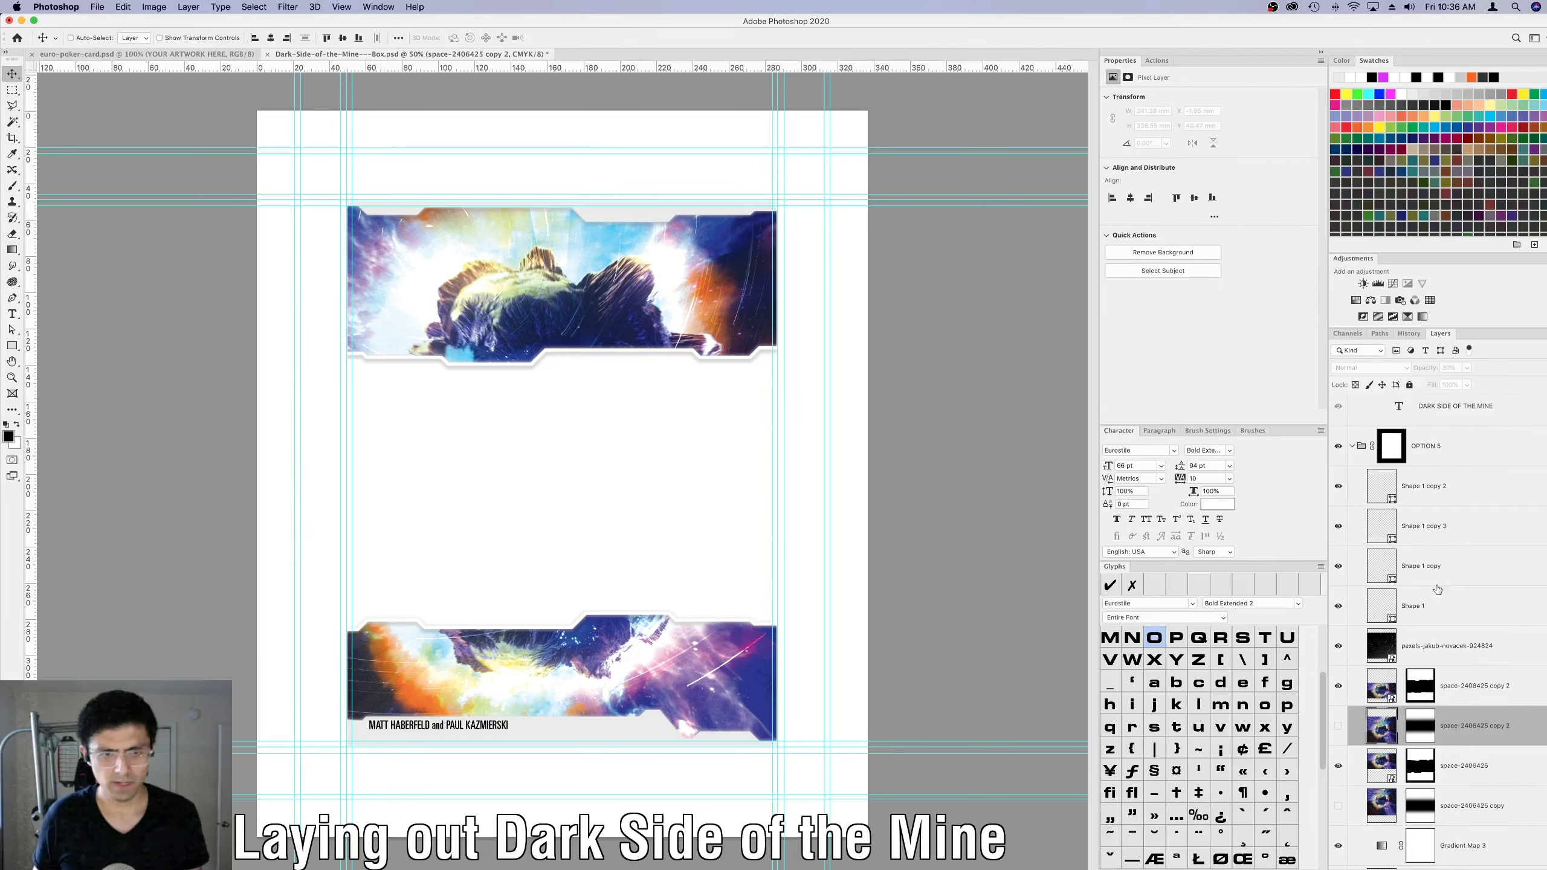
Show the black DARK SIDE OF THE MINE title and centre it vertically in the white middle band.
click(1424, 605)
click(1455, 406)
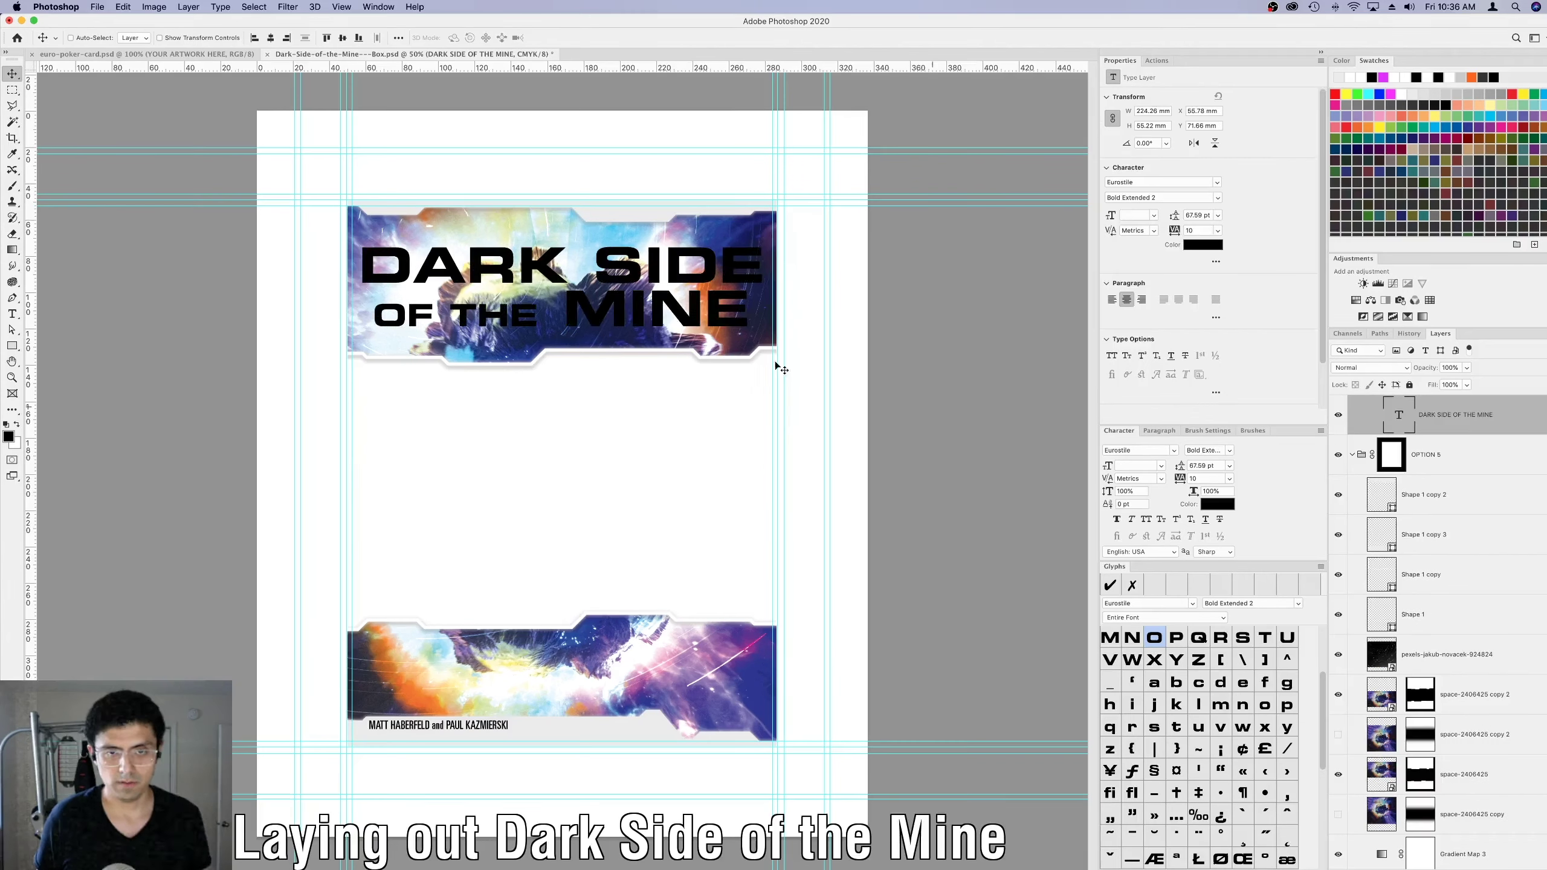
click(359, 38)
Move the inner edge of Shape 1 copy down and of Shape 1 up to narrow the white band around the title.
click(1425, 574)
scroll(1430, 536, up, 3)
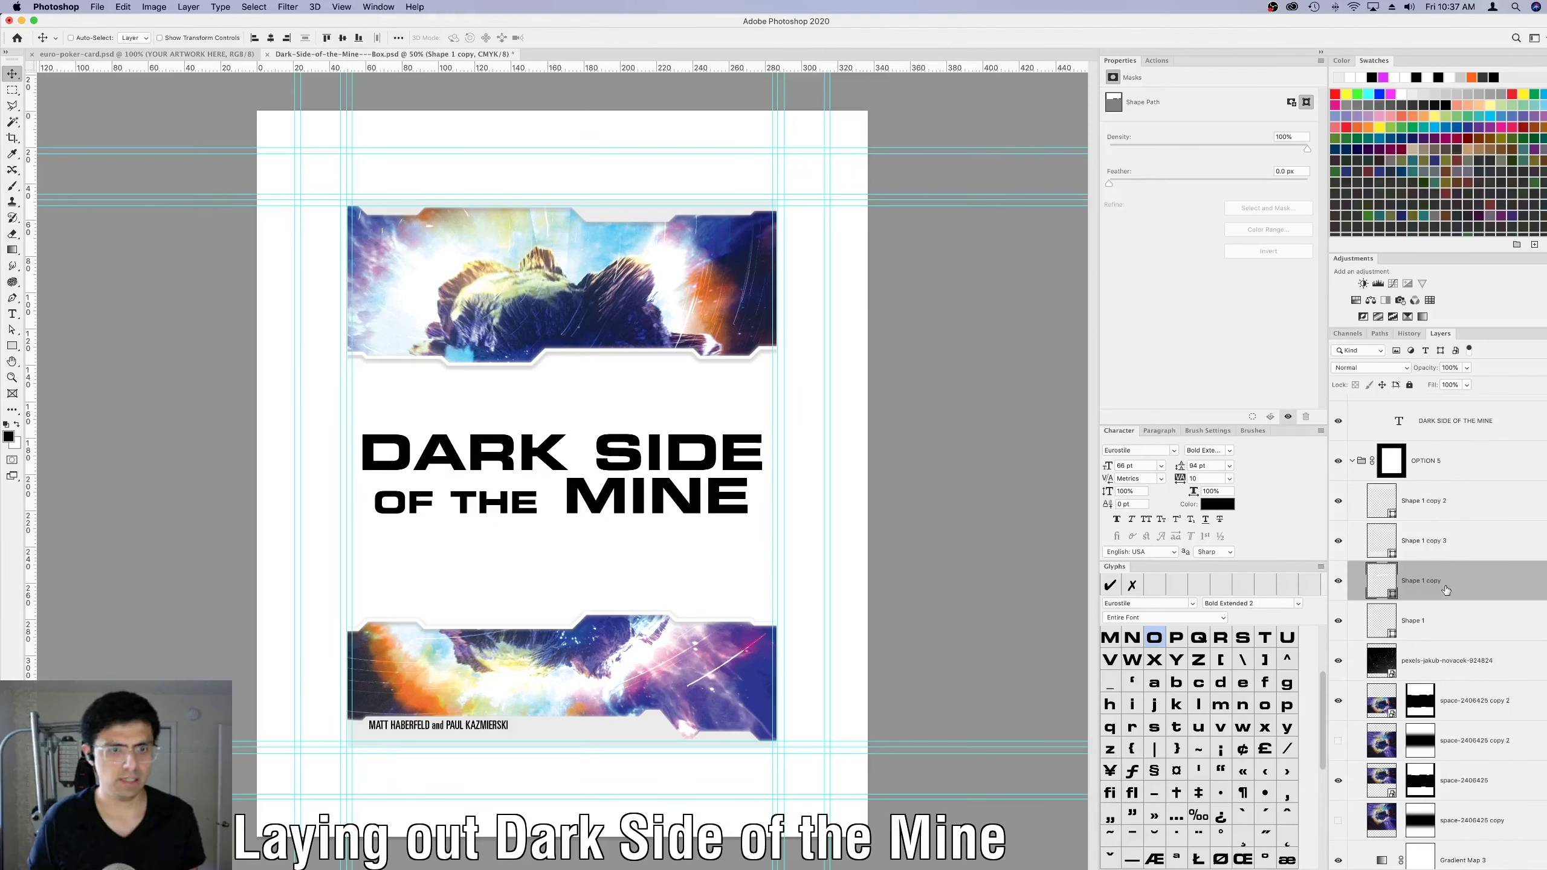
key(a)
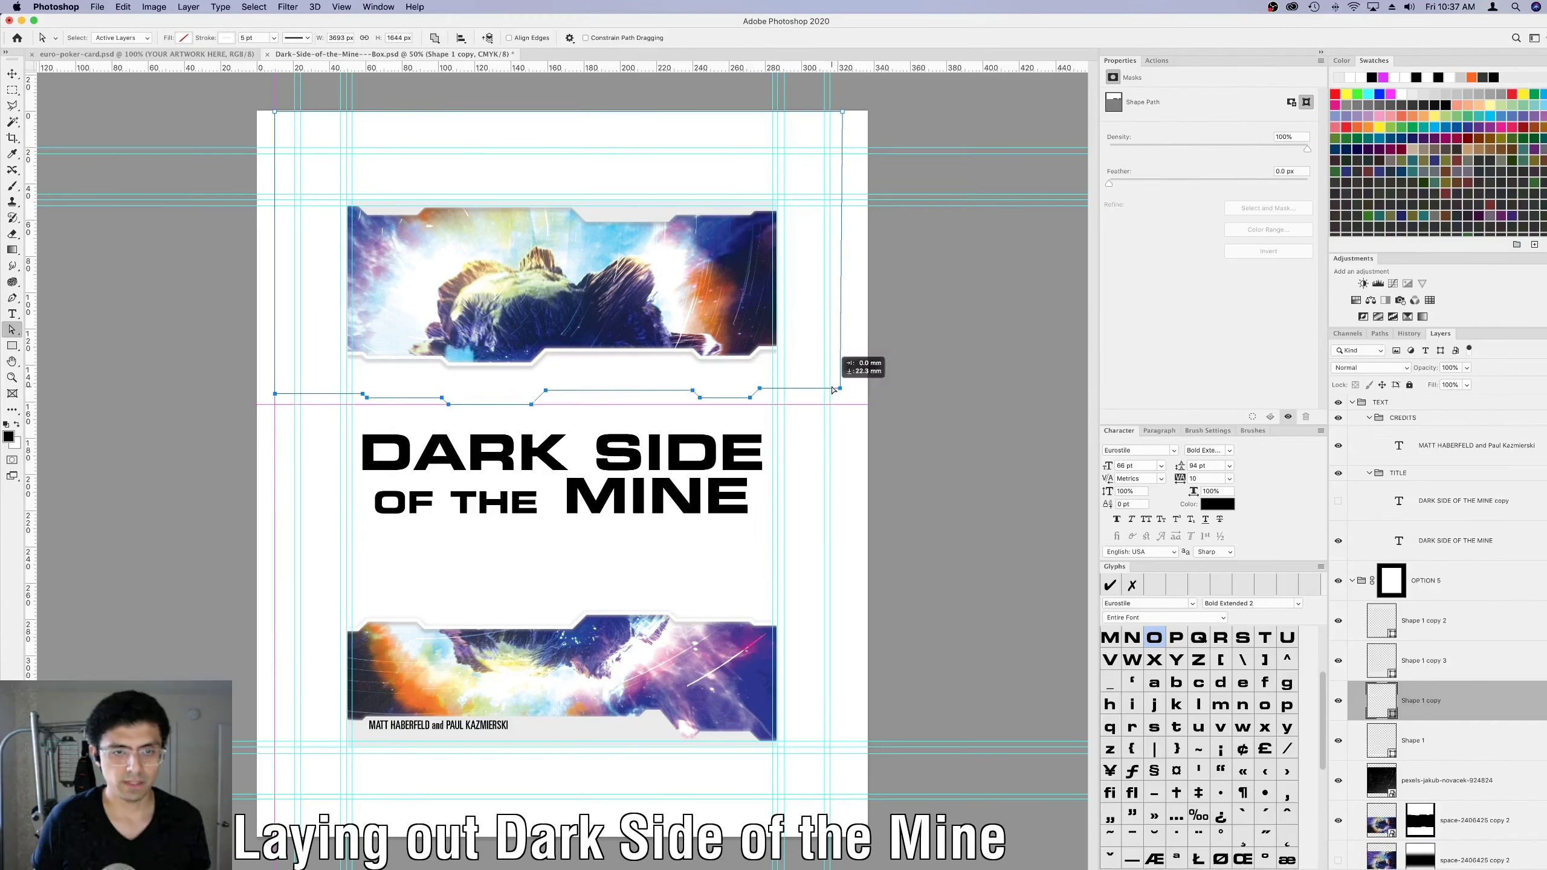
drag(859, 362, 860, 411)
click(1499, 739)
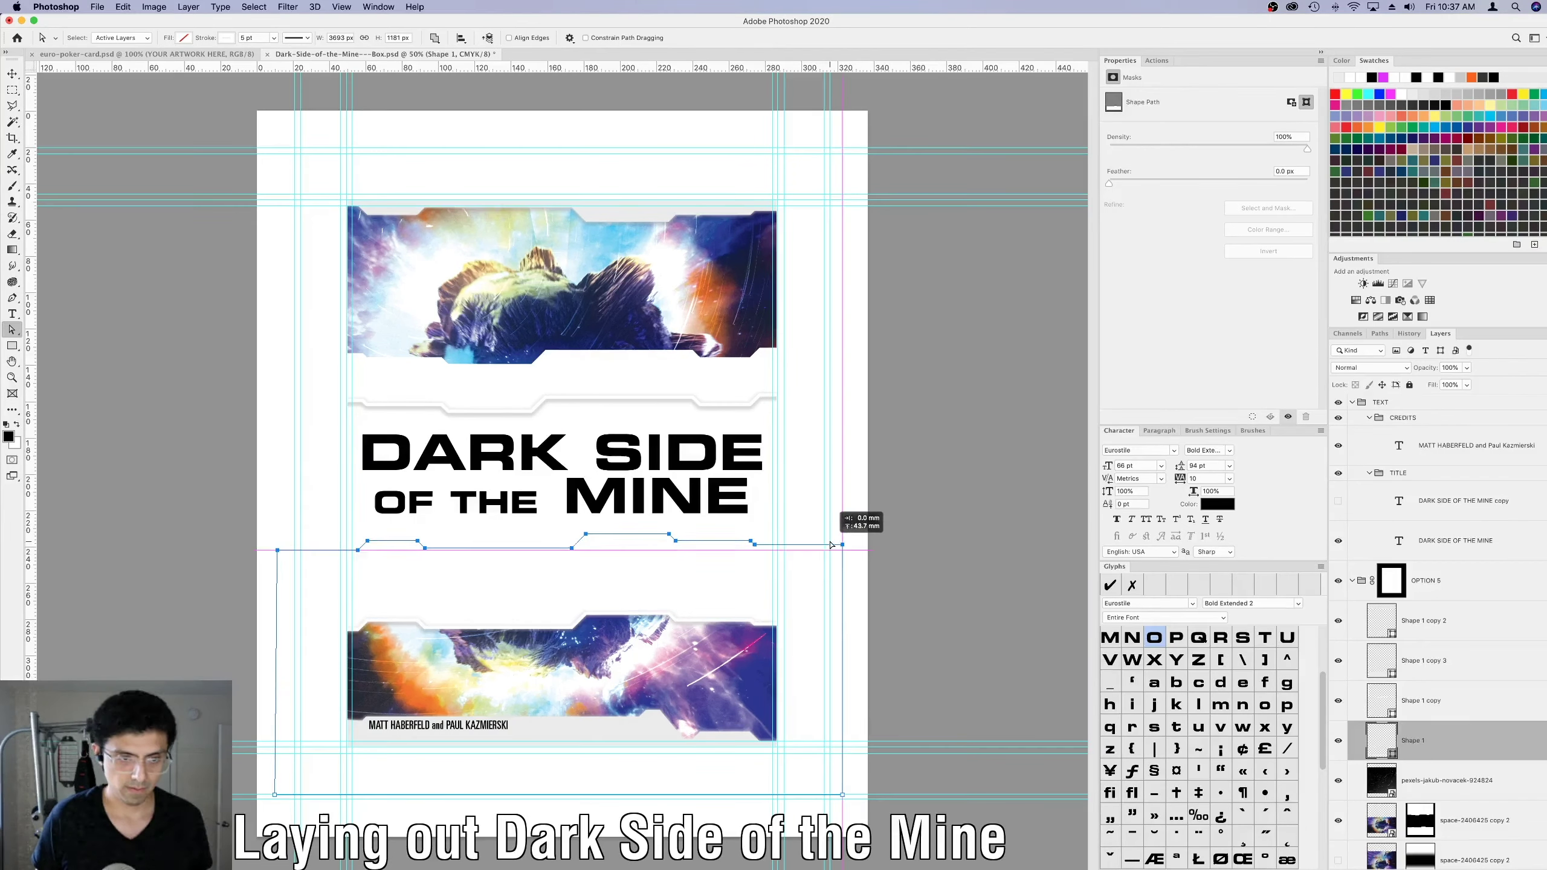
Redo the masks of space-2406425 copy 2 and space-2406425 so the artwork reaches the new edges of the title band.
scroll(1425, 701, down, 2)
click(1411, 726)
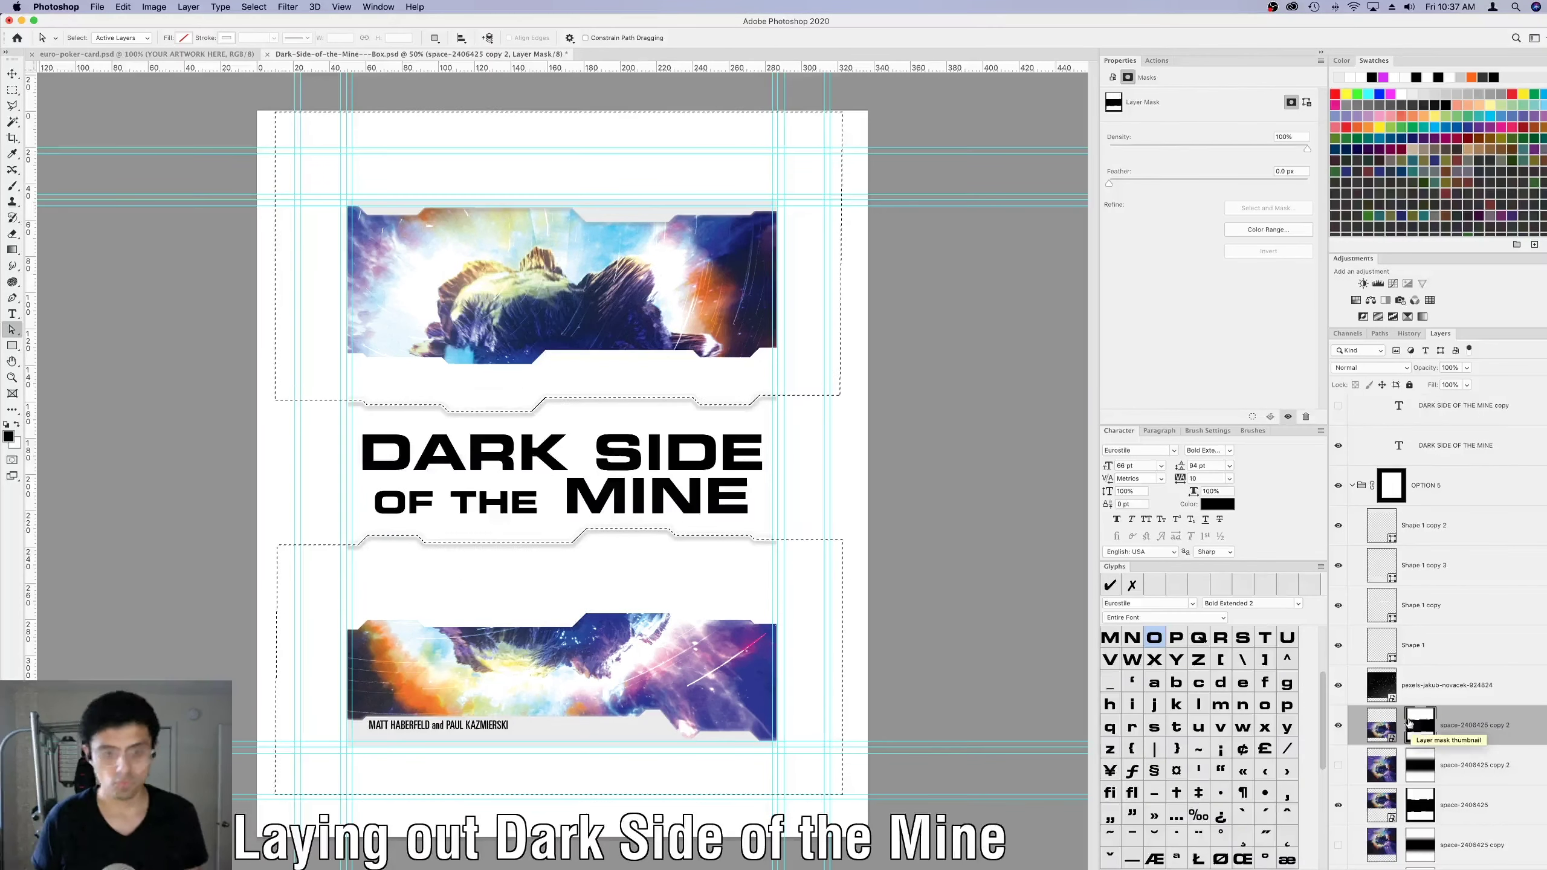
scroll(1412, 726, down, 2)
right_click(1424, 603)
click(1446, 639)
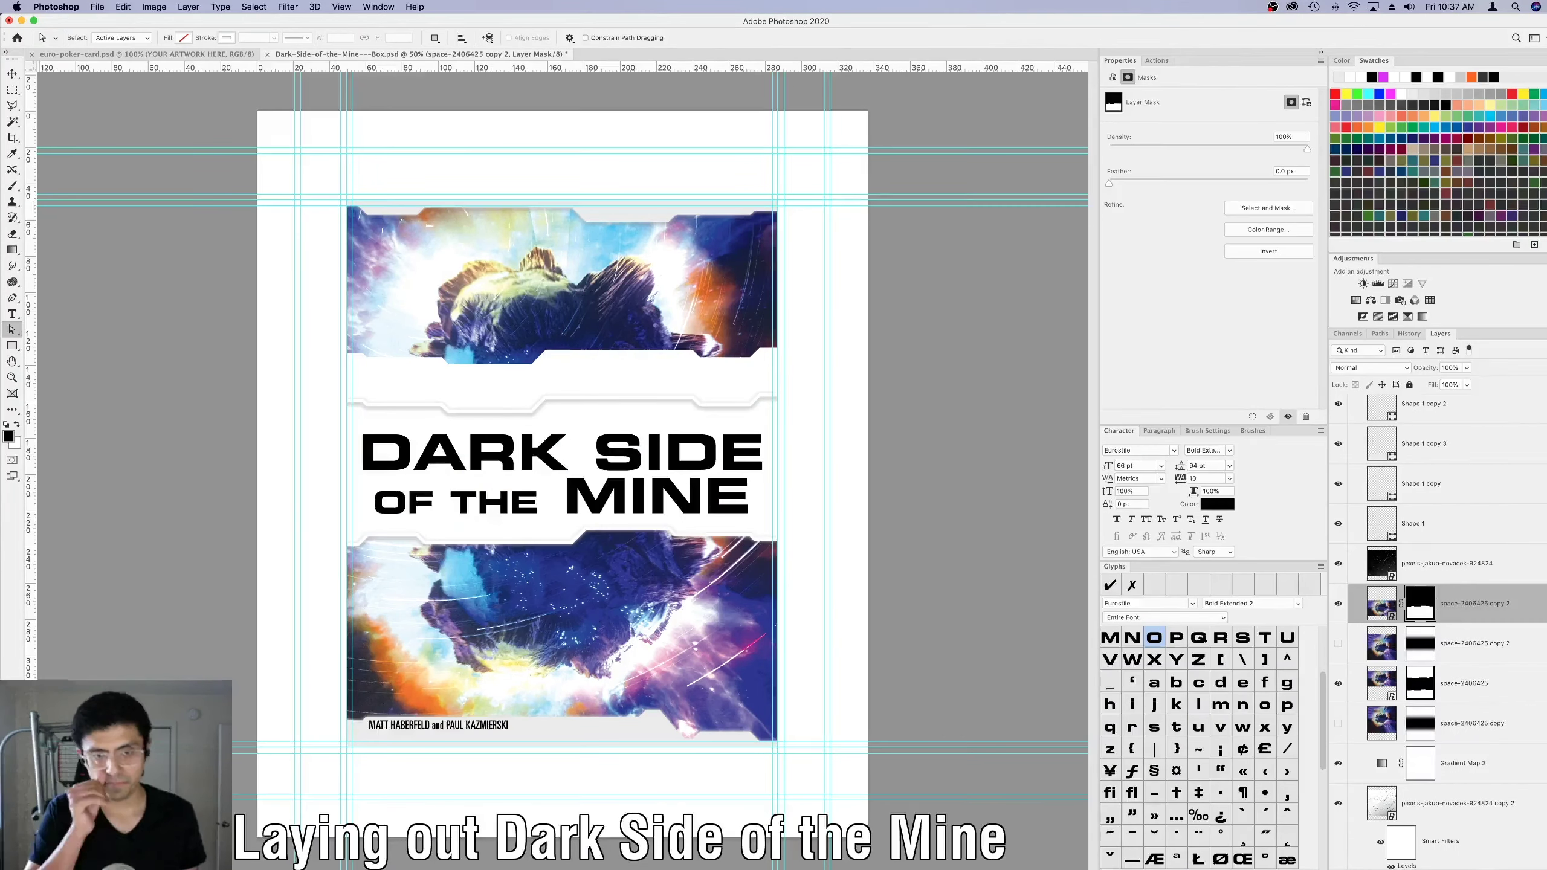
scroll(1425, 701, down, 2)
click(1418, 595)
click(1489, 864)
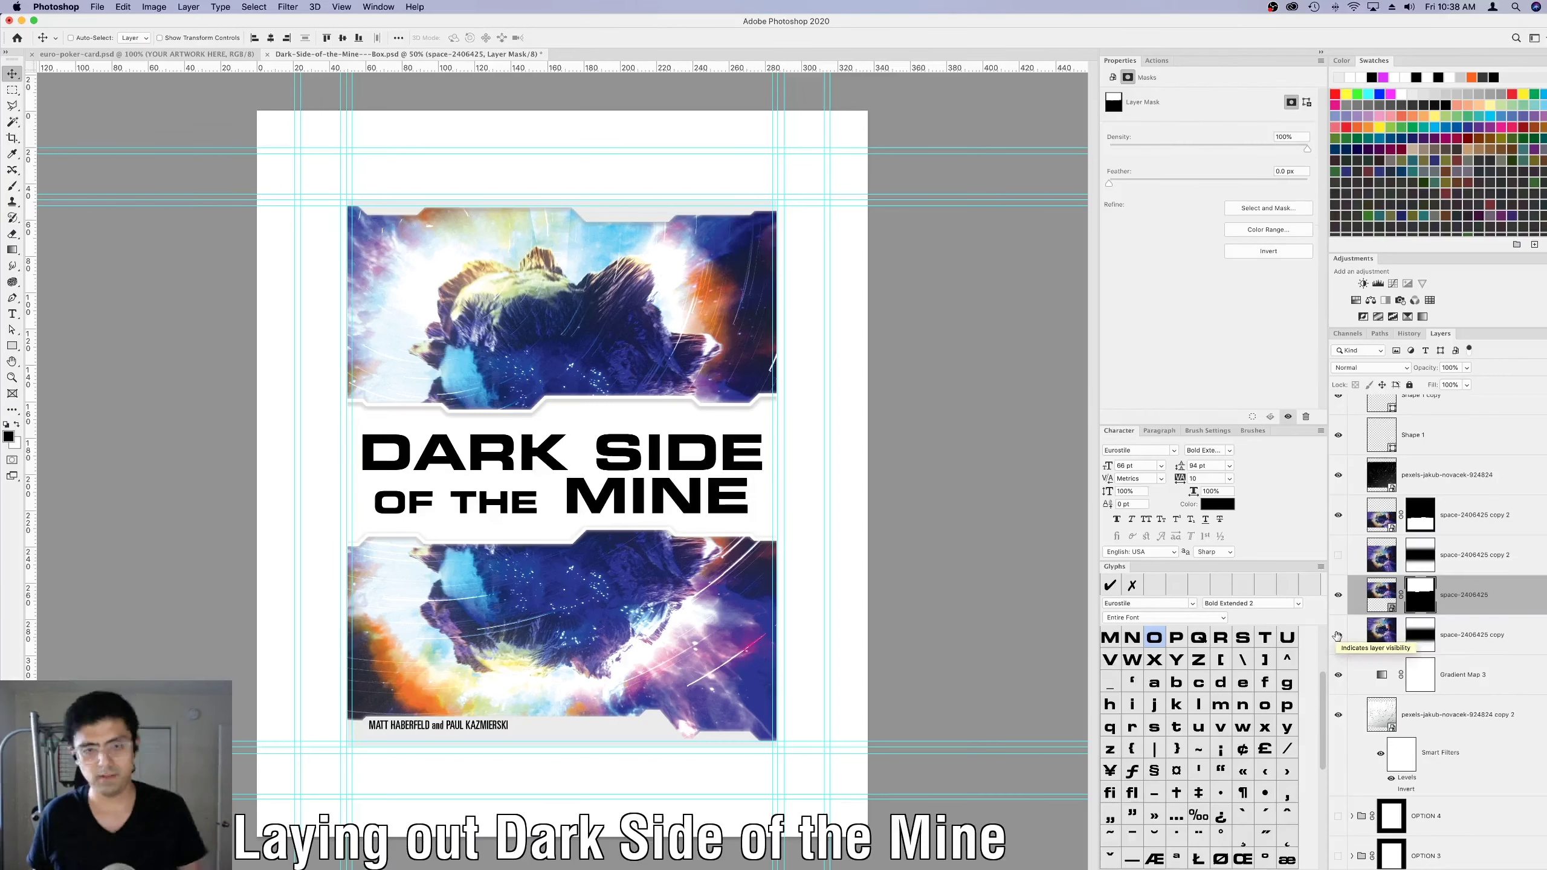
Show space-2406425 copy without its mask at 30% opacity as faint artwork behind the title band.
click(1413, 649)
right_click(1419, 634)
click(1456, 658)
drag(549, 342, 549, 437)
key(3)
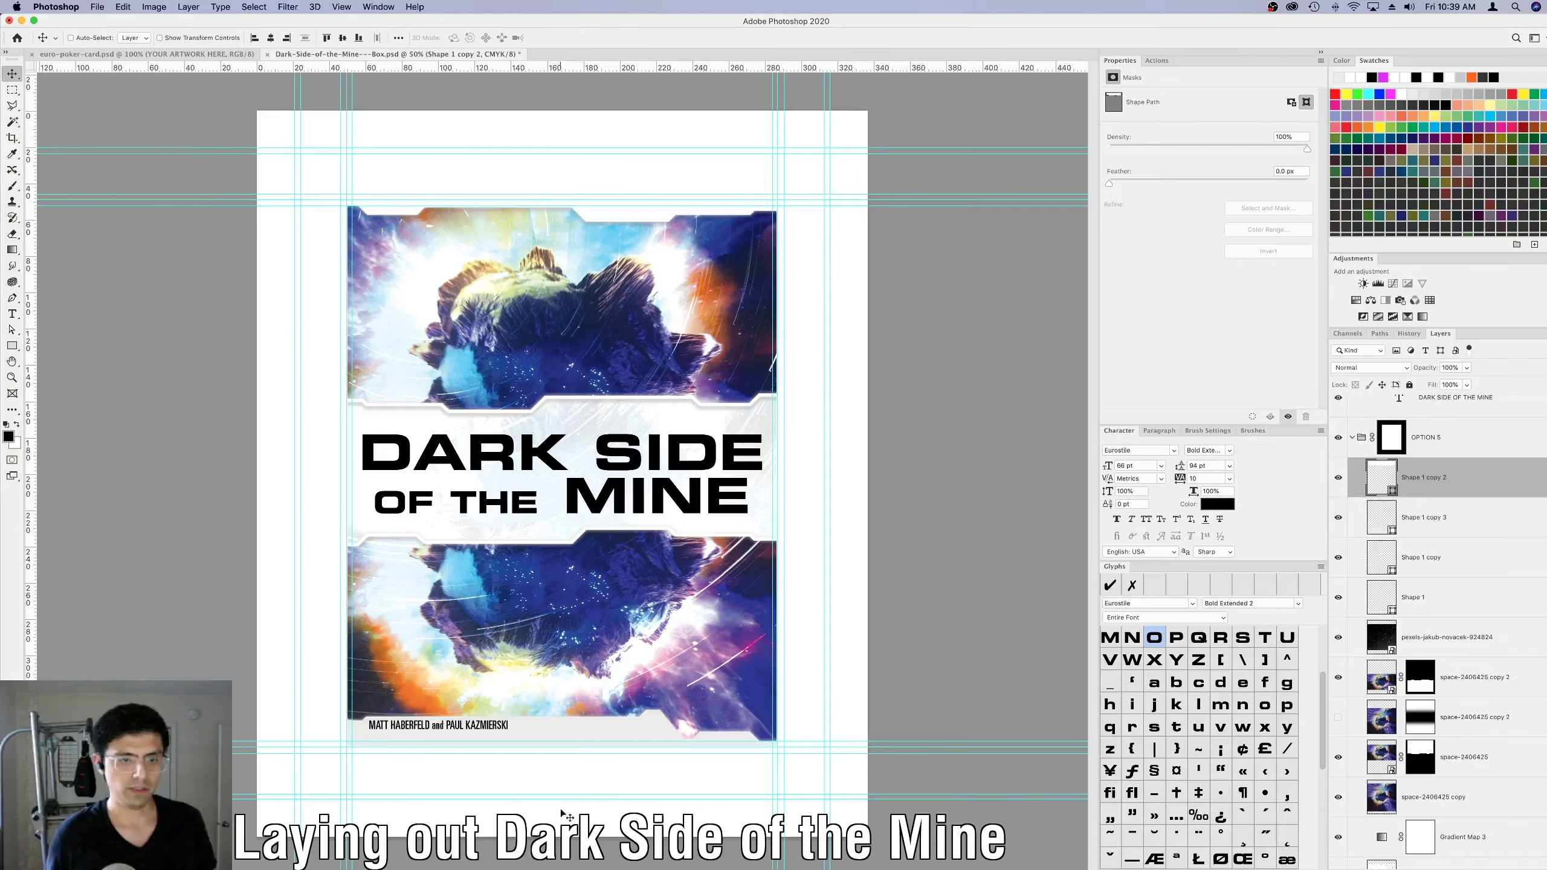
Send Shape 1 copy 3 one level back below Shape 1 copy and hide the guides.
key(super+bracketleft)
key(super+semicolon)
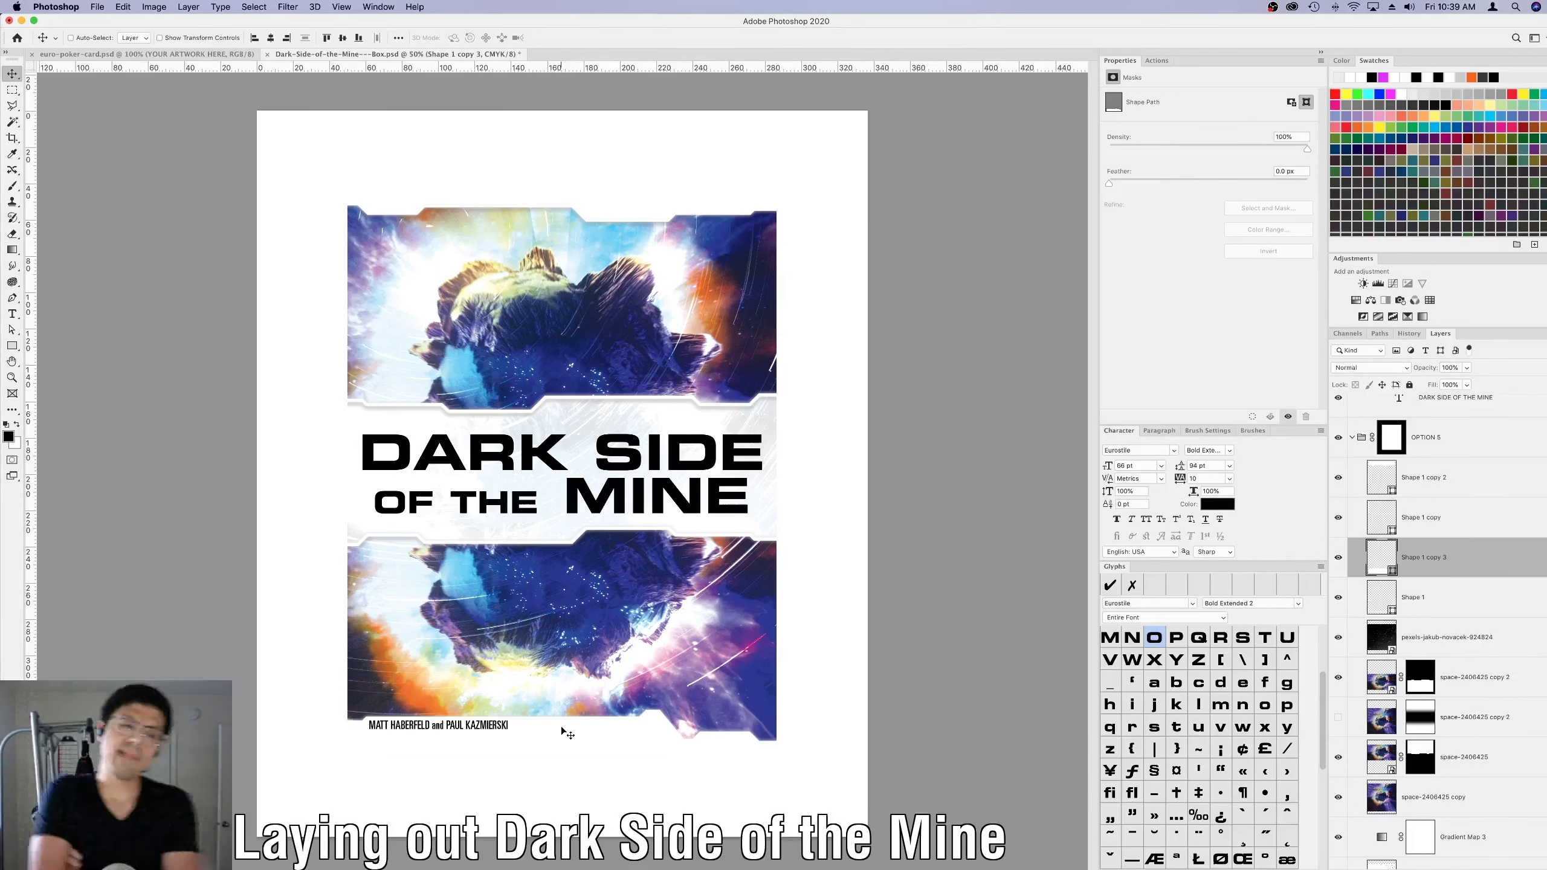
Try filling the title with the unmasked space-2406425 copy 2 artwork clipped to it at 100% opacity.
click(1366, 731)
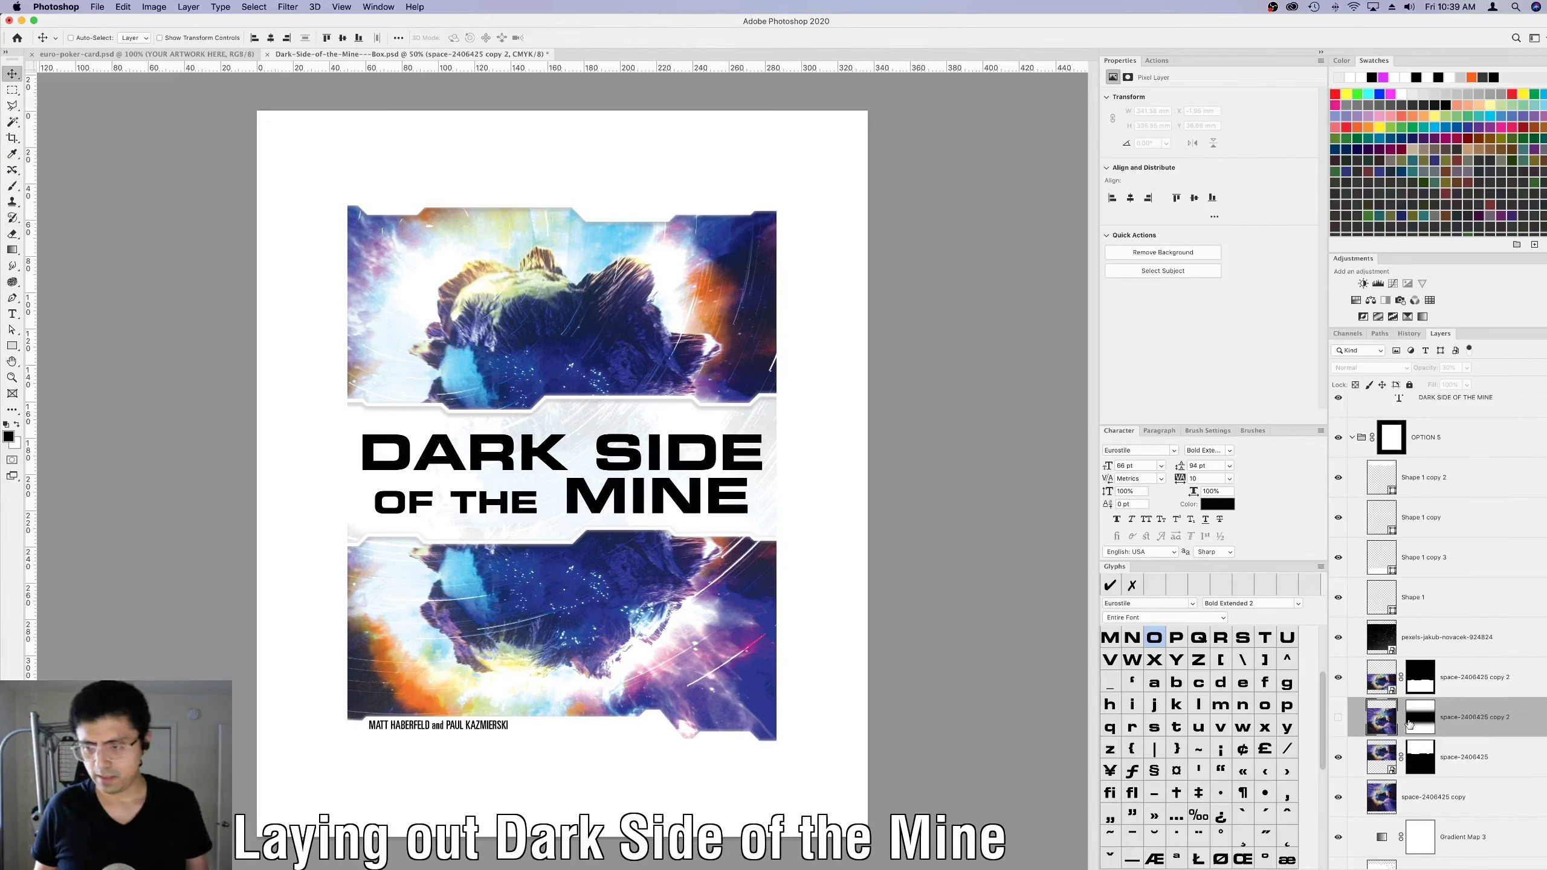
drag(1410, 727, 1432, 448)
right_click(1432, 447)
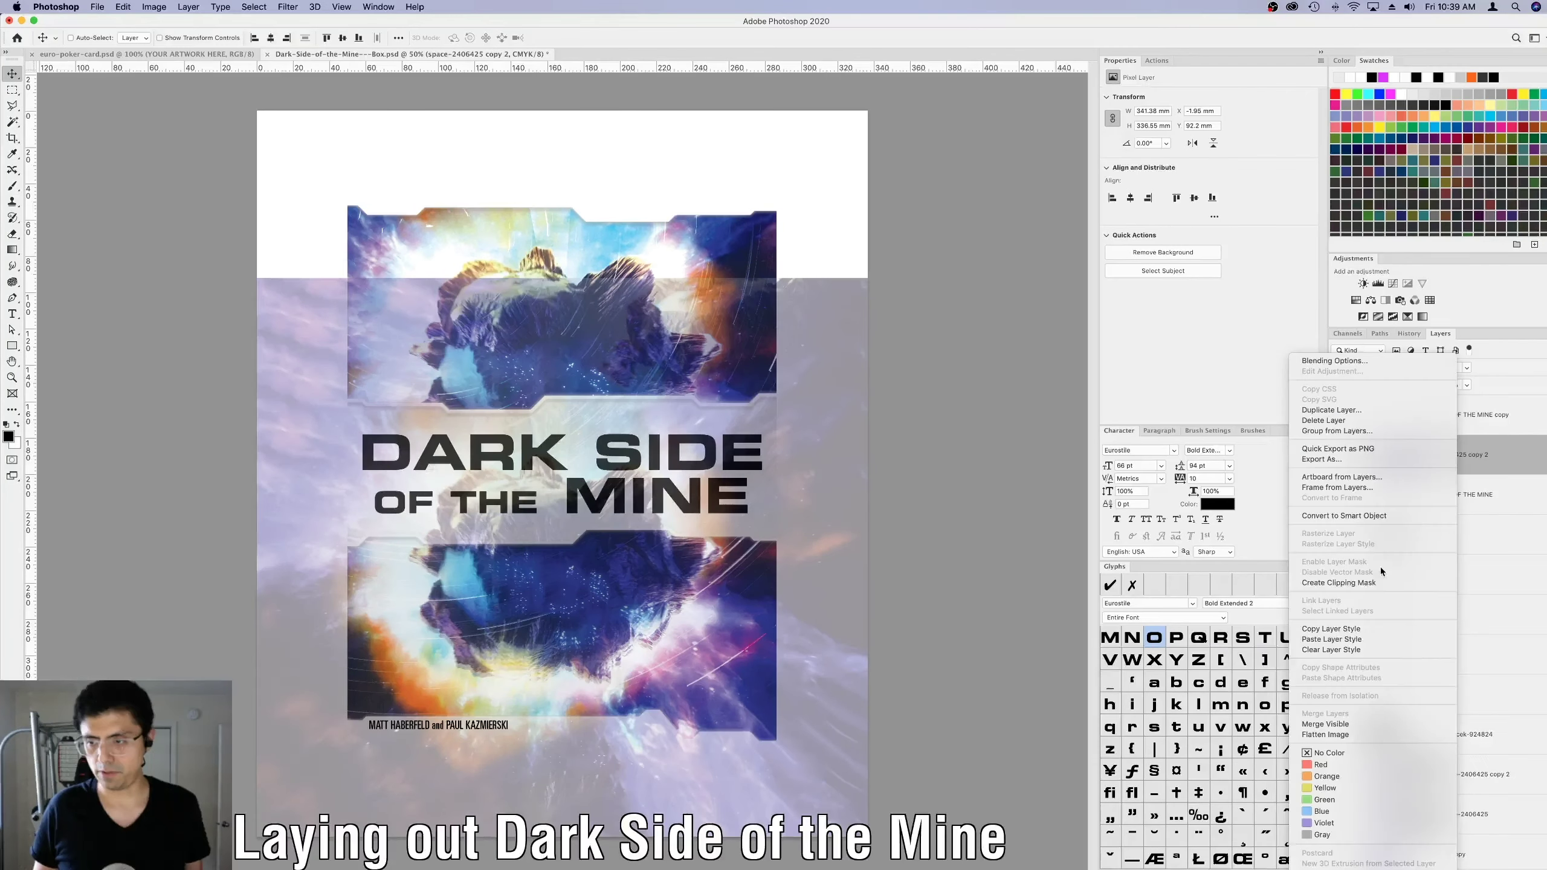
click(1451, 507)
text(100)
key(Return)
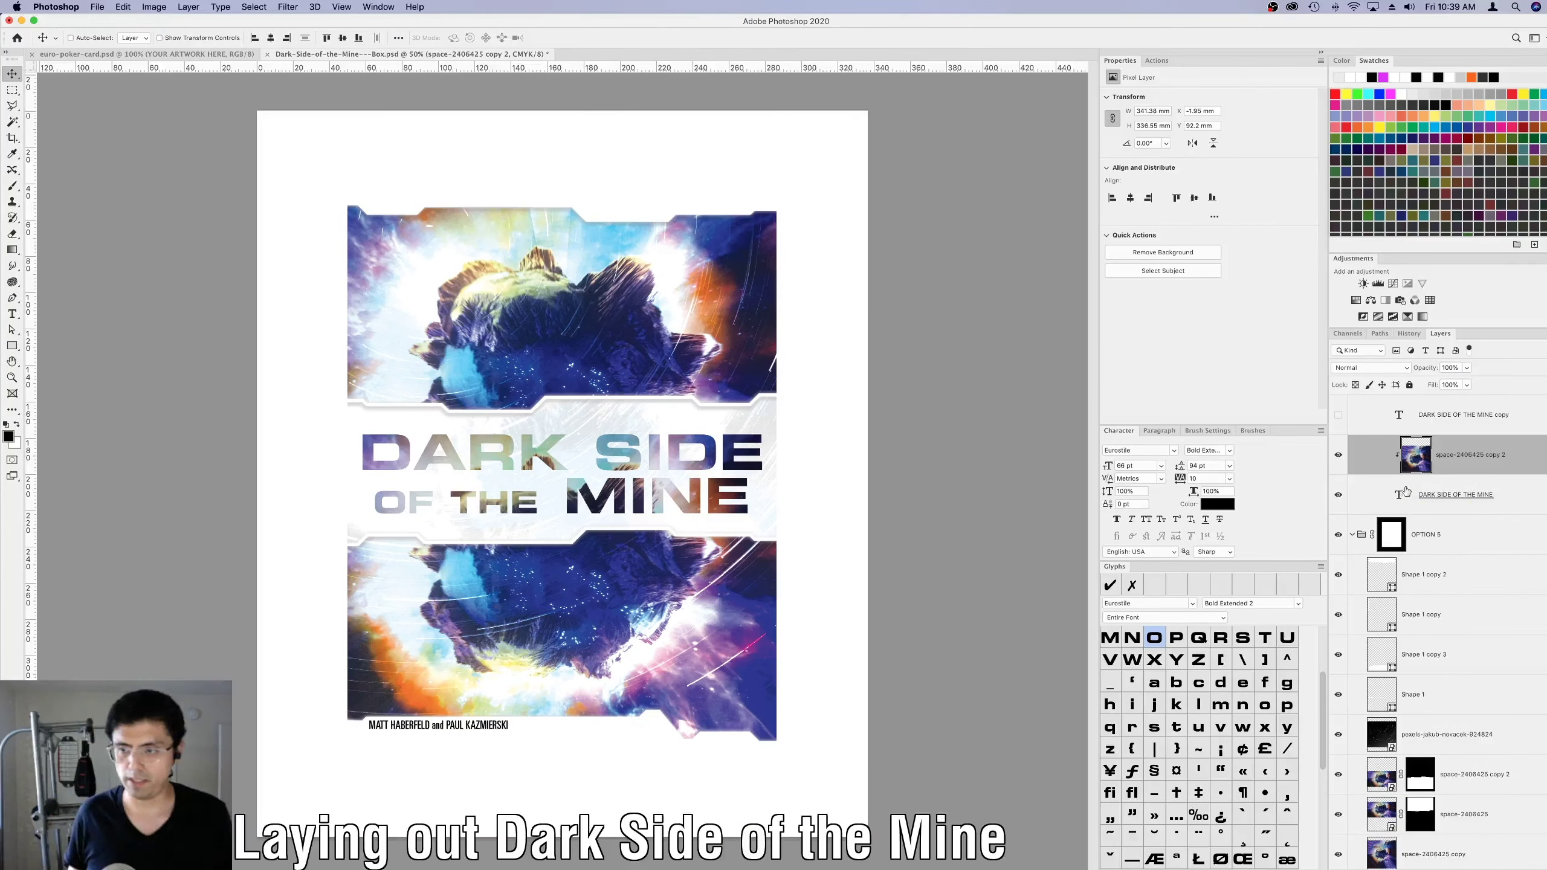
click(1337, 455)
click(1418, 495)
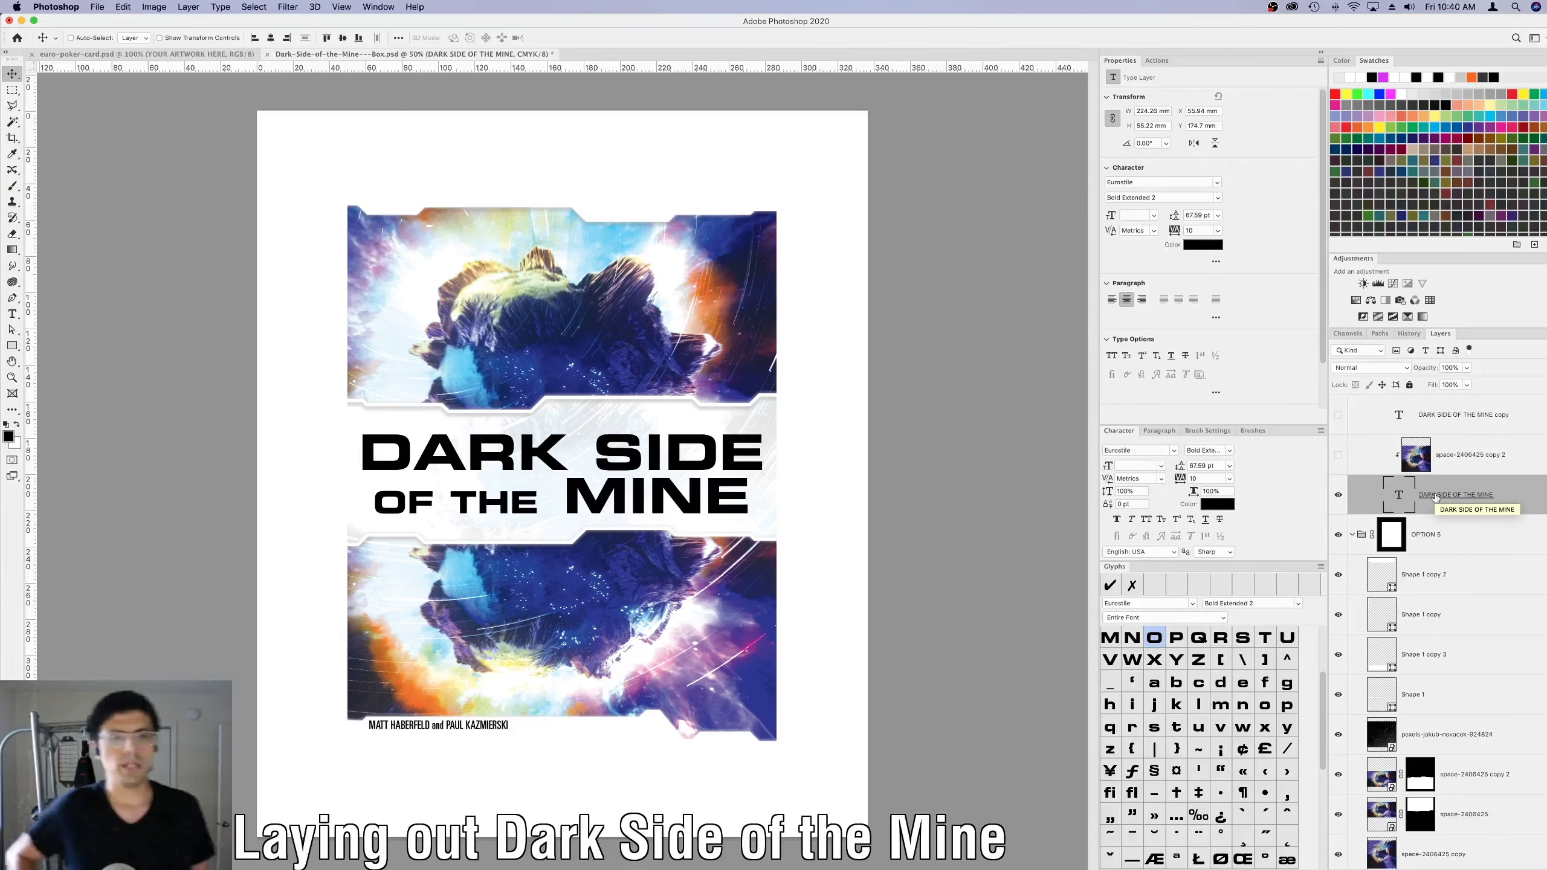
Switch to Finder and preview the retro text effects 07.psd and 01.psd in the Logo folder.
key(super+Tab)
key(super+Tab)
click(588, 140)
key(space)
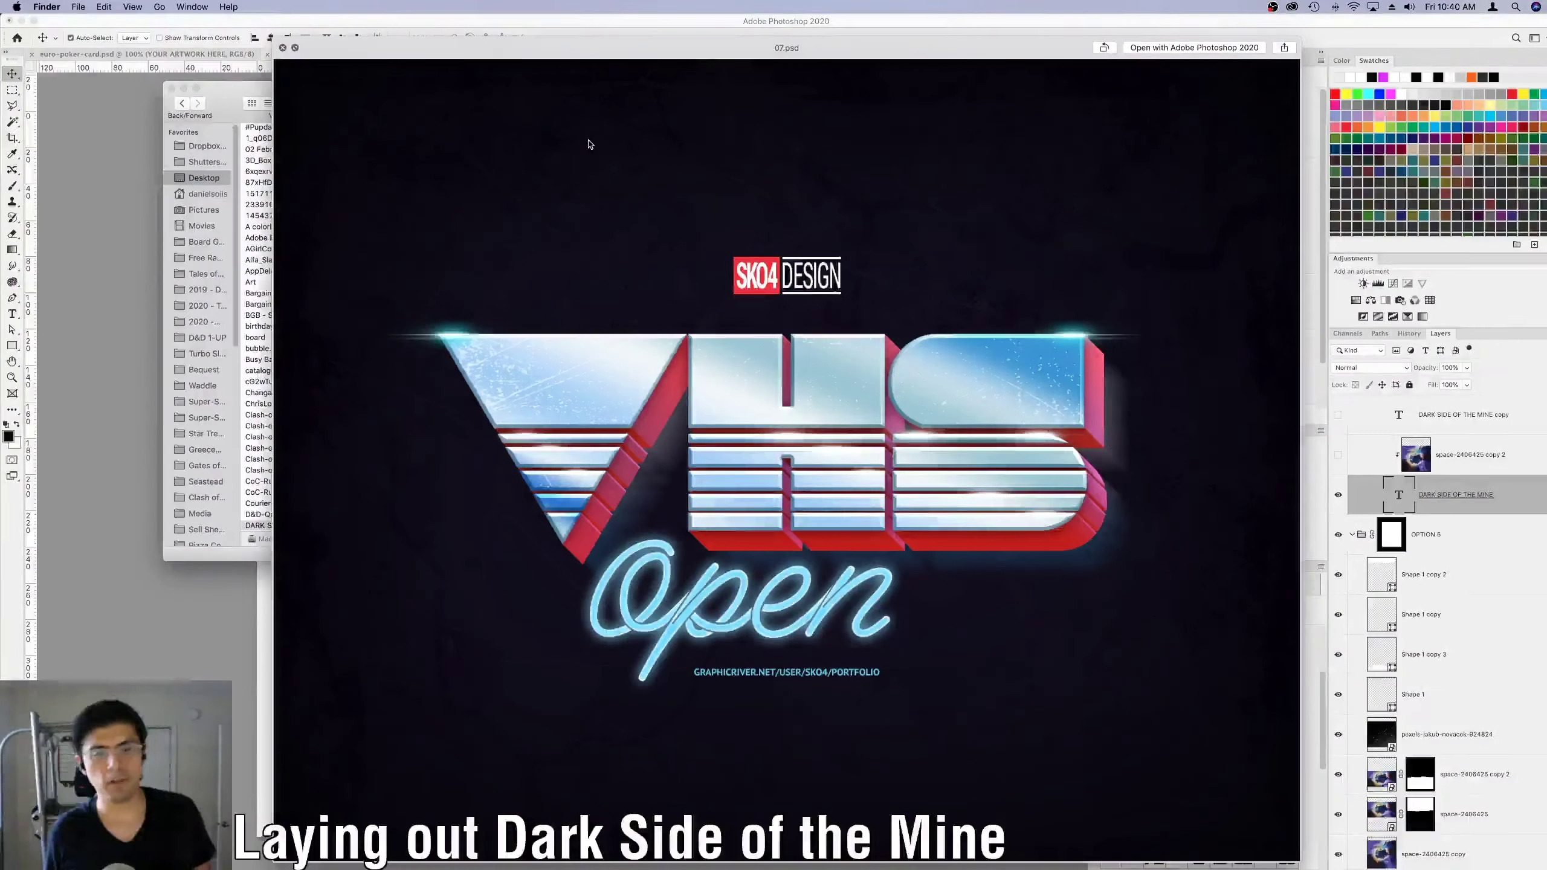
key(Up)
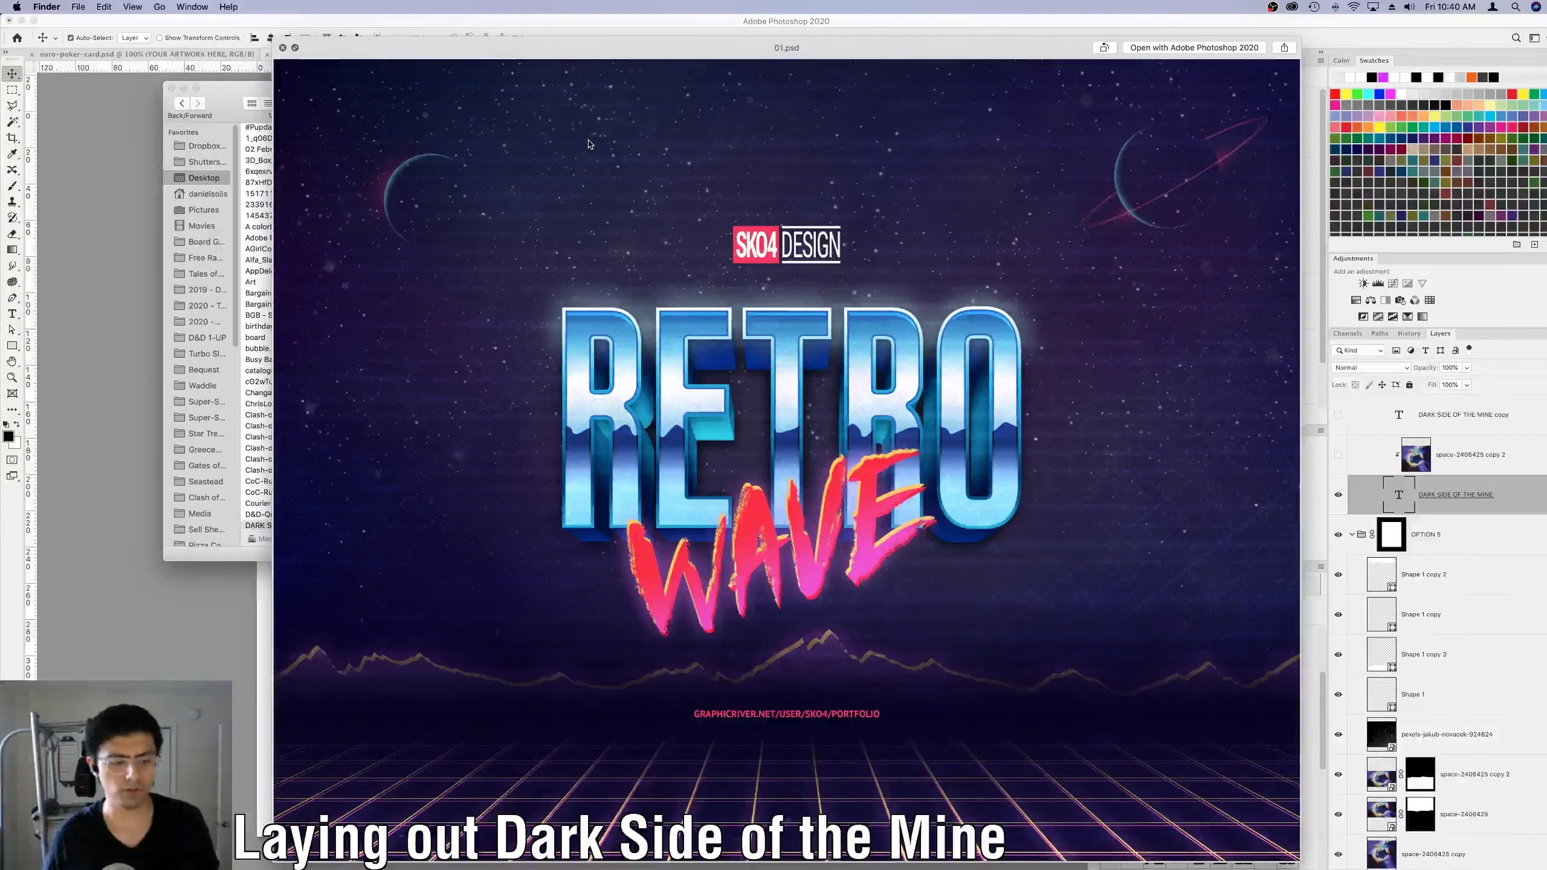
key(super+Tab)
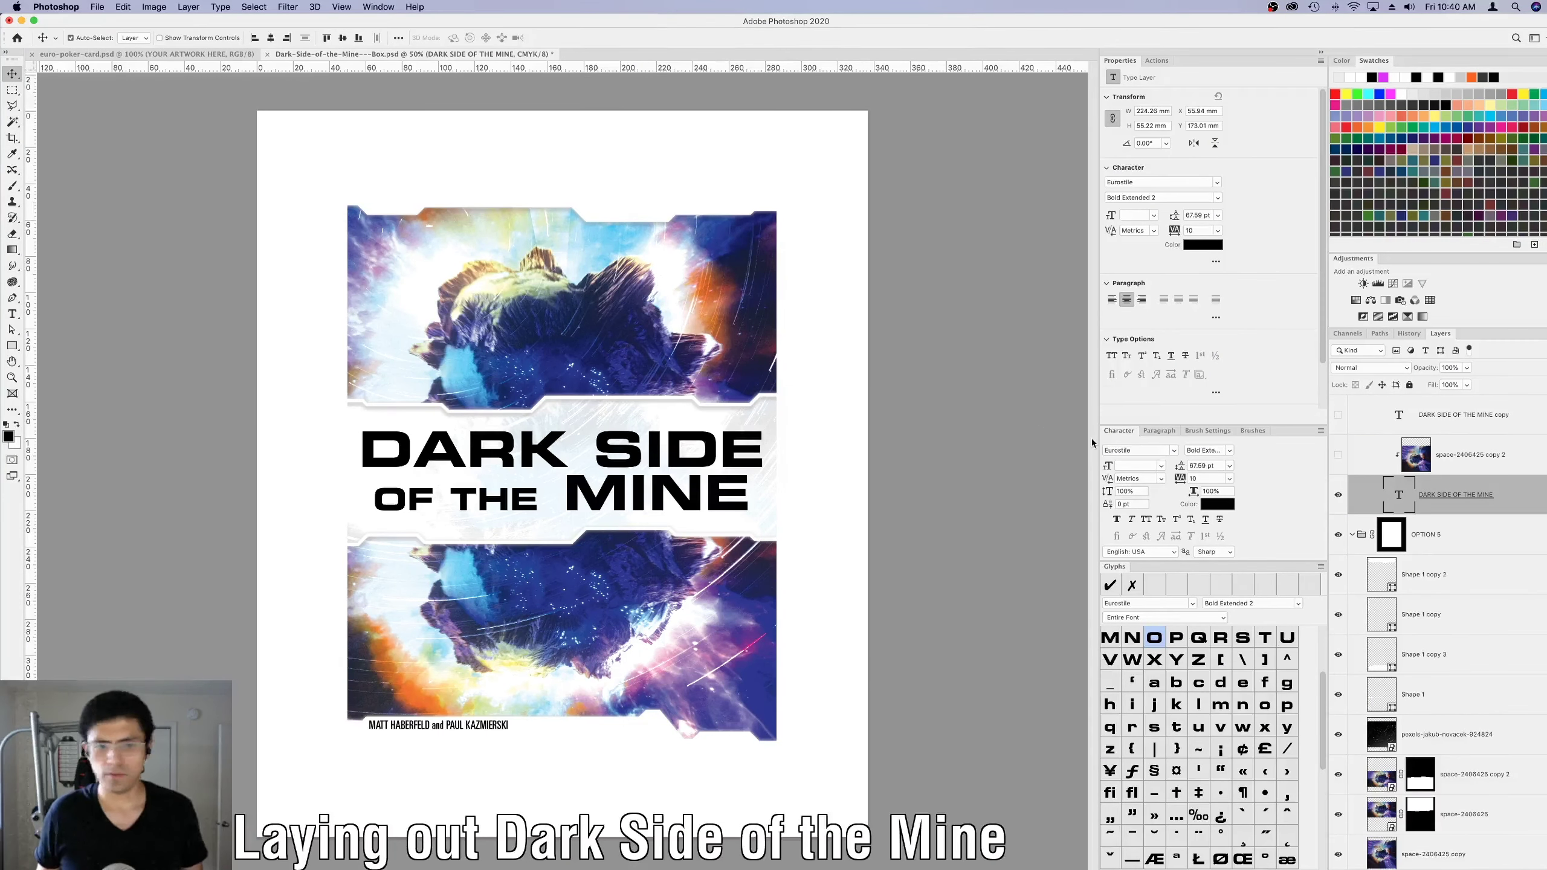
Switch to Chrome, search the Noun Project for "rover", and open the solid four-wheeled rover with a signal dish.
key(super+Tab)
click(876, 29)
text(rover)
key(Return)
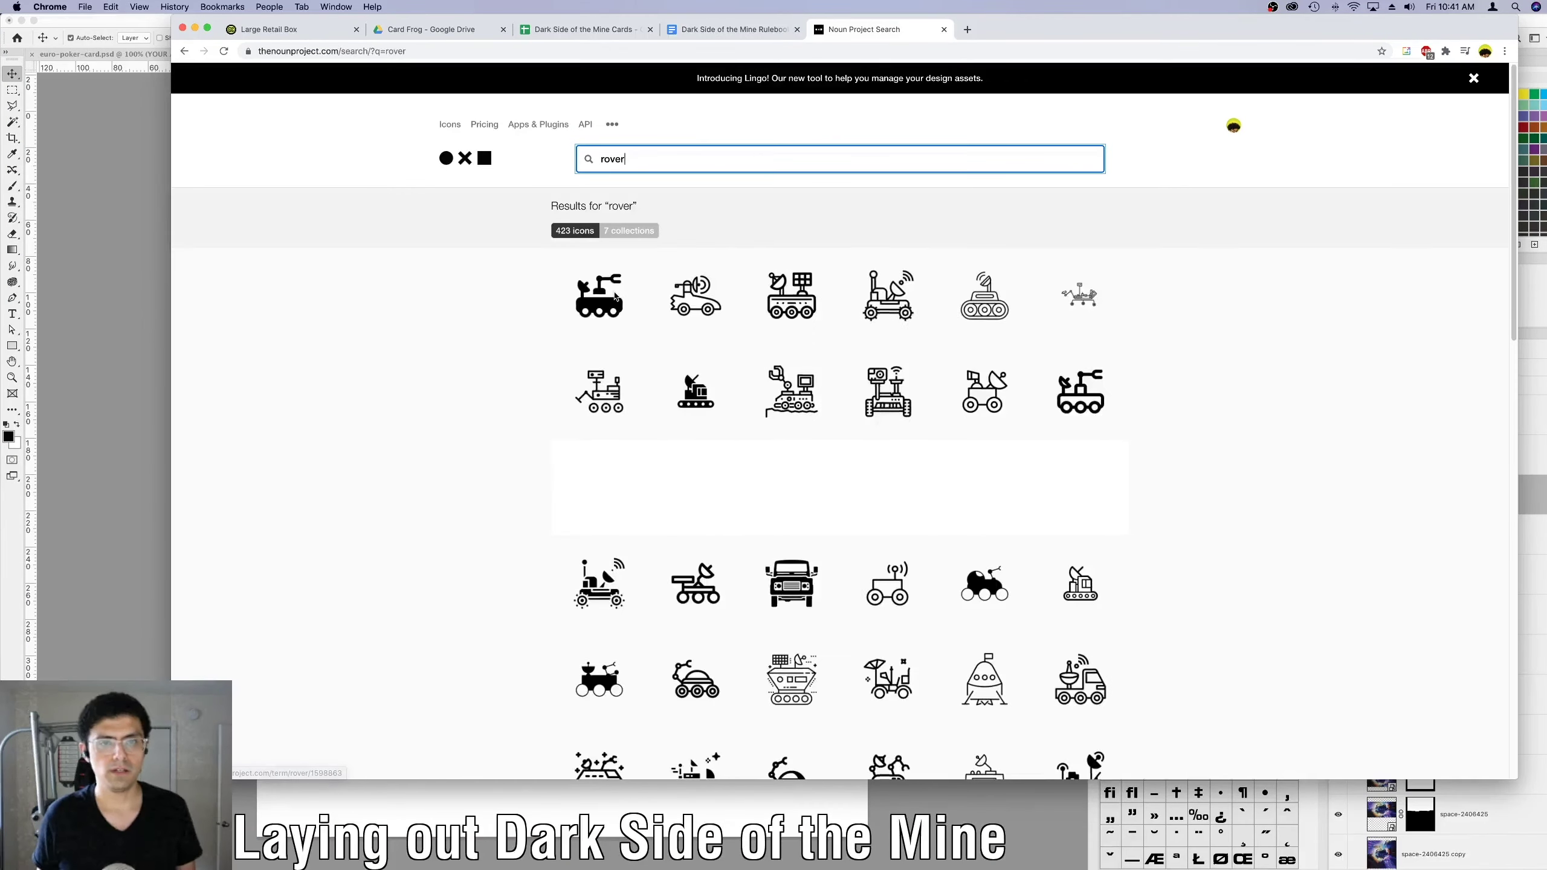
scroll(659, 449, down, 10)
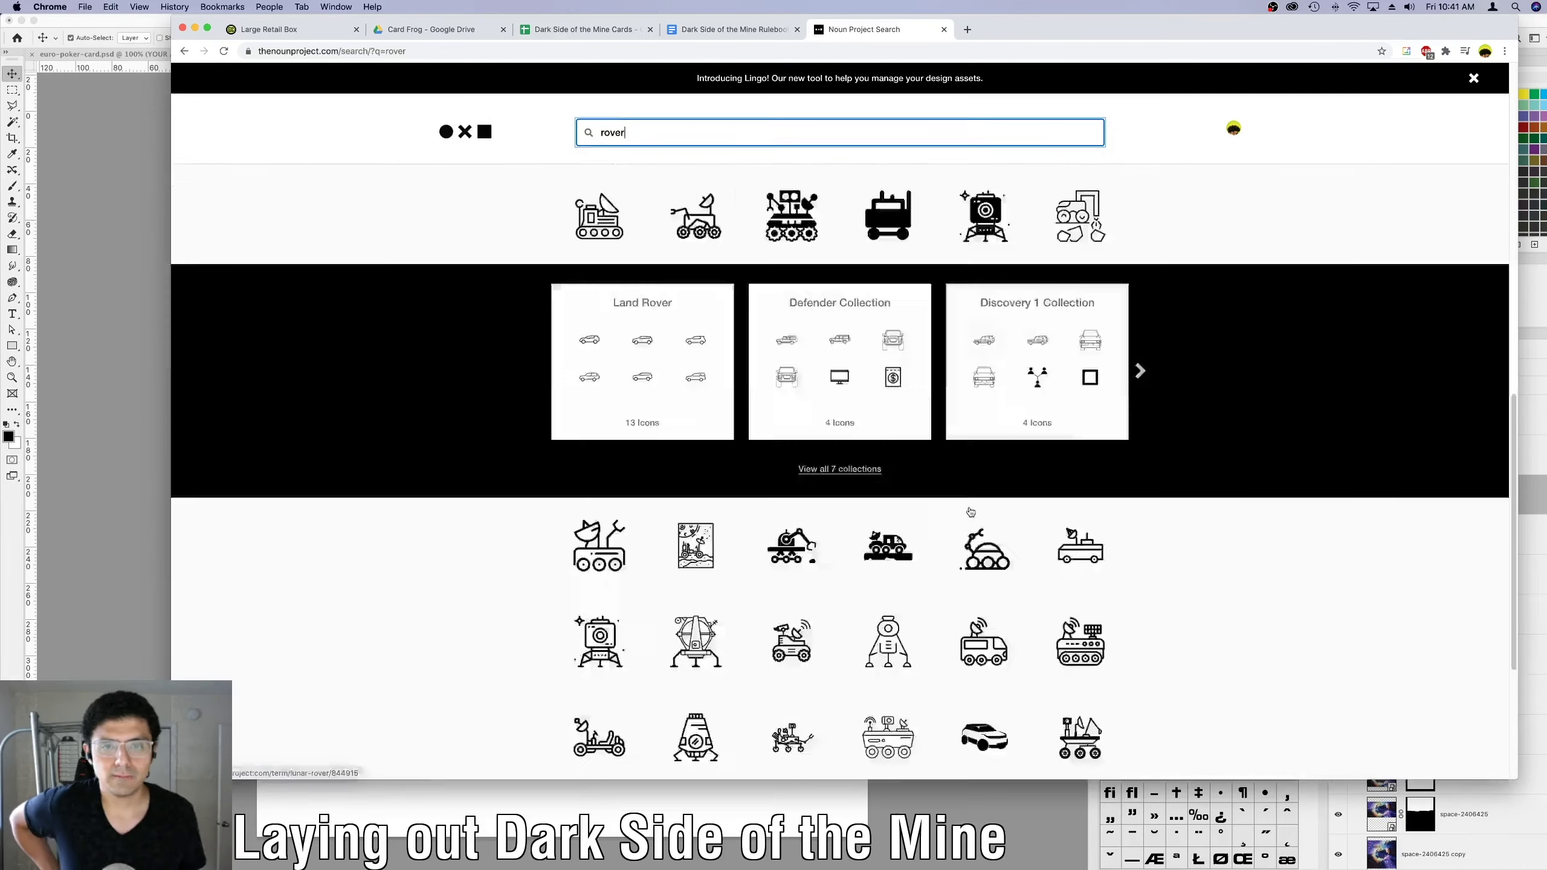
scroll(970, 512, down, 8)
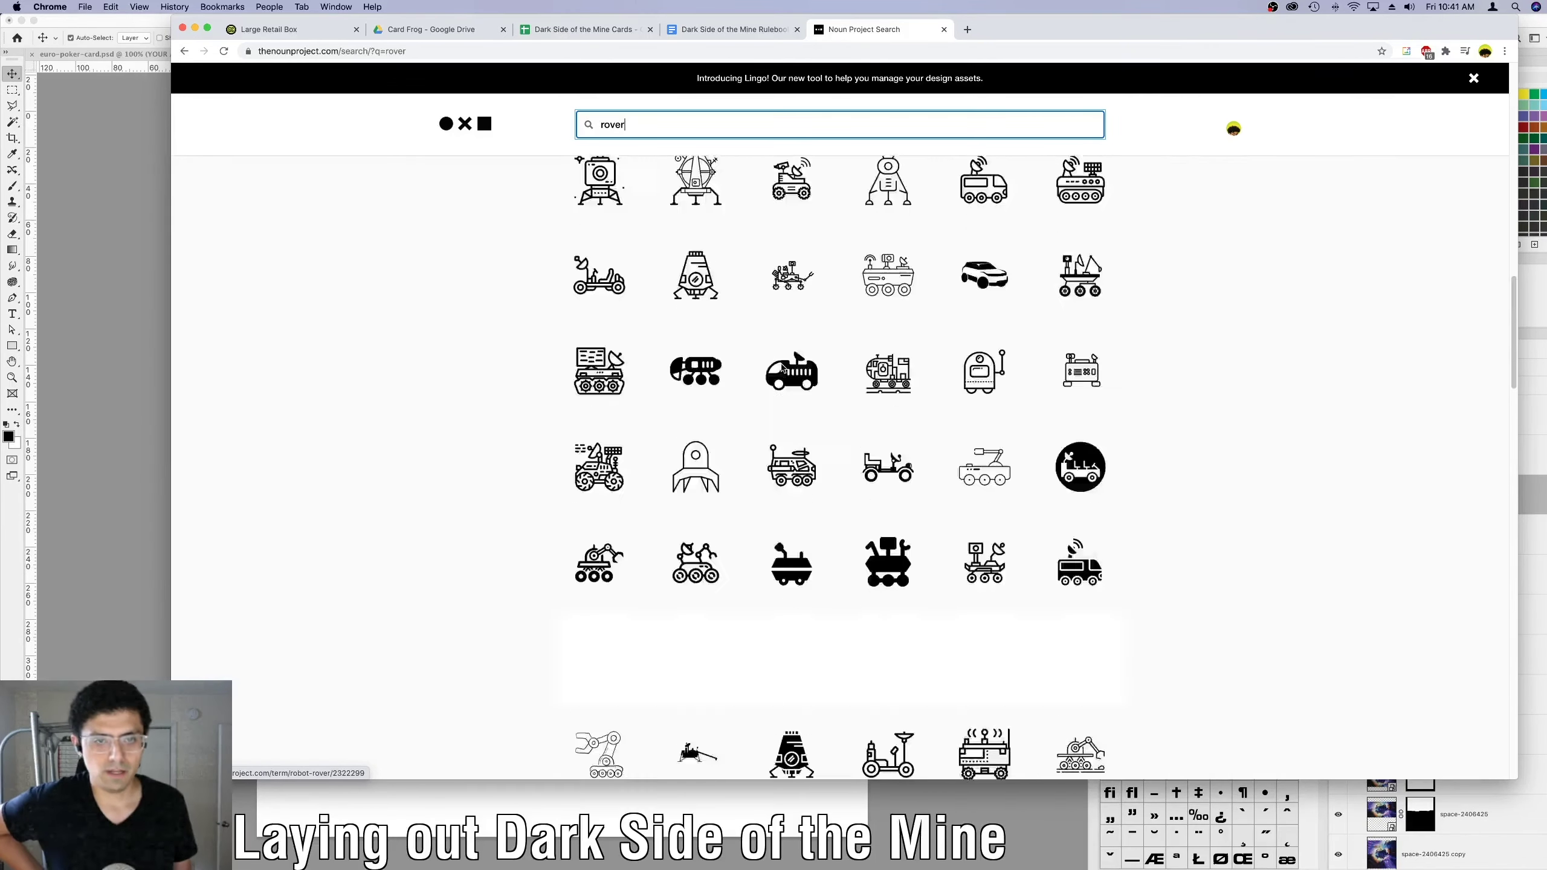
scroll(632, 363, up, 15)
click(604, 426)
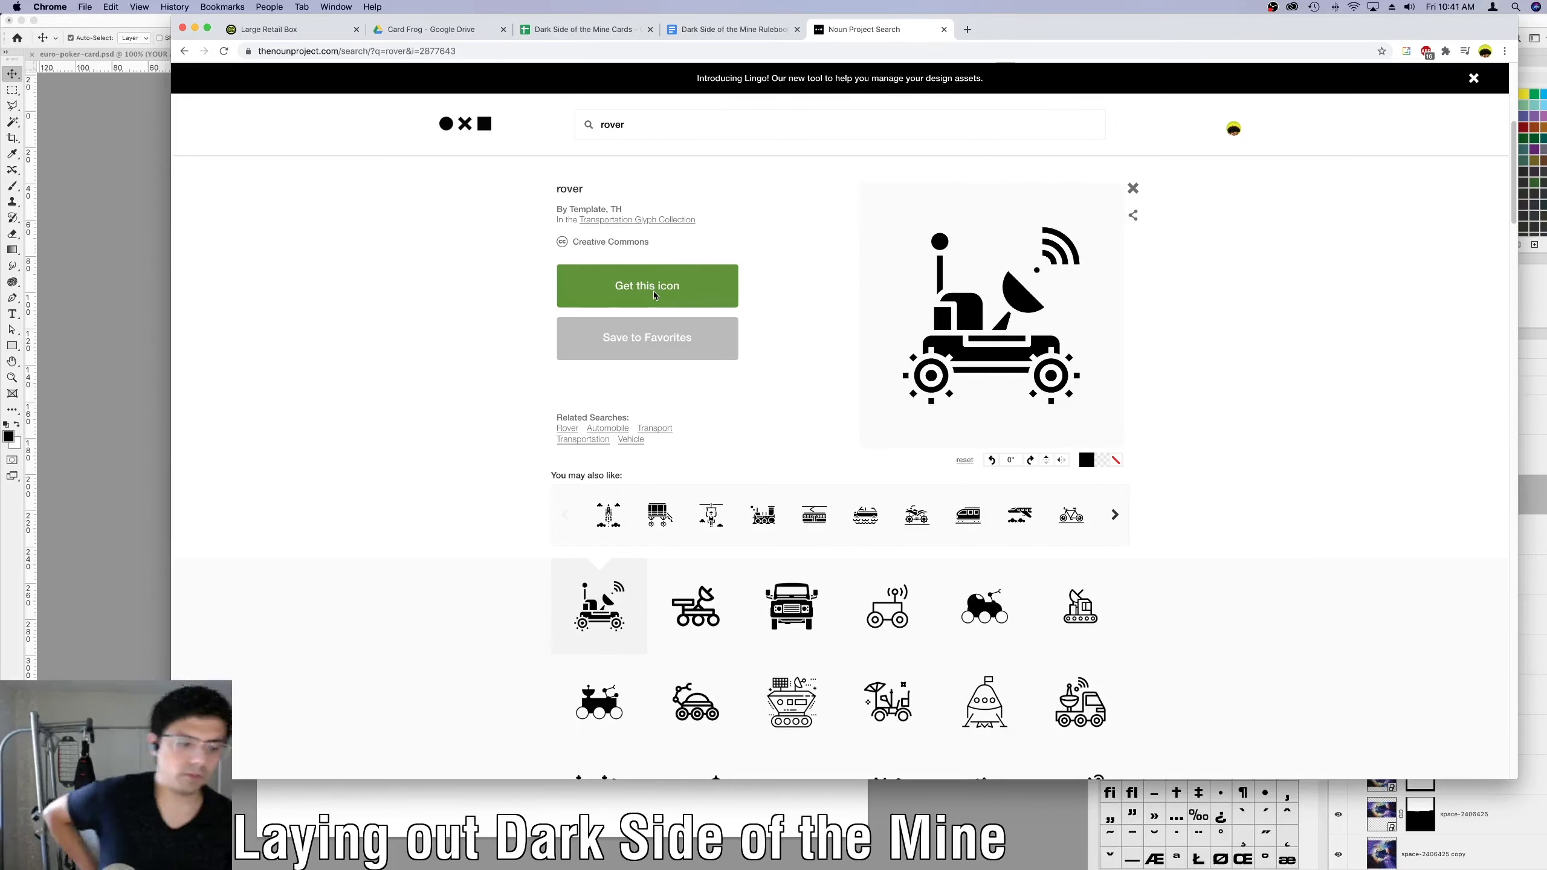
Download the rover icon as SVG and add its Noun Project credit to the license legal text in the ICONS folder.
click(654, 295)
click(647, 442)
click(679, 534)
key(super+Tab)
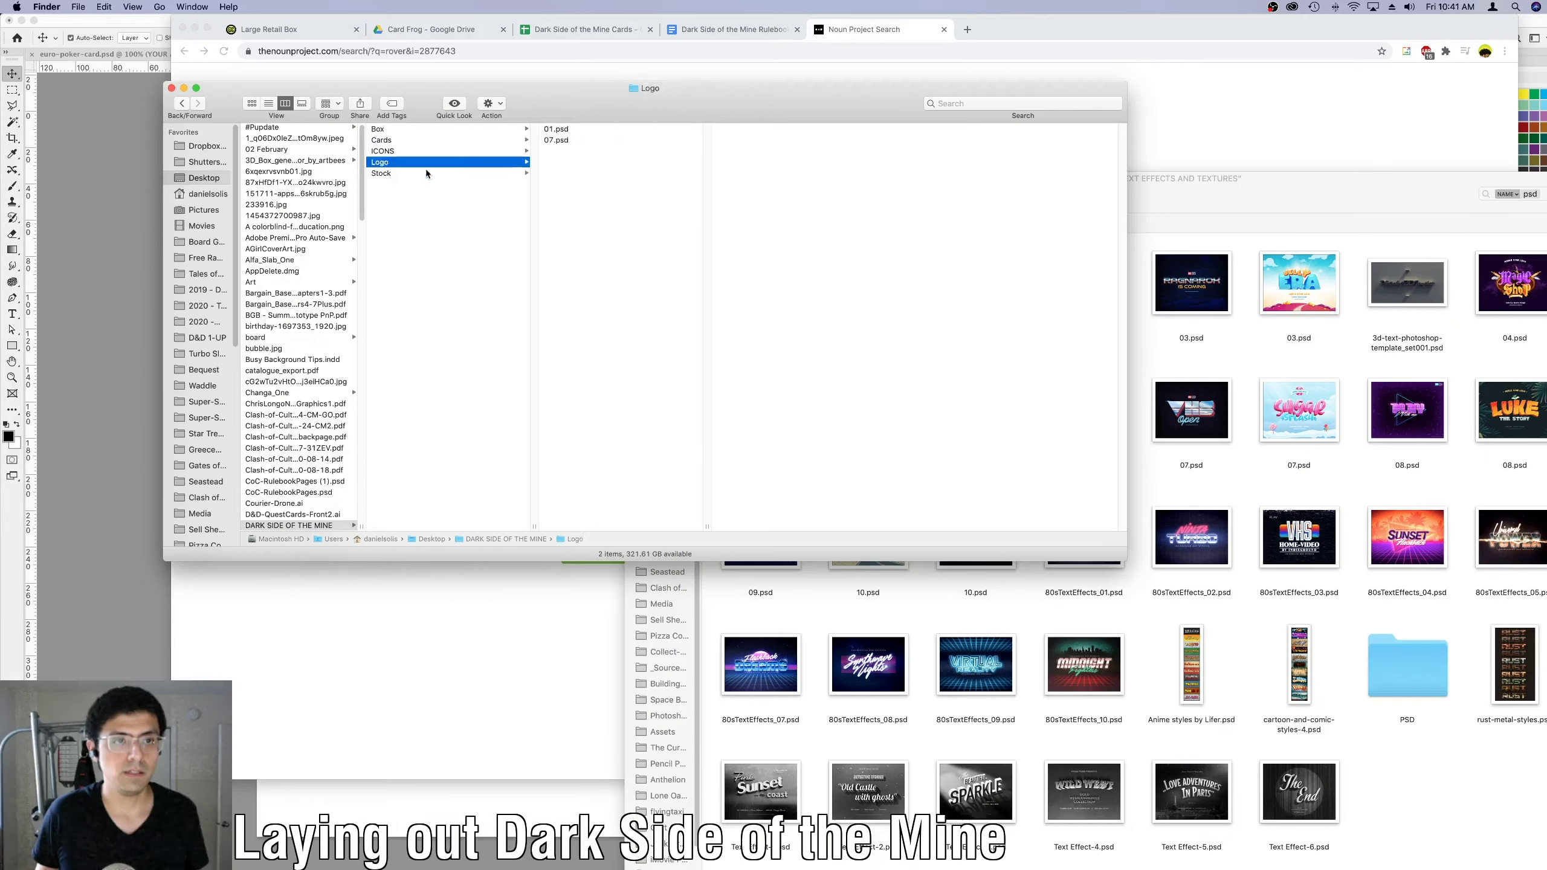
click(382, 151)
double_click(597, 128)
key(super+Tab)
click(704, 539)
key(Return)
key(super+Tab)
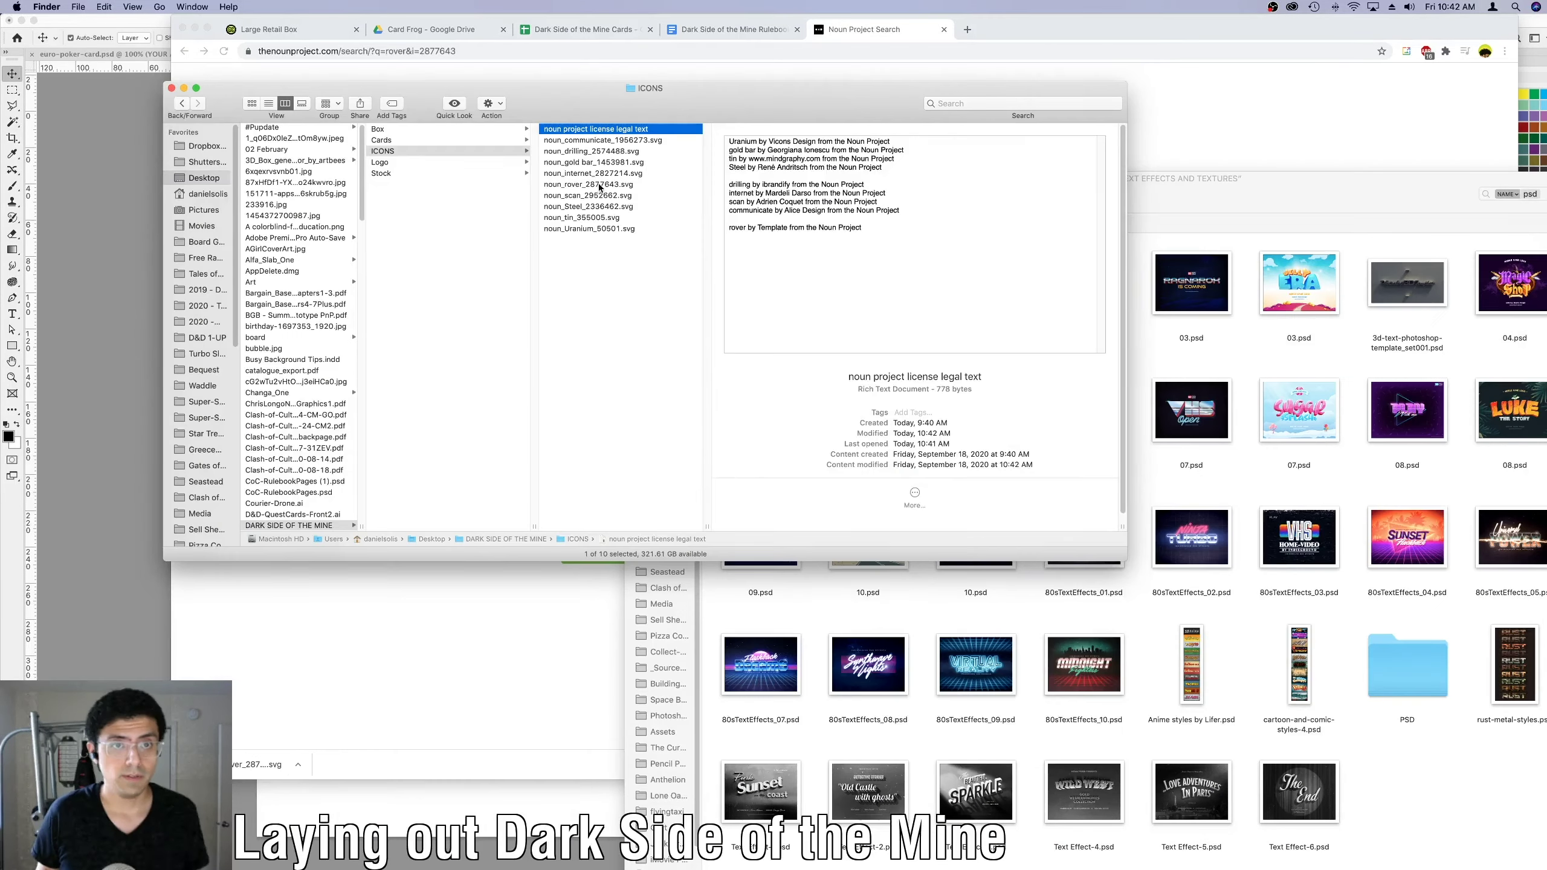
Open noun_rover_2877643.svg in Illustrator, ungroup the rover and combine its parts into one compound path.
right_click(599, 188)
click(846, 202)
key(super+0)
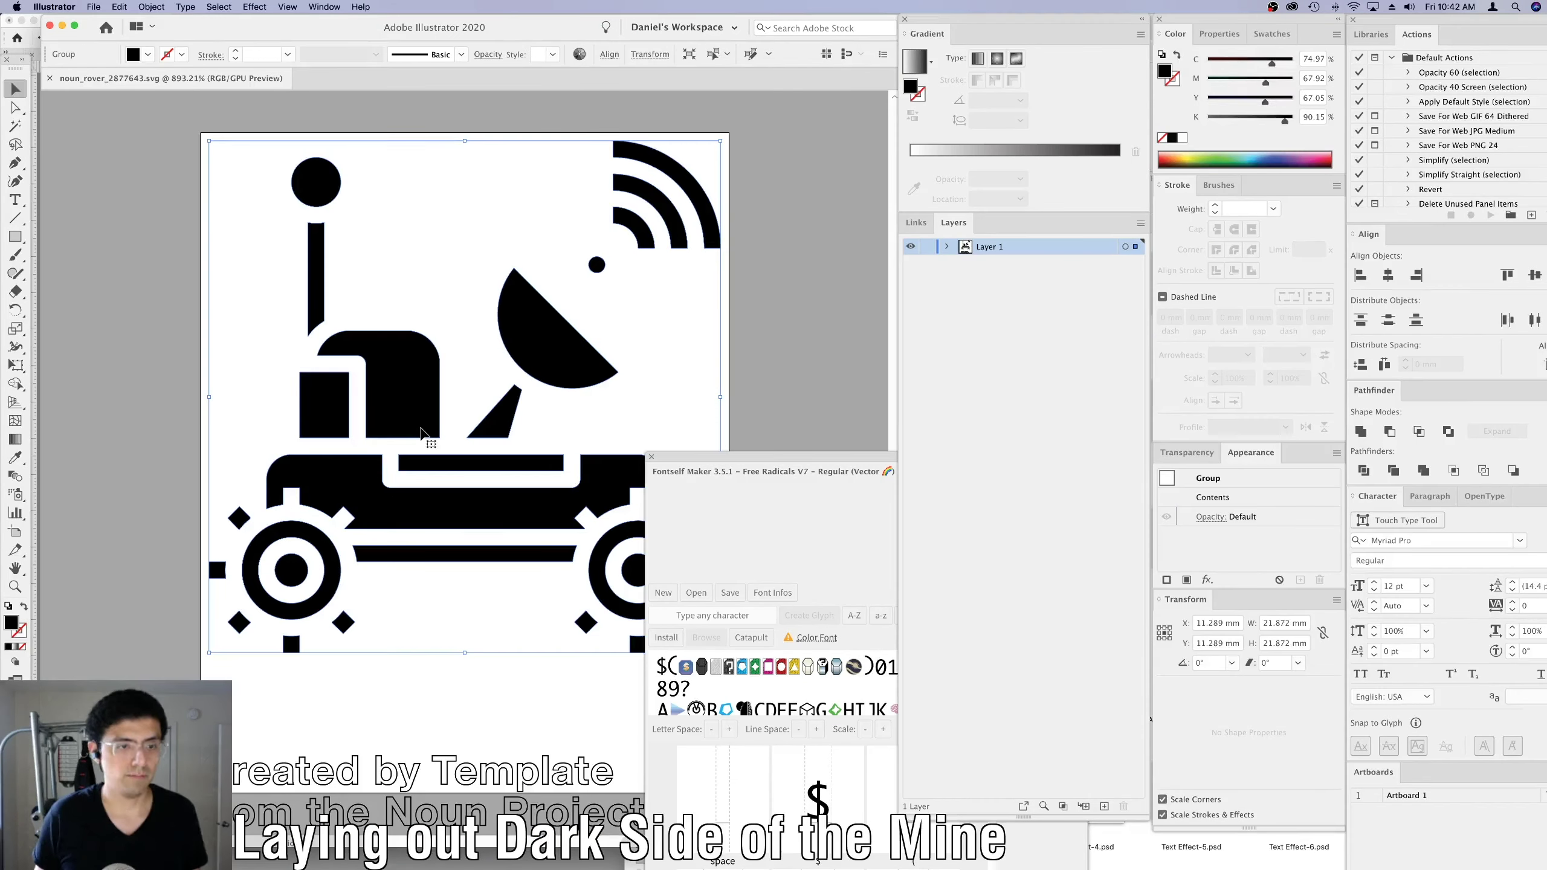
key(shift+super+g)
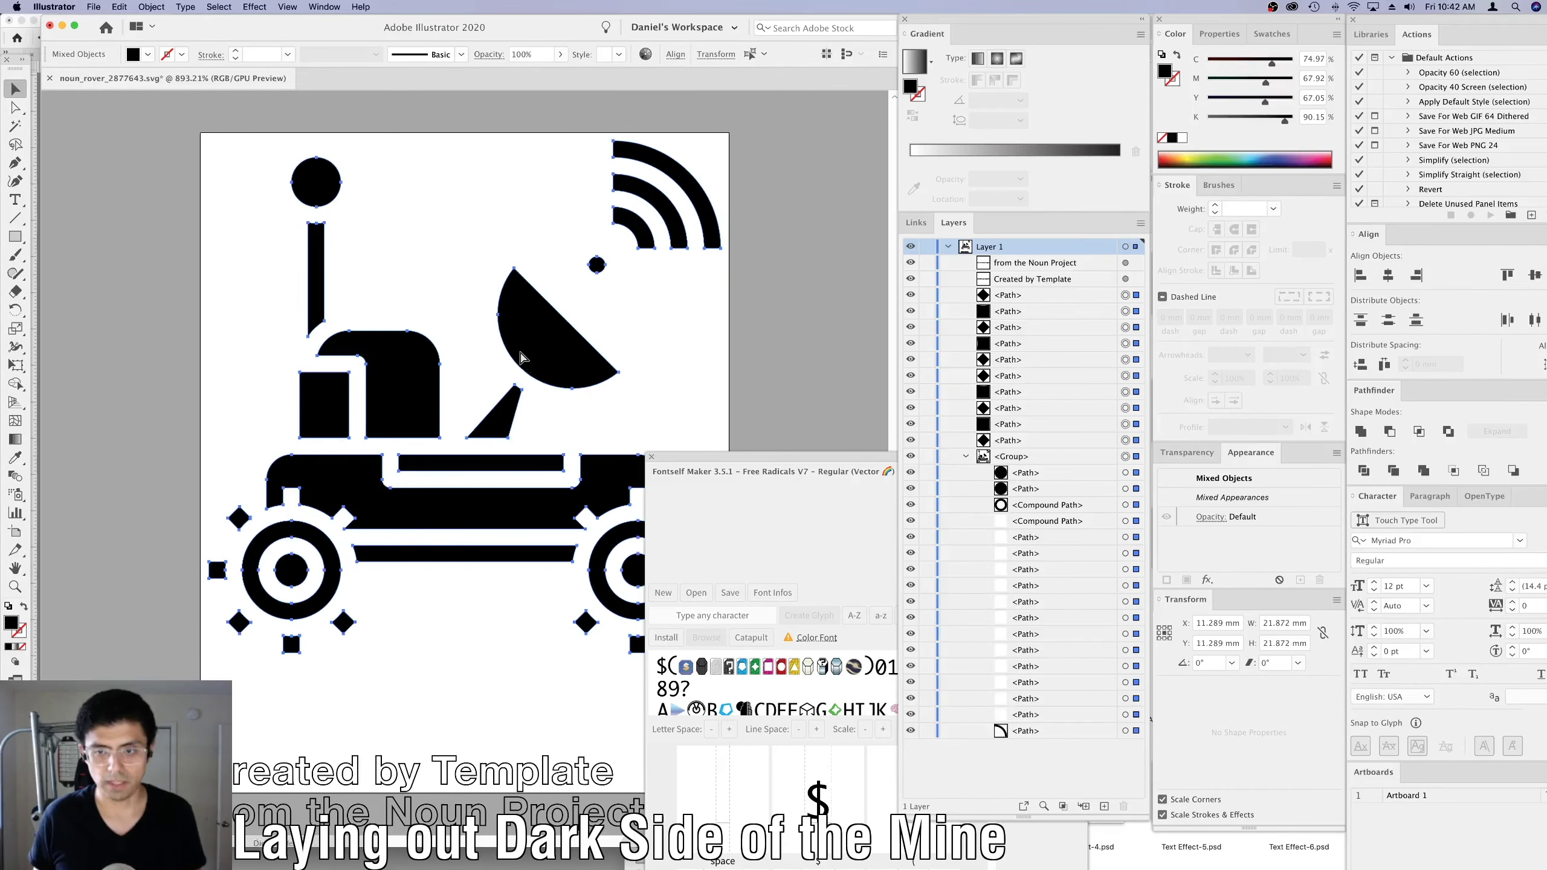
key(super+8)
Switch to Photoshop, paste the rover as a shape layer and place it under the start of DARK.
key(super+Tab)
key(super+Tab)
key(super+Tab)
key(super+Tab)
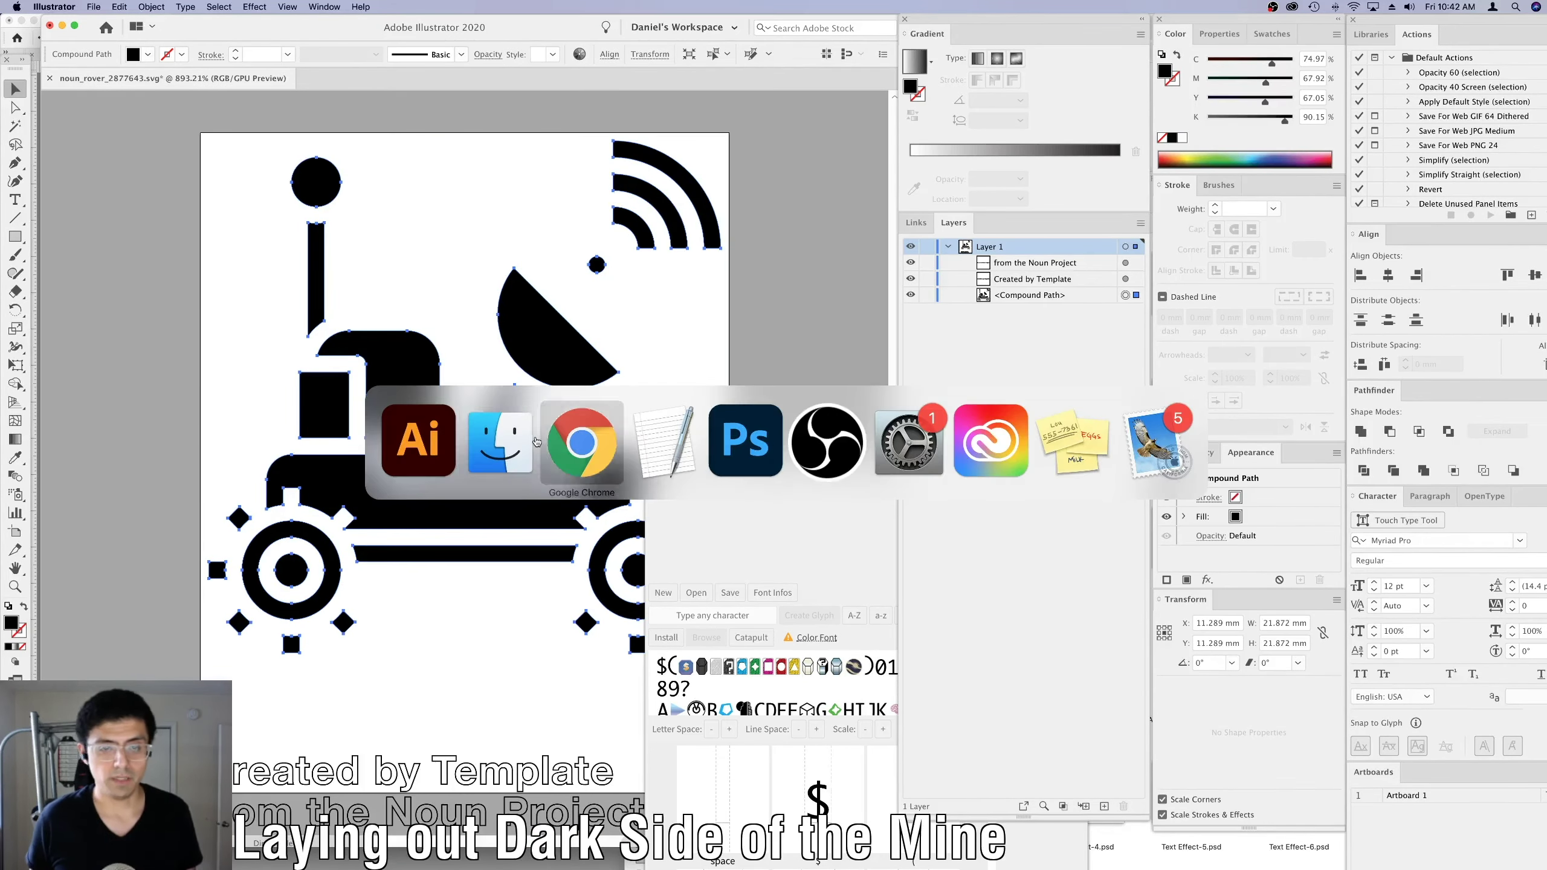
key(super+1)
key(super+v)
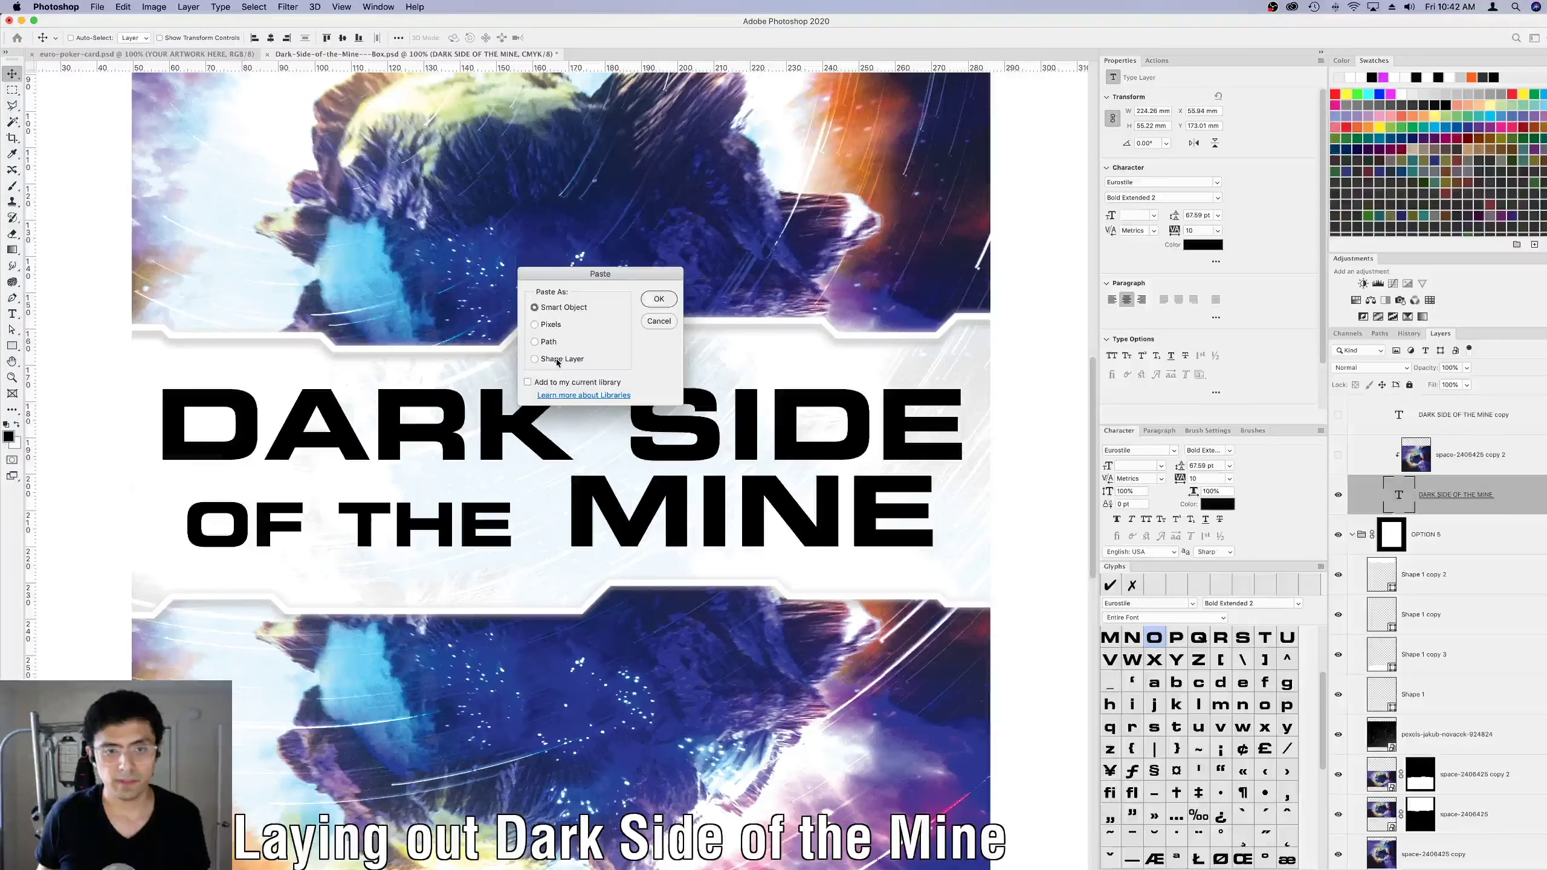
click(557, 360)
key(Return)
drag(554, 502, 207, 516)
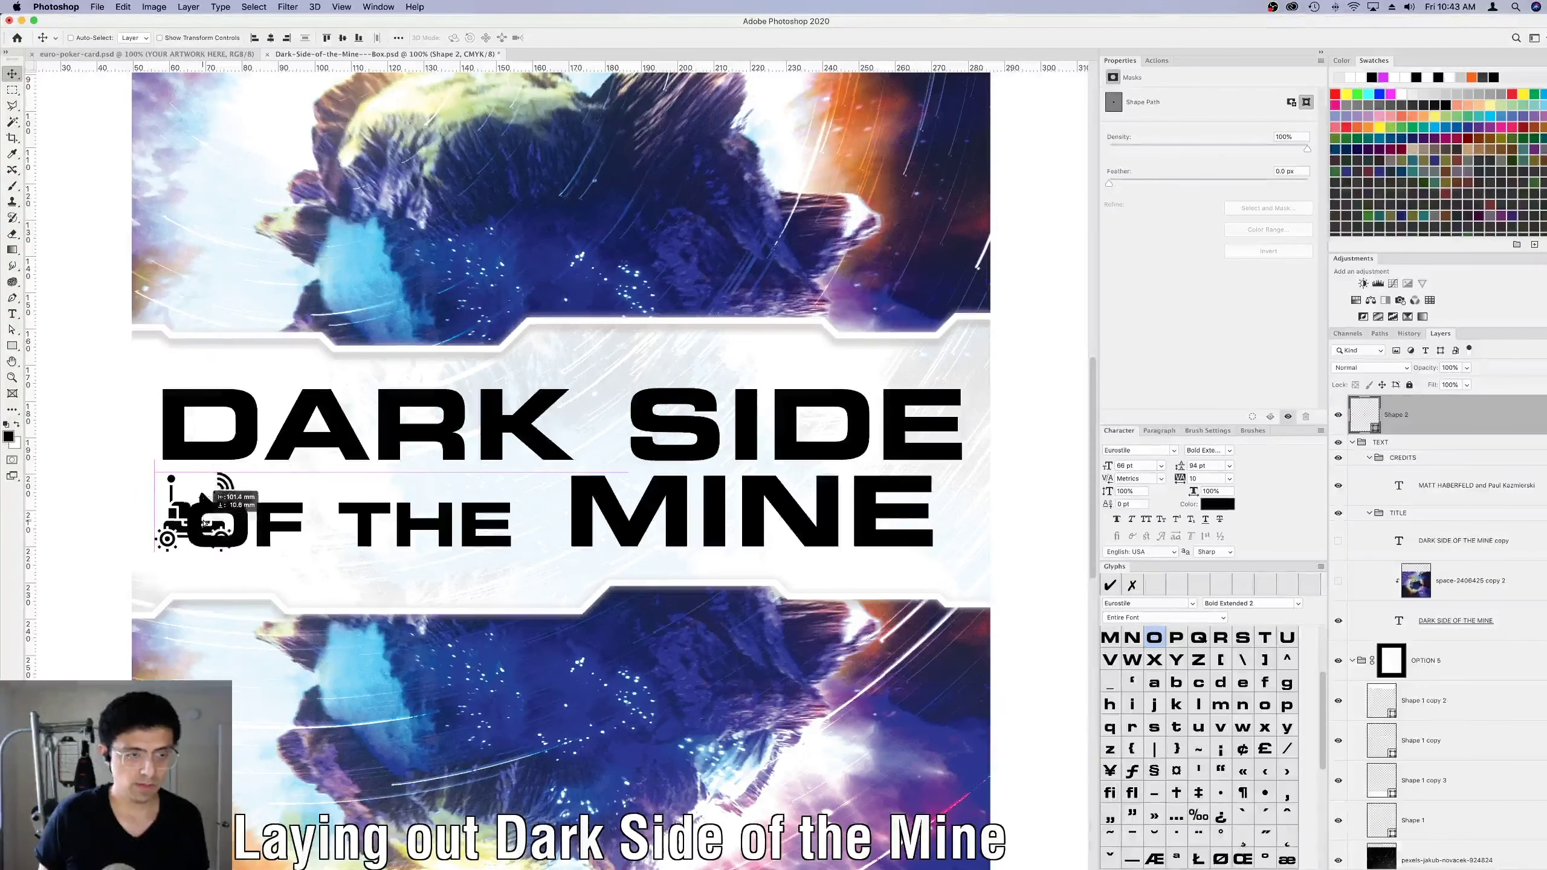
Delete the hidden space artwork layer clipped to the black title.
click(1456, 620)
right_click(1443, 582)
click(1309, 201)
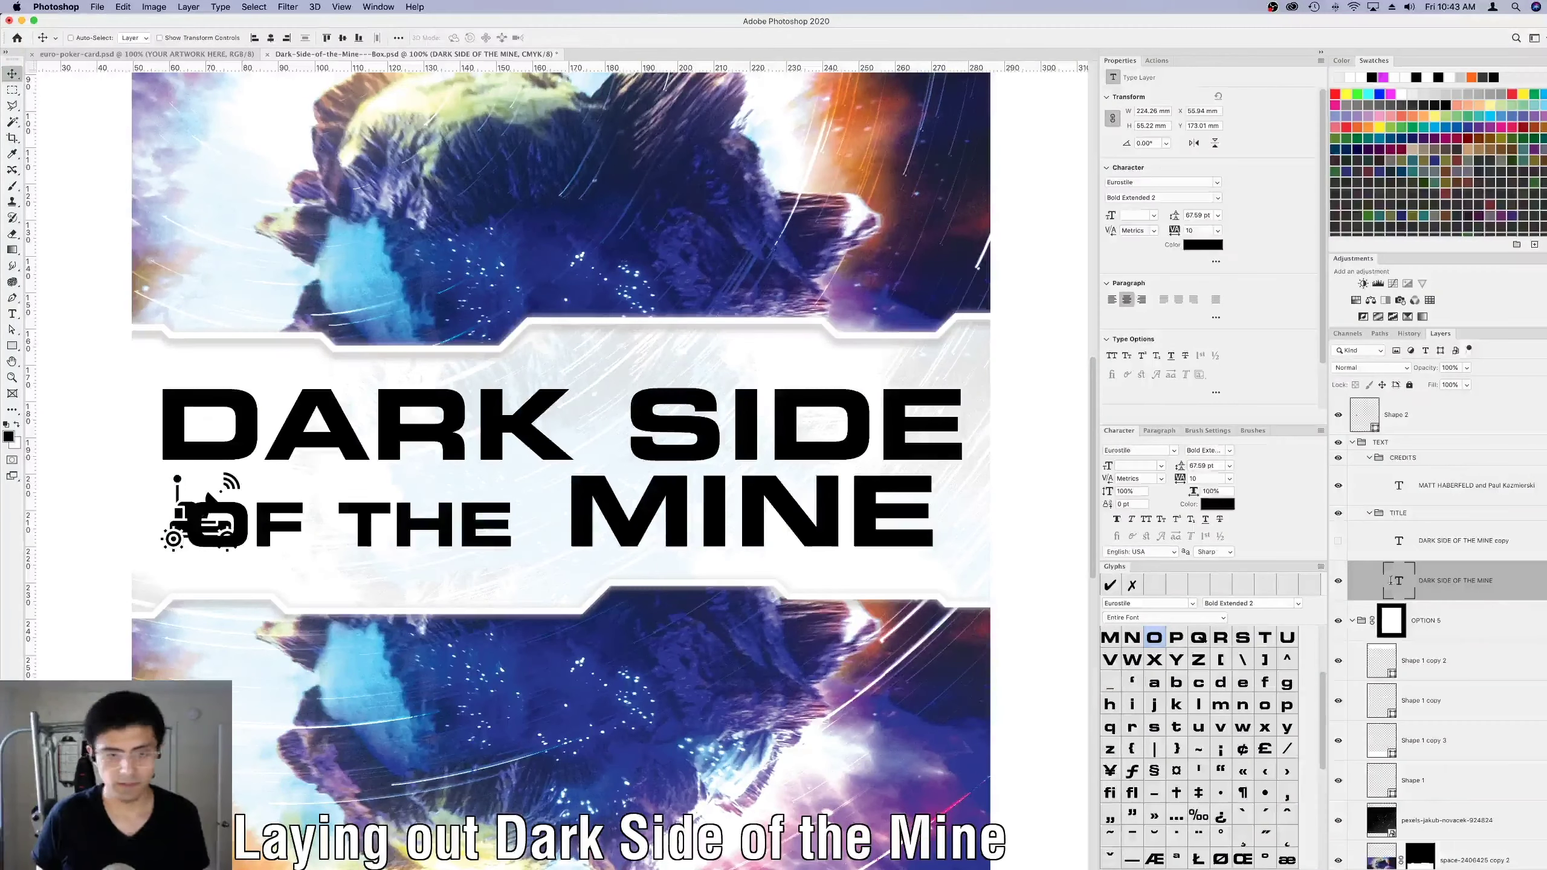
Remove OF THE MINE from the black title so it reads only DARK SIDE.
double_click(739, 517)
key(BackSpace)
key(Escape)
key(v)
Make two stacked copies of the DARK SIDE text below it and change them to OF and THE.
key(super+j)
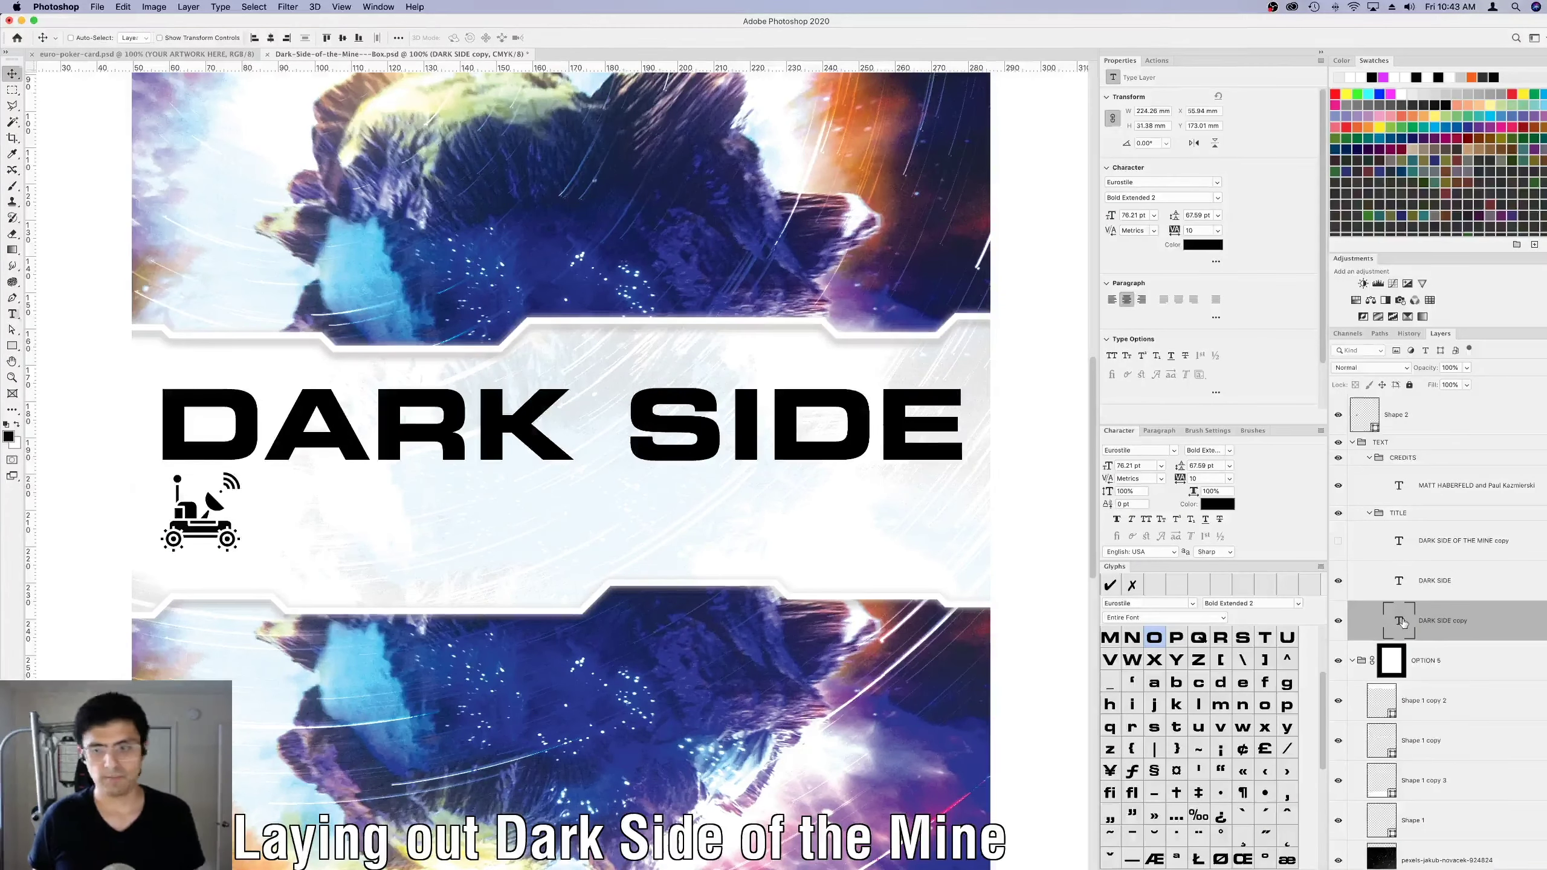
drag(548, 426, 548, 482)
double_click(791, 511)
text(OF)
key(ctrl+Return)
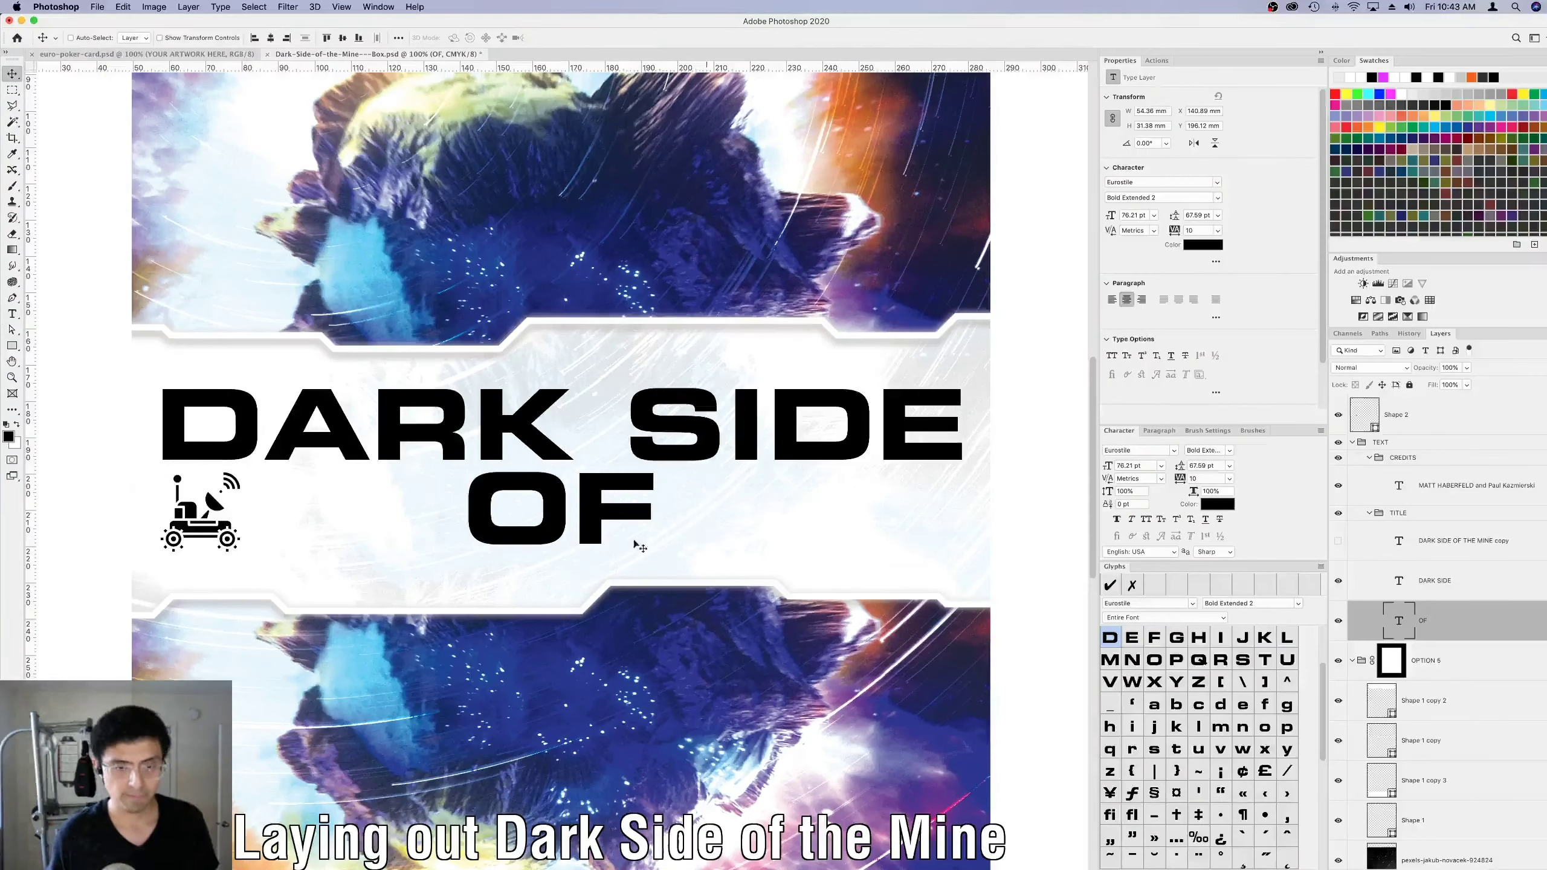
drag(611, 542, 611, 617)
double_click(518, 582)
text(THE)
key(ctrl+Return)
Scale OF and THE down together to roughly the rover icon's height and place them beside it.
key(ctrl+t)
shift+click(1468, 659)
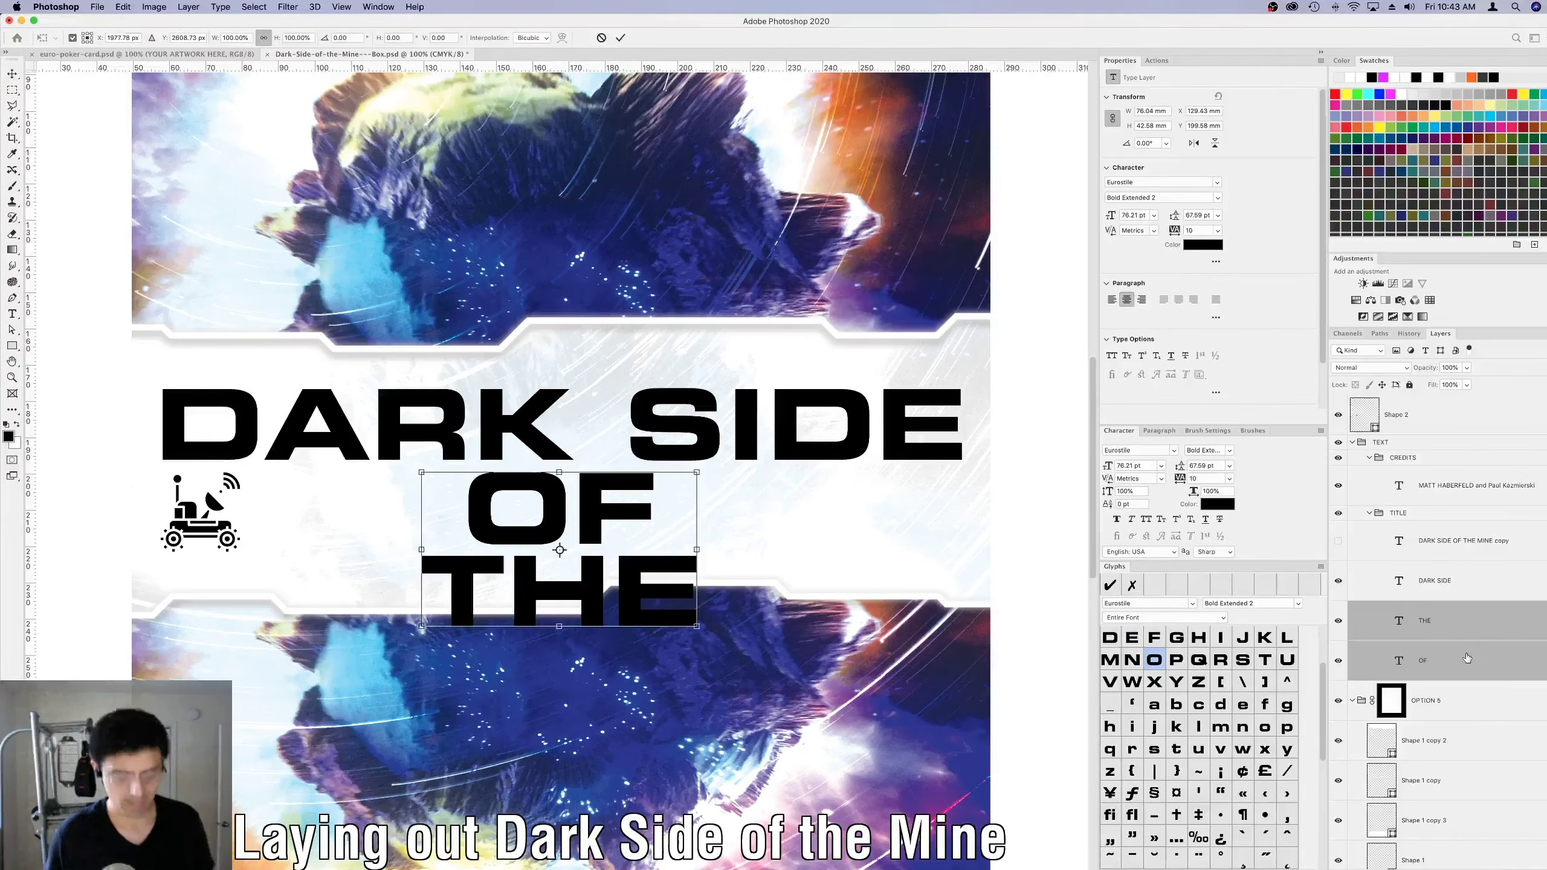
drag(547, 560, 287, 530)
drag(243, 482, 262, 470)
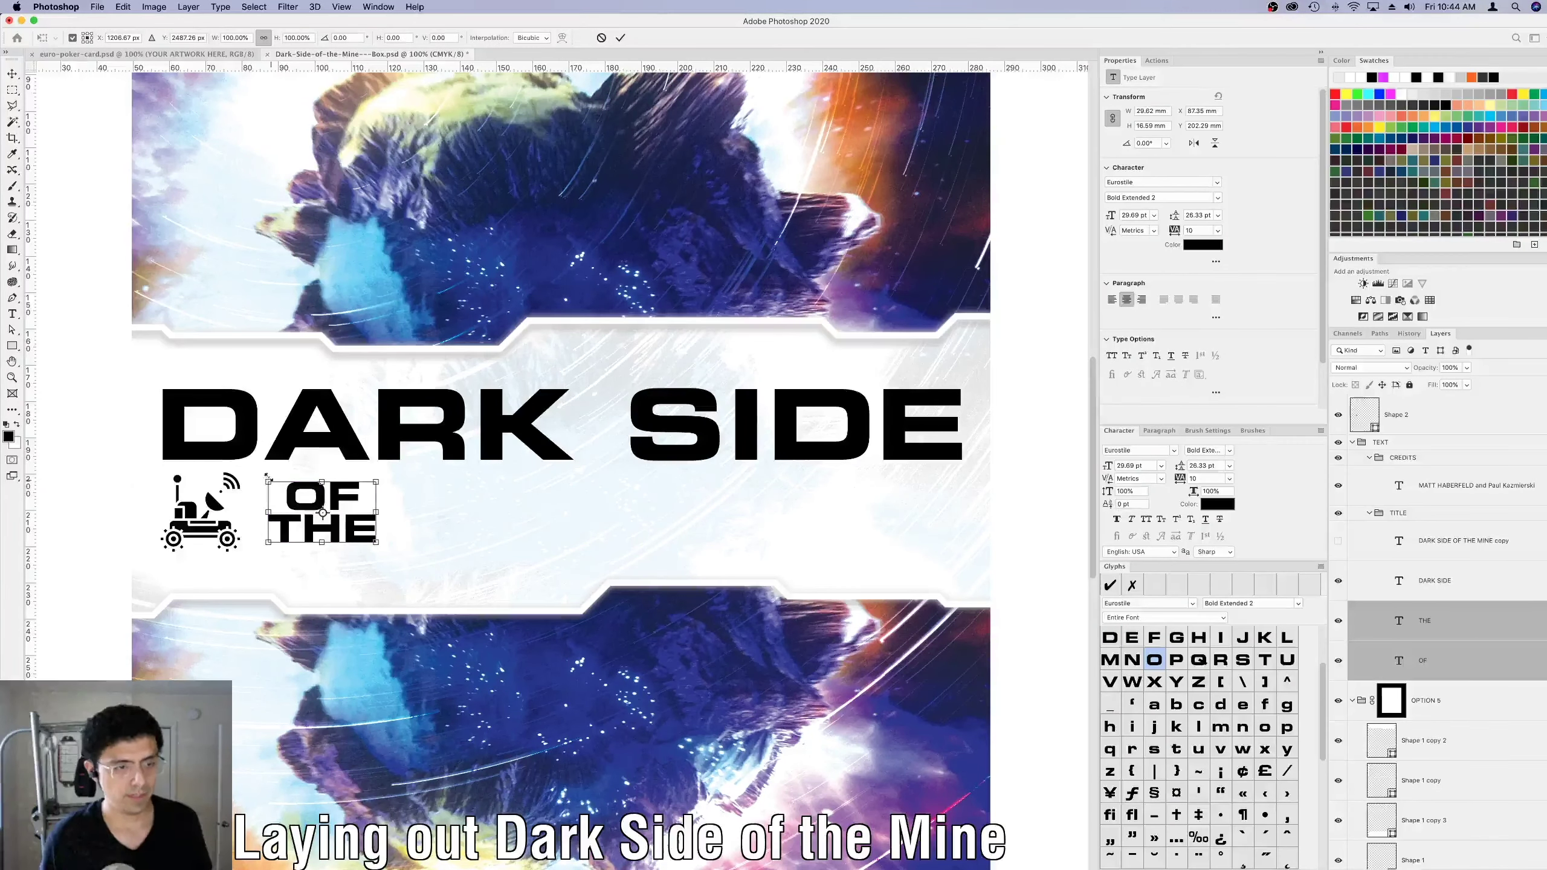
key(Return)
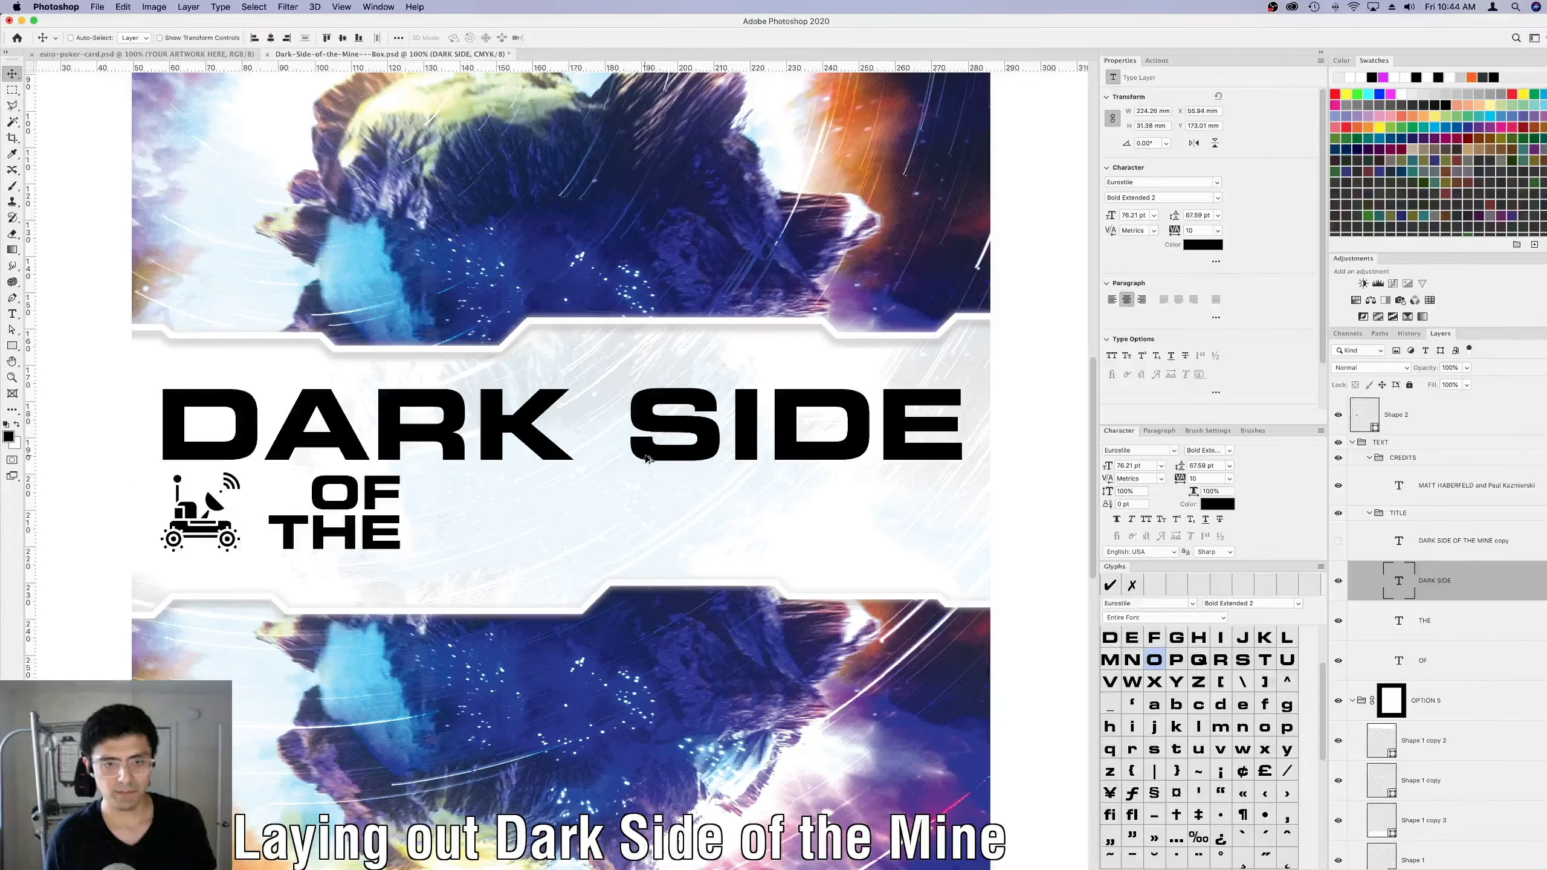
Make a copy of the DARK SIDE text below it, change it to MINE and place it beside OF and THE.
drag(652, 464, 655, 551)
double_click(654, 548)
text(MINE)
key(ctrl+Return)
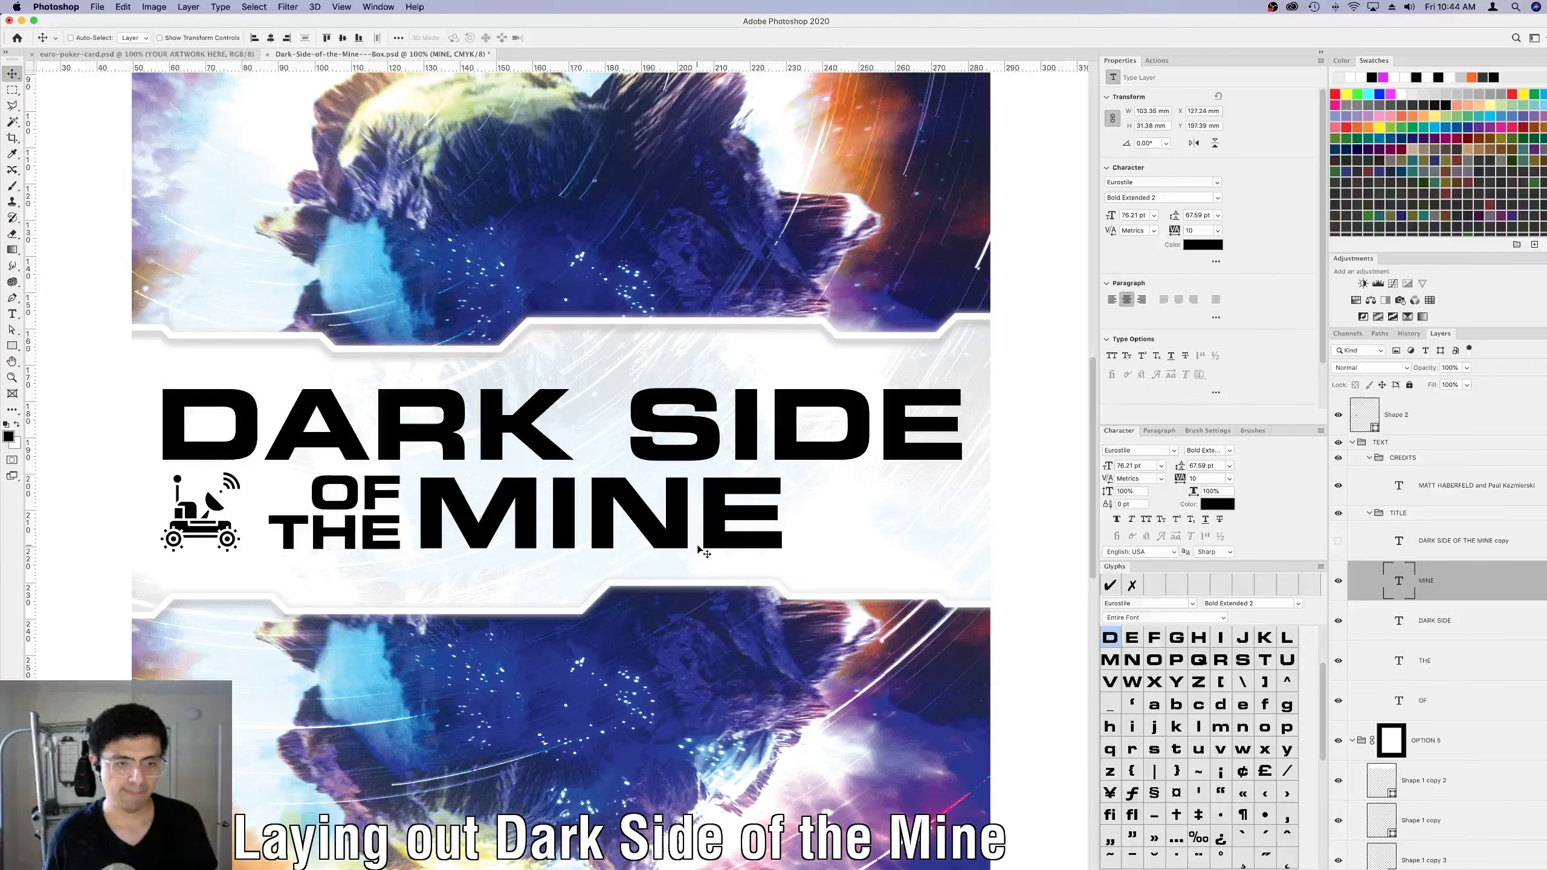
Reduce OF and THE to 34.41 pt and shift them together with MINE about 11 mm to the right.
click(1451, 698)
shift+click(1451, 666)
key(ctrl+shift+comma)
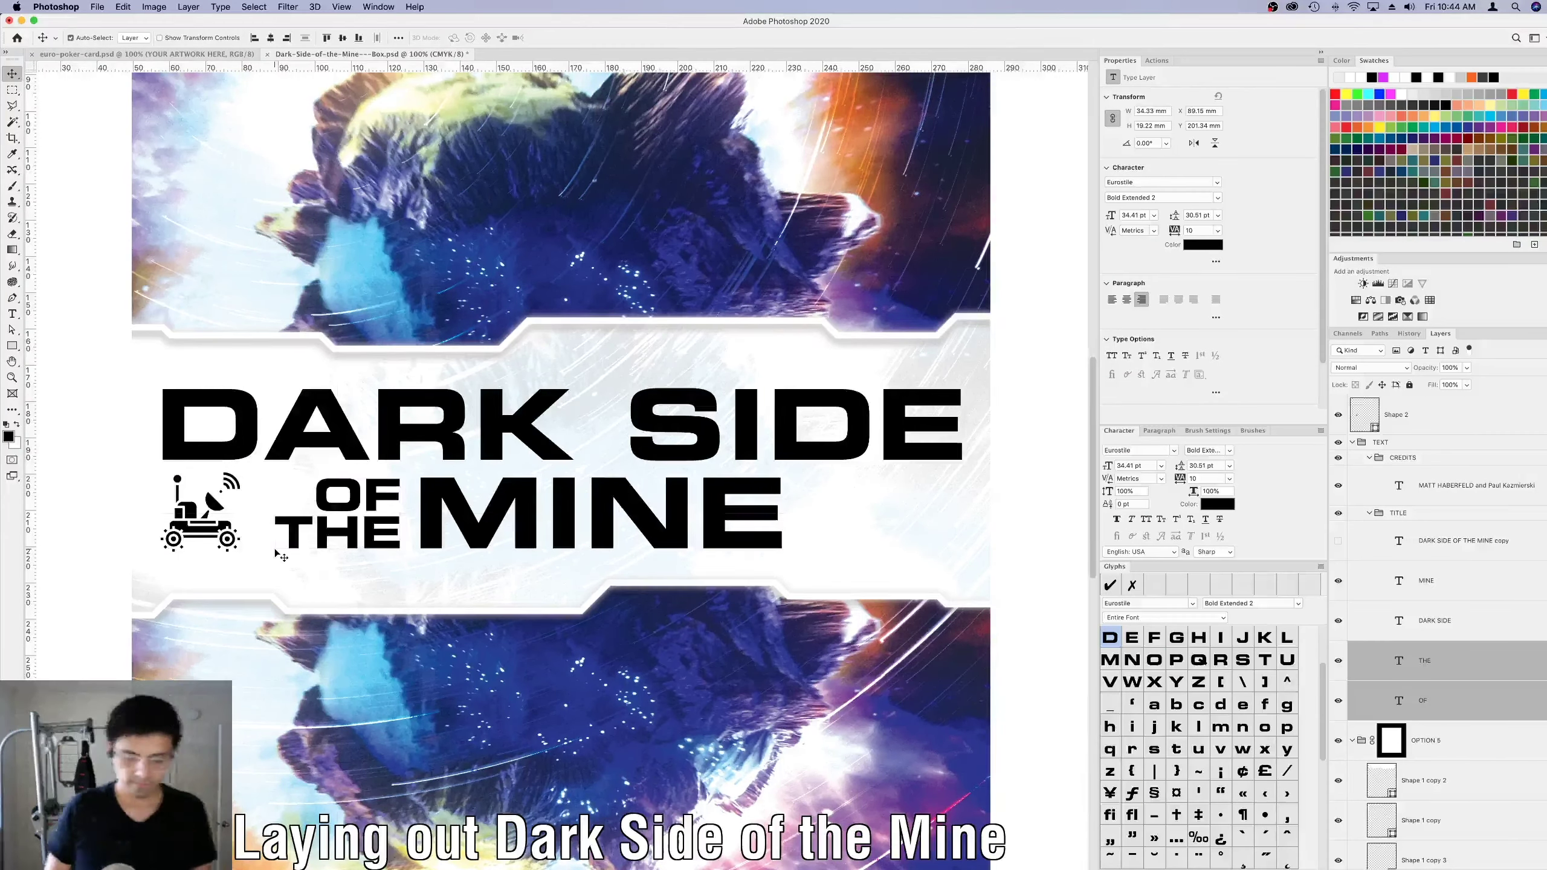
key(ctrl+minus)
key(ctrl+minus)
shift+click(1452, 593)
drag(624, 508, 645, 507)
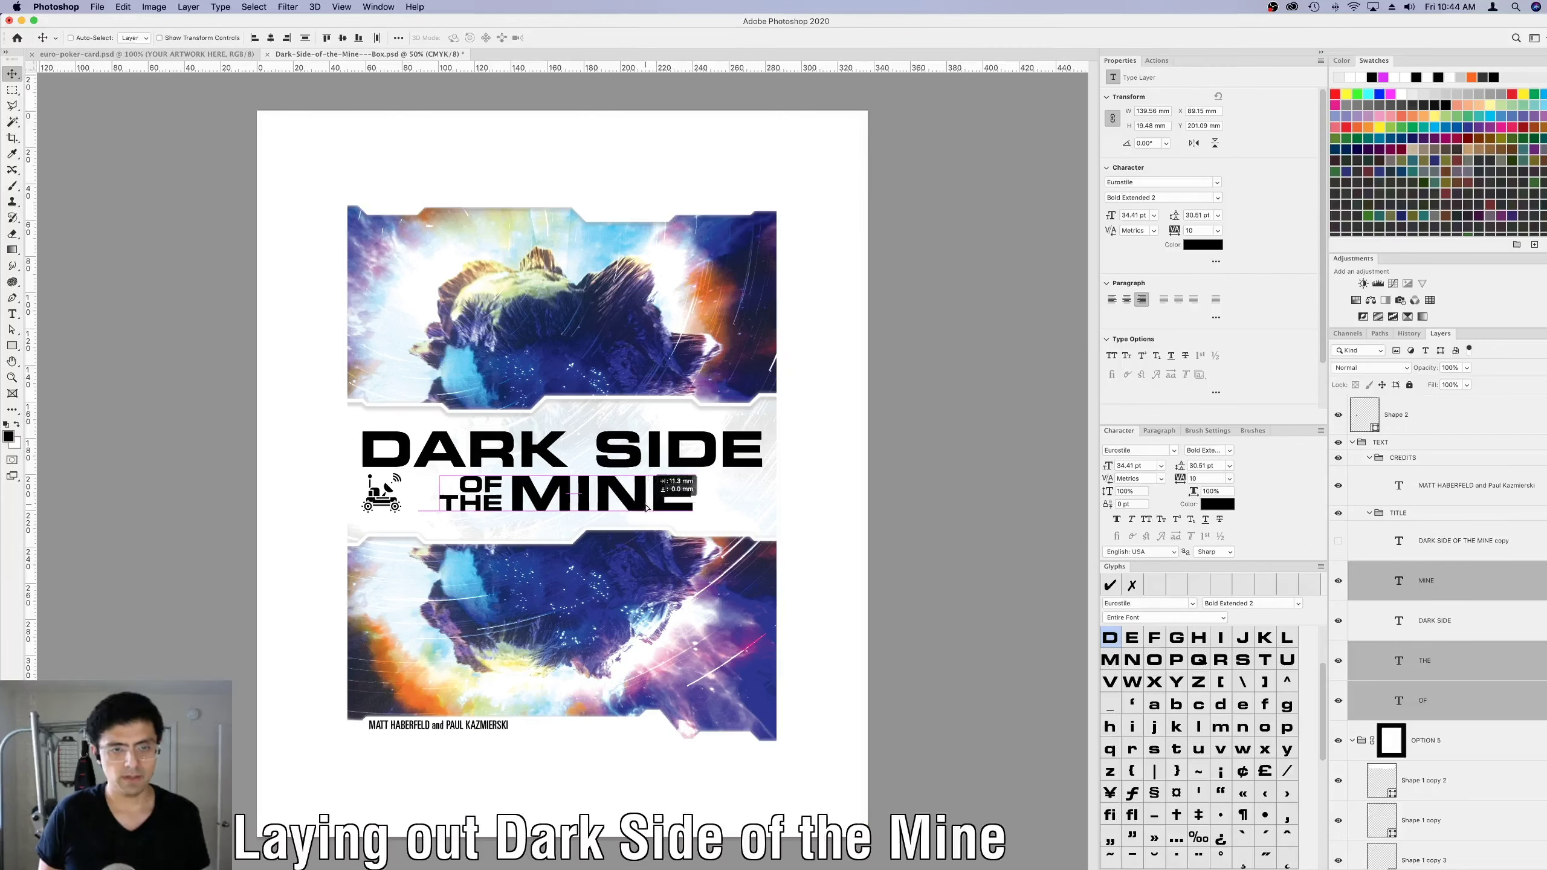
Try a different Eurostile style on the DARK SIDE text.
click(1442, 631)
click(1218, 200)
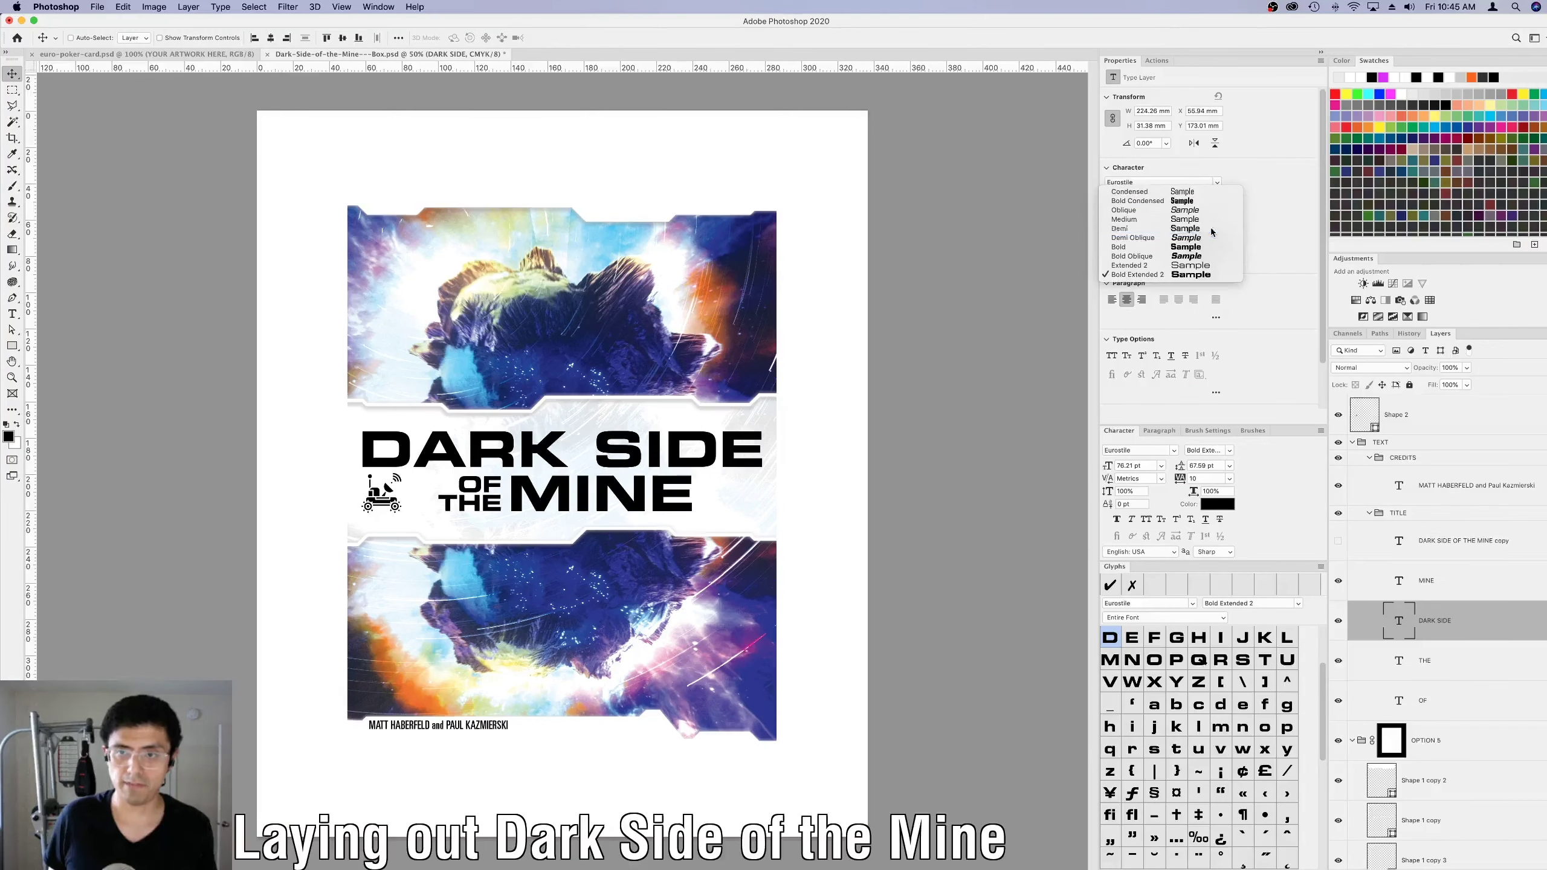
click(1157, 207)
key(super+z)
Align the OF and THE text layers with each other along their bottom edges.
click(1441, 701)
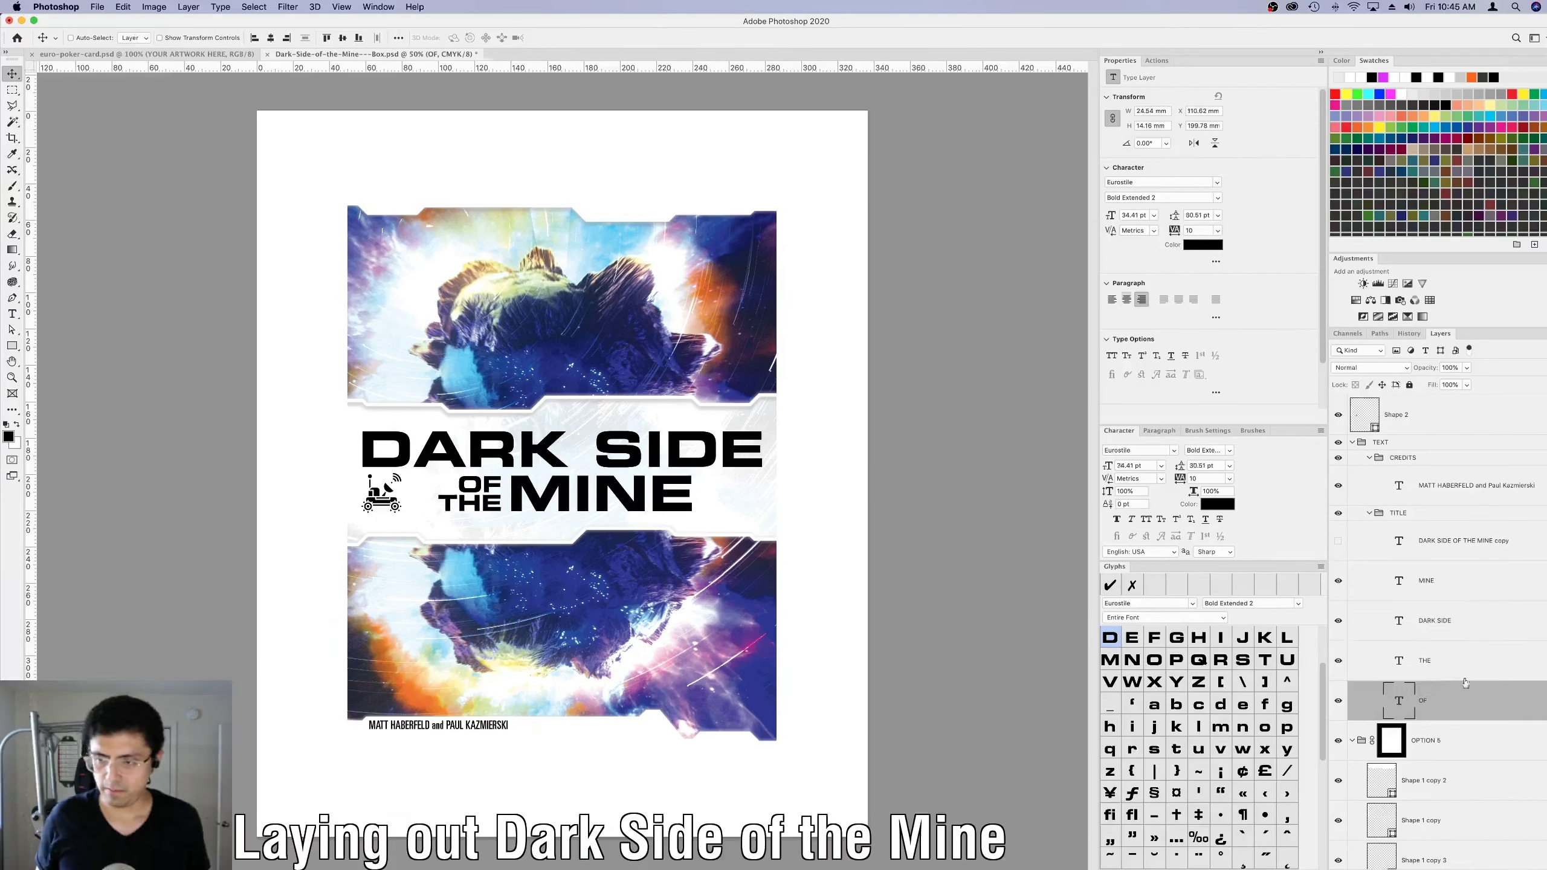
shift+click(1442, 661)
key(super+plus)
key(super+plus)
click(398, 38)
click(432, 151)
click(431, 141)
click(456, 71)
scroll(548, 365, left, 3)
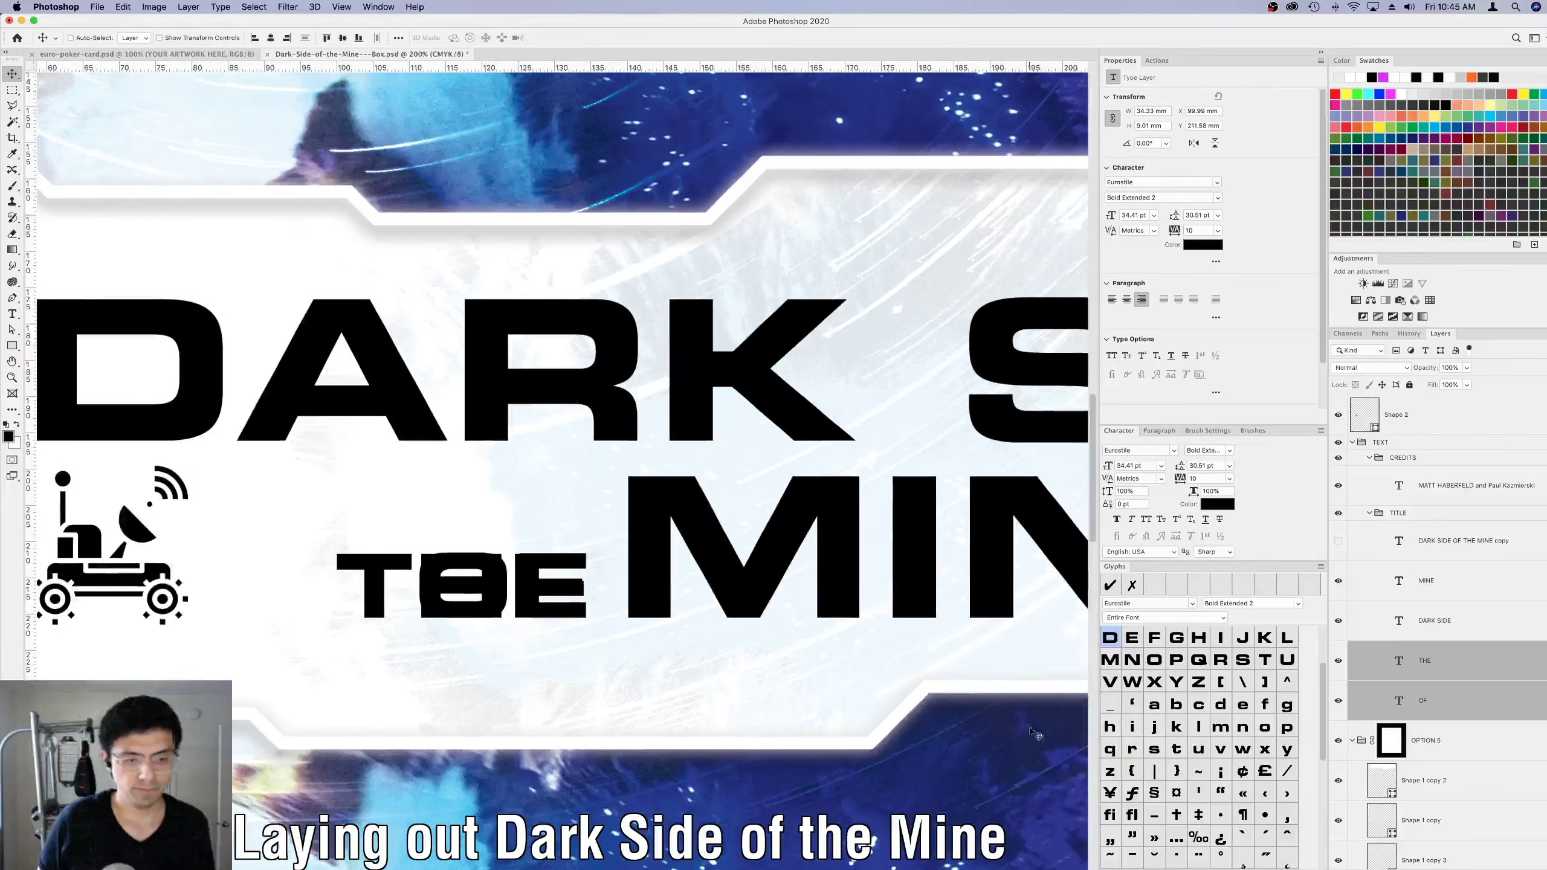
Move OF to the left of THE so they read on one line, and position the pair before MINE.
drag(420, 569, 158, 570)
key(super+minus)
drag(535, 589, 528, 592)
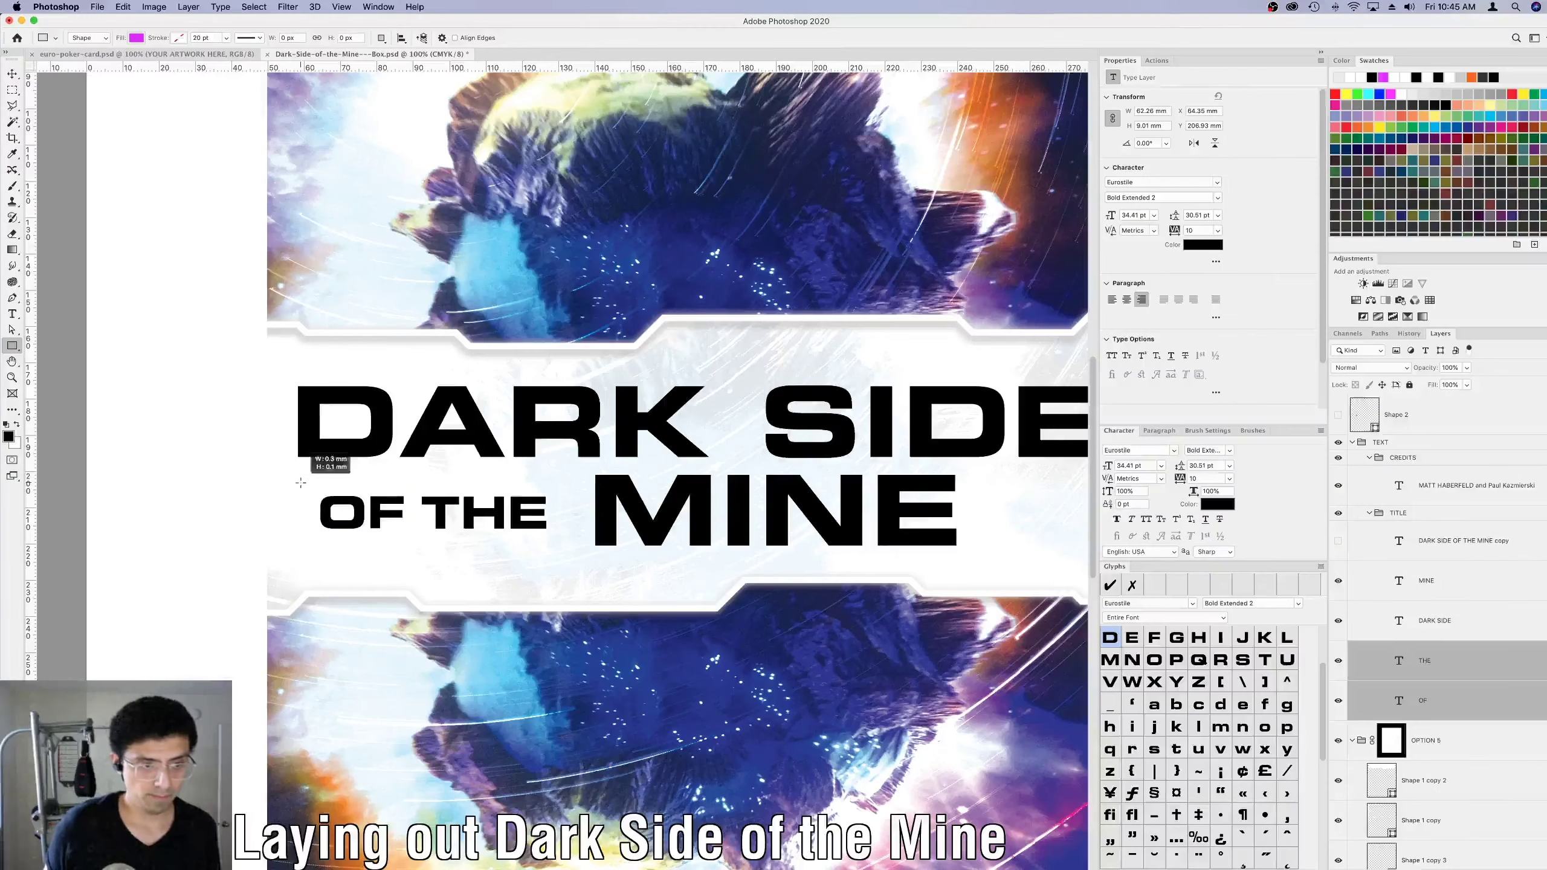
Draw a rectangle about 885 by 209 px around OF THE with no fill and a 2 pt black stroke.
drag(300, 481, 572, 547)
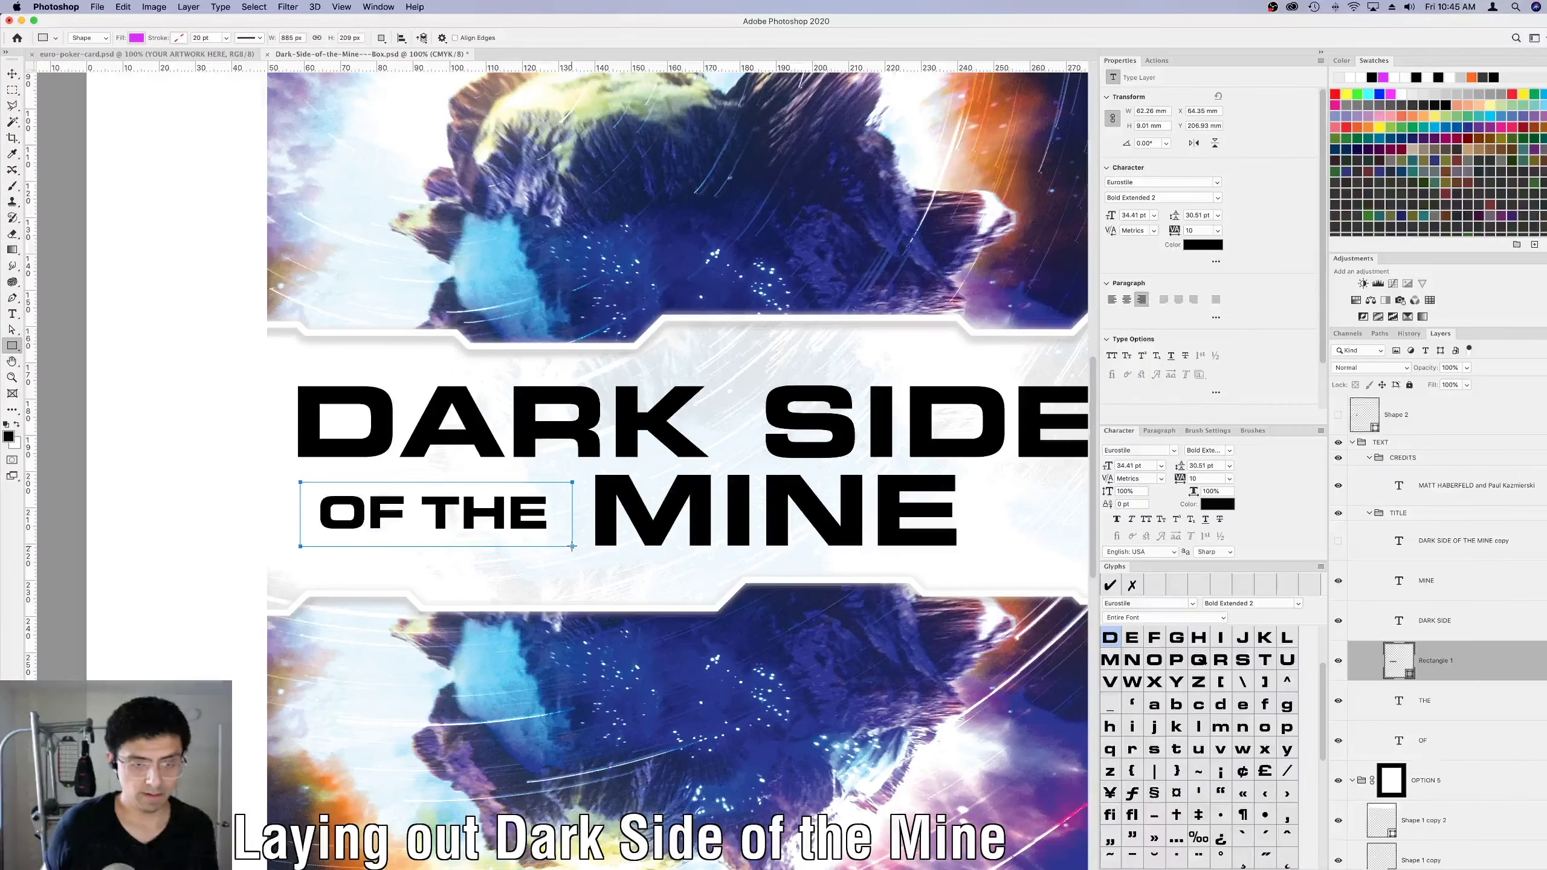
click(139, 38)
click(61, 61)
click(178, 38)
click(122, 62)
click(203, 38)
text(2)
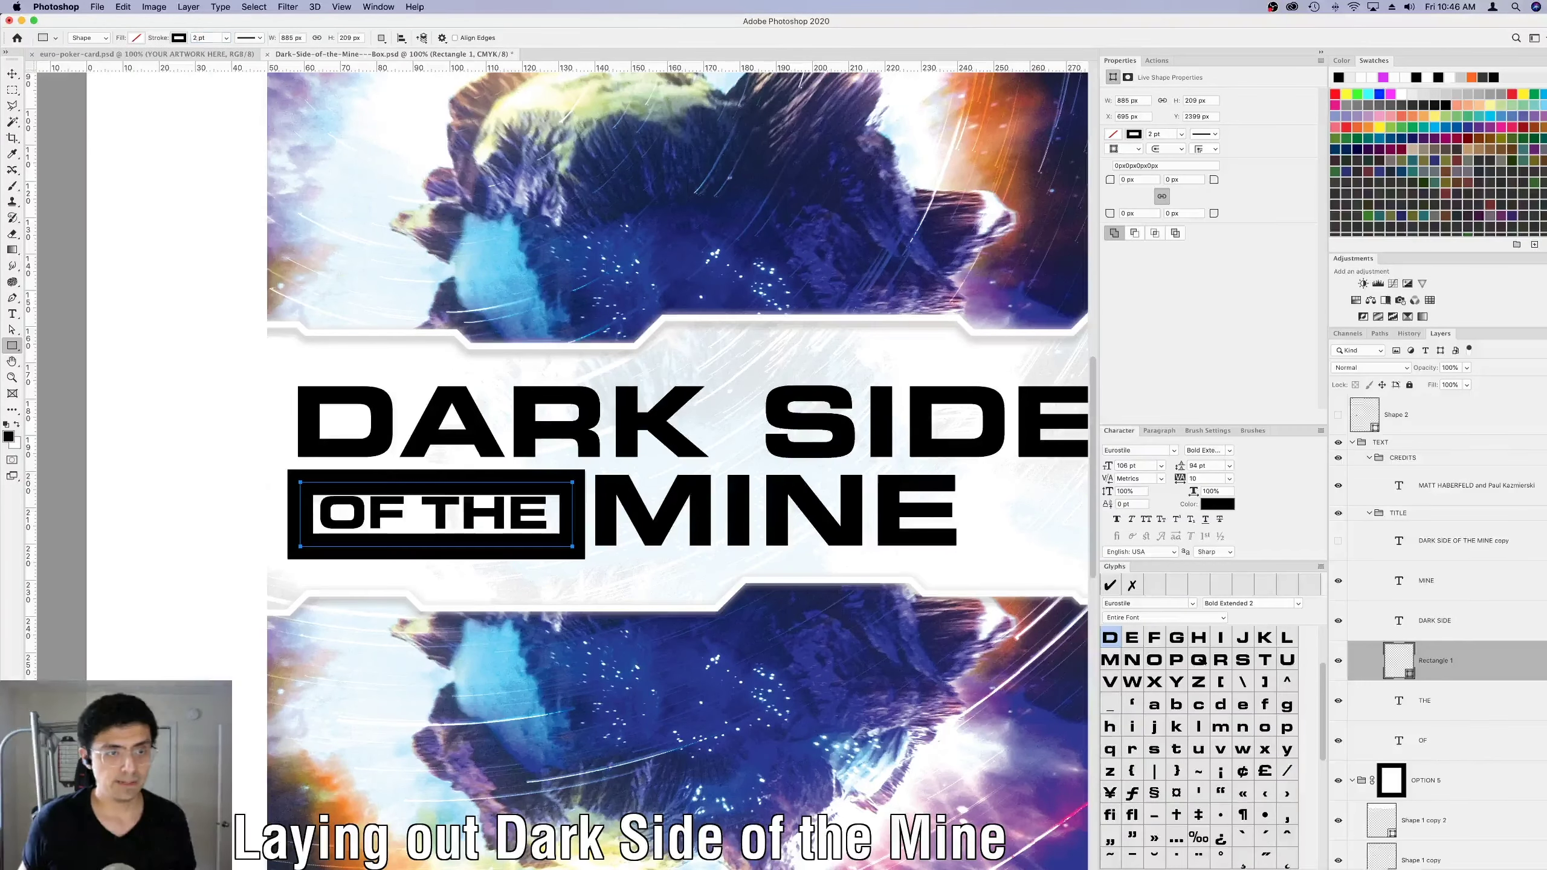
key(Return)
Extend the rectangle's height to about 229 px and shift it with OF, THE and MINE right to centre the second title line.
key(v)
key(super+minus)
key(a)
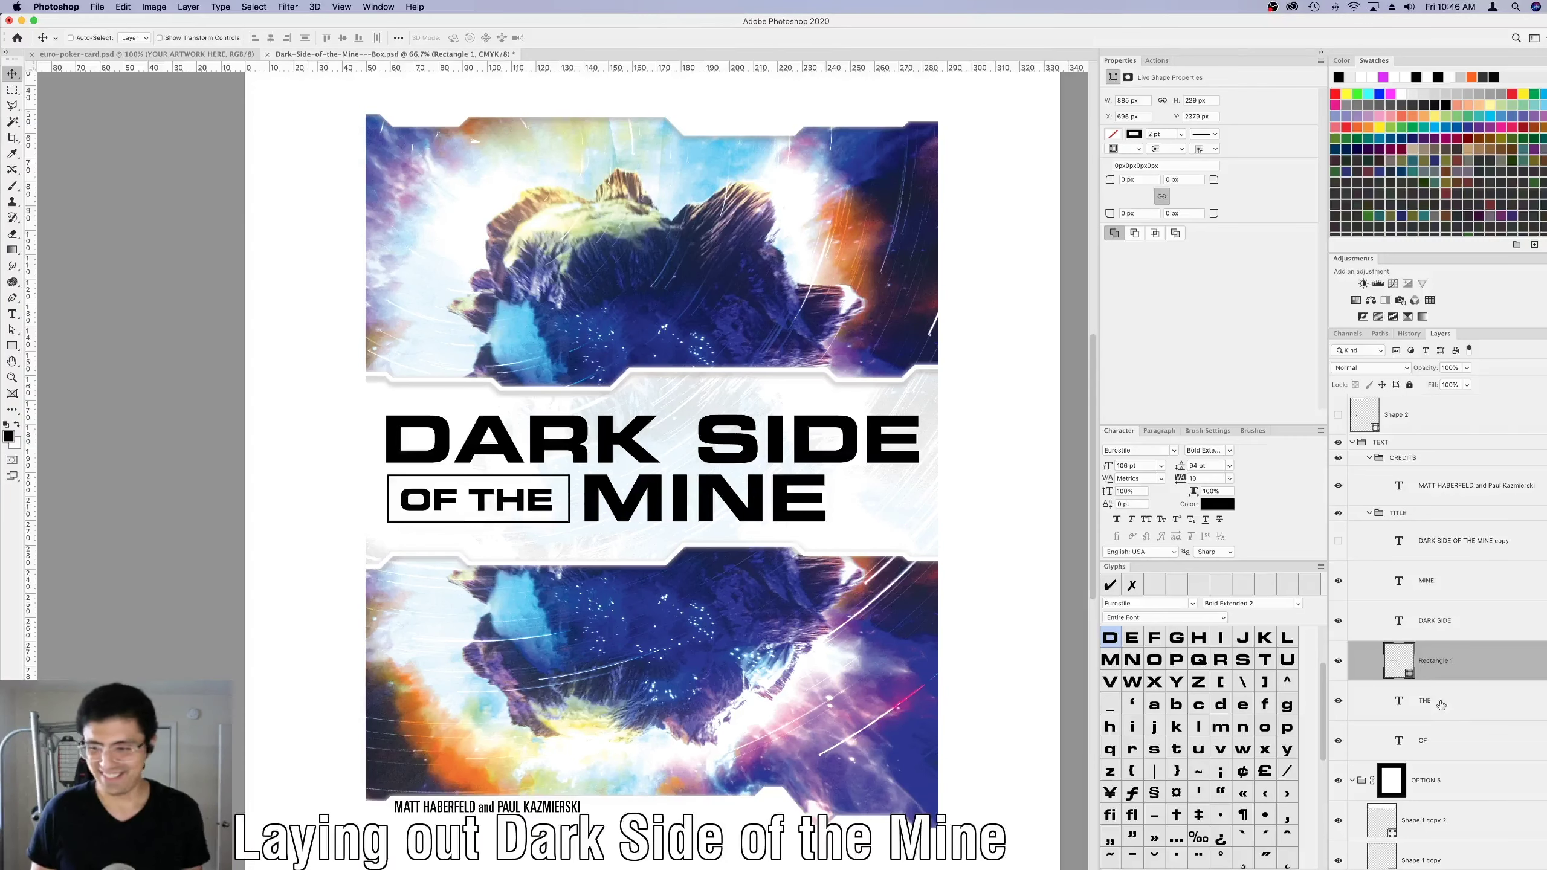
shift+click(1442, 725)
super+click(1434, 591)
drag(710, 521, 751, 520)
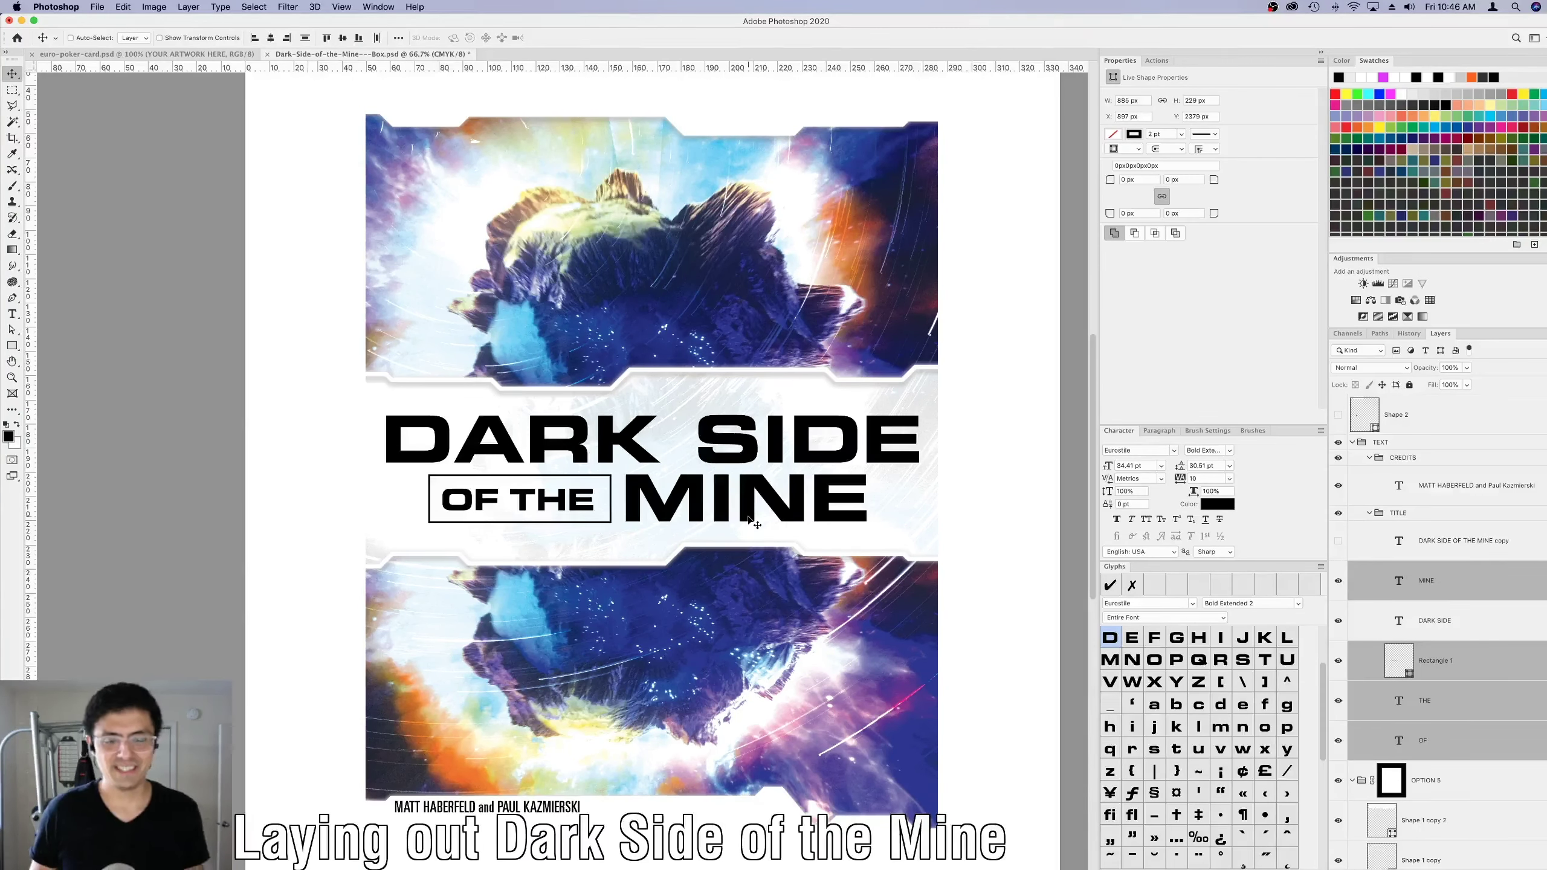
Try showing the rover icon after MINE, shifting the second title line left to make room for it.
click(1338, 415)
click(1396, 415)
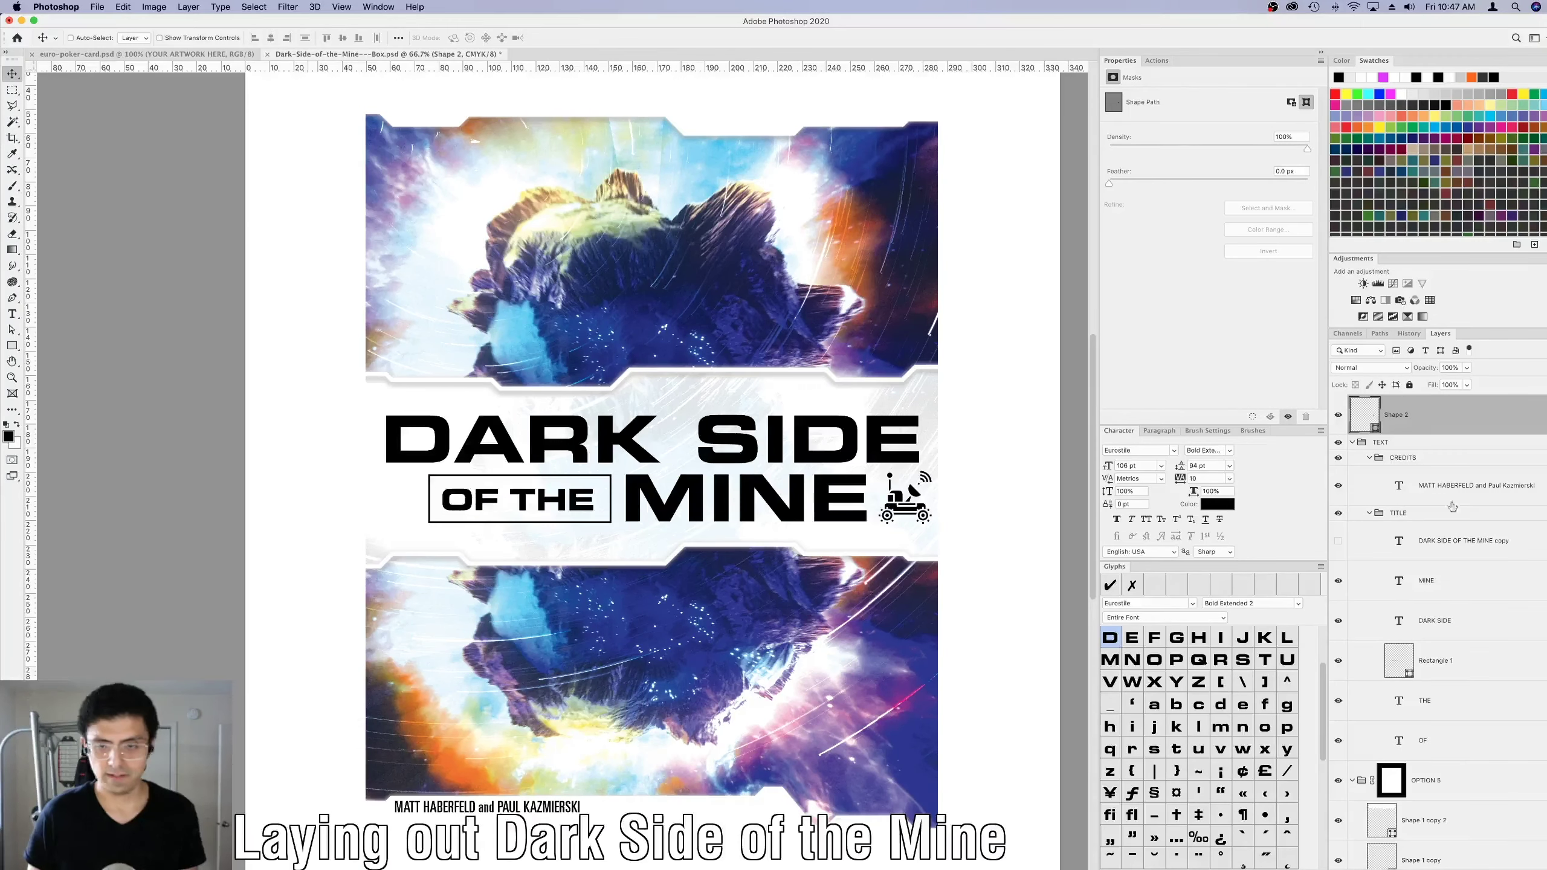
click(1424, 700)
shift+click(1422, 740)
shift+click(1435, 660)
super+click(1426, 580)
drag(745, 454, 724, 451)
click(1446, 426)
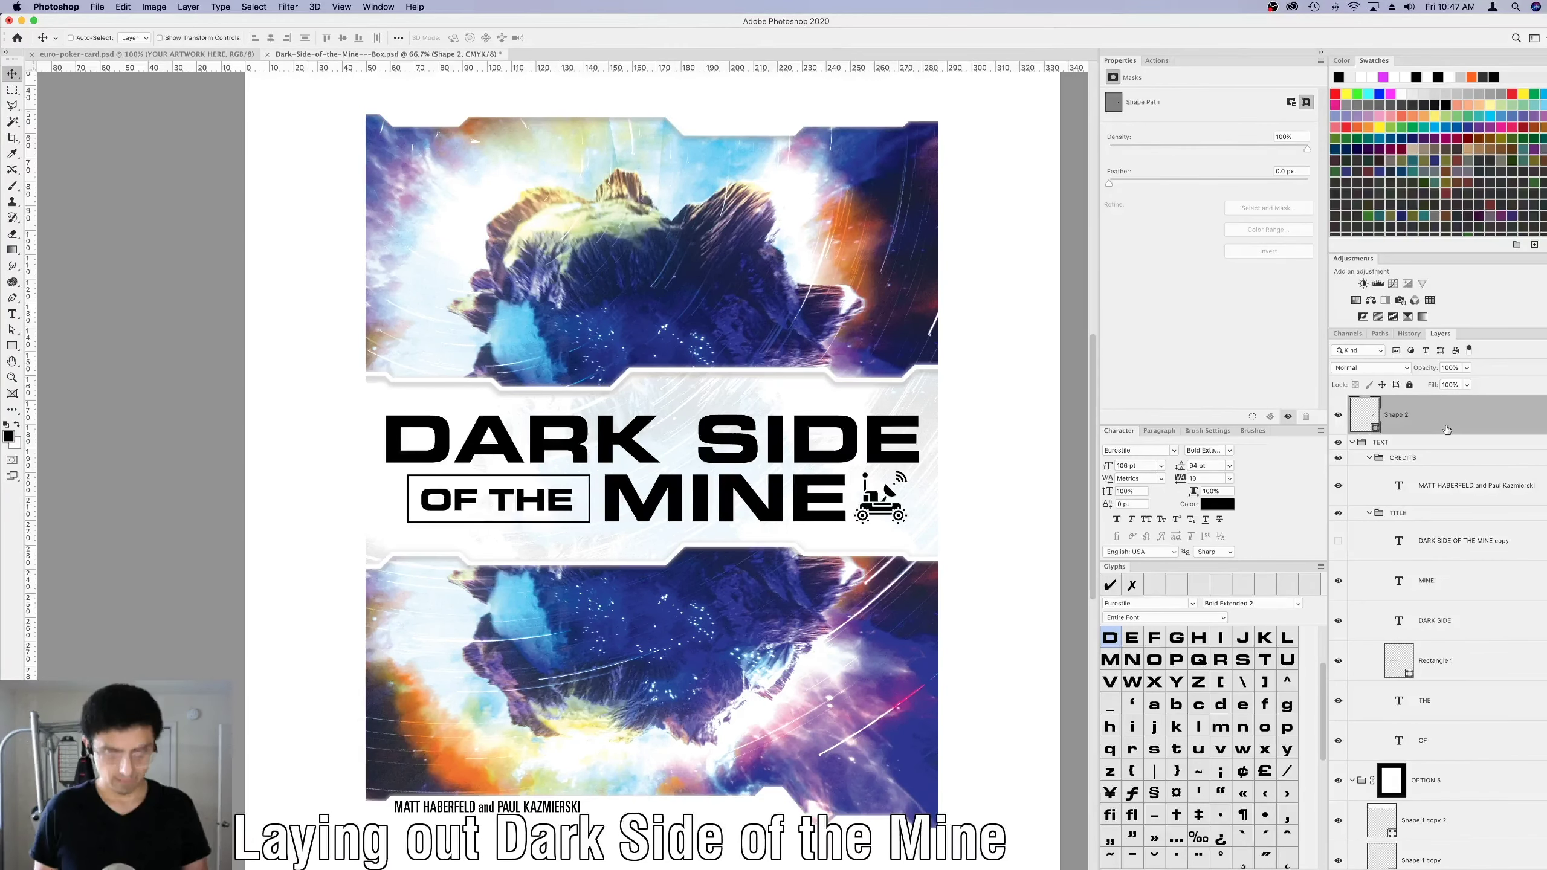
key(Return)
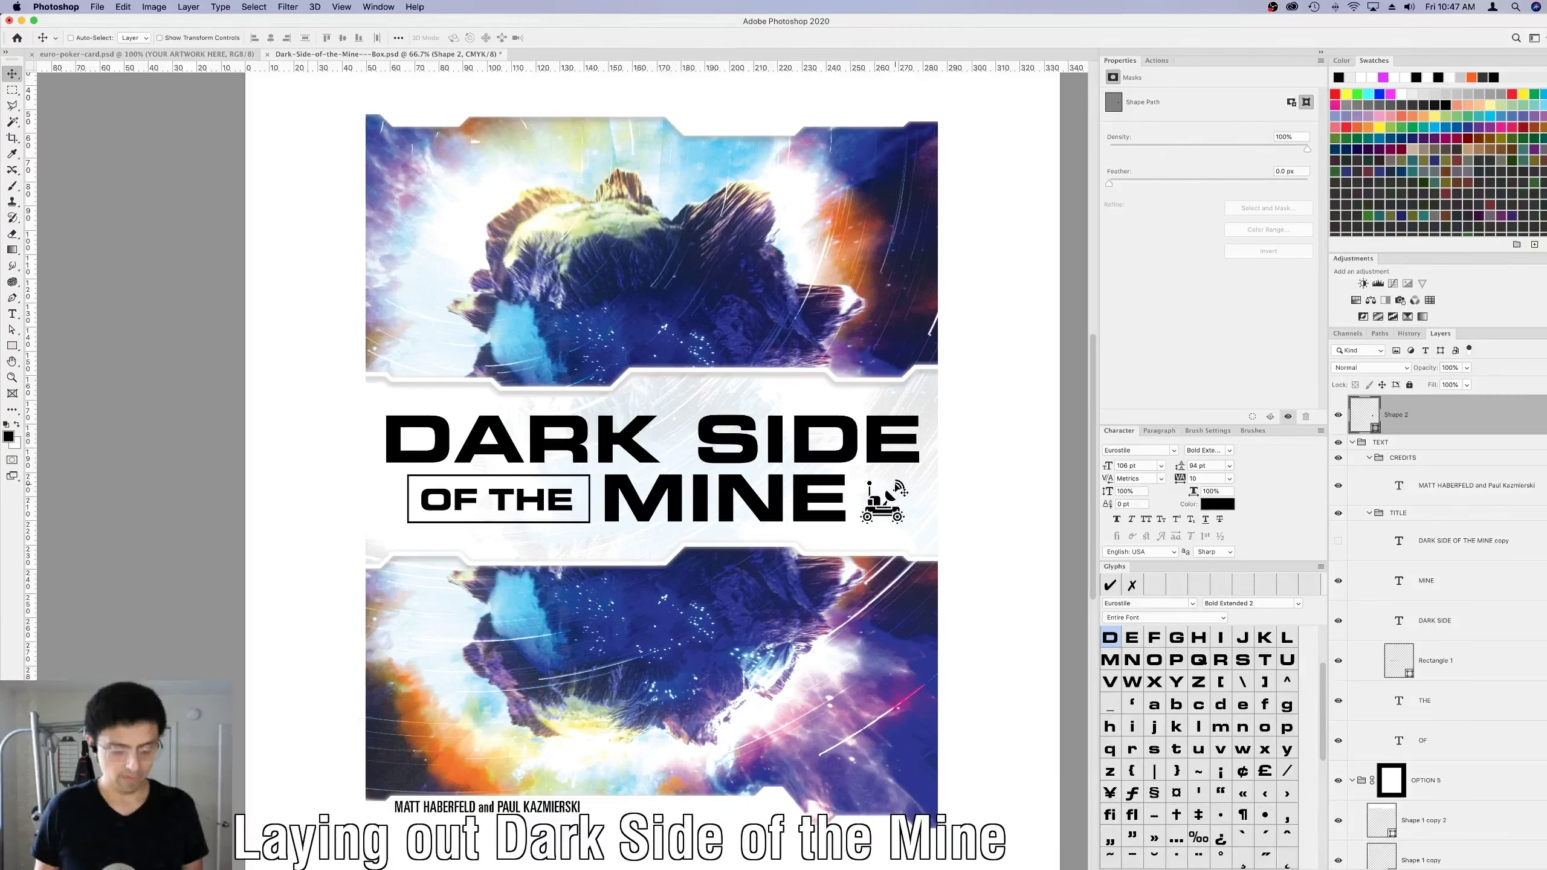
drag(546, 506, 489, 519)
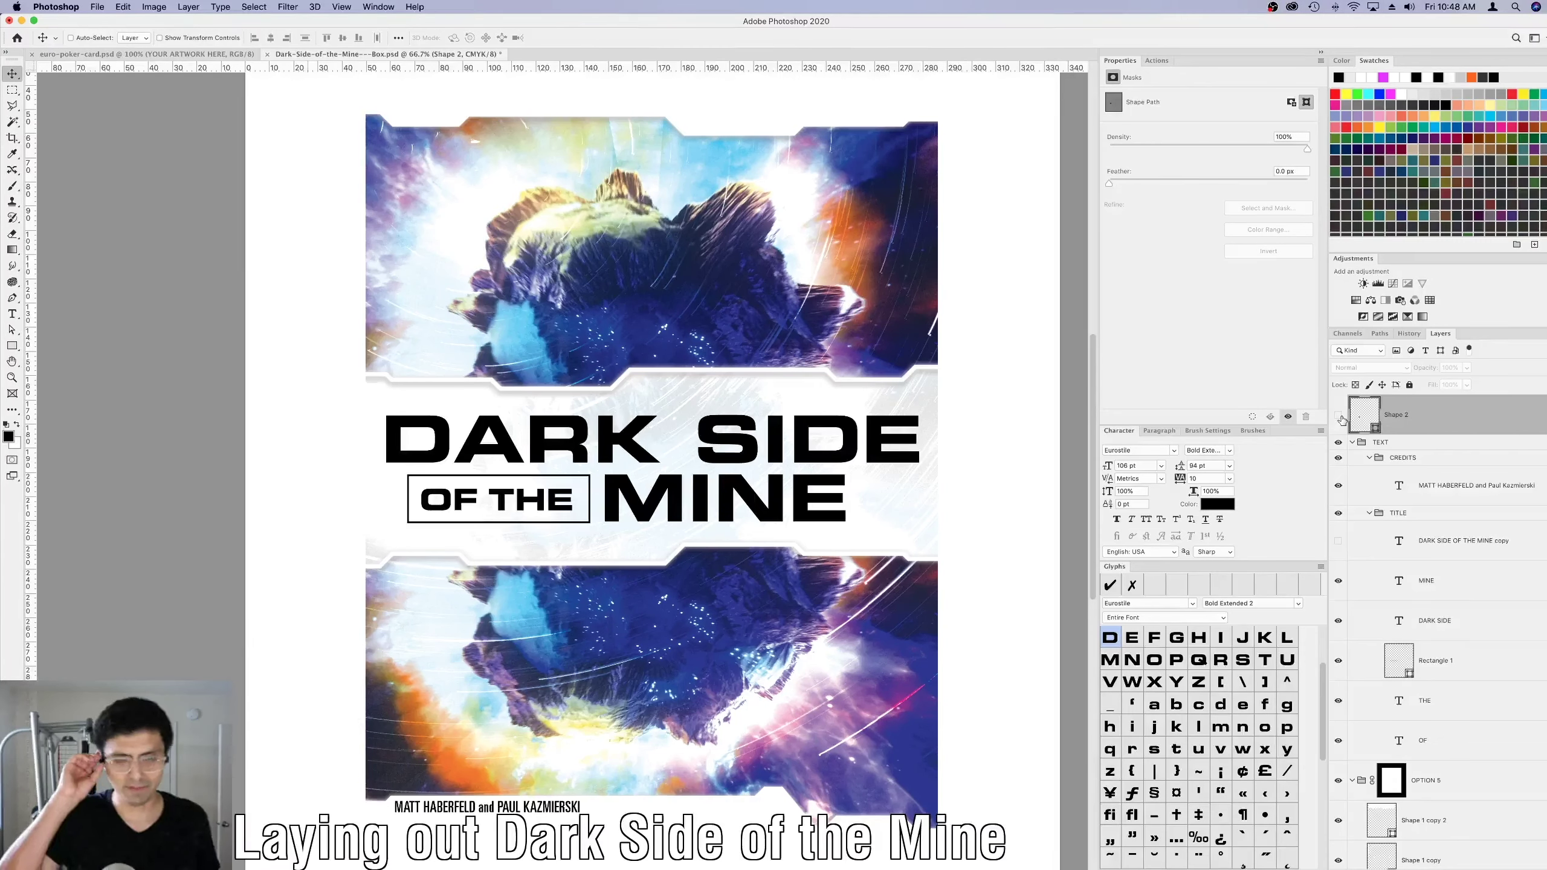
Undo the recent changes and centre the boxed OF THE and MINE together beneath DARK SIDE.
key(super+z)
key(super+z)
key(super+z)
key(super+z)
key(super+z)
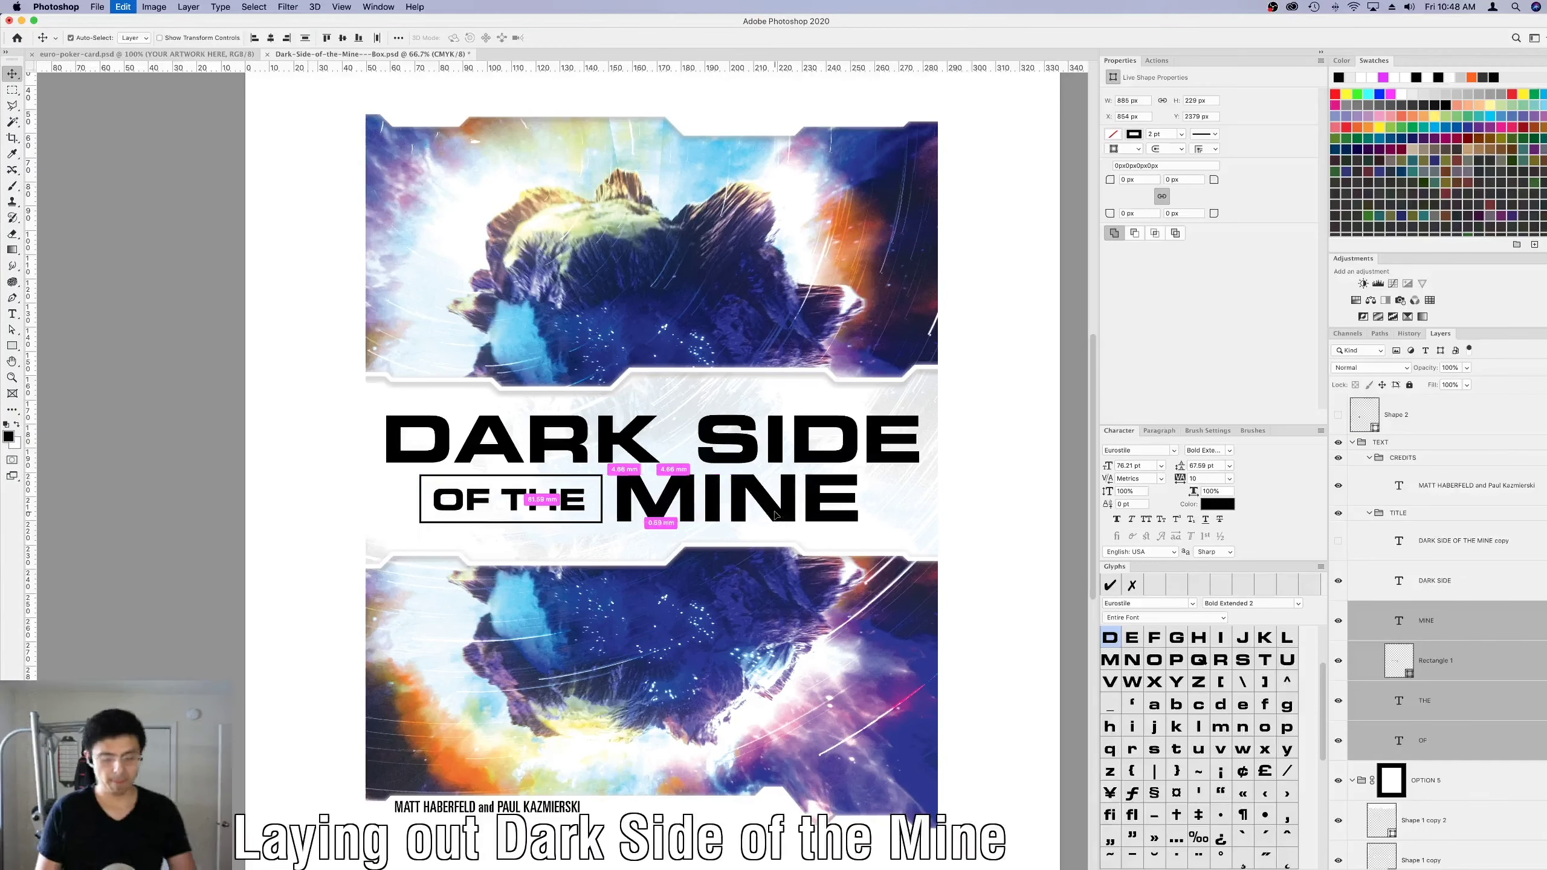
key(super+t)
drag(775, 514, 783, 518)
key(Return)
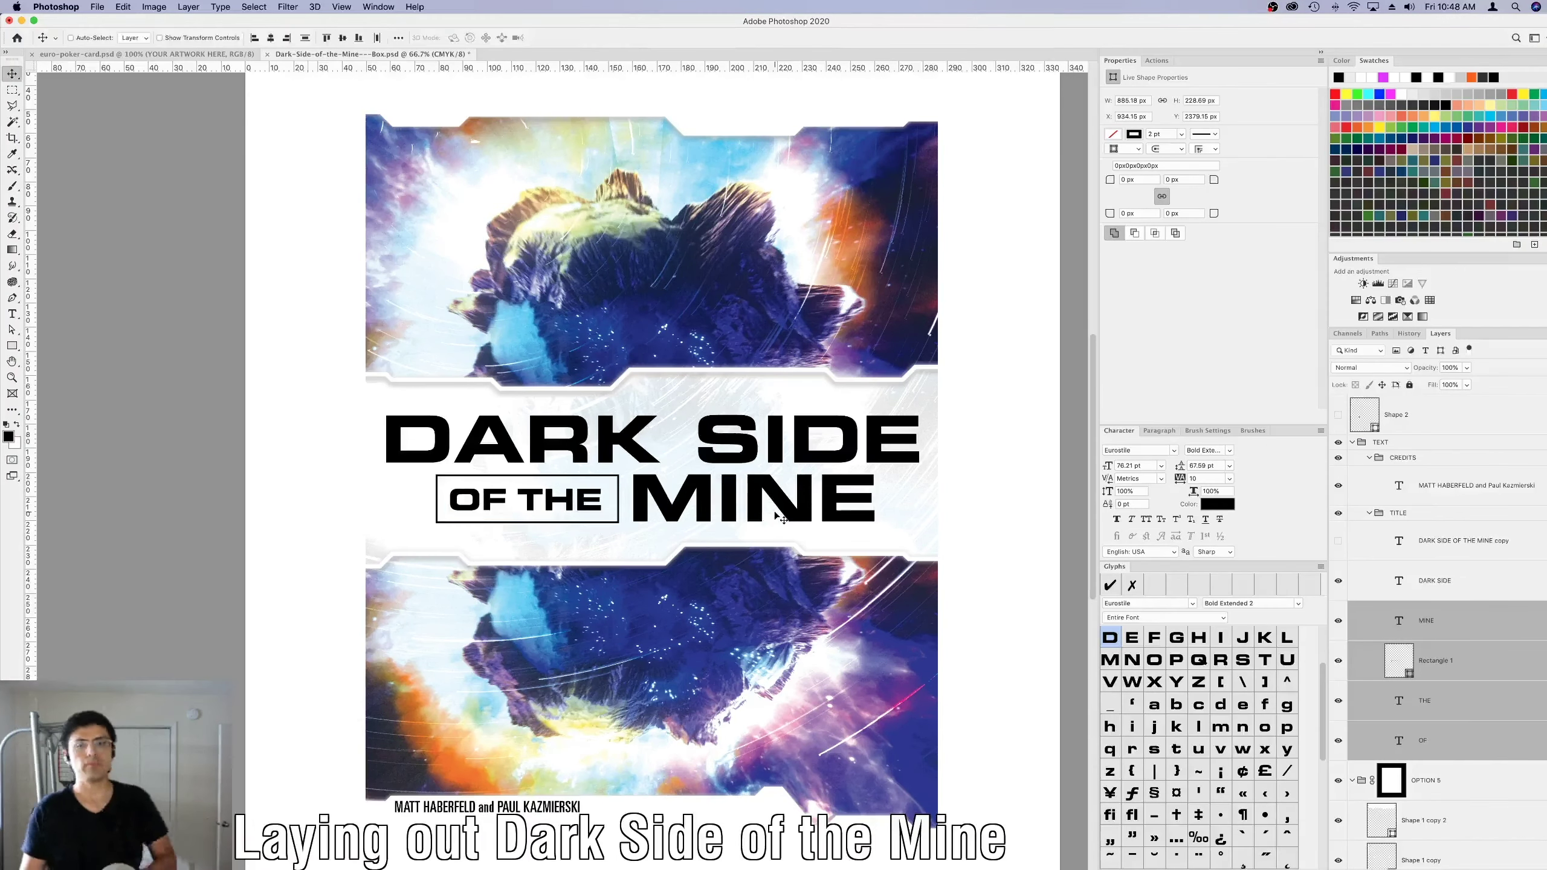
Place a rasterized copy of the space artwork above the TITLE group and clip it to the group.
click(1367, 515)
scroll(1470, 538, down, 5)
click(1439, 574)
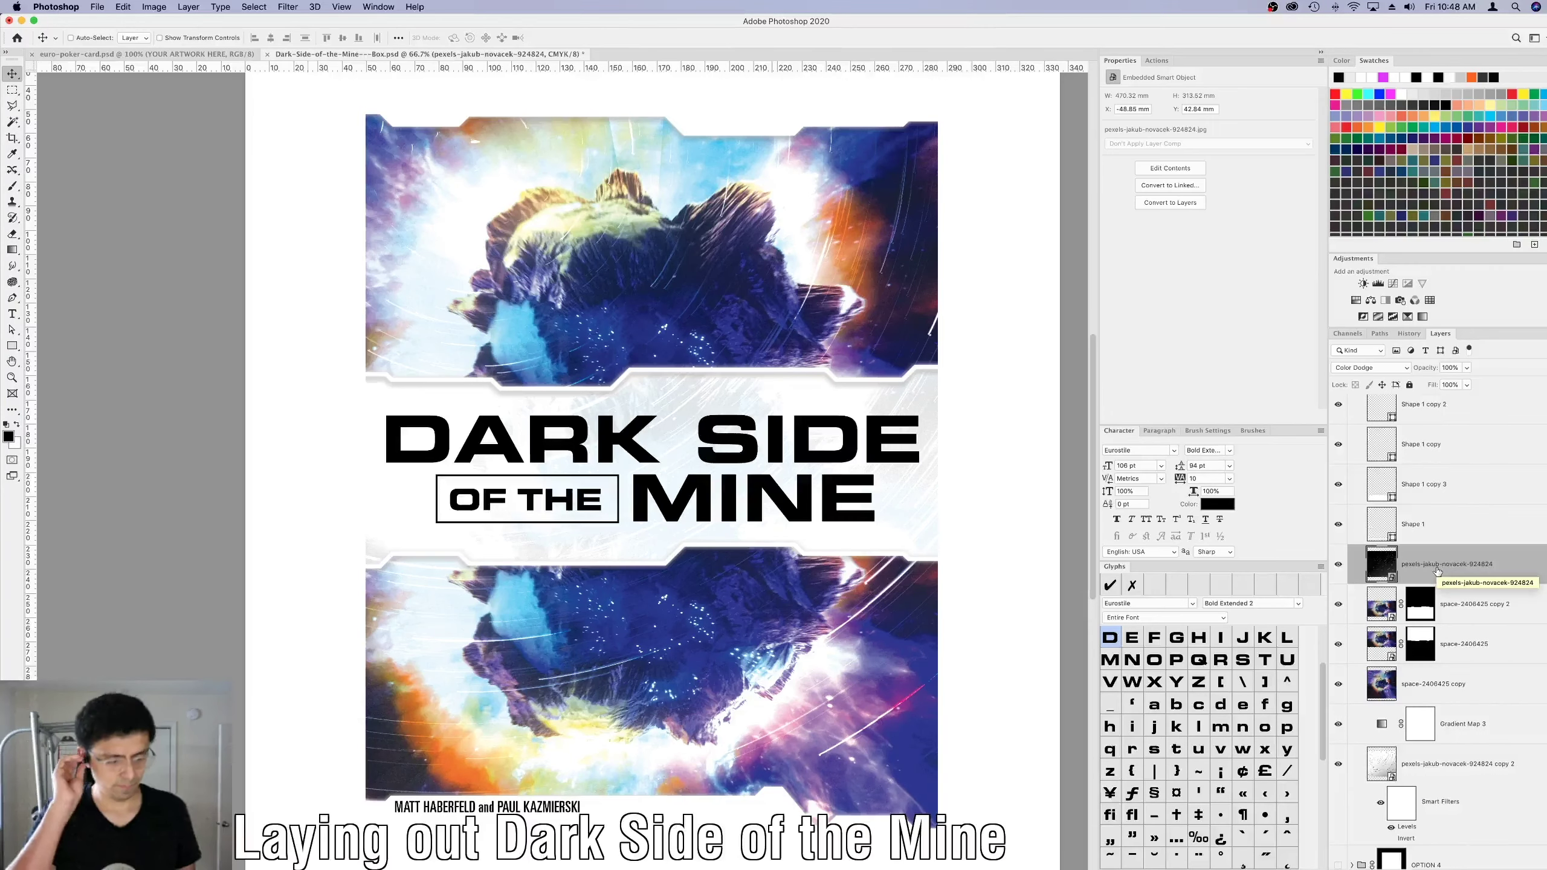
right_click(1362, 546)
key(Escape)
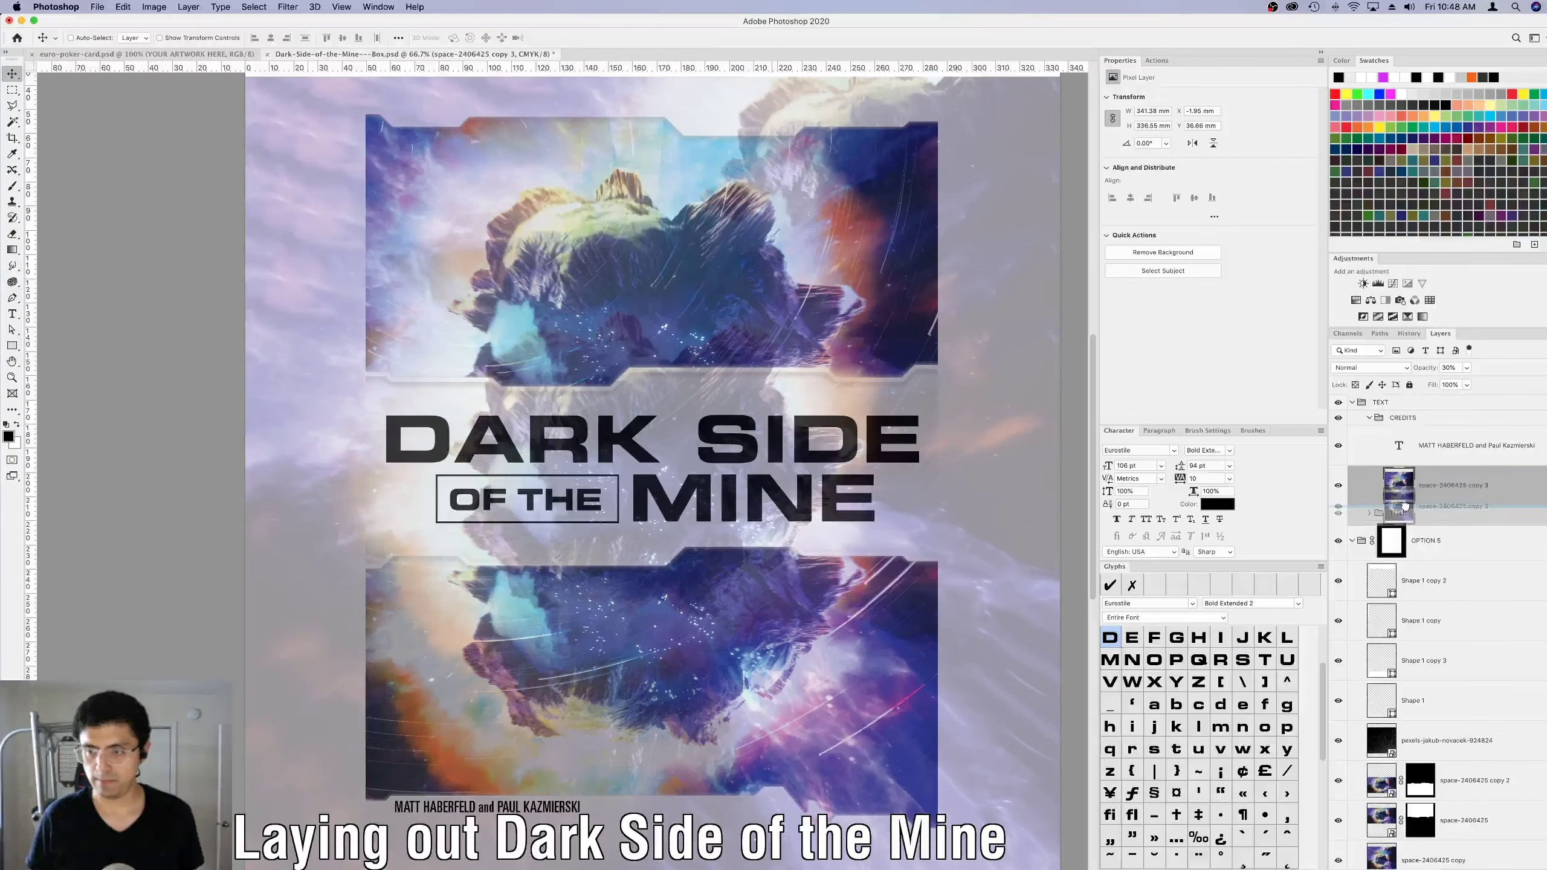
alt+click(1495, 508)
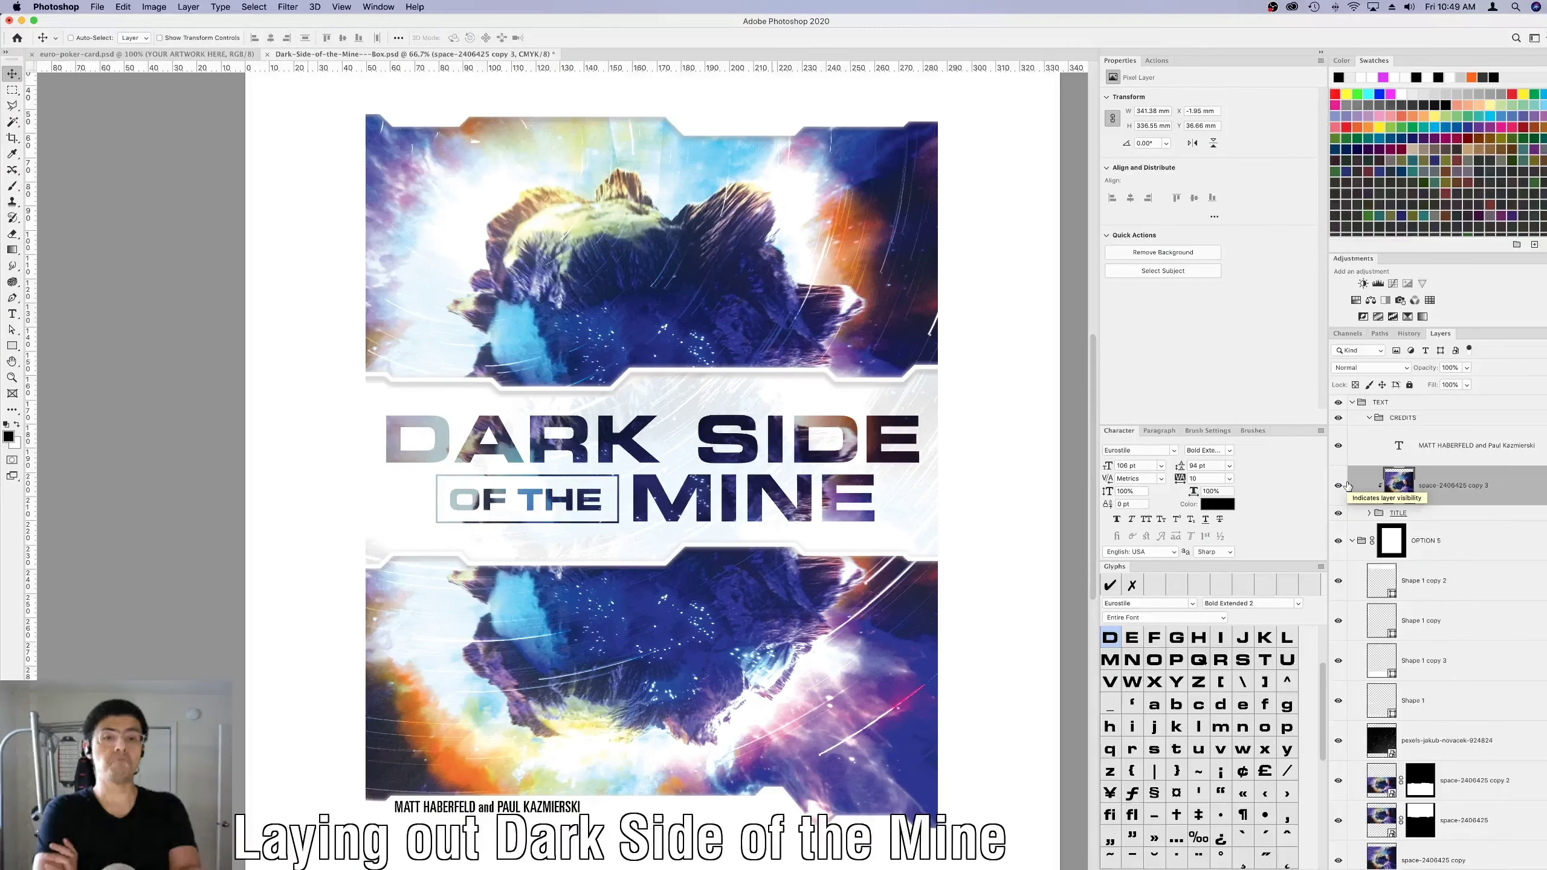
Duplicate OF, THE and the rectangle inside the TITLE group, hiding the originals.
click(1369, 512)
scroll(1419, 609, down, 2)
click(1418, 670)
shift+click(1404, 623)
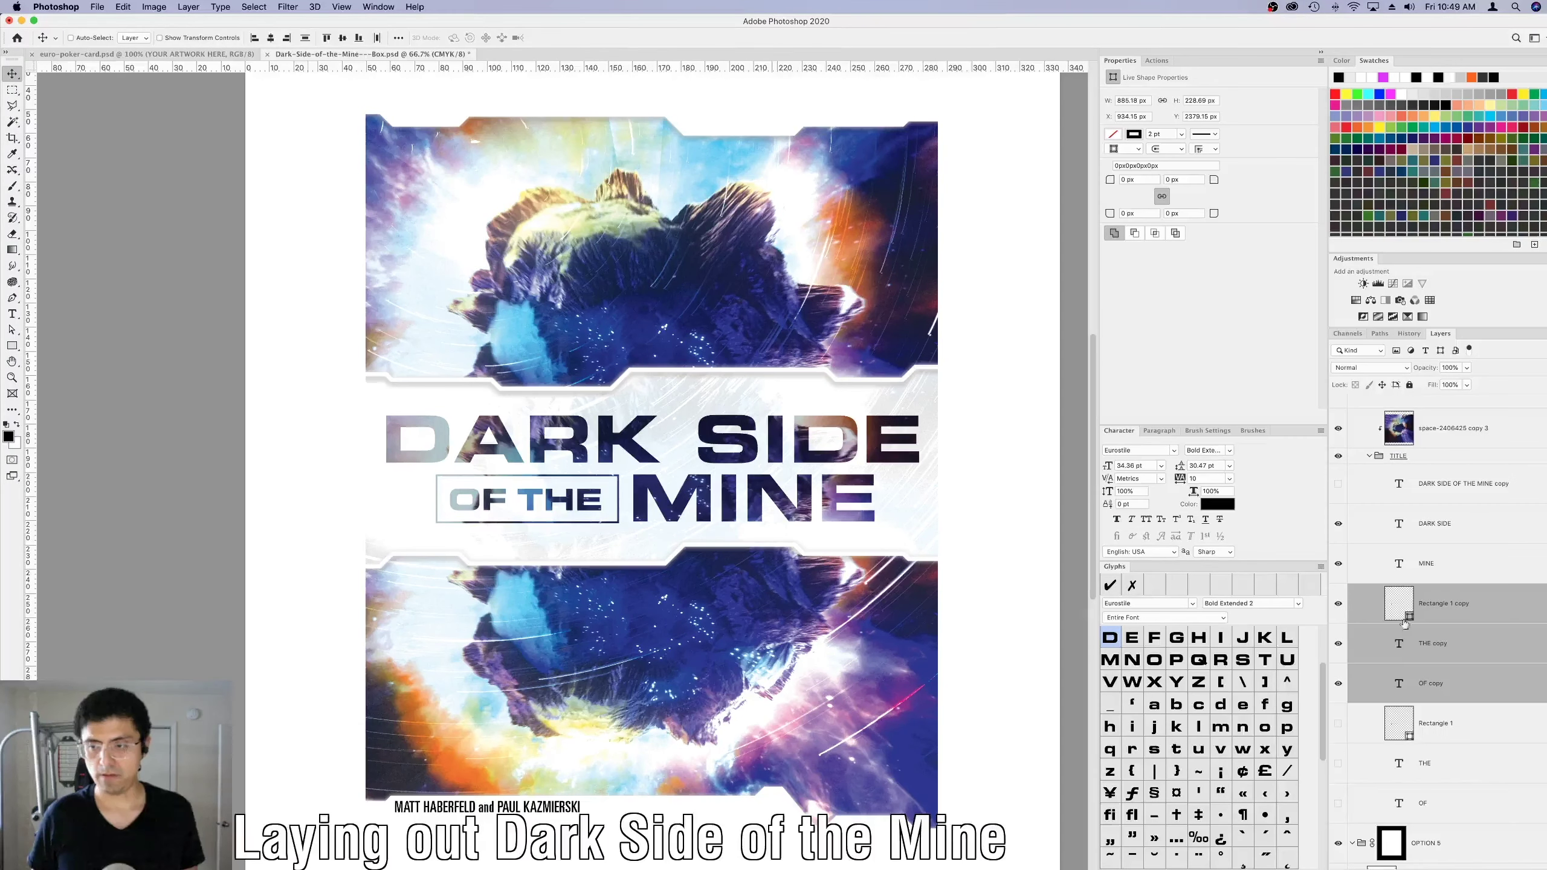
Move the rectangle copy beneath the OF and THE copies and give it a solid black fill without a stroke.
drag(1404, 623, 1406, 696)
click(227, 40)
click(141, 85)
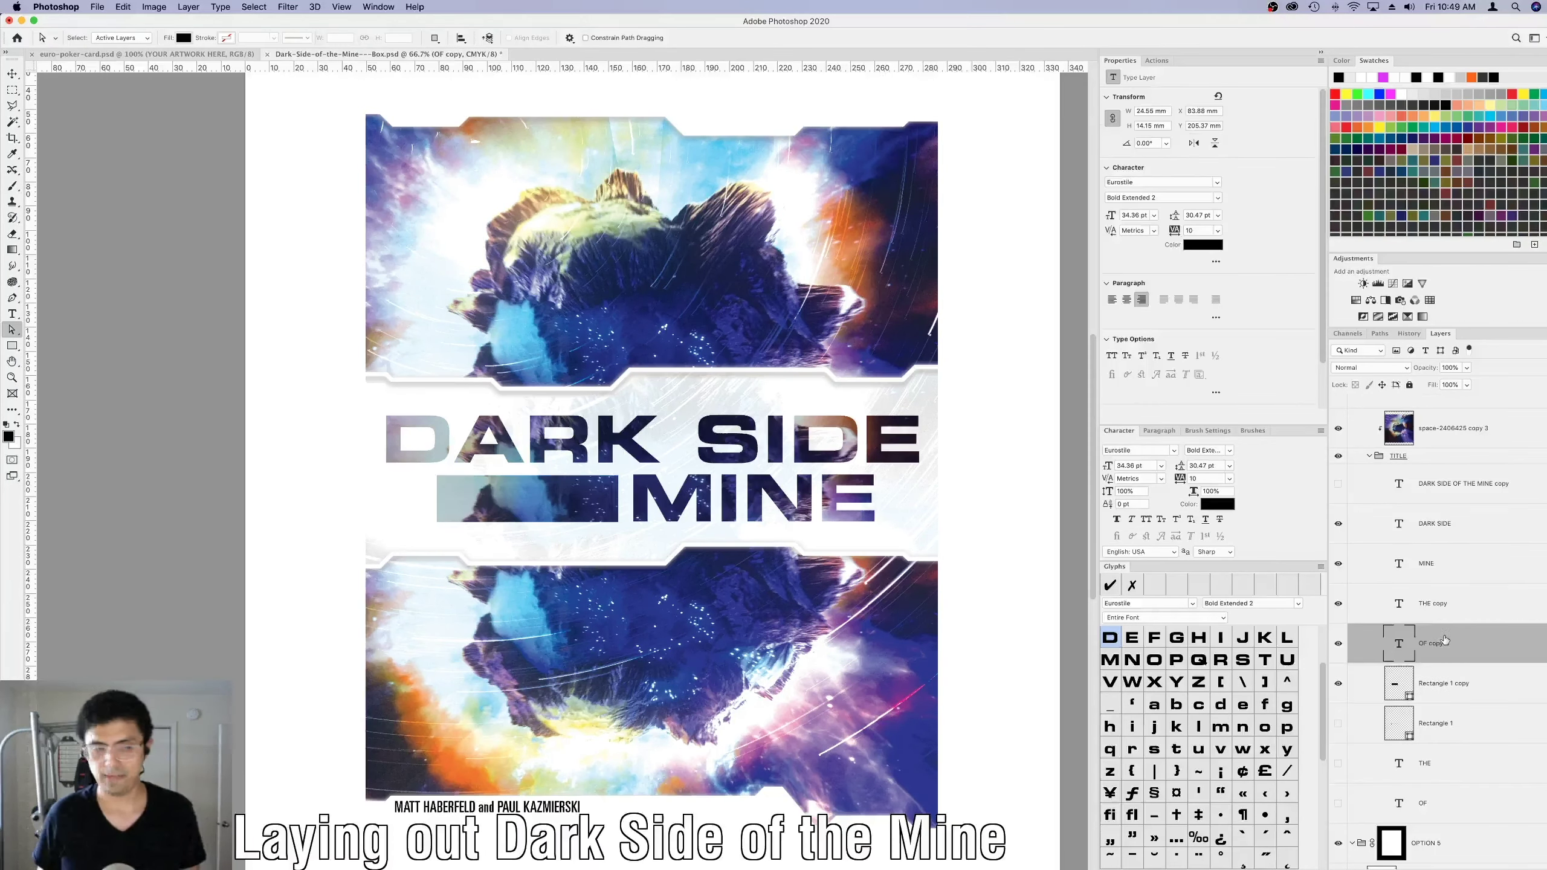
Colour the OF and THE copies white and set the clipped space artwork's blend mode to Screen.
click(1457, 604)
shift+click(1475, 645)
click(1462, 428)
click(1373, 367)
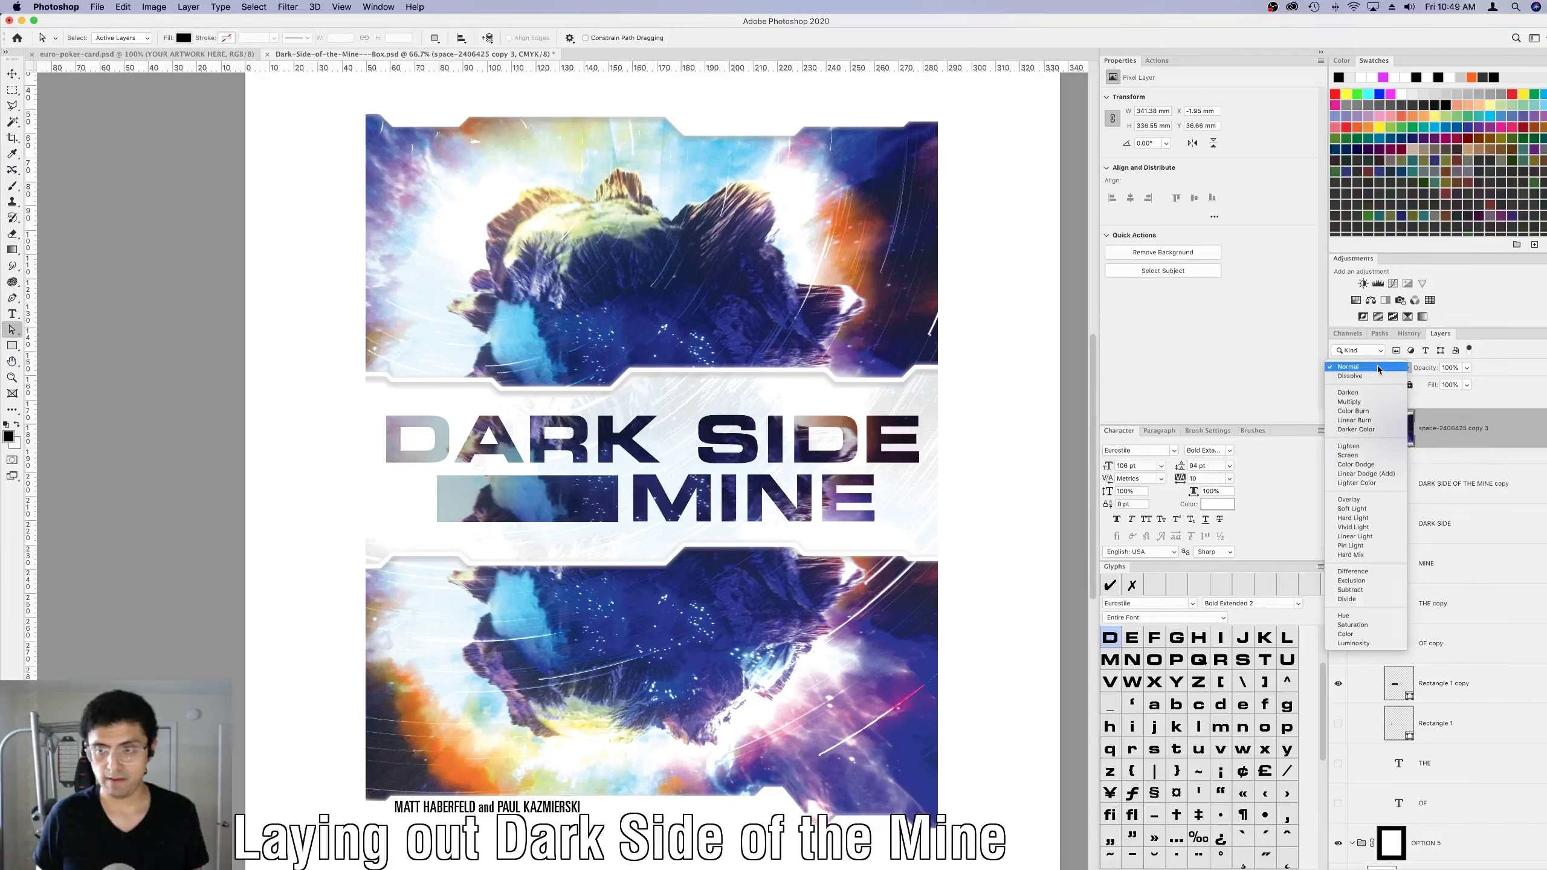
click(1364, 456)
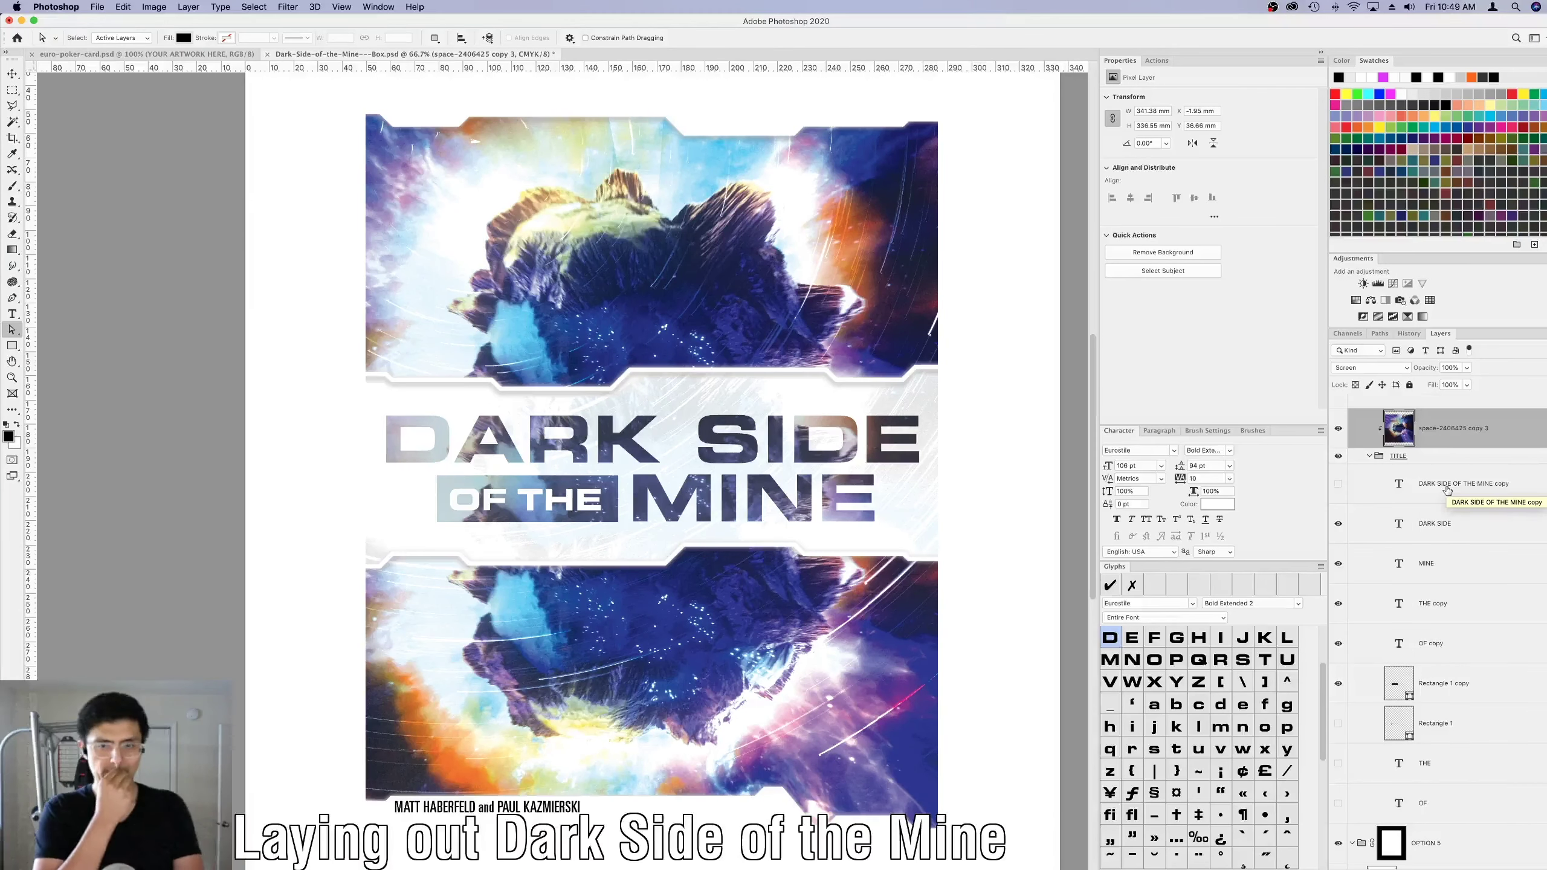
Rotate the space artwork clipped to the title by -90 degrees.
key(v)
key(super+minus)
key(super+t)
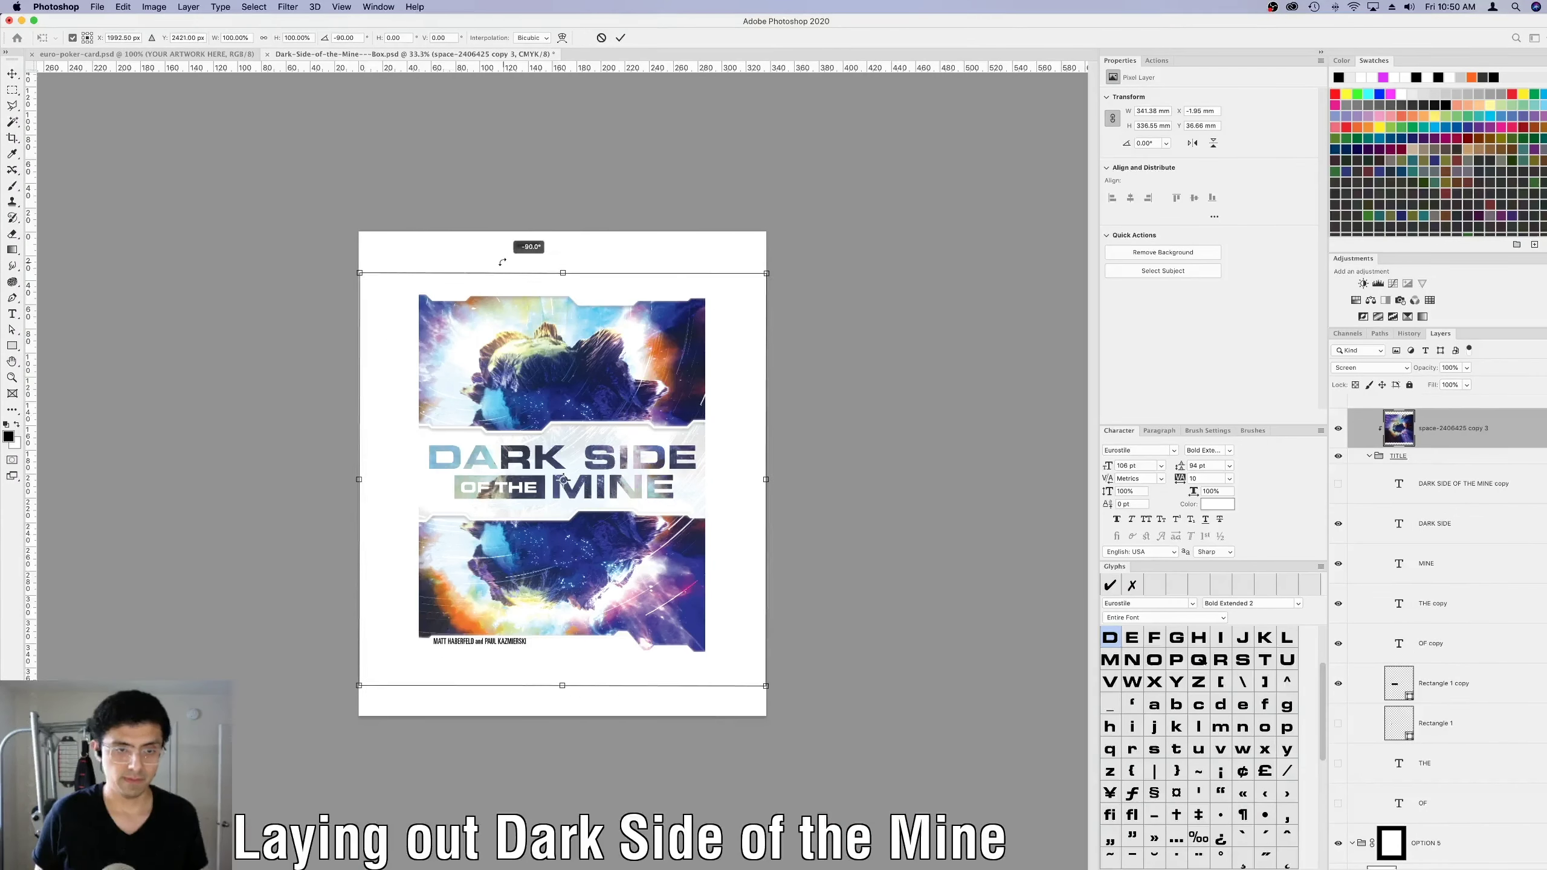
key(Return)
Move the lower masked space artwork up and reposition the upper one lower within its frame.
scroll(1467, 686, down, 10)
super+click(533, 445)
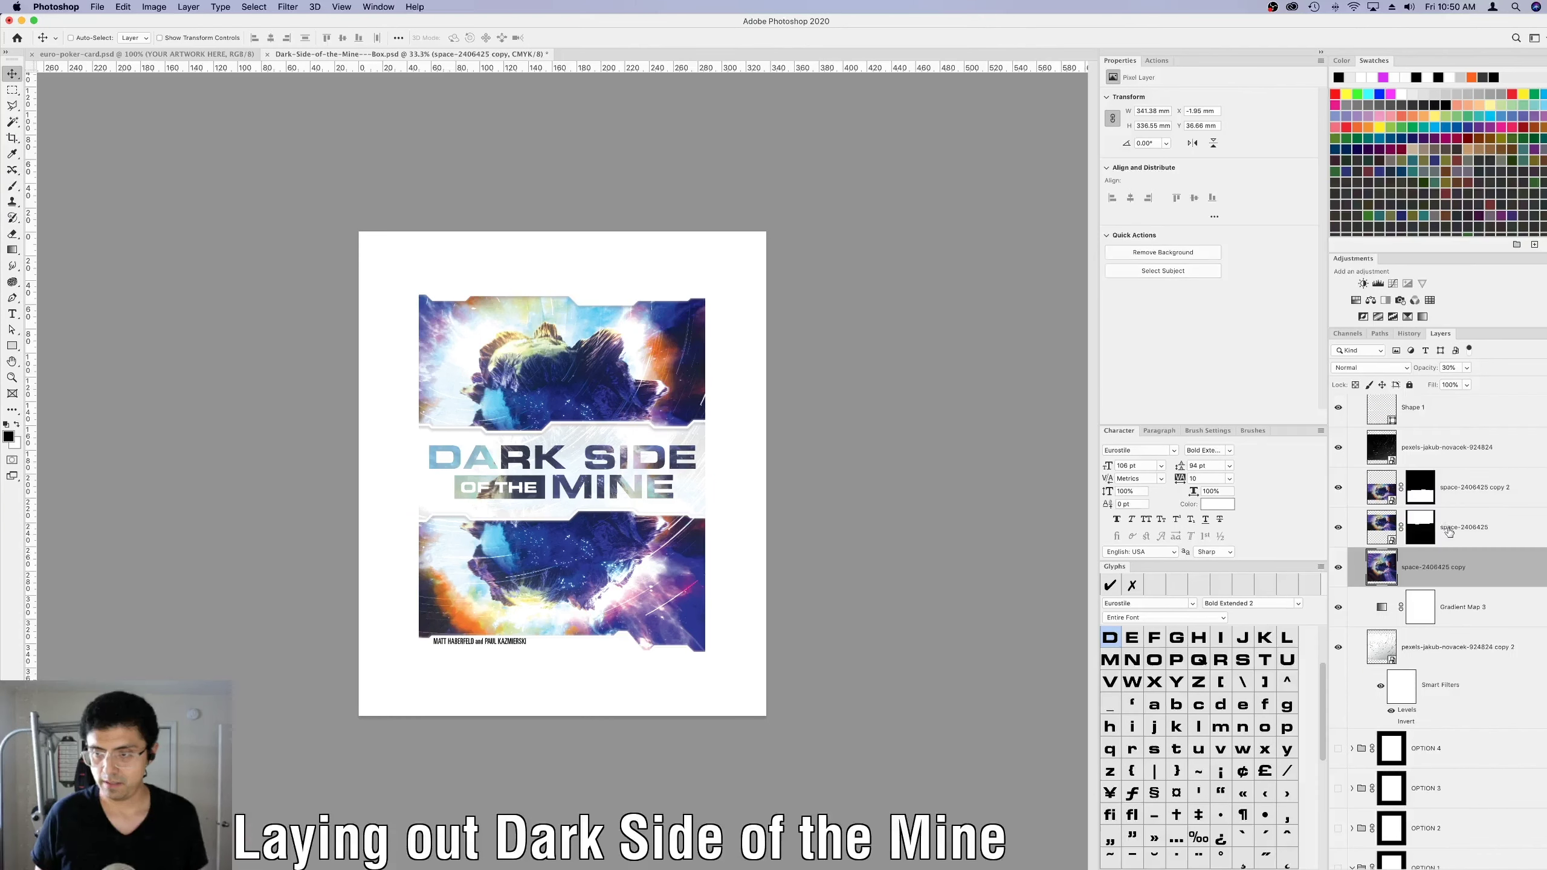
drag(616, 552, 612, 518)
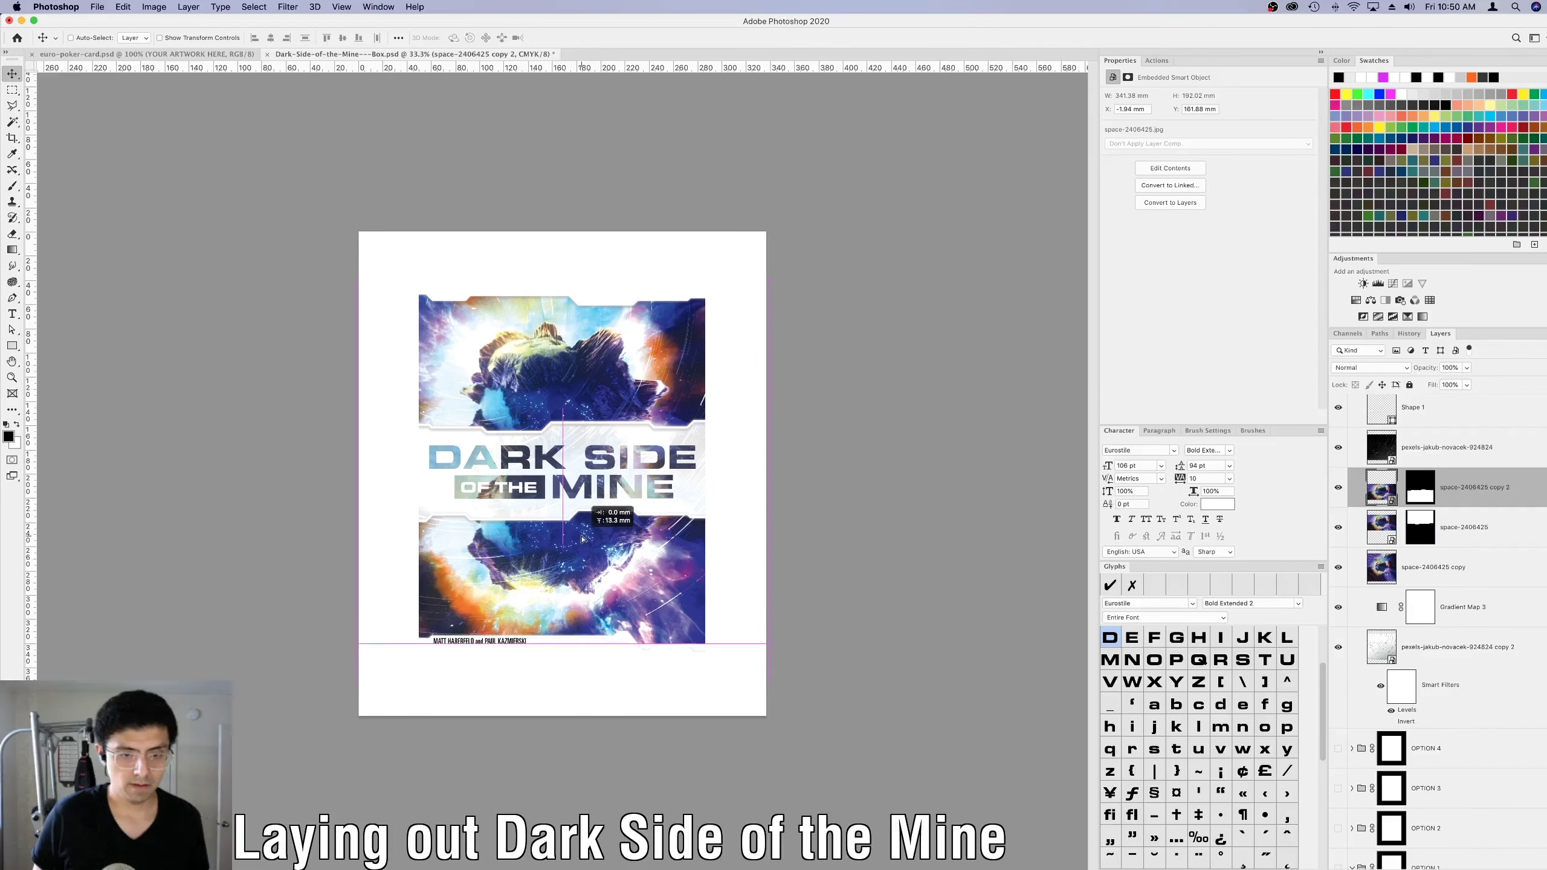
super+click(717, 320)
drag(717, 321, 496, 356)
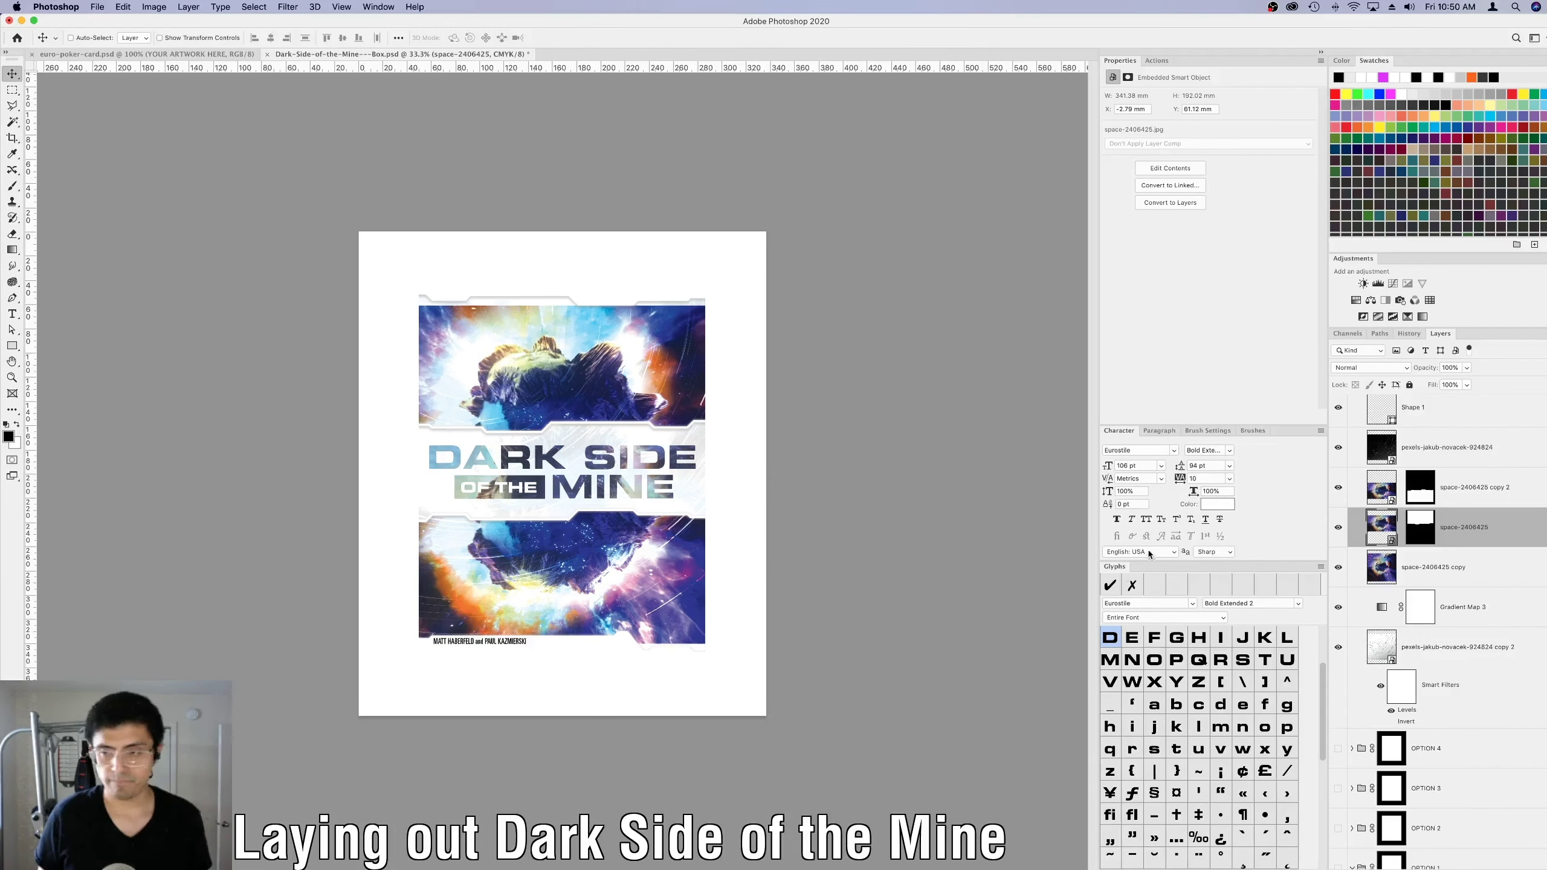
Enlarge the lower masked space artwork to about 410 mm wide.
click(1387, 488)
key(super+t)
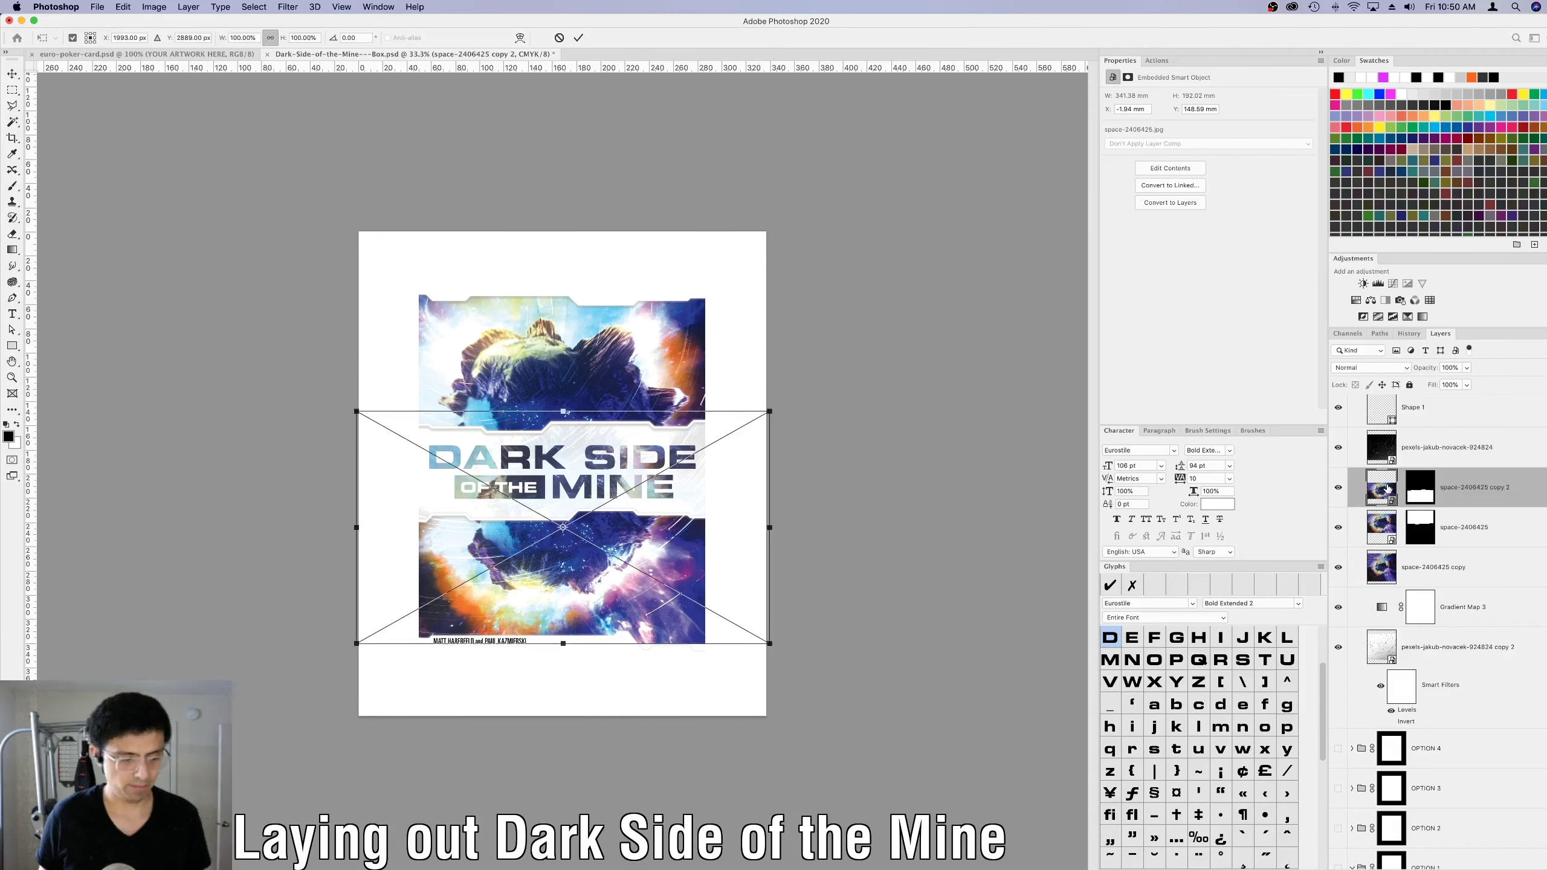
key(Return)
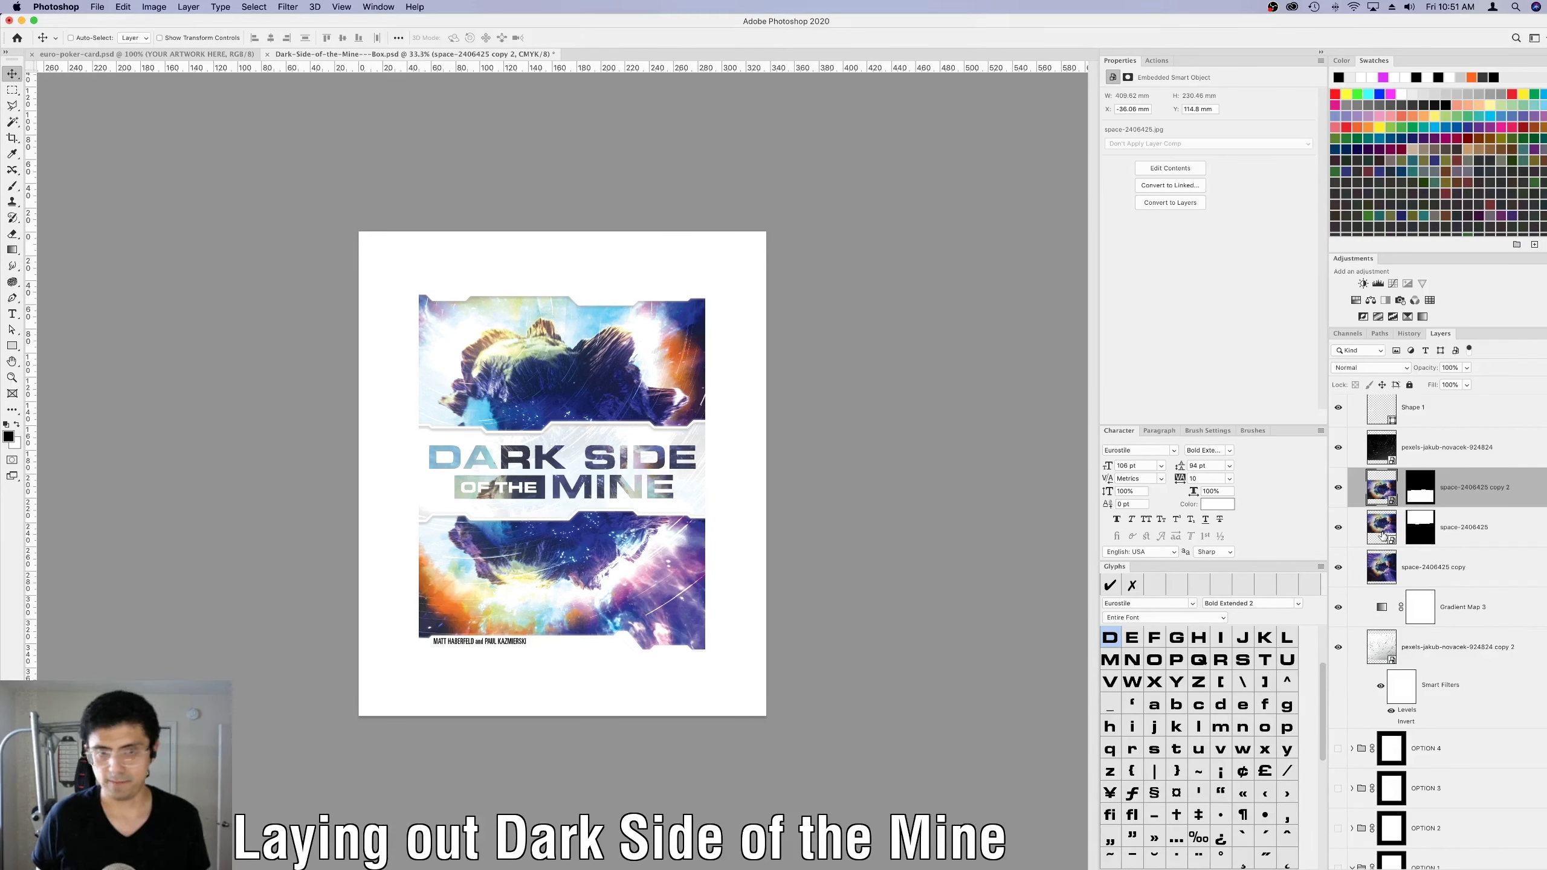
Reposition the space artwork clipped to the title so its dark areas fill the lettering.
drag(1387, 516, 1394, 469)
drag(414, 484, 504, 428)
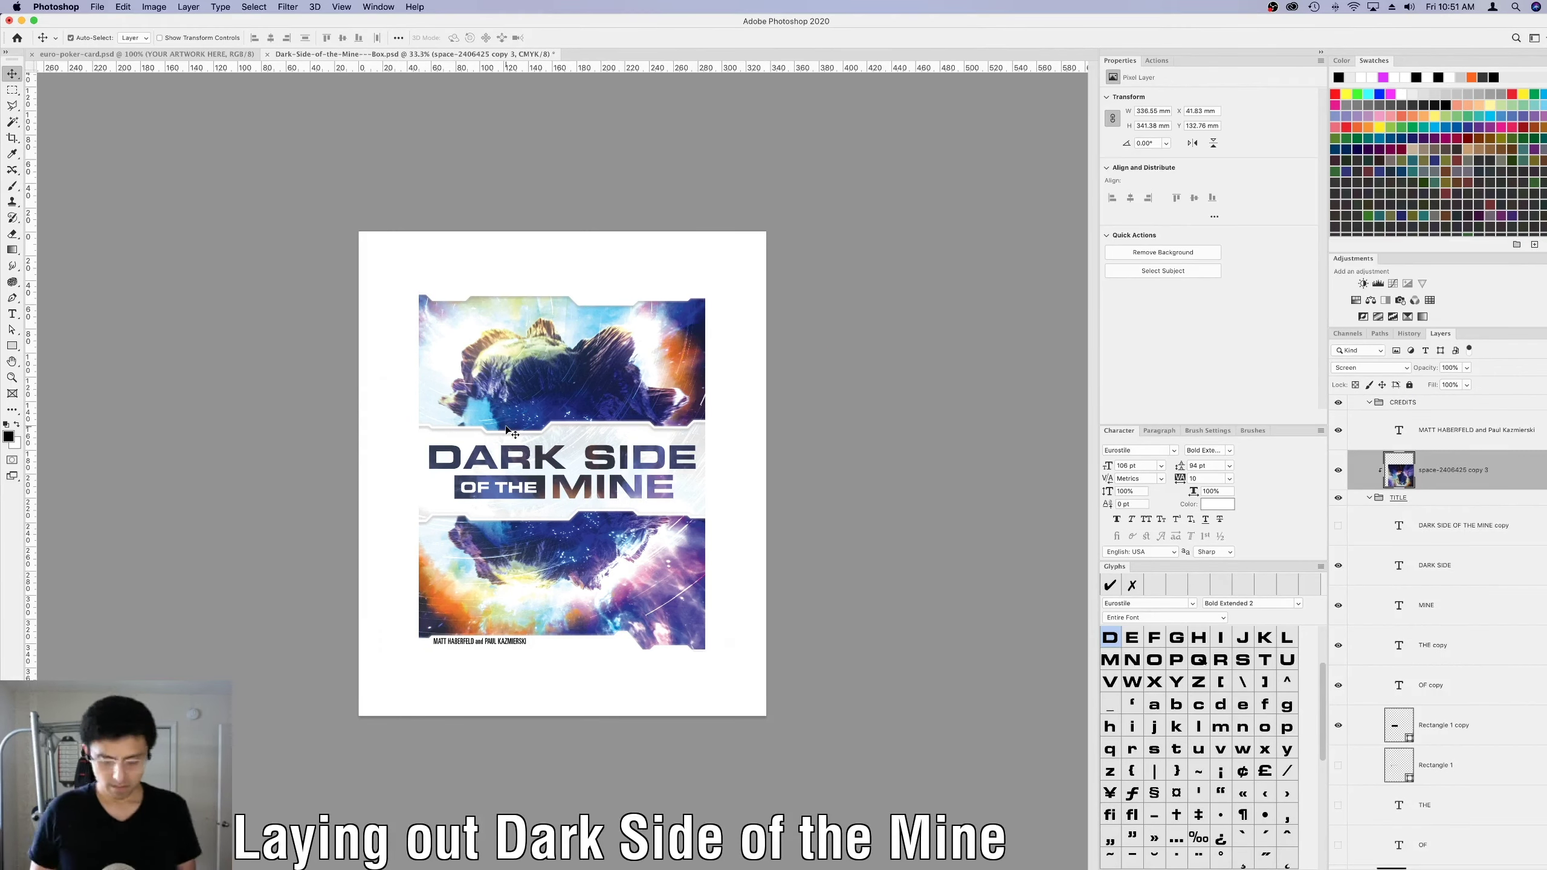
key(super+equal)
Switch to Chrome and review the opening of the Dark Side of the Mine Rulebook document.
key(super+Tab)
key(super+Tab)
key(super+Tab)
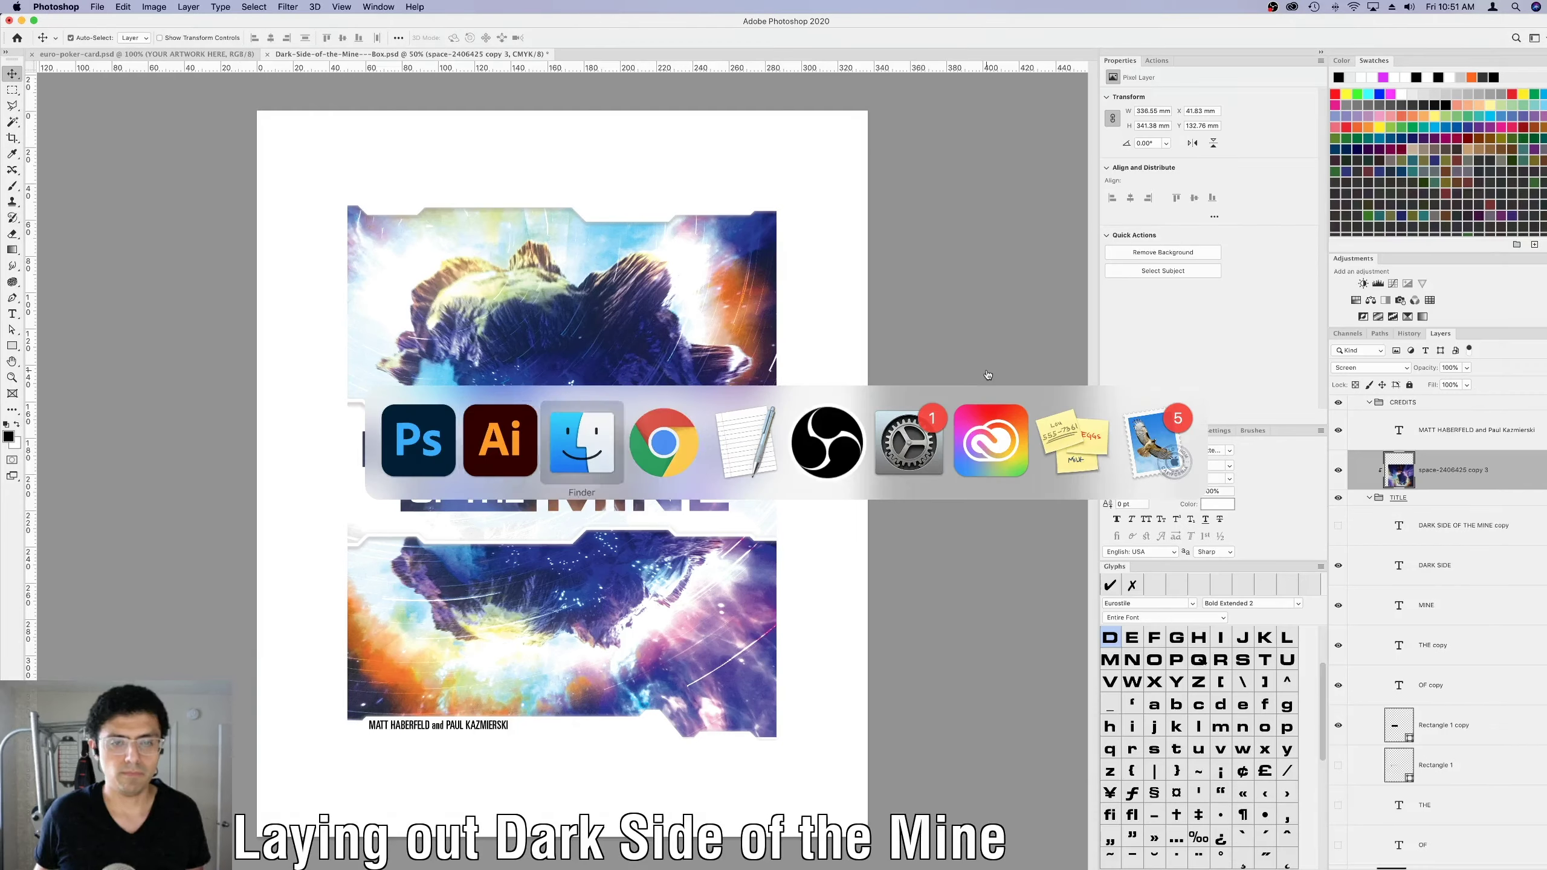
scroll(715, 351, up, 20)
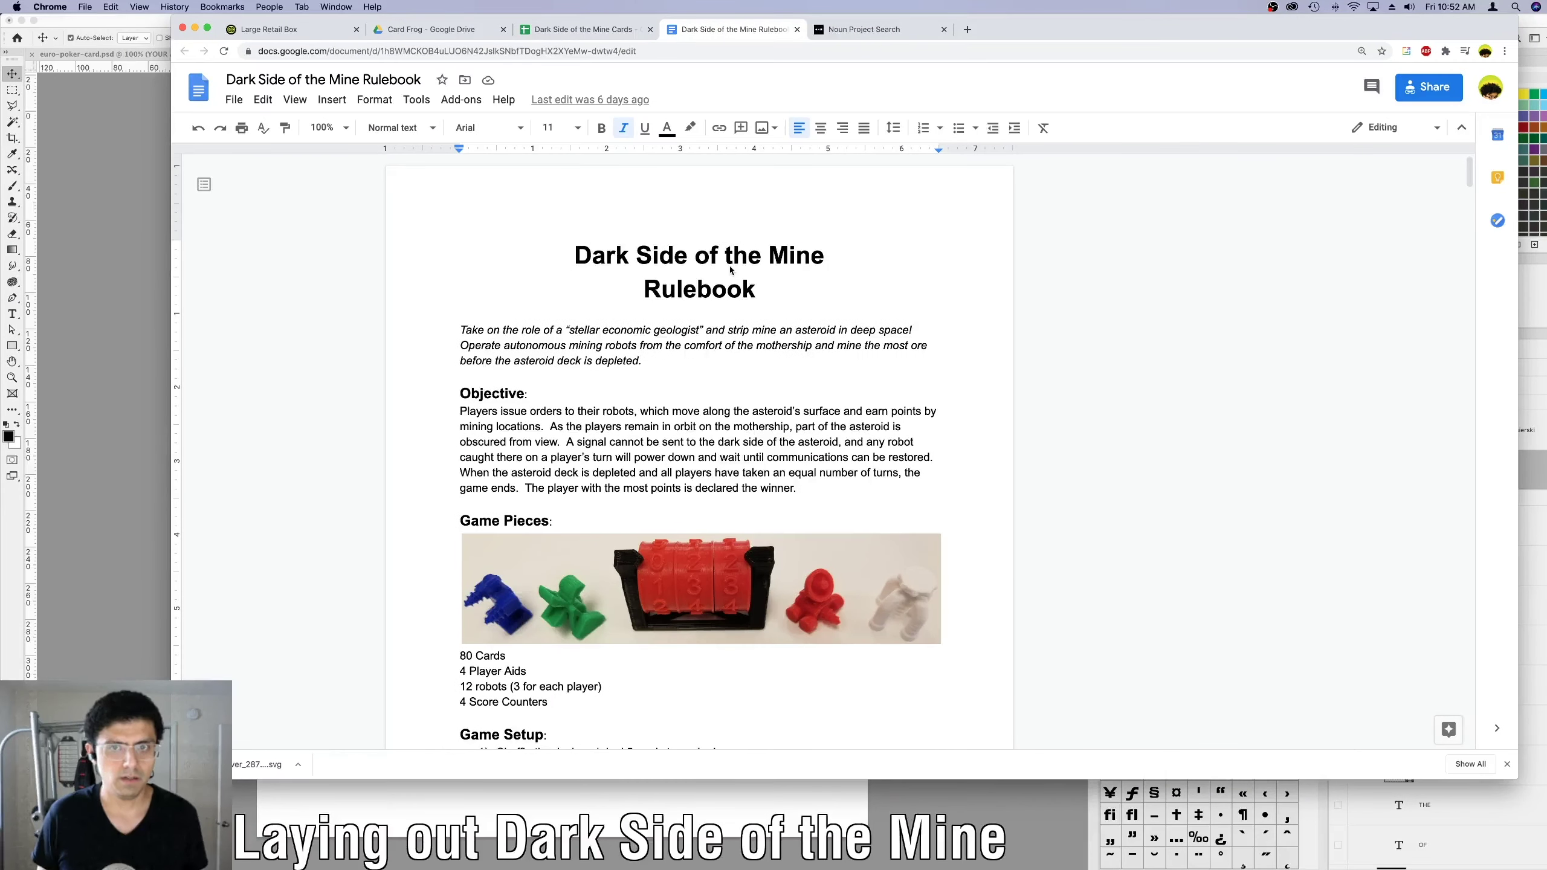
key(super+Tab)
Return to Photoshop, enlarge the designer credits beneath the lower artwork to about 112 mm wide, and show the guides.
click(896, 285)
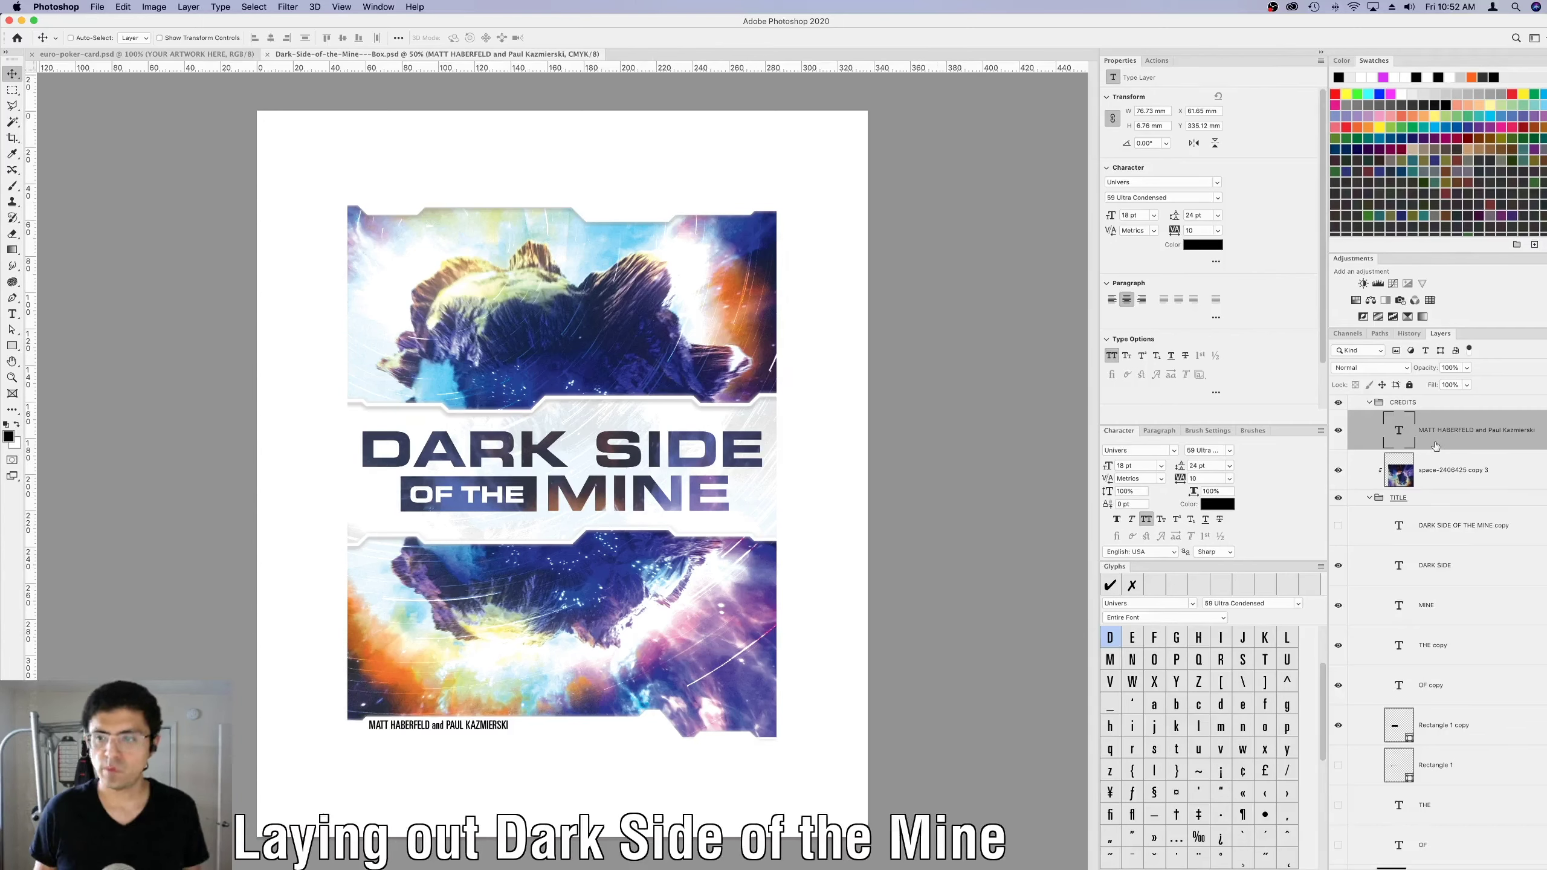
scroll(1434, 446, up, 2)
key(super+t)
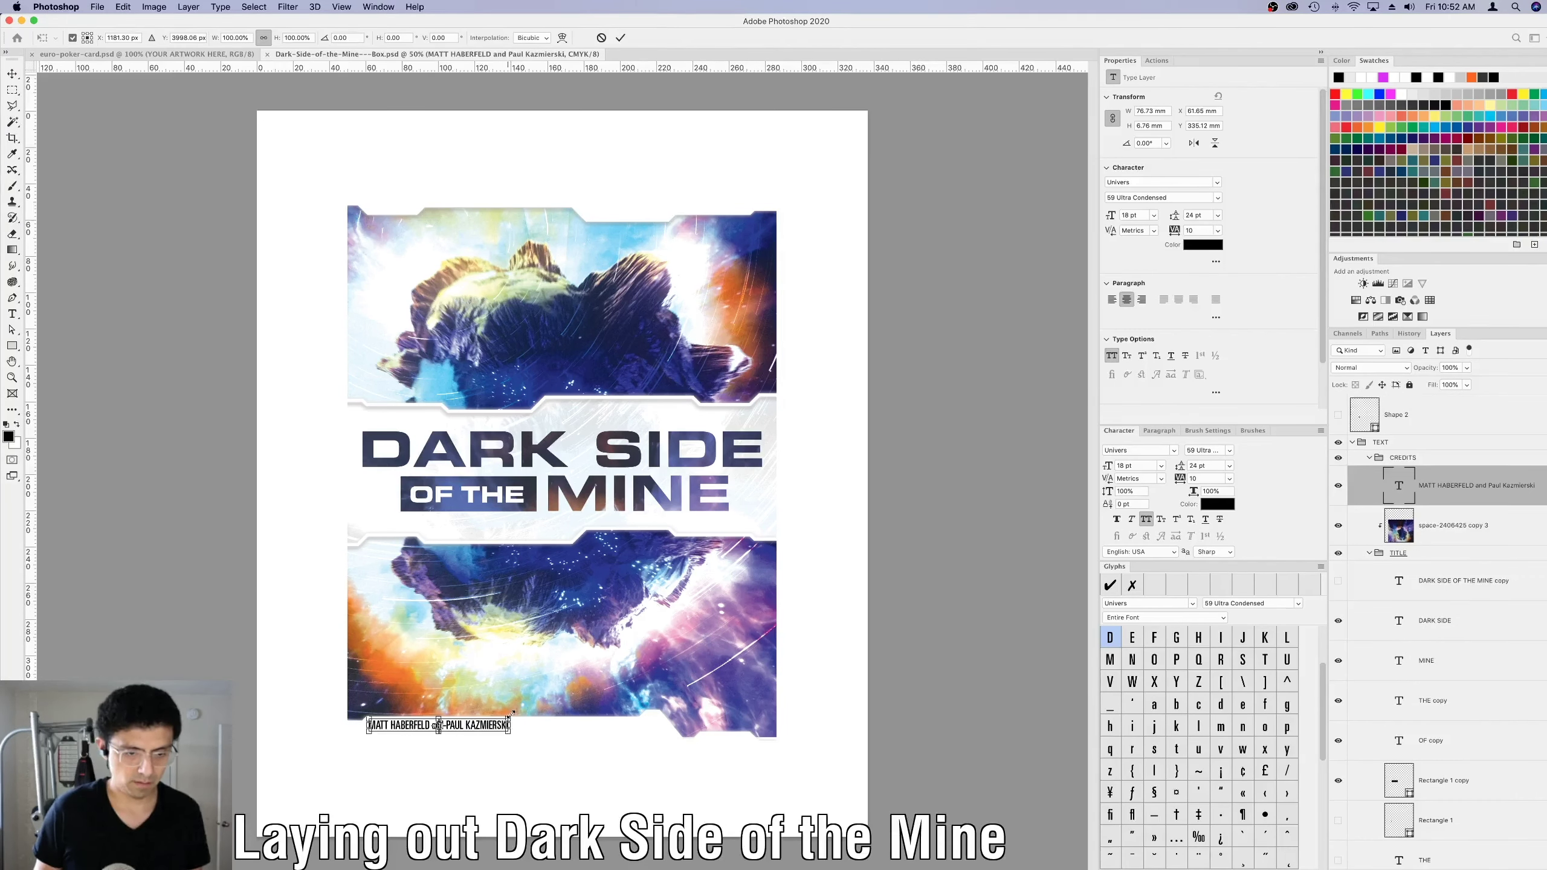
drag(512, 711, 572, 706)
key(Return)
key(super+semicolon)
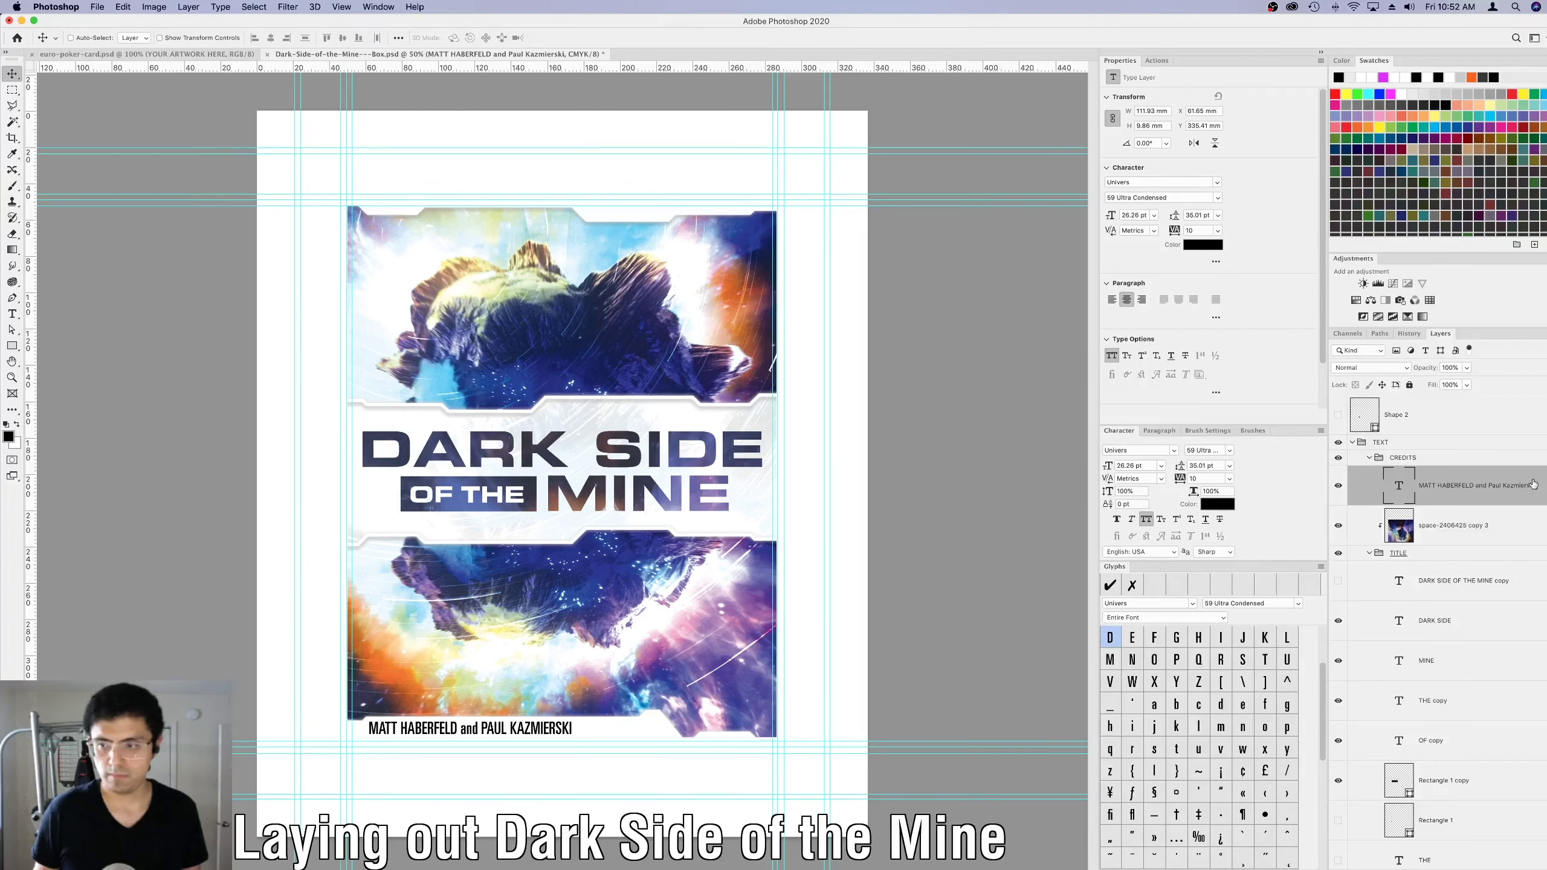
Recolor the designer credits with a dark blue sampled from the space artwork.
click(1212, 247)
click(688, 381)
key(Return)
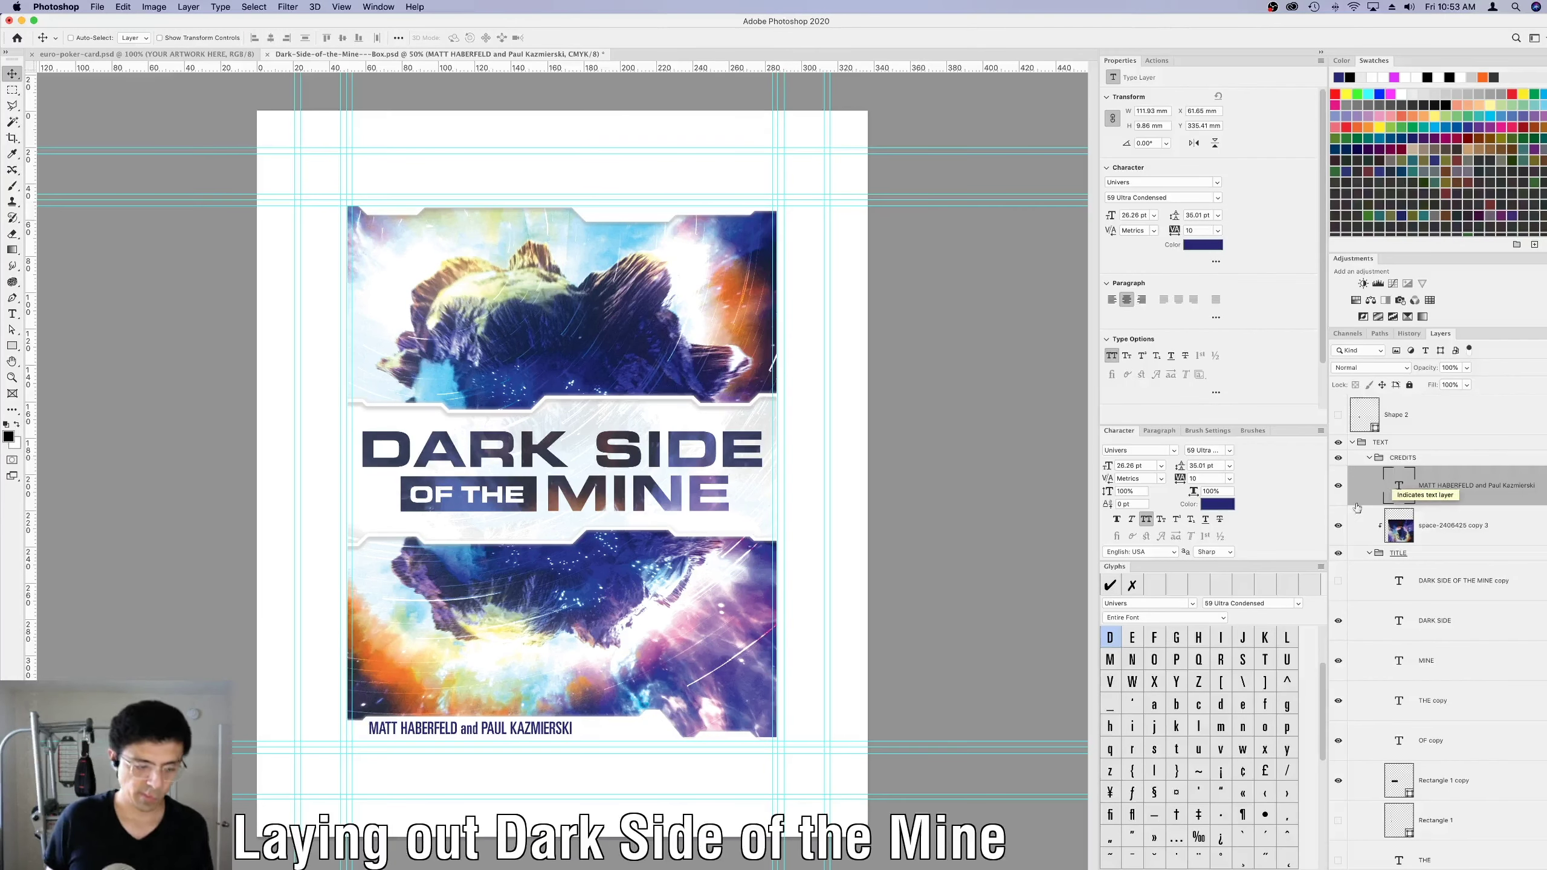
Move the angled step of the bottom frame shape left so its raised edge ends just past the credits.
key(a)
click(642, 755)
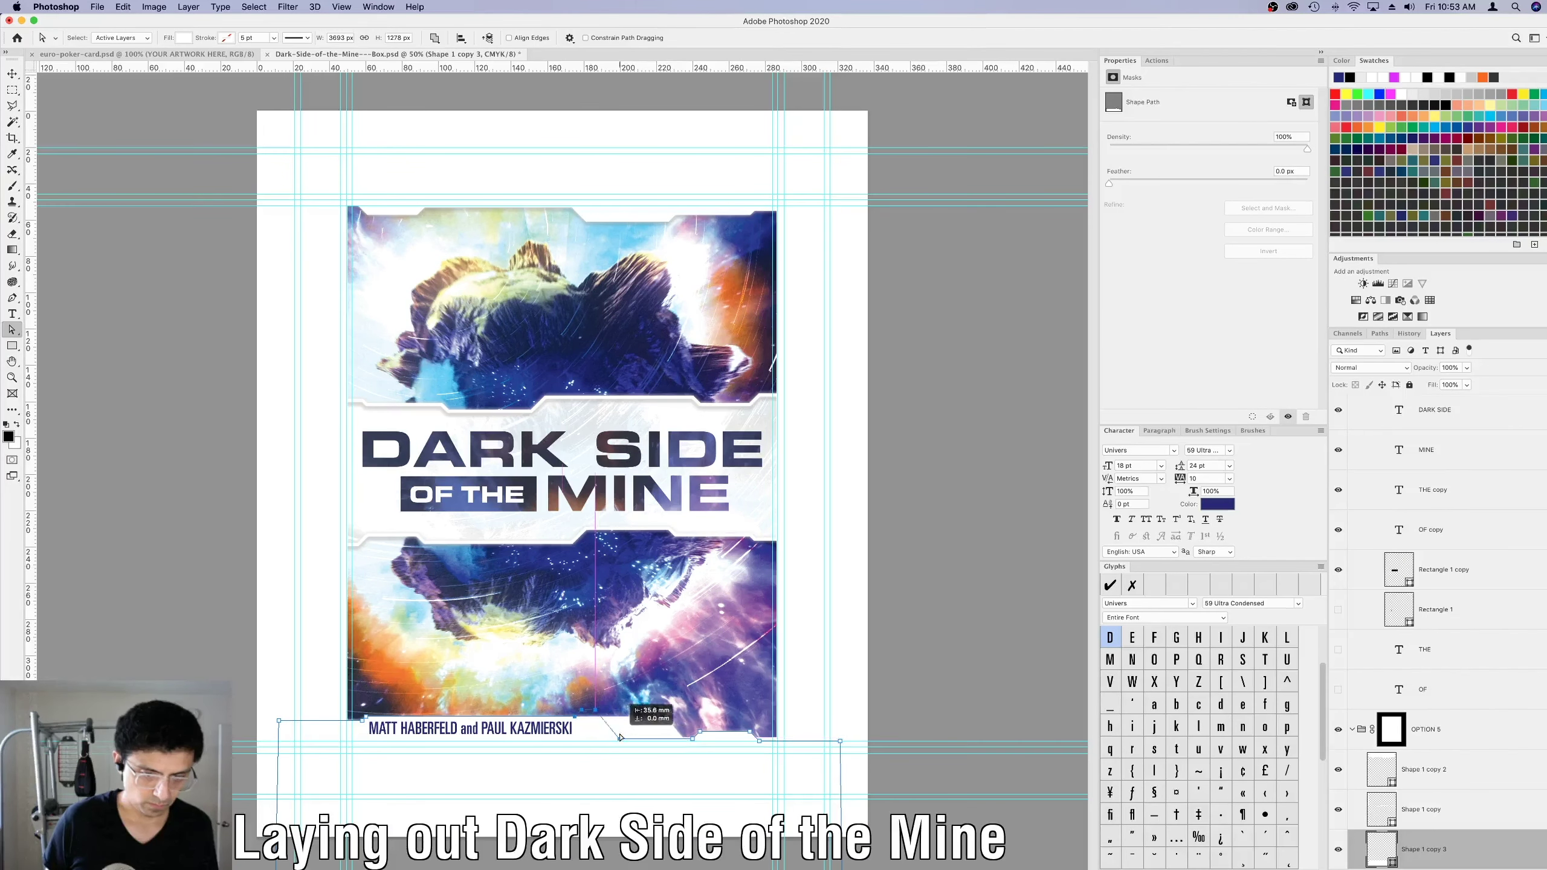
scroll(1444, 622, down, 5)
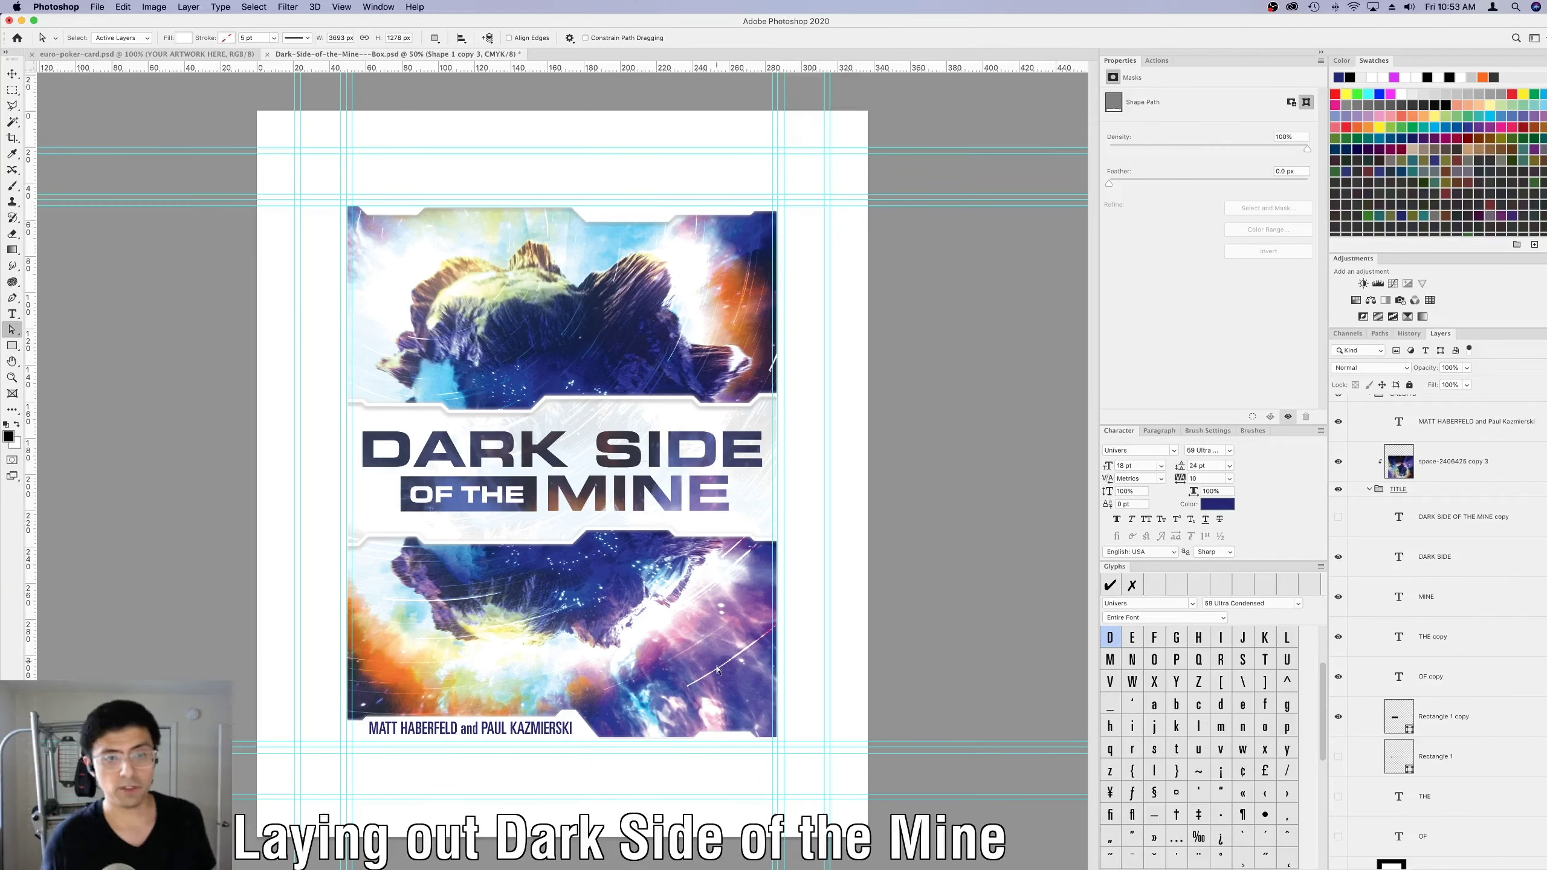
scroll(1422, 749, down, 5)
scroll(1401, 546, up, 6)
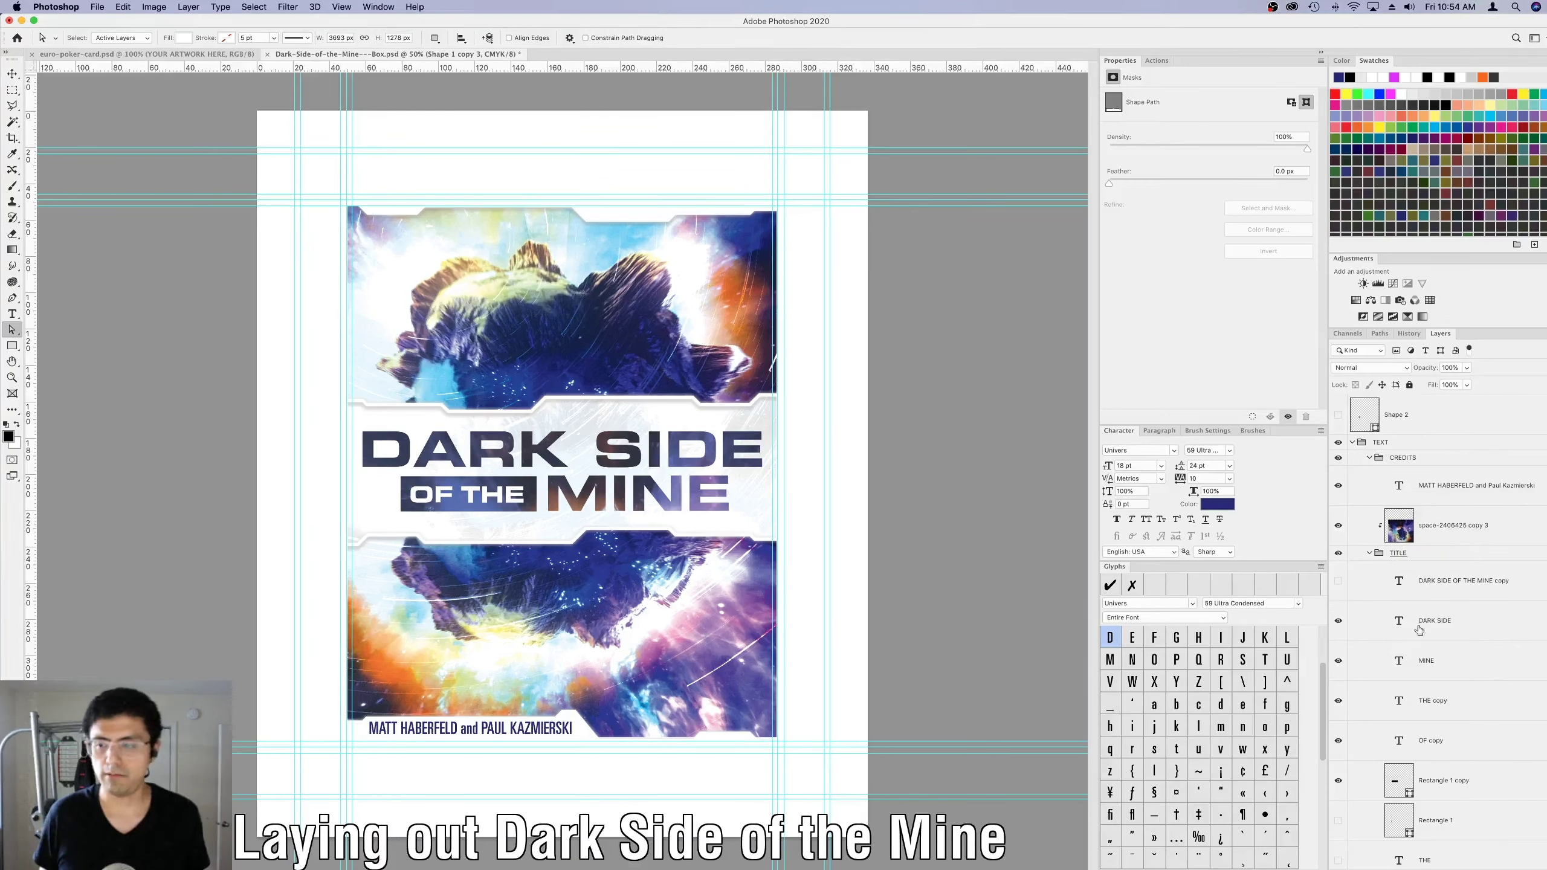
Duplicate the top frame shape down over the lower artwork and clip the copy to the space-2406425 copy 2 layer.
click(1369, 553)
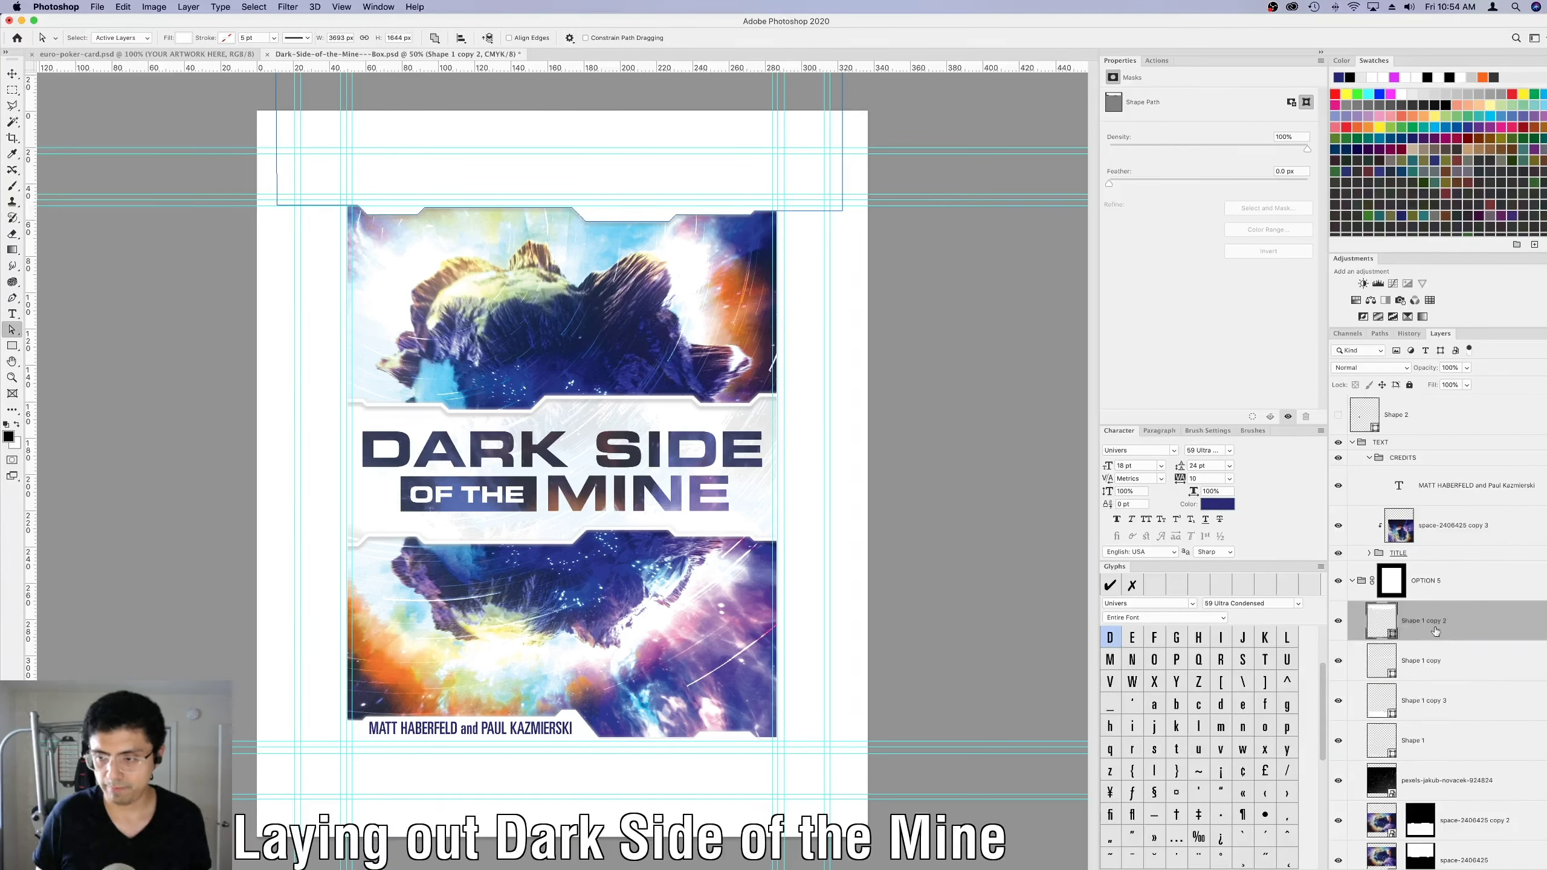
click(1412, 777)
scroll(1400, 726, down, 4)
drag(1401, 650, 1418, 710)
key(v)
drag(577, 300, 577, 628)
right_click(1419, 689)
click(1400, 643)
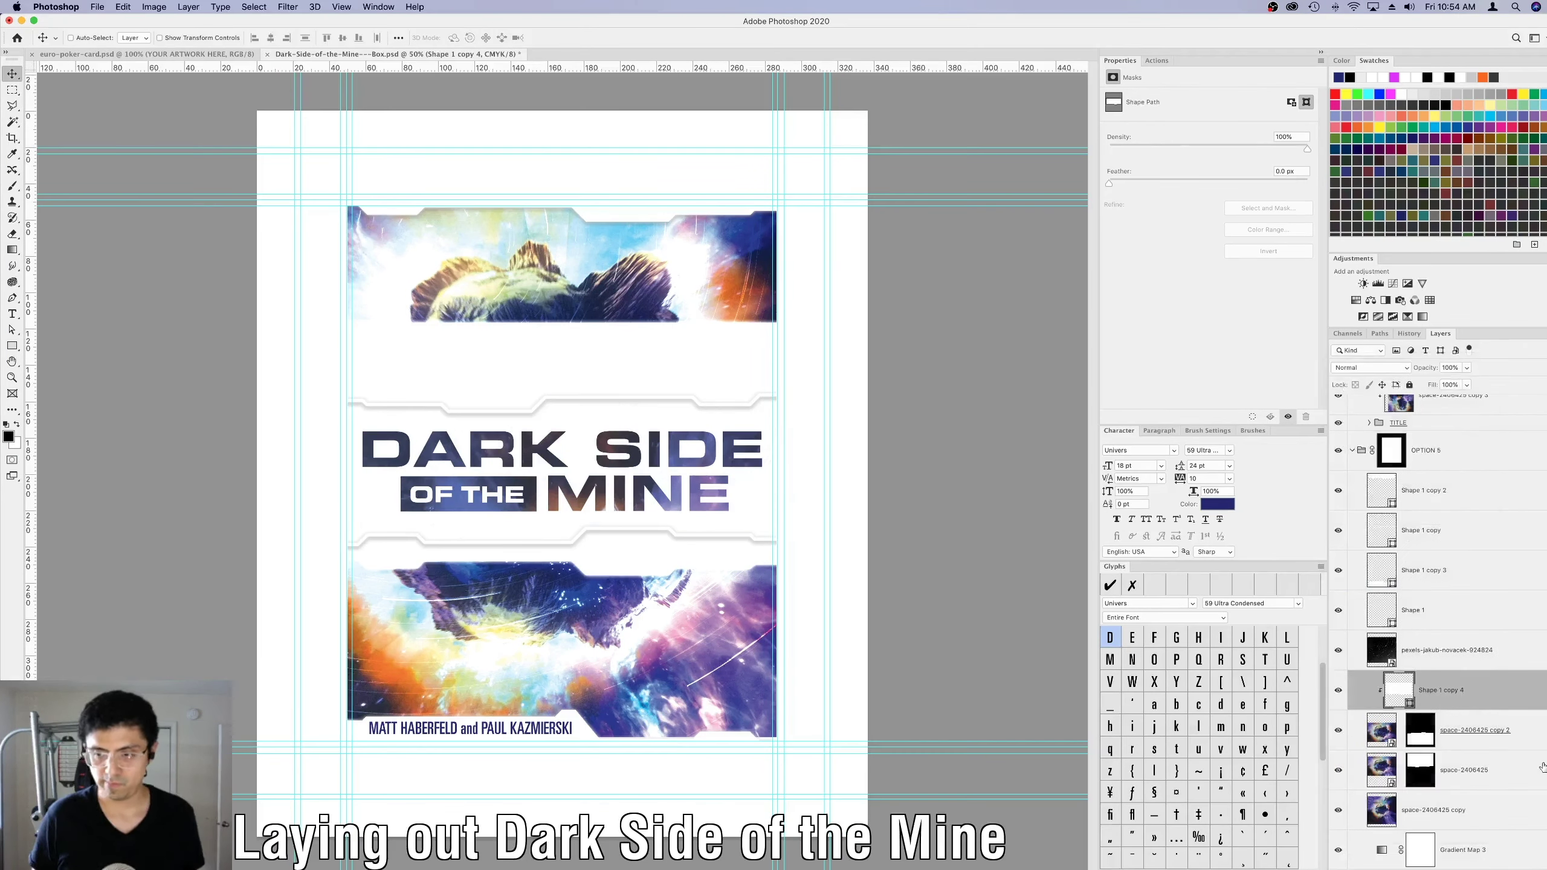
Set the clipped white band to 65% opacity and straighten the notched part of its lower edge.
key(6)
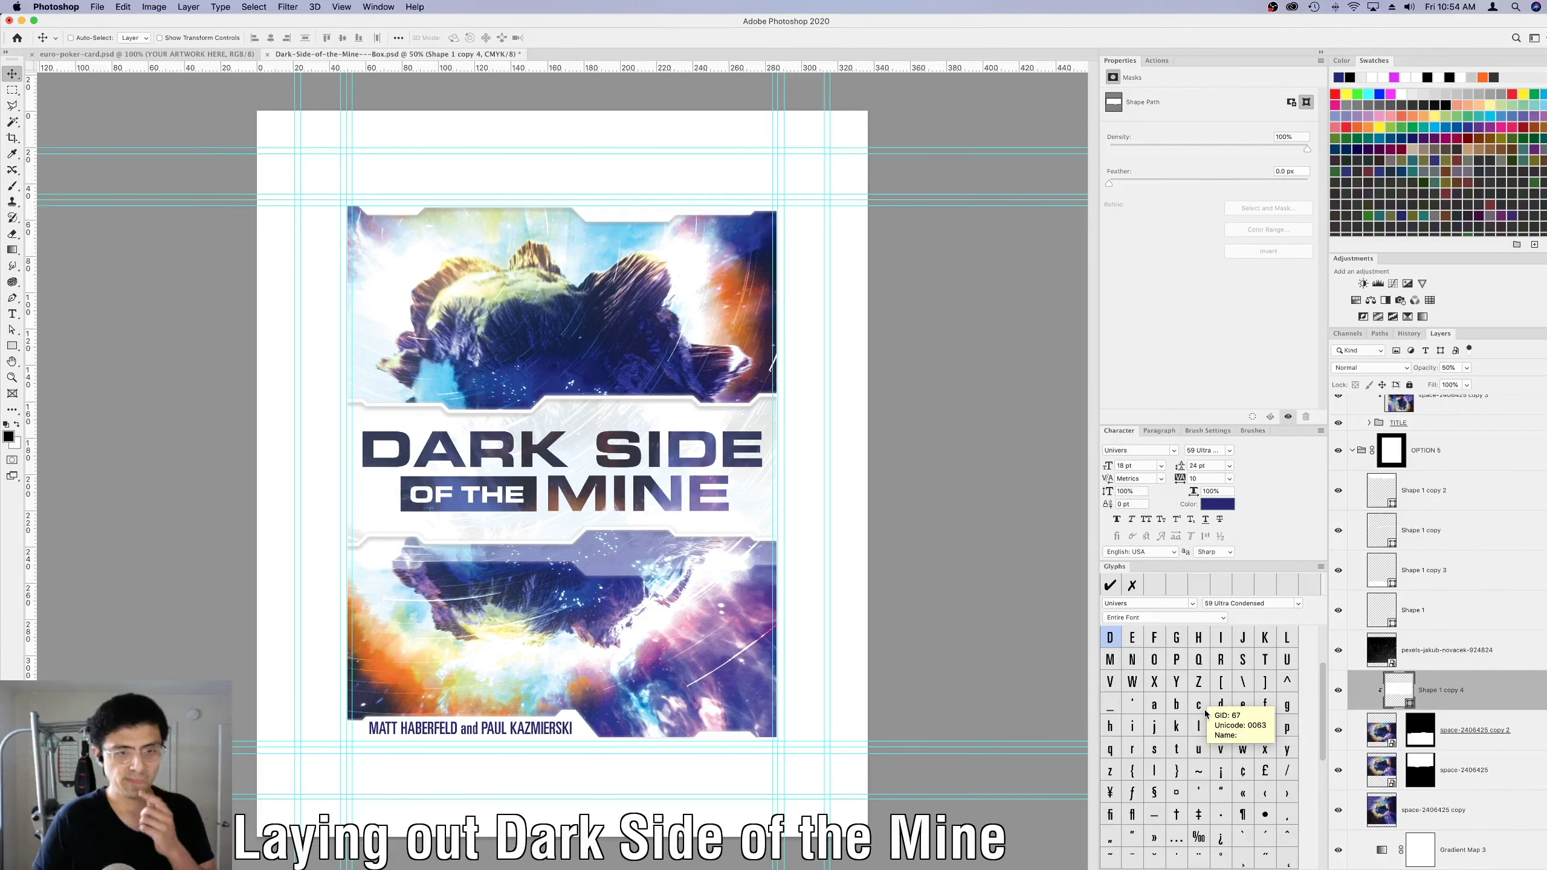
key(6)
key(5)
key(a)
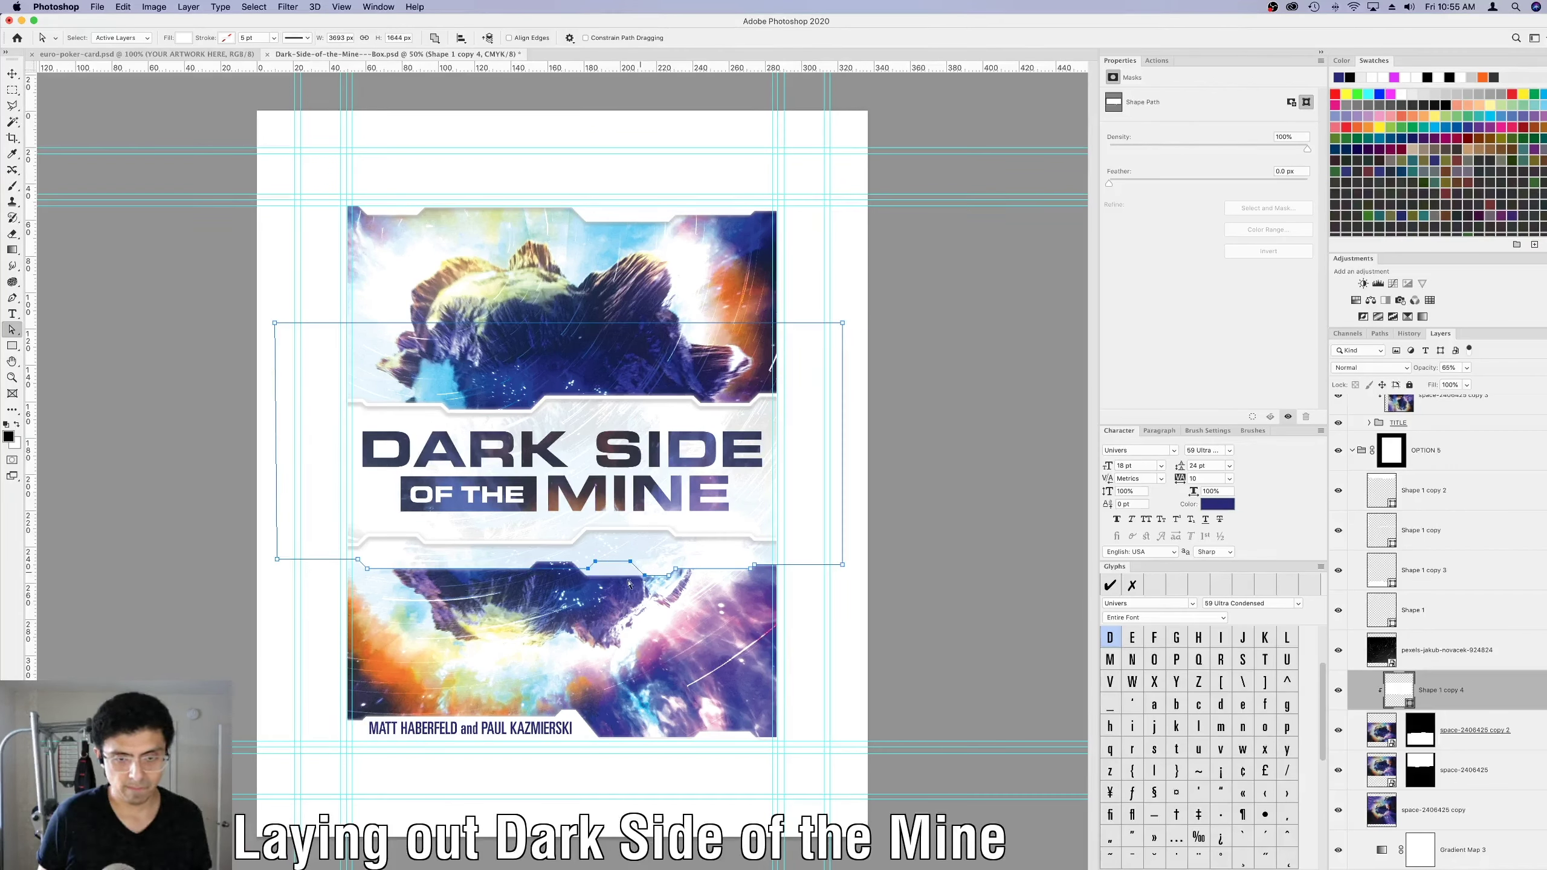
key(v)
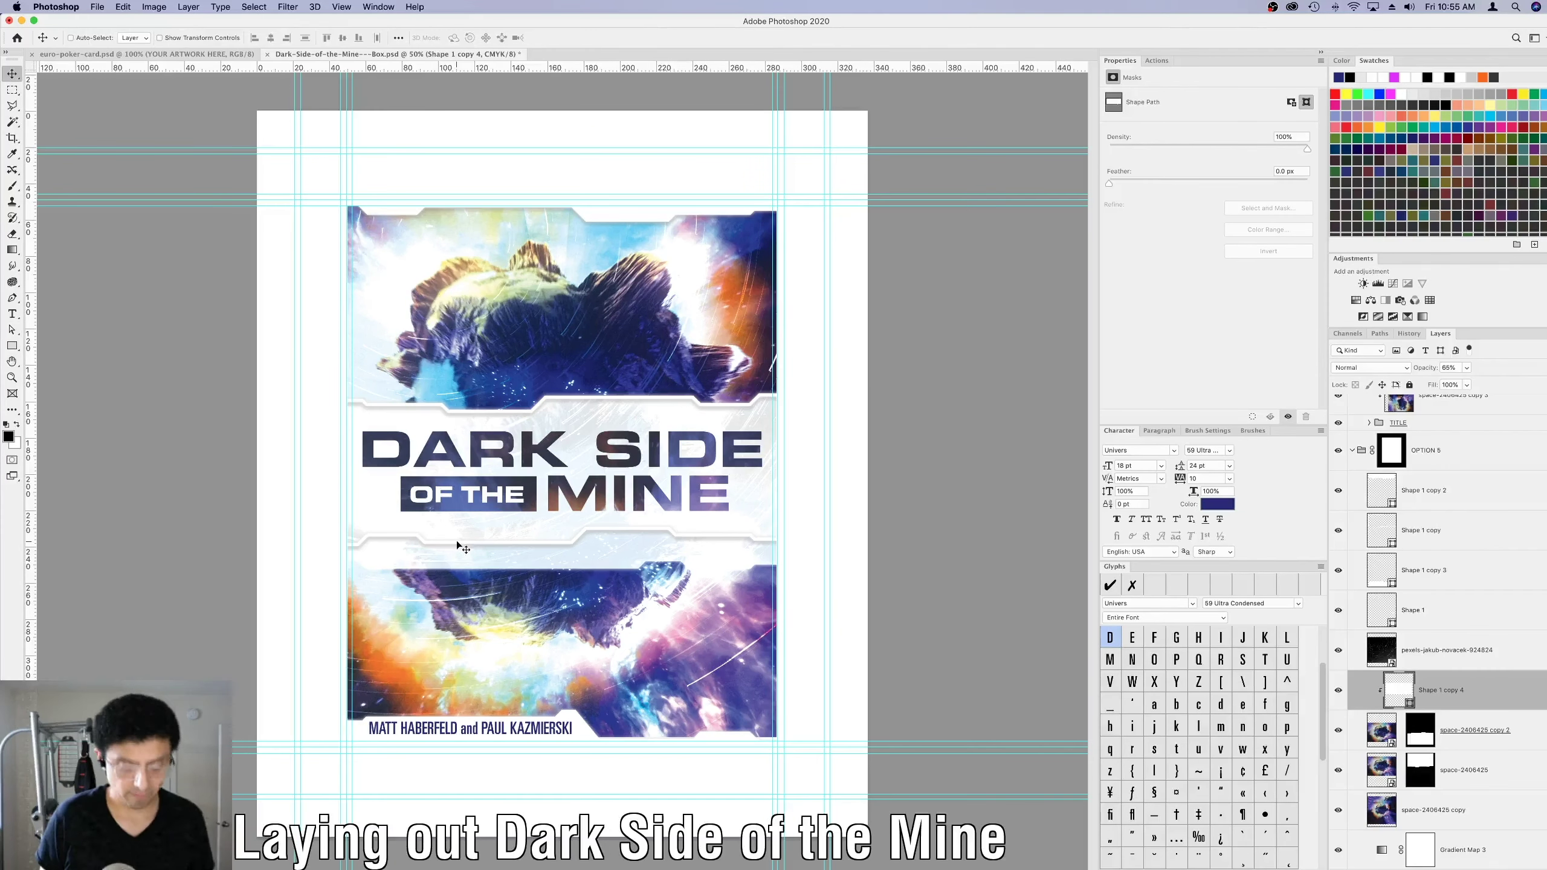
Duplicate the credits text up into the translucent band below the title and change the copy to 1-4.
super+click(449, 710)
drag(449, 709, 449, 538)
key(super+plus)
double_click(366, 639)
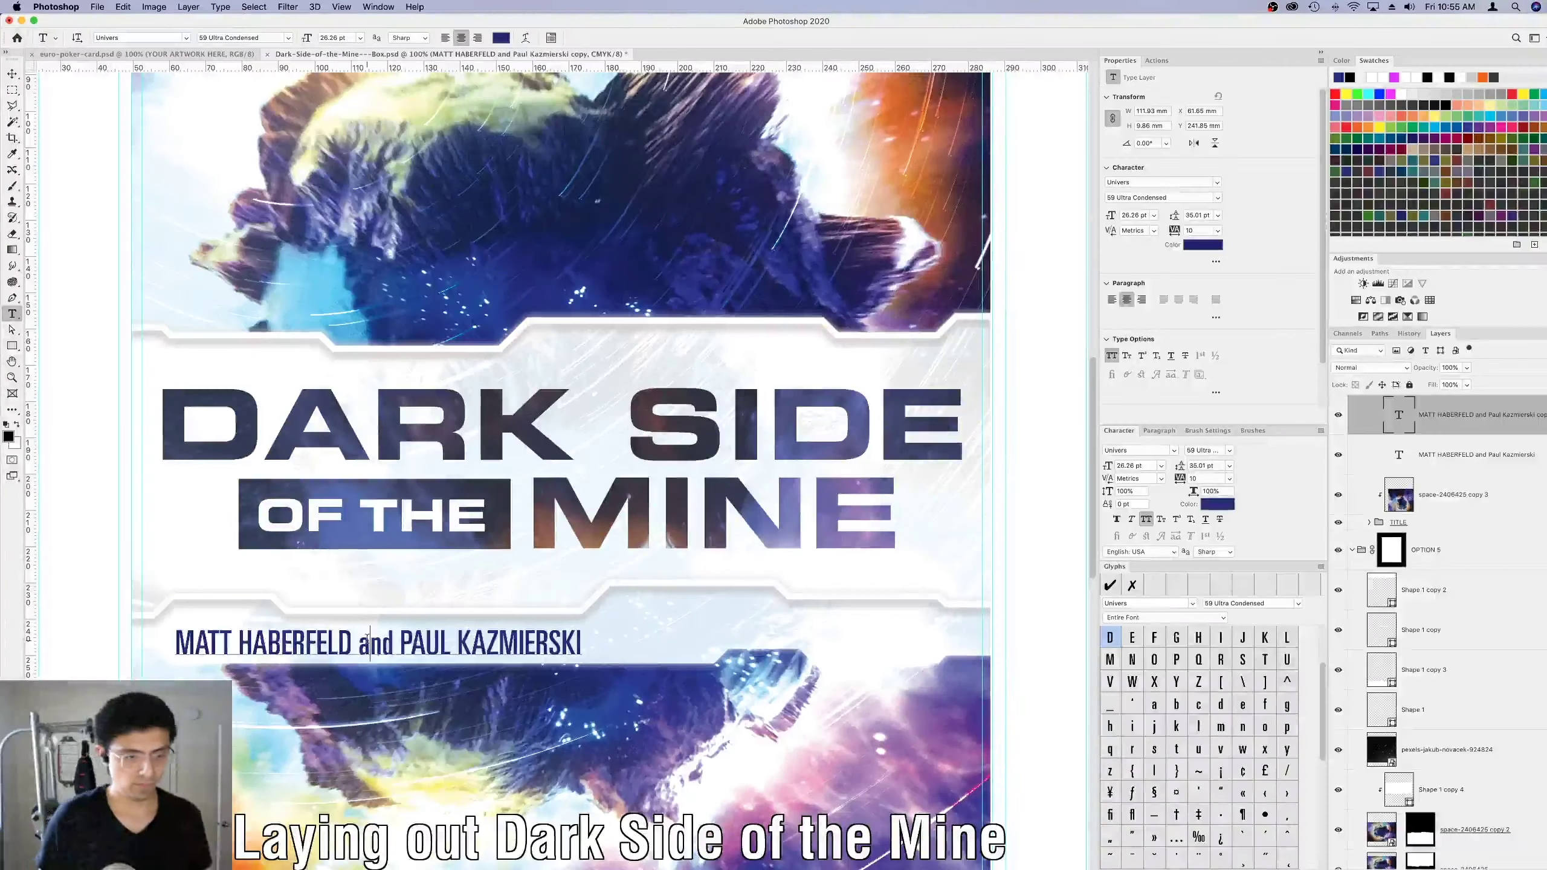
text(1-4)
key(Escape)
key(v)
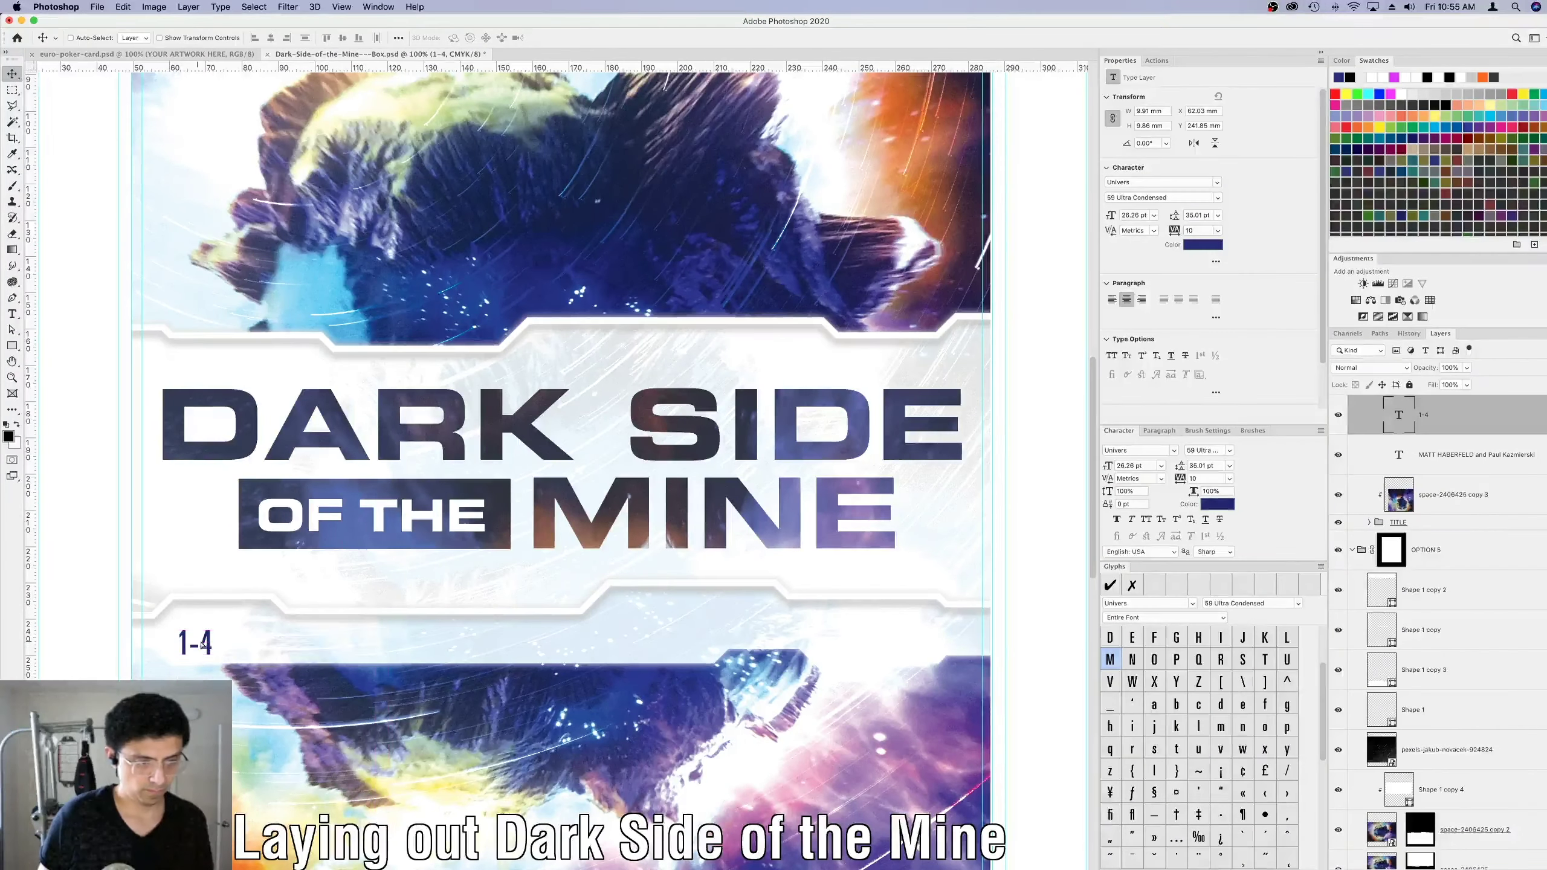
Duplicate the 1-4 label across the band twice, changing the copies to 35 and 13+.
drag(203, 645, 412, 645)
double_click(306, 642)
text(35)
key(Escape)
key(v)
double_click(411, 644)
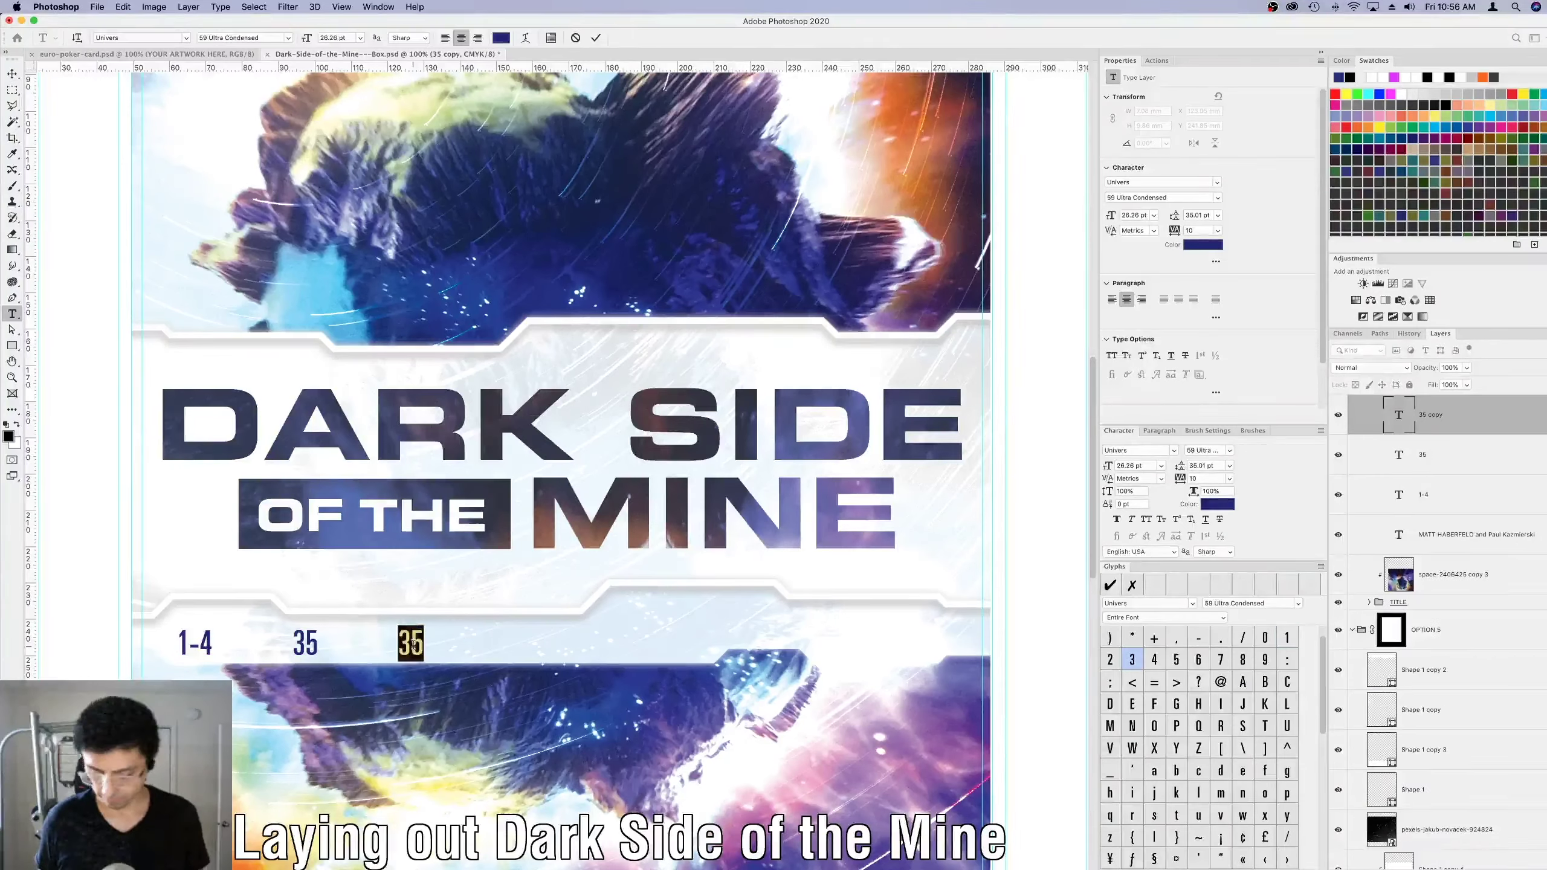
key(Escape)
key(v)
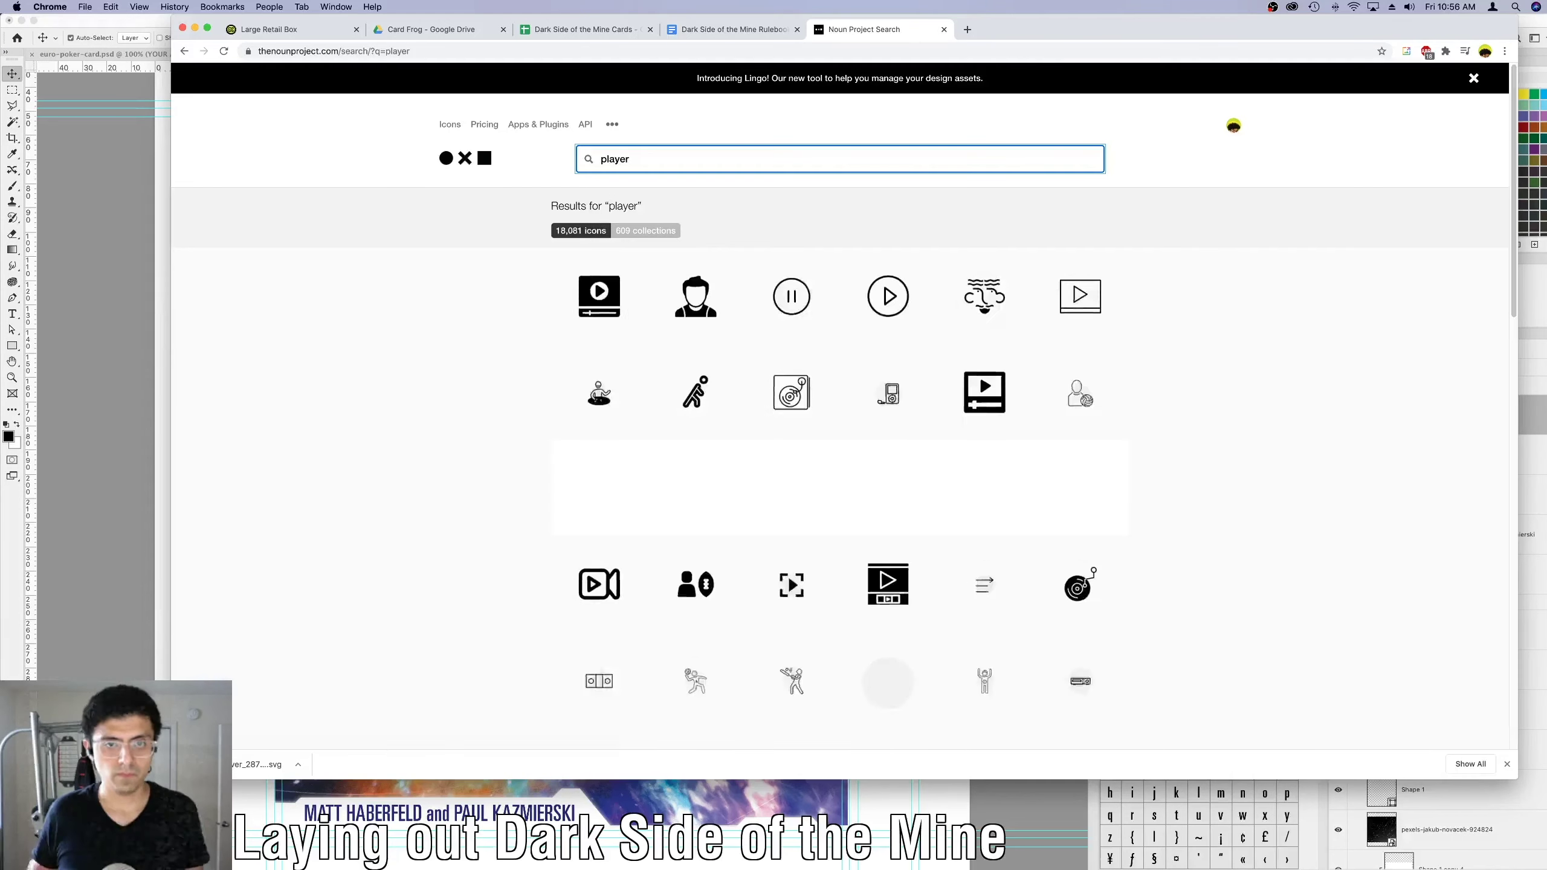
Place the rover icon beside the 1-4 label, color it dark blue, and stack its layer below the number labels.
double_click(645, 161)
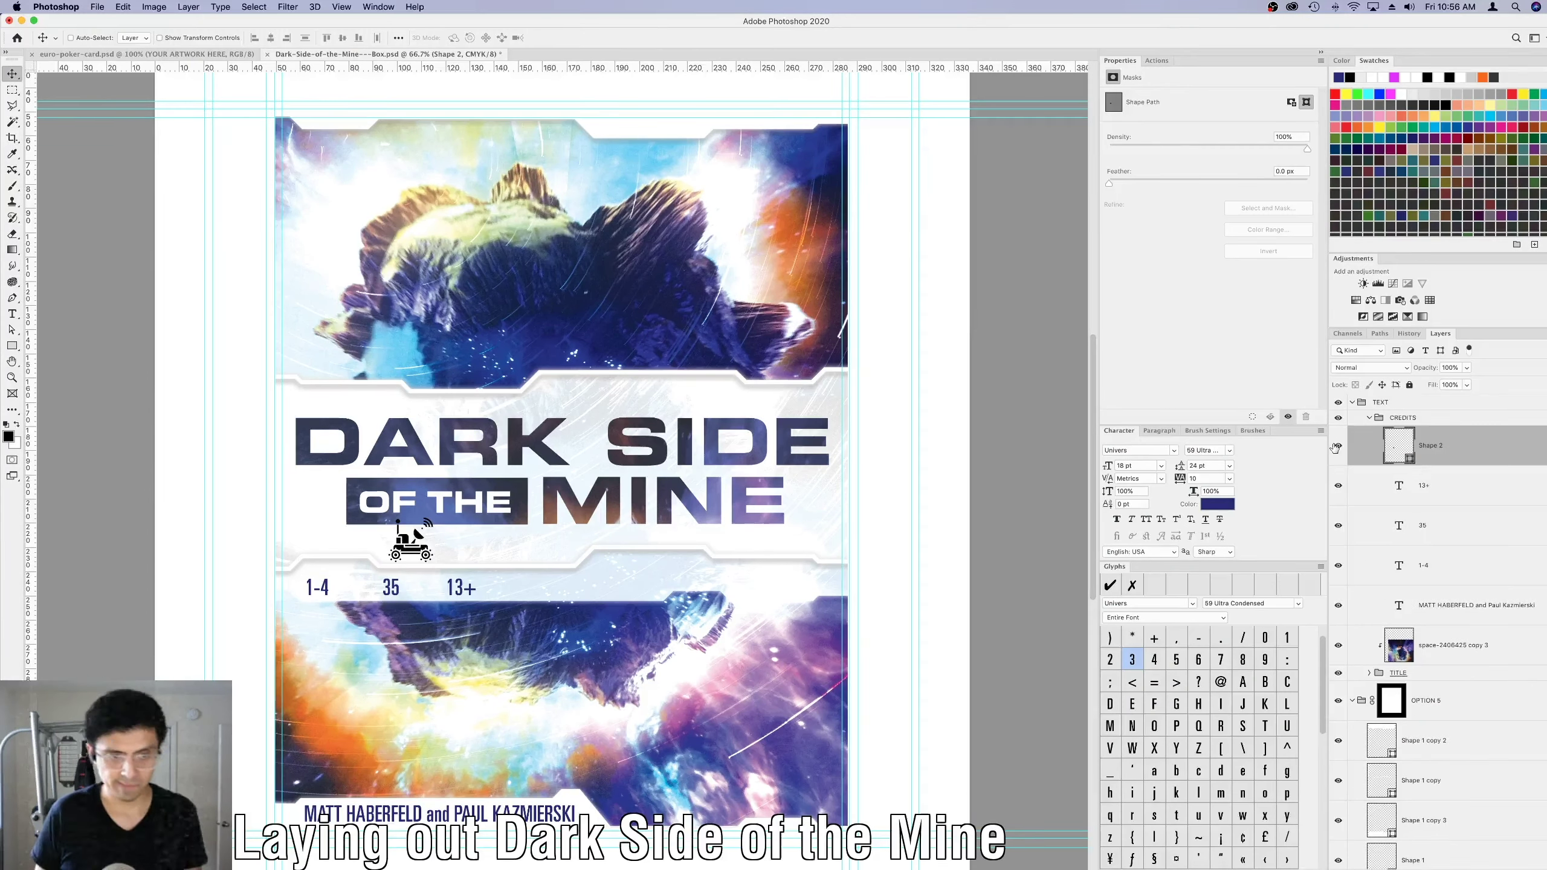
drag(411, 542, 384, 578)
key(super+bracketleft)
key(super+bracketleft)
key(super+bracketleft)
key(super+equal)
key(super+equal)
key(super+equal)
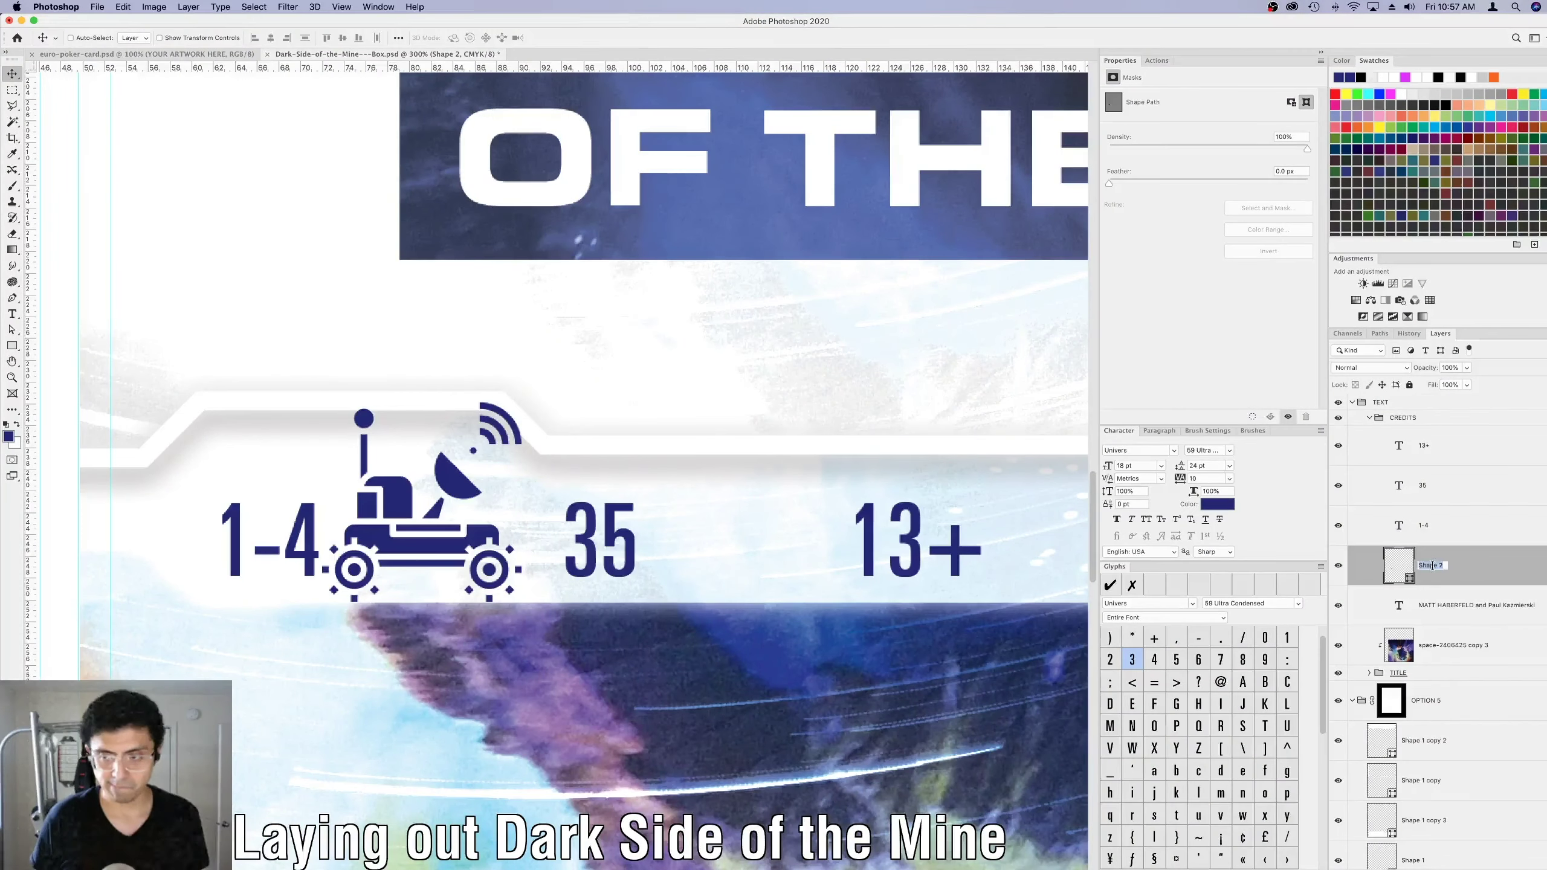
Rename the icon's shape layer Rover and scale the icon to about half size next to 1-4.
key(super+t)
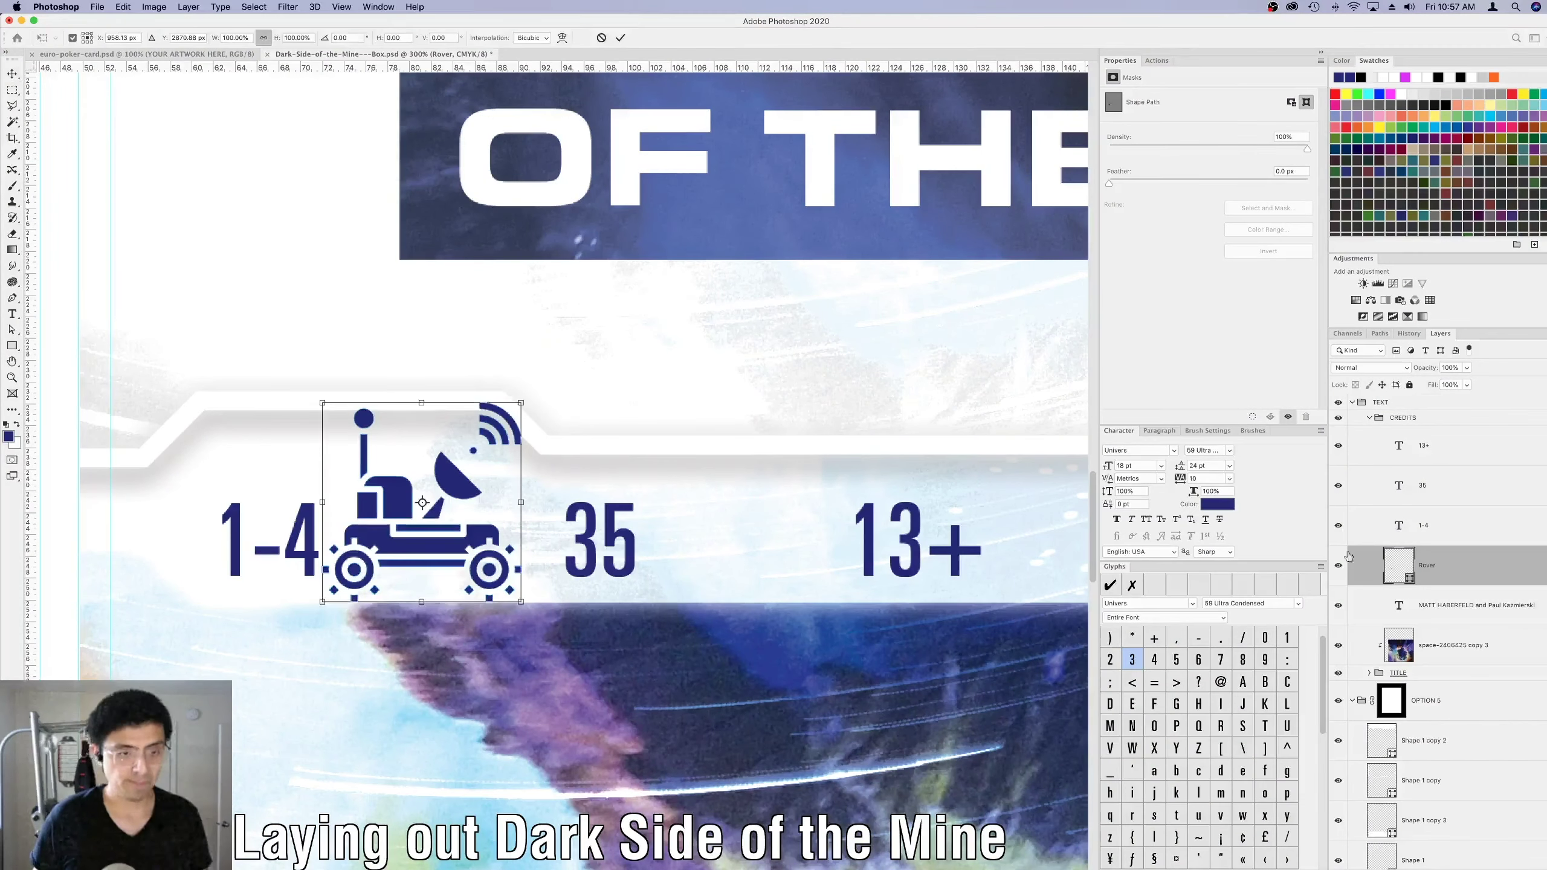
drag(521, 403, 421, 501)
key(Return)
Switch to Chrome, search the Noun Project for clock, and download a solid round clock icon as SVG.
key(super+Tab)
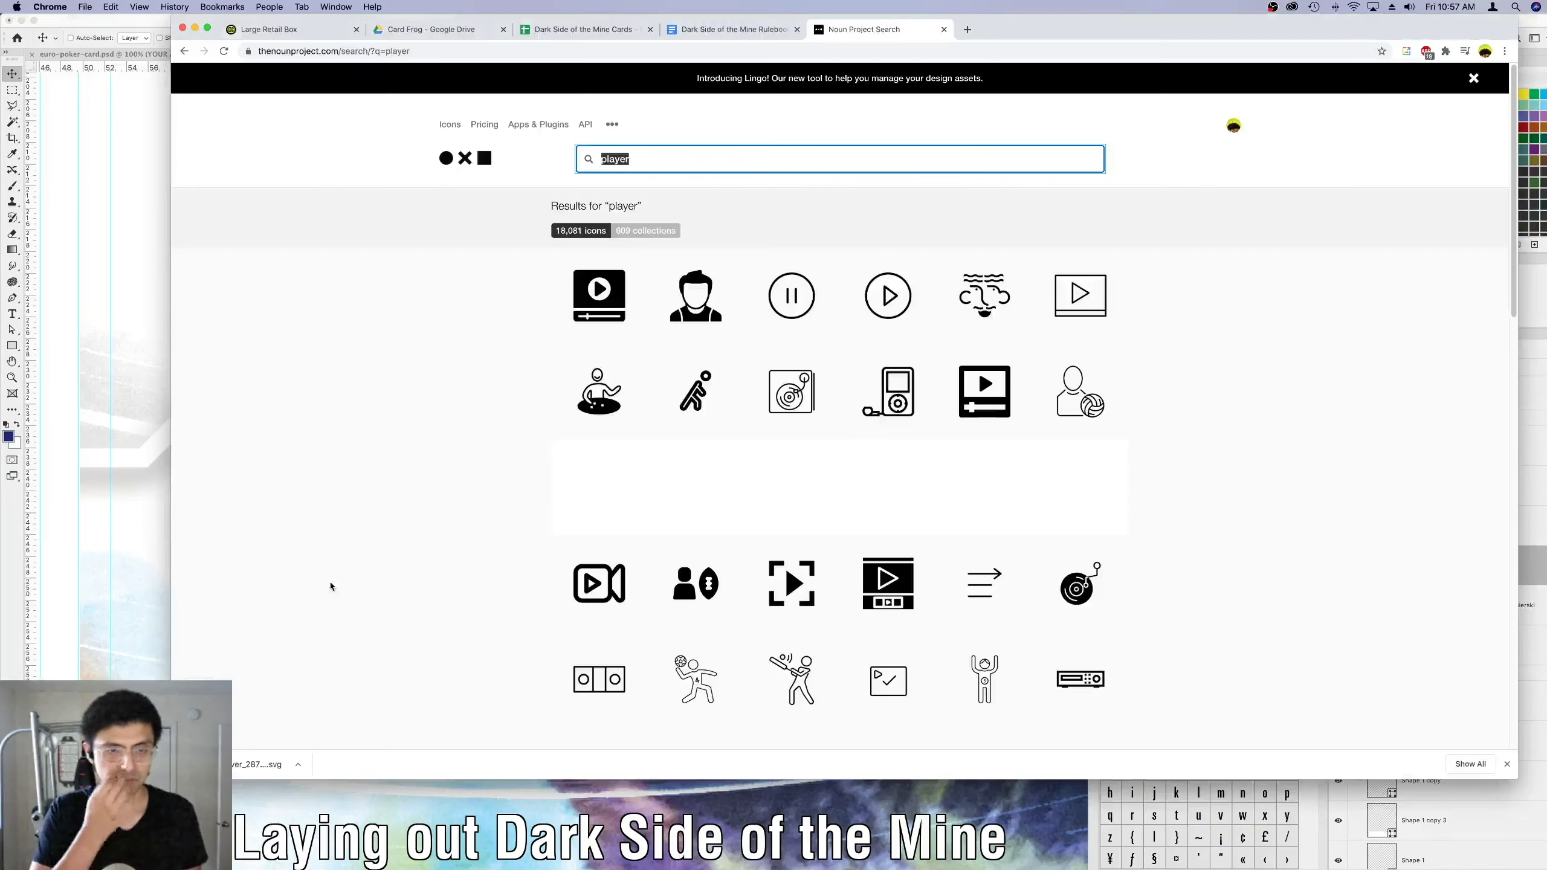
text(clock)
key(Return)
click(603, 299)
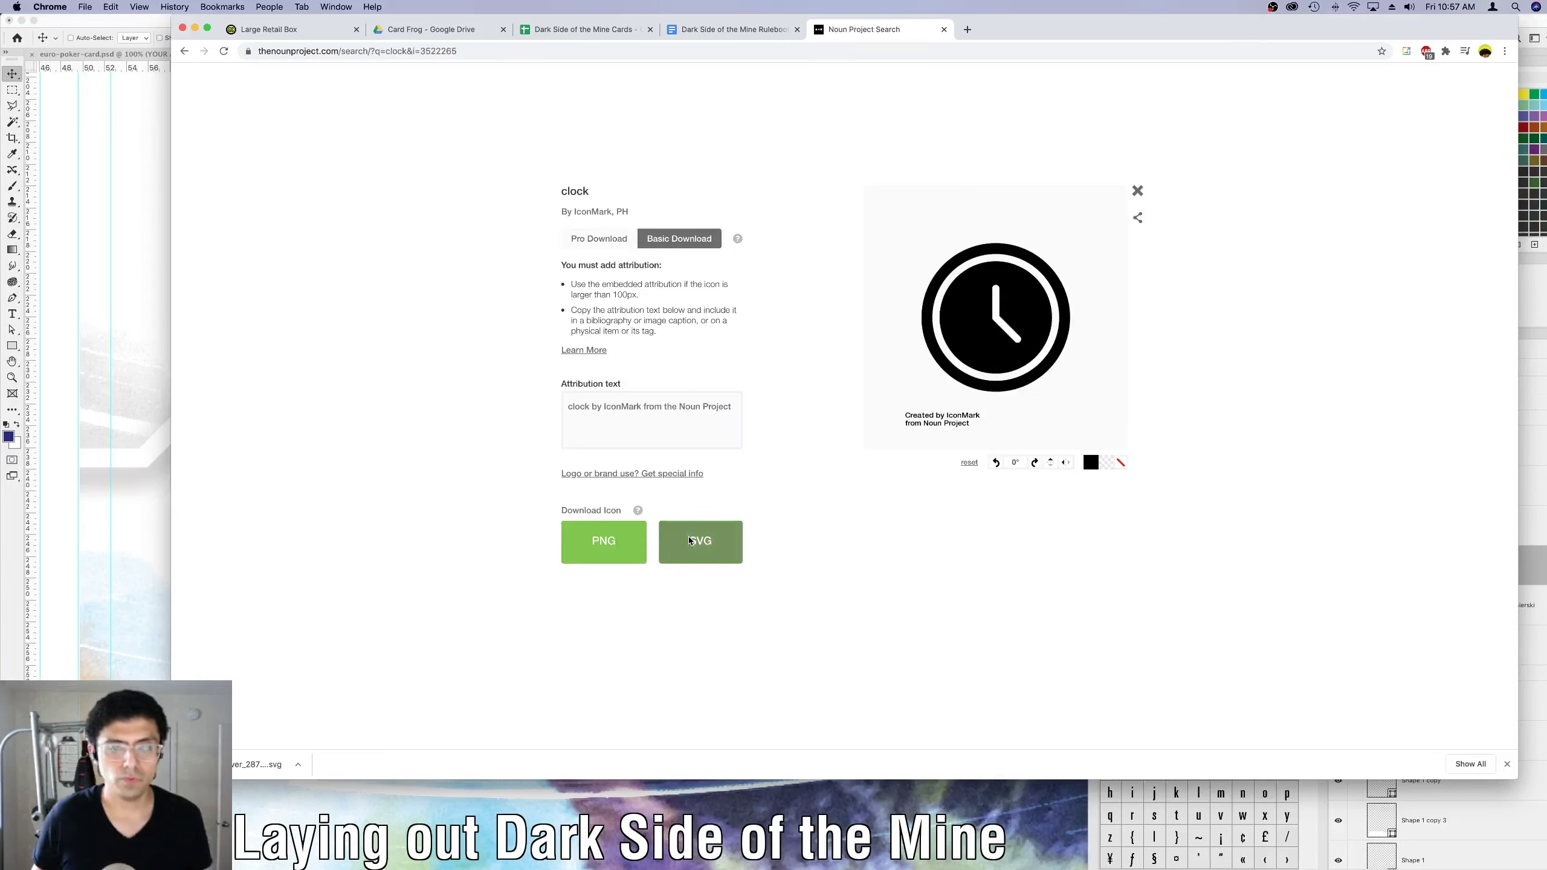
click(689, 540)
key(Return)
click(298, 764)
click(341, 808)
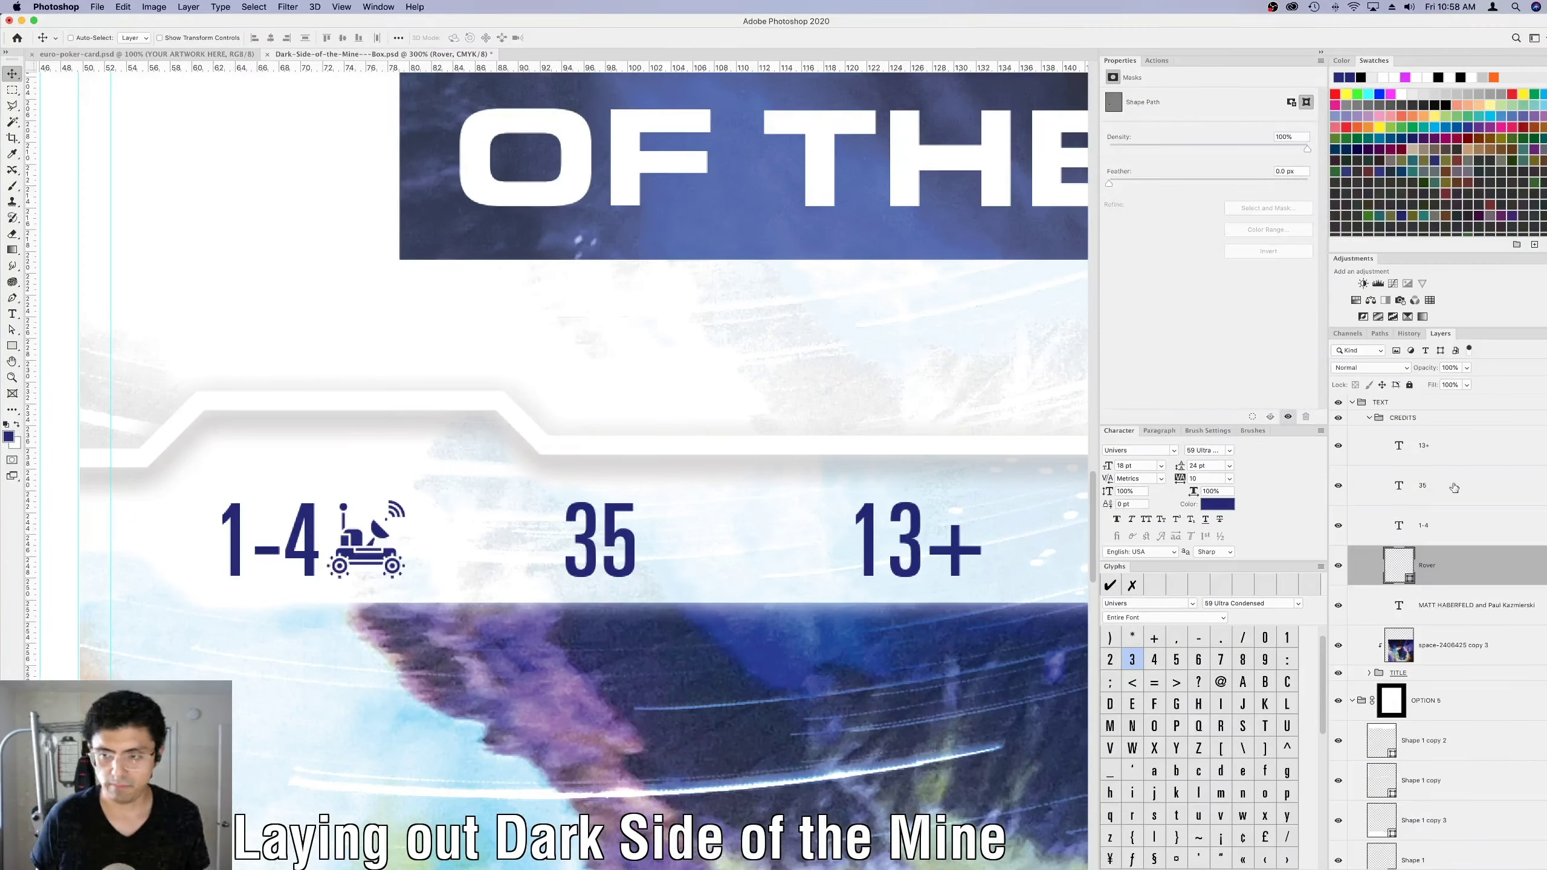
Paste the clock icon as a shape layer and scale it to fit beside the 35 label.
key(super+v)
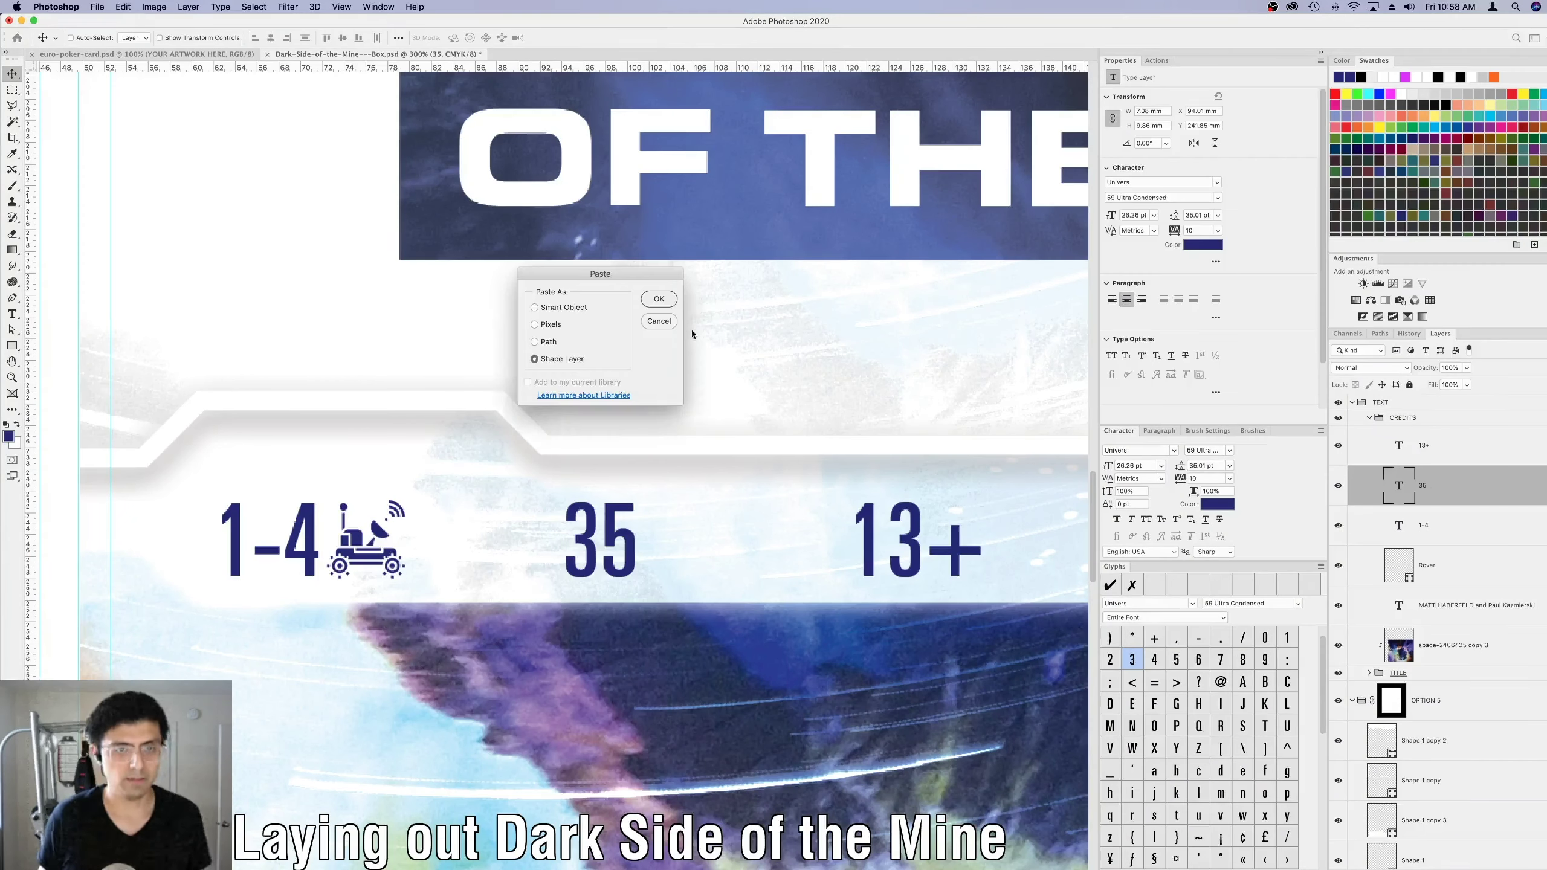
key(Return)
drag(407, 315, 724, 503)
key(super+t)
key(Return)
Move the 35 label with its clock icon and the 13+ label left to tighten their spacing.
drag(639, 542, 551, 541)
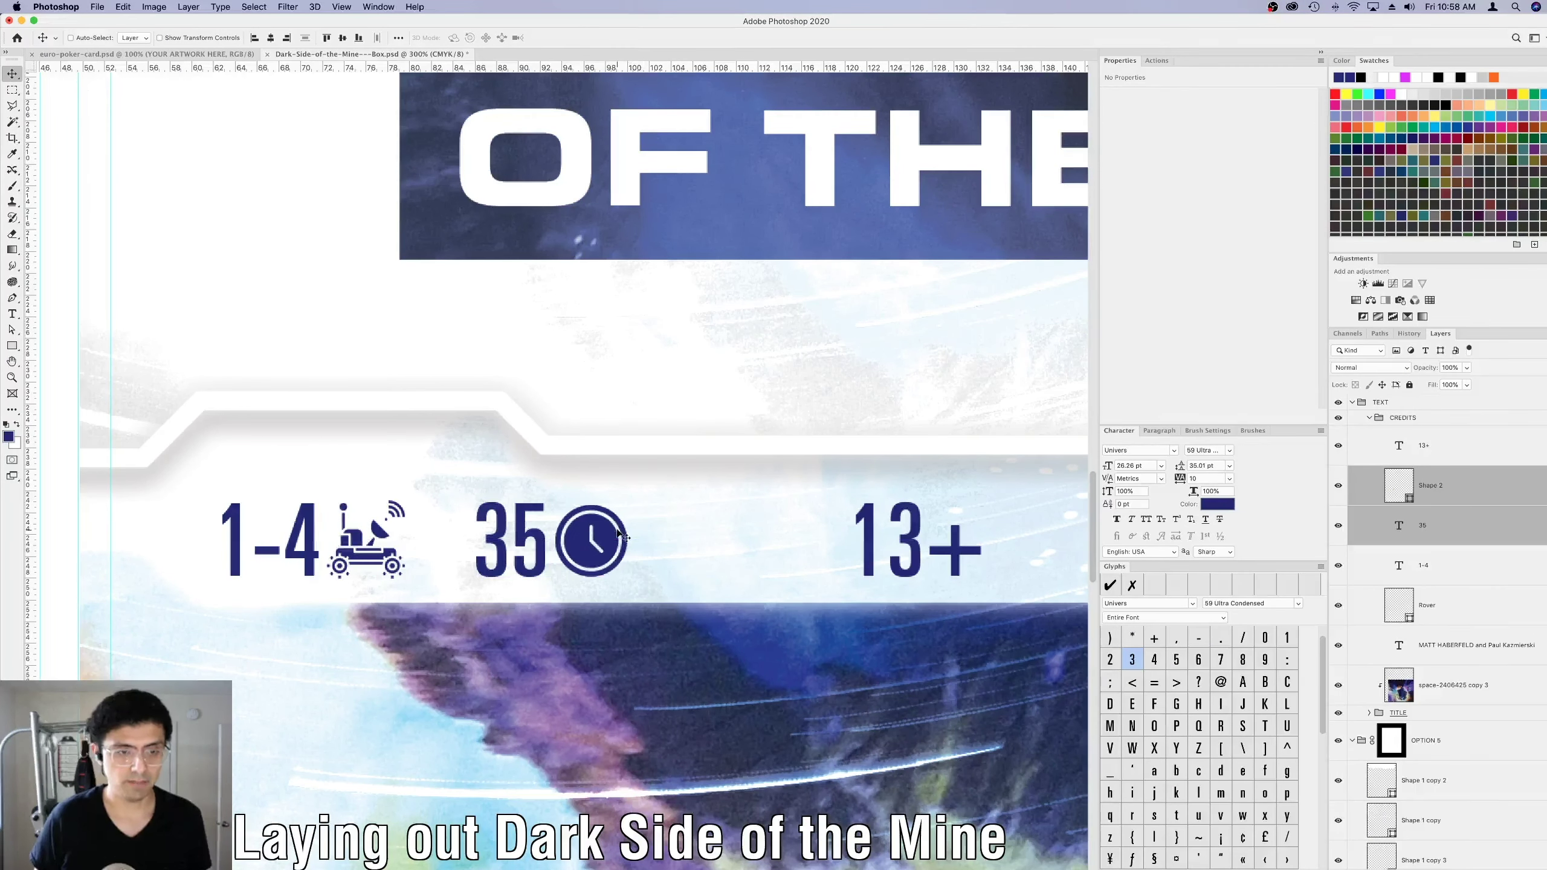
drag(919, 539, 837, 539)
drag(837, 539, 764, 539)
Switch to Chrome and search the Noun Project for birthday cake.
key(super+Tab)
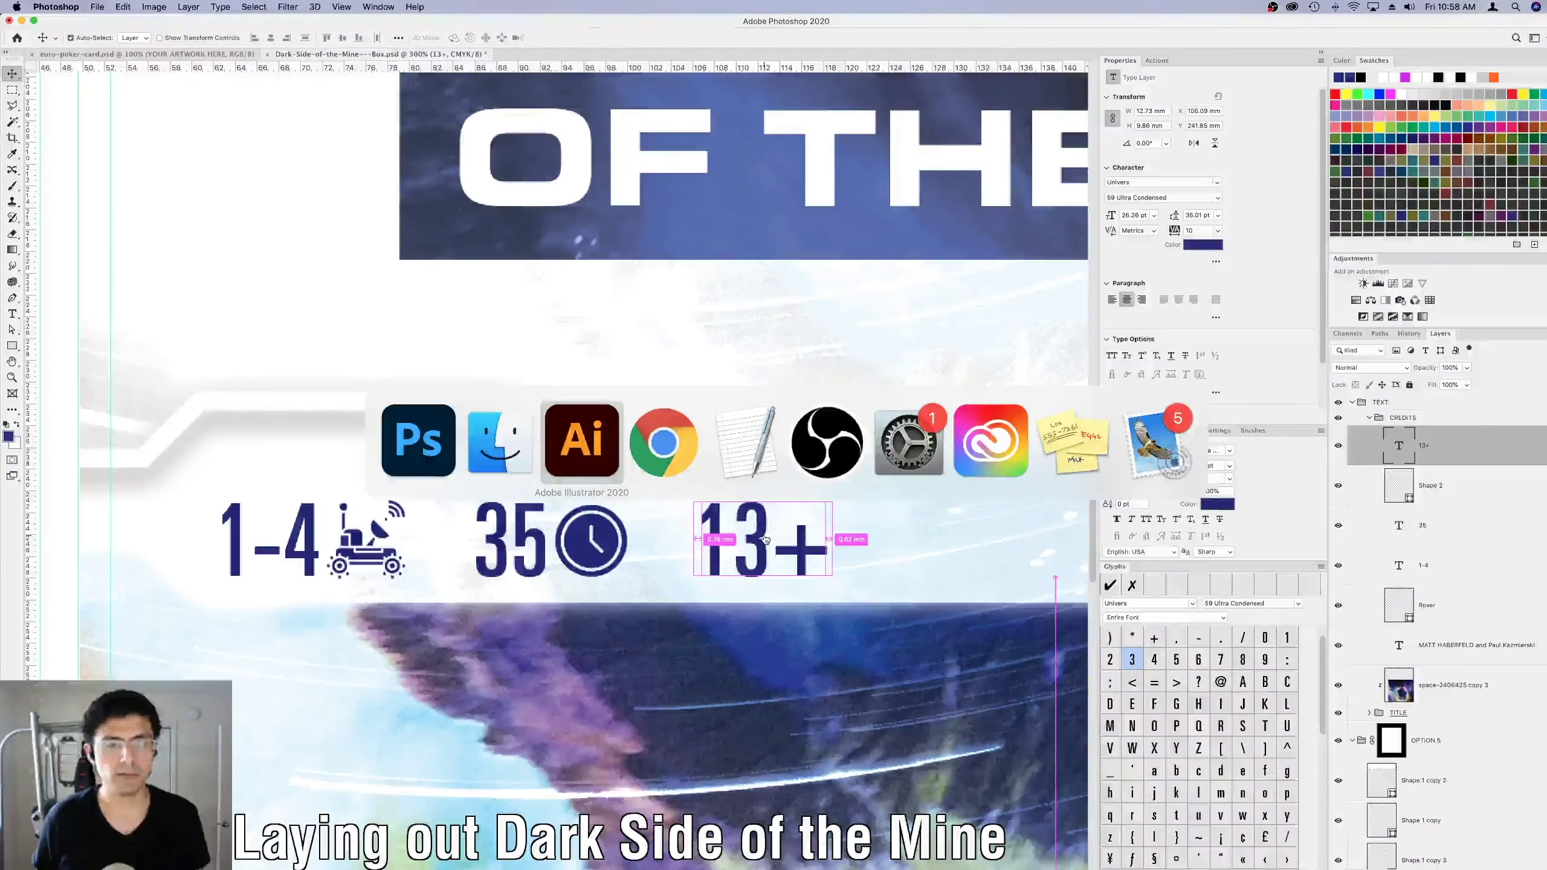
key(super+Tab)
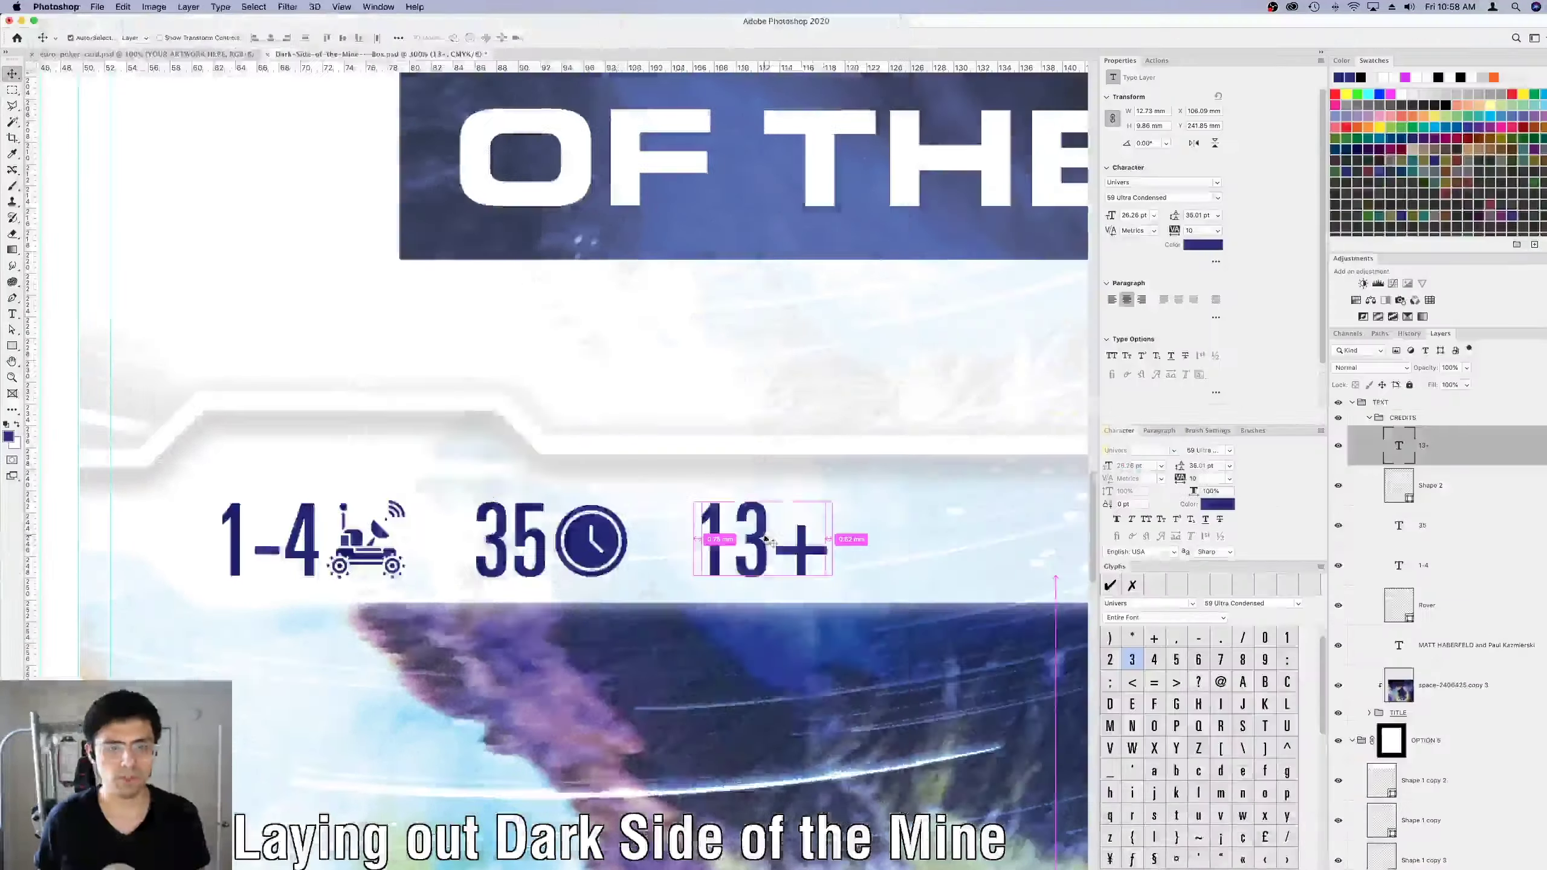
click(631, 164)
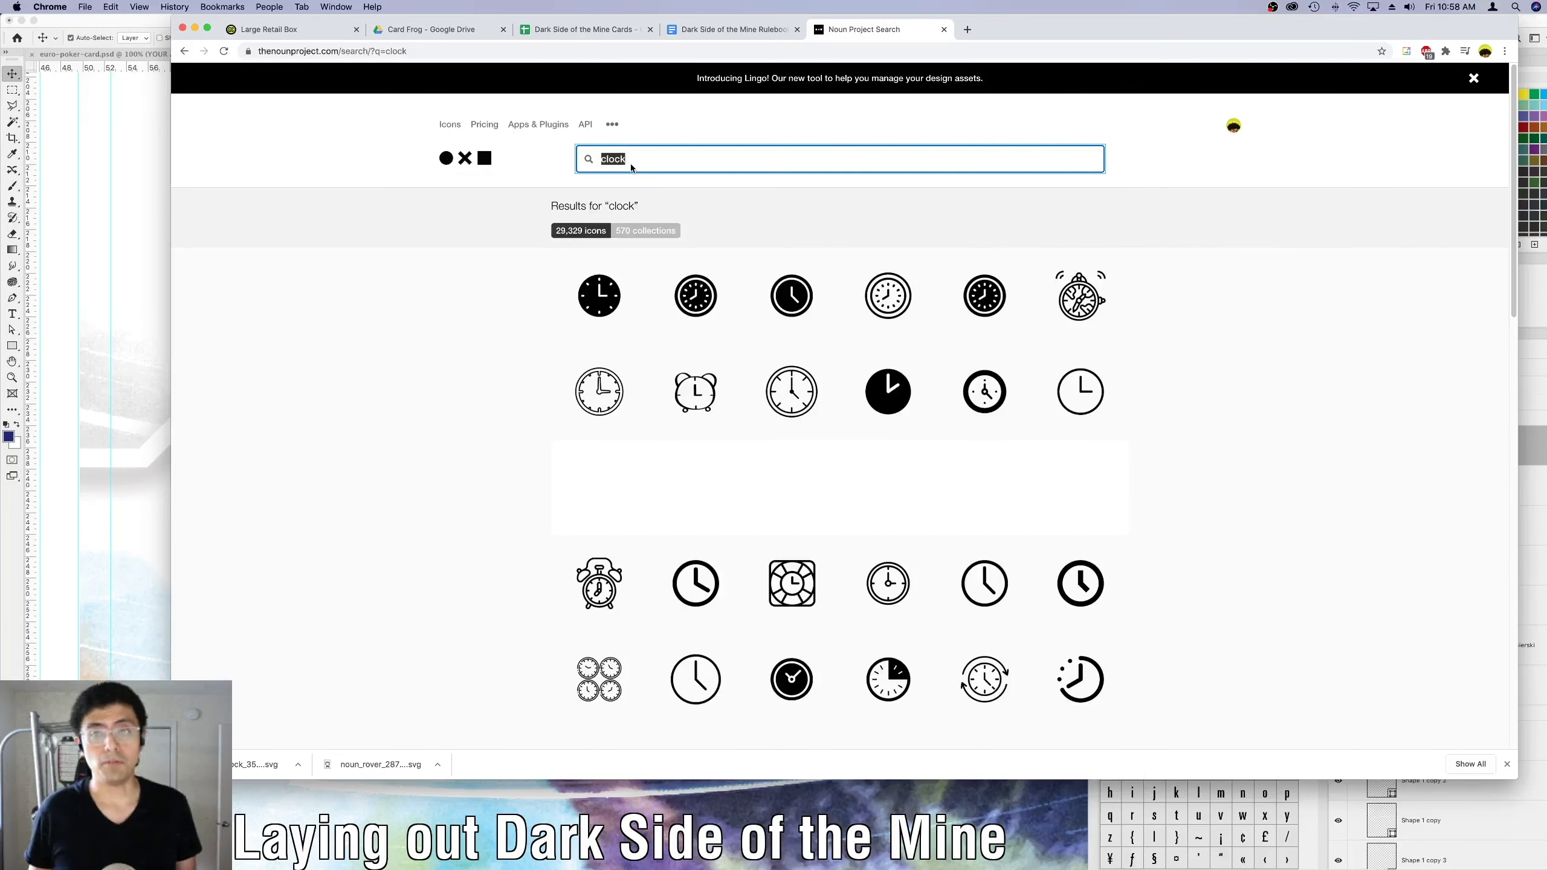
text(birthday cake)
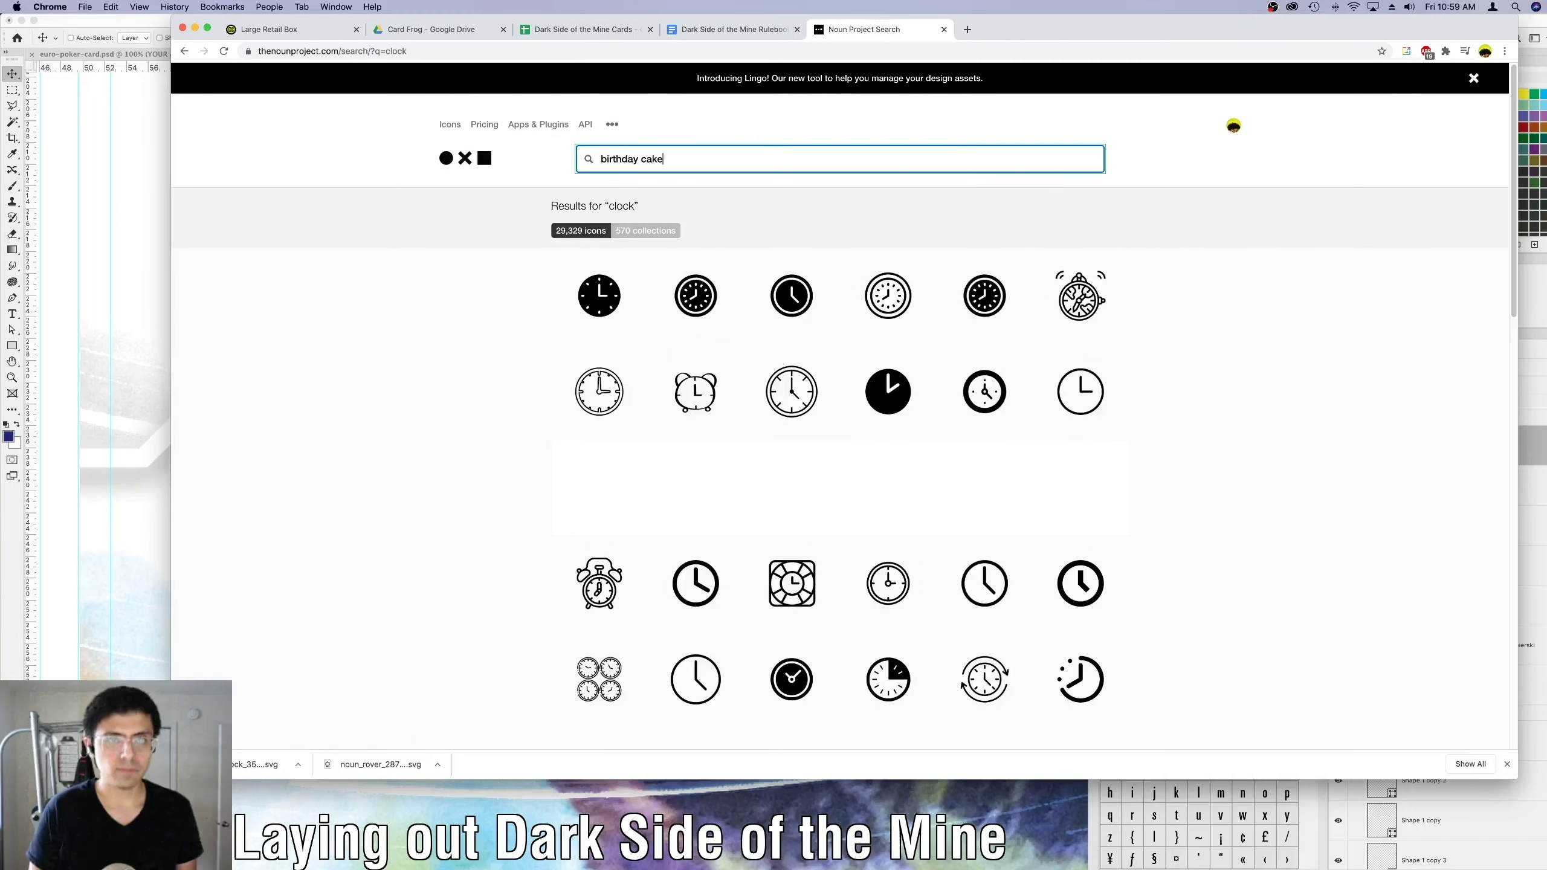
key(Return)
Search the Noun Project for age and get the child-and-elder icon as a Basic Download SVG.
triple_click(626, 160)
text(age)
key(Return)
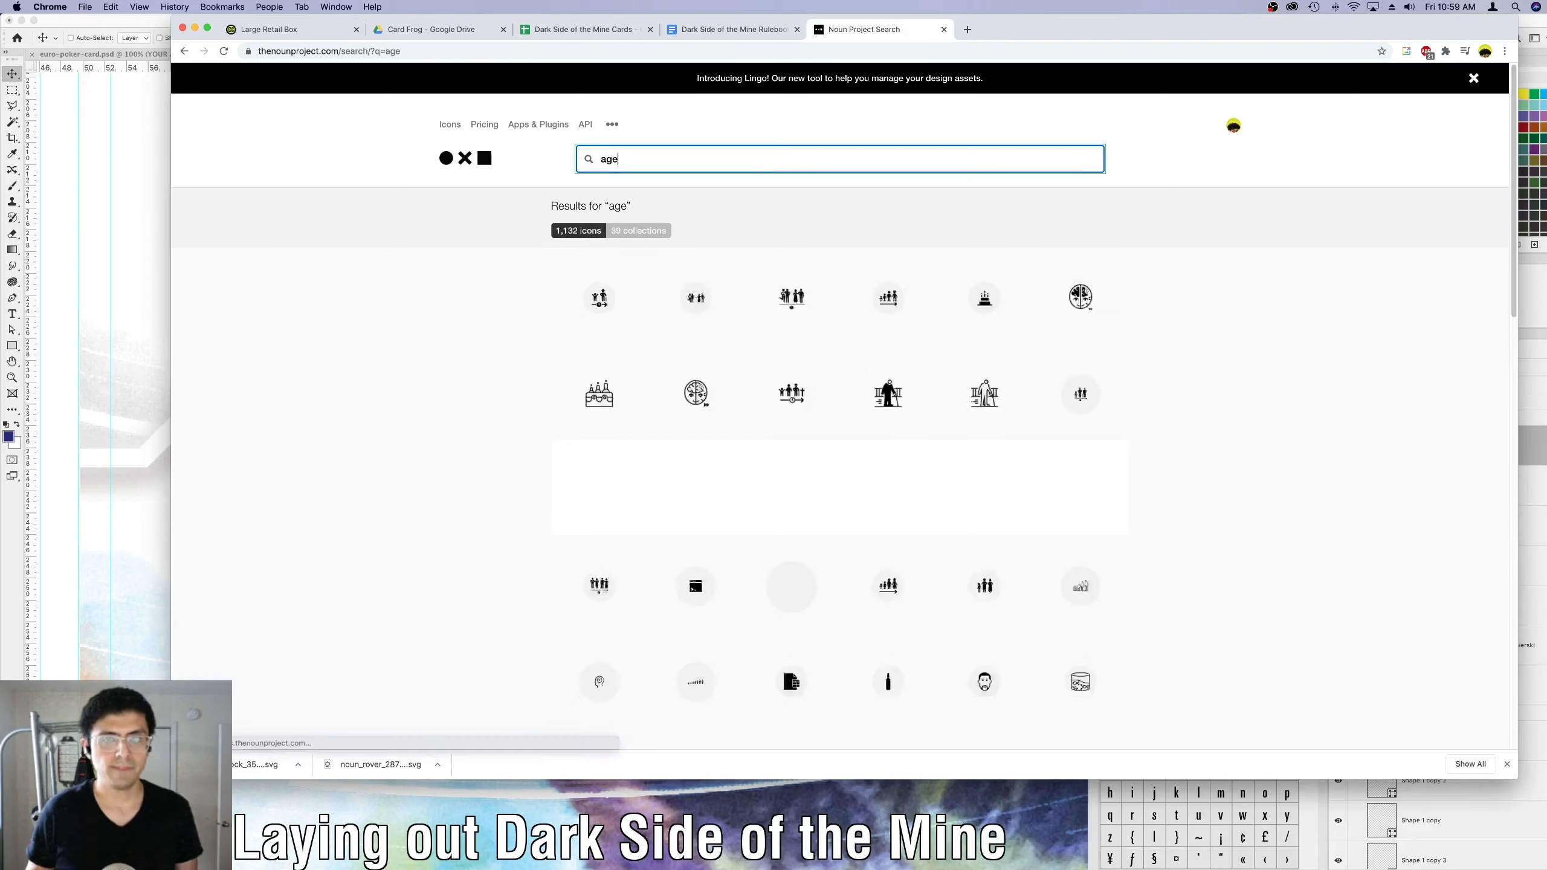
click(597, 295)
click(645, 275)
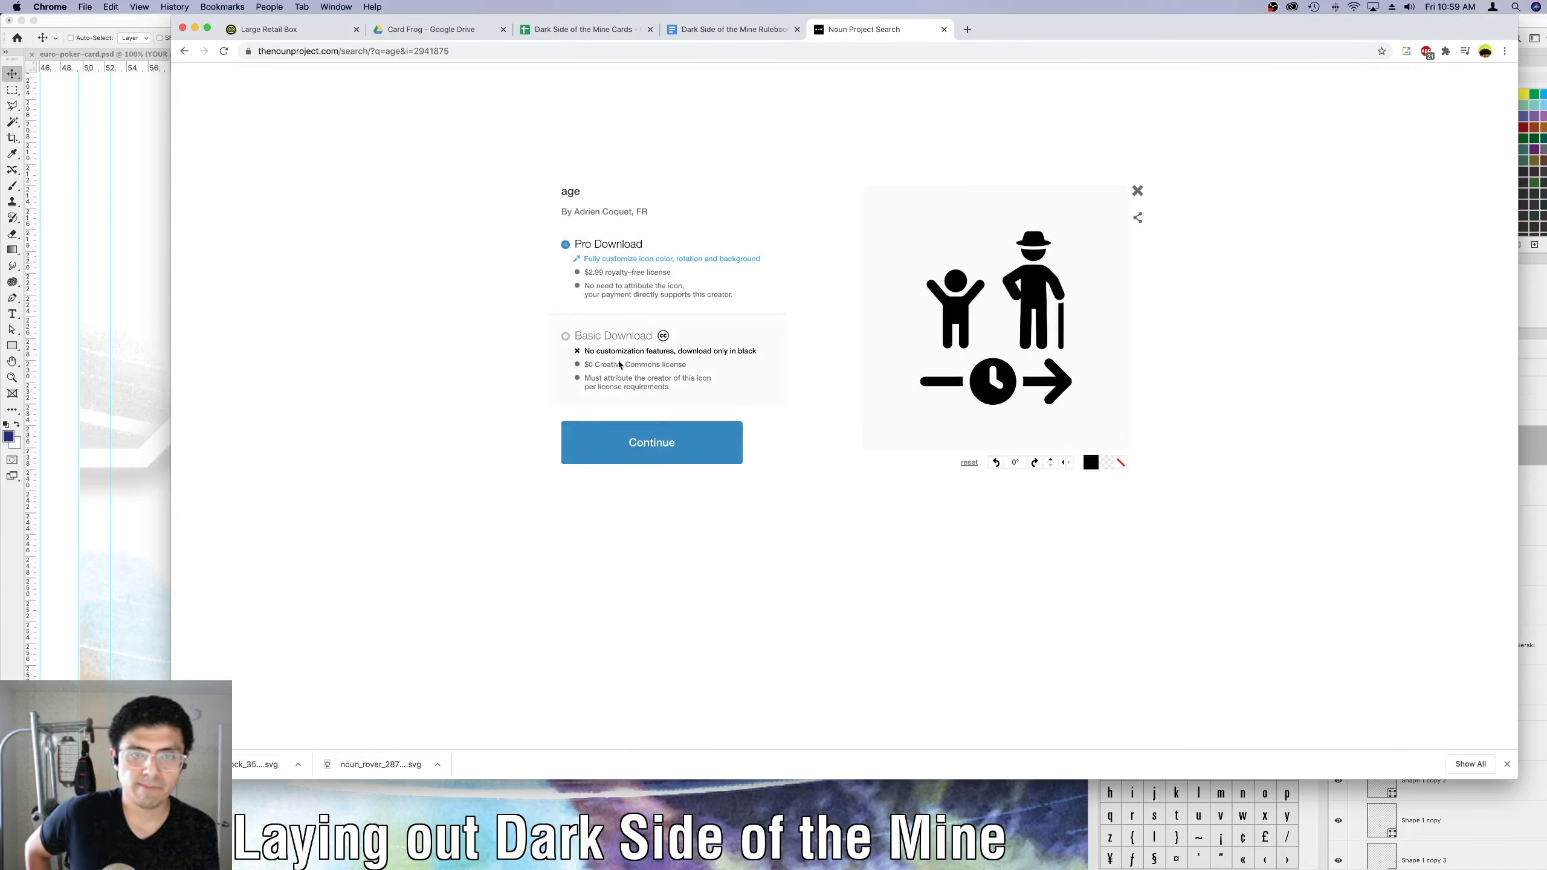
click(564, 336)
click(652, 442)
click(700, 540)
key(Return)
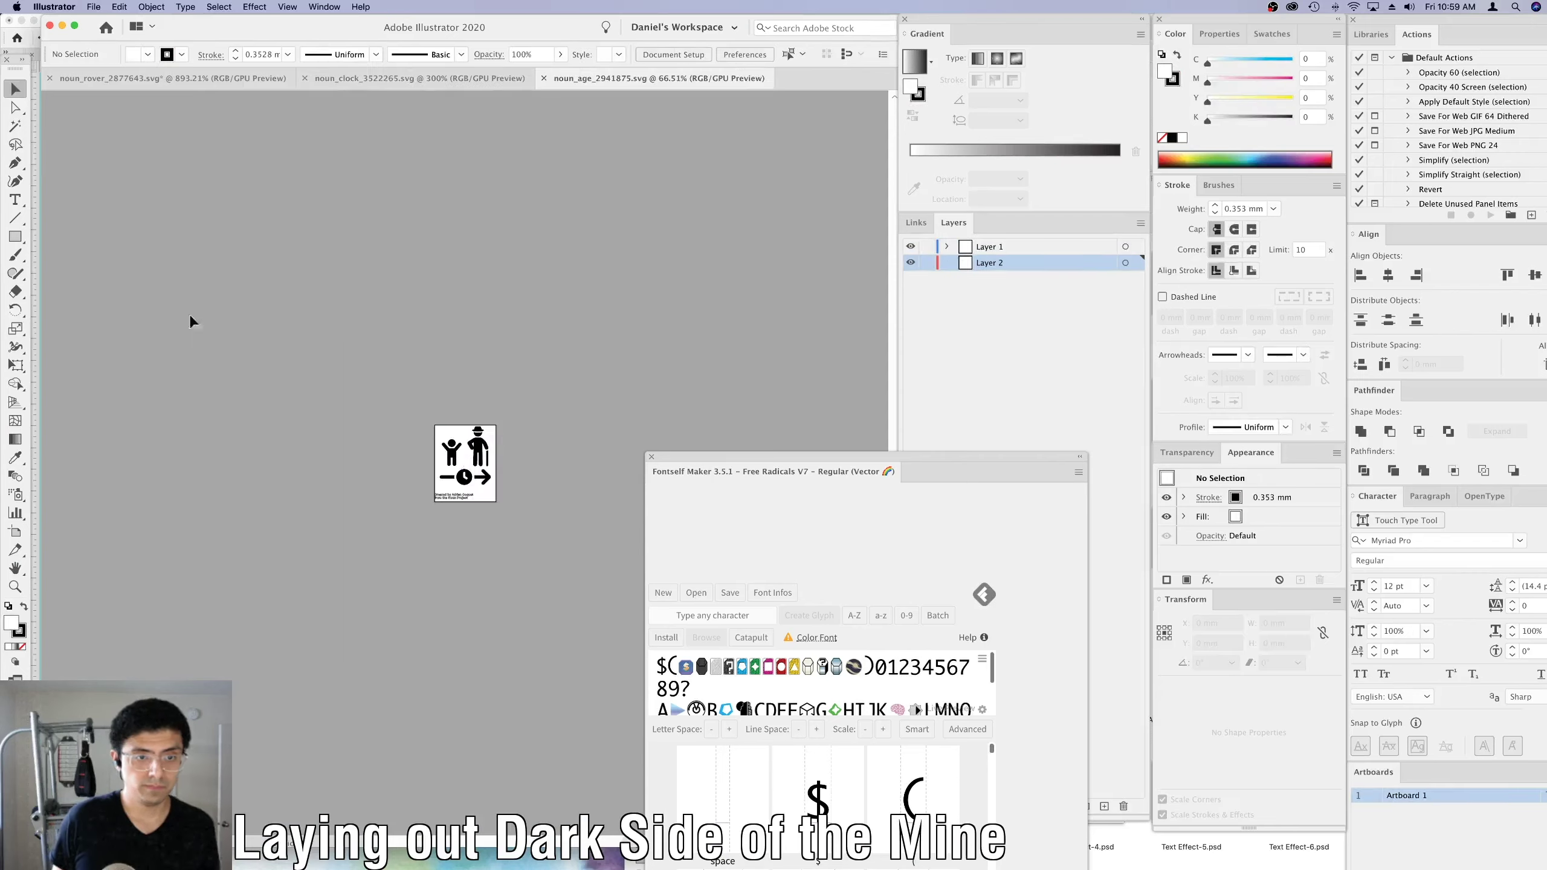
Copy the child and elder figures from the age icon in Illustrator and return to Photoshop.
key(super+a)
click(946, 246)
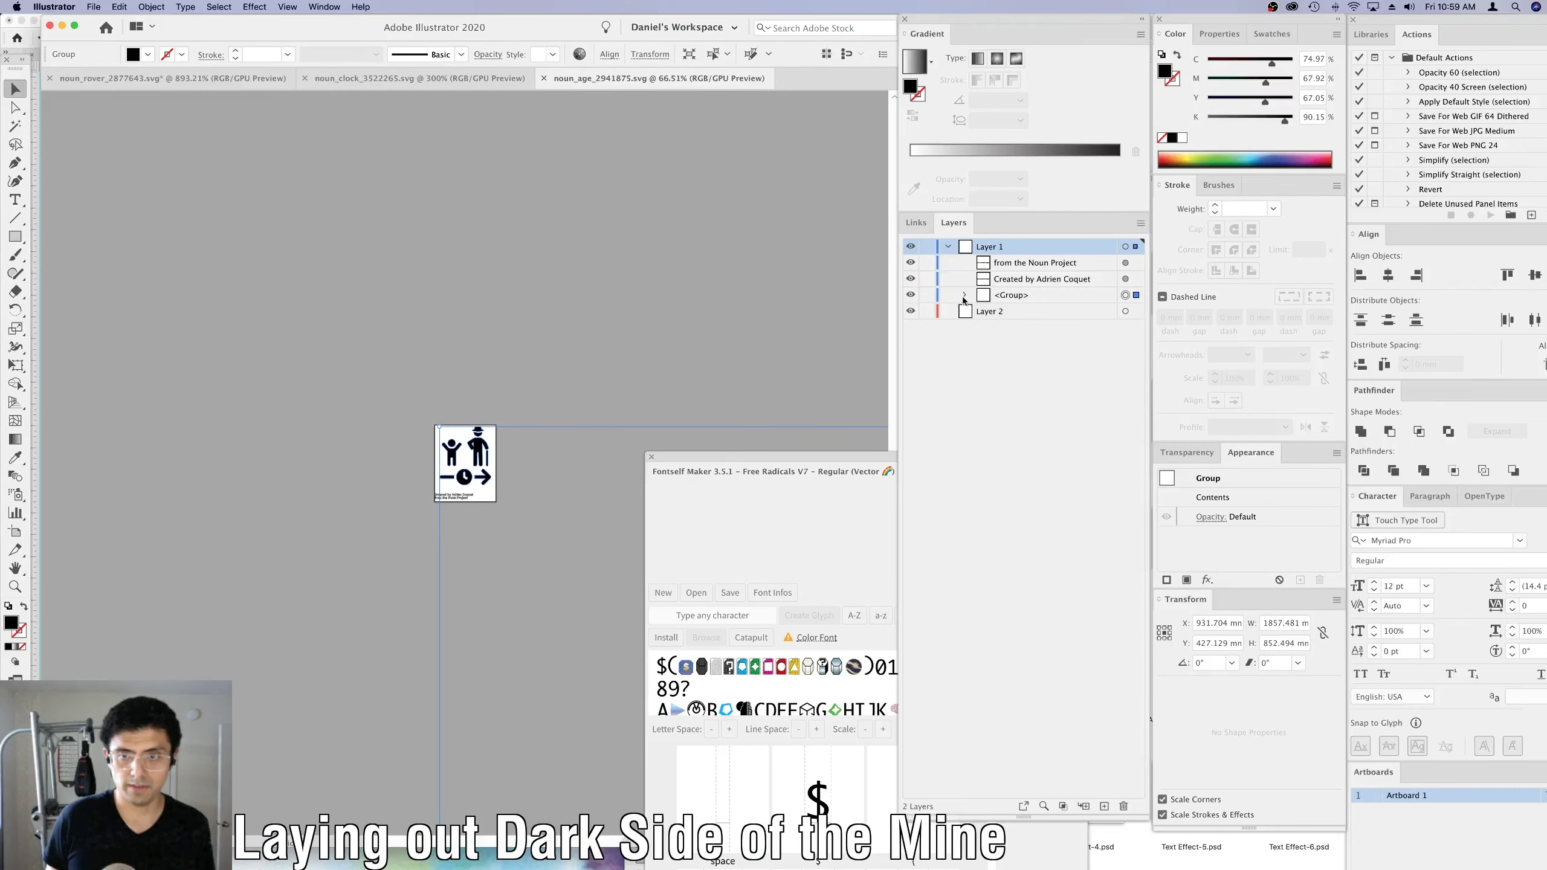
key(super+Tab)
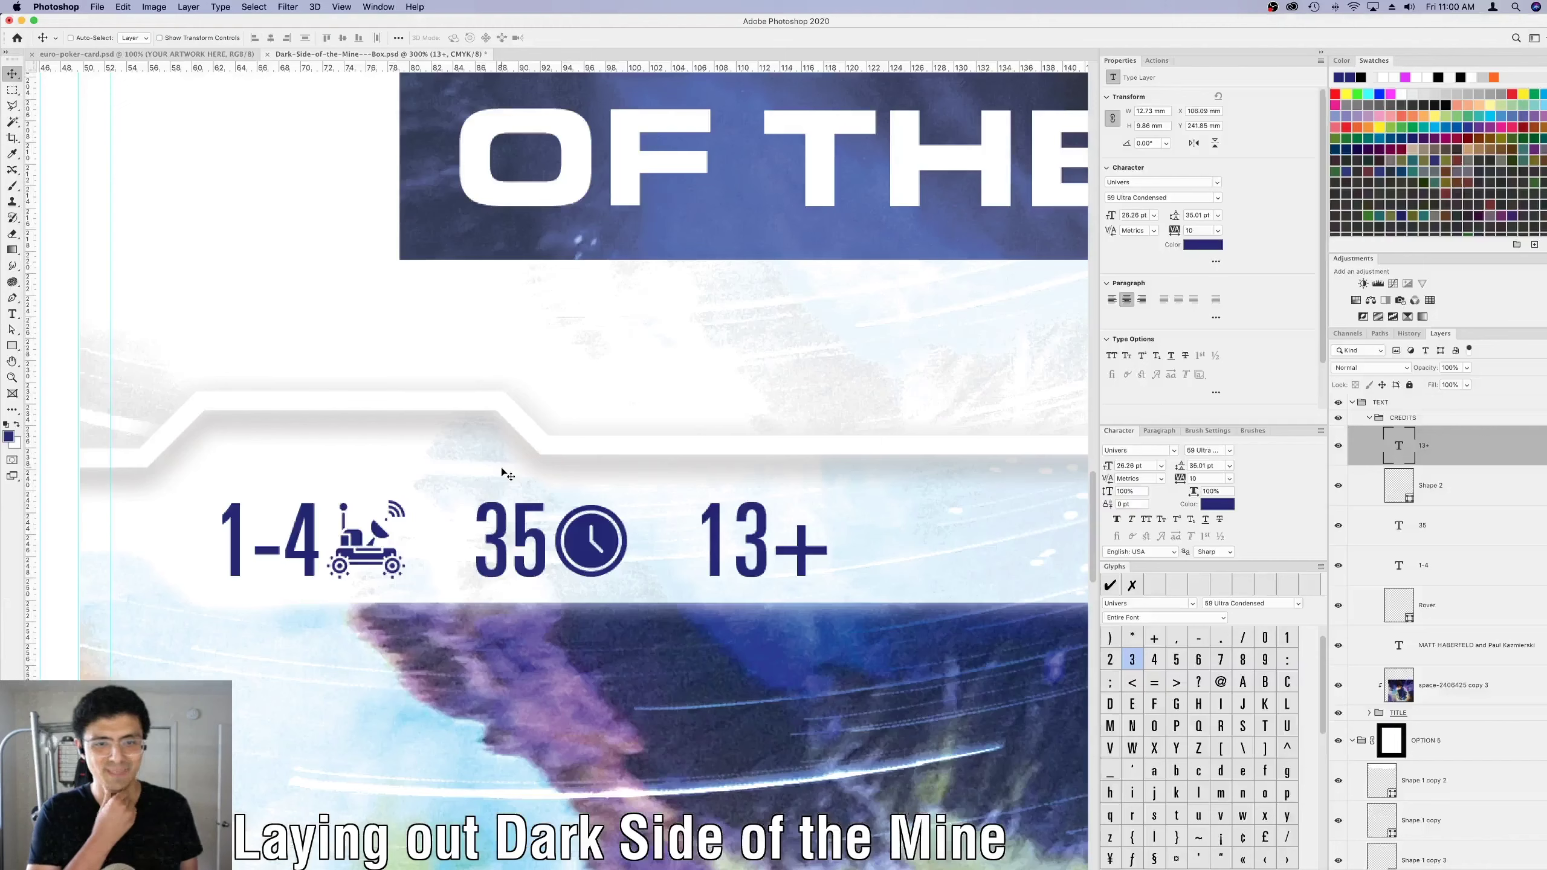
Paste the child and elder figures as a shape and scale them to fit beside the 13+ label.
key(super+v)
drag(414, 348, 588, 493)
drag(656, 596, 875, 596)
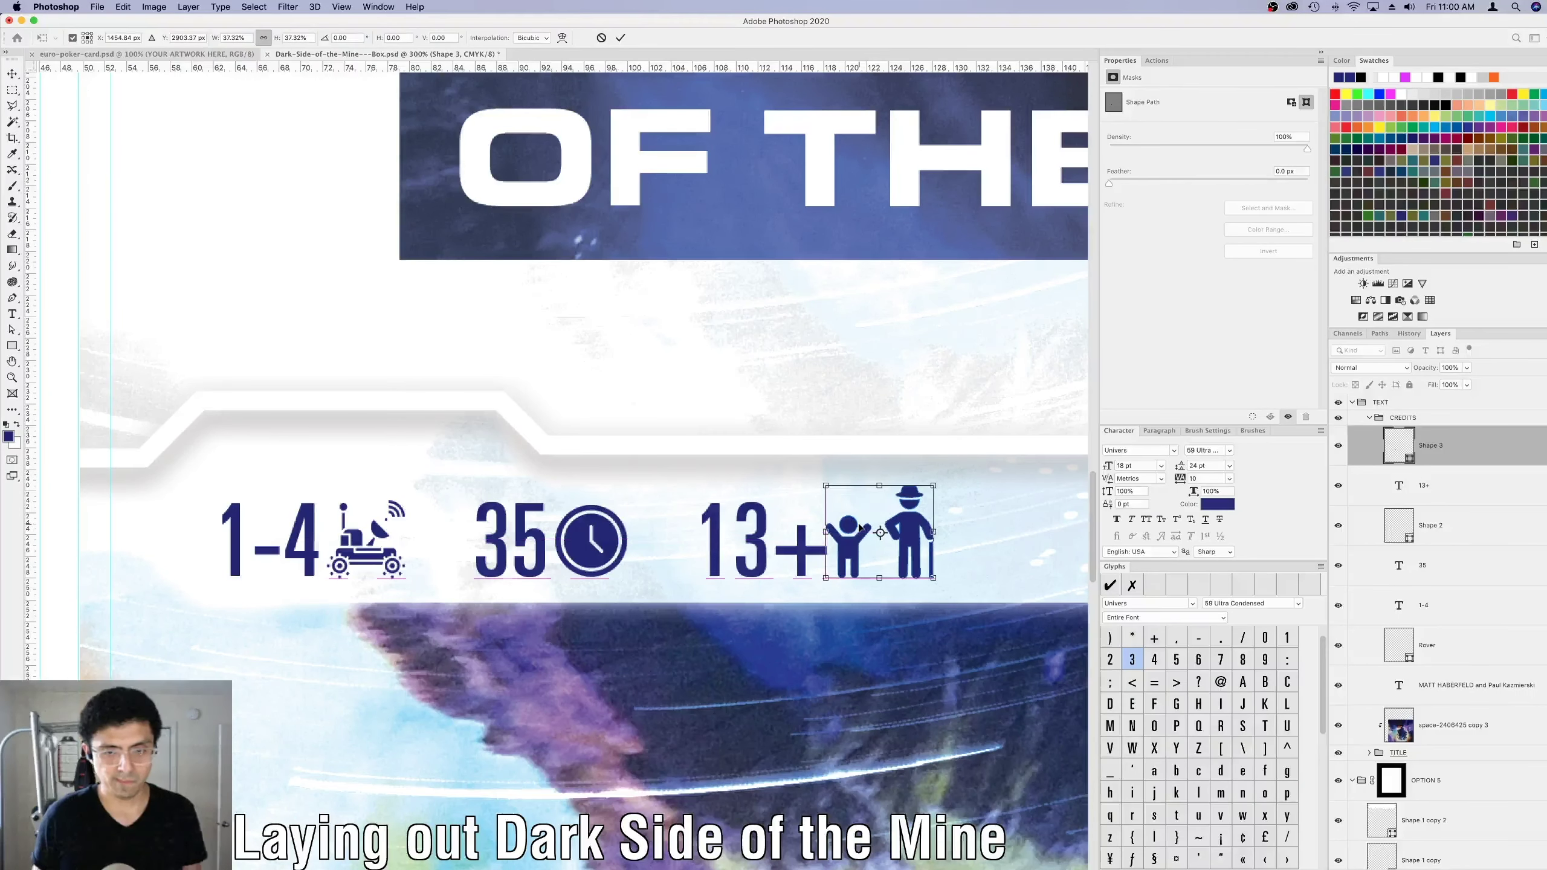
key(a)
key(super+t)
drag(934, 485, 919, 501)
key(Return)
Finish placing the age figures and rename the clipped shape behind the player info as PLAYER TIME INFO BACKGROUND.
key(super+0)
scroll(1449, 609, down, 5)
click(1449, 677)
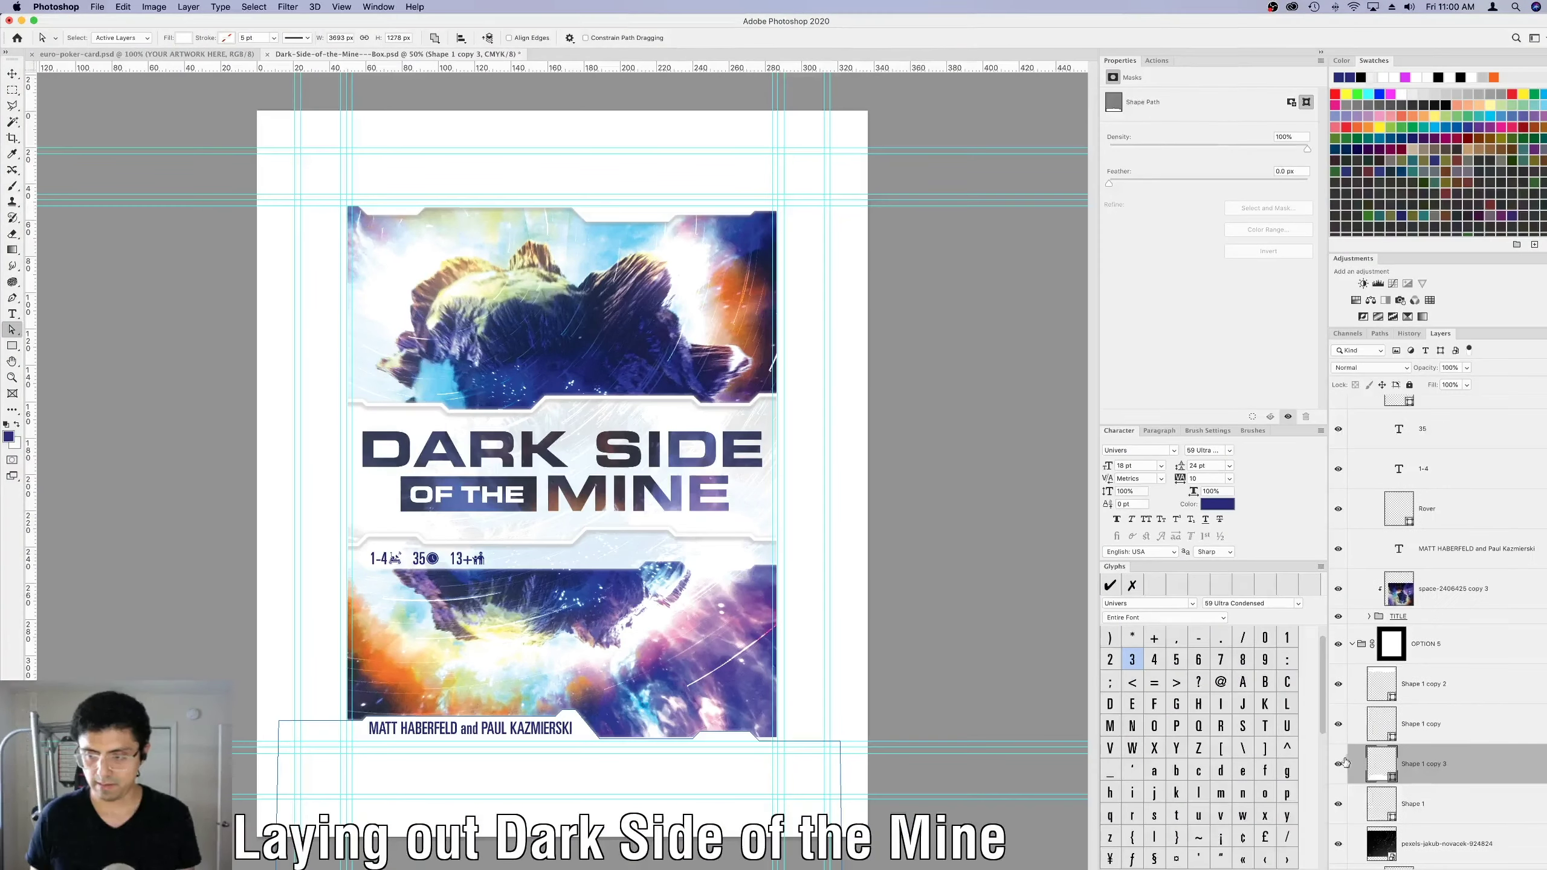
key(v)
double_click(1441, 717)
text(PLAYER TIME INFO BACKGROUND)
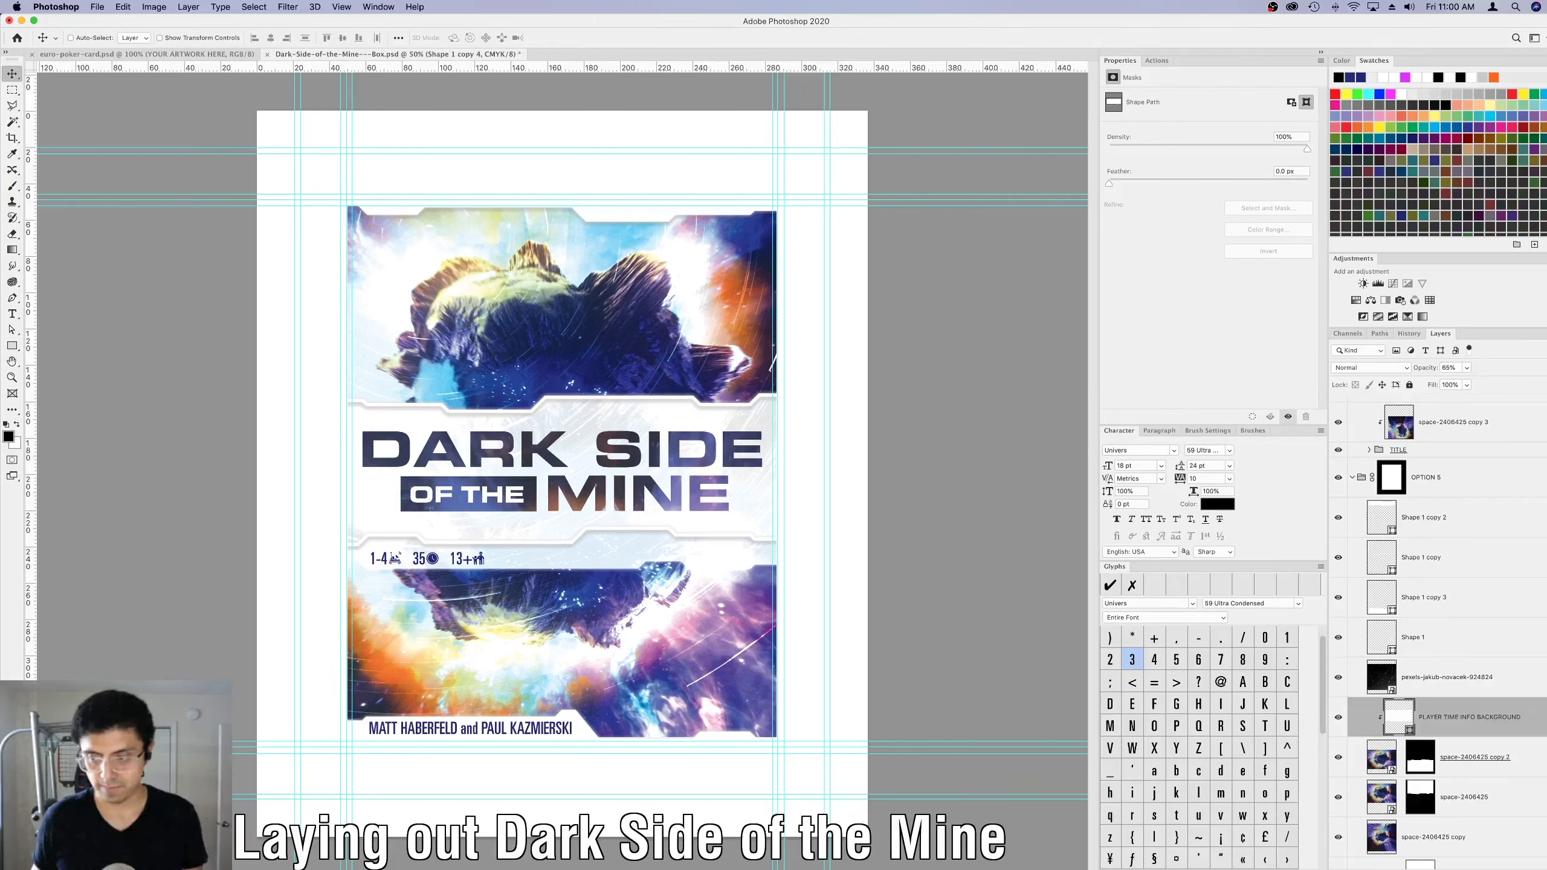
key(Return)
Raise the right-hand lower points of the PLAYER TIME INFO BACKGROUND shape to the title band's lower edge, ending the strip past the age figures.
key(a)
drag(589, 530, 702, 603)
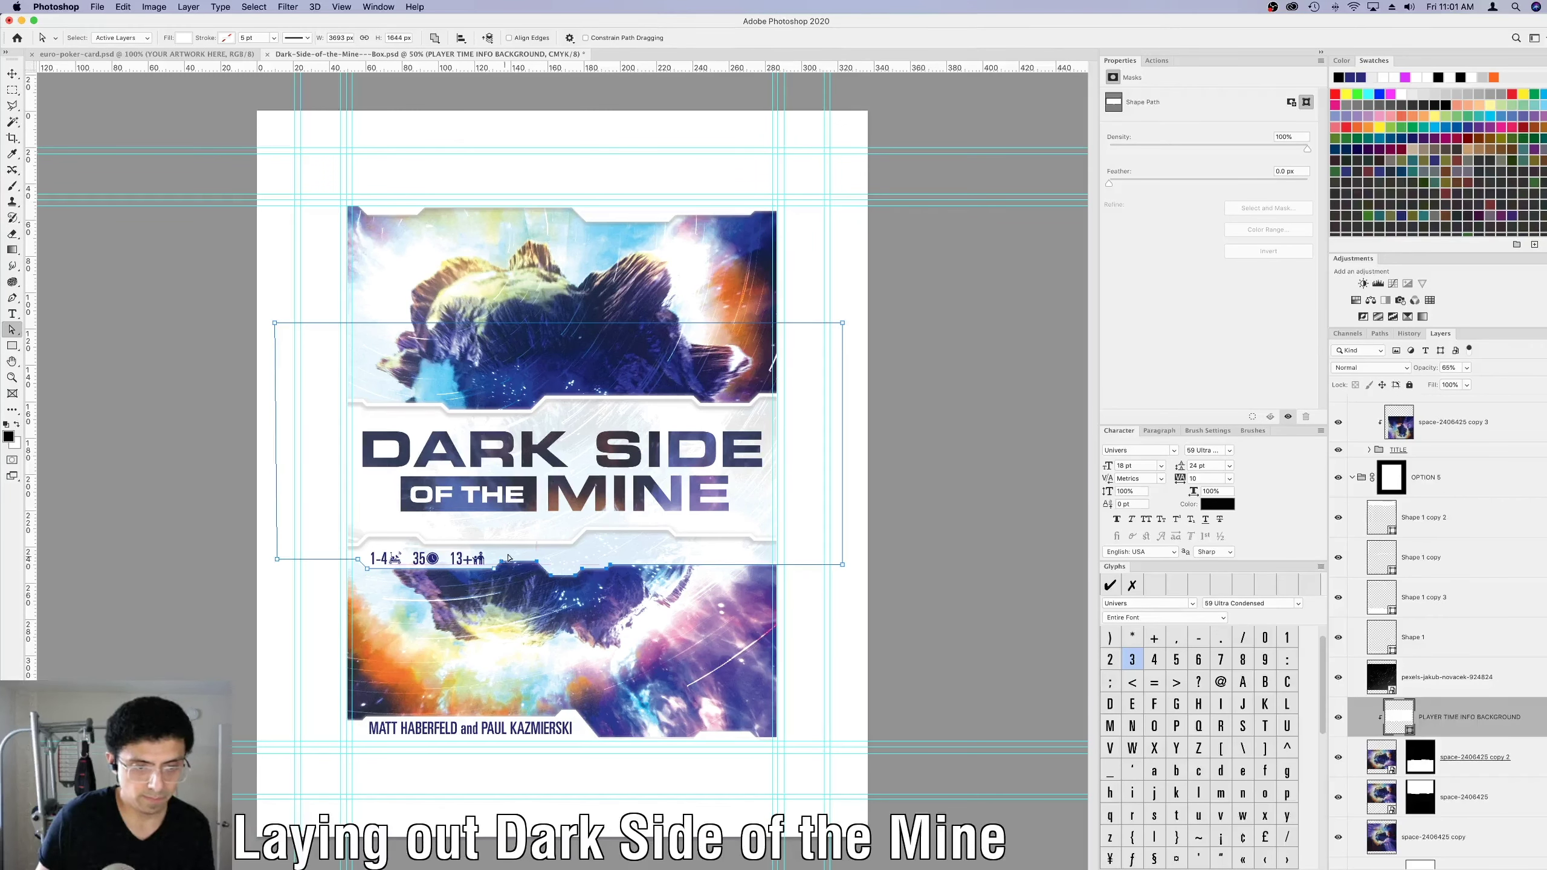
drag(528, 539, 528, 538)
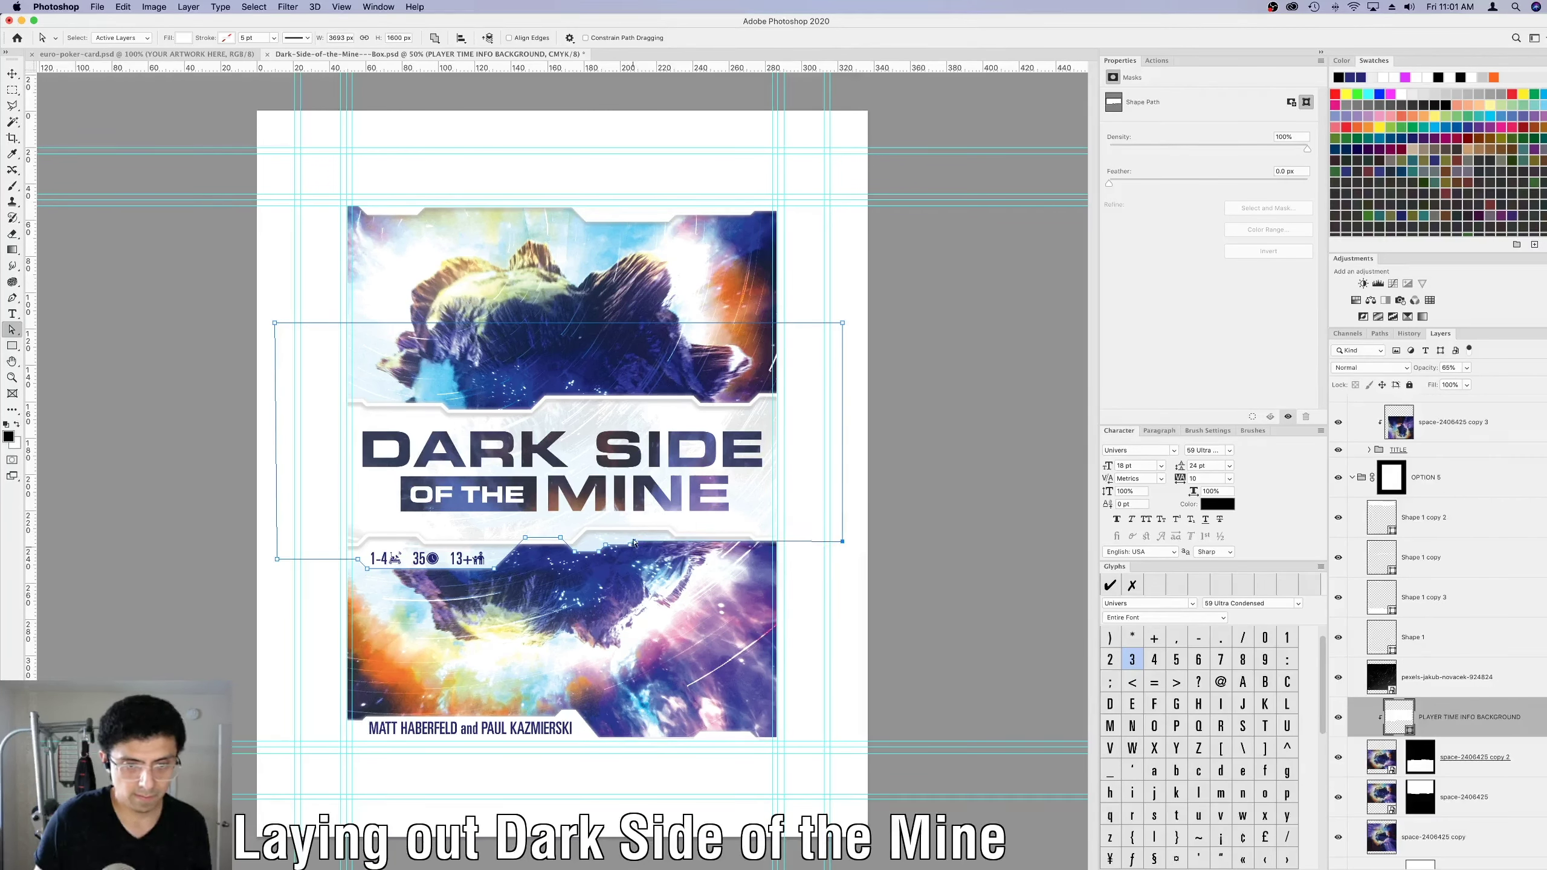
key(Return)
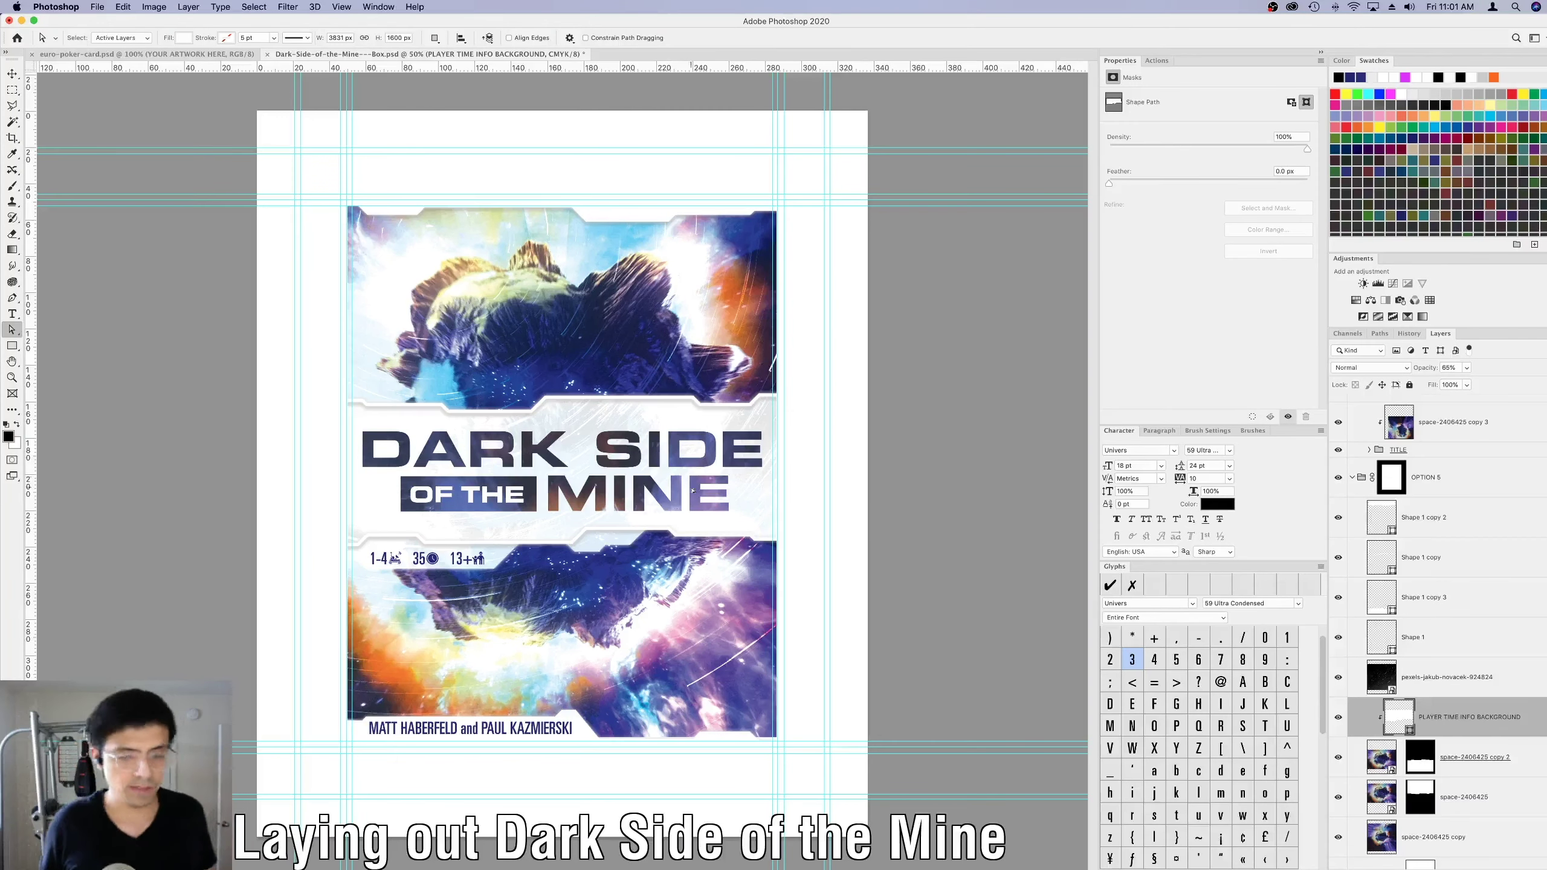
Group the player count, play time and age labels with their icons as PLAYER TIME INFO above CREDITS, and save the document.
scroll(1437, 487, up, 2)
click(1418, 433)
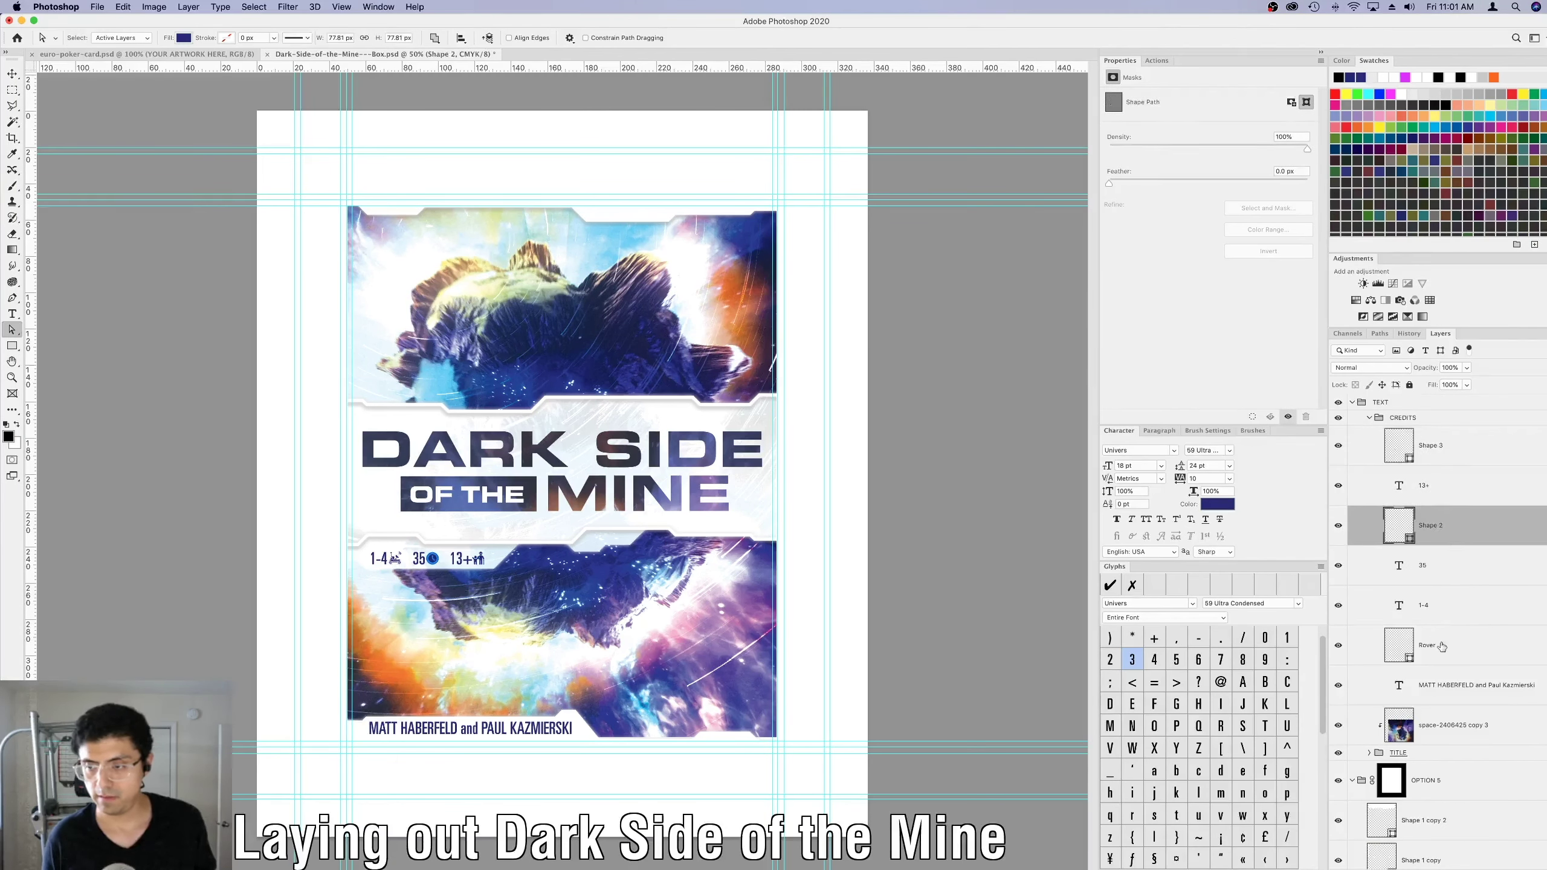
key(super+bracketright)
double_click(1402, 417)
click(1356, 564)
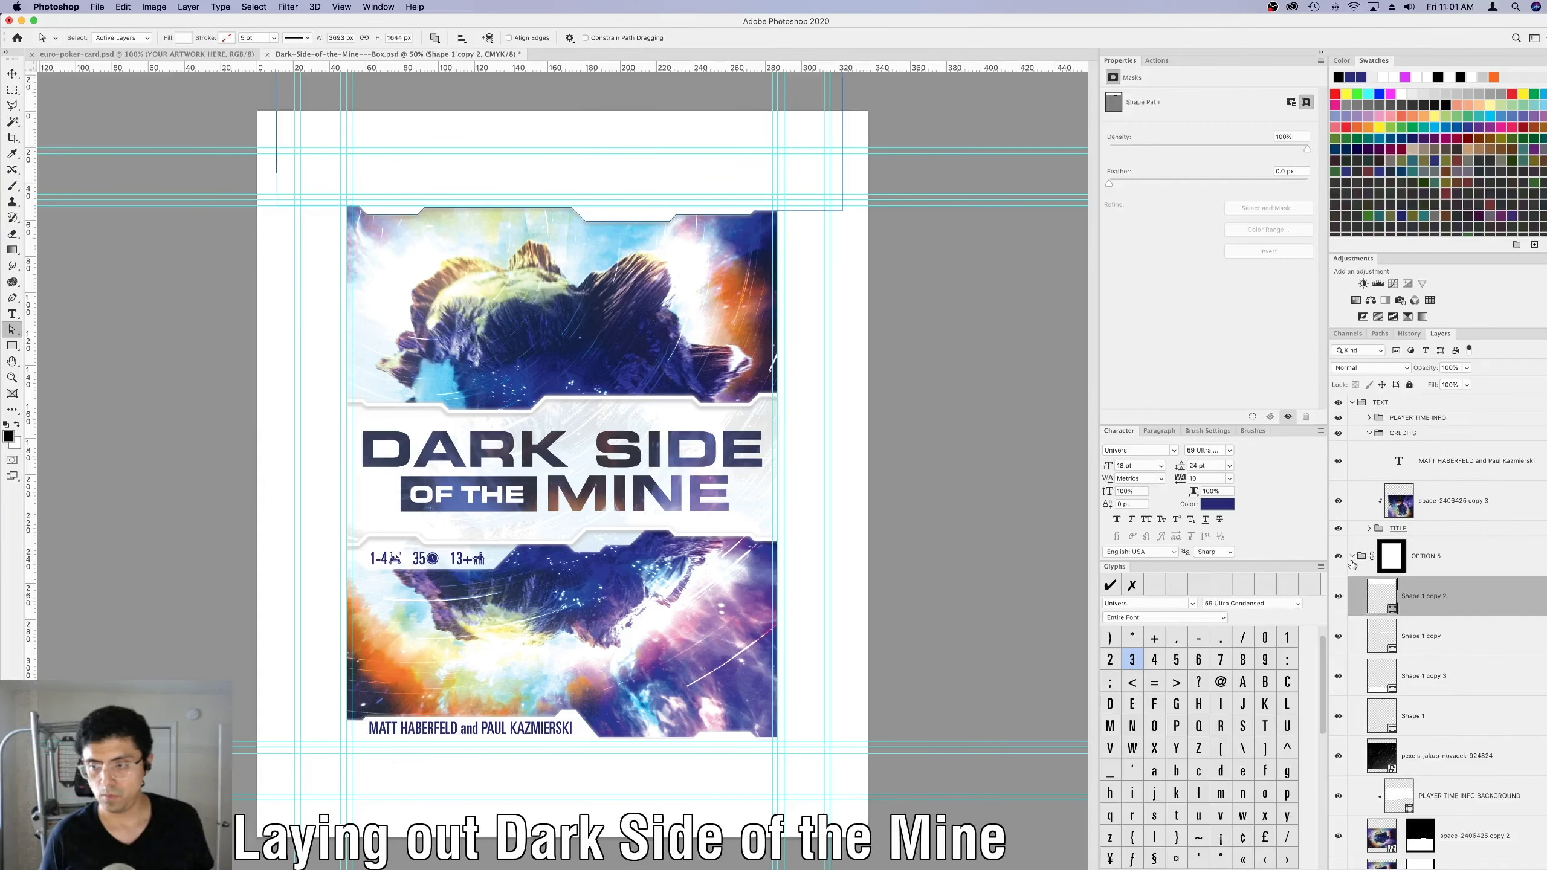
click(1351, 556)
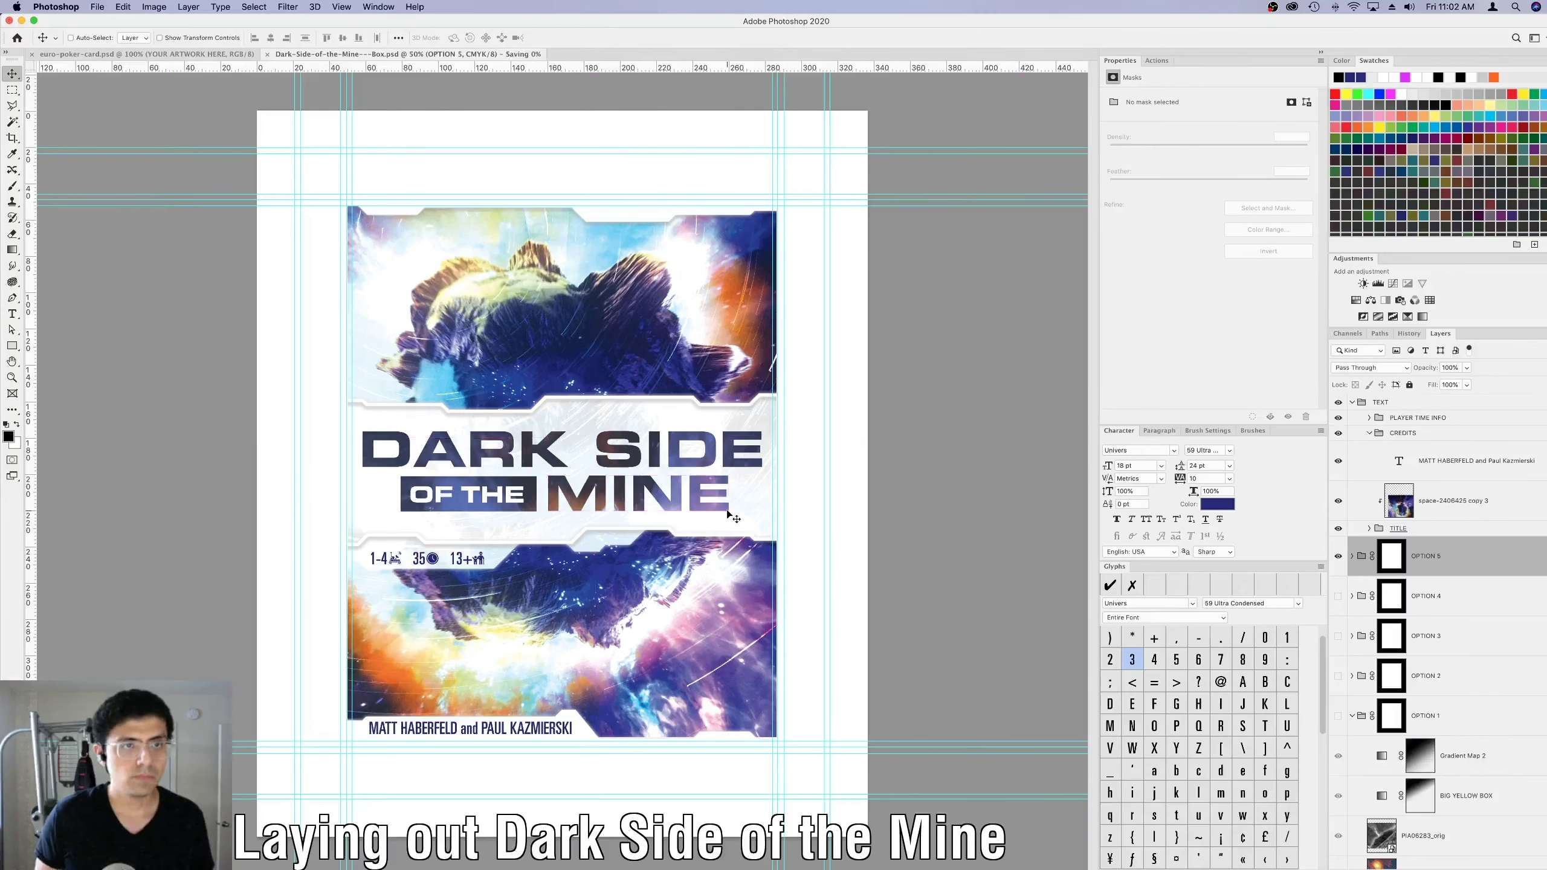
Duplicate the PLAYER TIME INFO BACKGROUND shape below space-2406425 copy 2 in OPTION 5, name the copy TAGLINE and hide it.
click(1352, 556)
drag(1454, 795, 1454, 853)
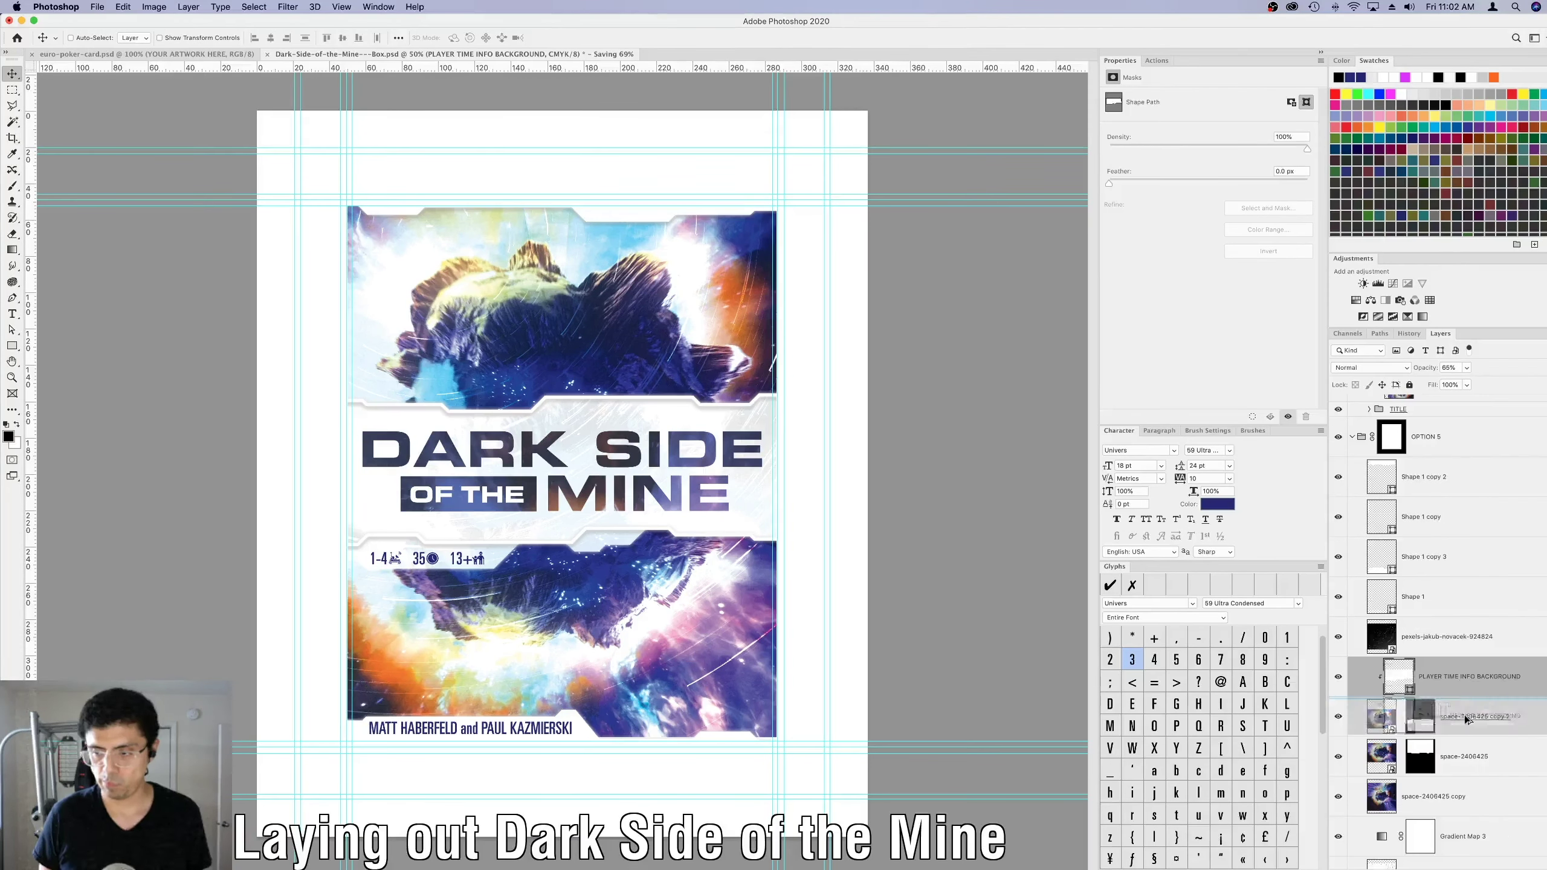
double_click(1453, 756)
click(1338, 756)
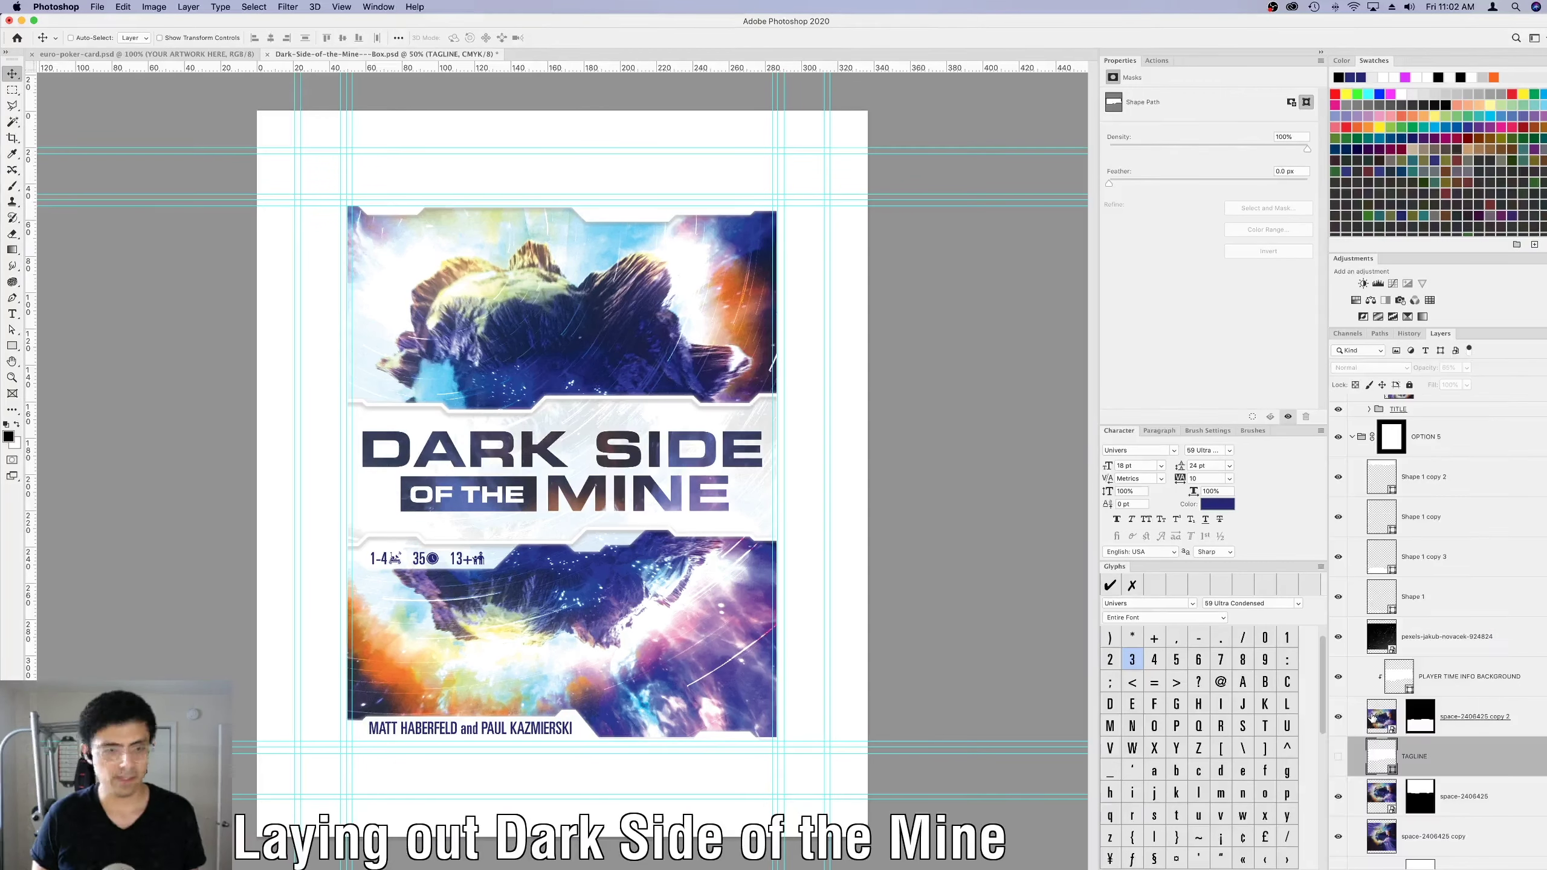
Release the PLAYER TIME INFO BACKGROUND shape from its clipping mask and rotate it freely over the upper artwork.
right_click(1455, 685)
click(1370, 652)
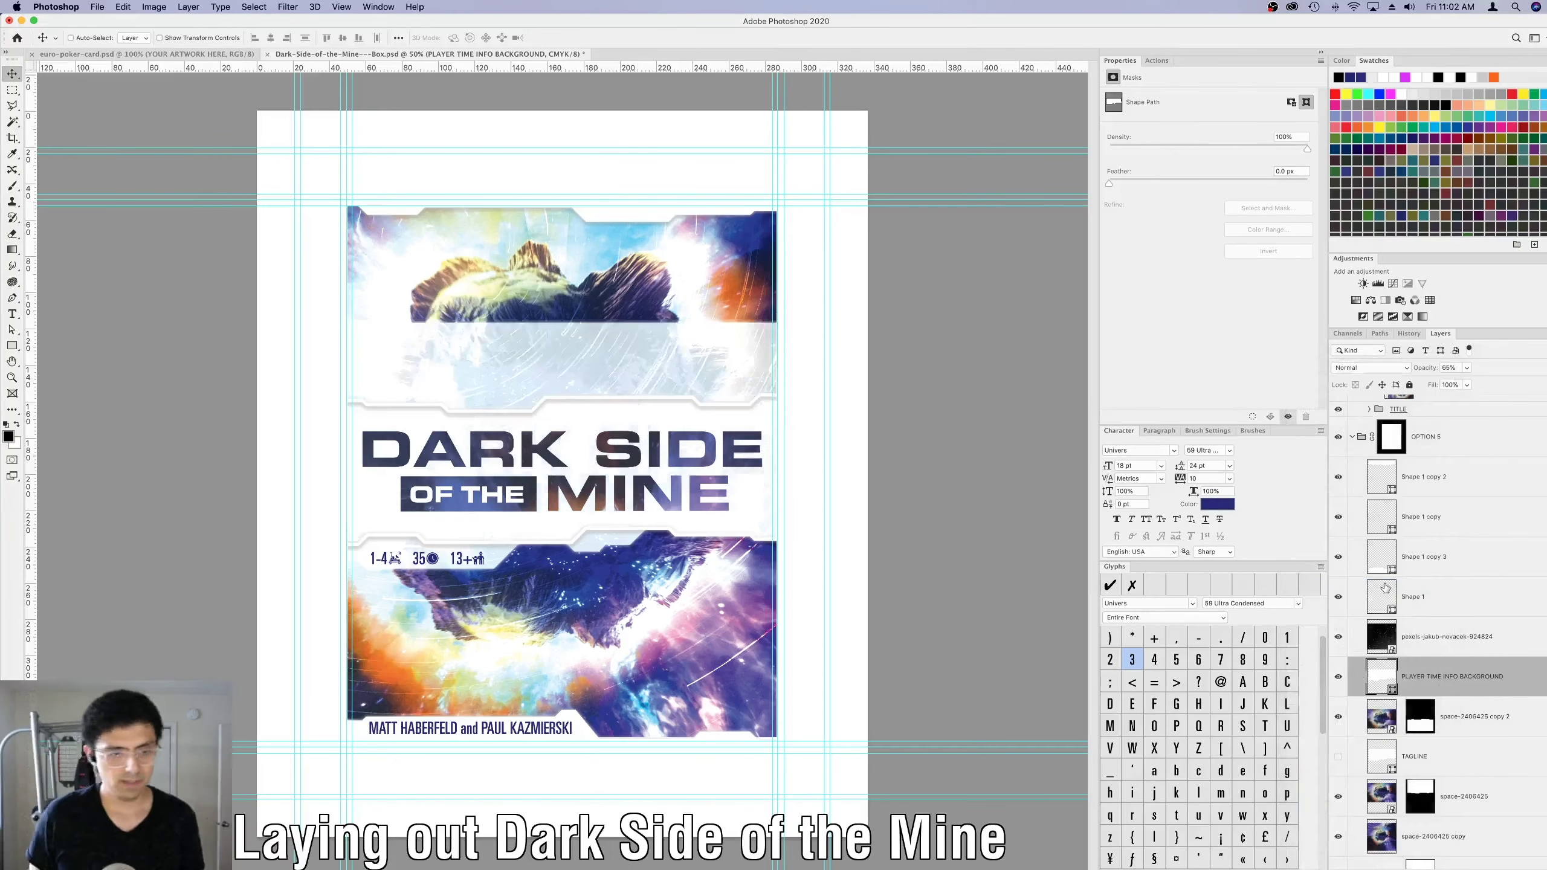
key(super+t)
drag(670, 412, 327, 390)
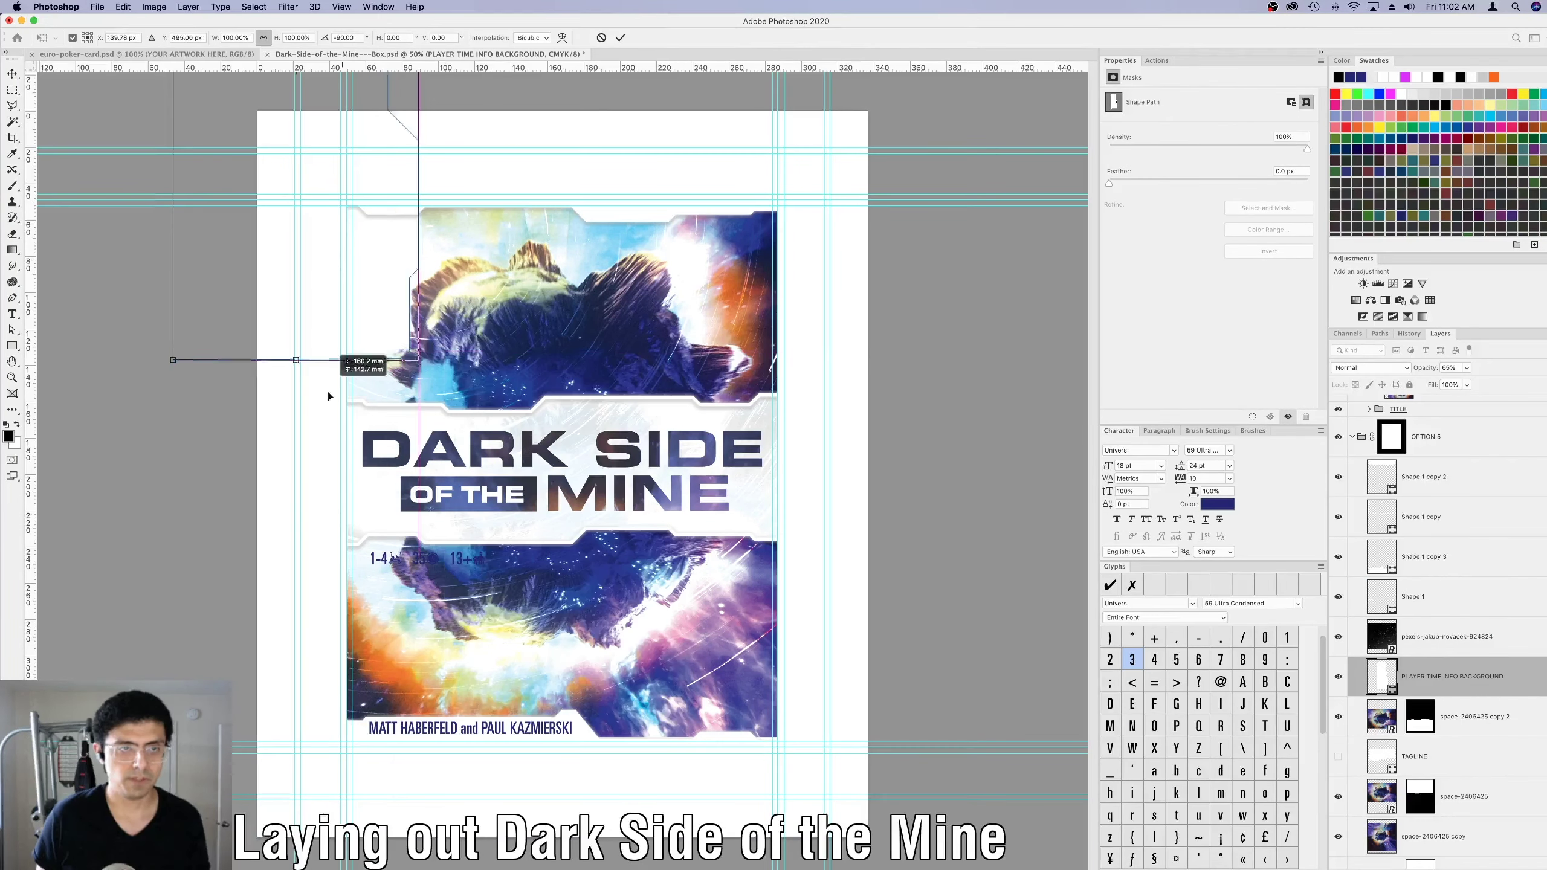
key(Return)
key(super+t)
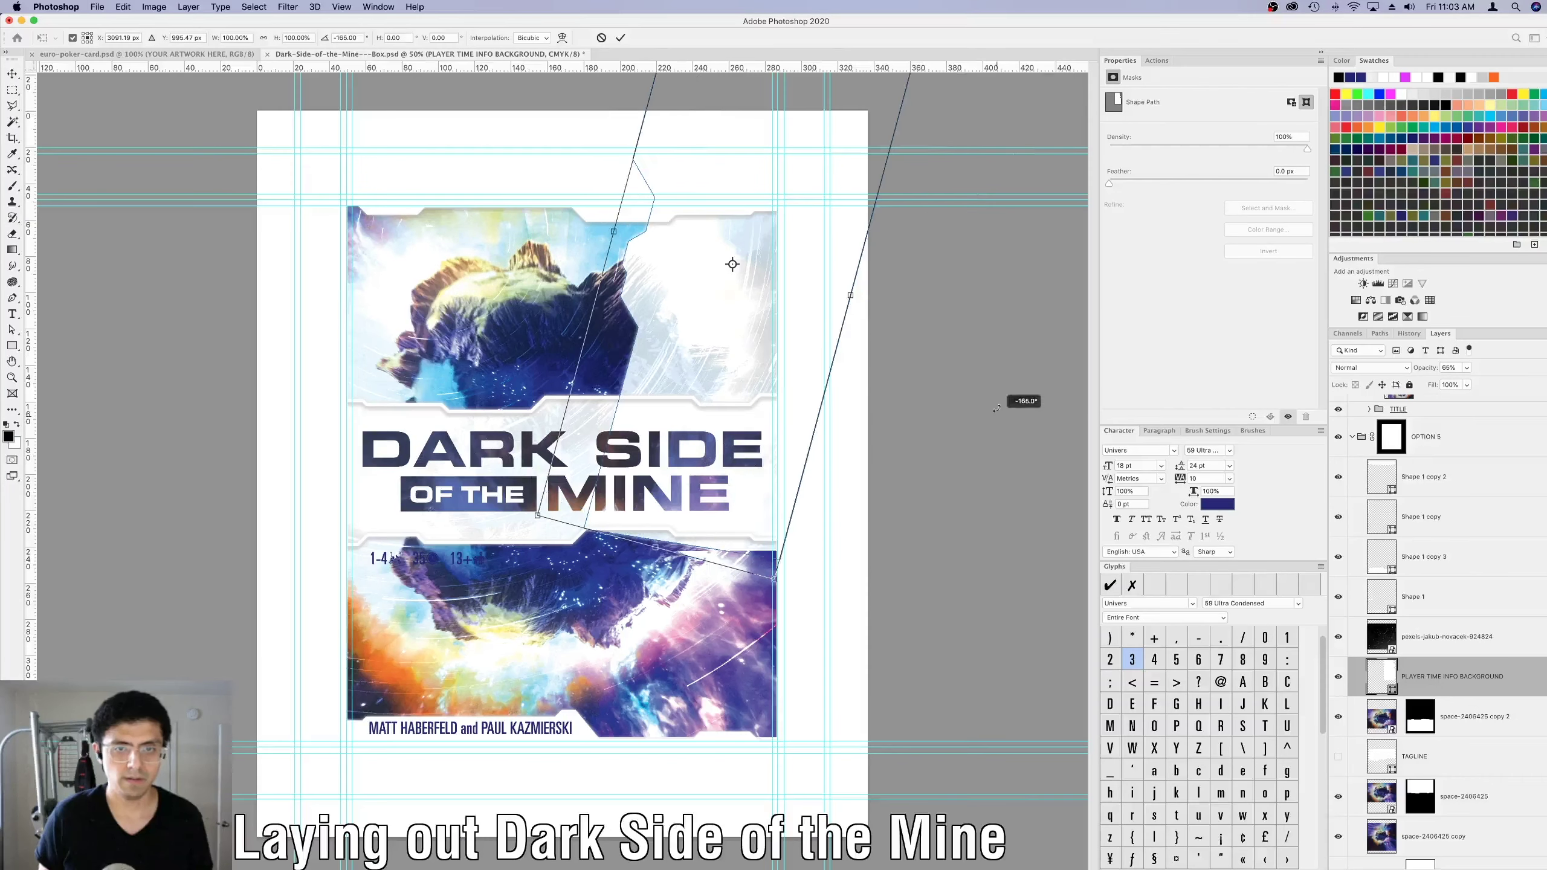